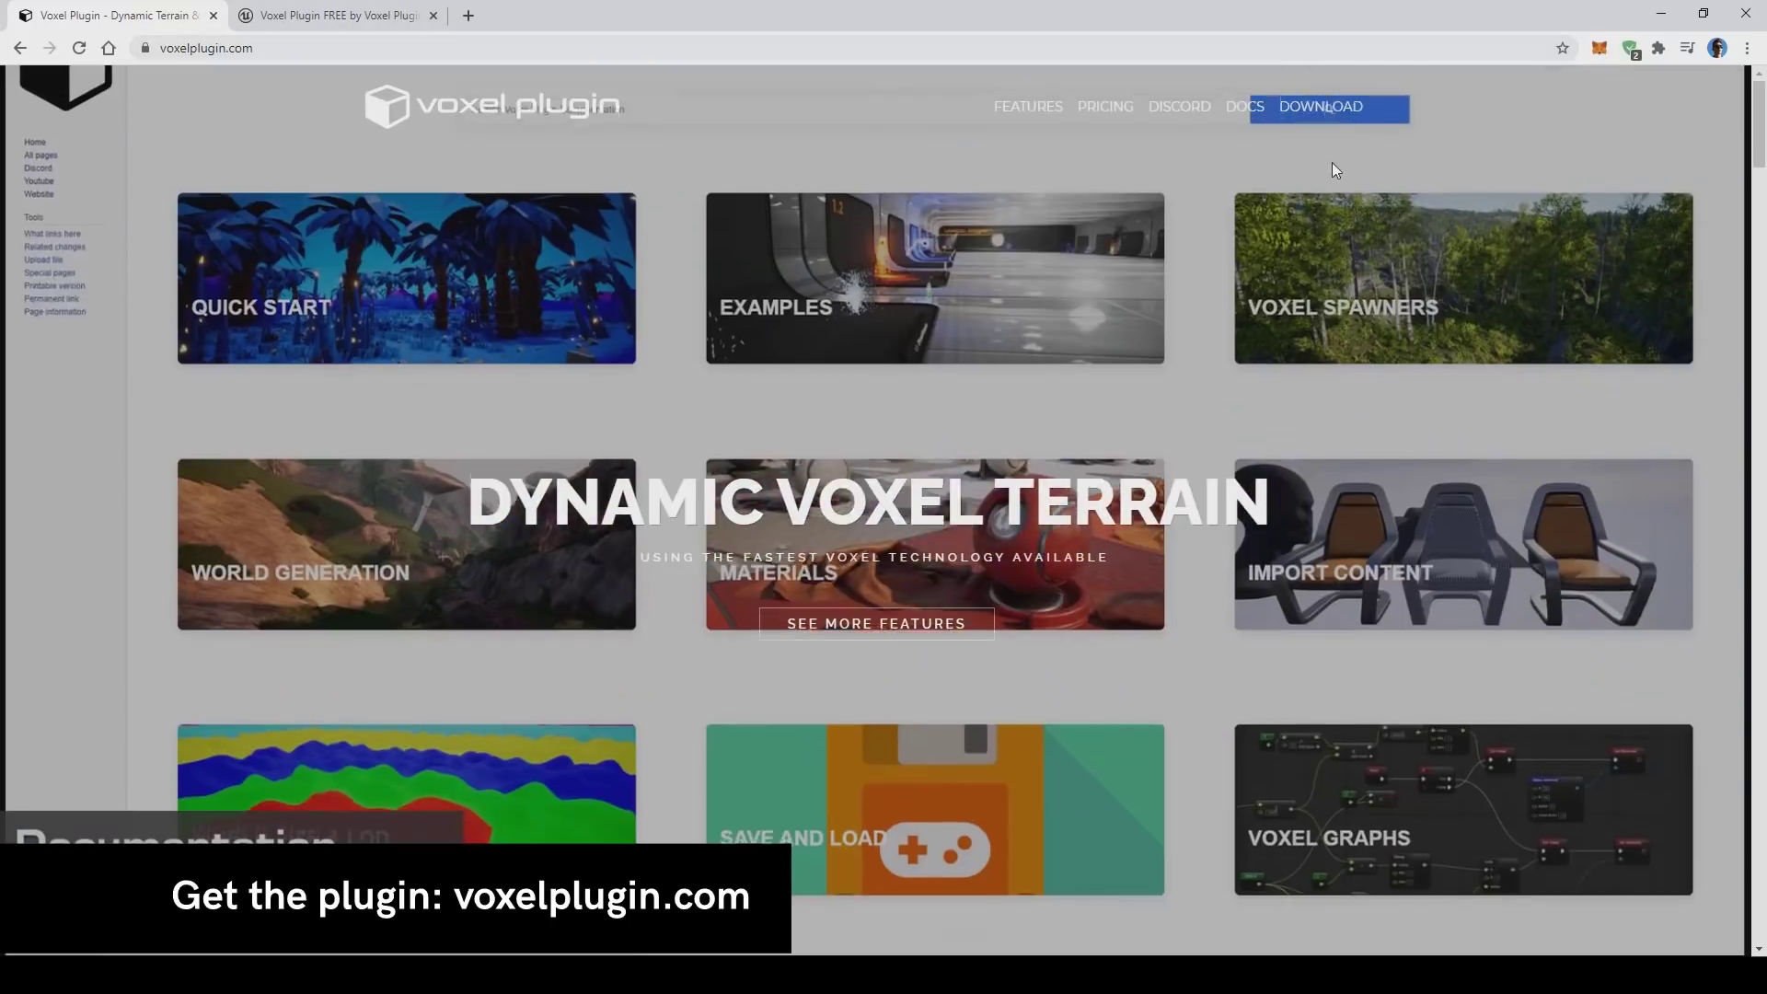
Review the Unreal Marketplace listing for Voxel Plugin FREE, including its supported engine versions and description.
left_click(337, 11)
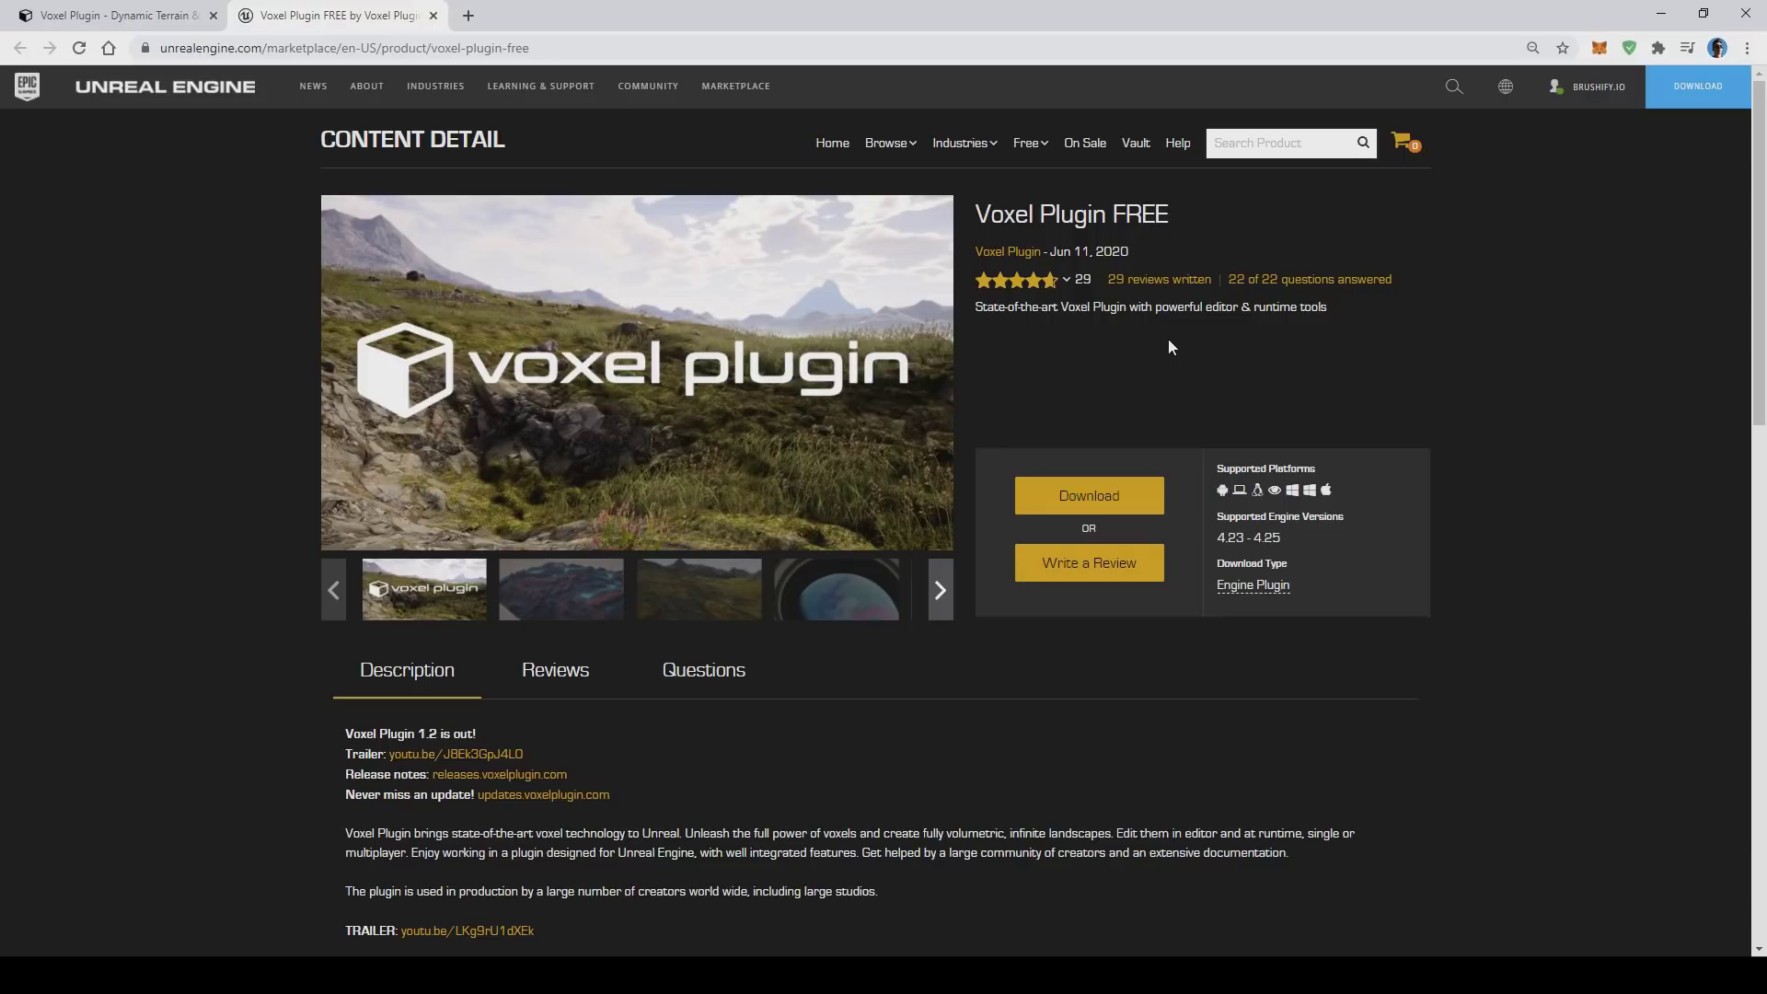
scroll(1169, 342, "down", 5)
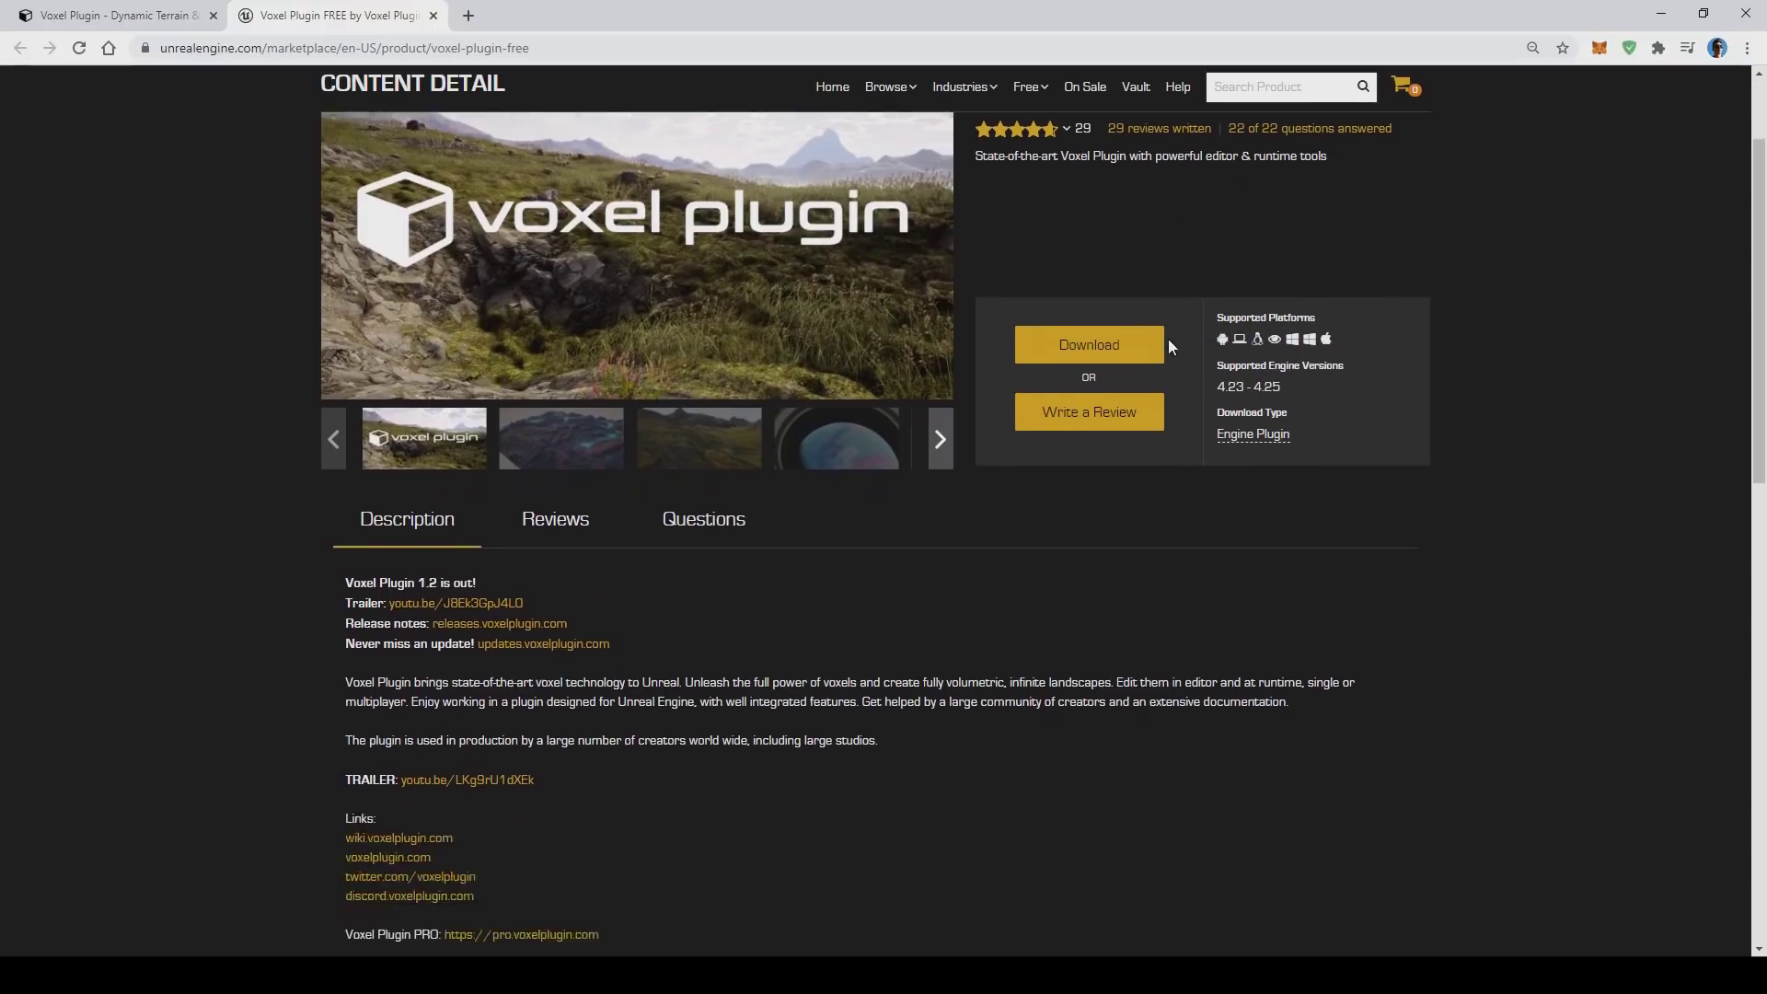
scroll(1045, 476, "up", 5)
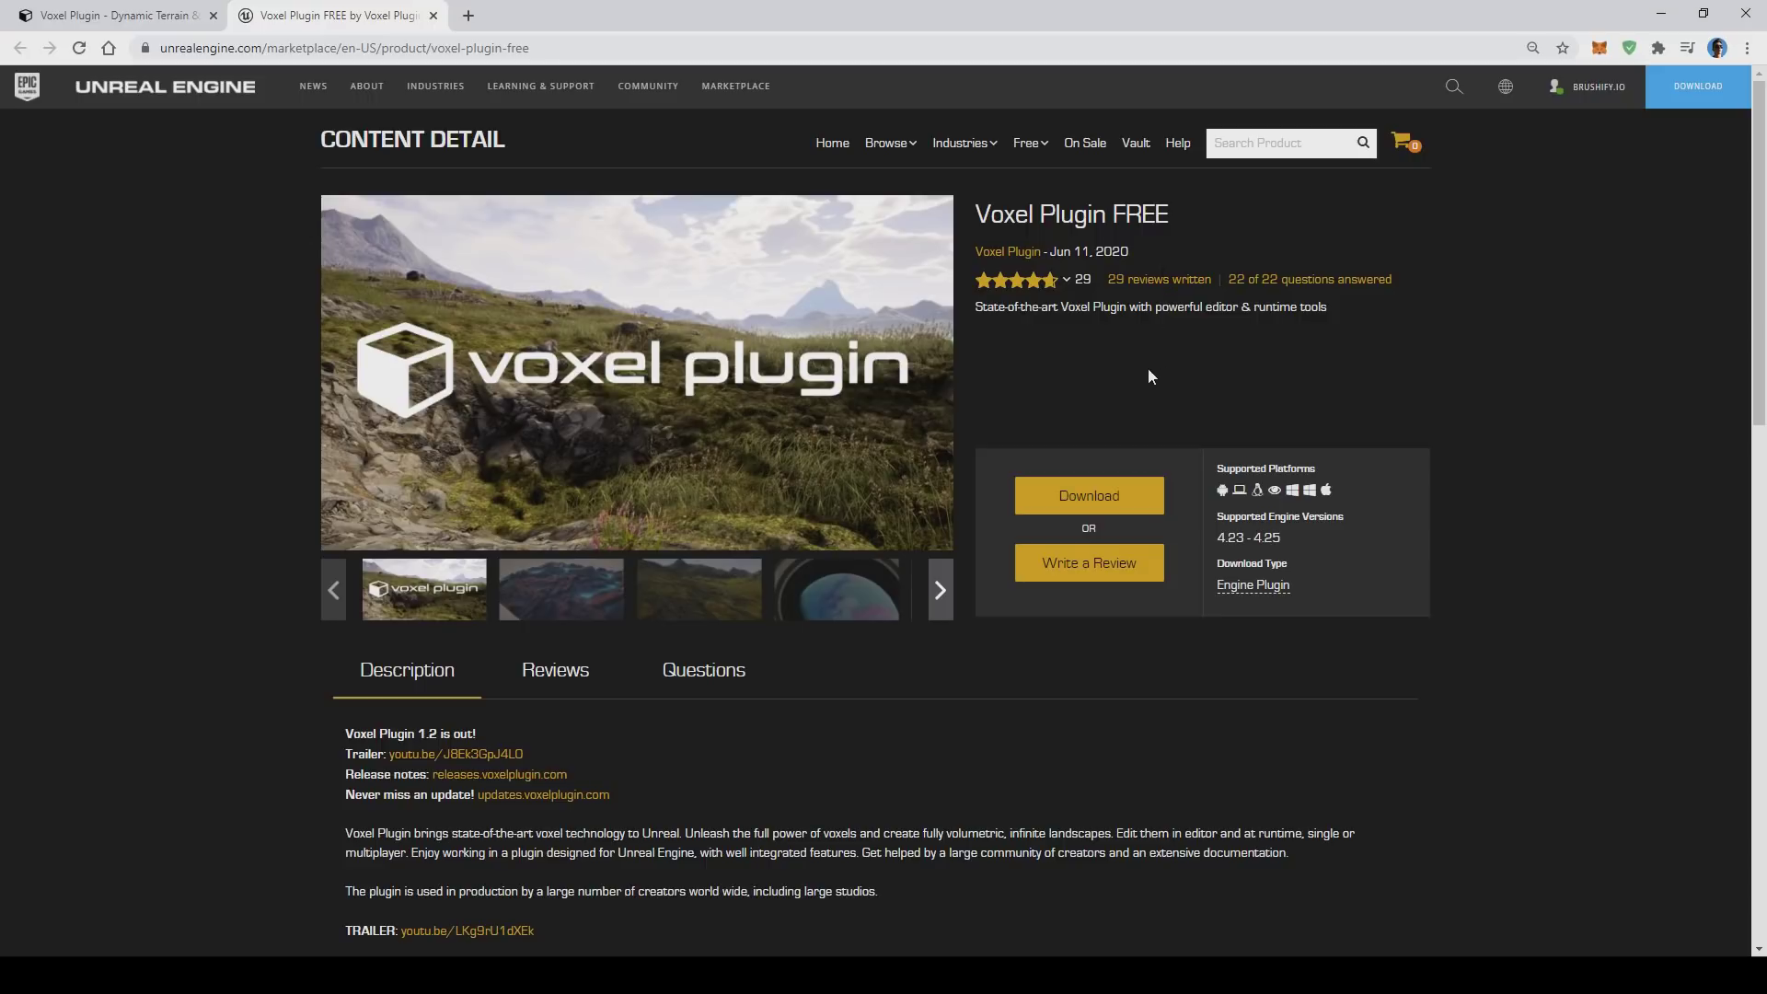
scroll(1145, 376, "down", 3)
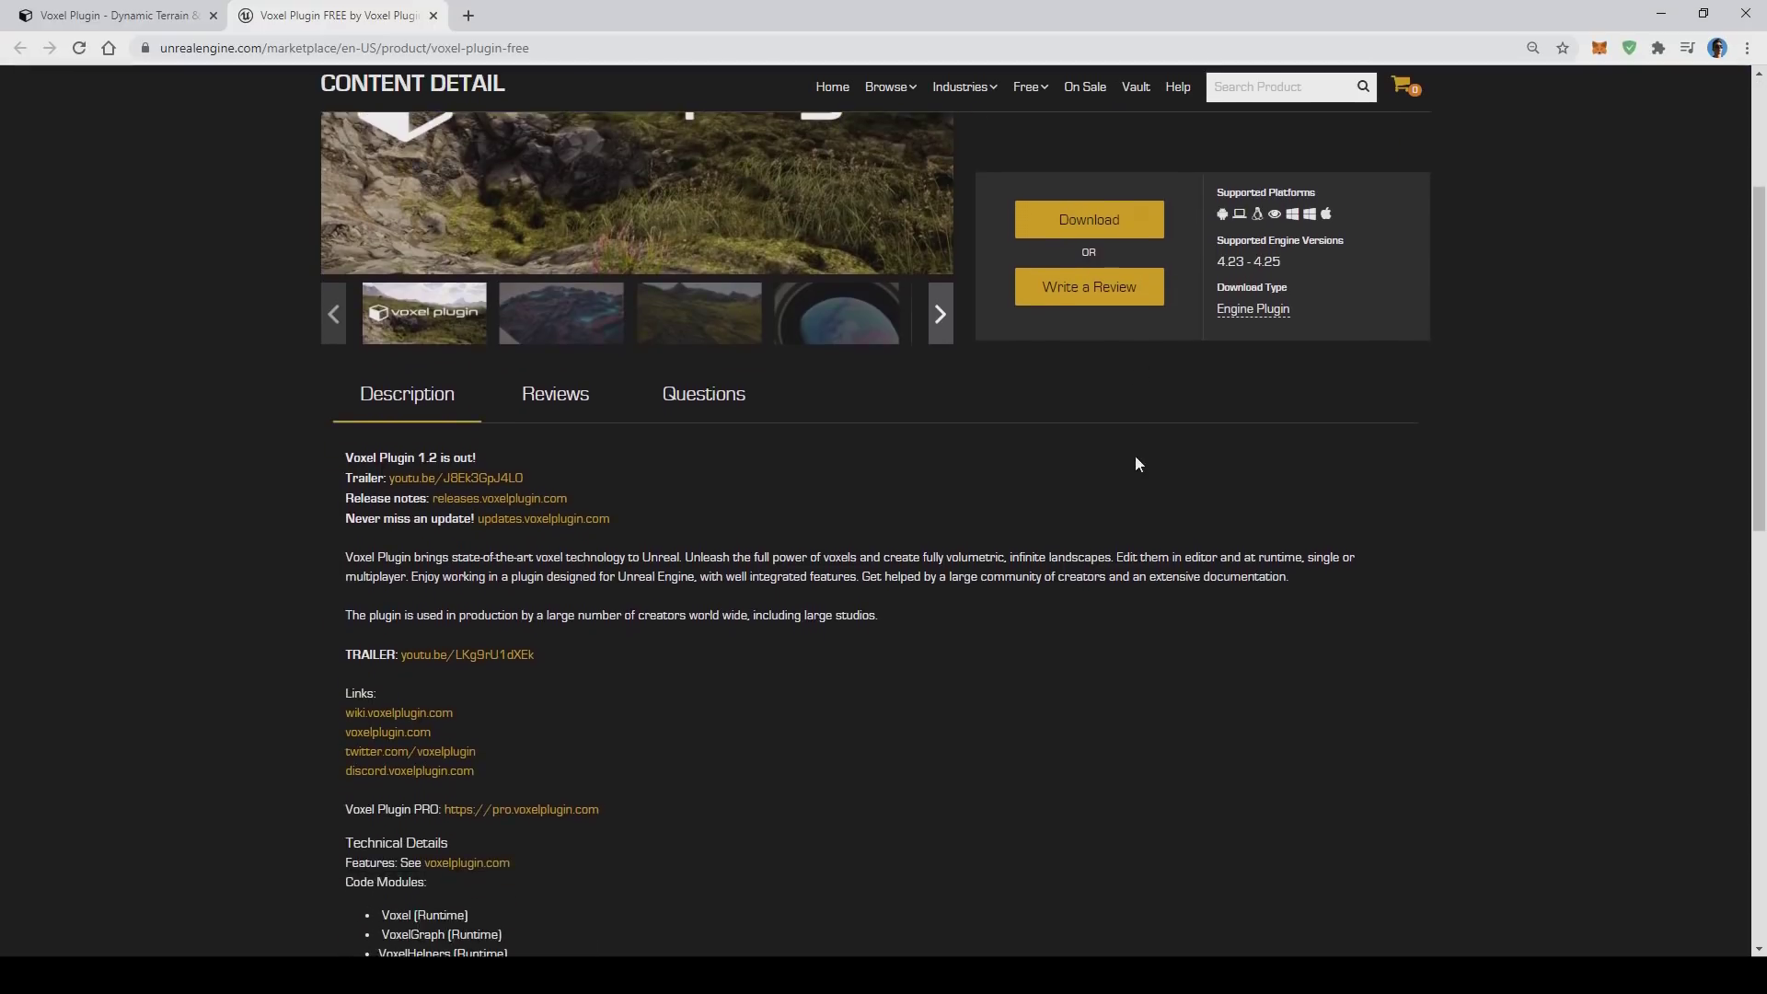
scroll(1135, 462, "up", 3)
scroll(1134, 455, "down", 2)
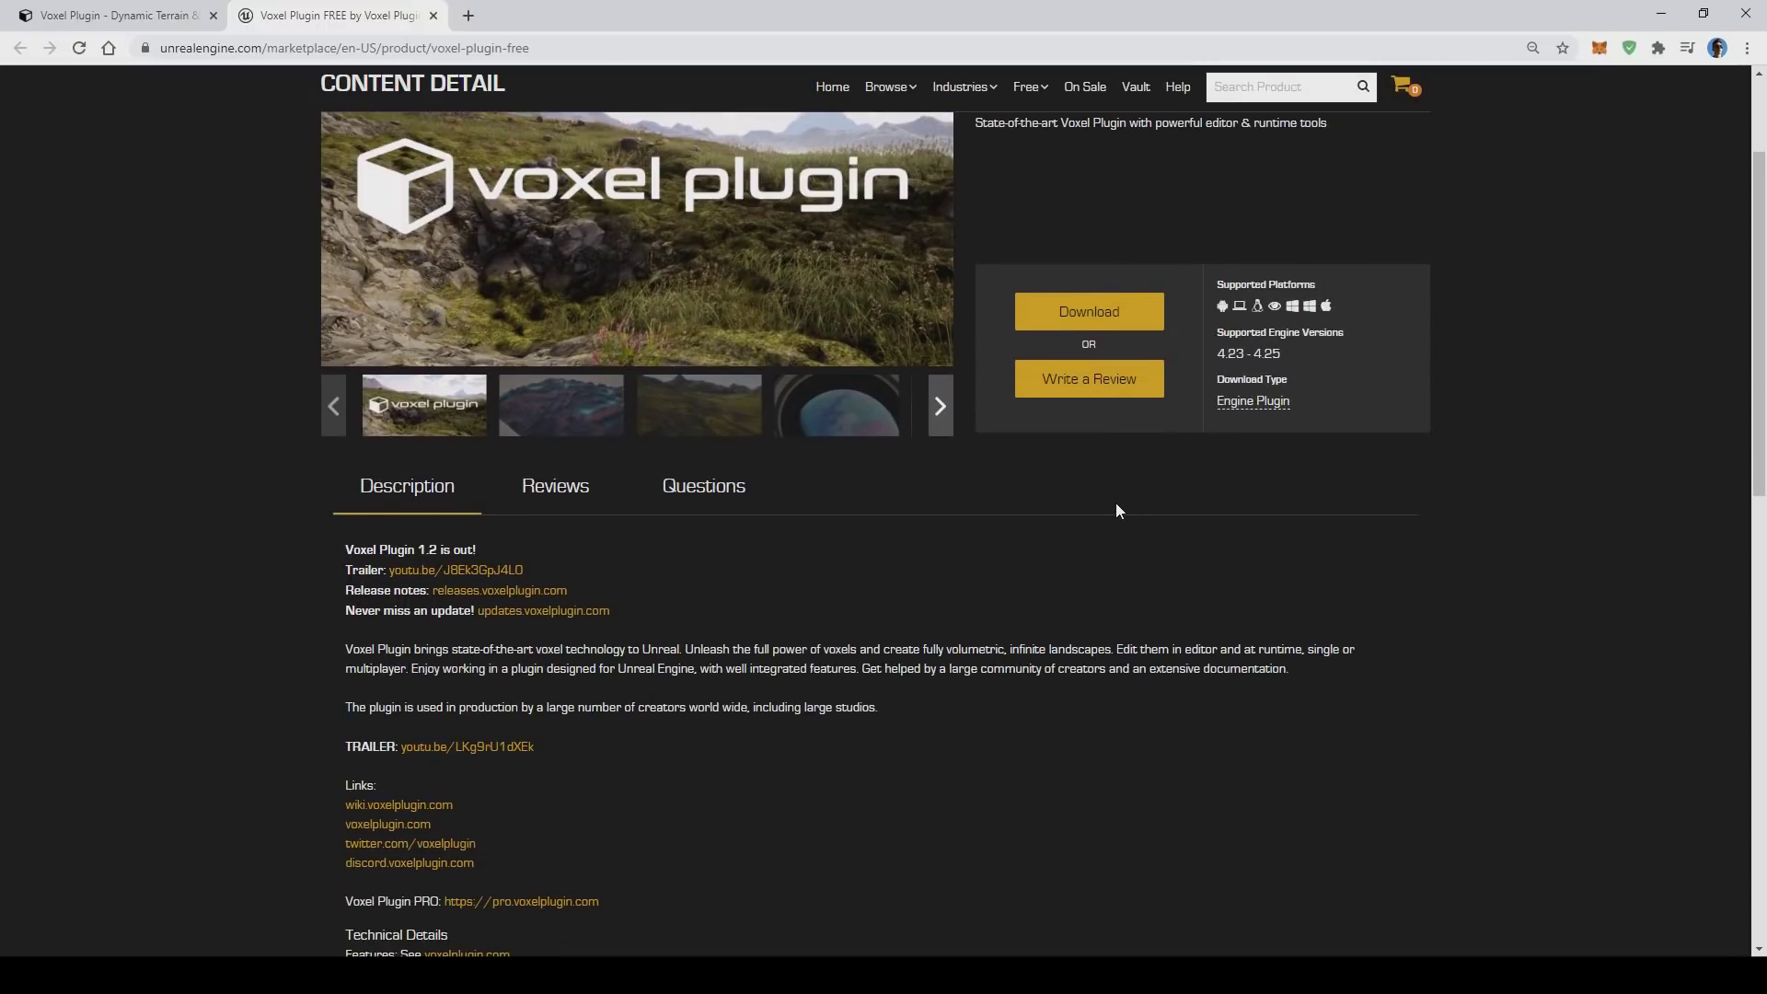
scroll(1115, 507, "up", 2)
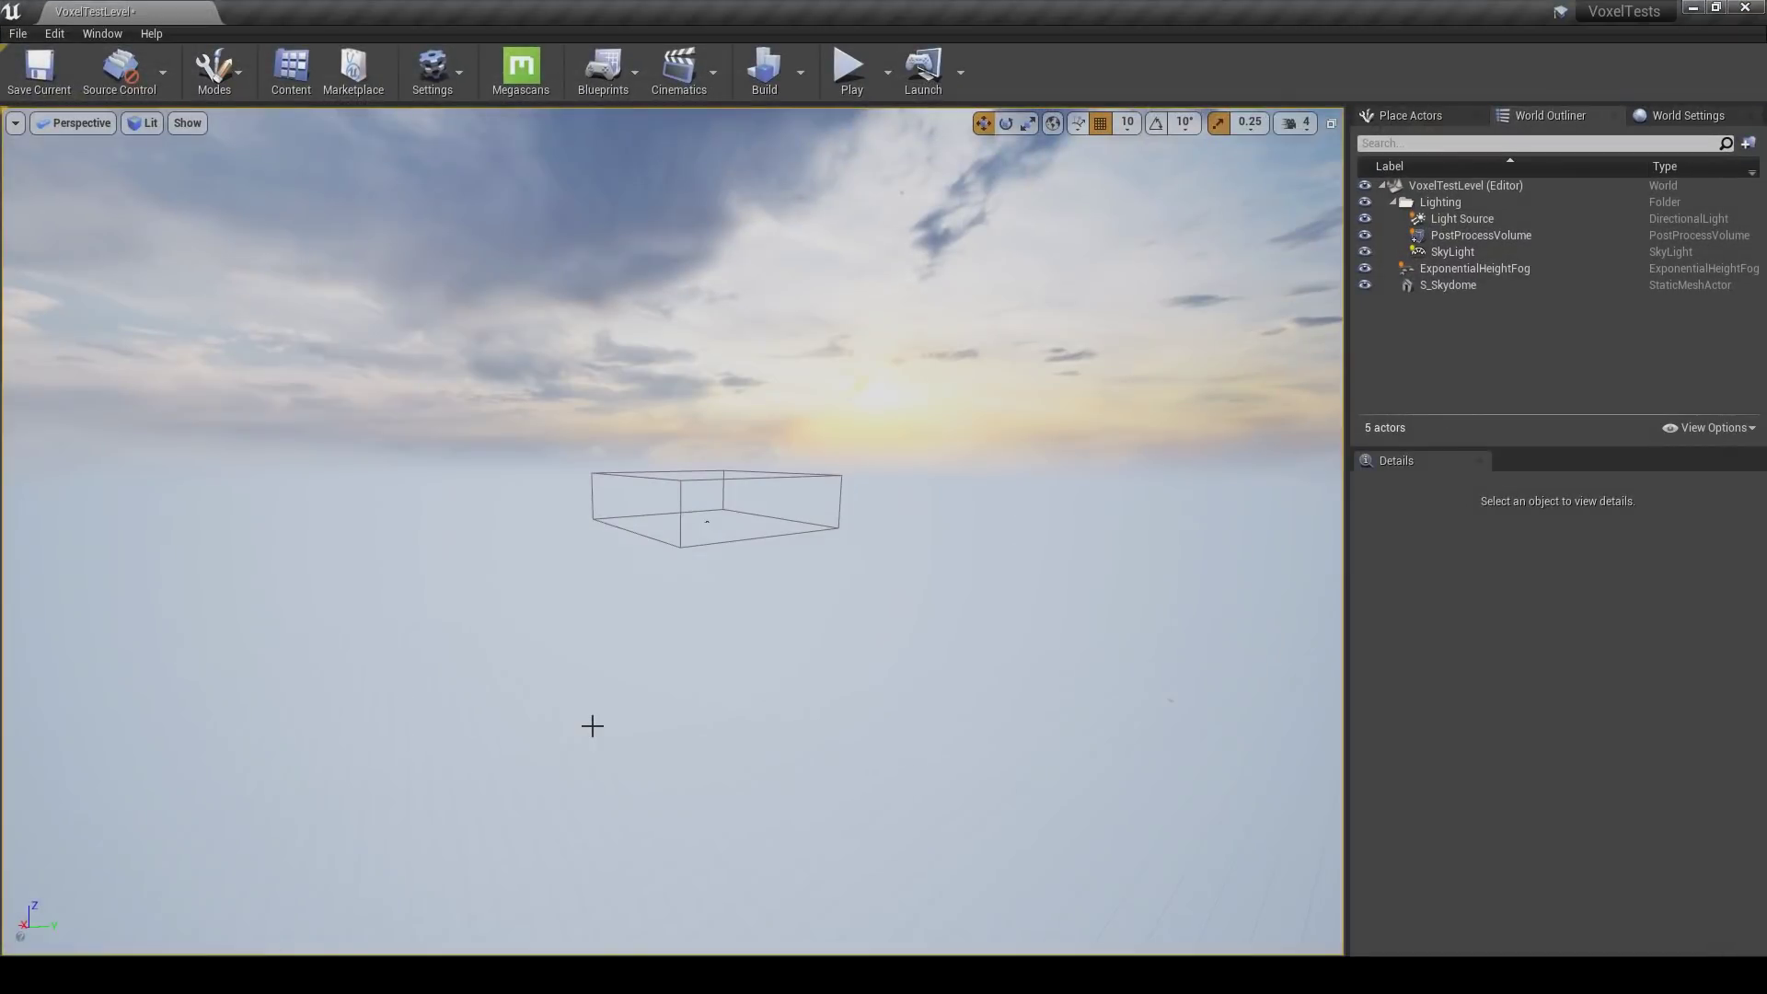
Switch to VoxelTestLevel in Unreal Editor and try rotating the S_Skydome actor about its vertical axis.
right_click_drag(660, 624, 642, 574)
key("w")
key("e")
right_click_drag(587, 686, 678, 611)
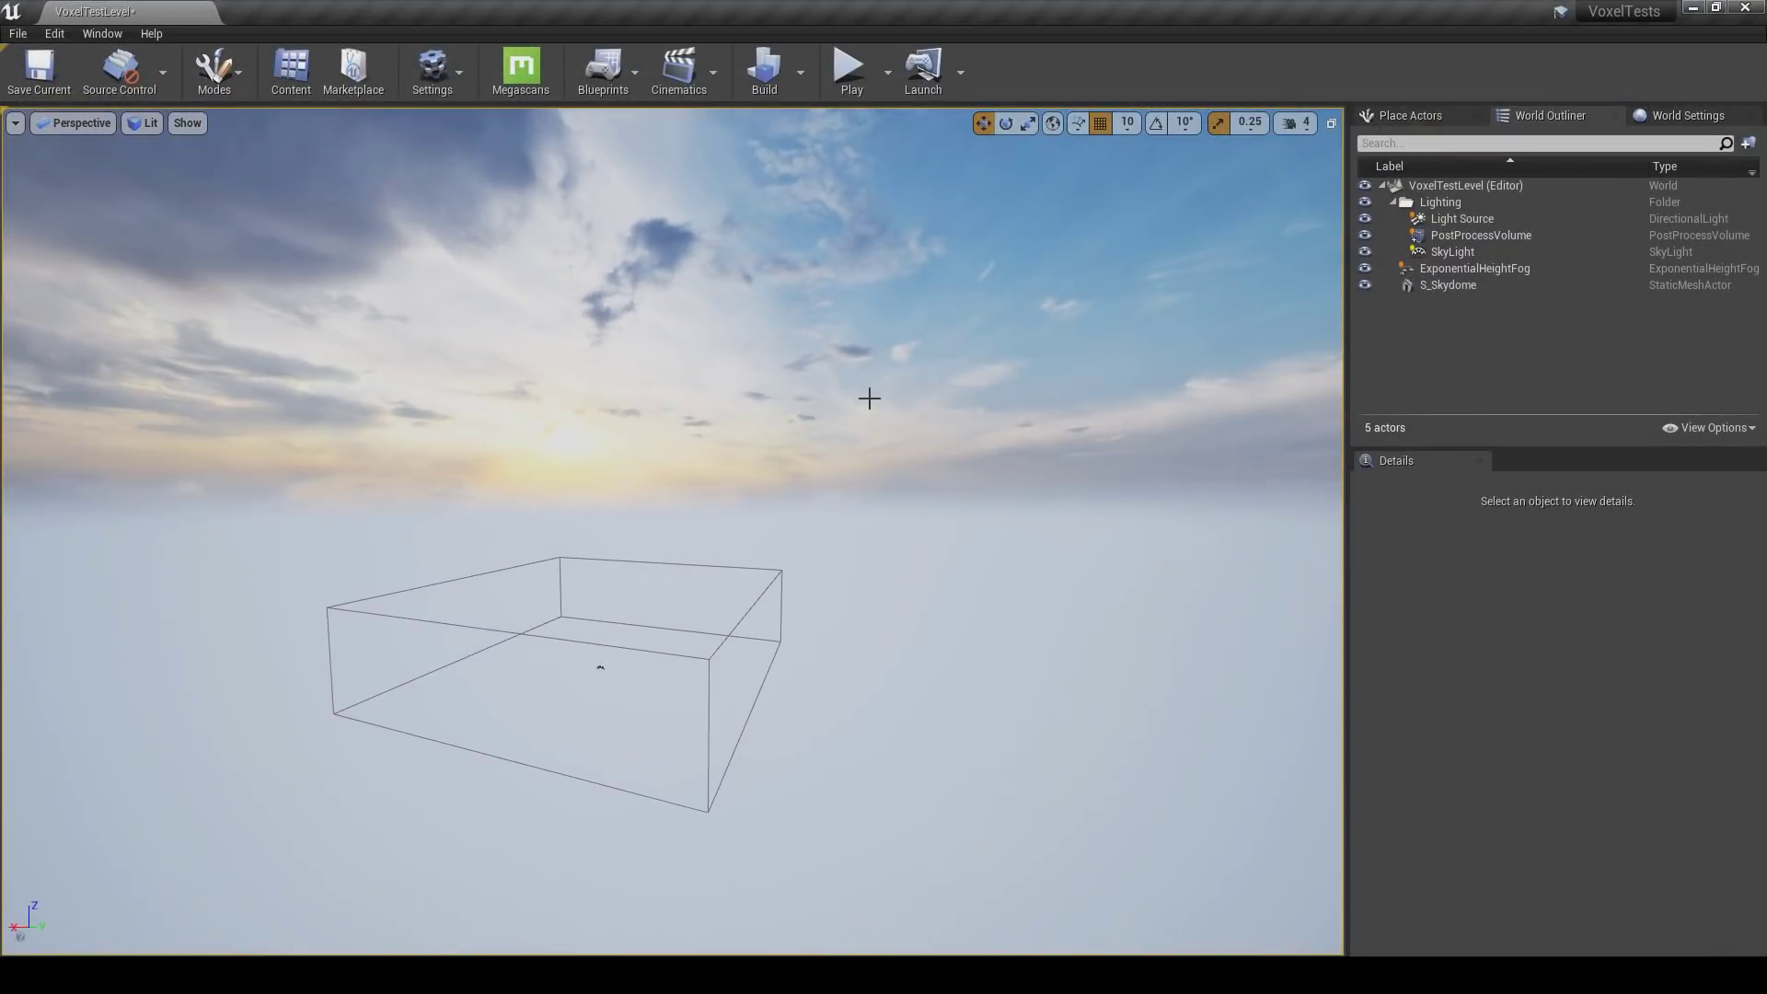
left_click(1450, 286)
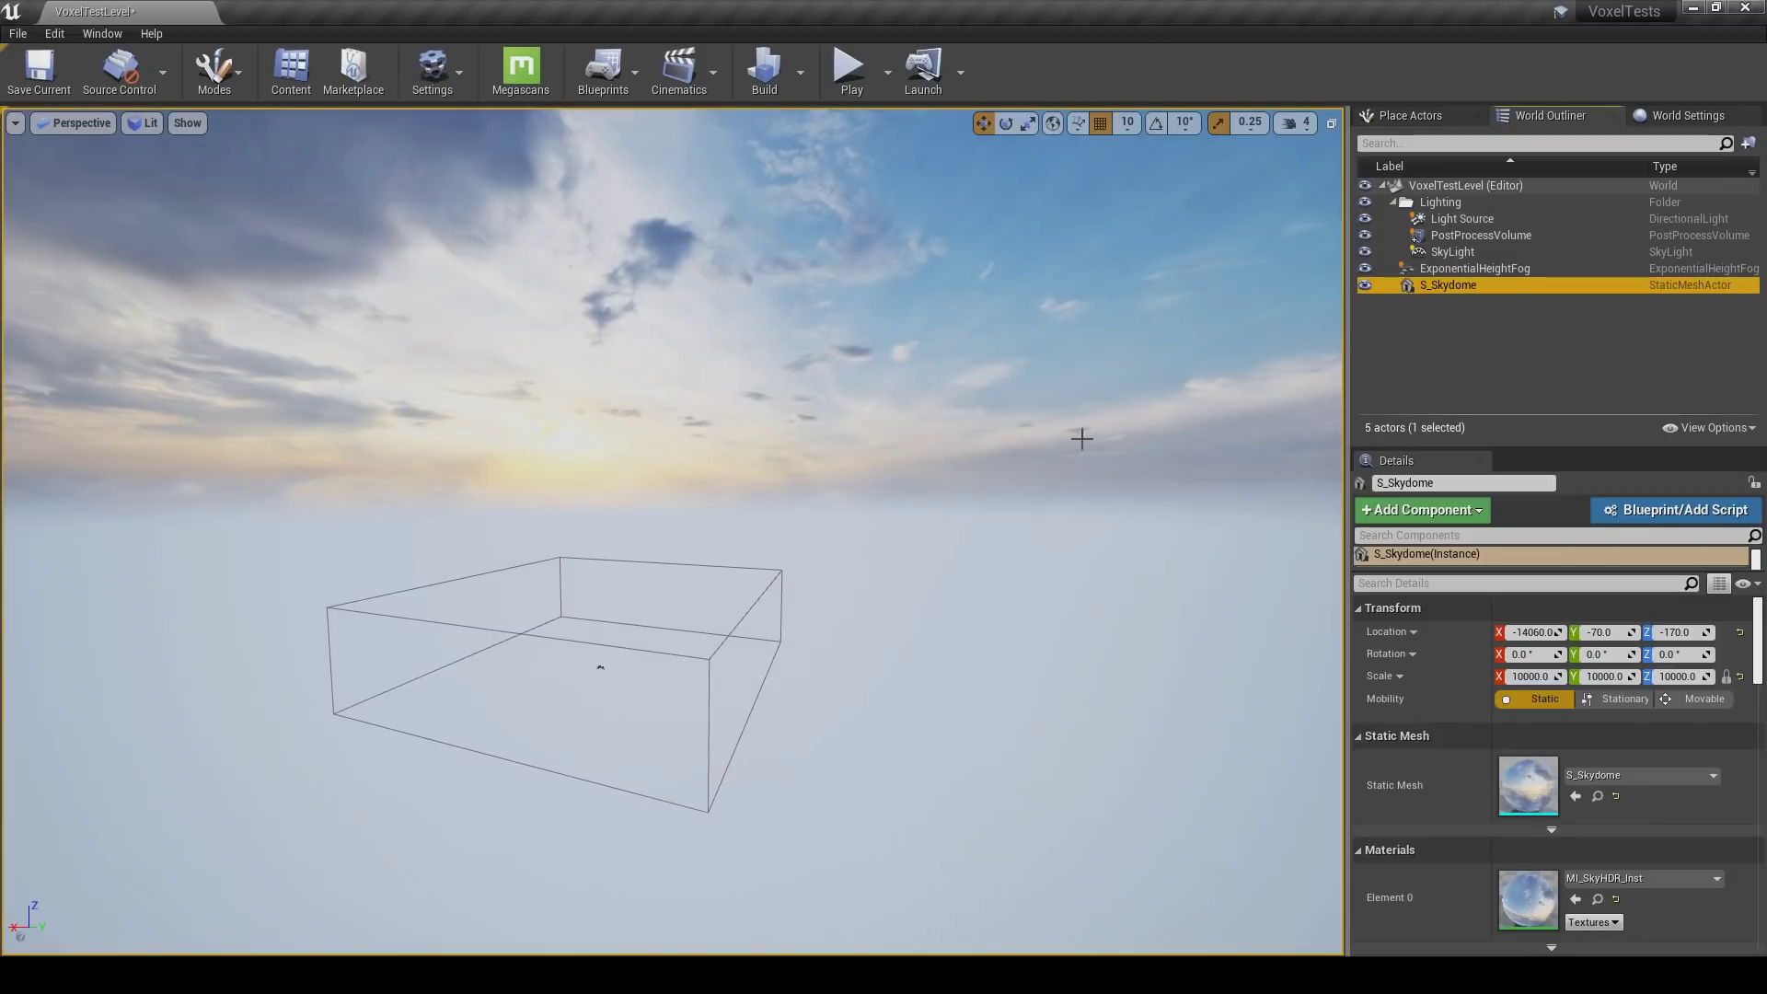
right_click_drag(1081, 438, 1040, 440)
key("e")
mouse_move(822, 712)
right_mouse_down()
mouse_move(783, 699)
mouse_move(822, 712)
right_mouse_up()
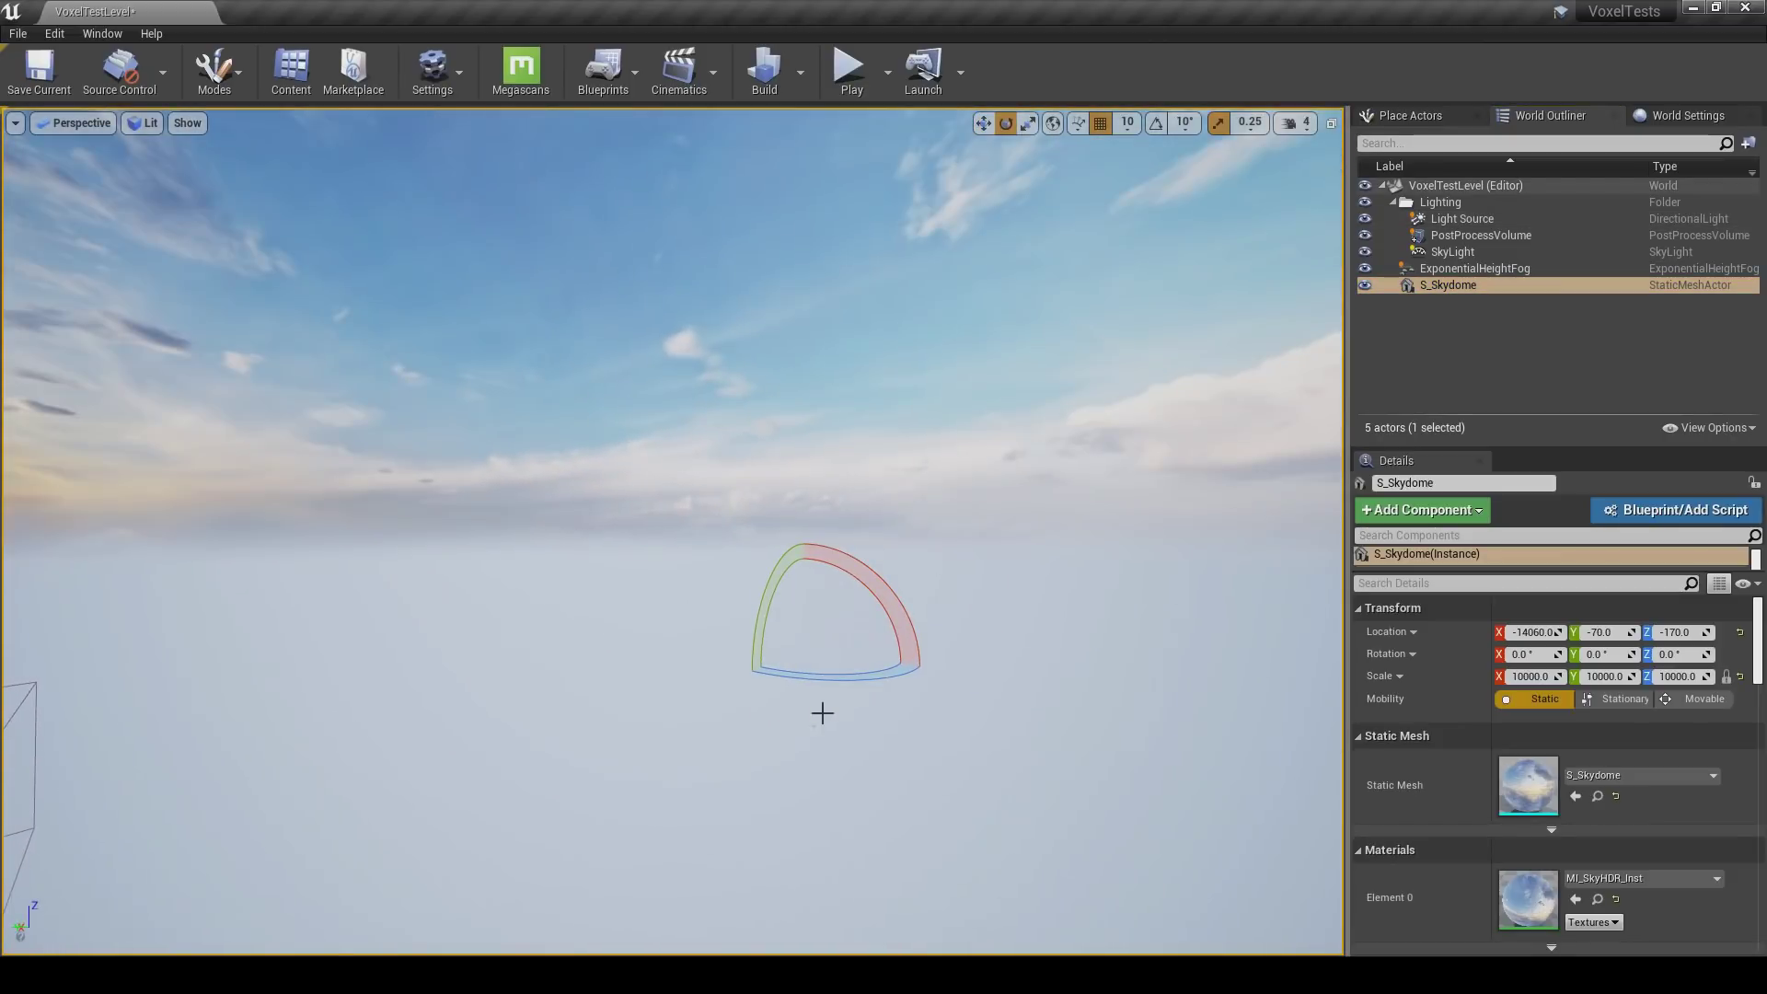
left_click_drag(840, 675, 713, 681)
key("ctrl+z")
right_click_drag(951, 505, 810, 577)
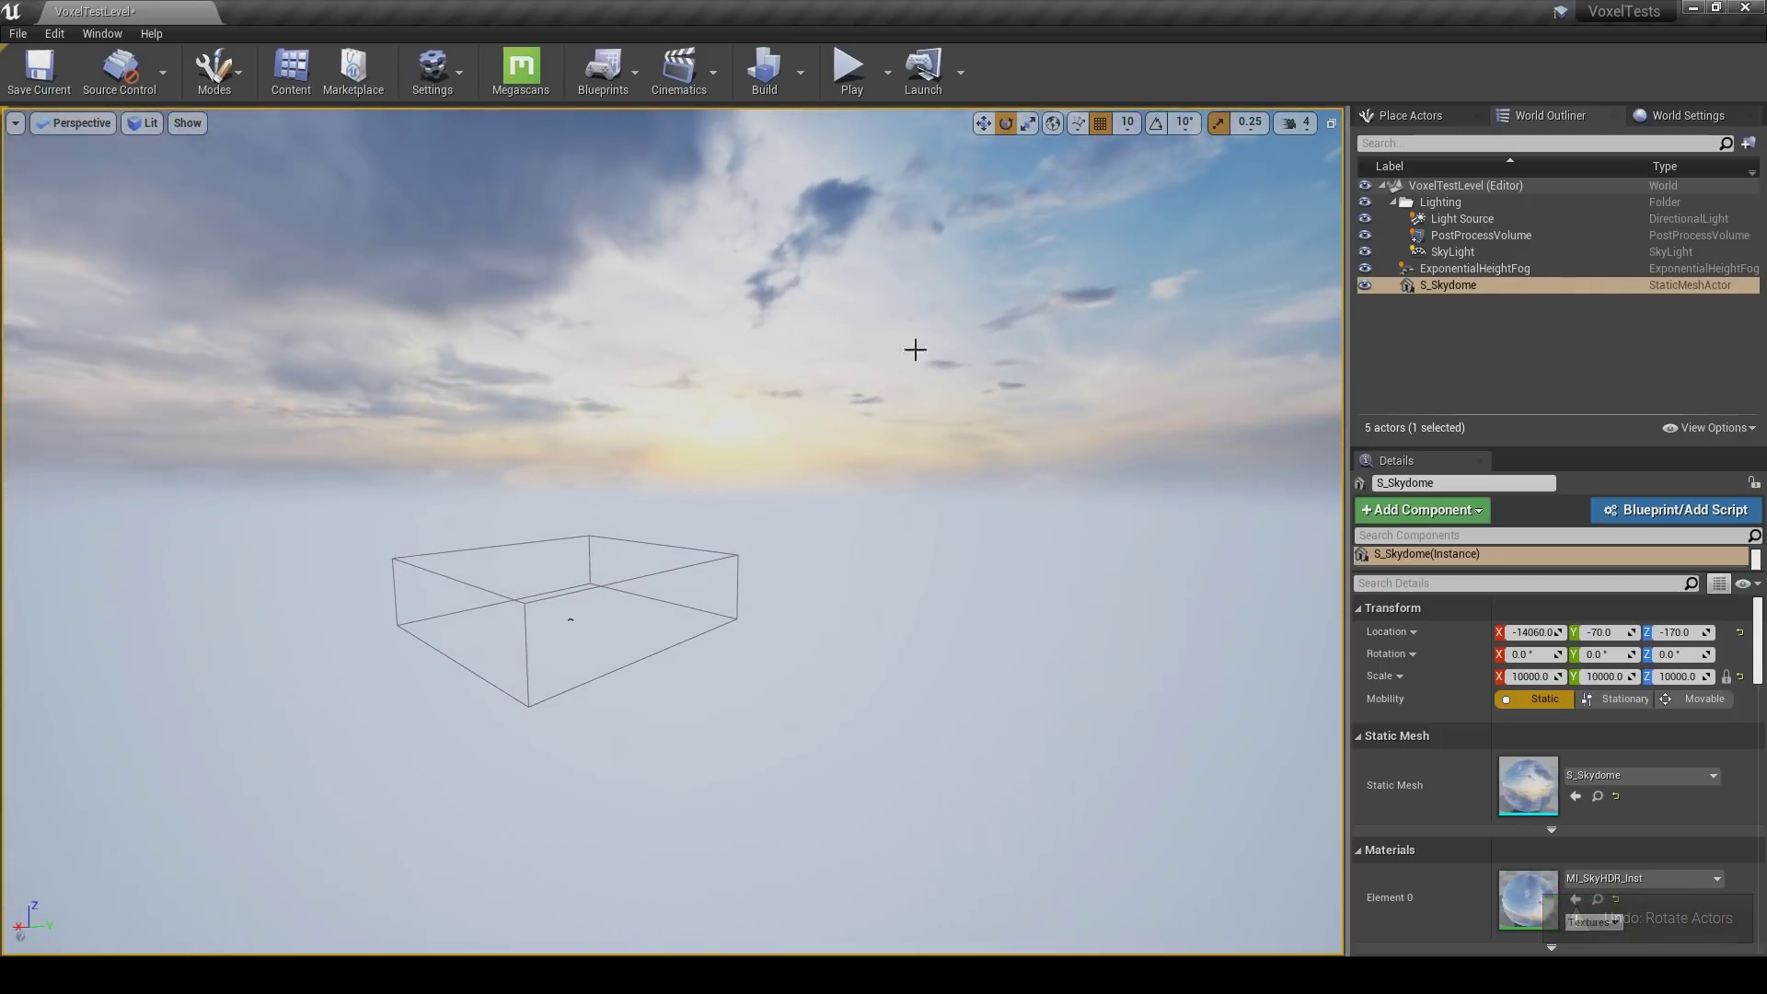
Inspect the level's Light Source, SkyLight and PostProcessVolume actors, and clear the selection.
left_click(1470, 219)
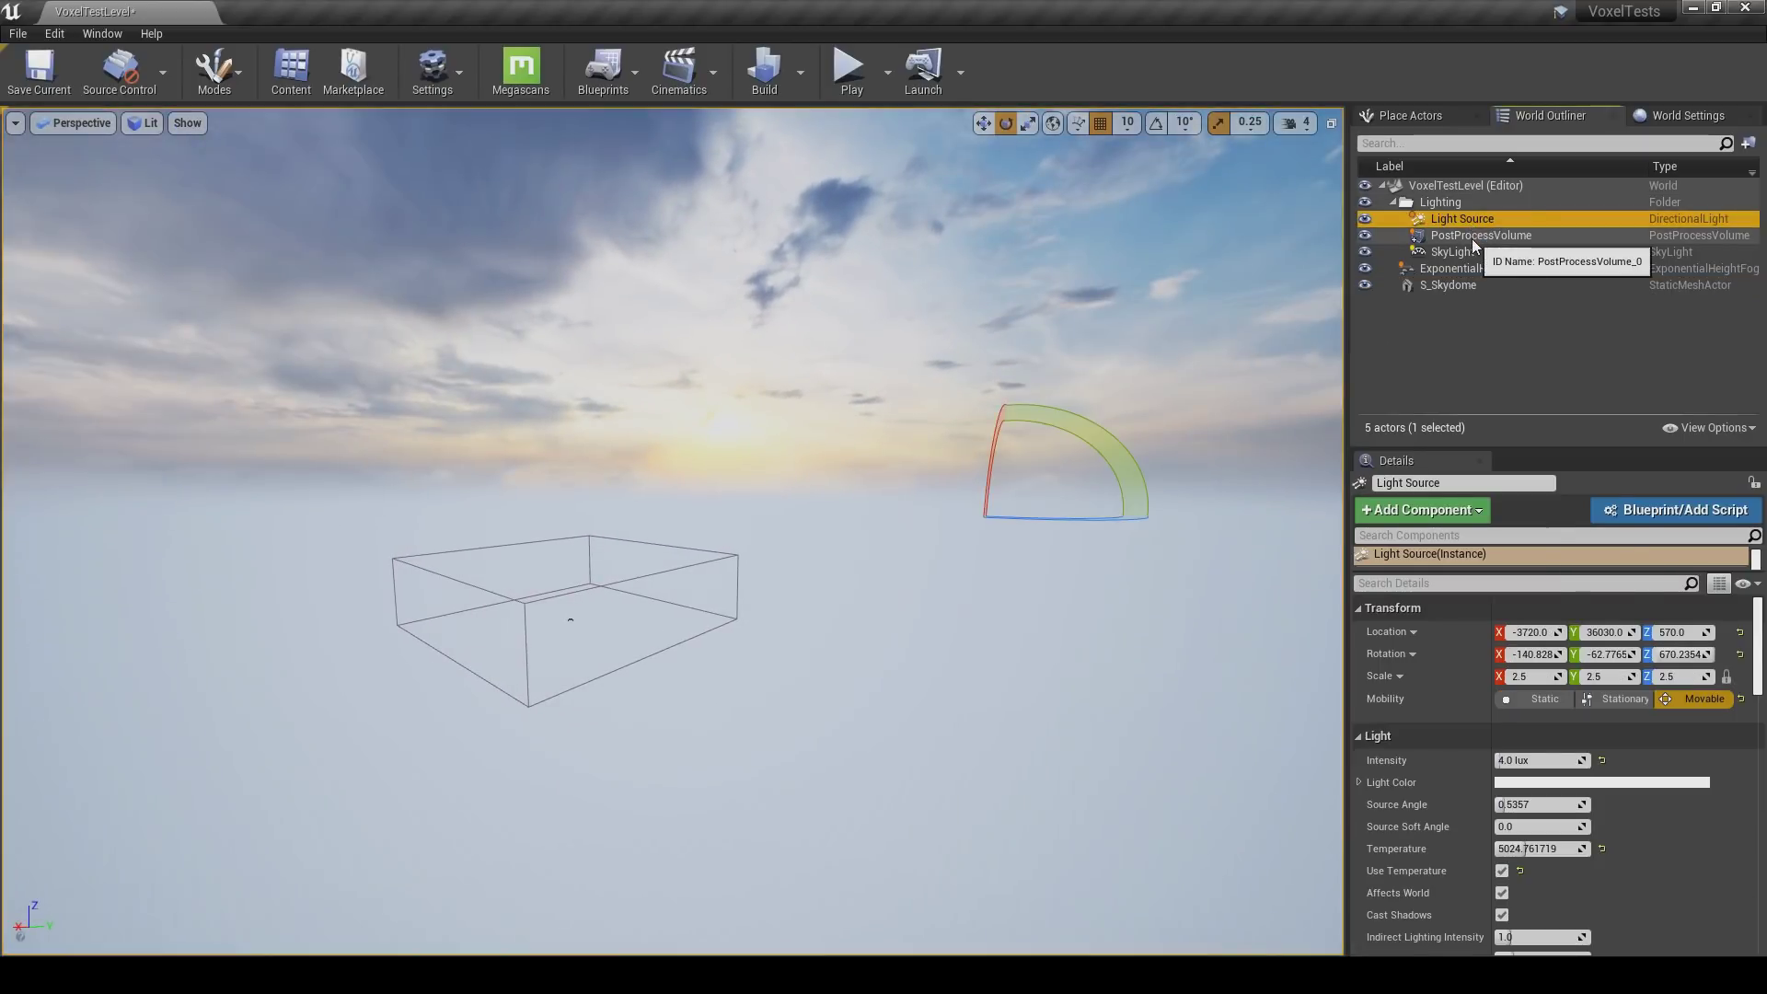
left_click(1472, 252)
left_click(1478, 224)
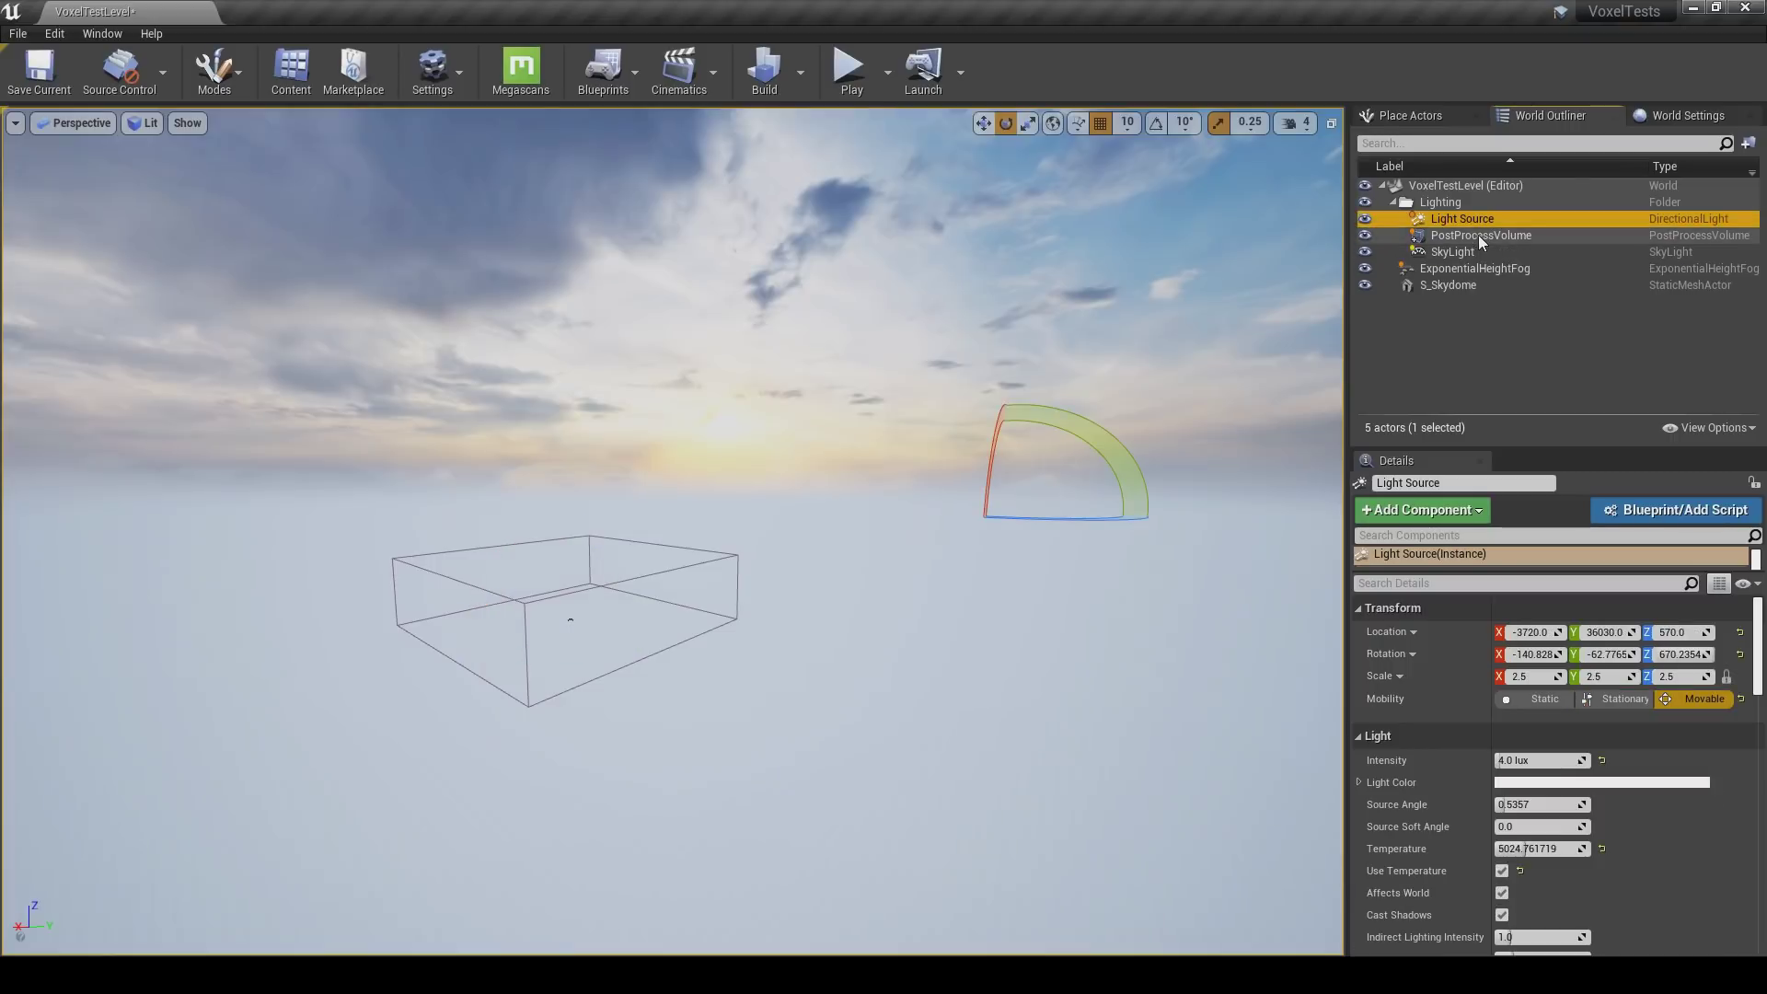
left_click(1480, 236)
left_click(1478, 250)
mouse_move(1076, 420)
right_mouse_down()
mouse_move(1004, 423)
mouse_move(1065, 411)
right_mouse_up()
key("Escape")
key("w")
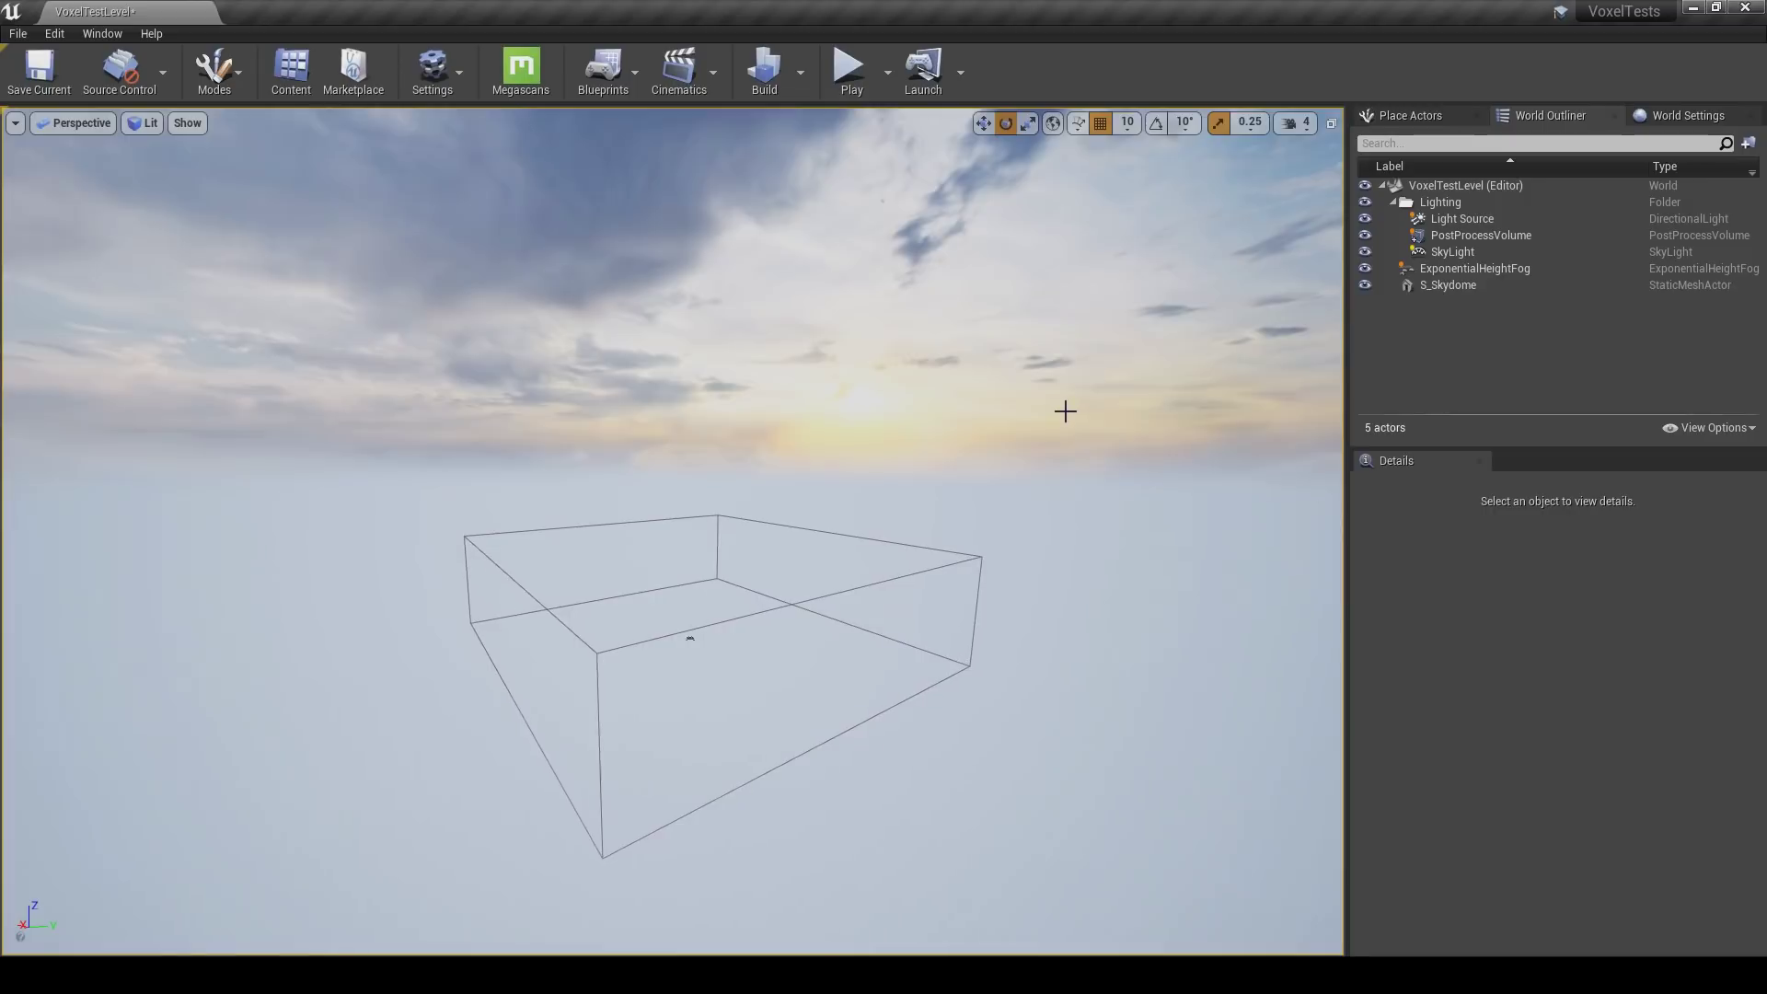
Check that Voxel Plugin Free is enabled among the installed plugins and look up the Unreal Editor version.
left_click(67, 35)
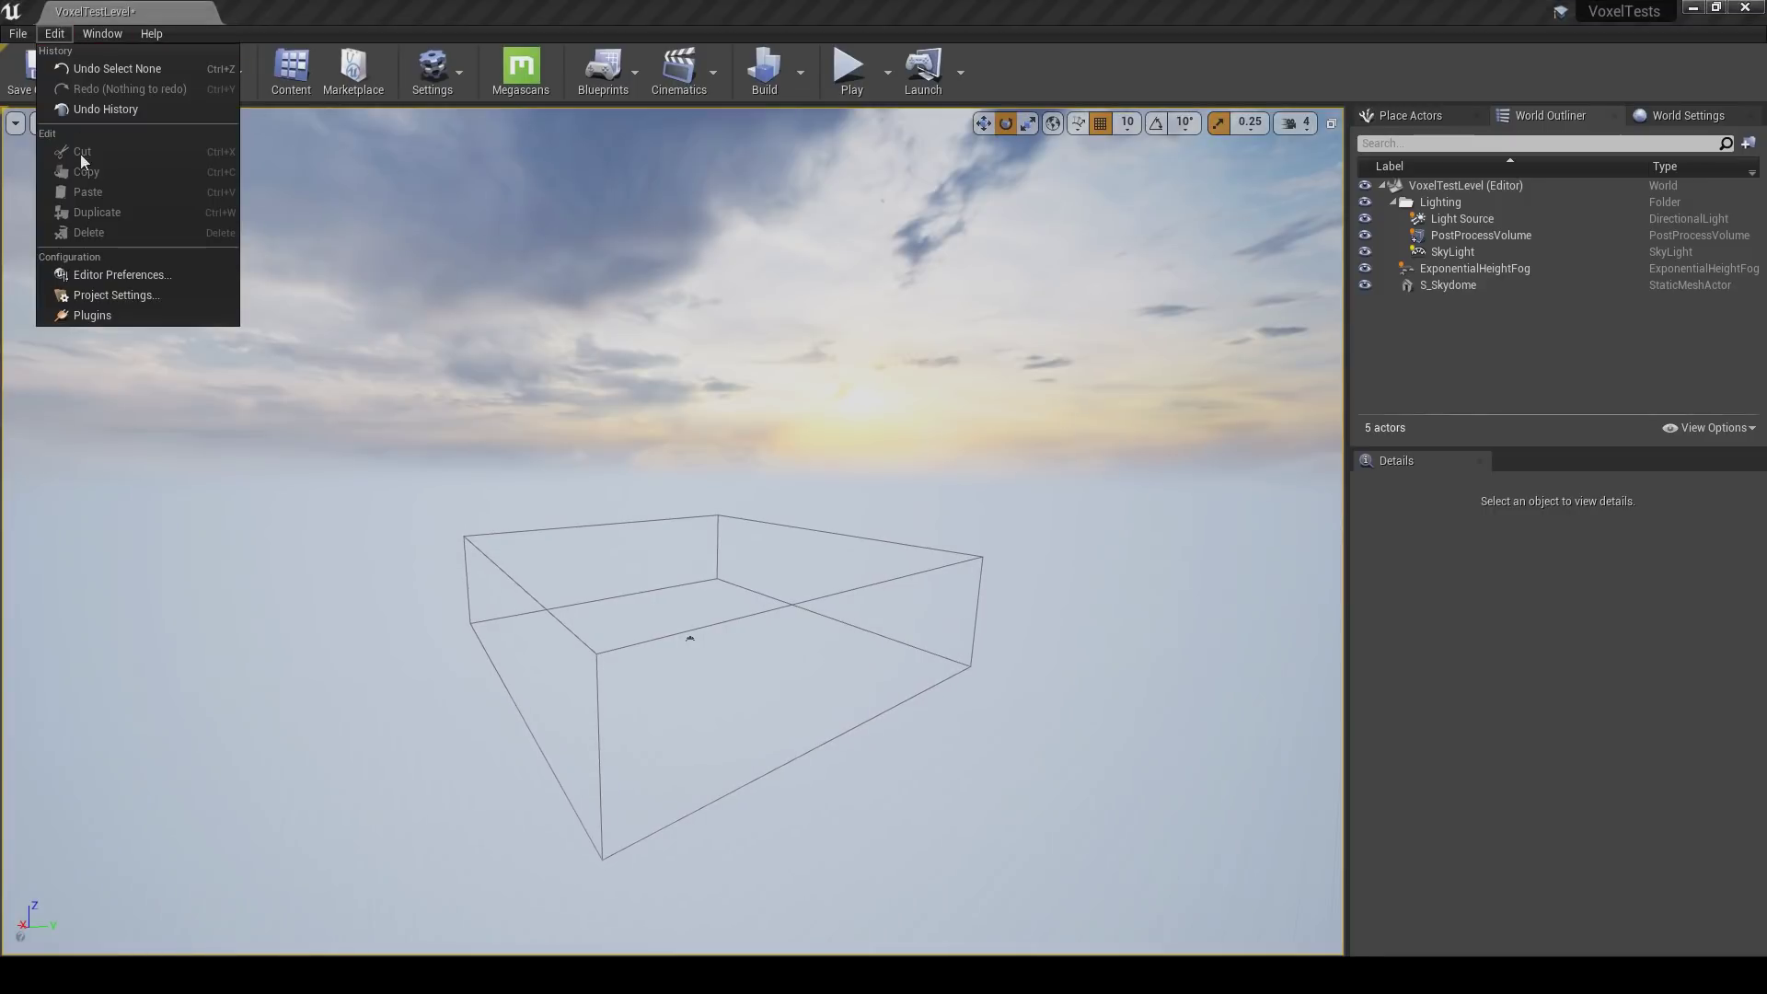
left_click(92, 315)
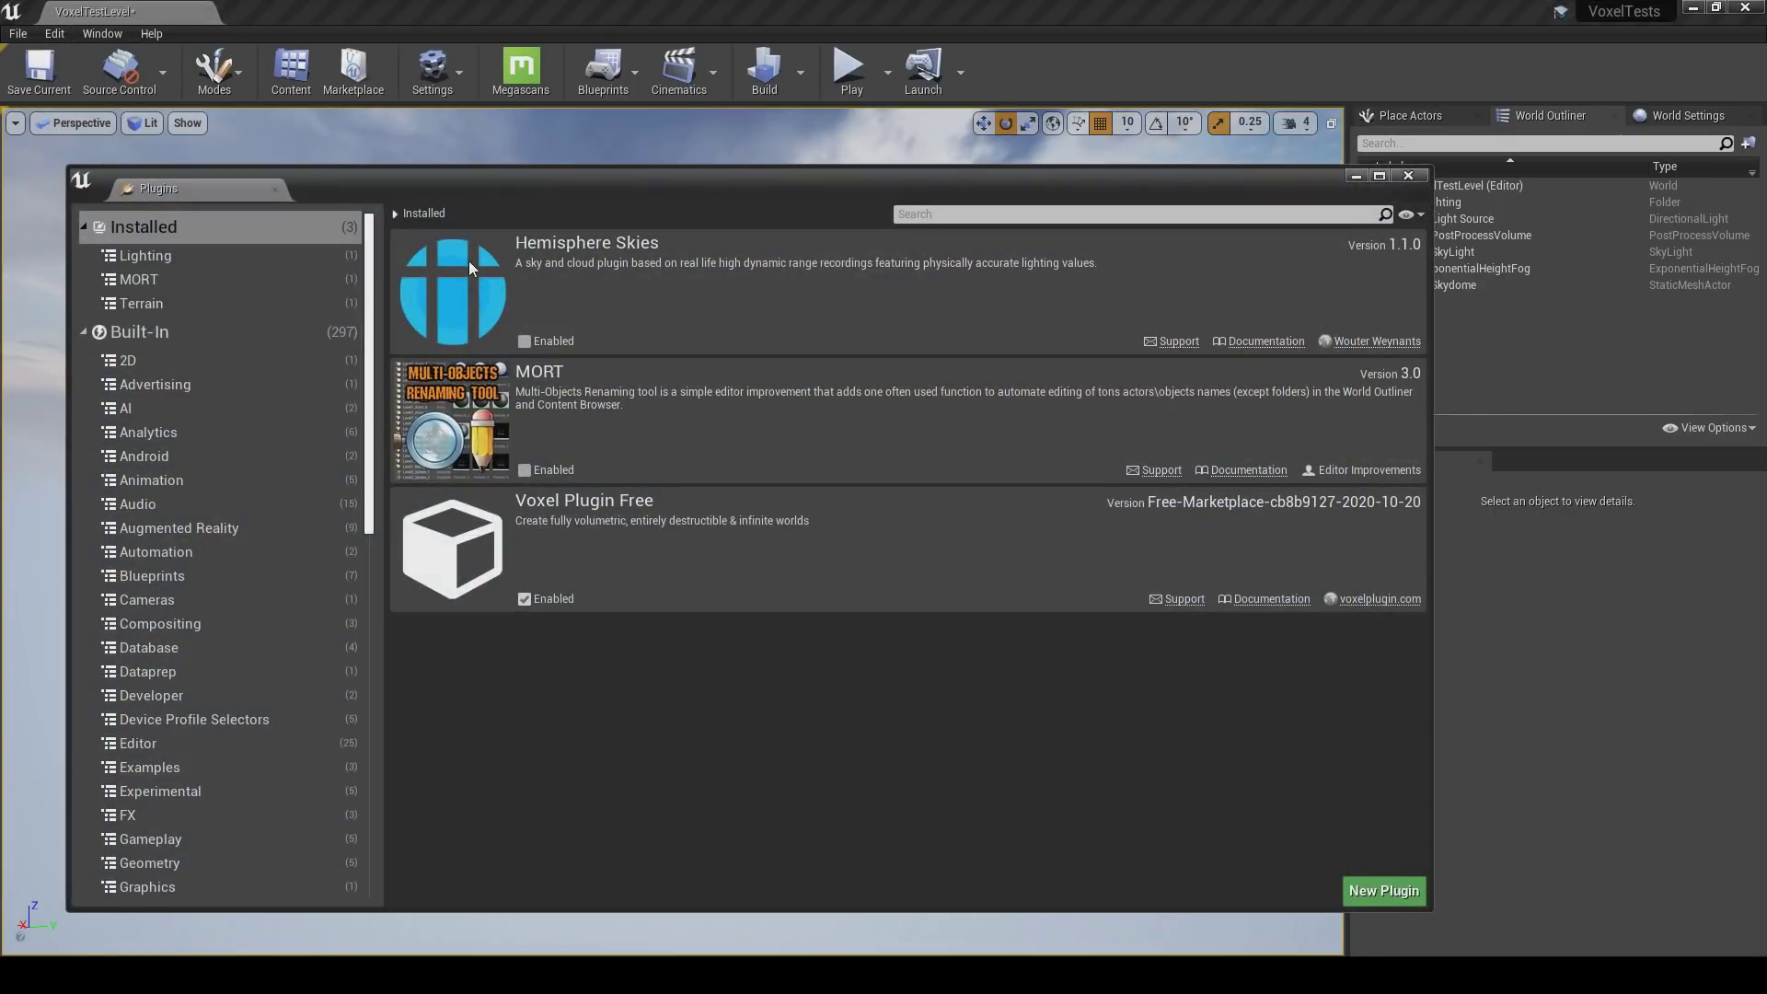
left_click(152, 37)
left_click(269, 442)
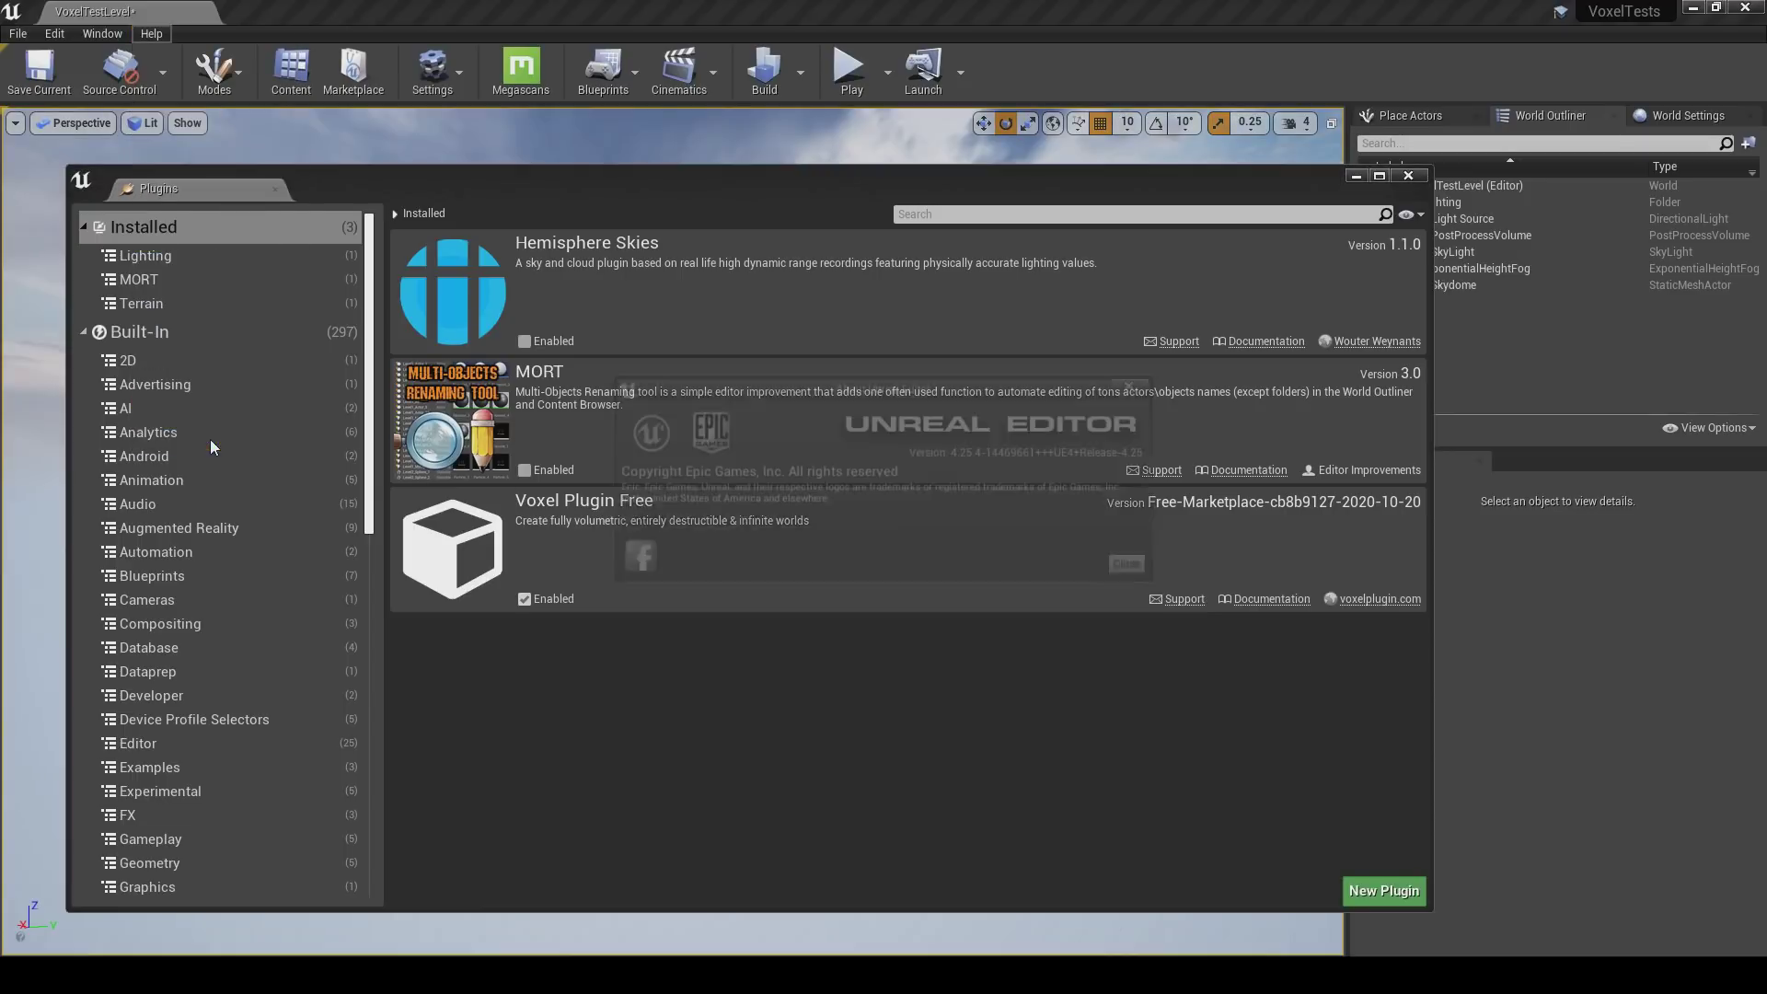
left_click(1139, 384)
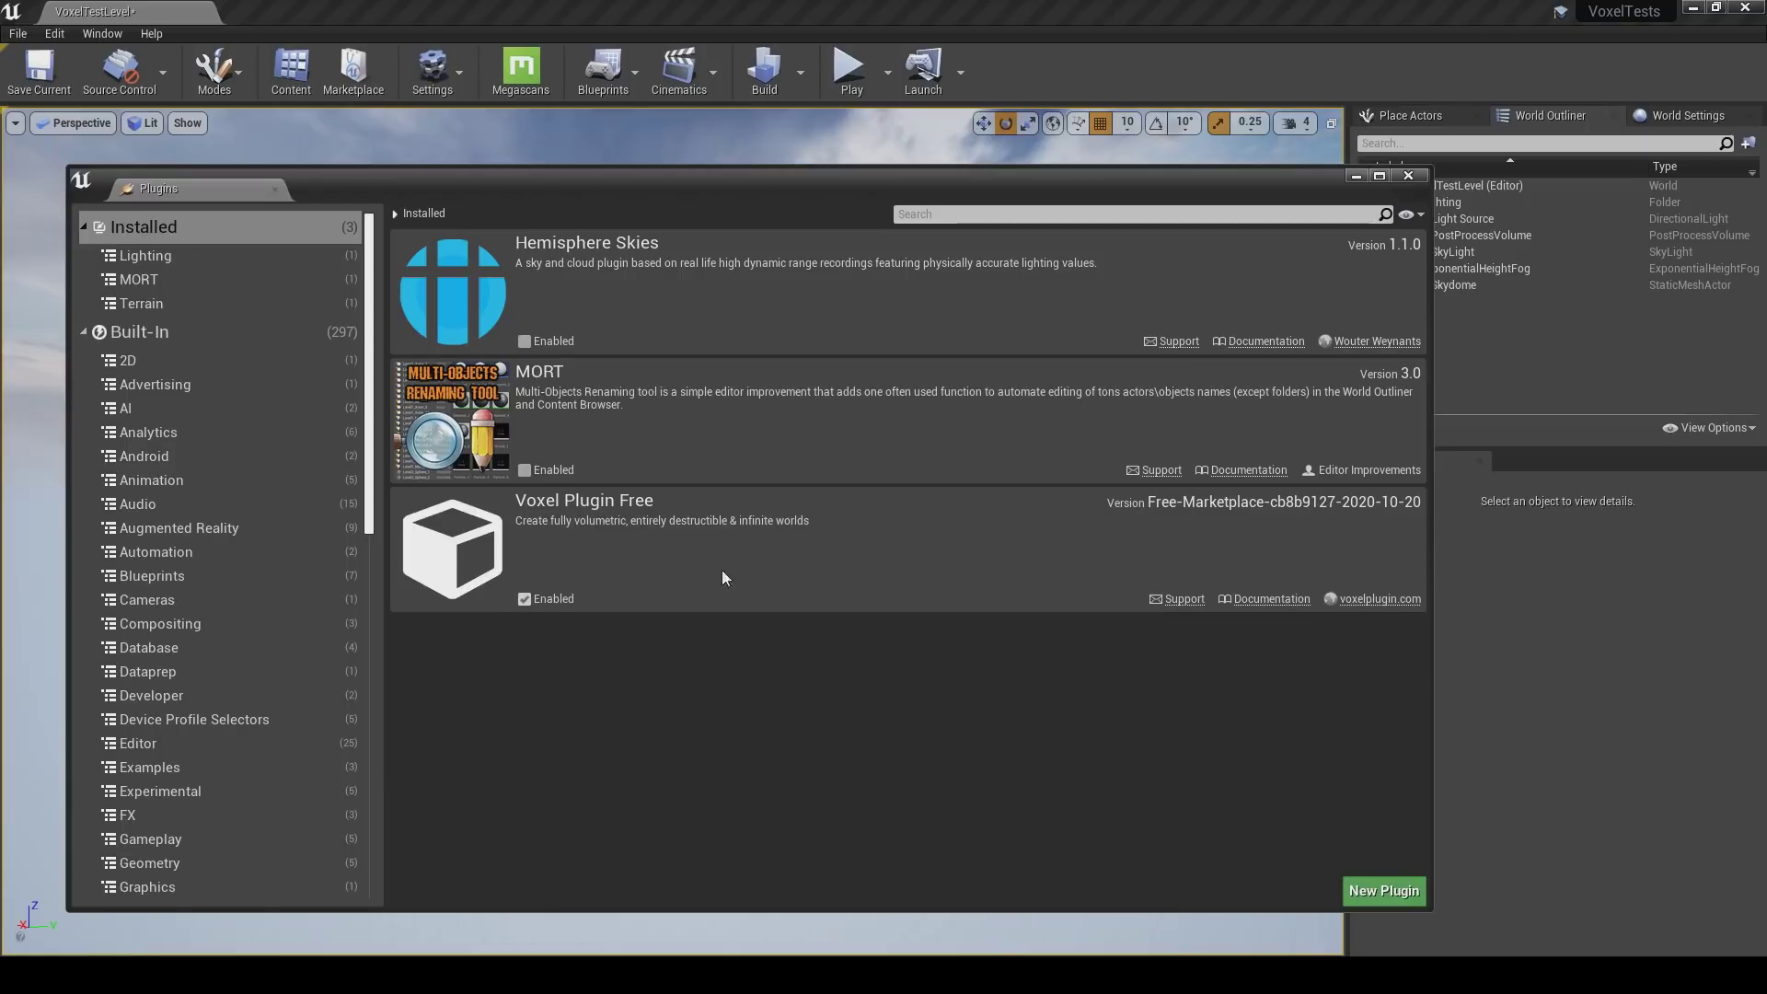
left_click(1405, 179)
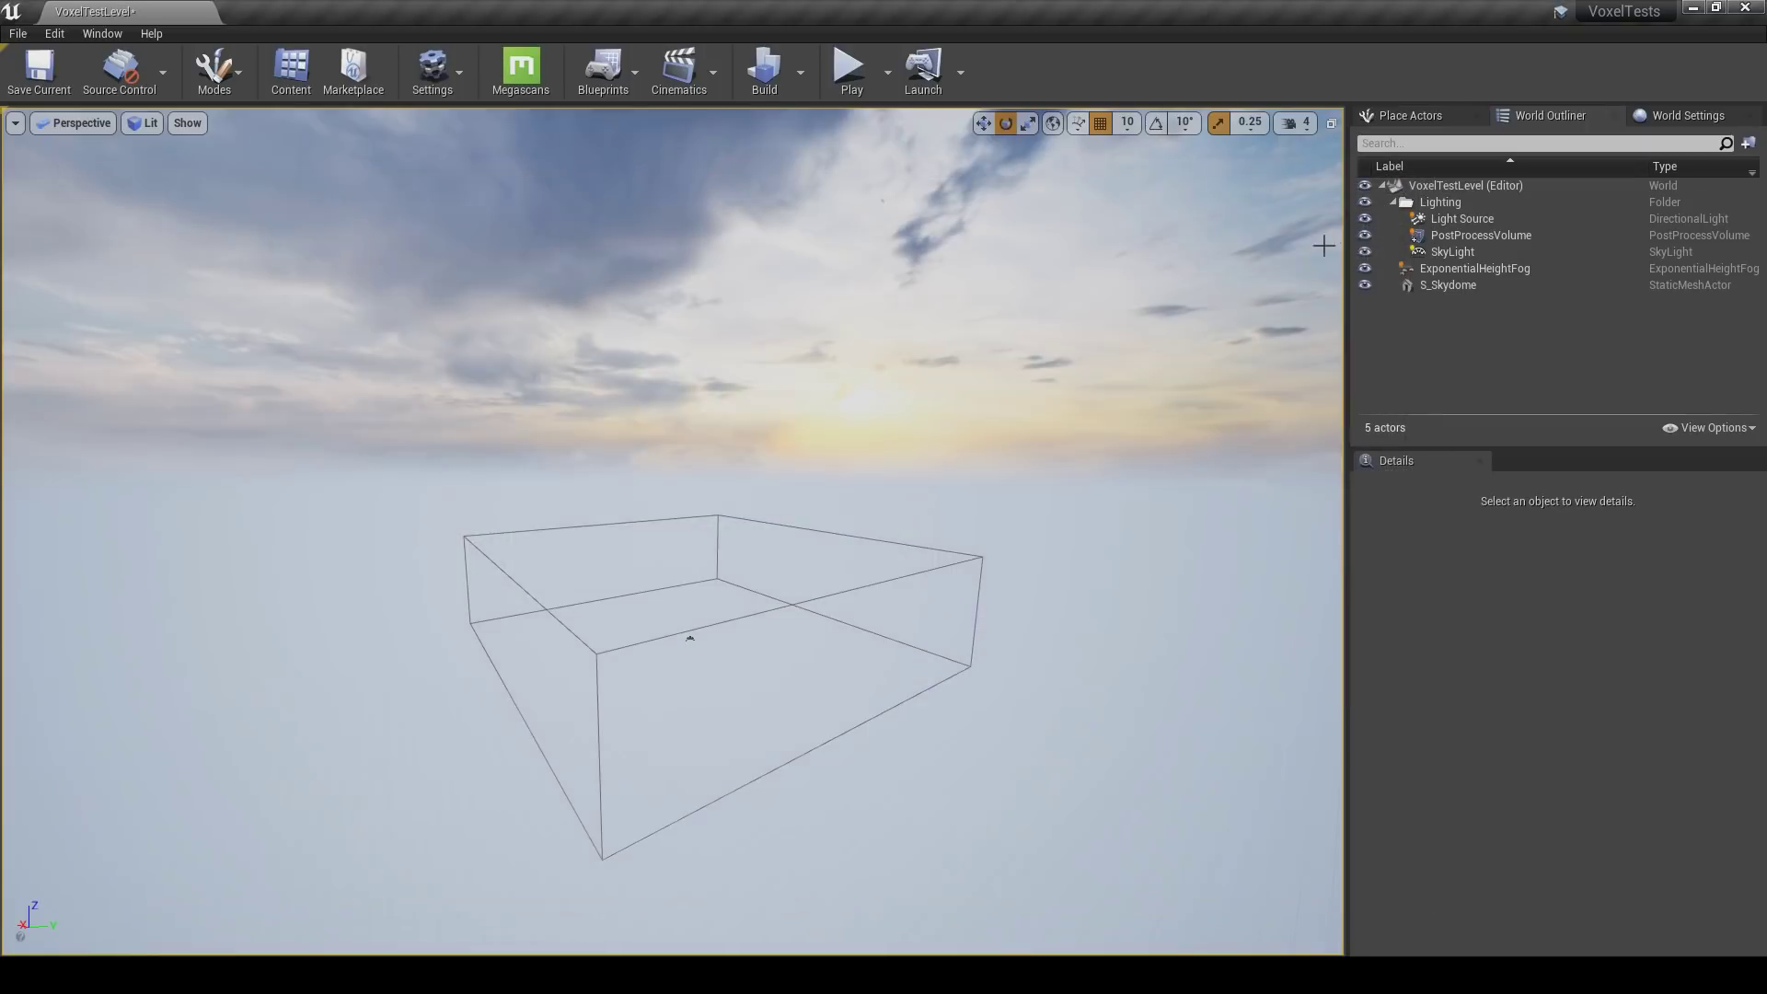
Bring up the placeable actors and search their classes for "voxel".
key("shift+1")
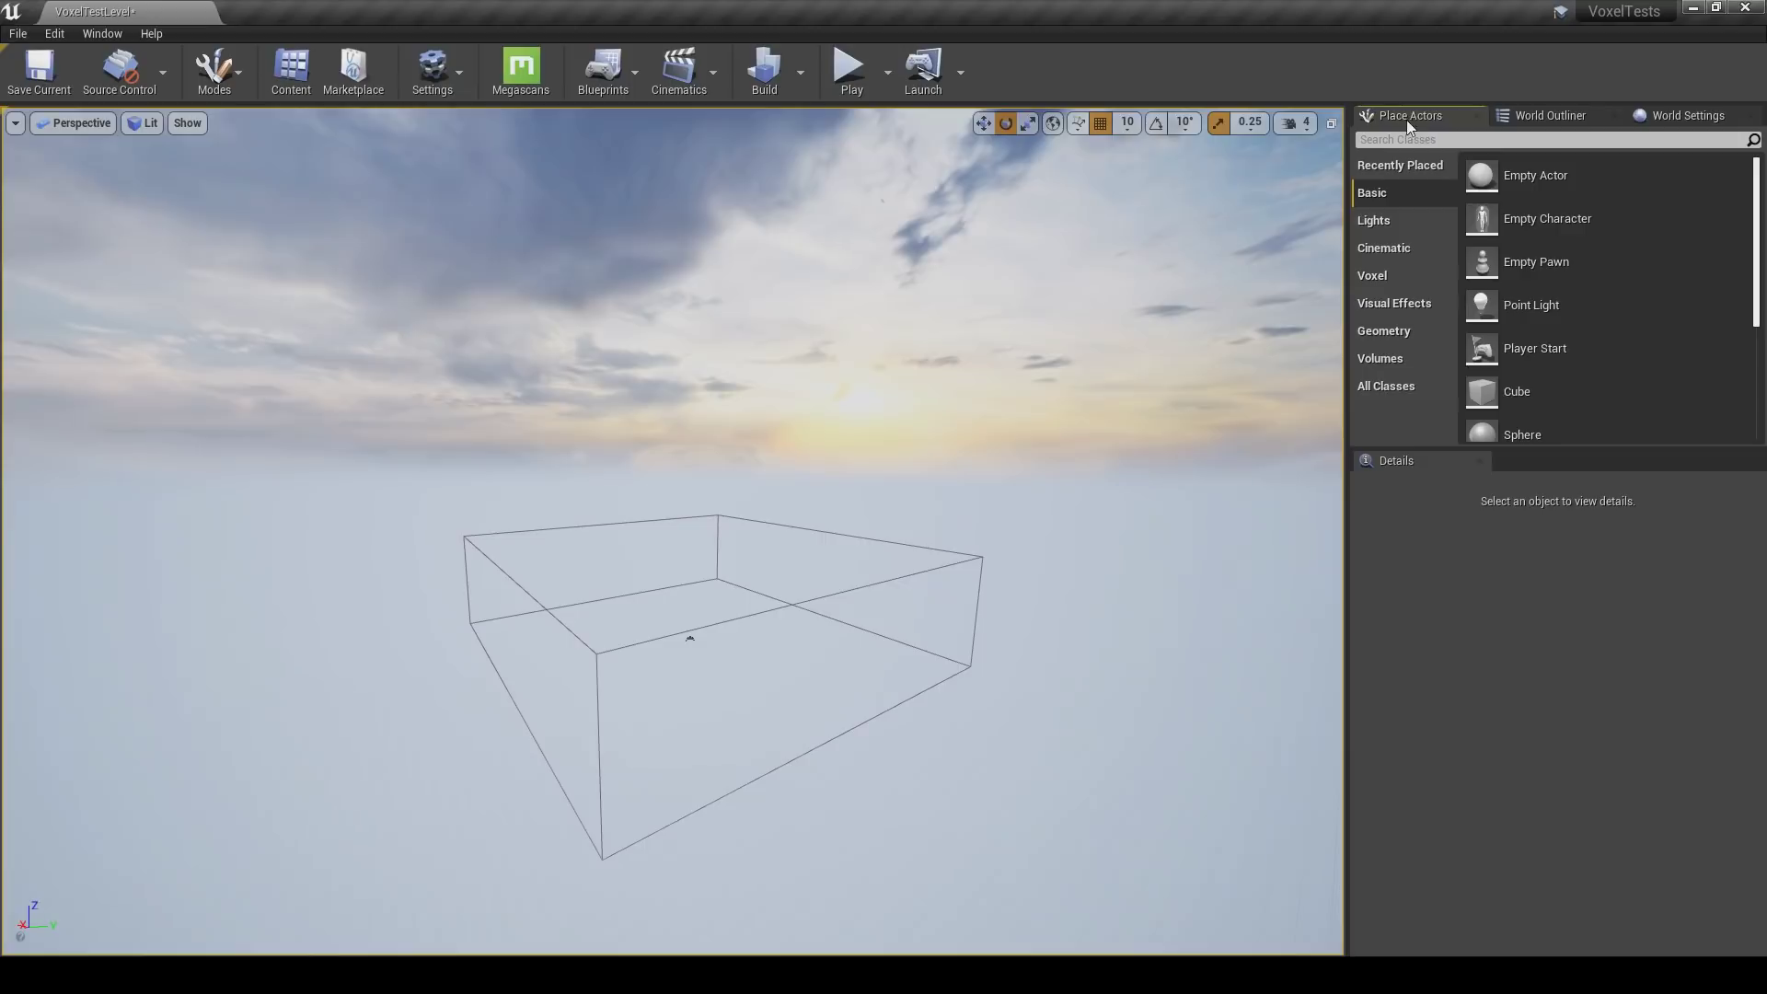
left_click(100, 35)
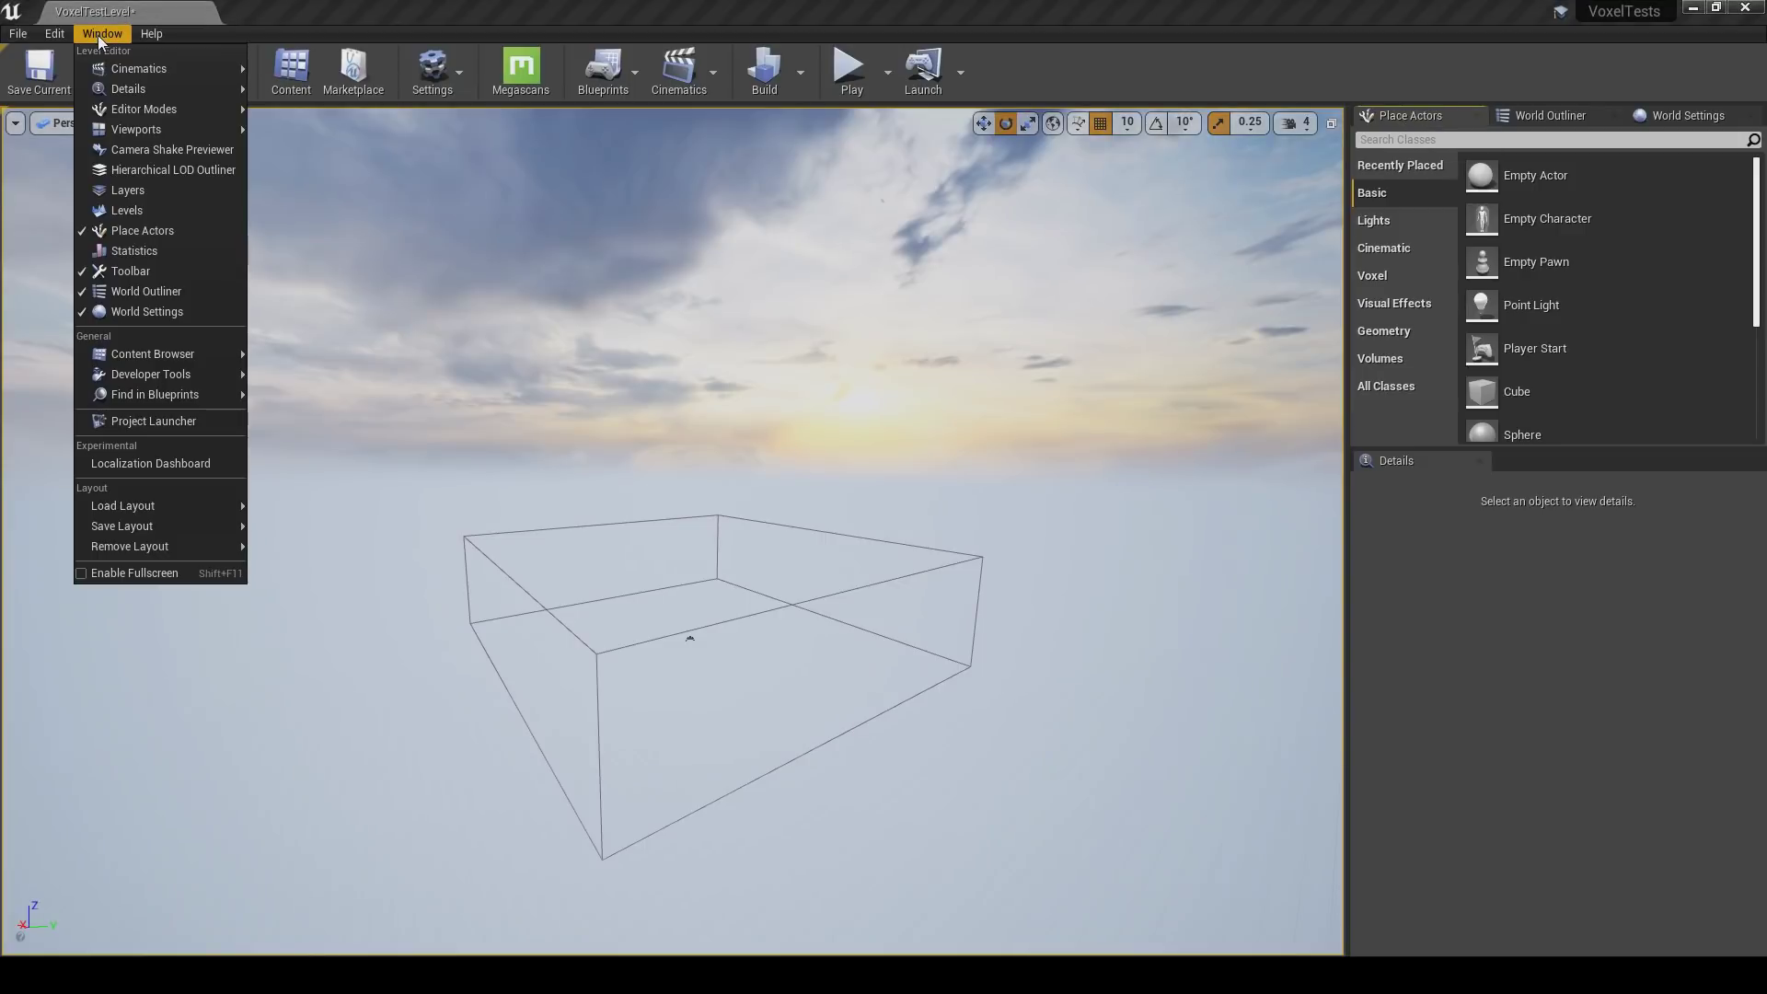
left_click(169, 232)
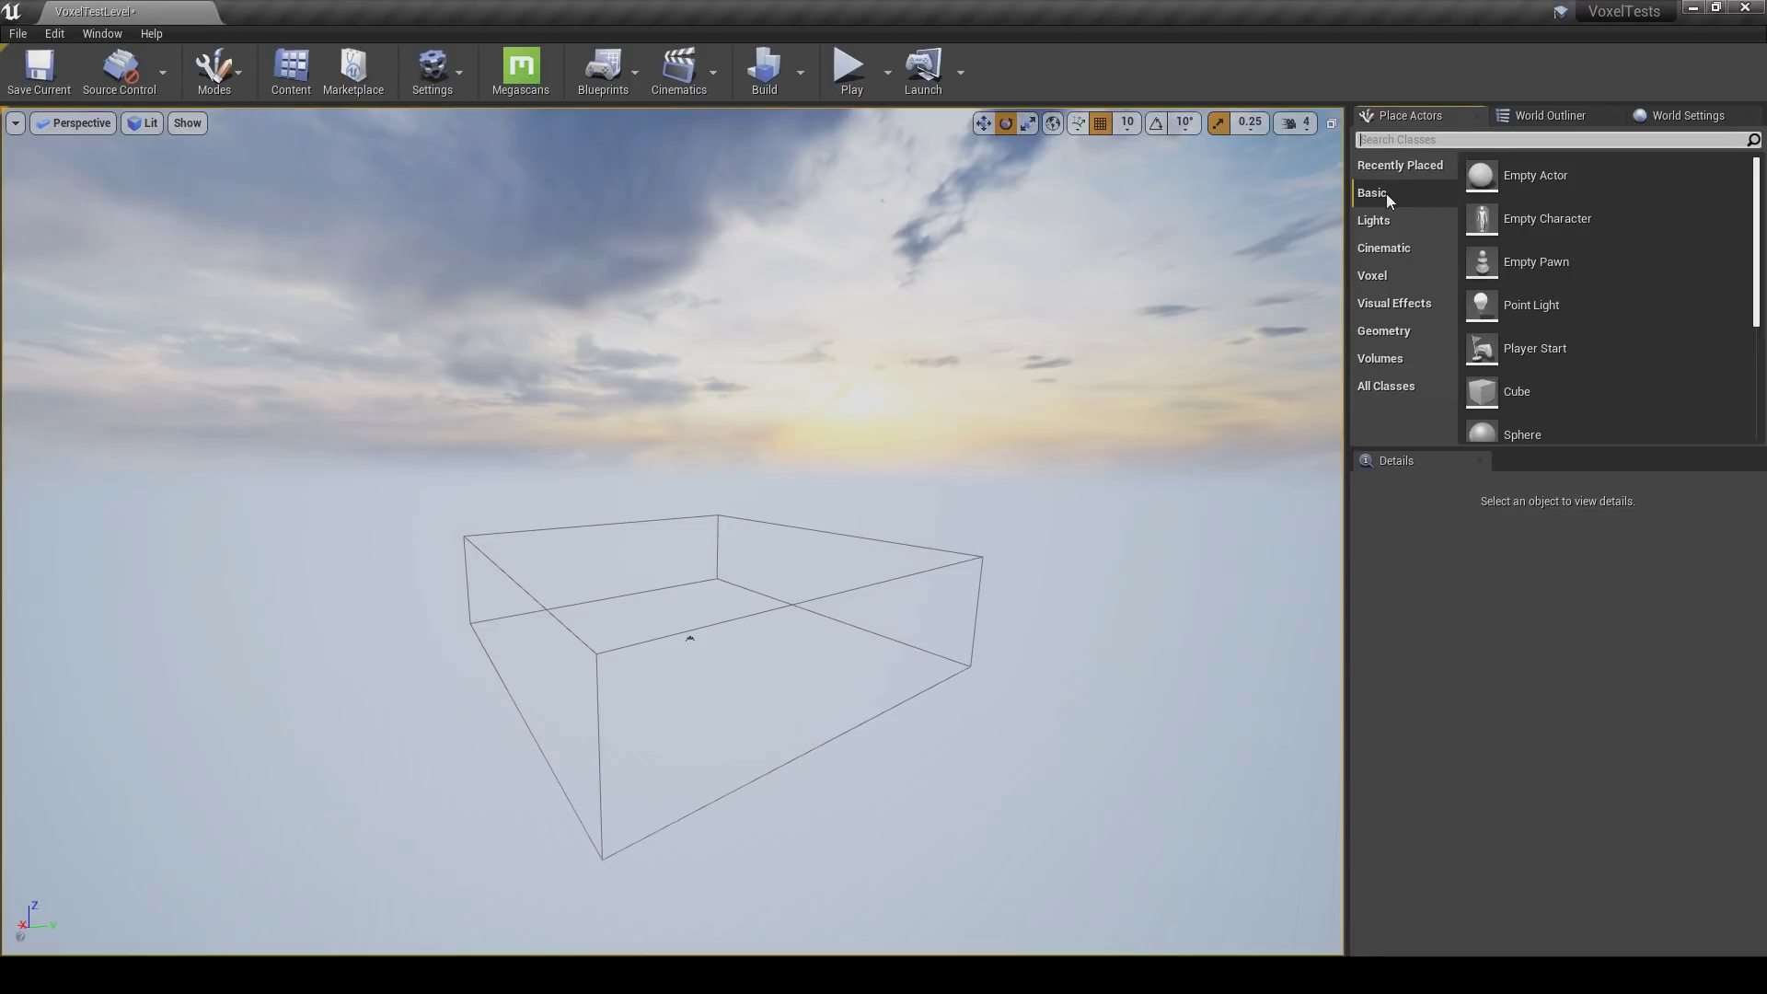
type("voxel")
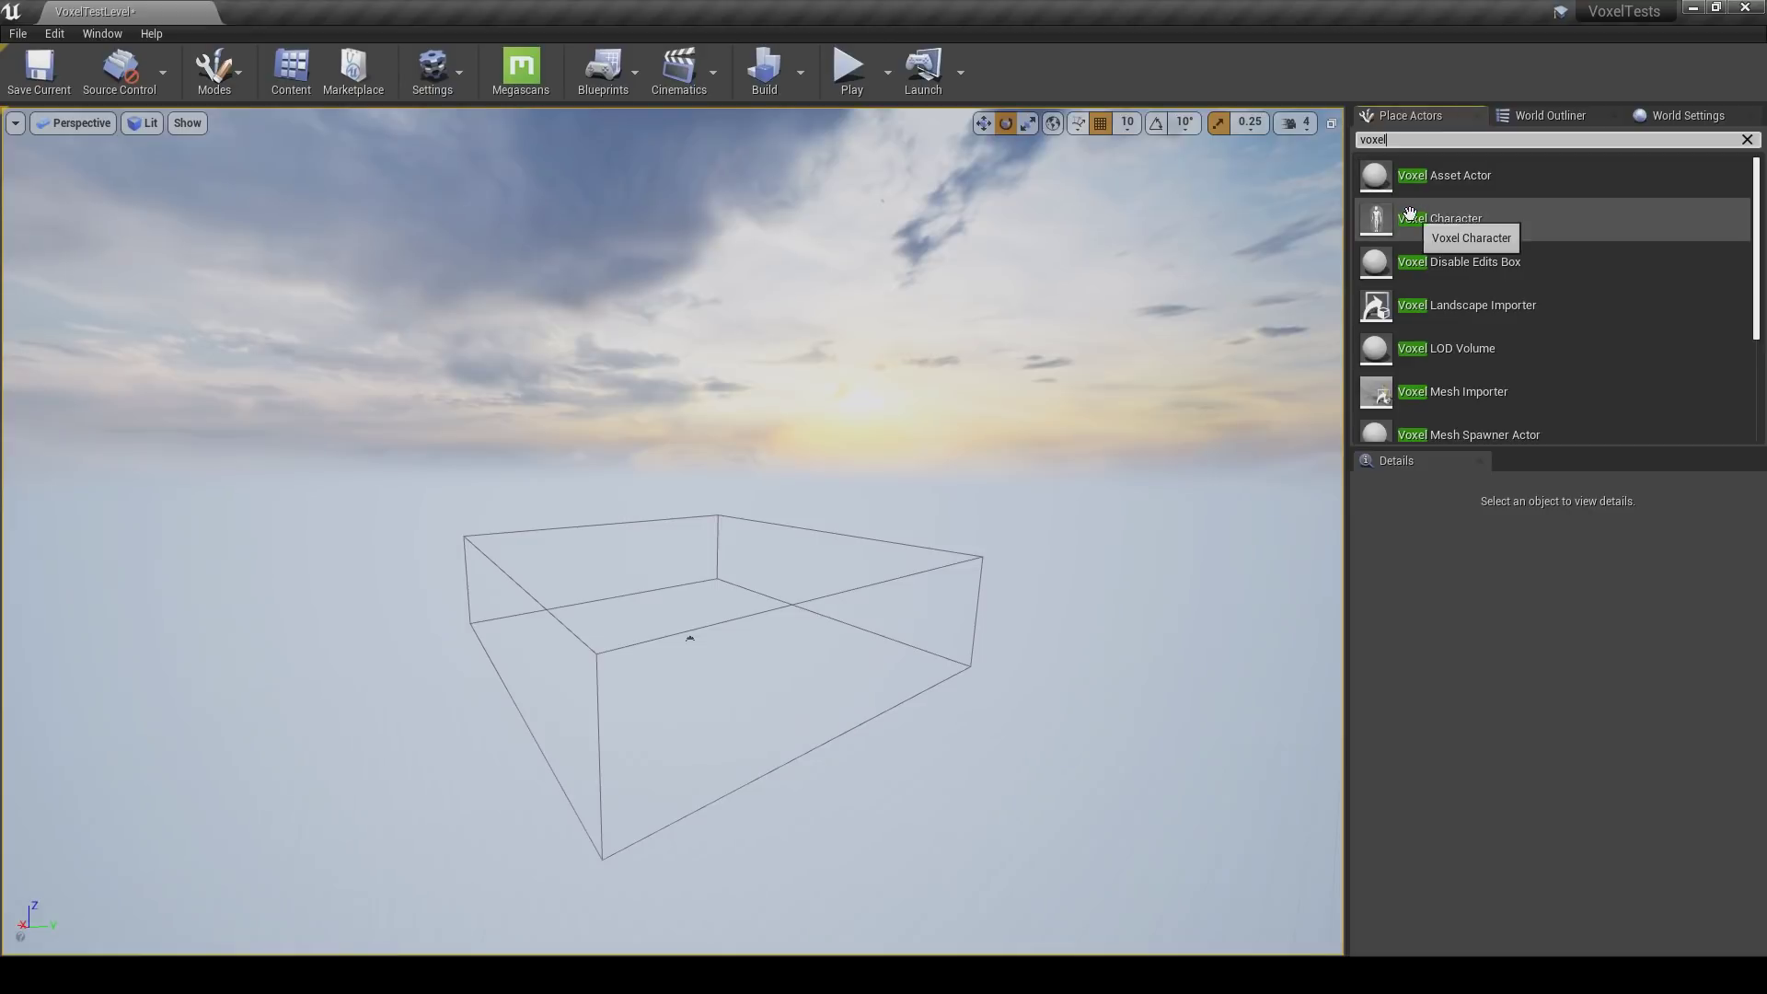
Look through the available voxel actor classes, from Voxel Asset Actor to Voxel World.
scroll(1447, 190, "down", 4)
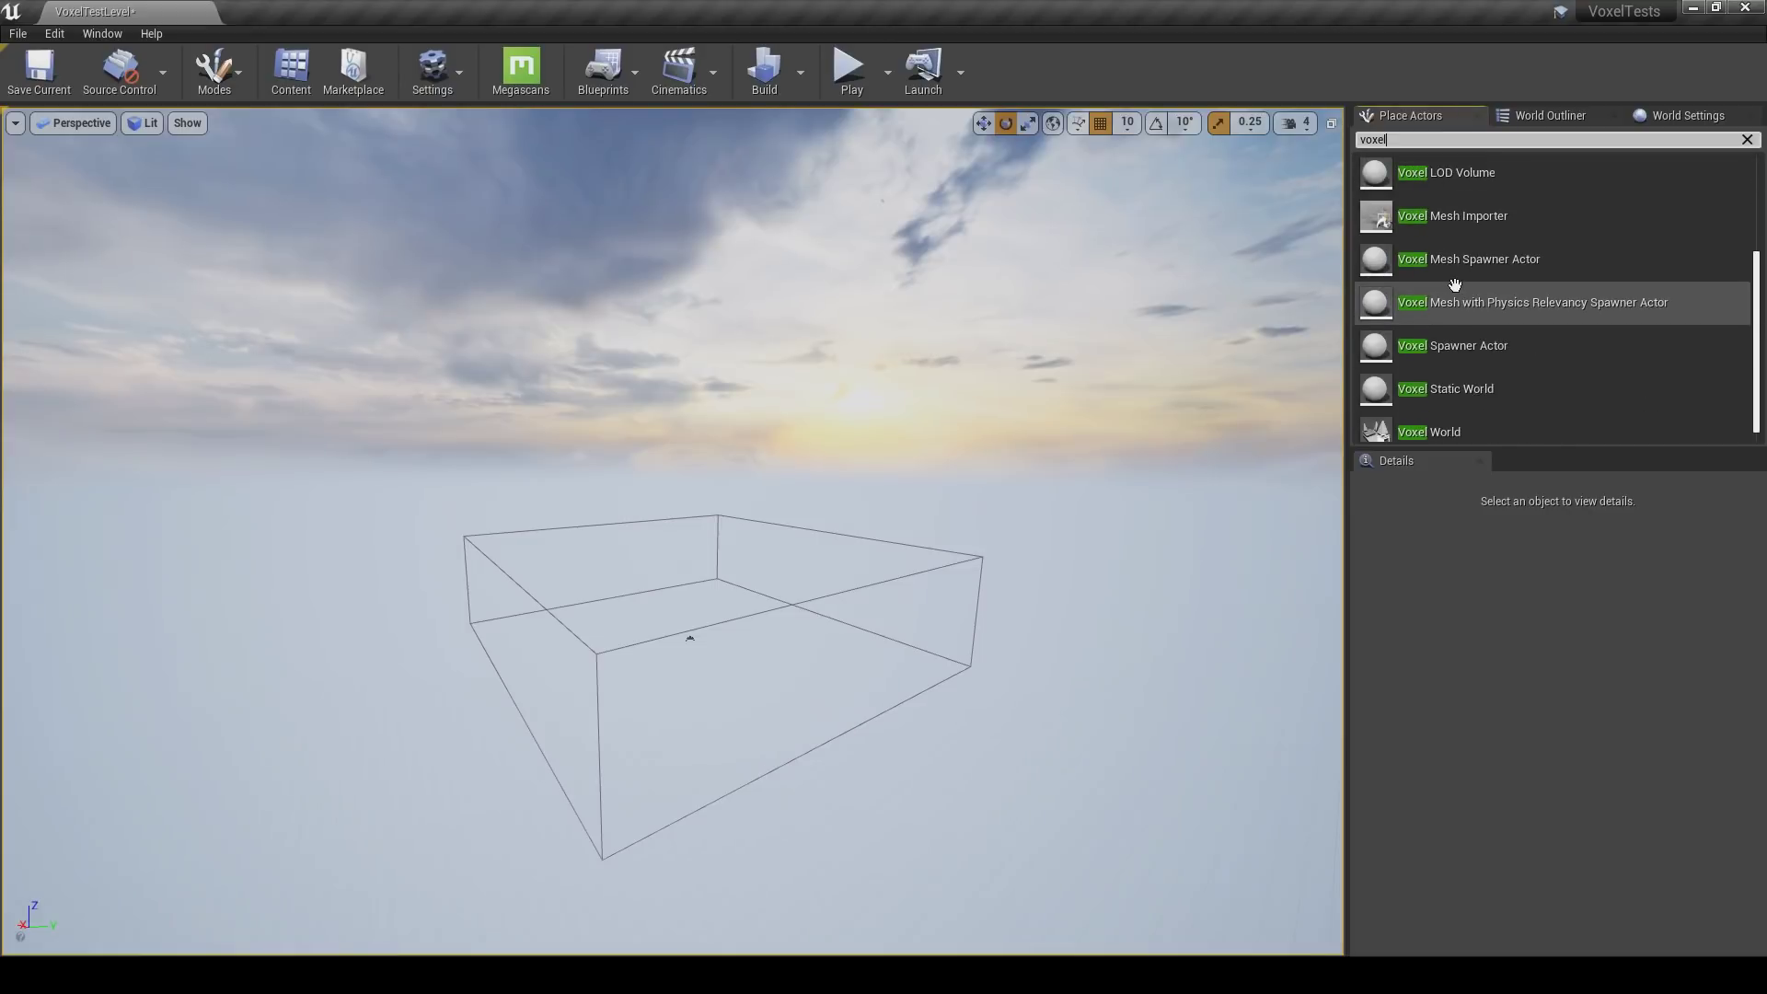
scroll(1478, 350, "up", 2)
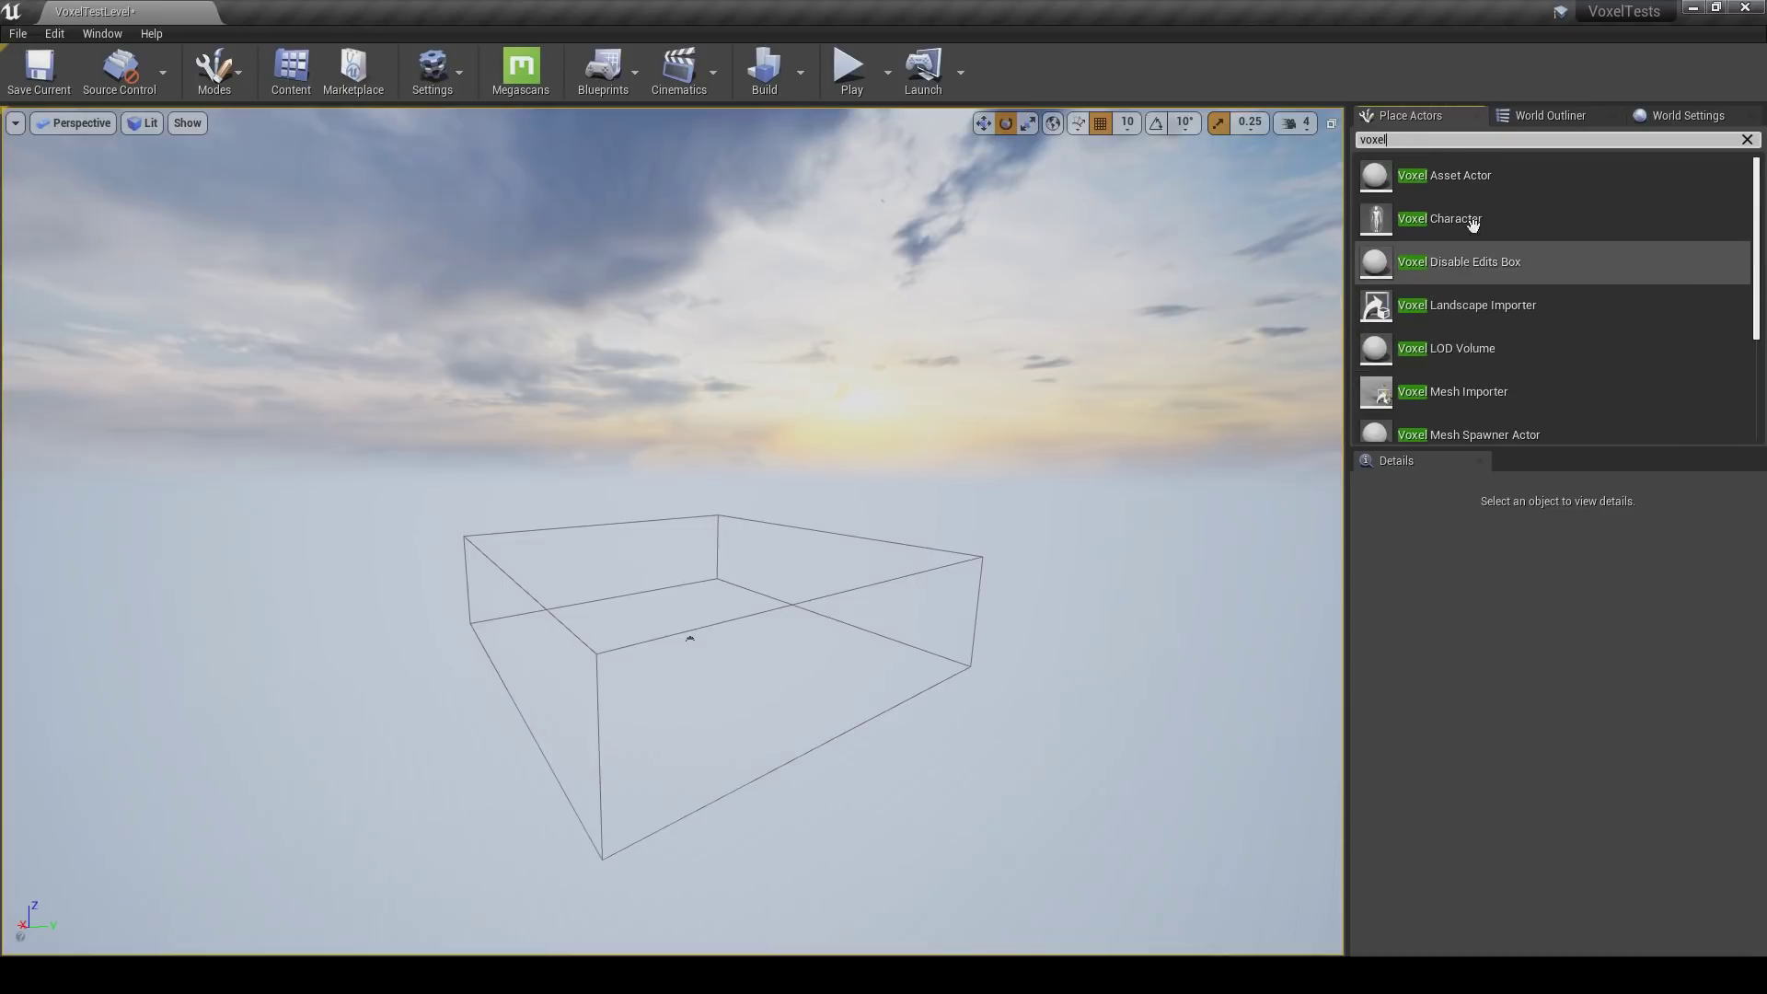
scroll(1463, 193, "up", 2)
scroll(1463, 212, "down", 2)
scroll(1463, 276, "down", 2)
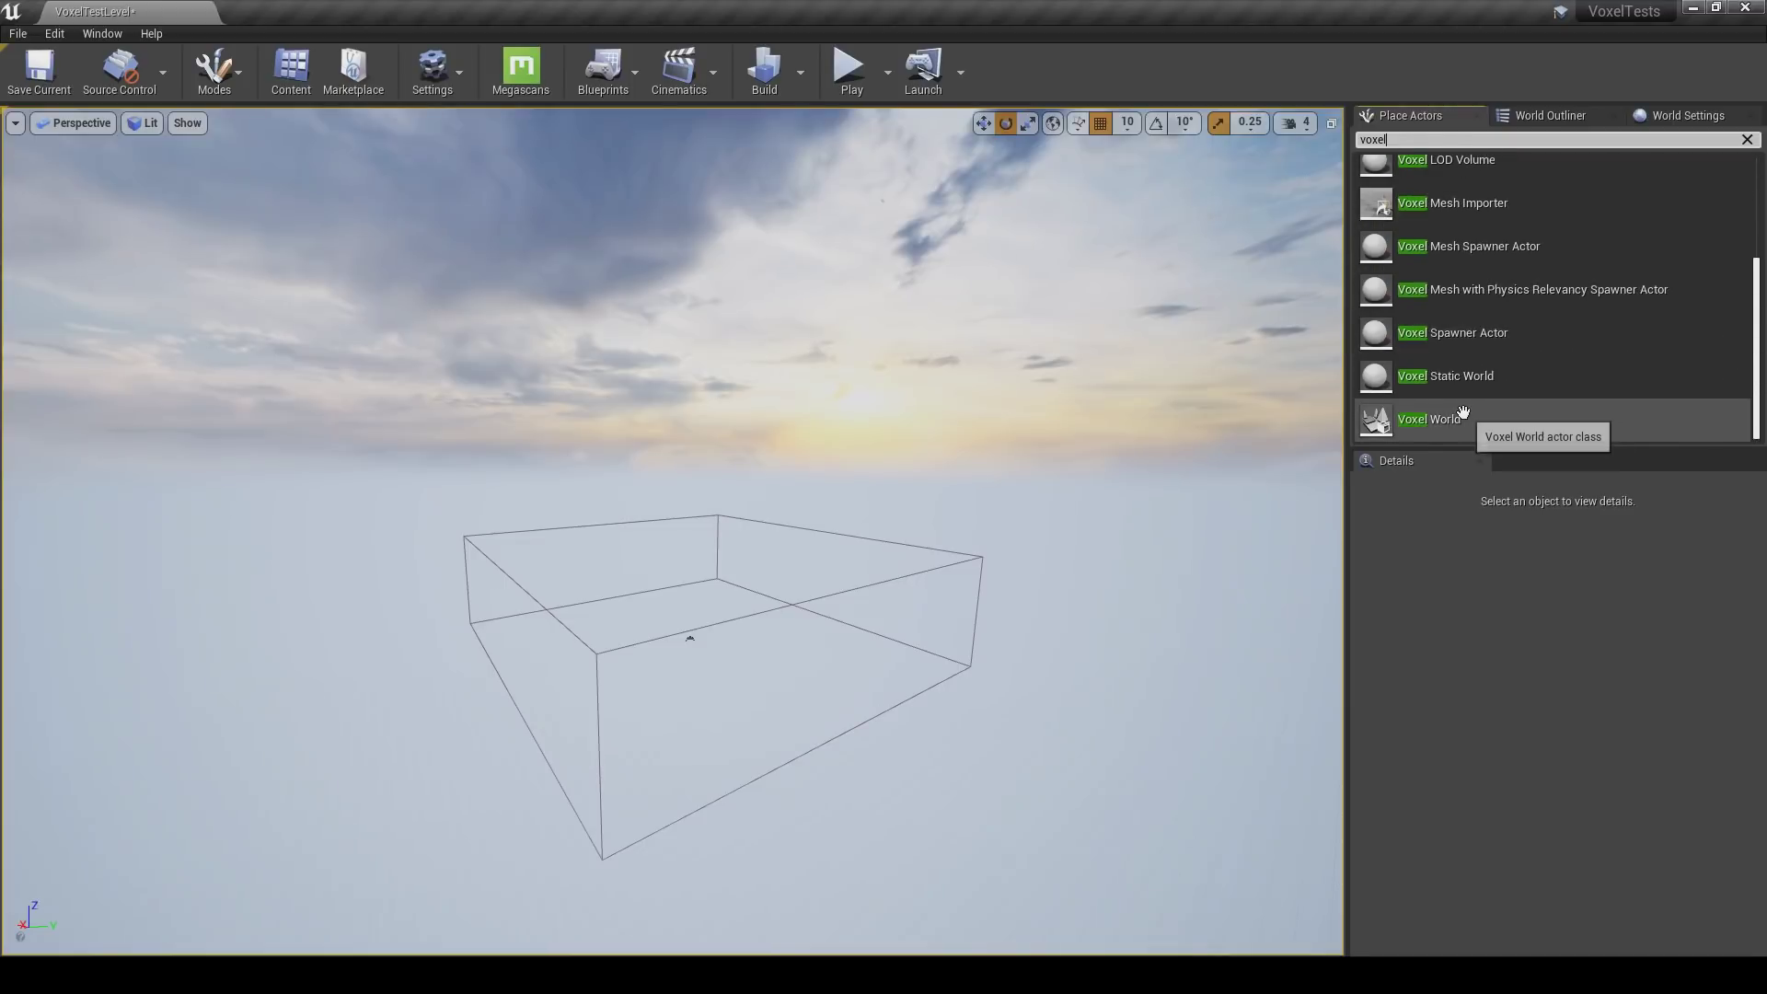
scroll(1463, 411, "up", 3)
scroll(1461, 386, "down", 3)
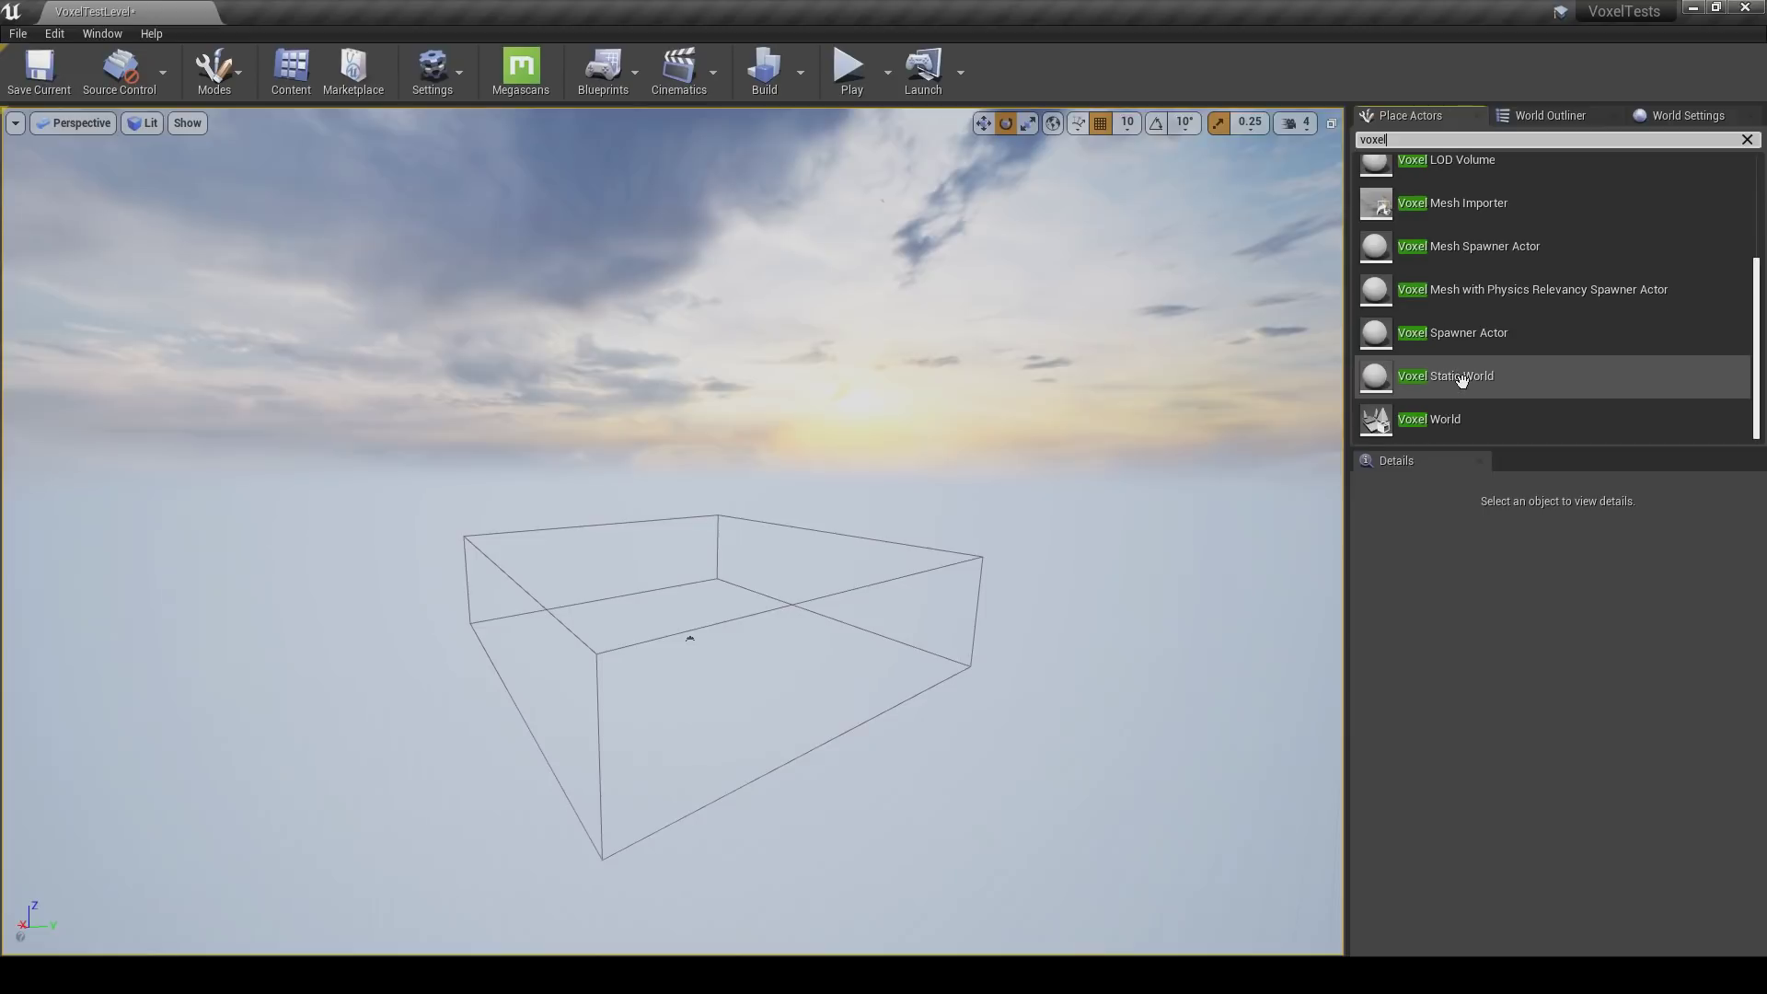
scroll(1462, 373, "up", 3)
scroll(1476, 241, "down", 3)
scroll(1475, 241, "down", 1)
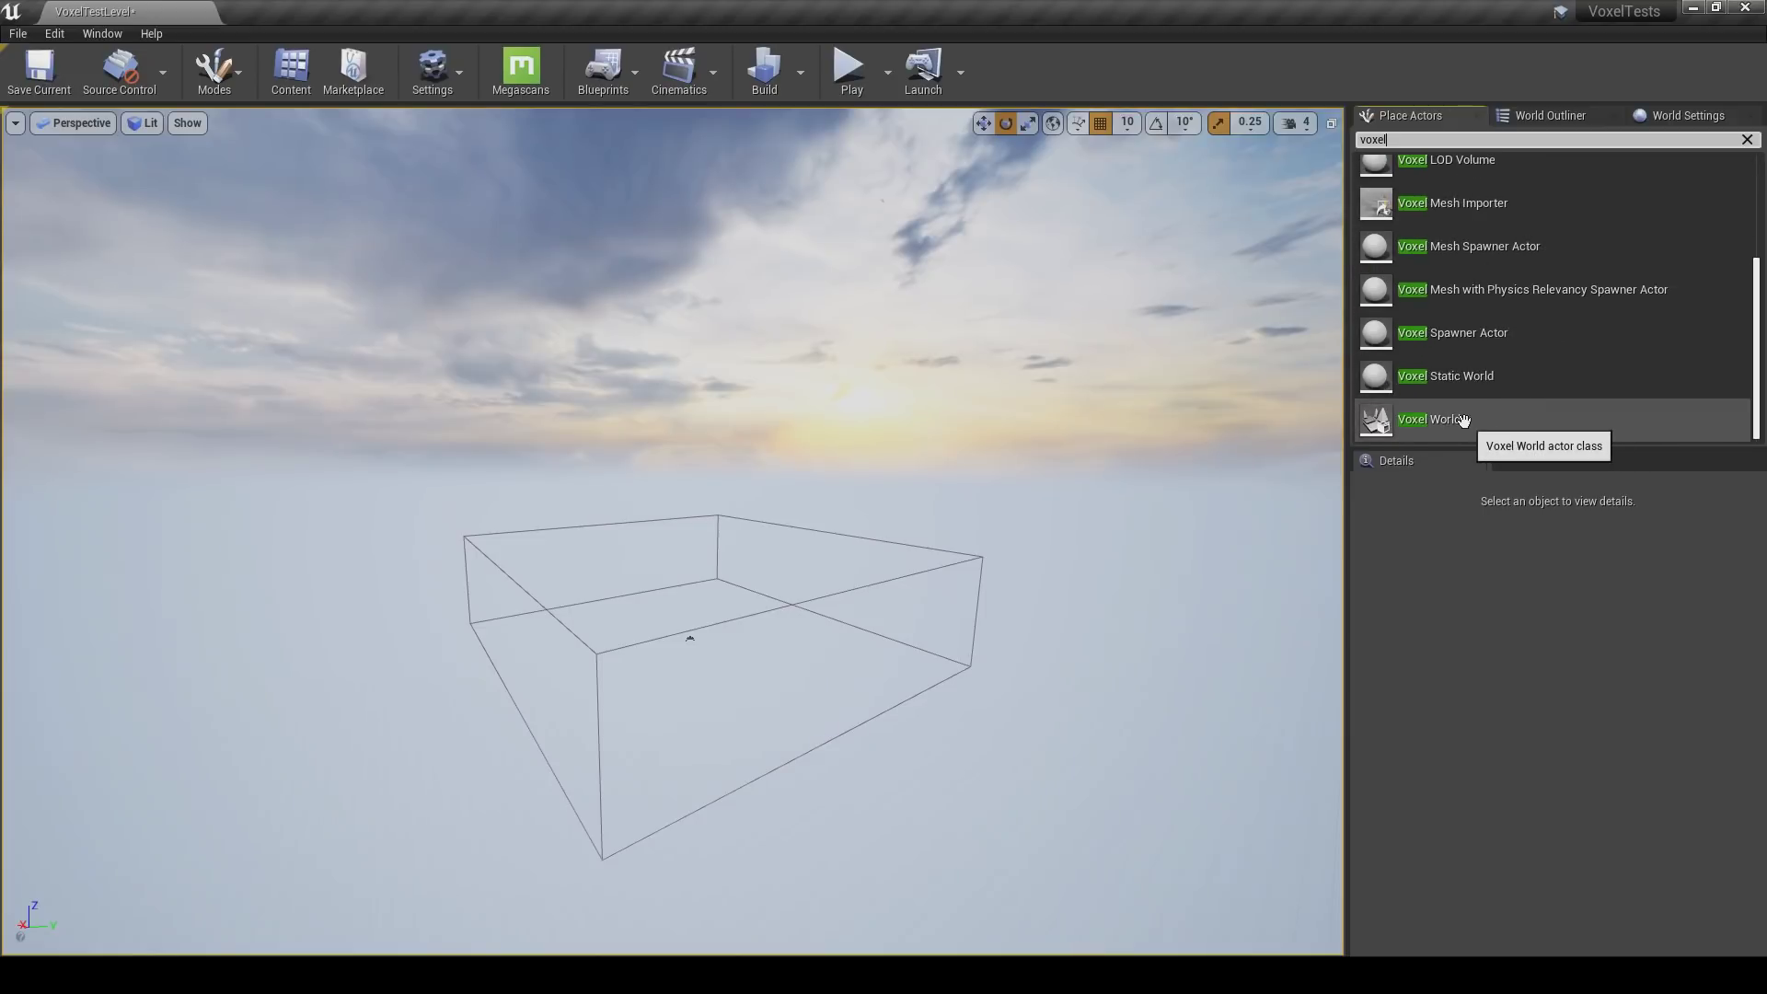
Place a Voxel World actor in the level and reset its location to 0, 0, 0.
left_click_drag(1483, 419, 727, 619)
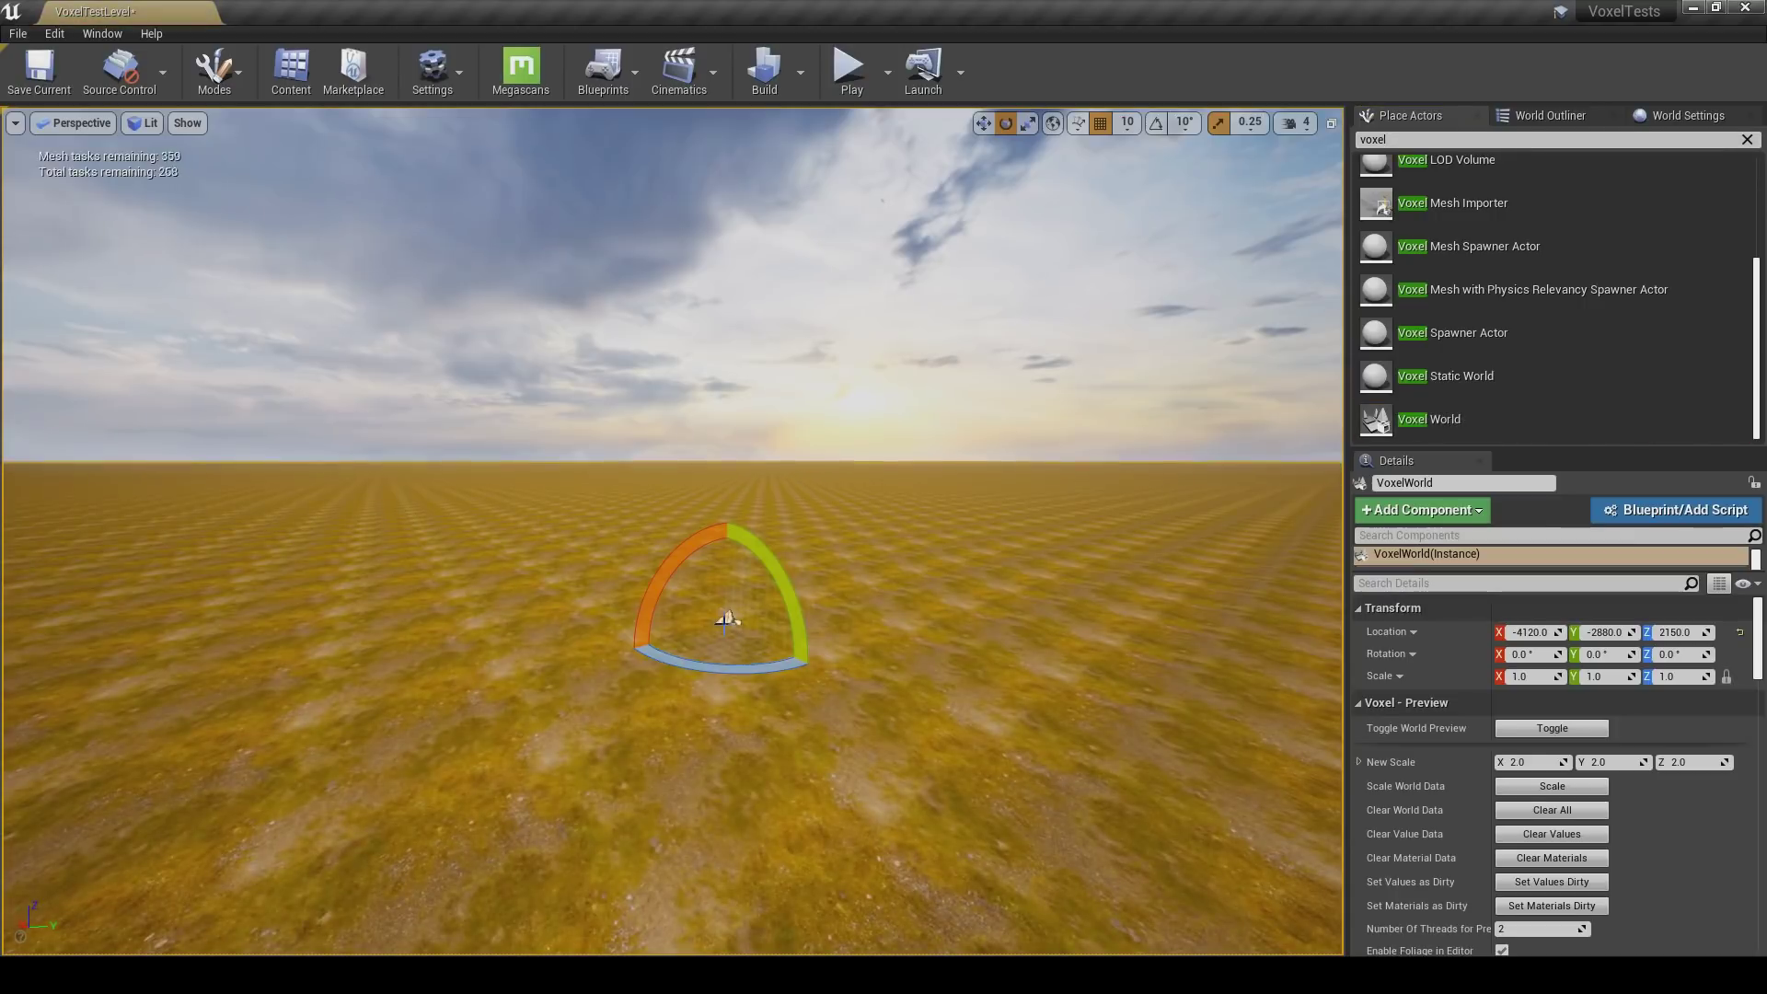
key("s")
mouse_move(826, 530)
right_mouse_down()
mouse_move(873, 529)
mouse_move(881, 612)
mouse_move(833, 603)
mouse_move(897, 548)
mouse_move(865, 607)
mouse_move(826, 561)
right_mouse_up()
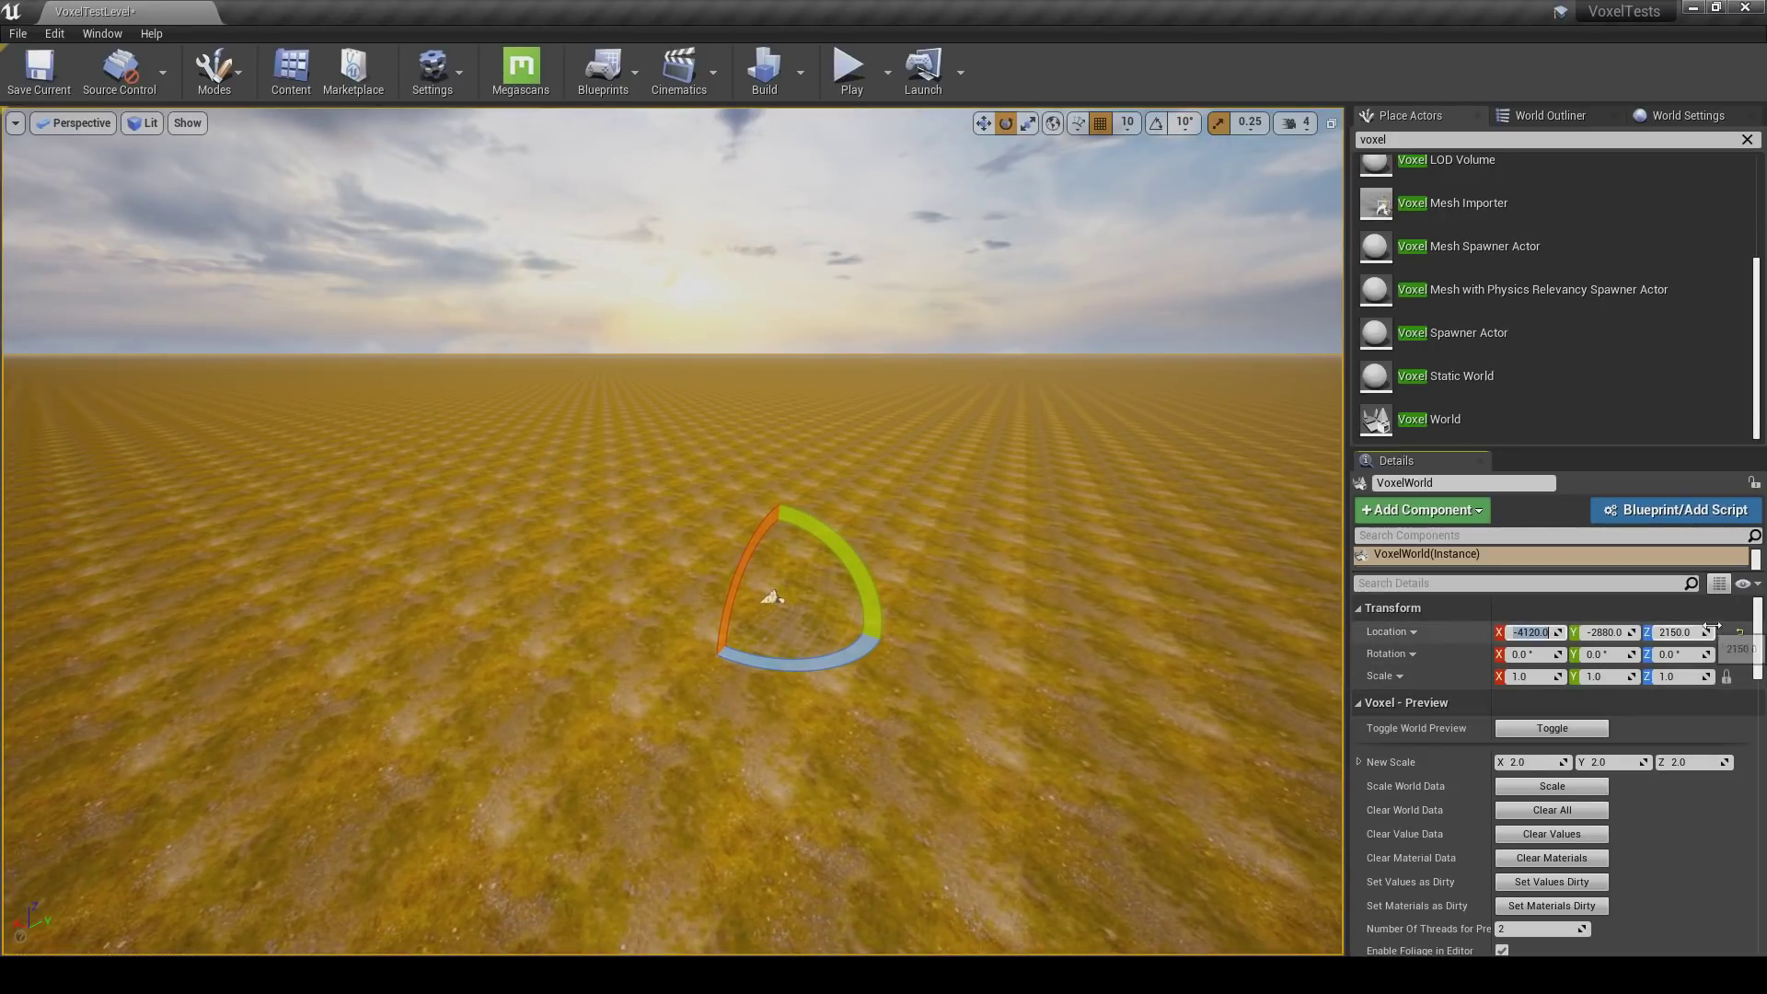
left_click(1740, 632)
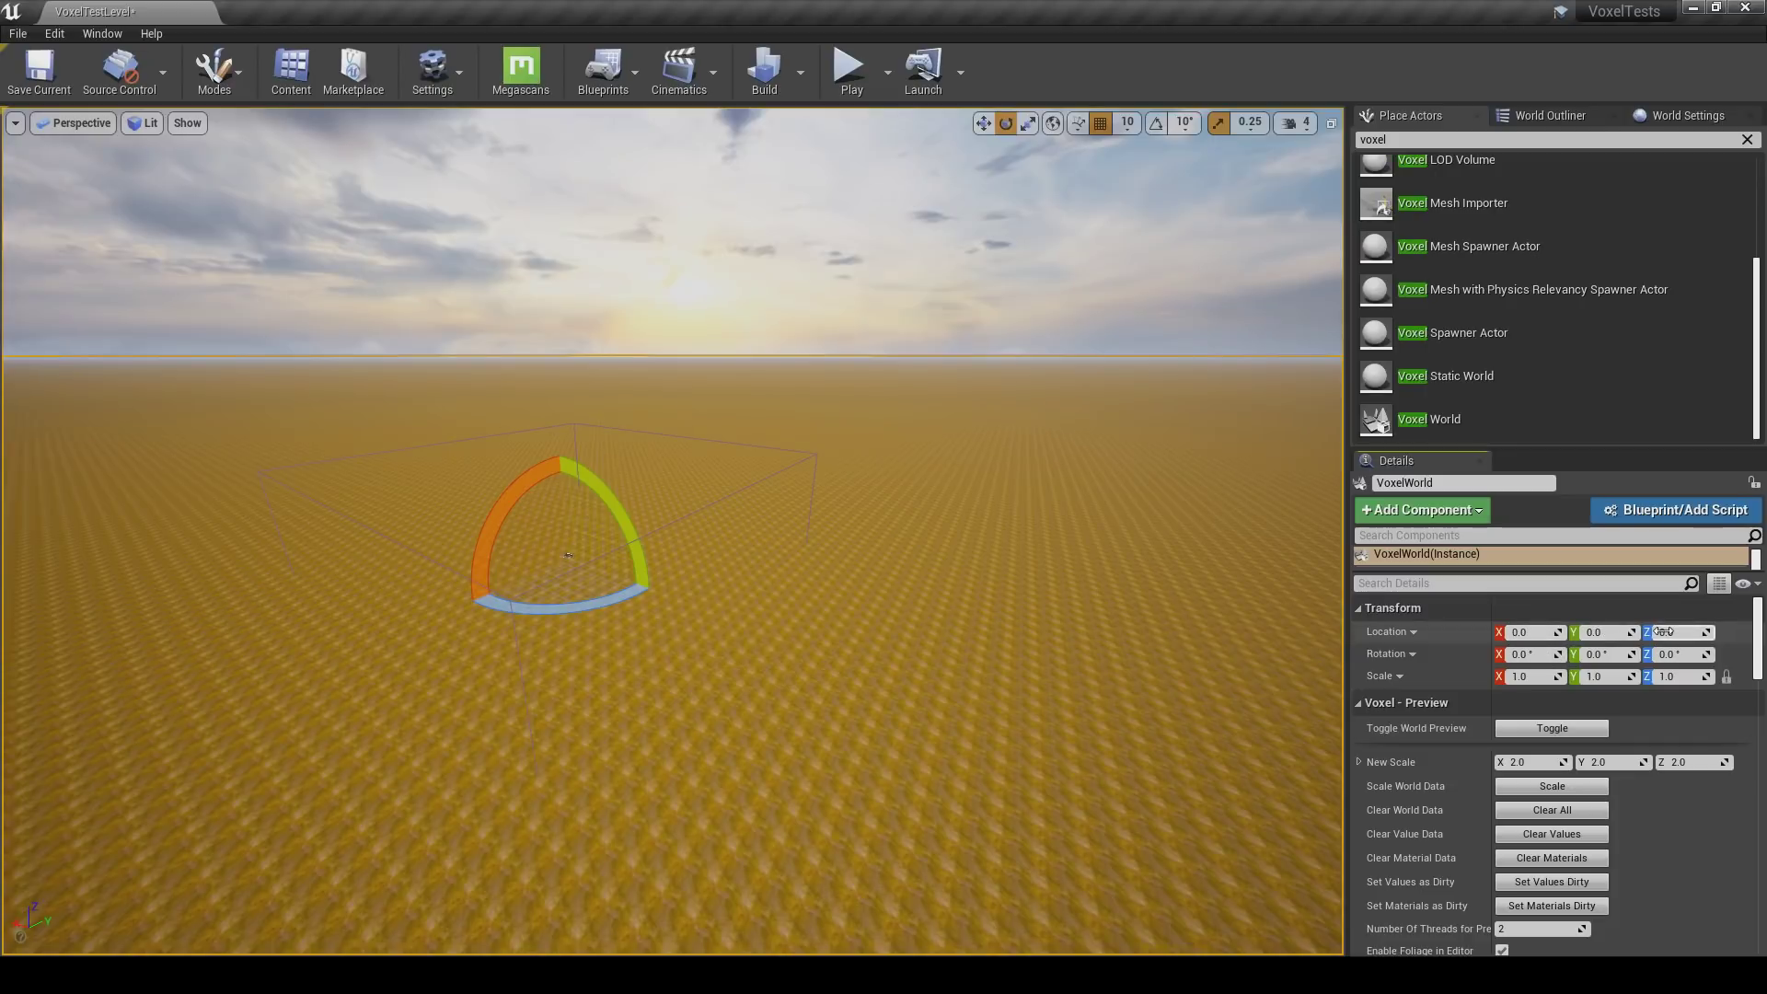
right_click_drag(1130, 605, 1141, 588)
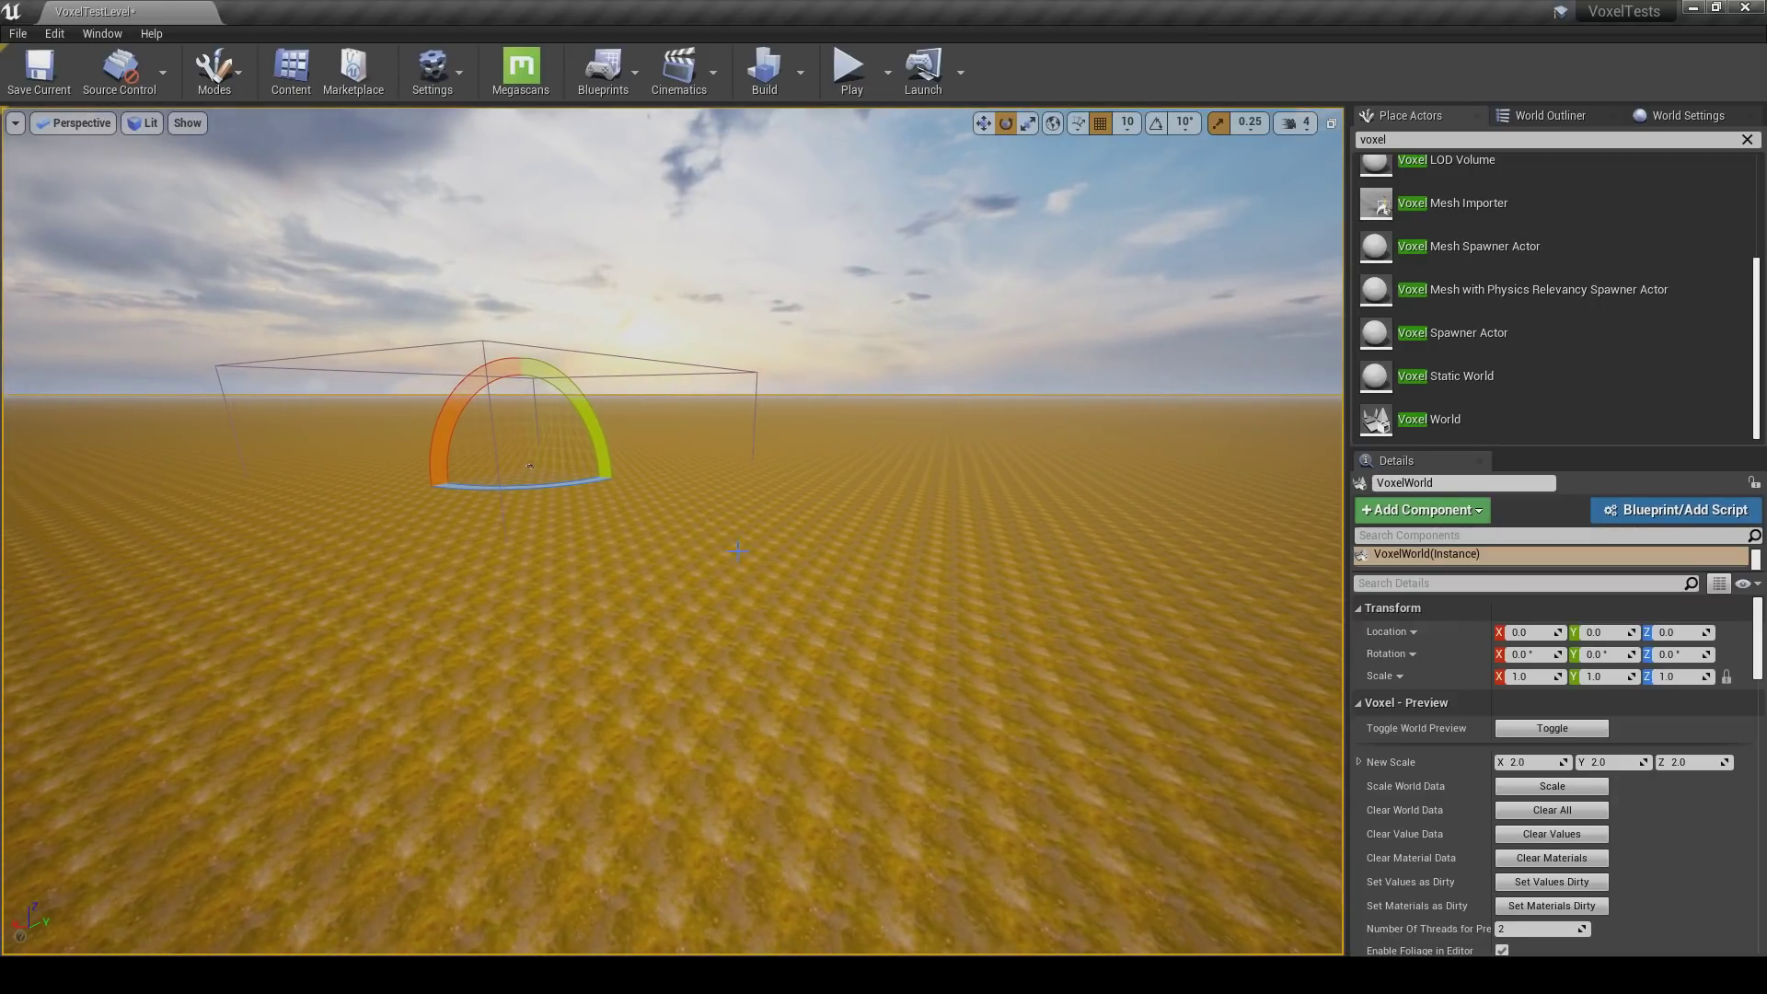
Enter the Voxels editing mode and choose the Surface sculpt tool.
left_click(213, 72)
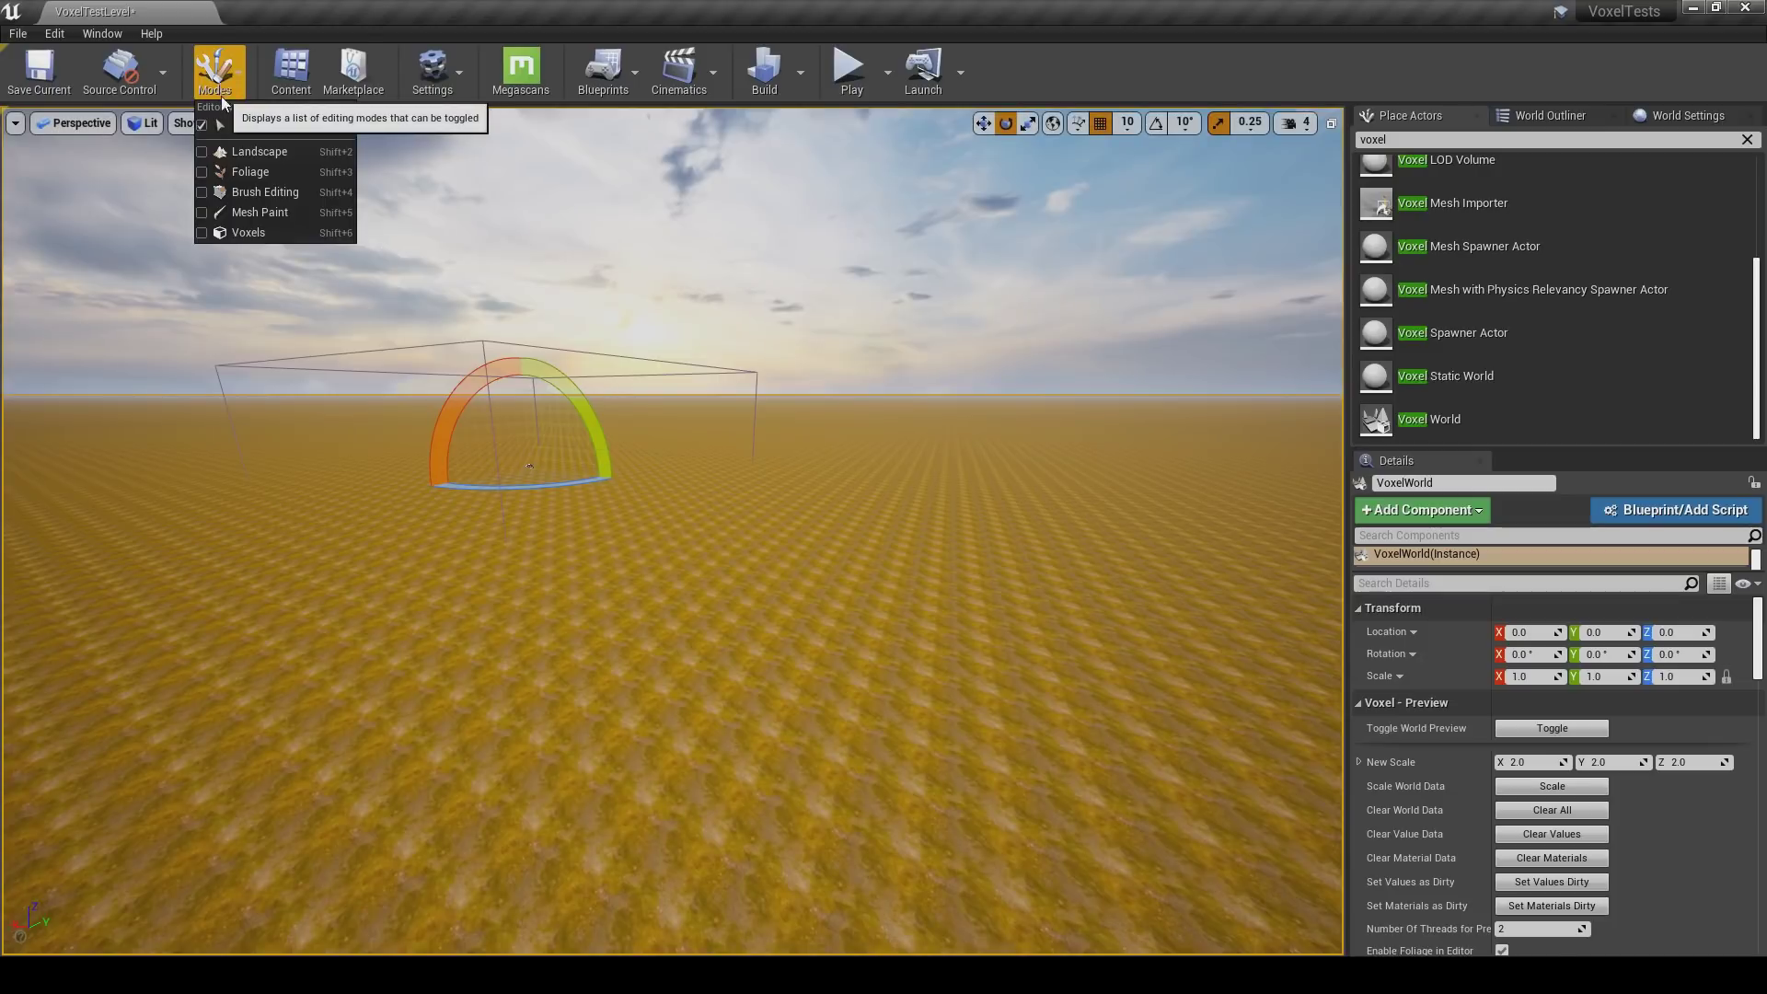
left_click(261, 233)
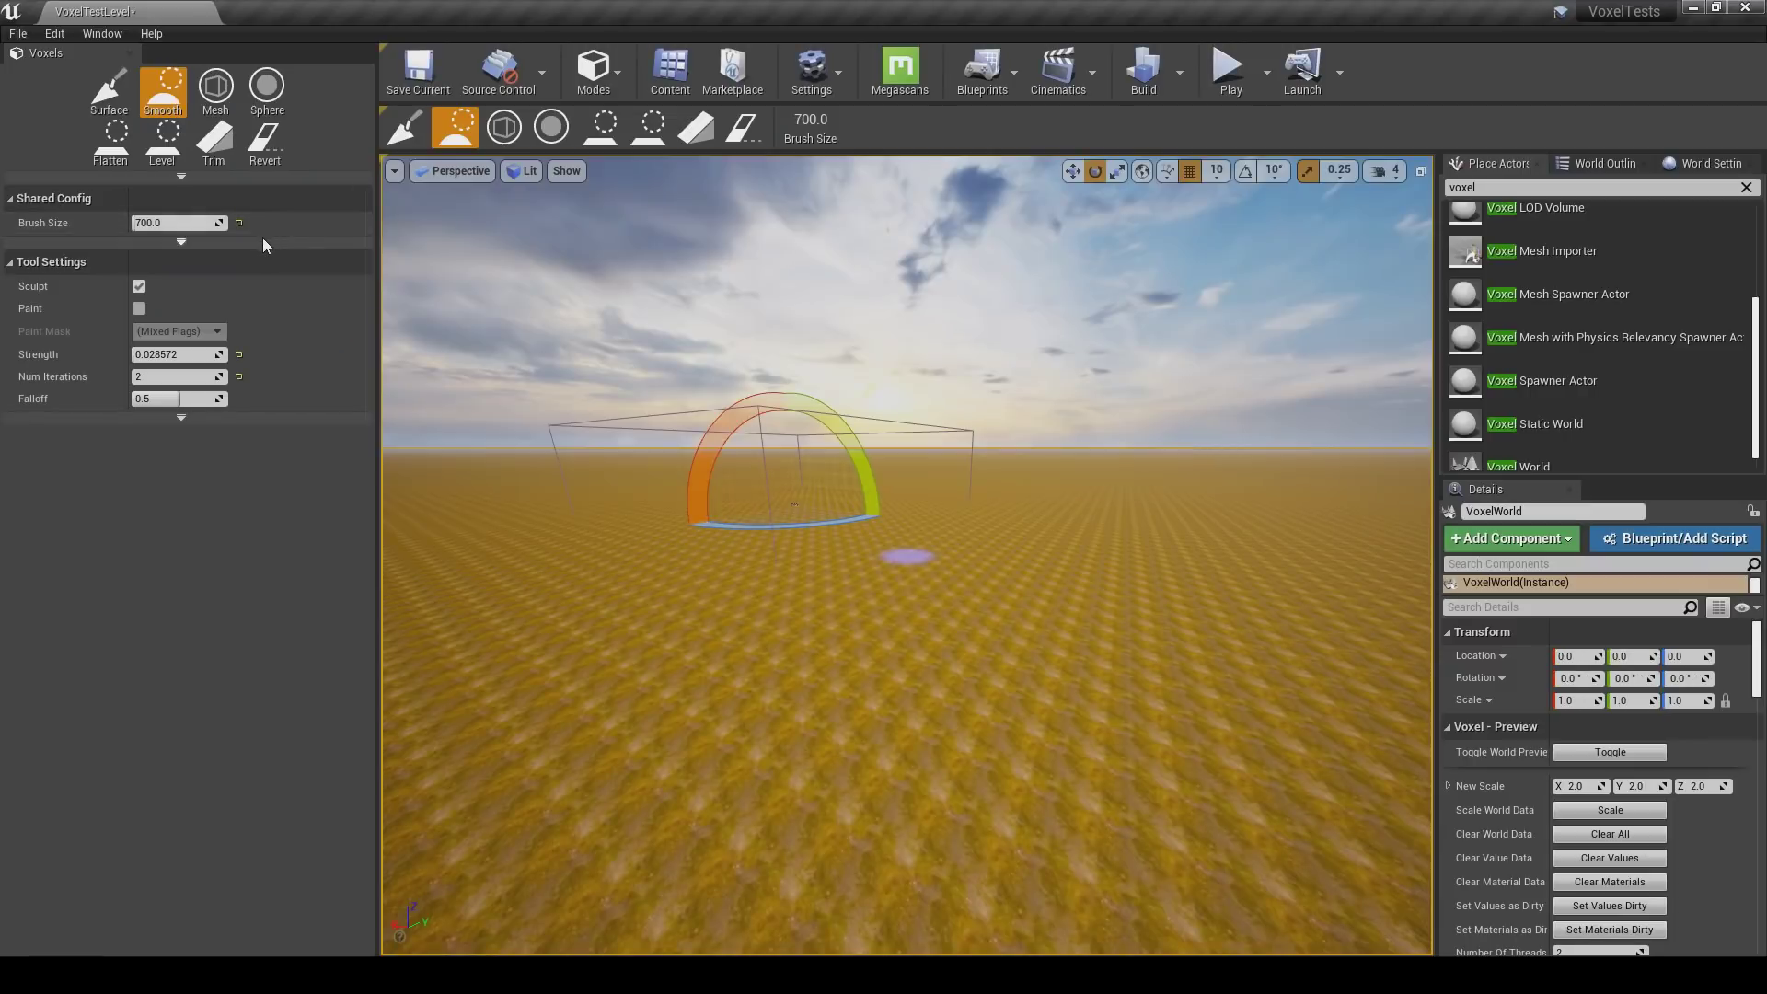
right_click_drag(723, 394, 497, 397)
right_click_drag(644, 516, 699, 502)
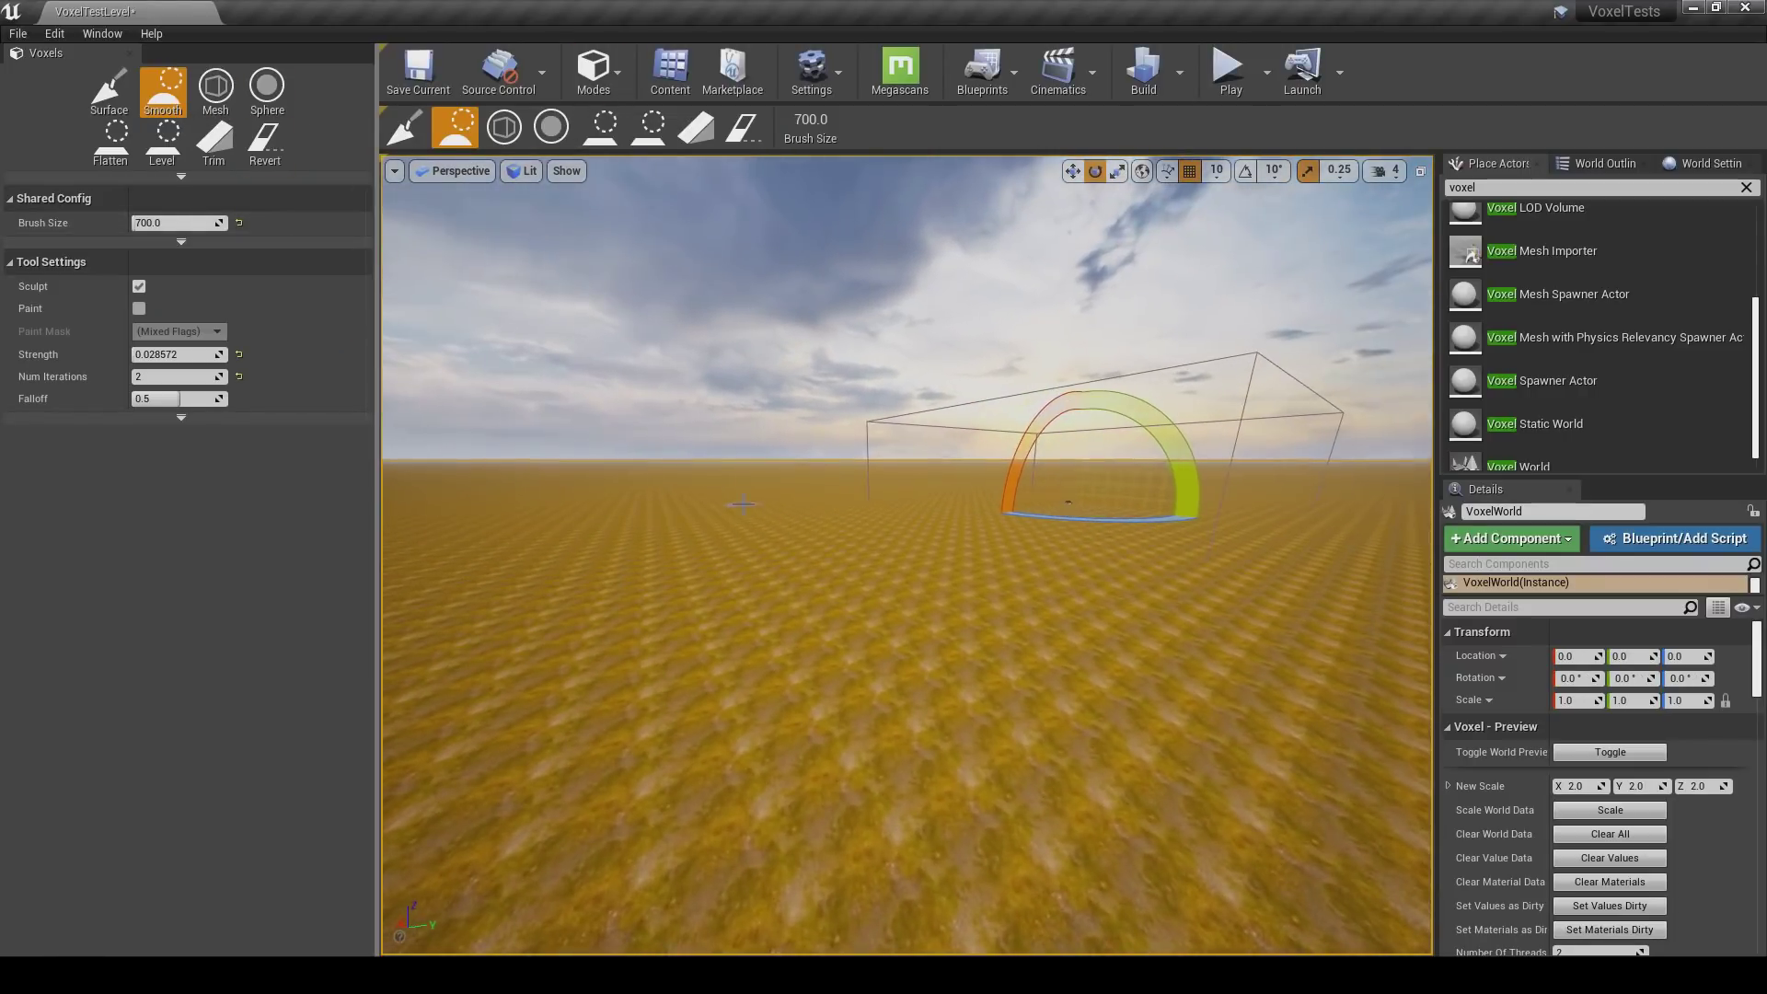
left_click(124, 101)
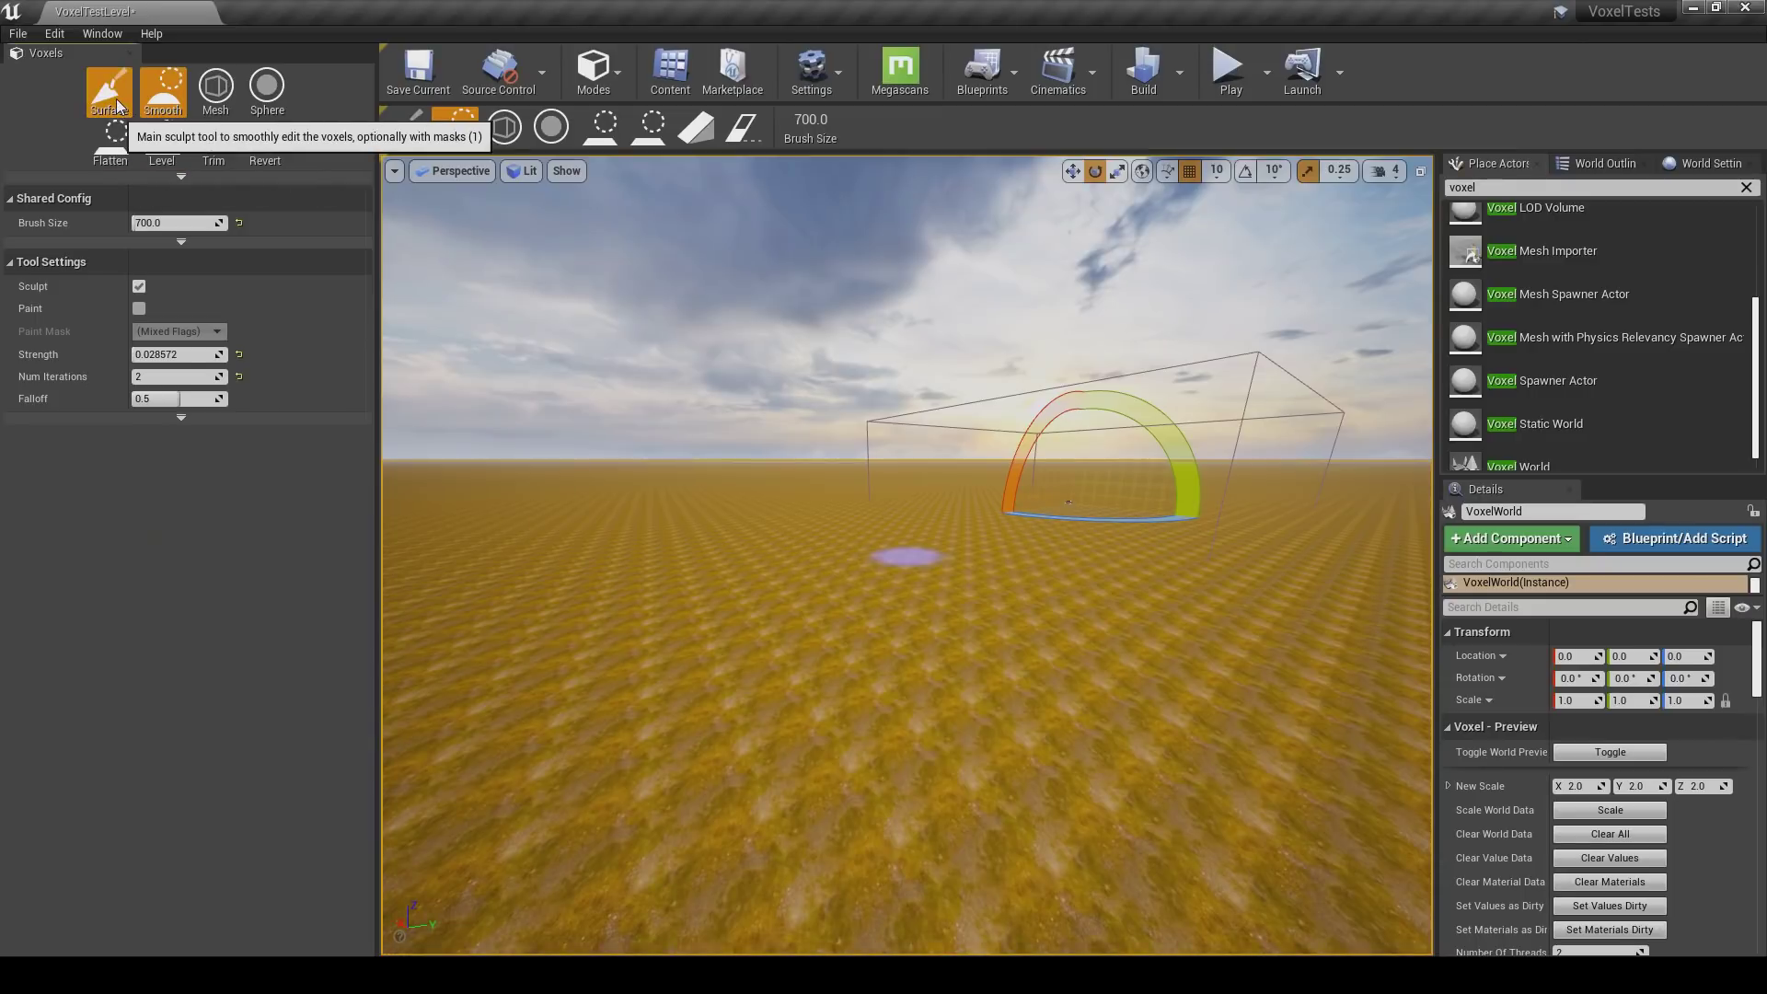
Preview the Smooth and Sphere sculpt tools over the voxel terrain.
left_click(171, 103)
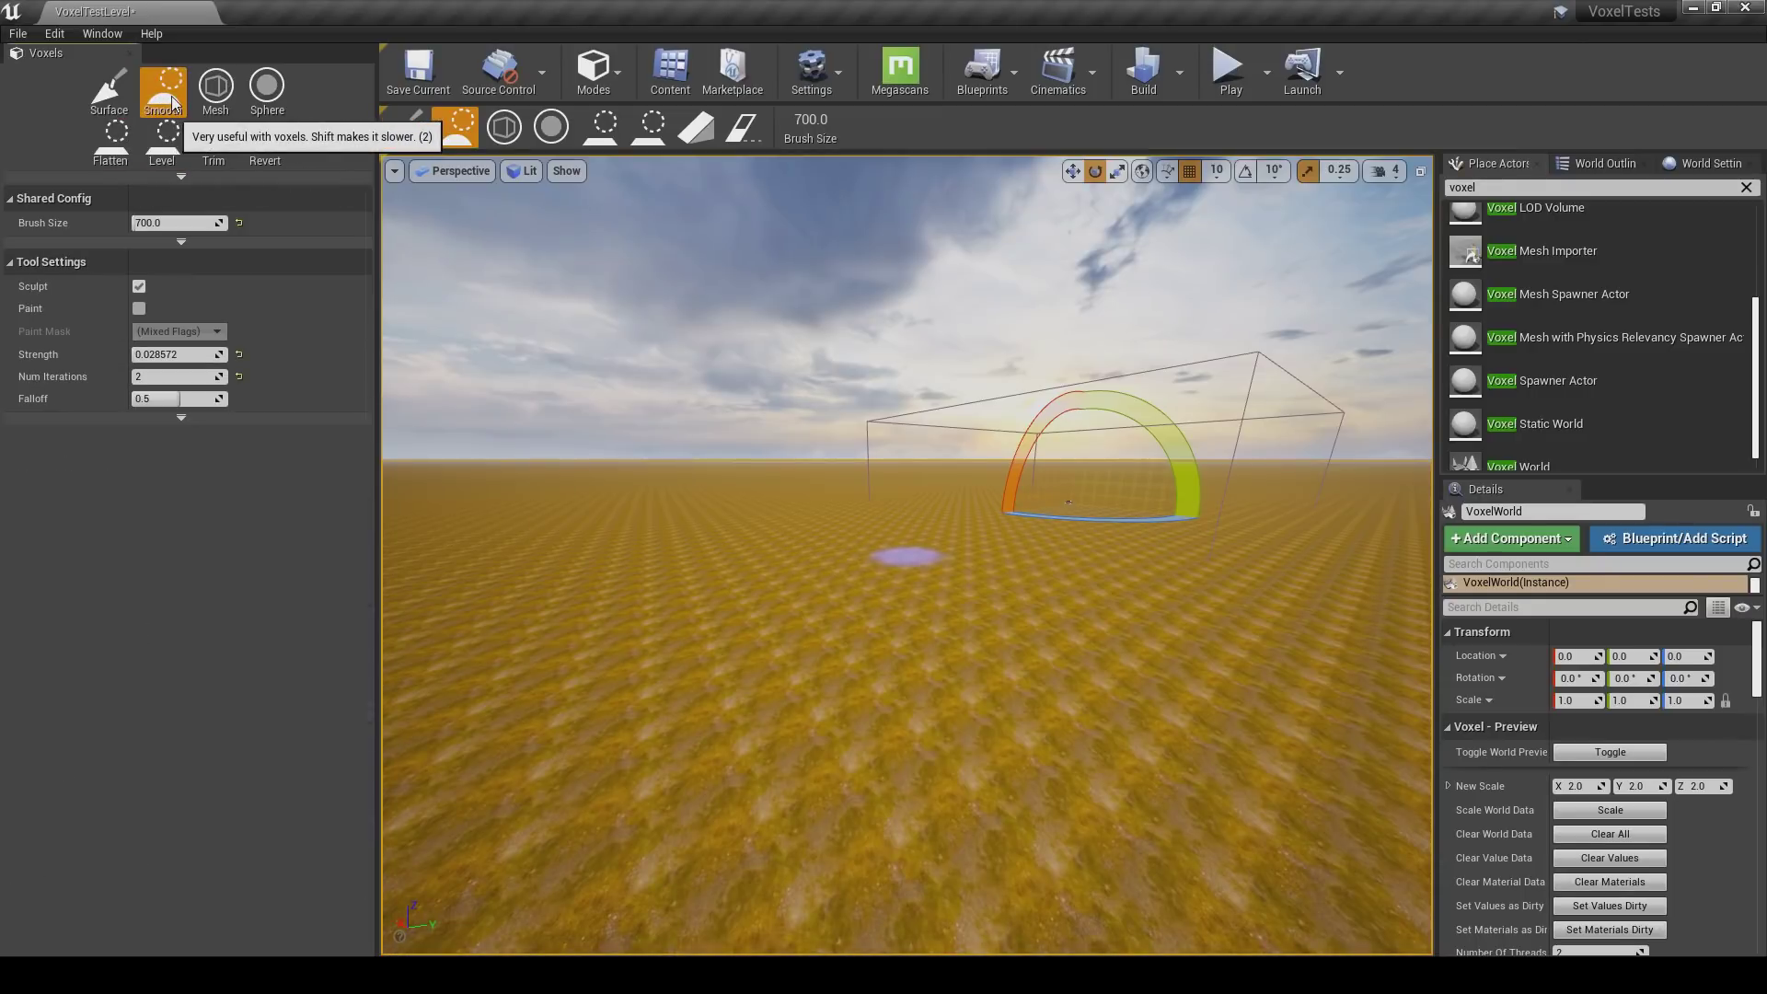
left_click(264, 92)
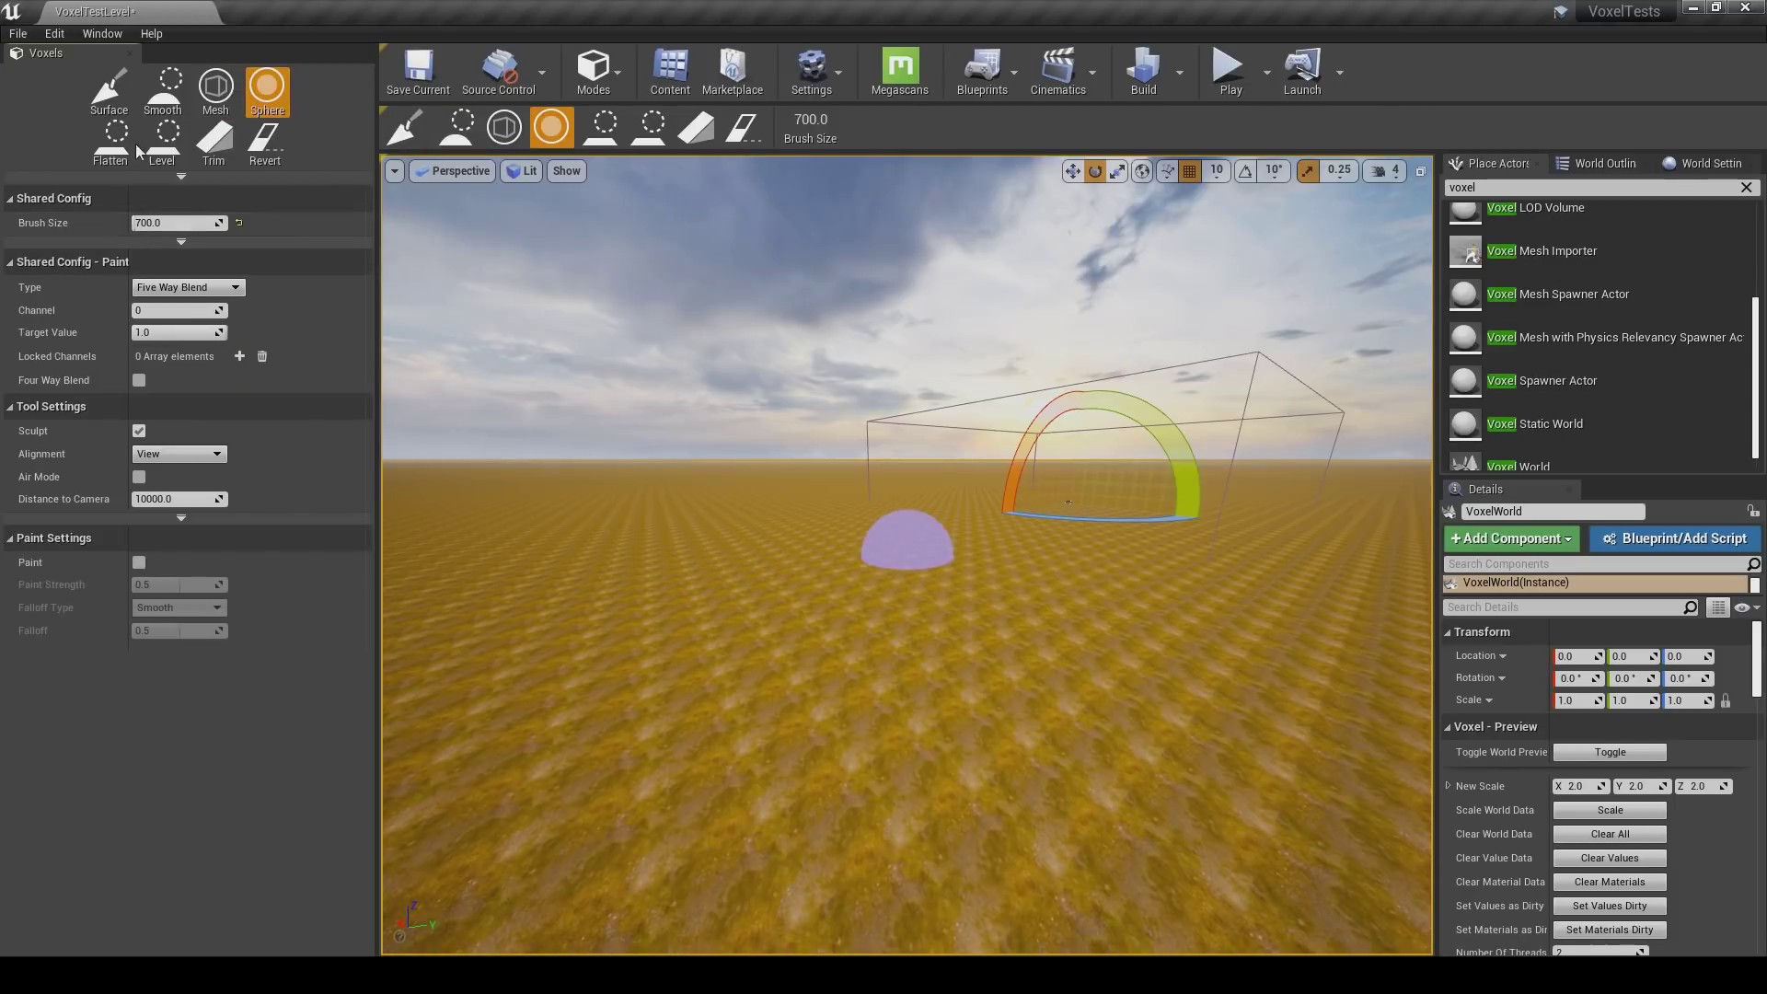
right_click_drag(897, 552, 860, 585)
Sculpt a curved, tube-like shape rising out of the flat voxel terrain with the Surface tool.
left_click(123, 100)
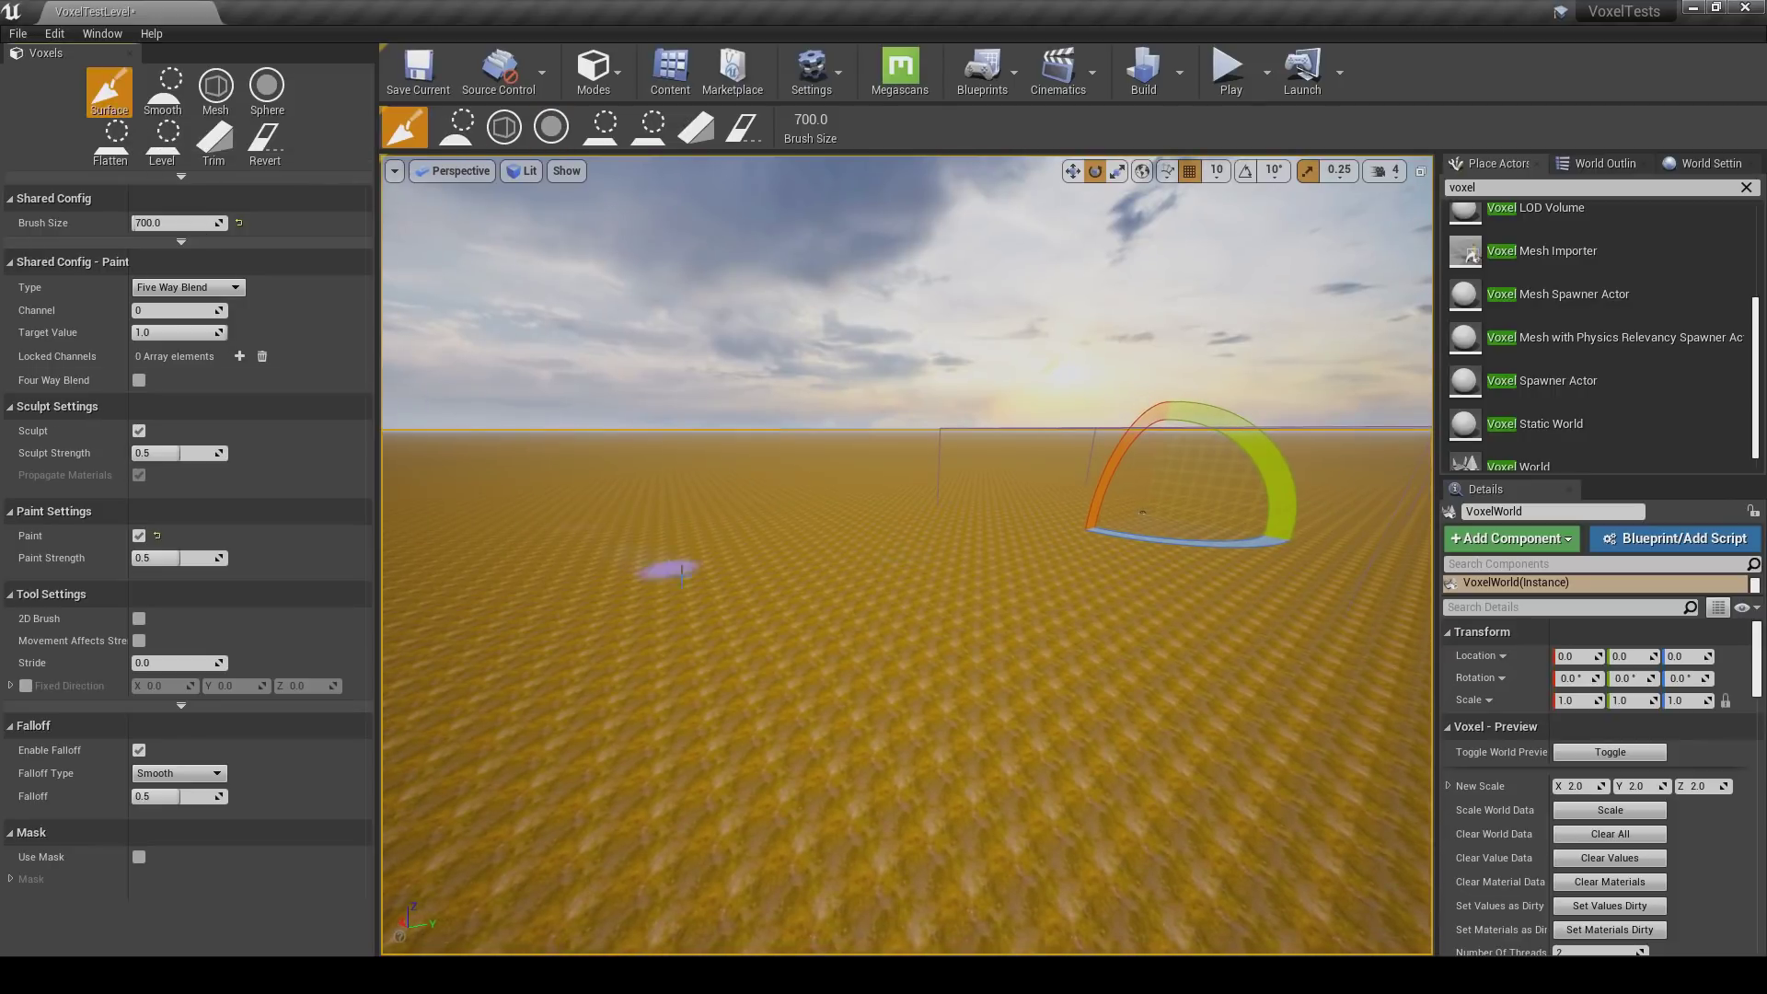
left_click_drag(714, 592, 746, 506)
right_click_drag(746, 506, 906, 502)
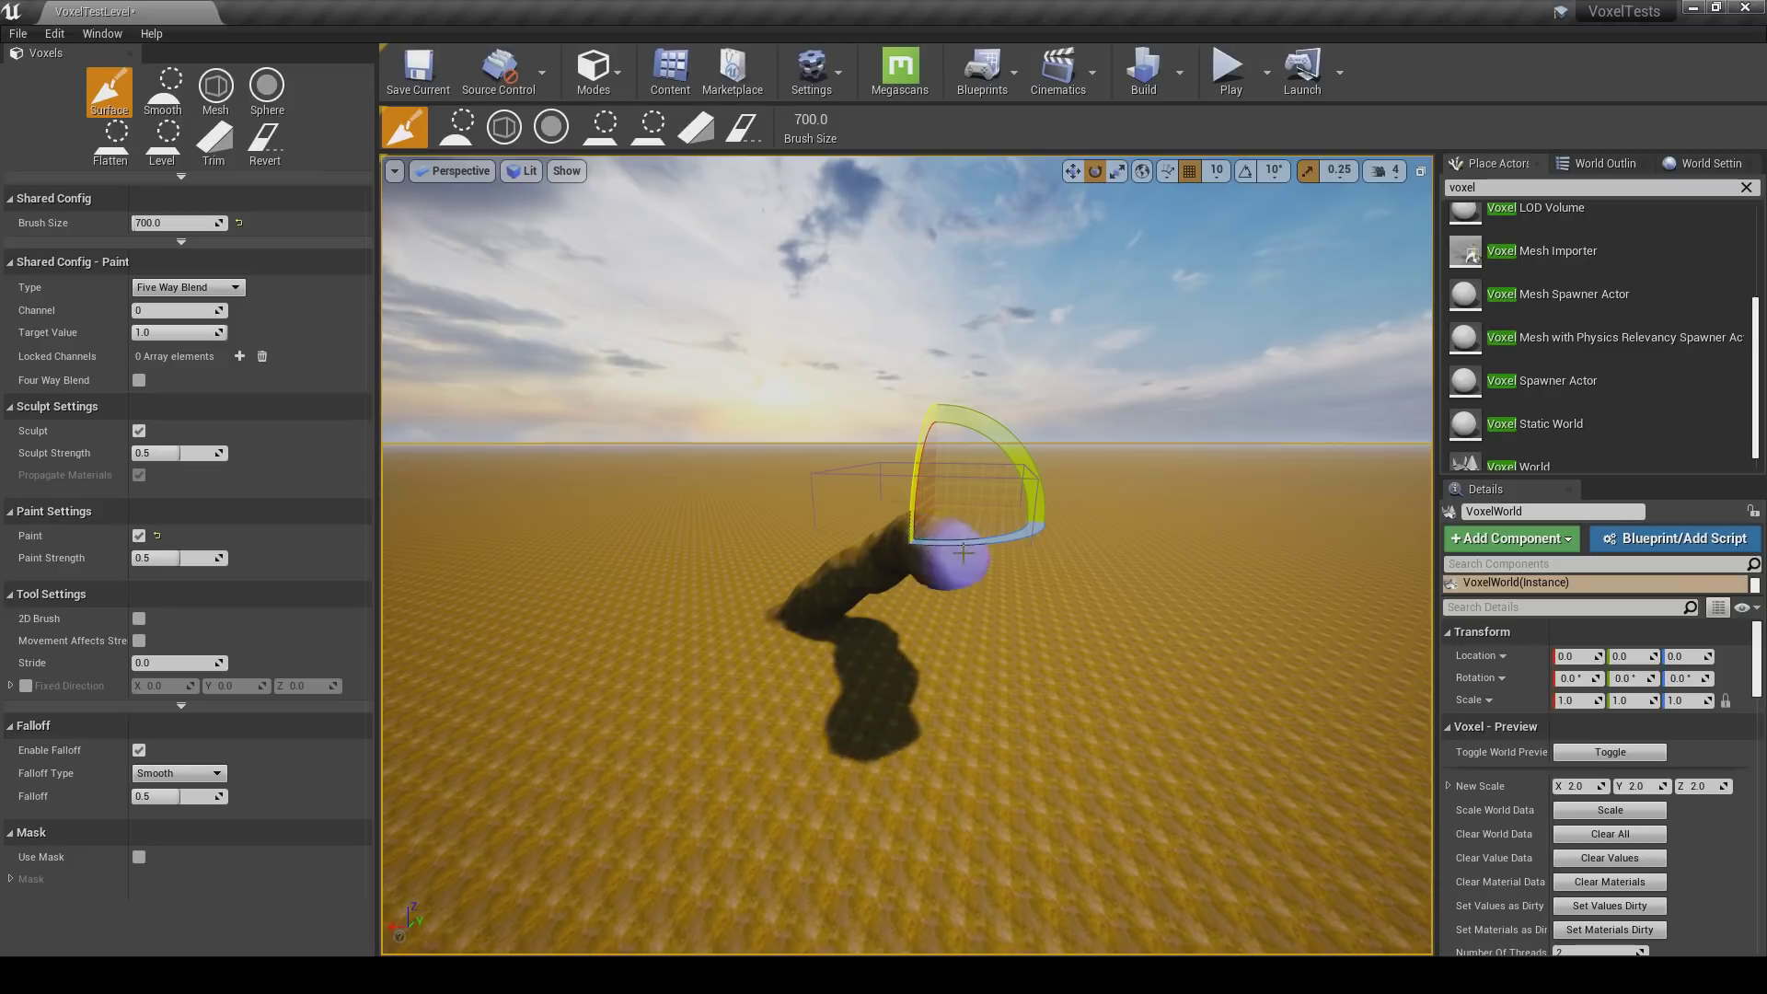
right_click_drag(972, 601, 1096, 591)
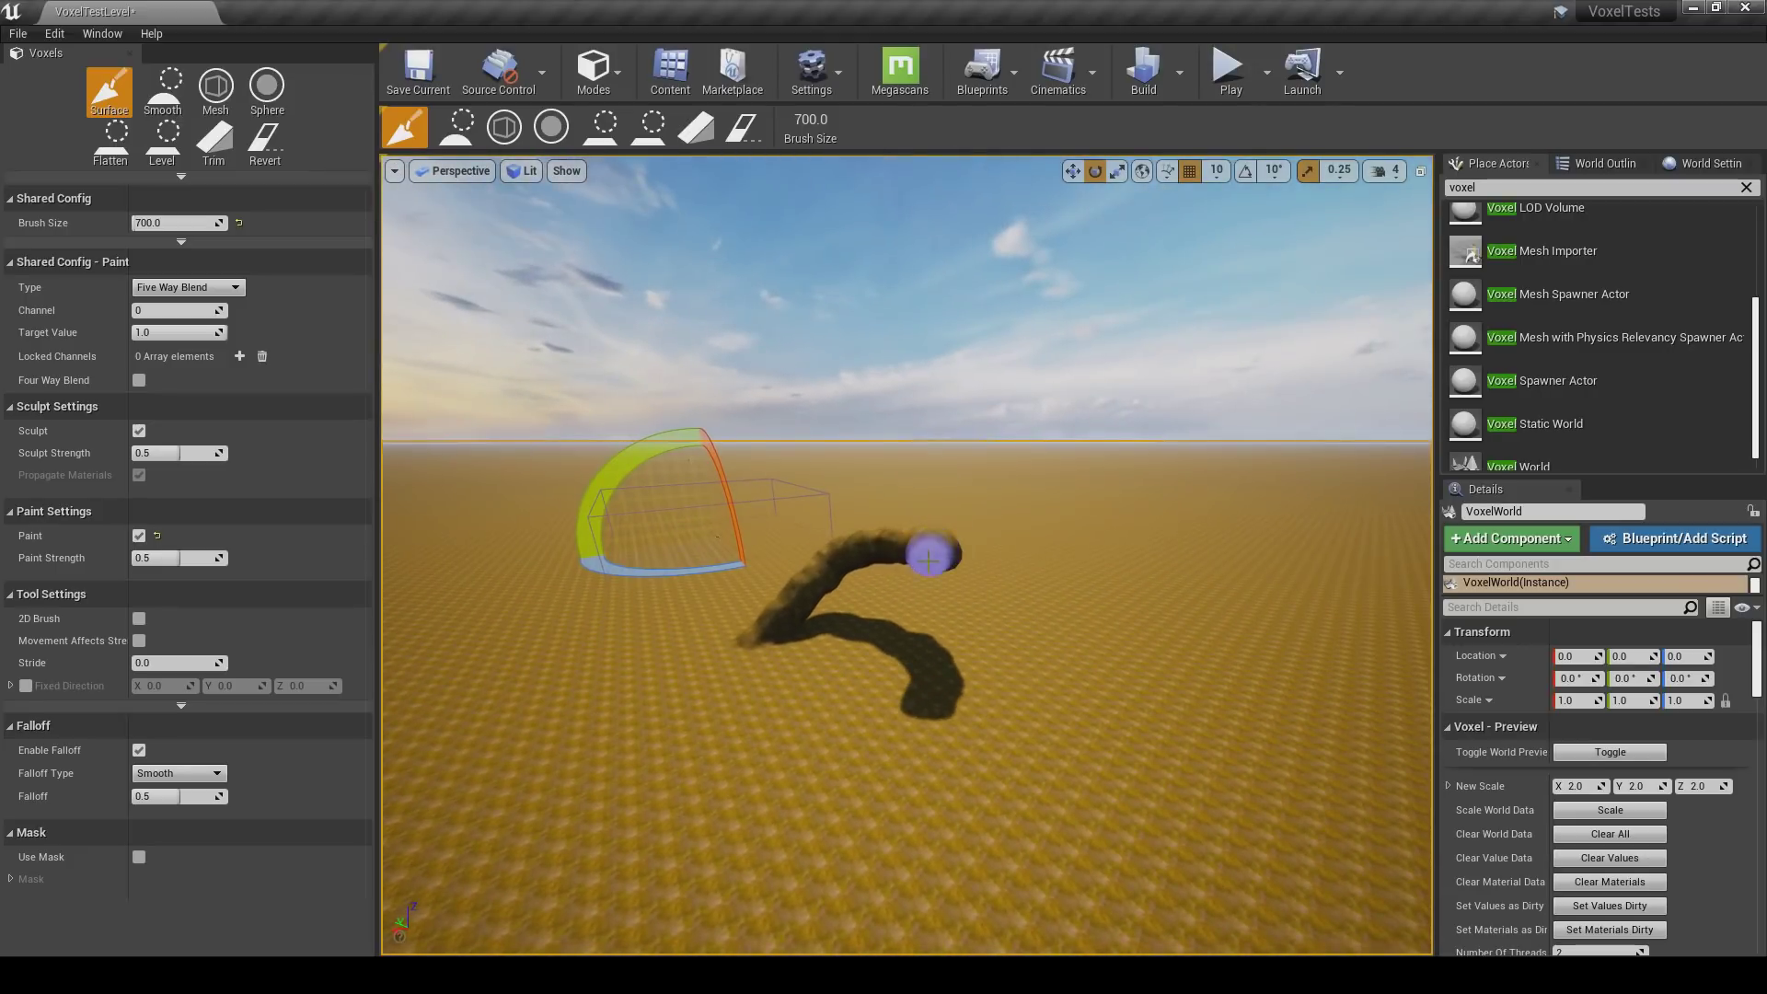
mouse_move(923, 574)
right_mouse_down()
mouse_move(966, 612)
mouse_move(795, 668)
right_mouse_up()
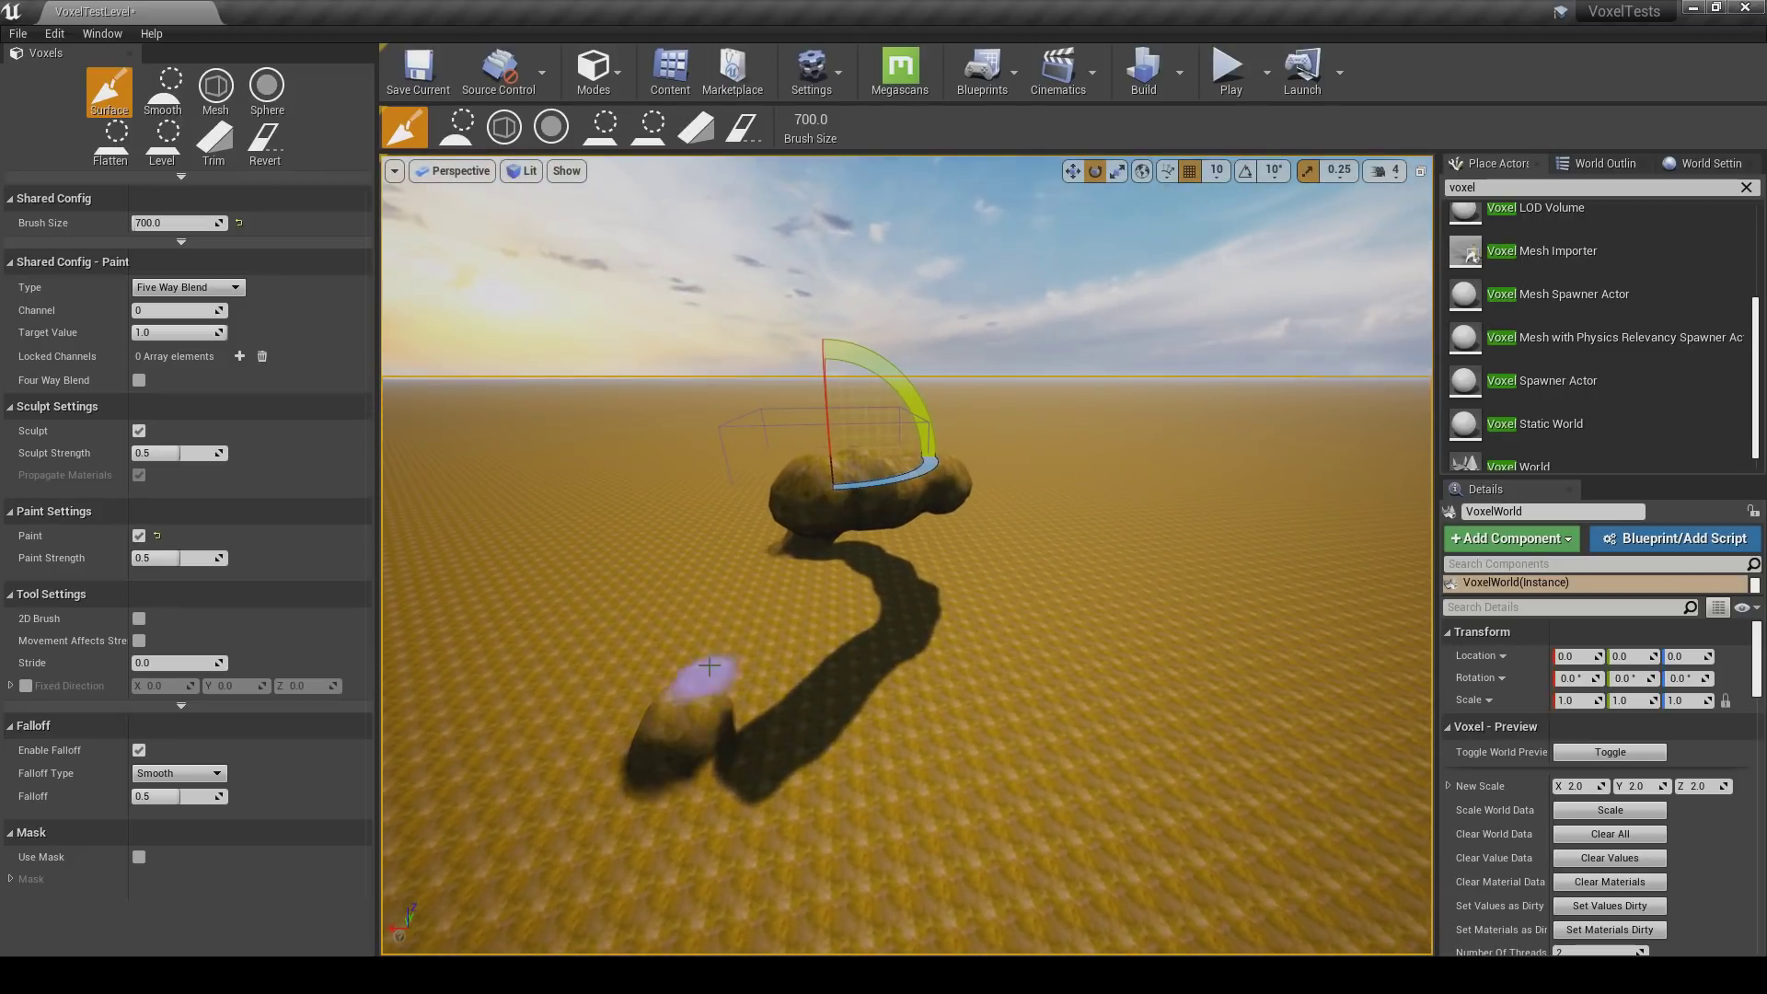
mouse_move(732, 618)
right_mouse_down()
mouse_move(978, 583)
mouse_move(1116, 596)
right_mouse_up()
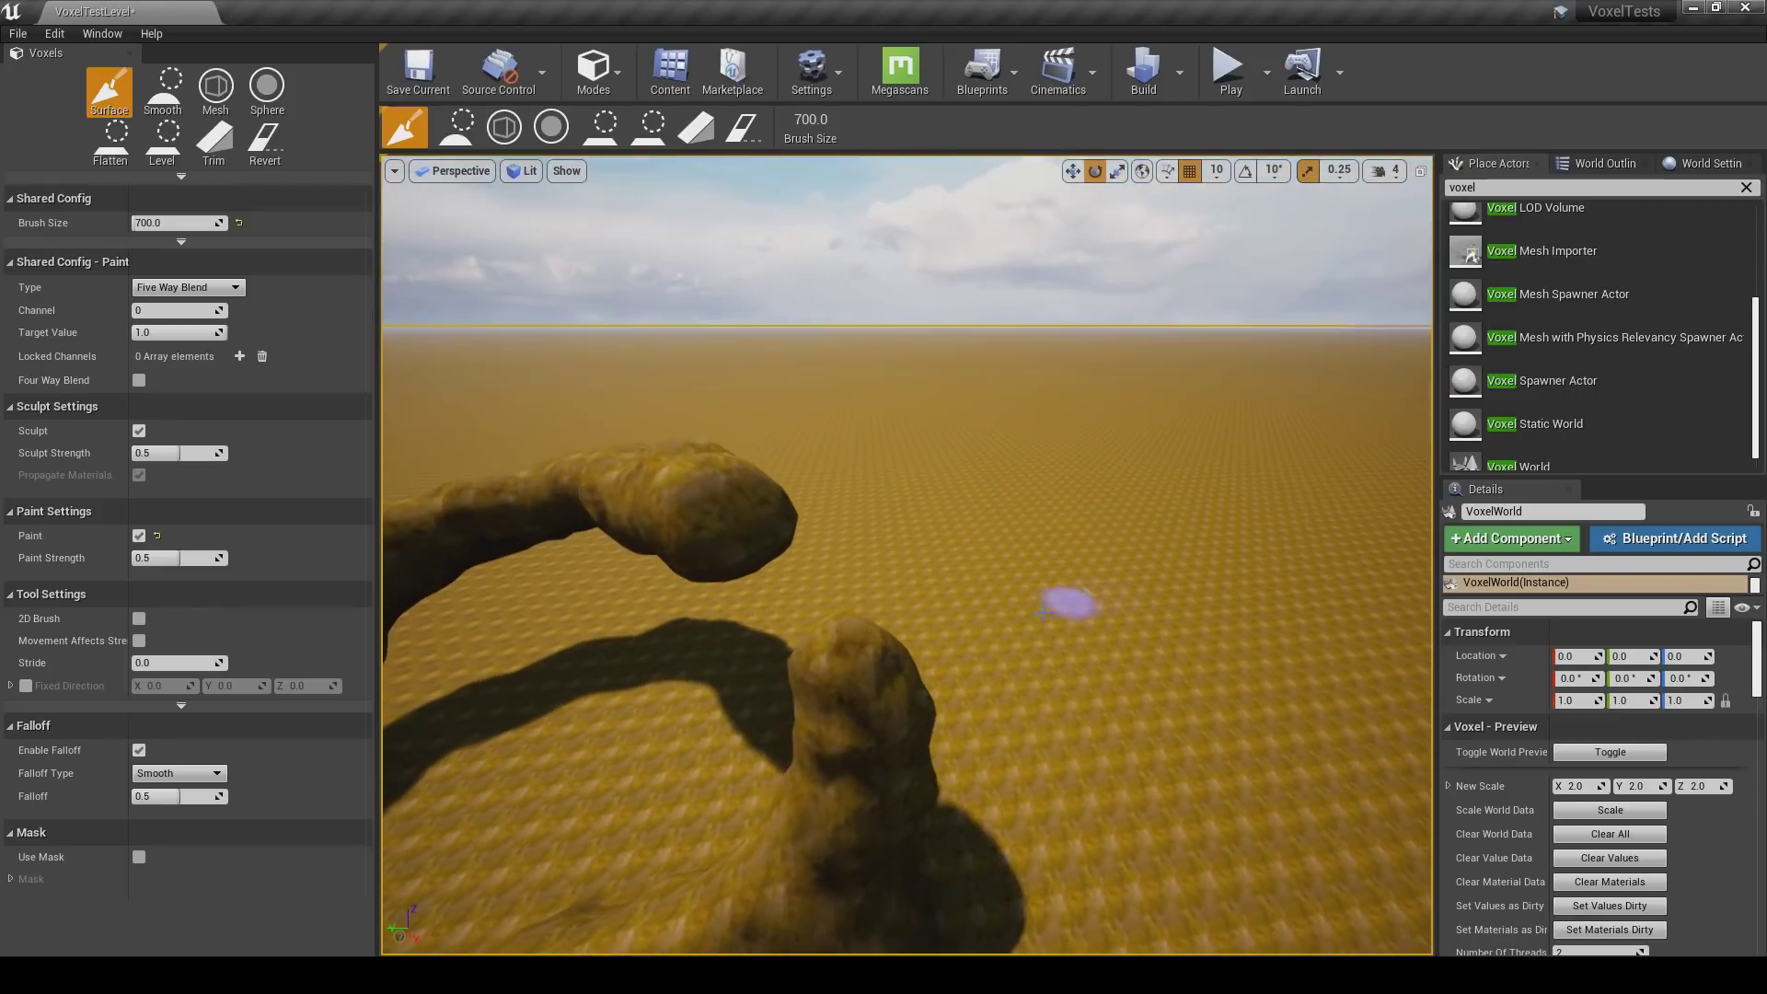
Extend the sculpted tube into a branching overhanging arch with legs reaching back down to the ground.
right_click_drag(771, 541, 875, 556)
left_click_drag(875, 556, 816, 528)
mouse_move(816, 529)
right_mouse_down()
mouse_move(1084, 559)
mouse_move(865, 518)
right_mouse_up()
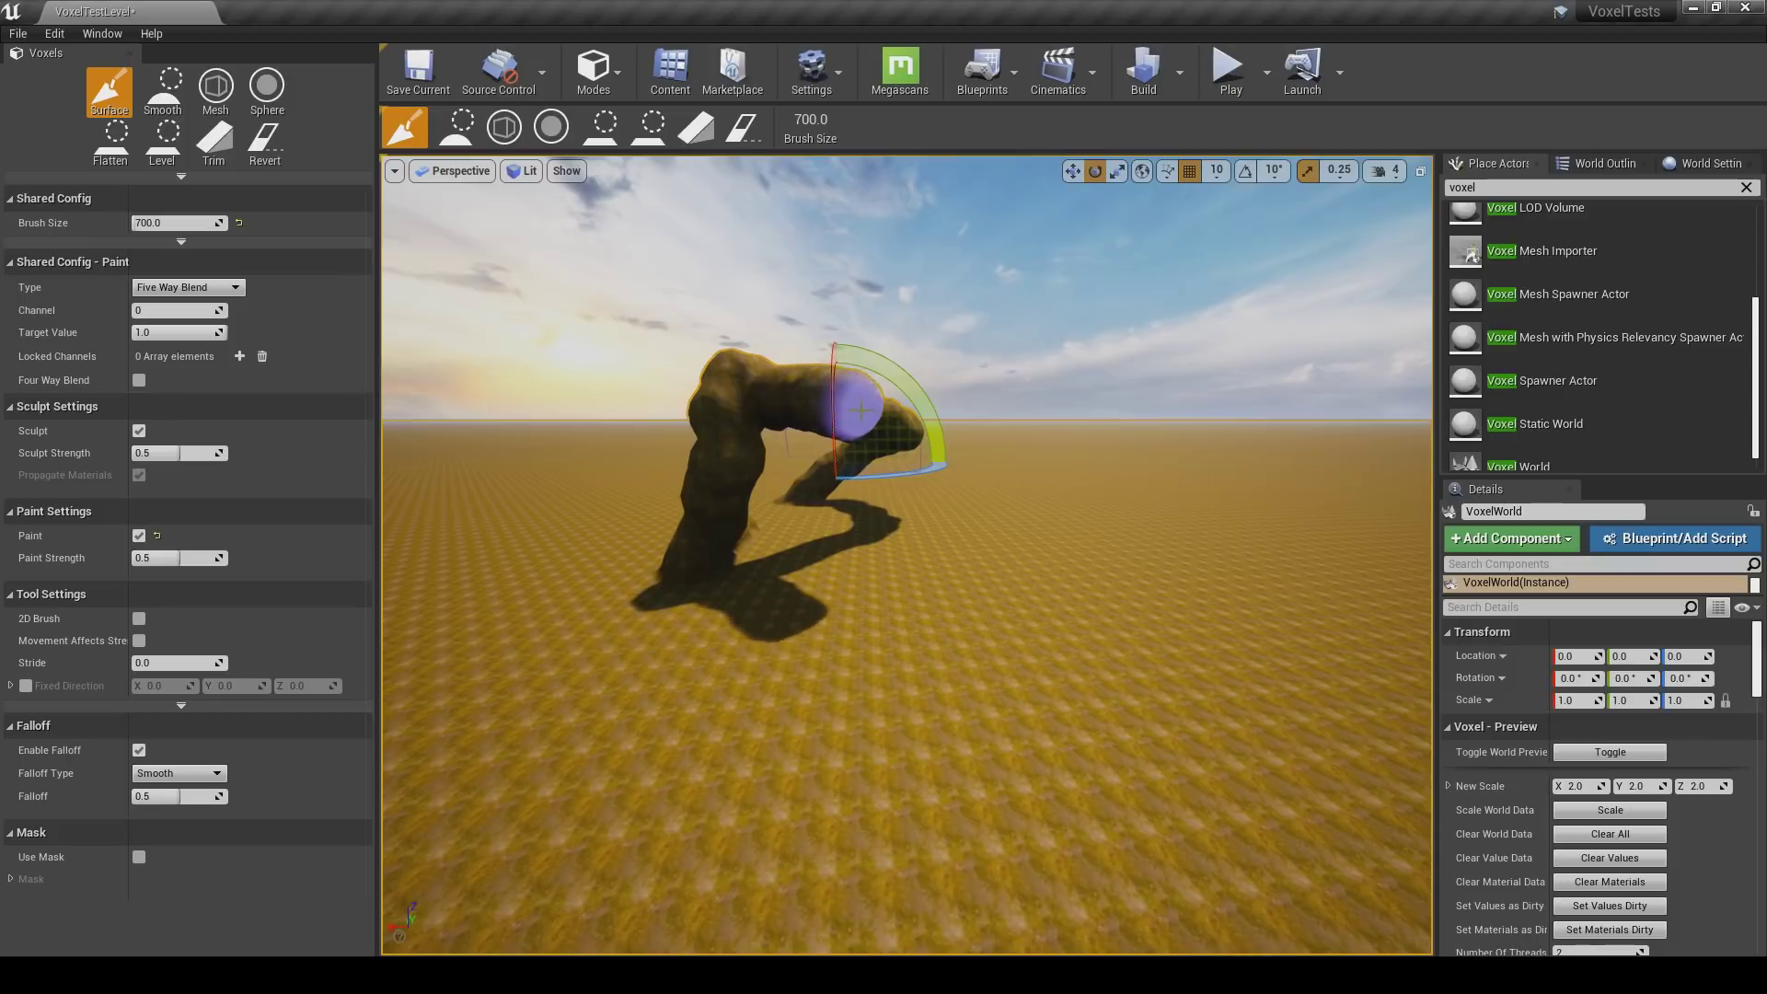
right_click_drag(1051, 633, 931, 603)
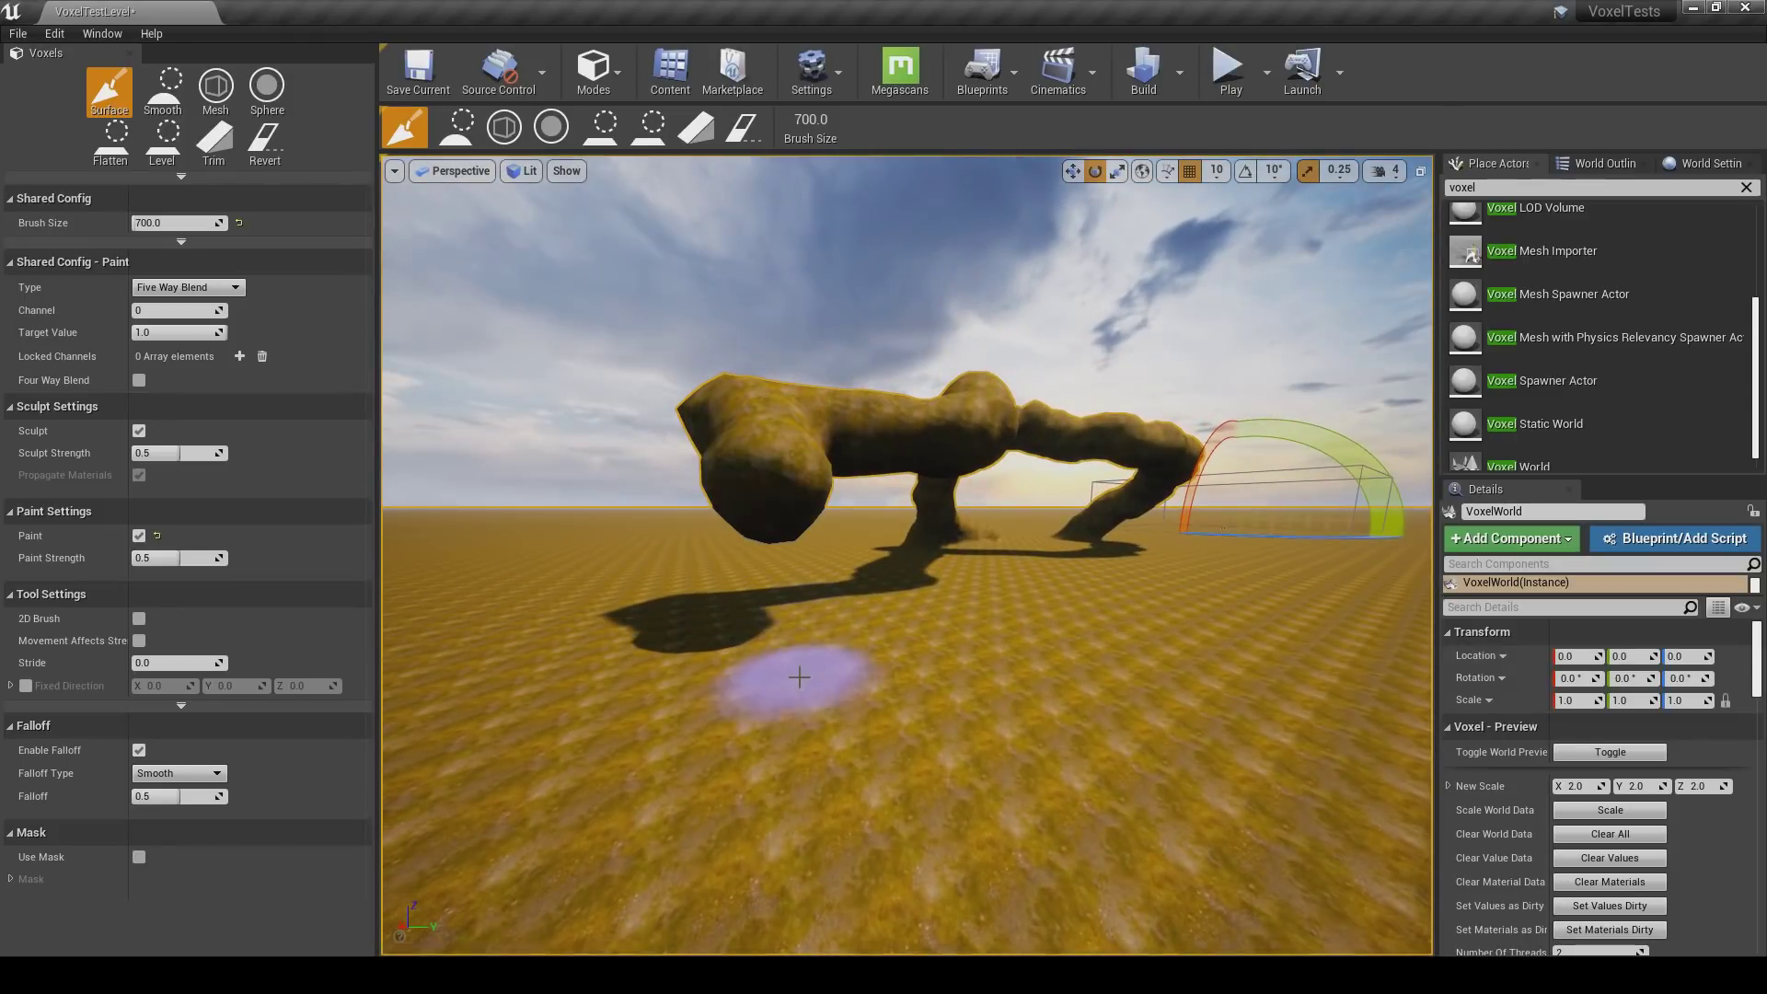
mouse_move(945, 483)
right_mouse_down()
mouse_move(876, 478)
mouse_move(901, 469)
mouse_move(587, 332)
mouse_move(702, 327)
mouse_move(851, 518)
mouse_move(923, 550)
mouse_move(897, 593)
right_mouse_up()
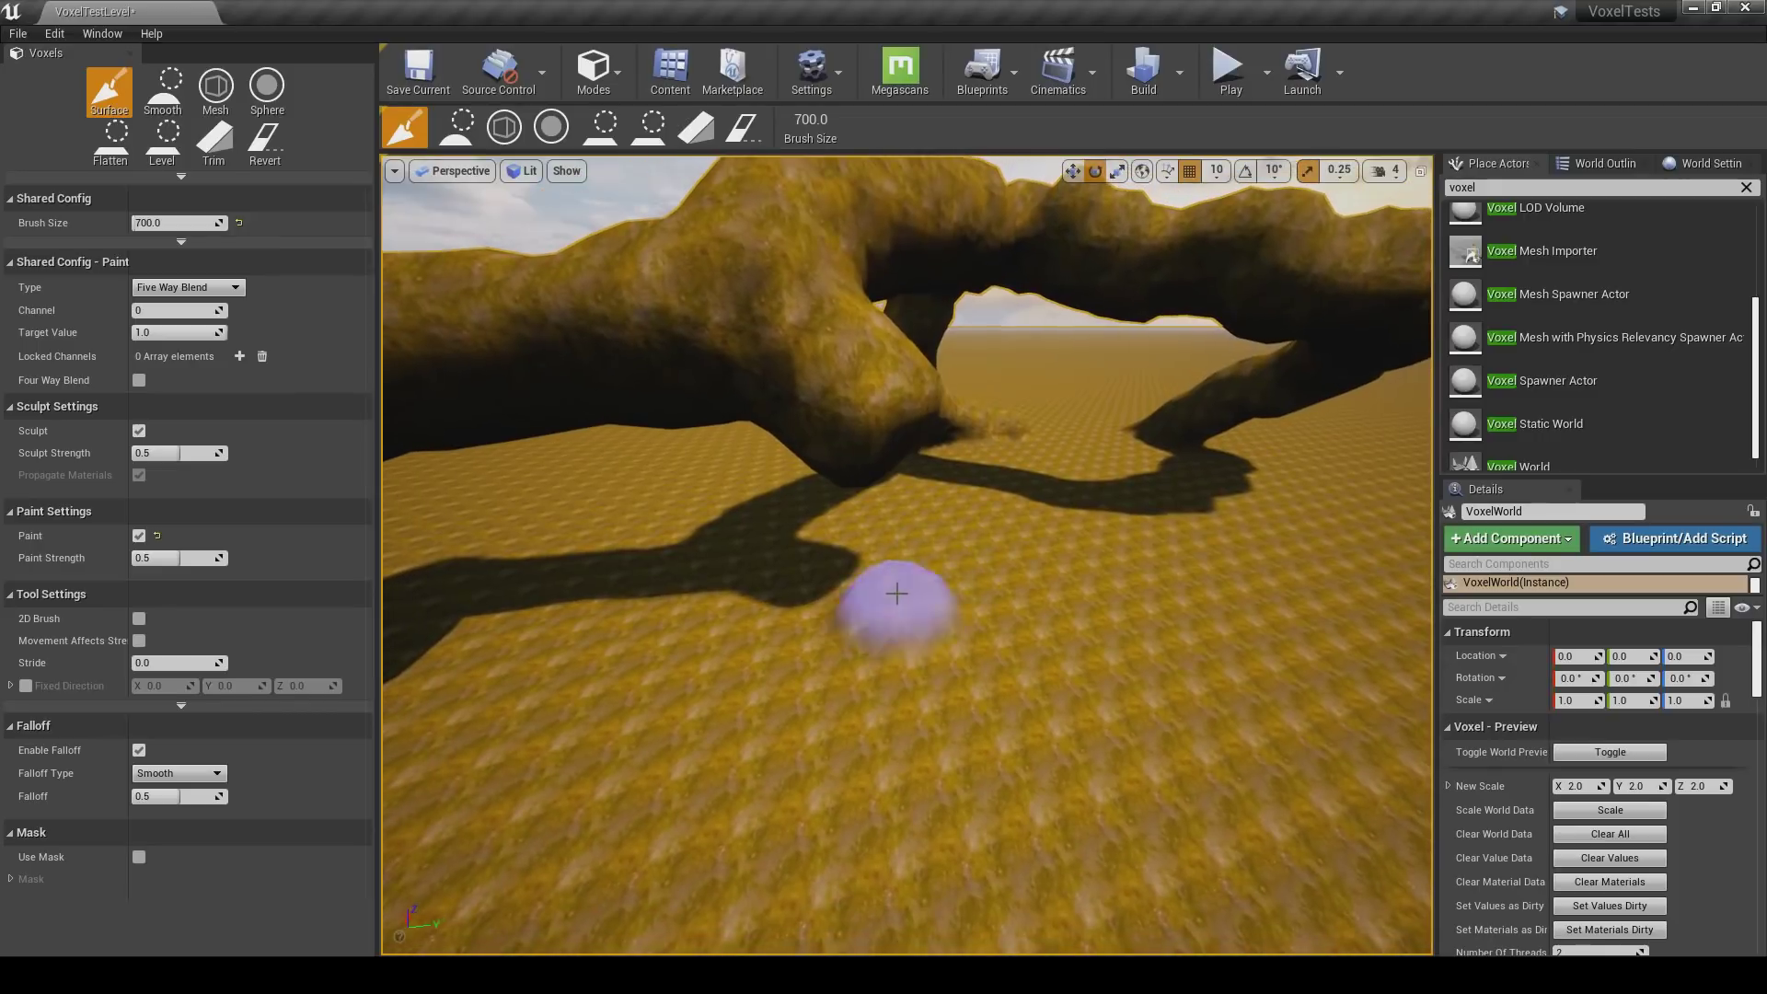
mouse_move(895, 485)
right_mouse_down()
mouse_move(906, 460)
mouse_move(1073, 454)
mouse_move(1022, 433)
mouse_move(1034, 442)
mouse_move(868, 540)
mouse_move(901, 543)
mouse_move(851, 432)
mouse_move(856, 601)
right_mouse_up()
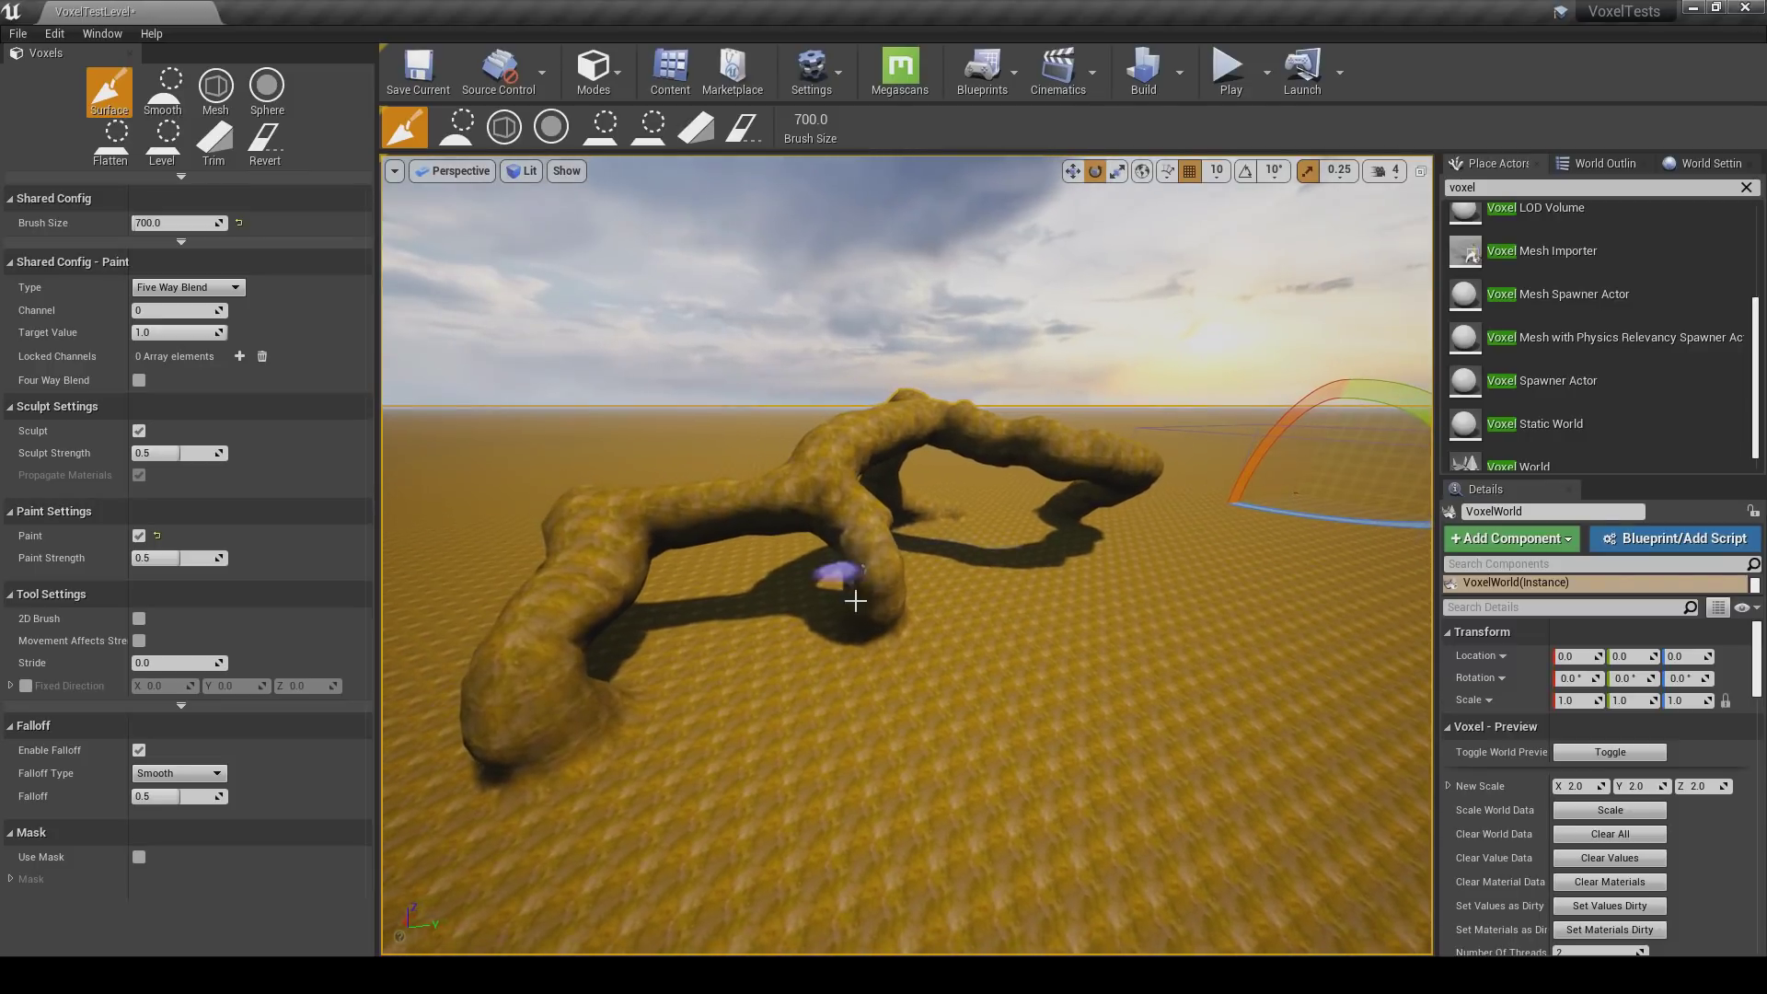
mouse_move(1007, 623)
right_mouse_down()
mouse_move(1073, 702)
mouse_move(938, 674)
mouse_move(879, 629)
mouse_move(730, 611)
mouse_move(788, 749)
mouse_move(920, 651)
mouse_move(1039, 676)
right_mouse_up()
mouse_move(1222, 564)
right_mouse_down()
mouse_move(1164, 592)
mouse_move(1099, 589)
mouse_move(1045, 632)
right_mouse_up()
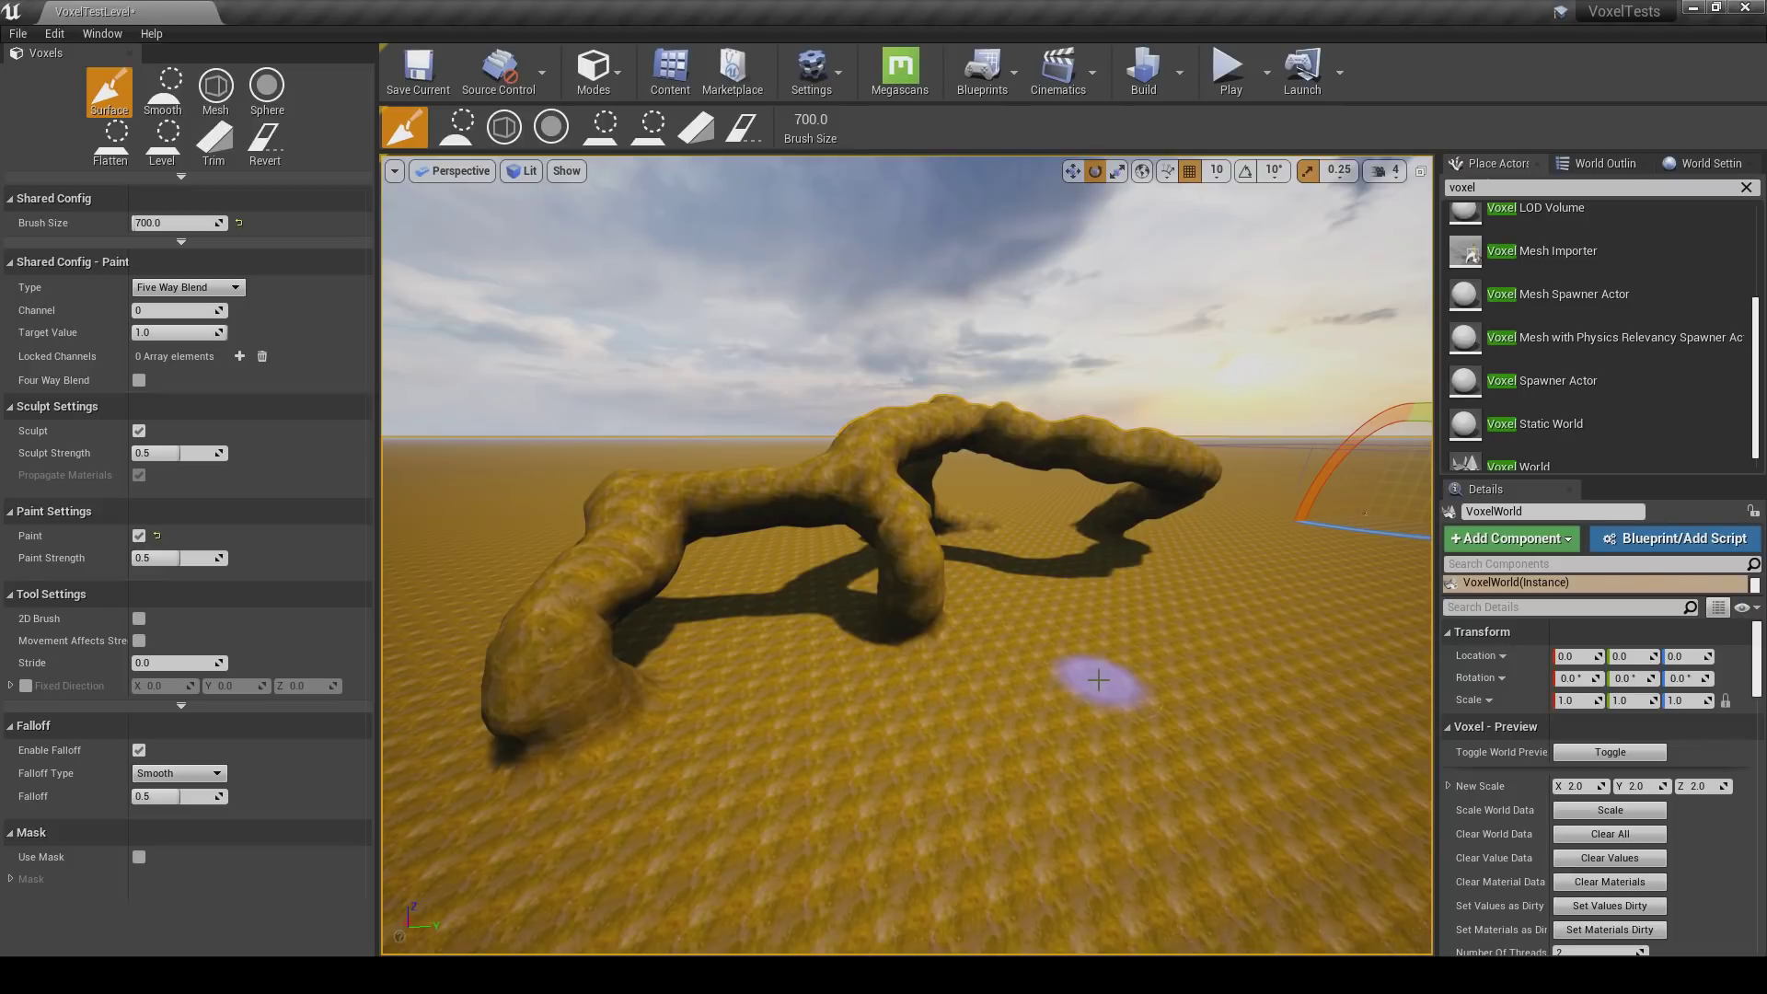
Return to Select mode and save the level, agreeing to create a save object for the voxel world.
left_click(593, 74)
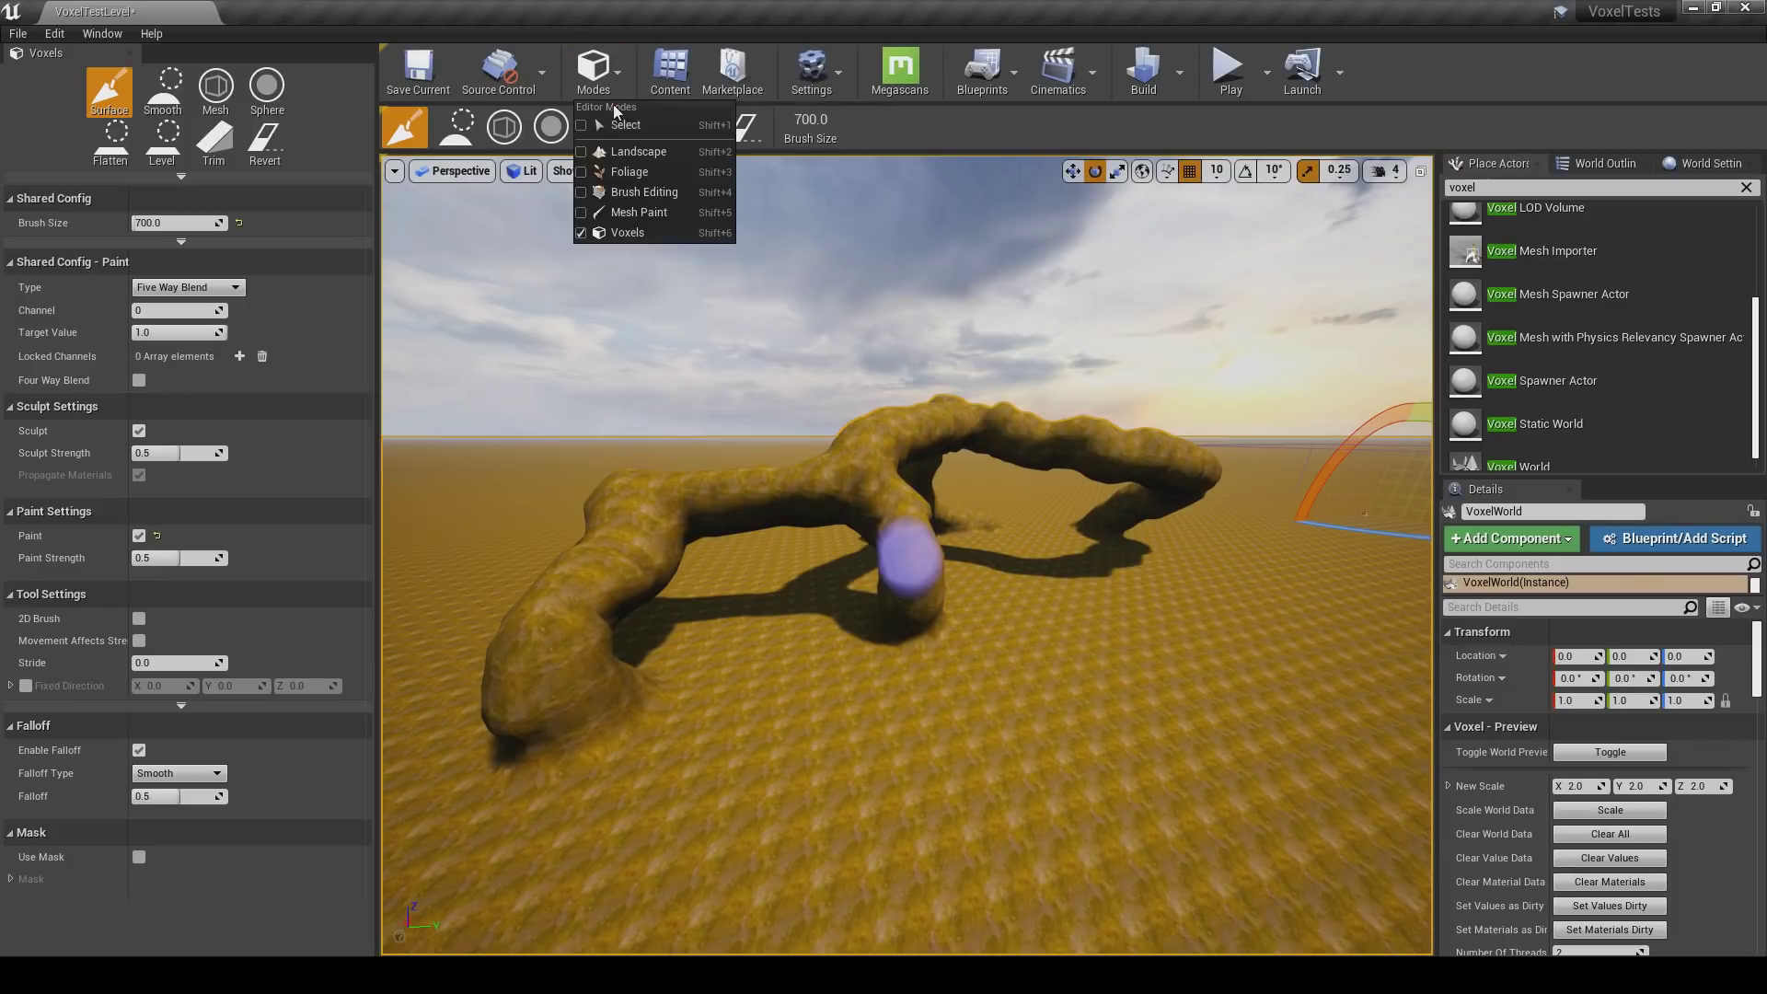
left_click(628, 124)
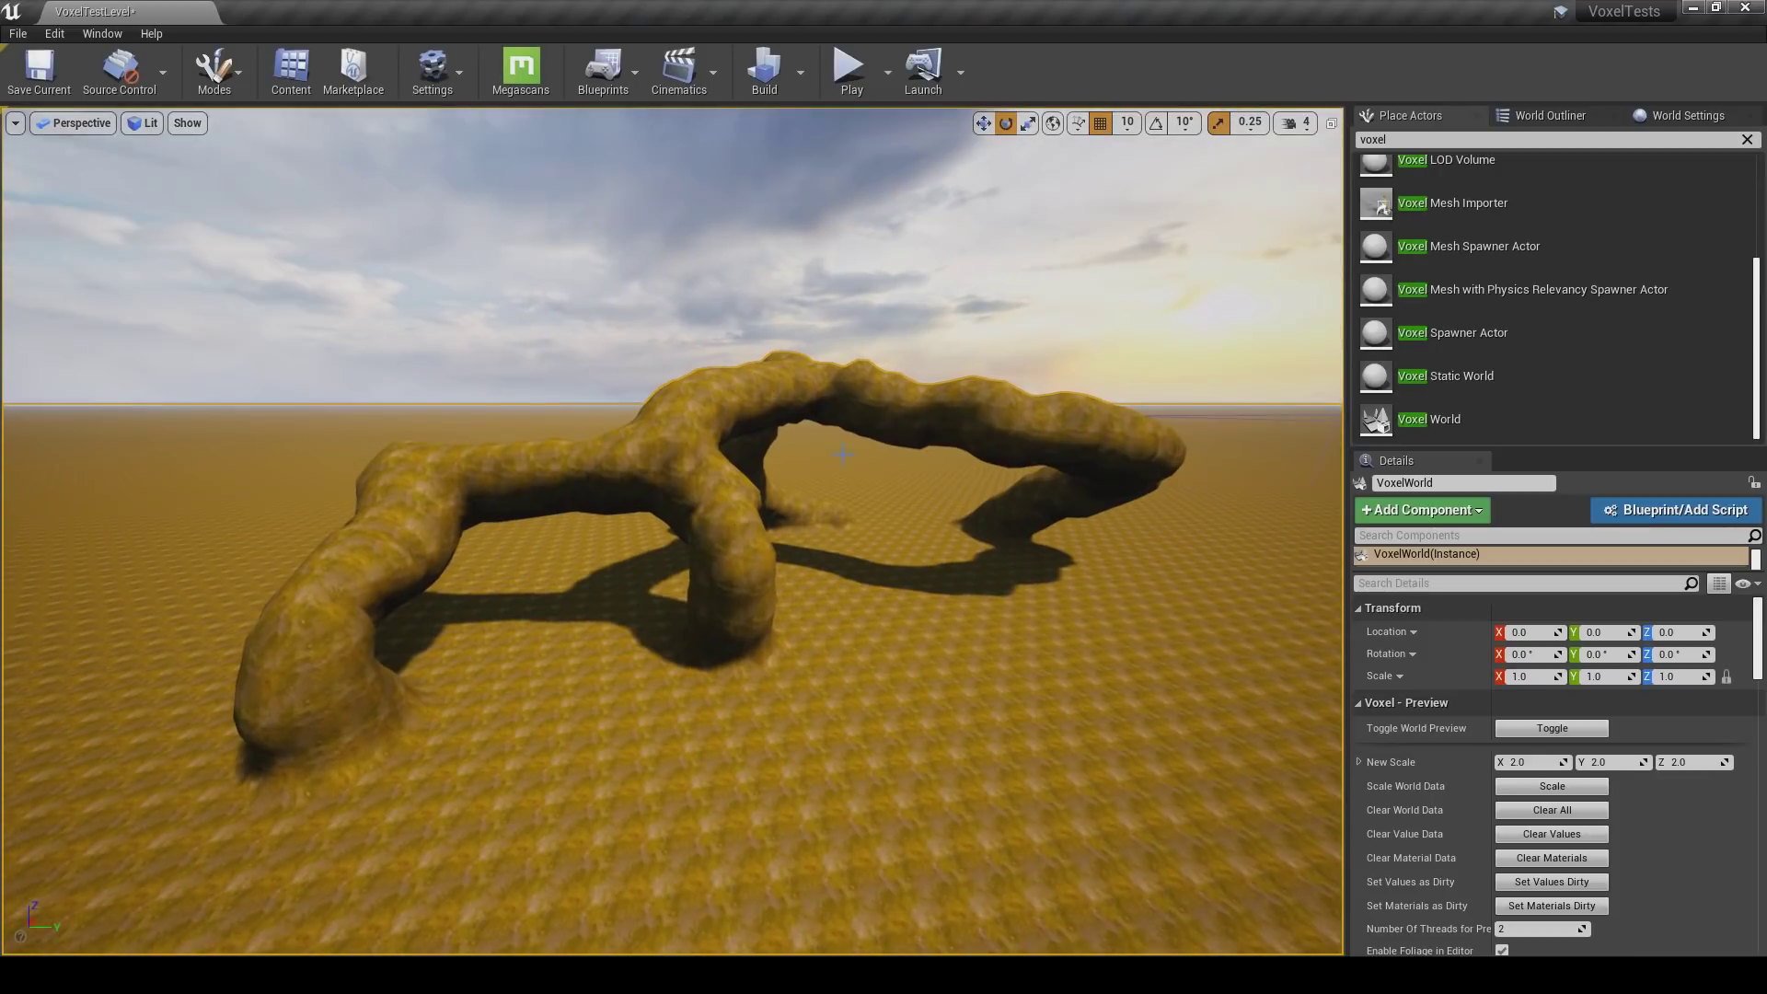
key("ctrl+s")
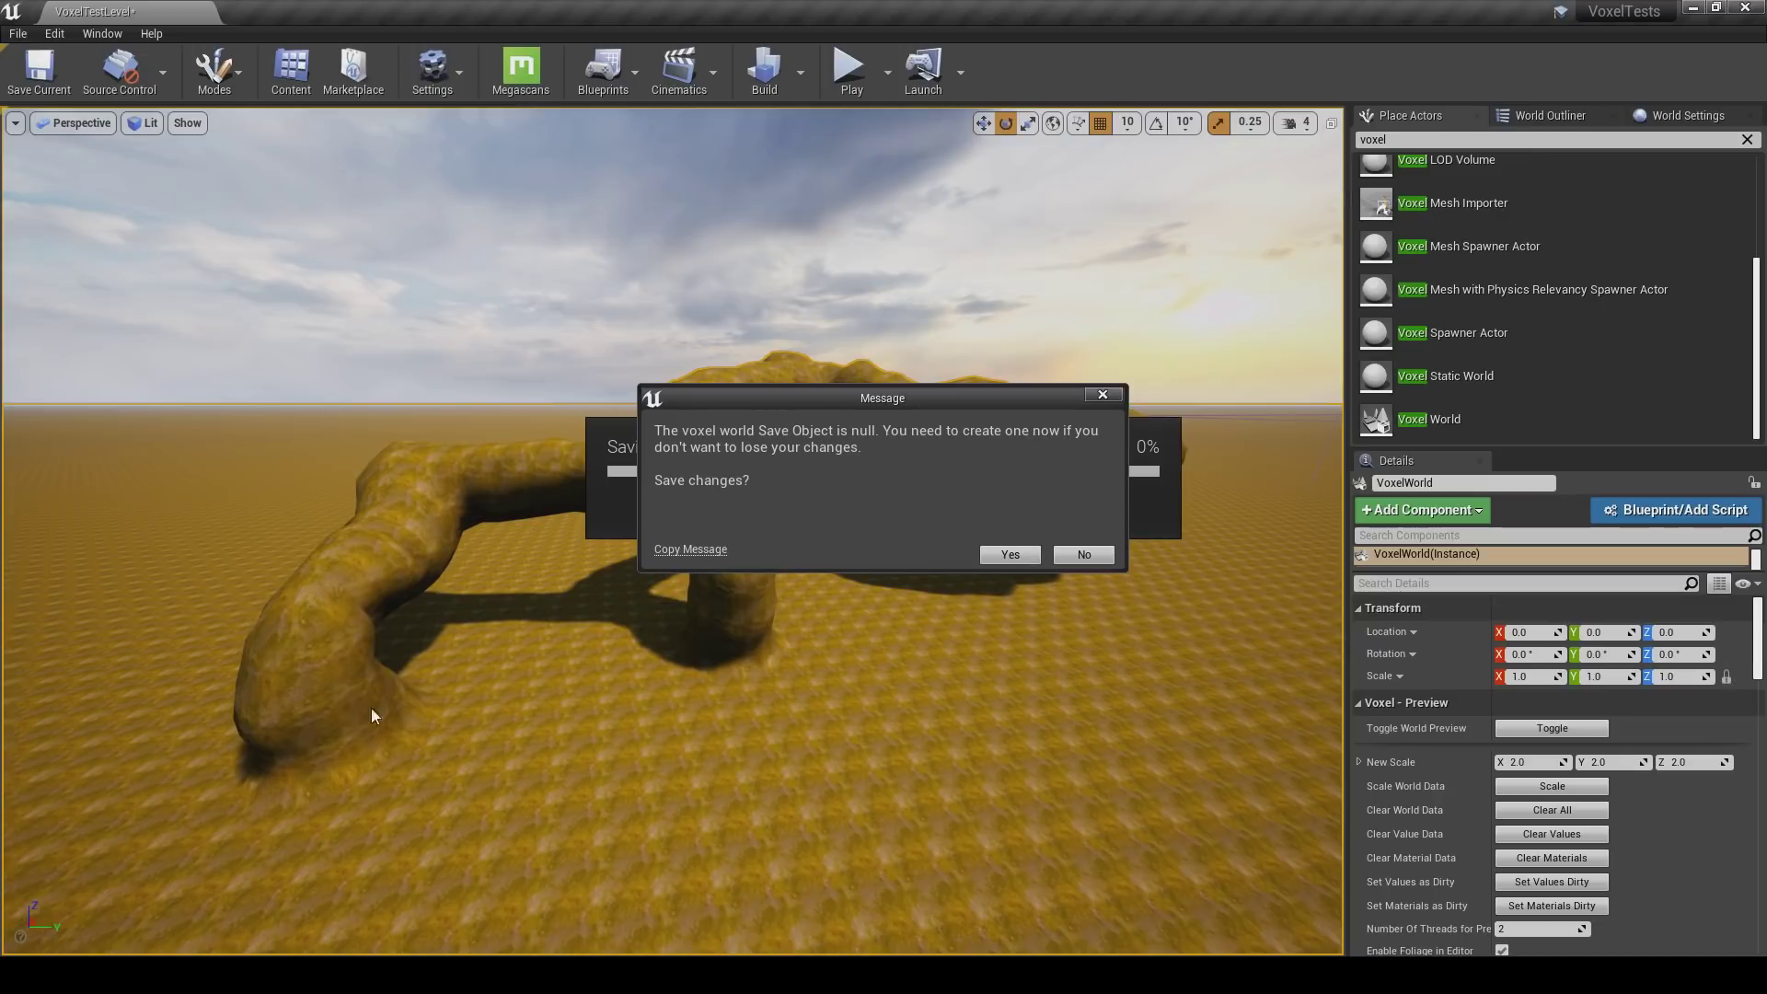
left_click(1004, 558)
Save the voxel save object as VoxelSaveObject3 in the Brushify/Maps/VoxelTestLevel folder.
double_click(650, 267)
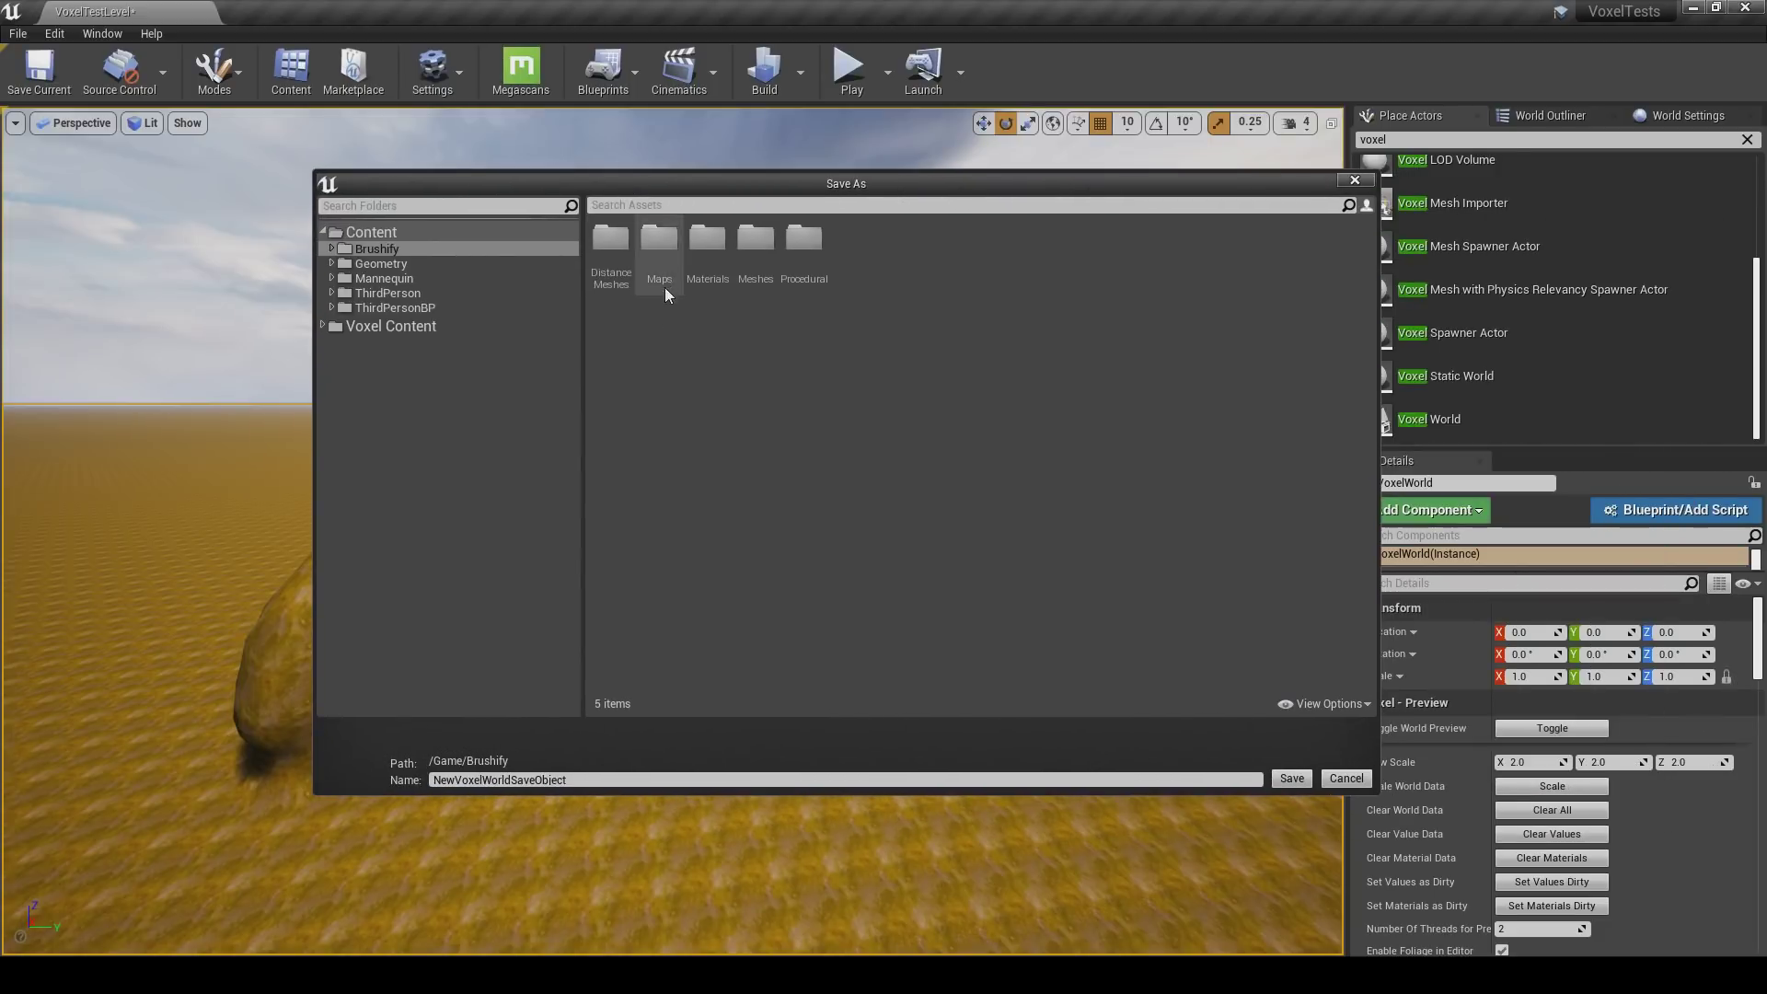
double_click(663, 285)
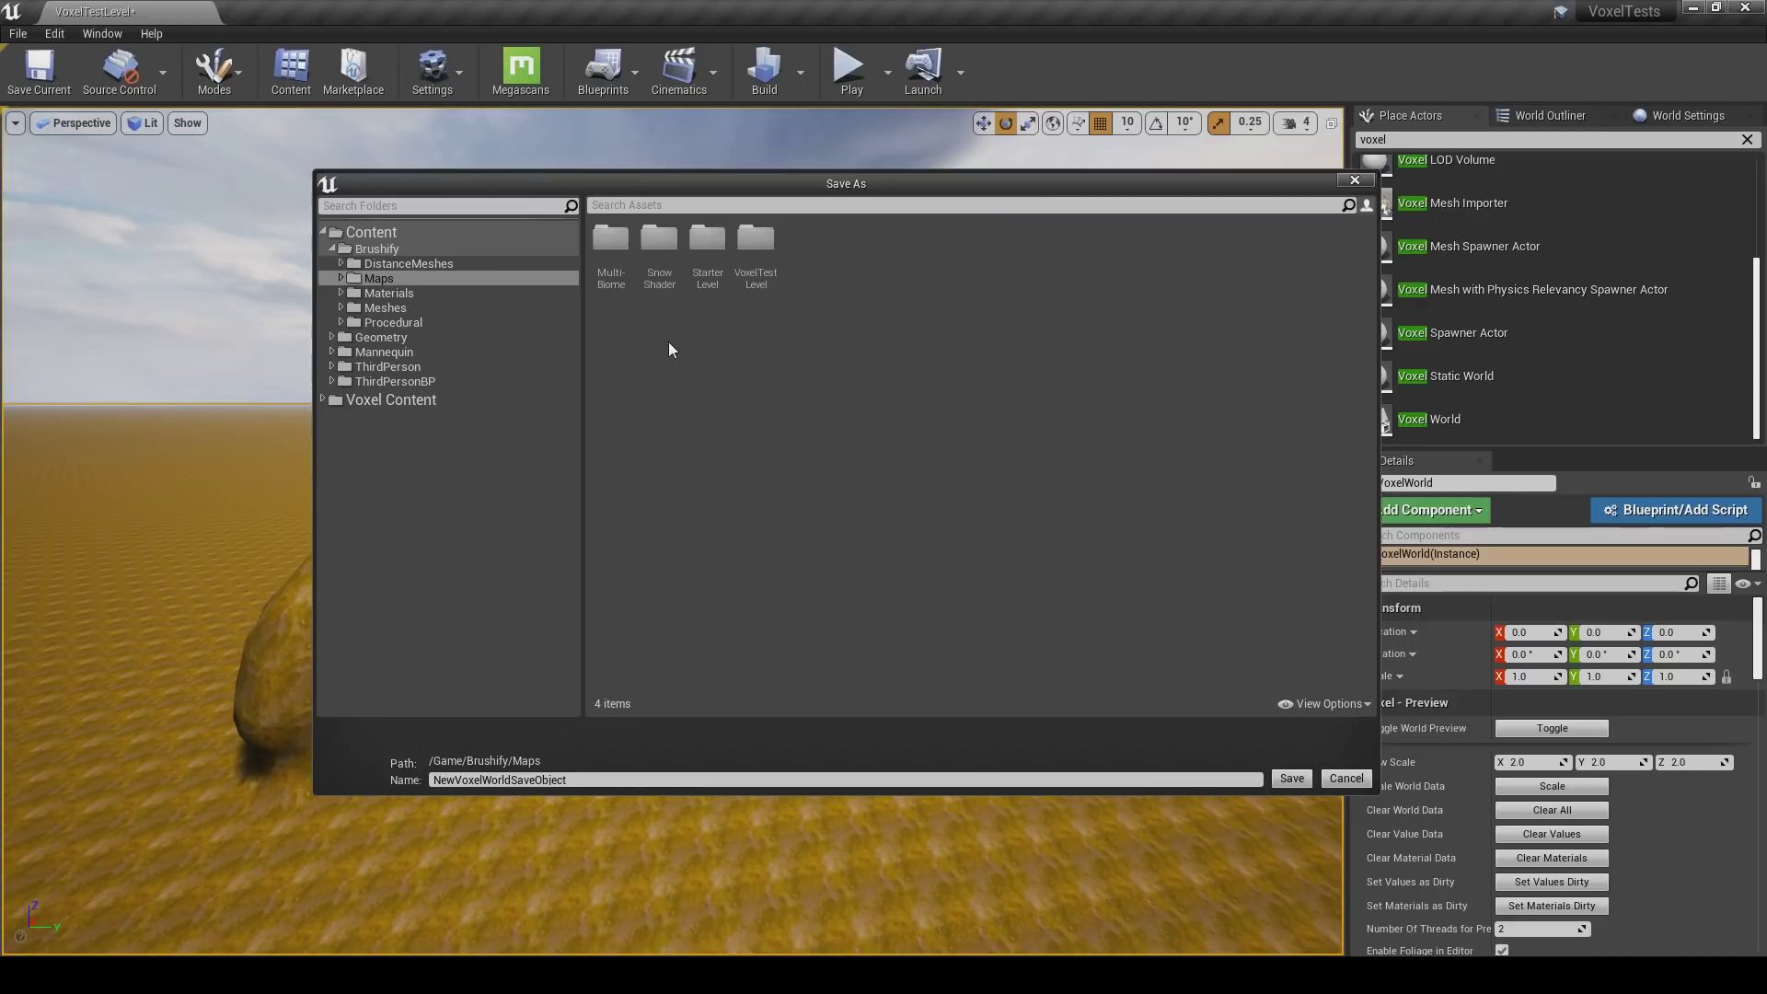
double_click(755, 284)
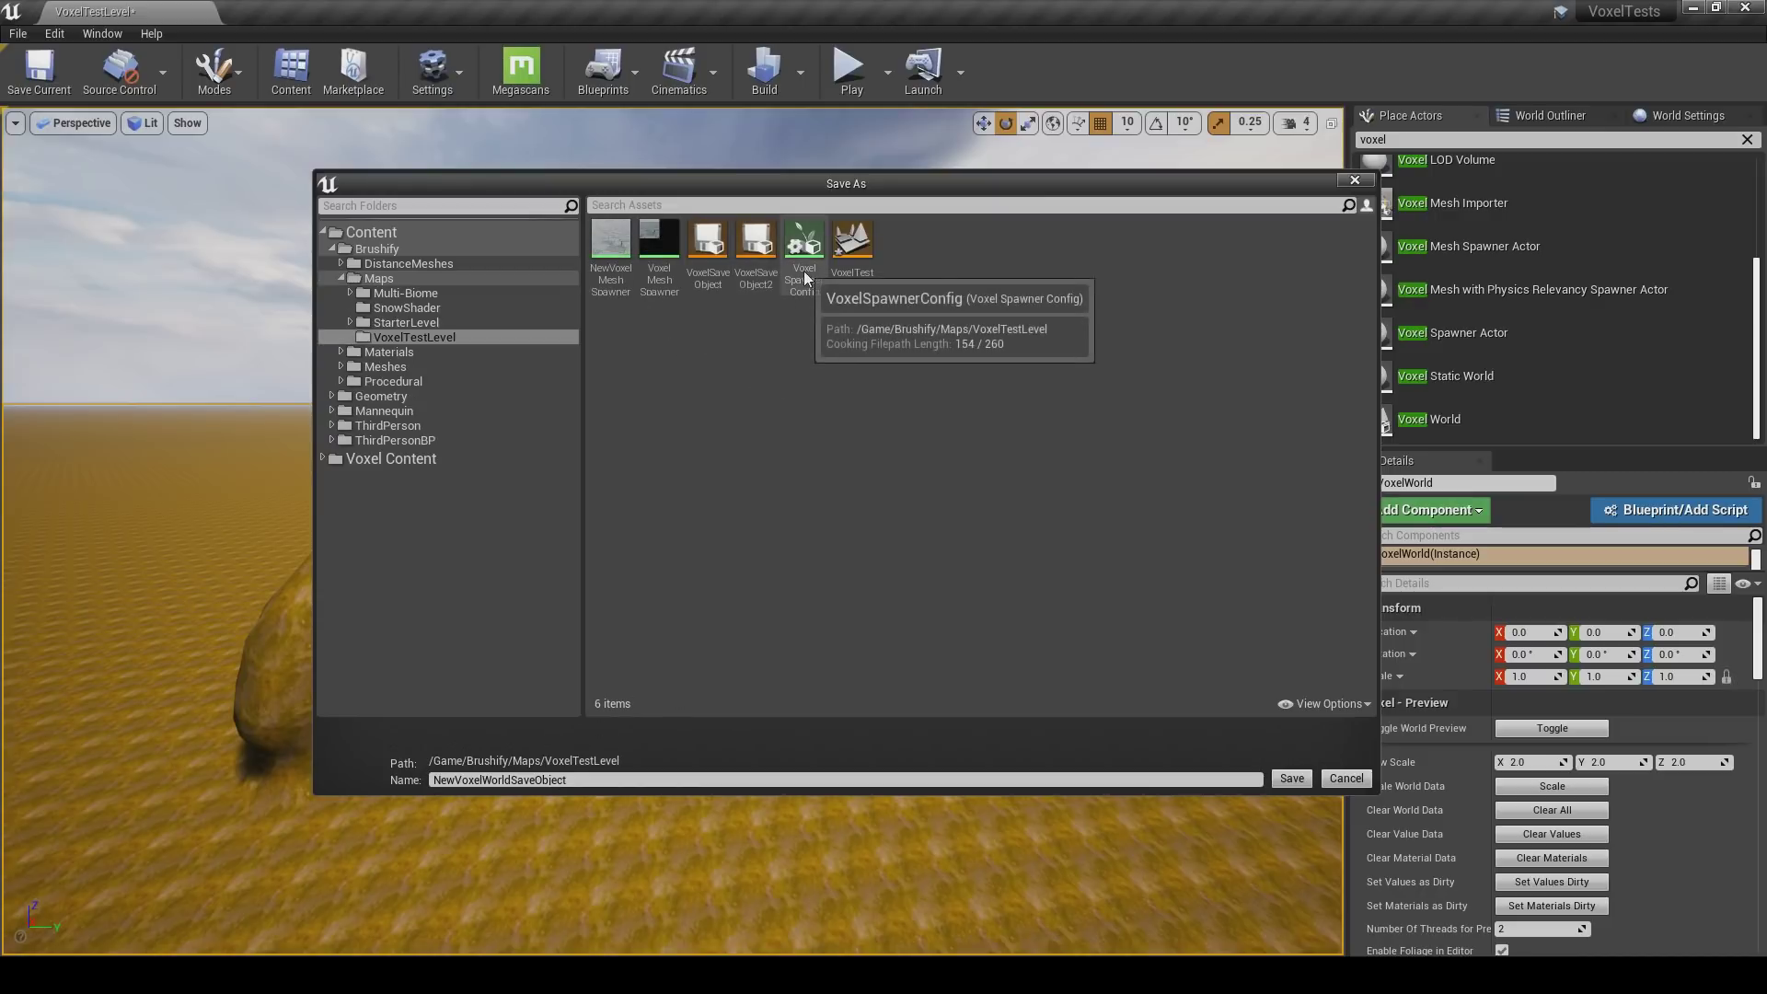
left_click(764, 276)
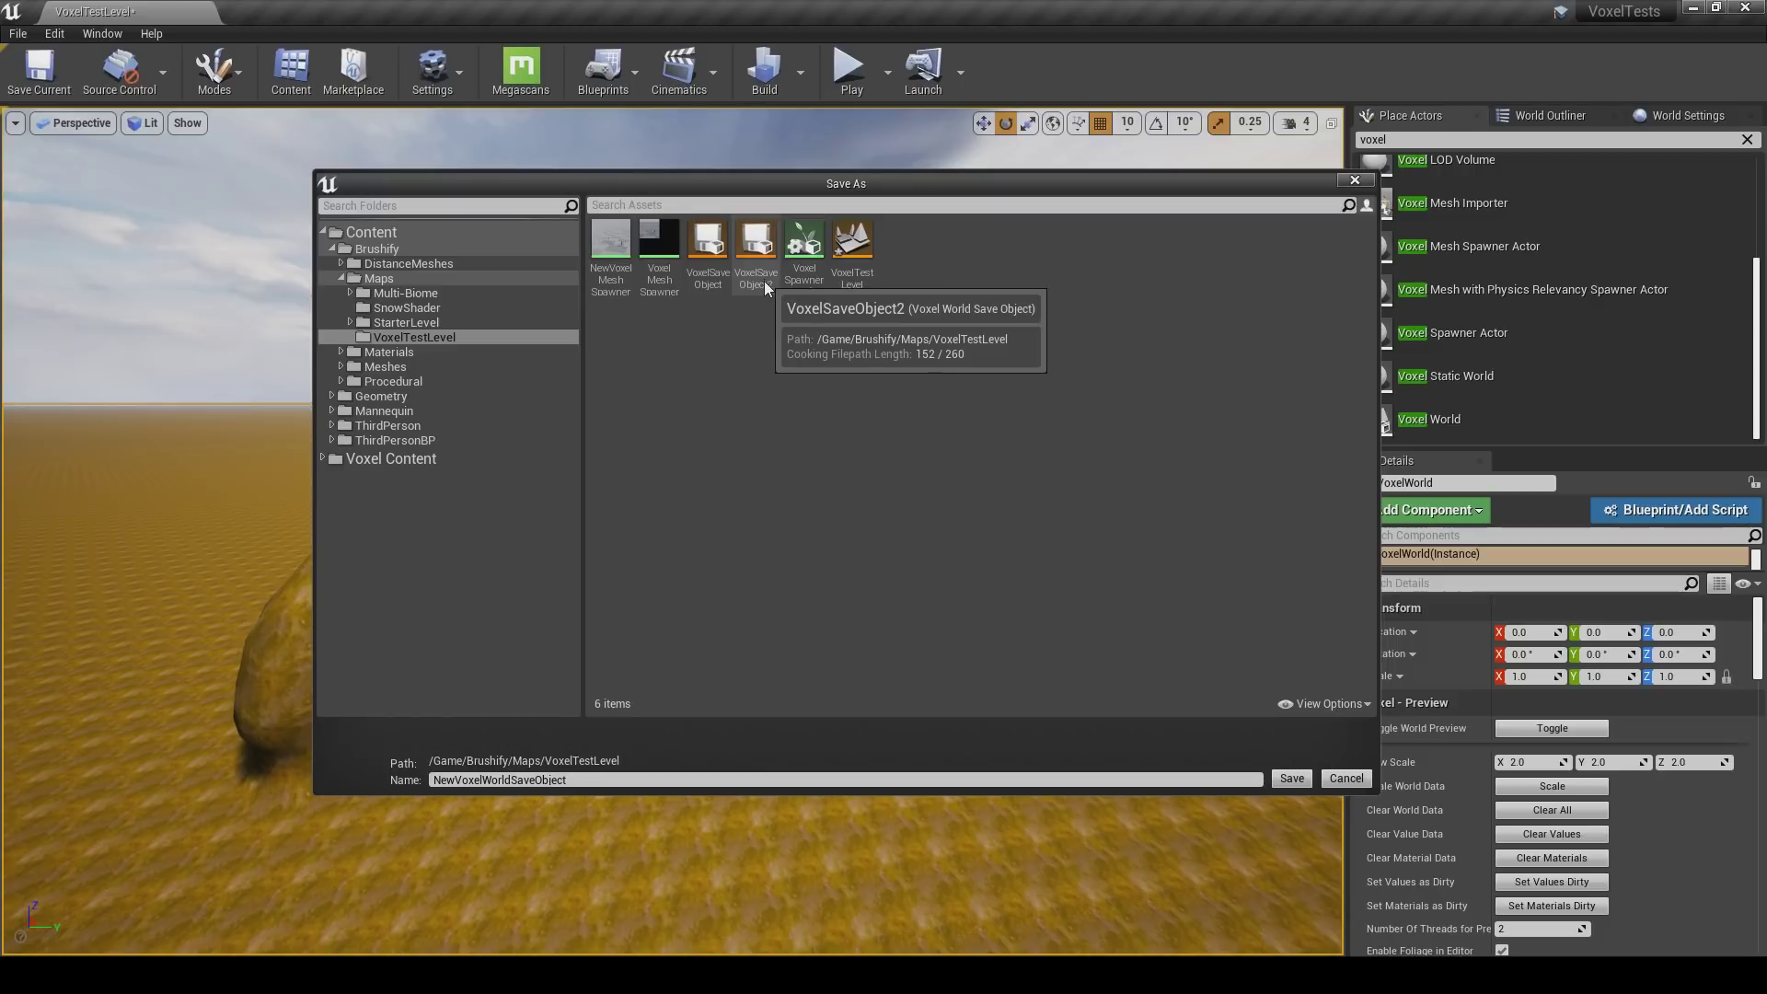
left_click(527, 779)
key("BackSpace")
type("3")
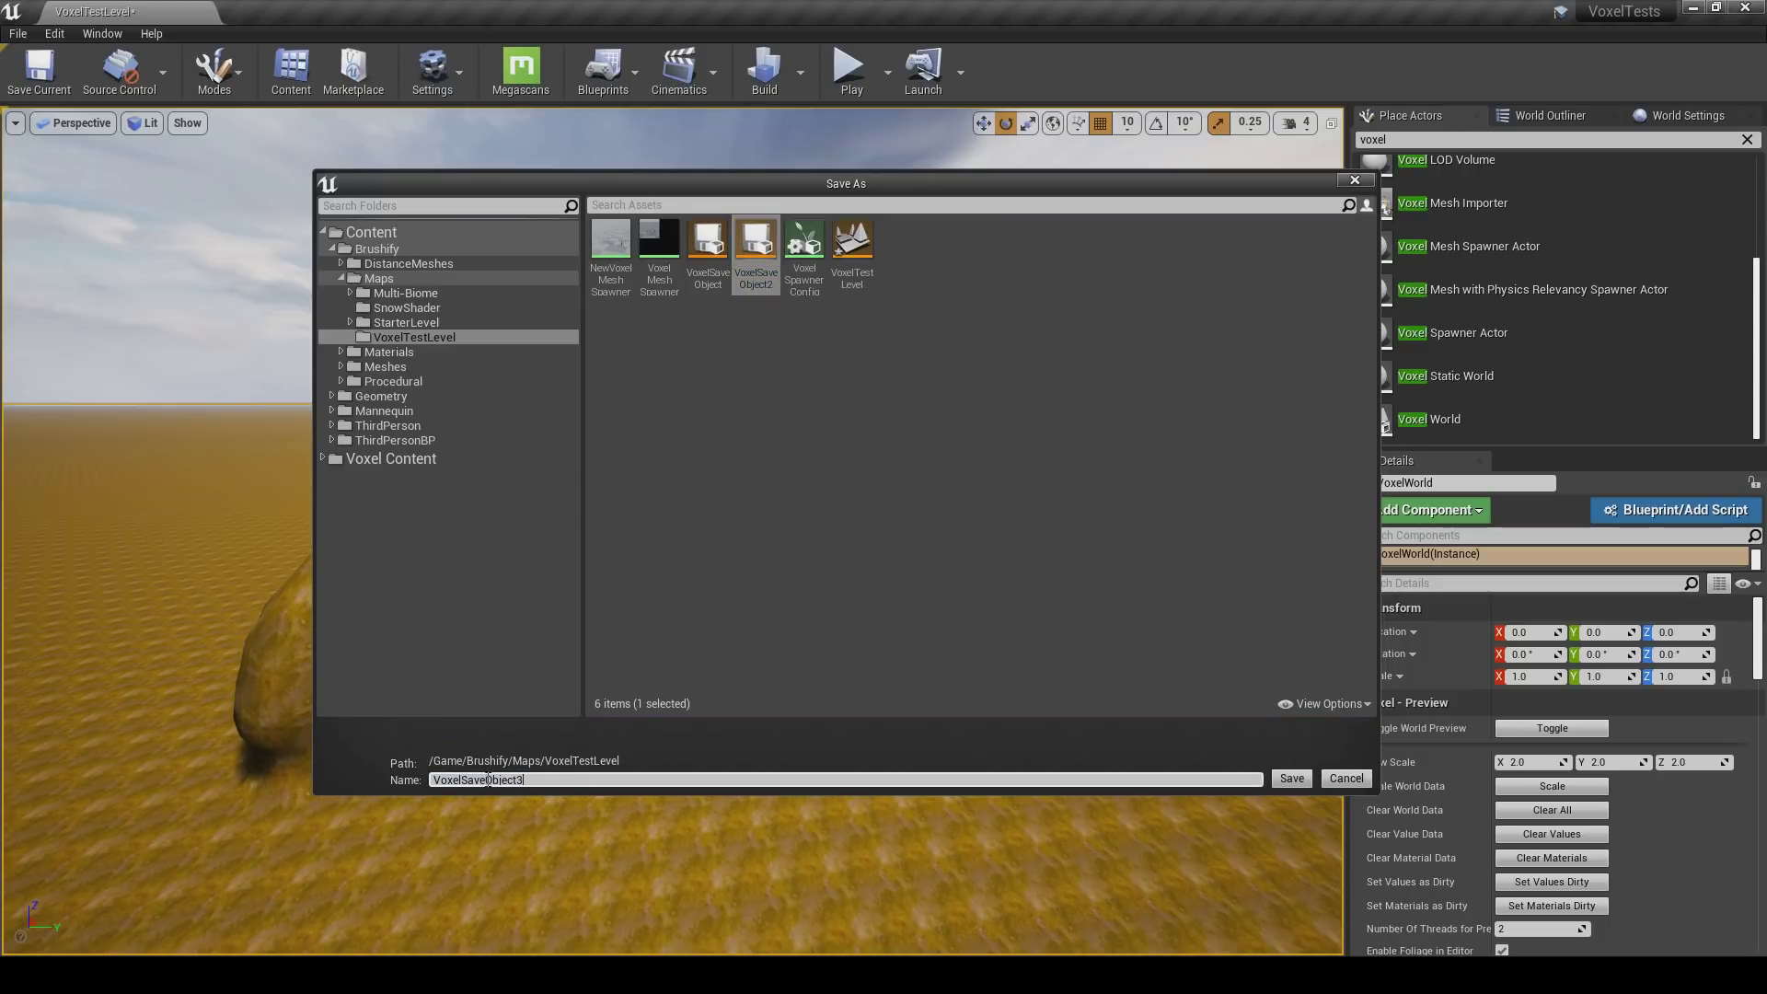
left_click(1282, 784)
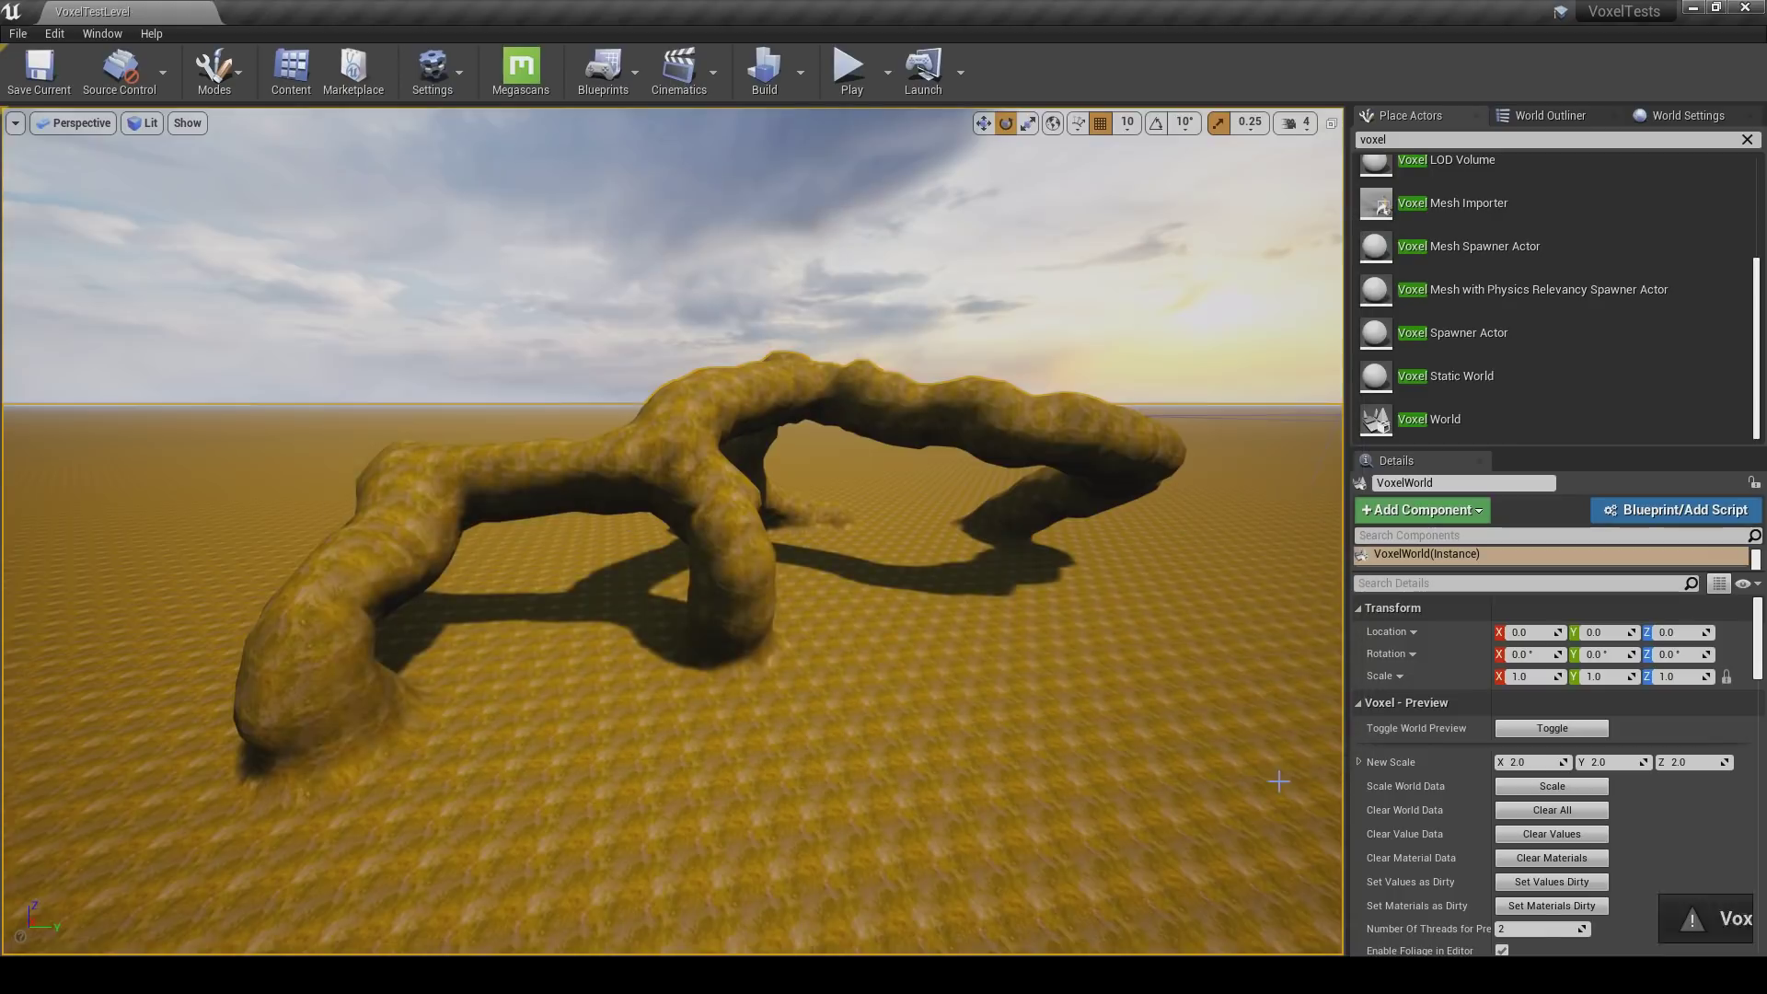
Check the level's GameMode Override options in the World Settings.
right_click_drag(947, 591, 1022, 603)
key("d")
right_click_drag(929, 535, 874, 574)
key("a")
key("q")
left_click(1648, 114)
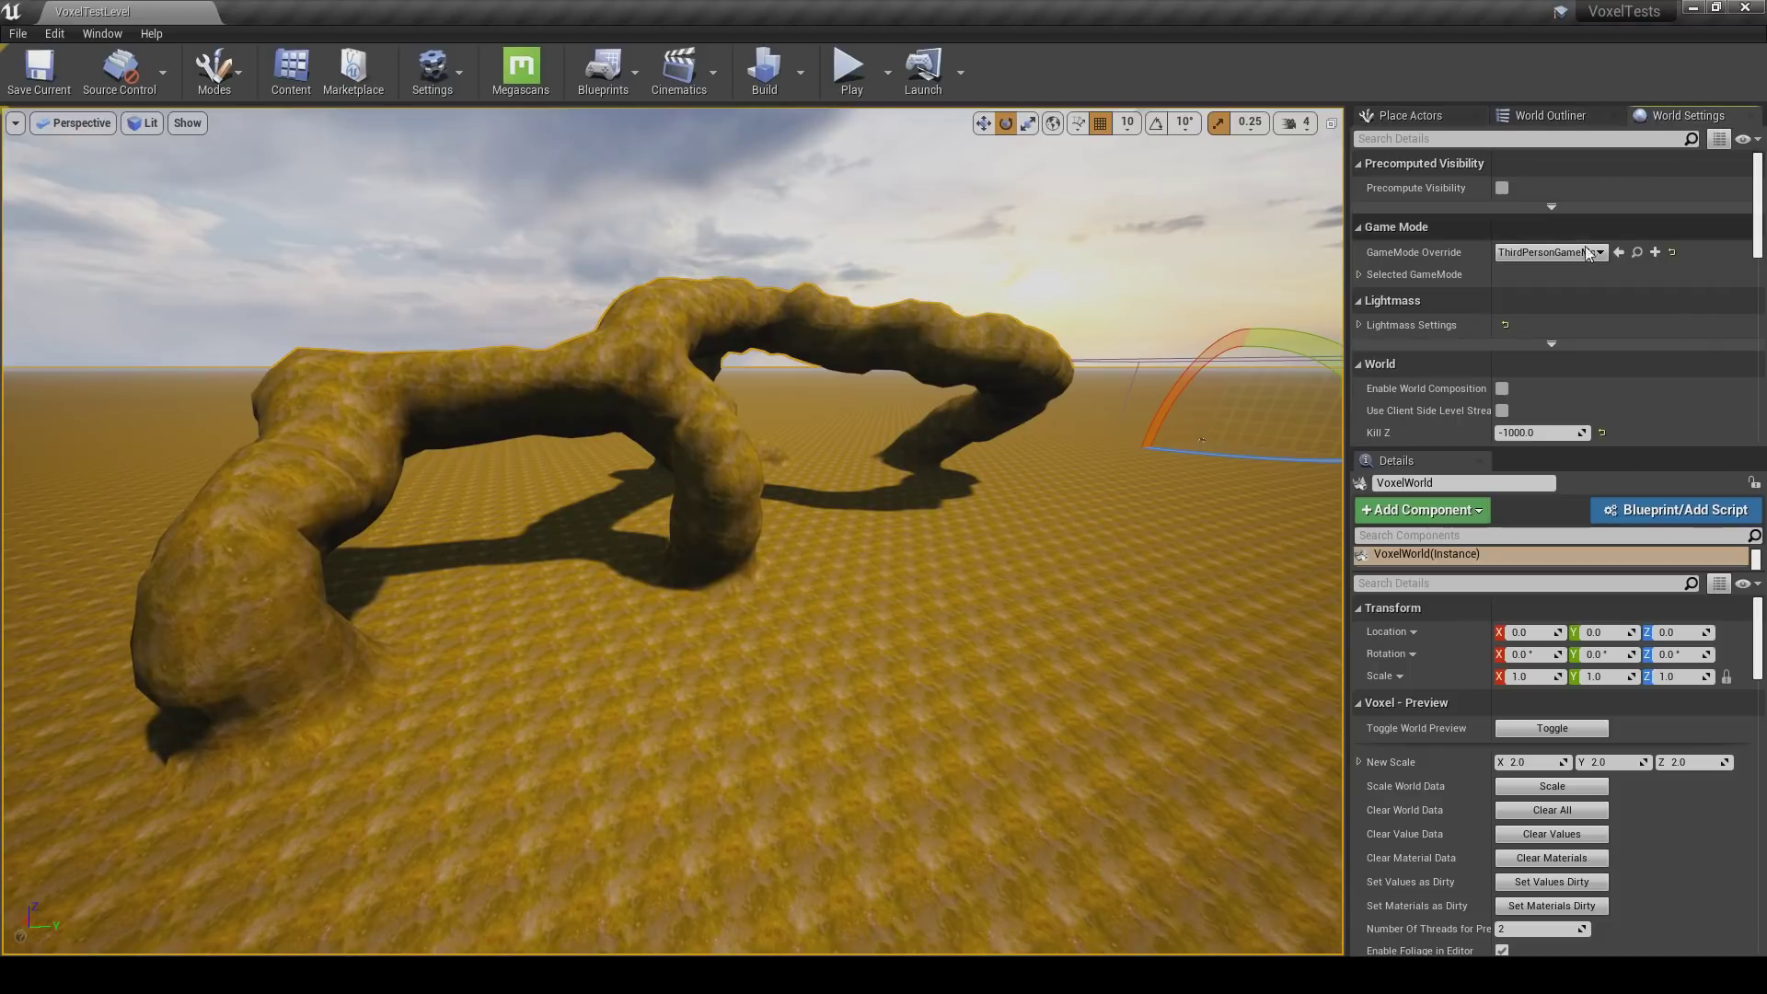
left_click(1546, 253)
left_click(1274, 264)
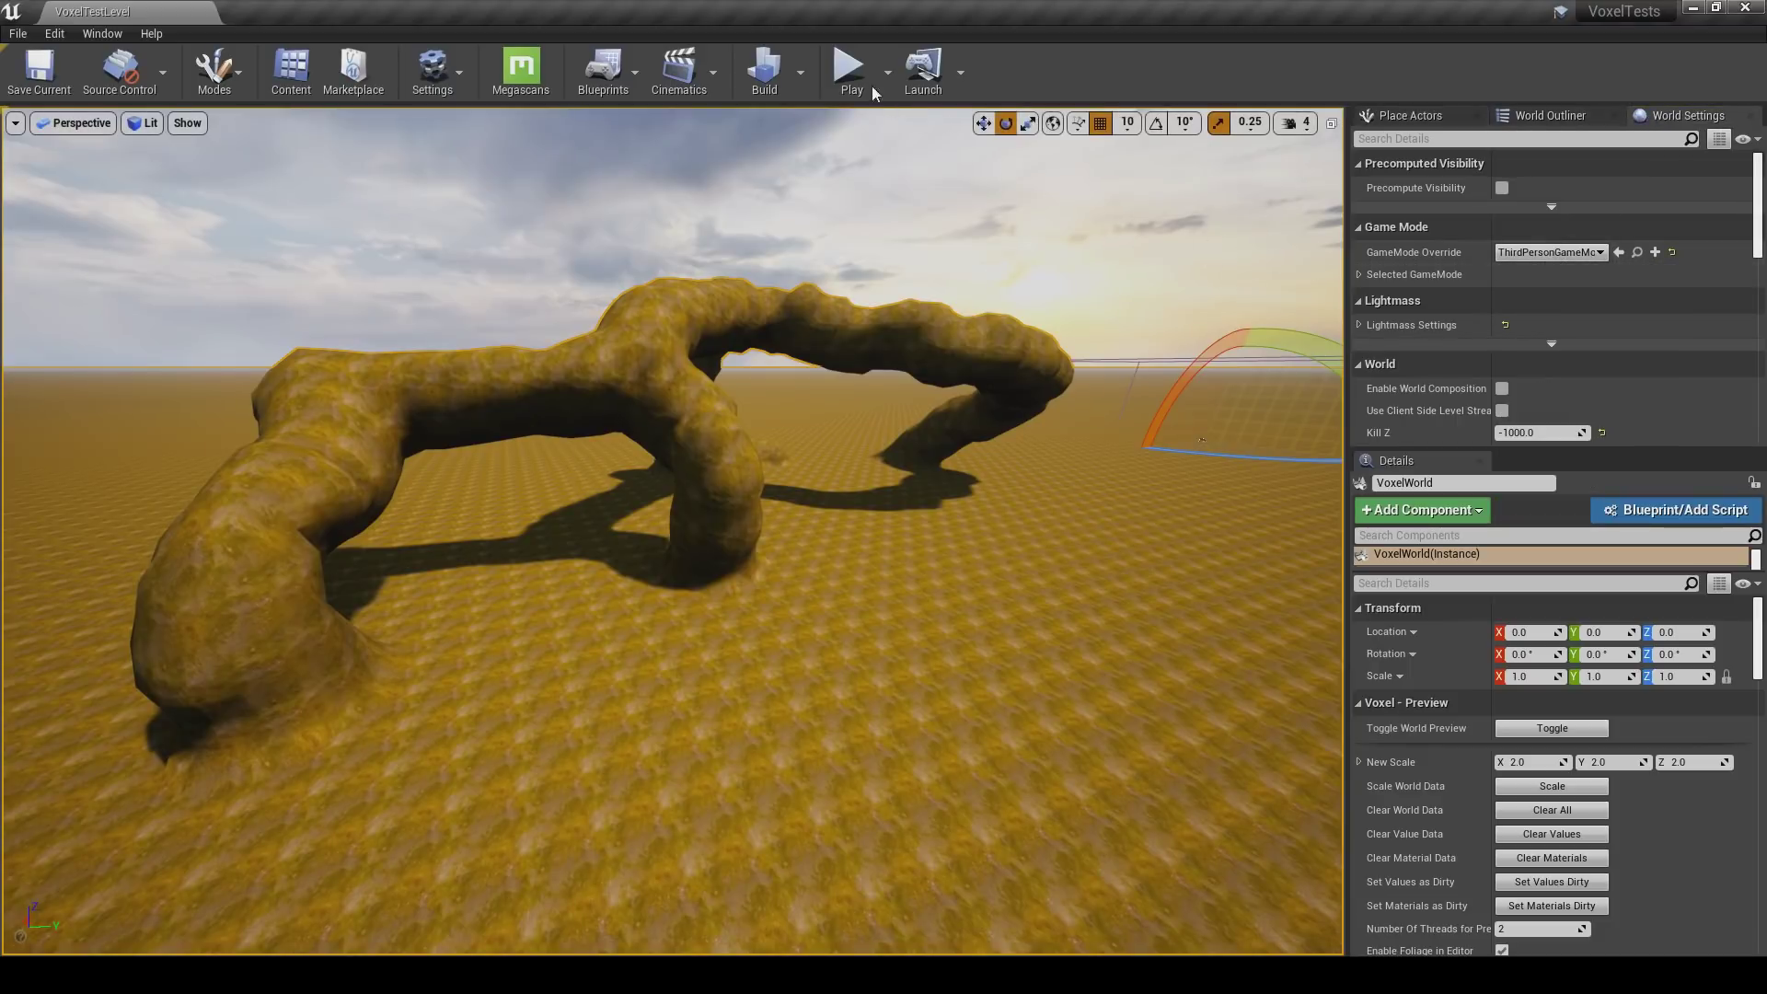
Play the level in the editor, run the character towards the sculpted arch, and end the session.
left_click(847, 66)
left_click(889, 339)
key("w")
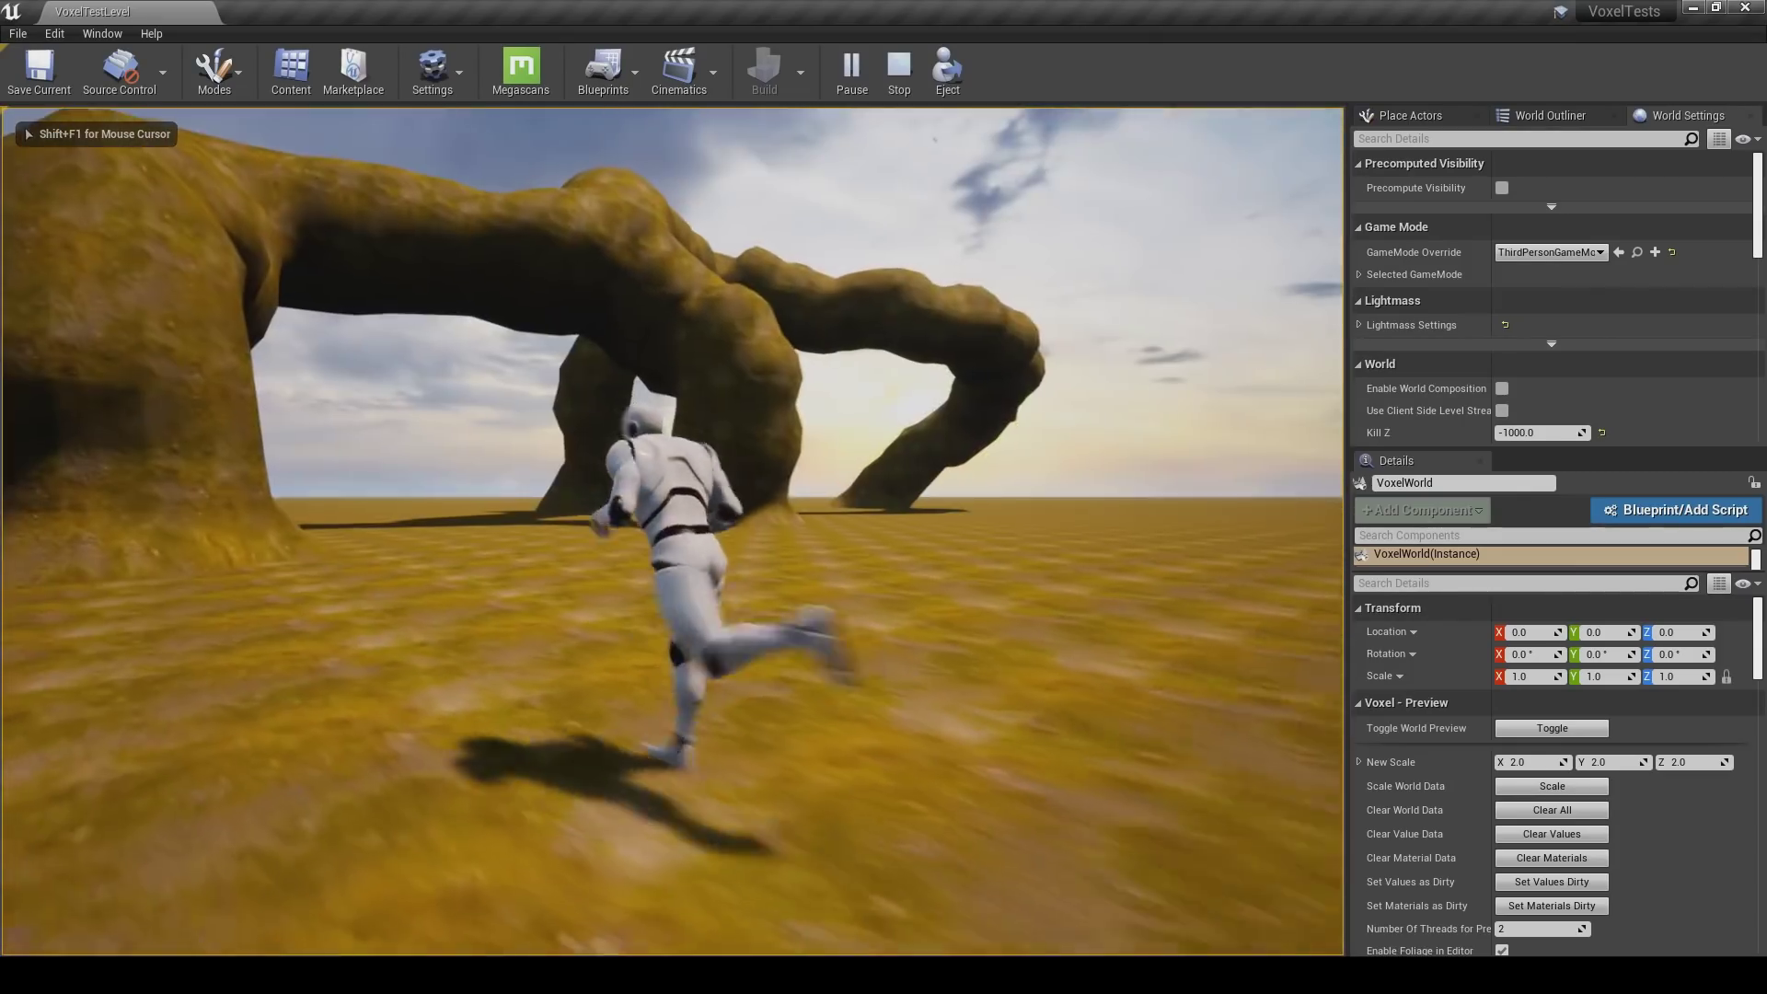
key("Escape")
key("w")
right_click_drag(915, 368, 925, 336)
key("e")
Play-test the level again, running the character over the sculpted voxel surface, and stop the session.
left_click(854, 81)
left_click(851, 71)
key("w")
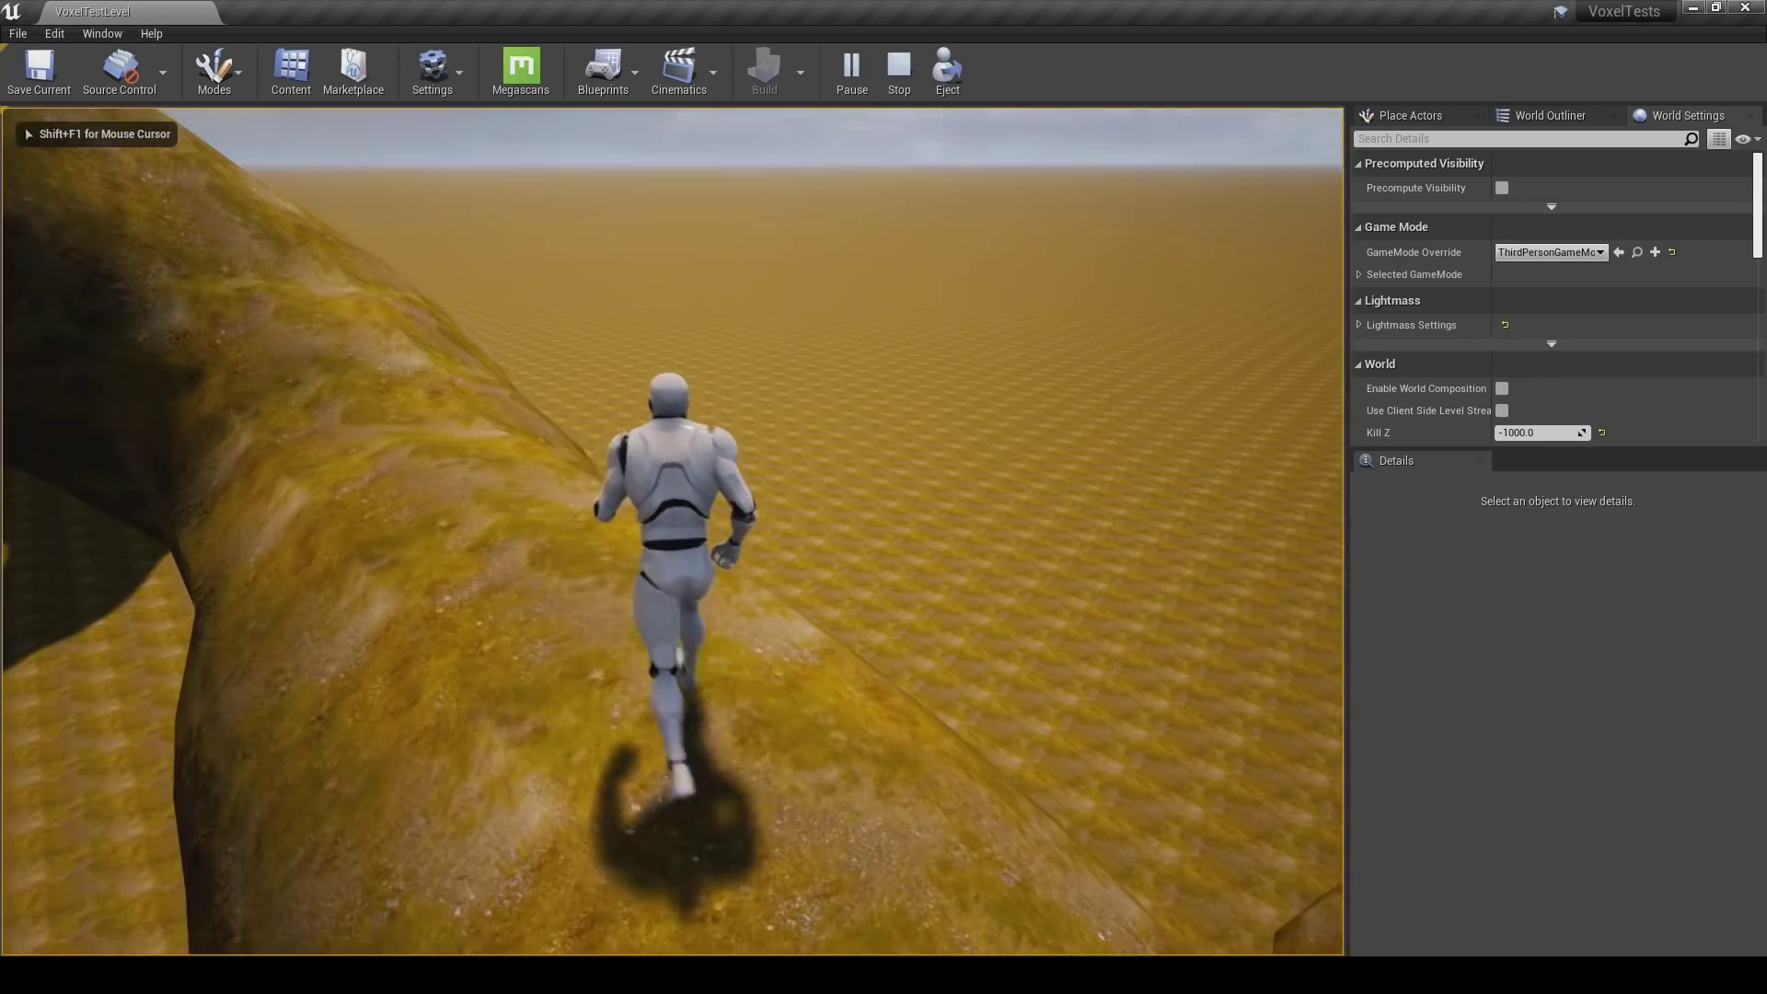
key("Escape")
Select the Voxel World, enlarge its details area, and examine its Preview, Save, General and Materials settings.
key("s")
right_click_drag(851, 483, 838, 474)
key("w")
left_click(655, 481)
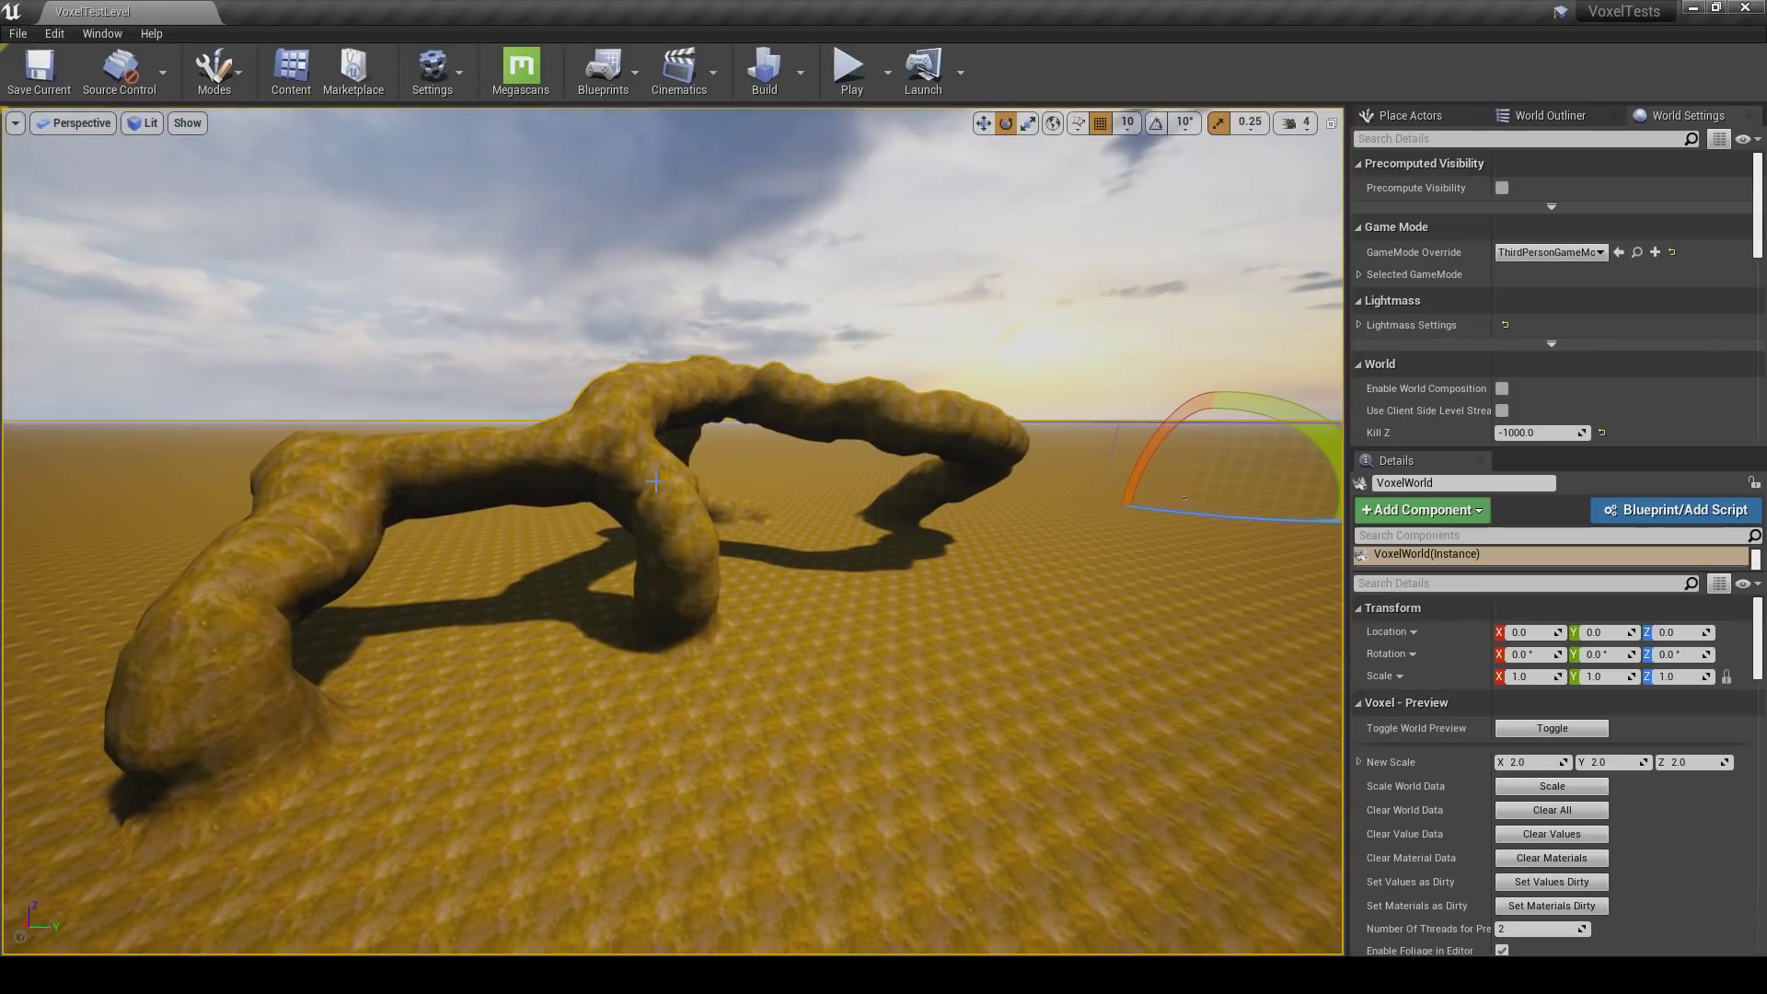
scroll(1473, 727, "down", 10)
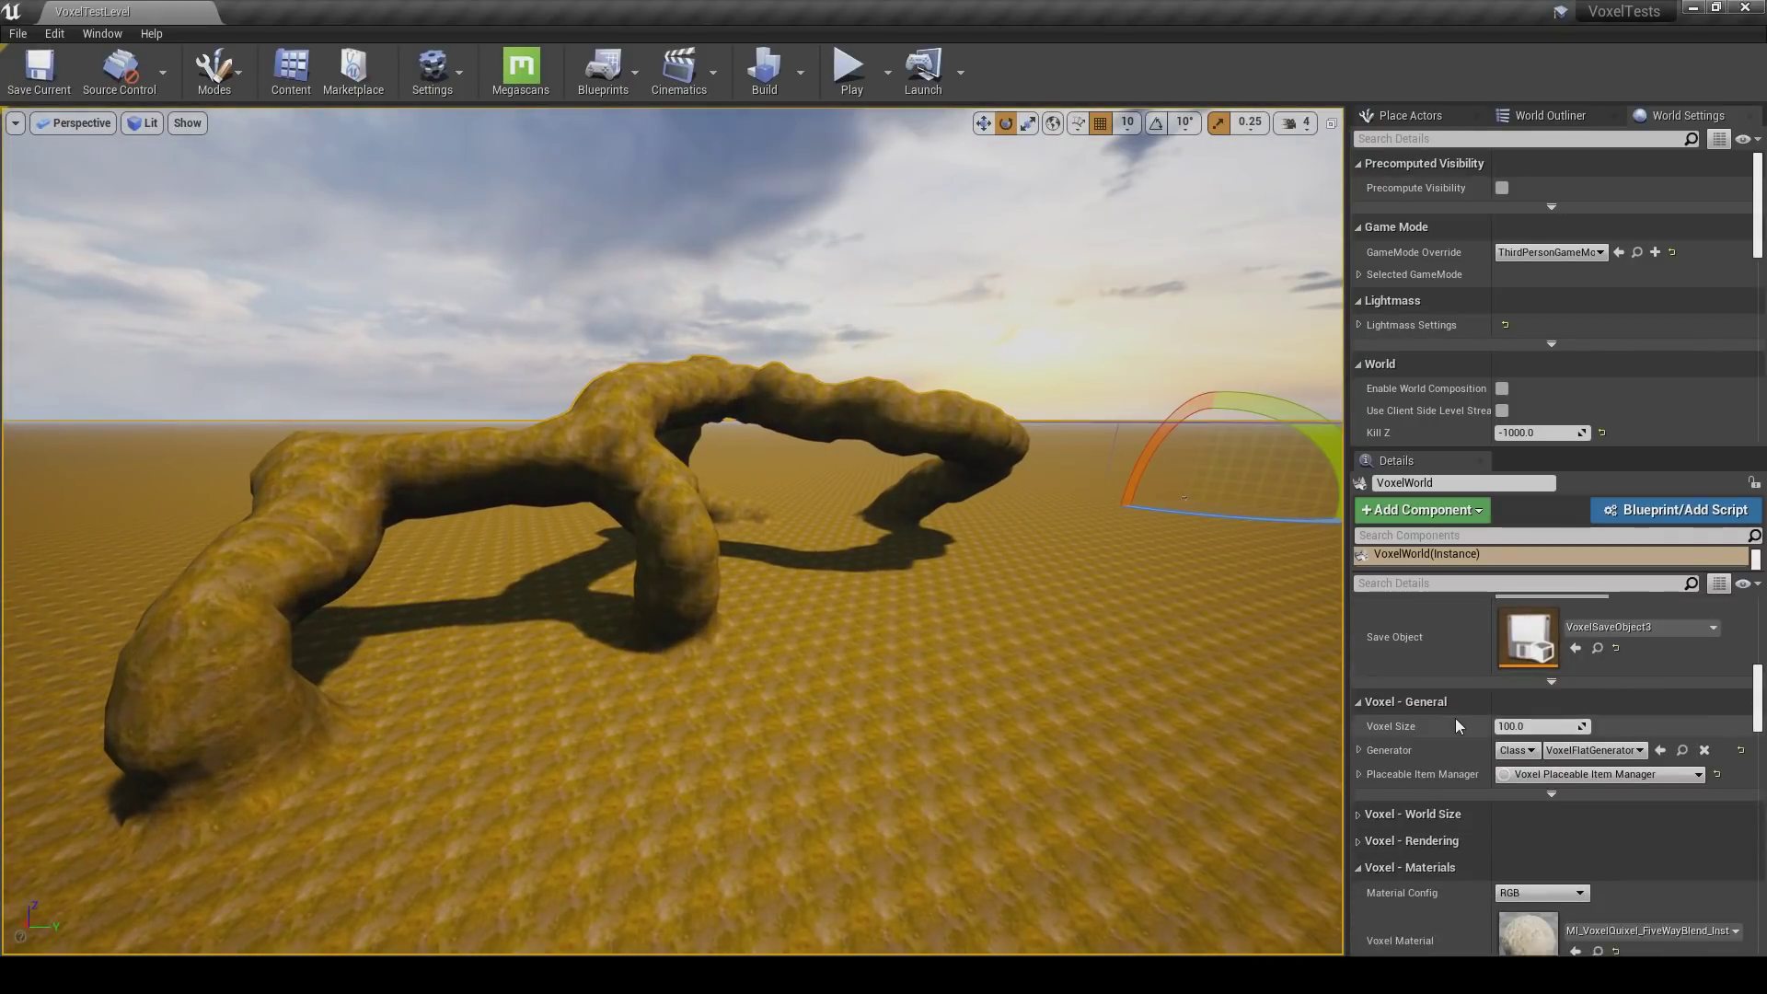
left_click_drag(1525, 449, 1525, 265)
right_click_drag(1128, 366, 1152, 362)
scroll(1442, 561, "up", 10)
scroll(1456, 565, "up", 2)
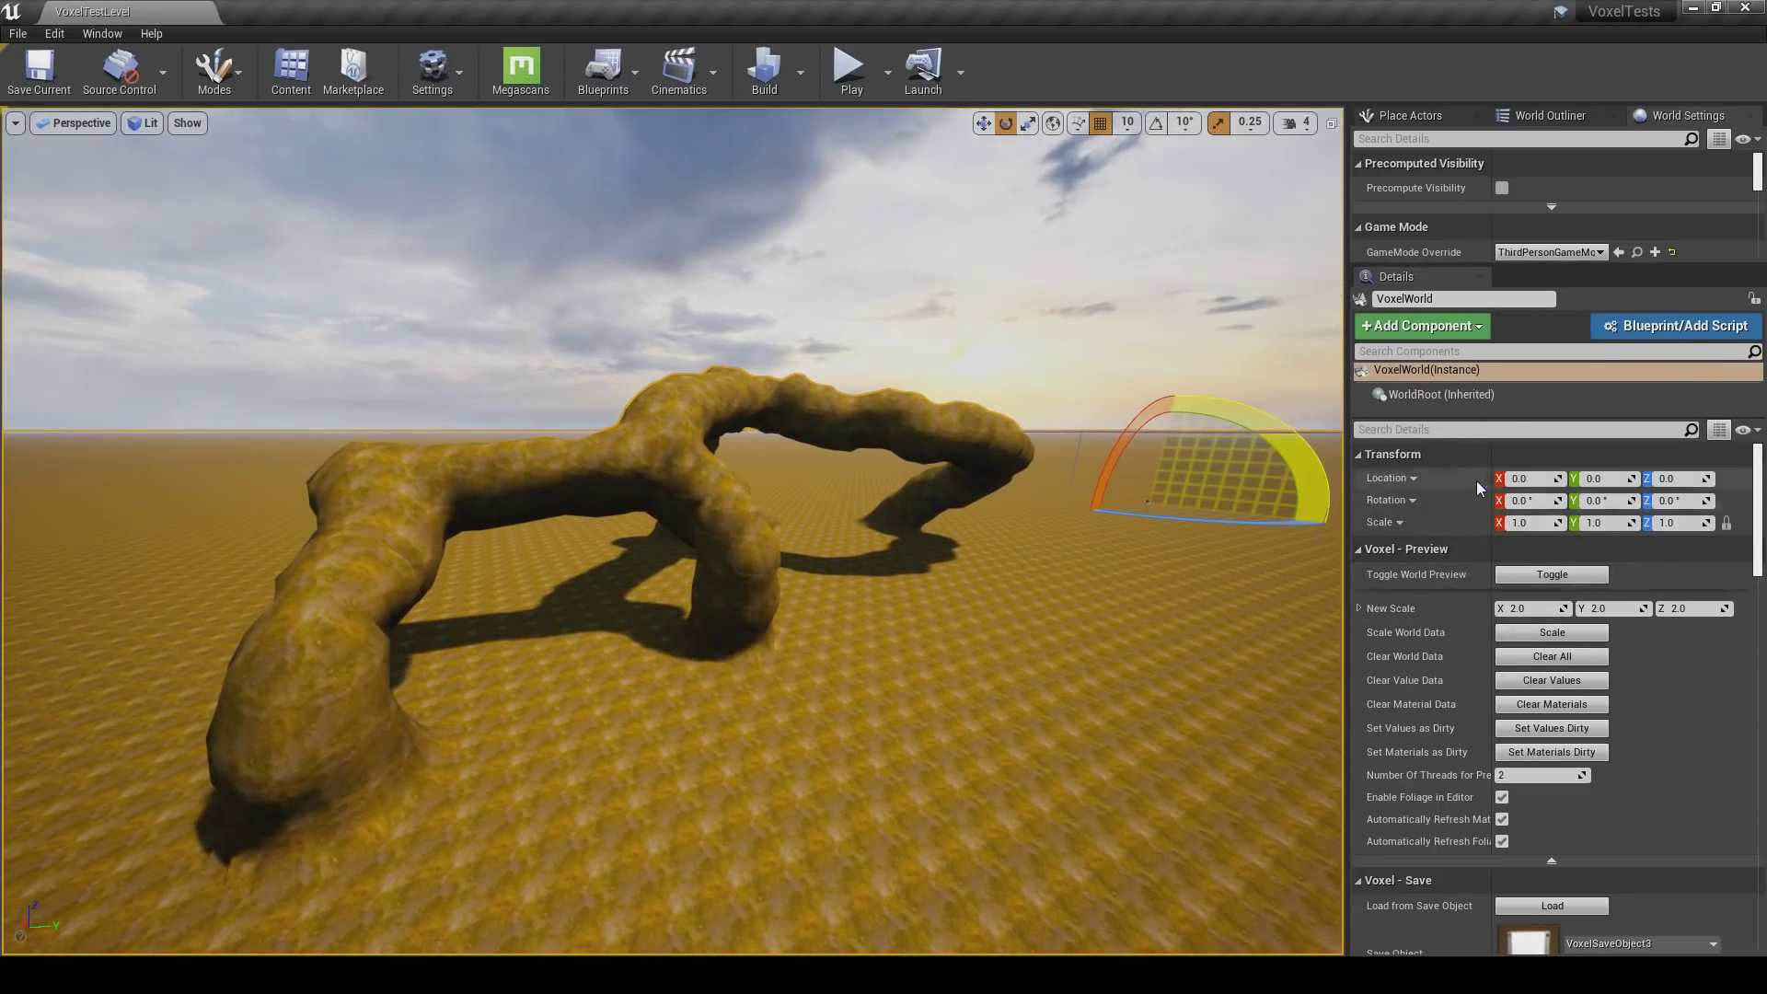
scroll(1437, 561, "down", 6)
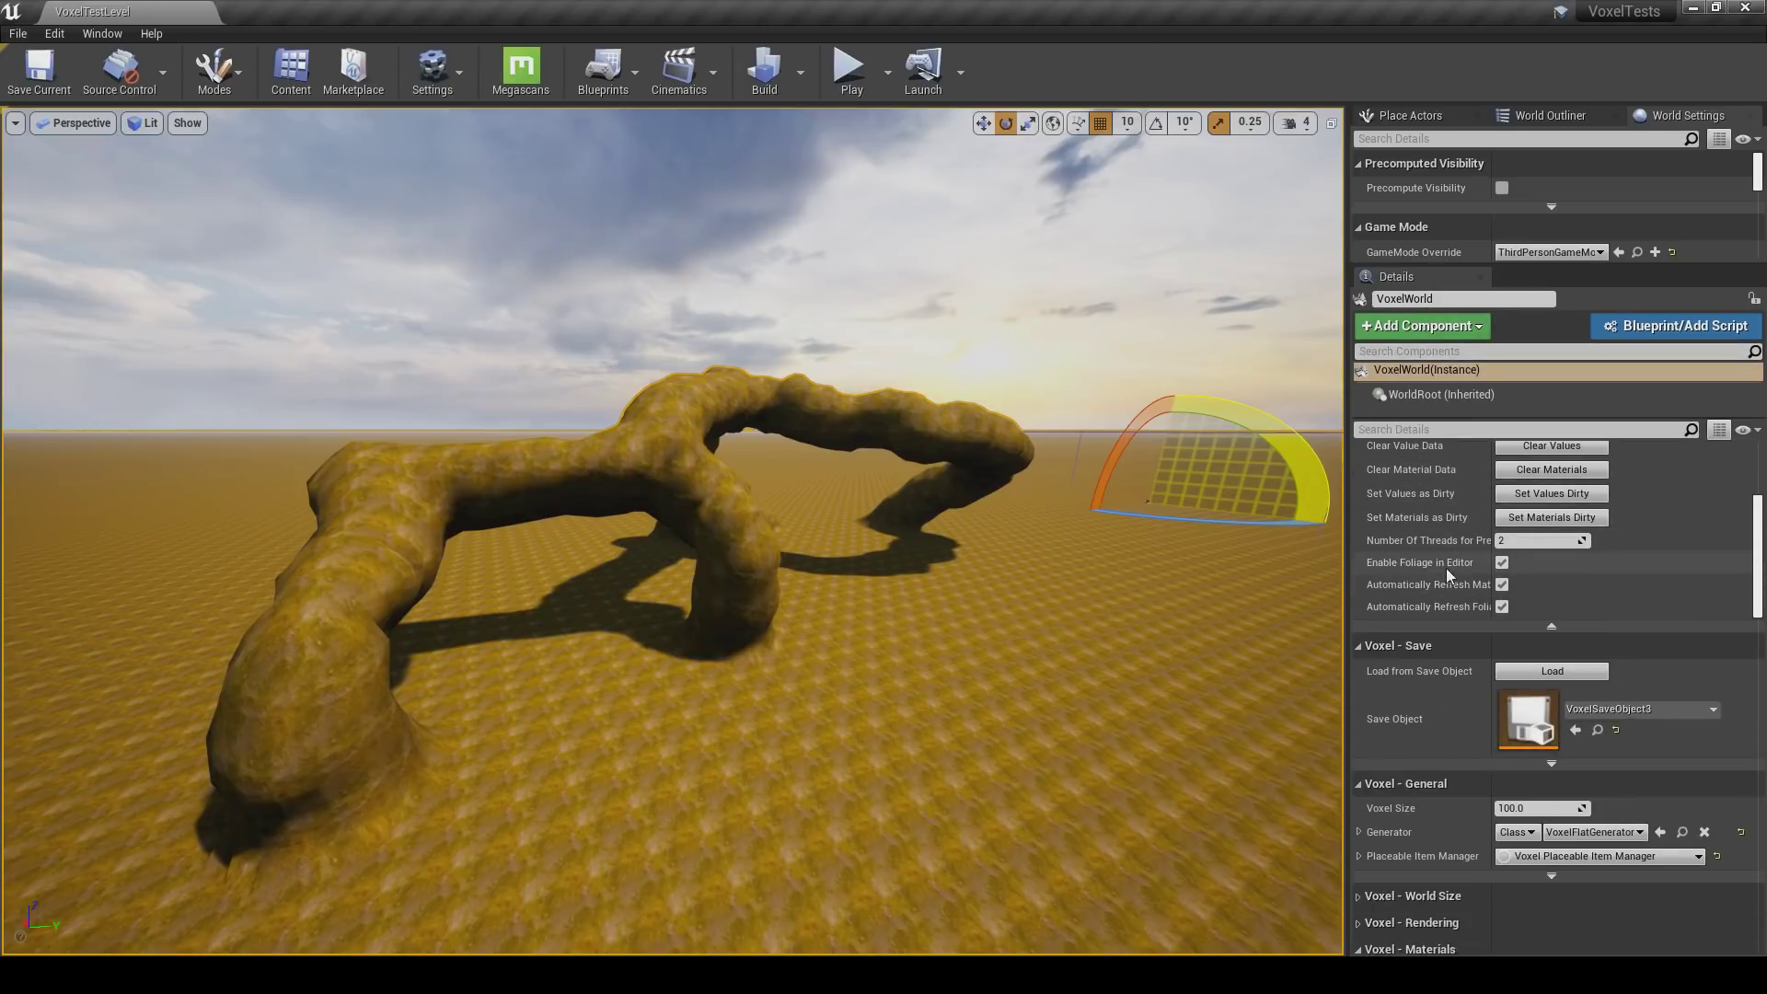
scroll(1445, 571, "down", 3)
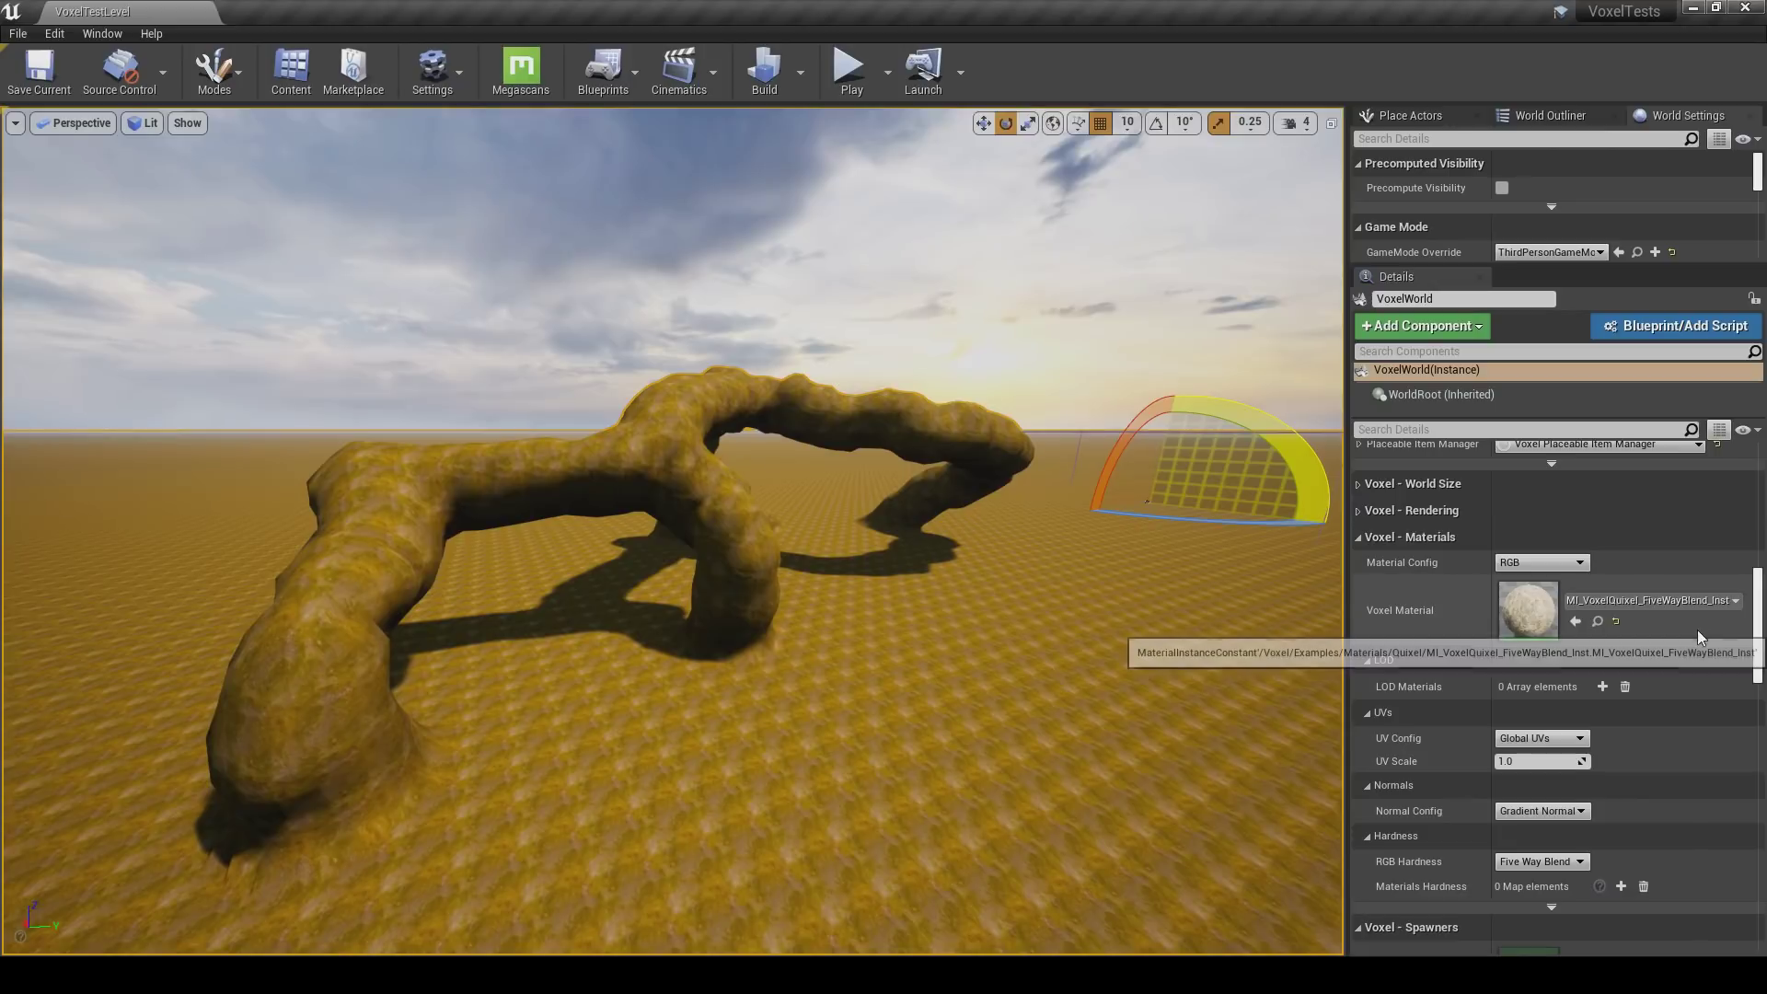
key("w")
right_click_drag(906, 572, 705, 502)
key("w")
key("s")
right_click_drag(889, 330, 975, 414)
right_click_drag(939, 534, 891, 541)
key("e")
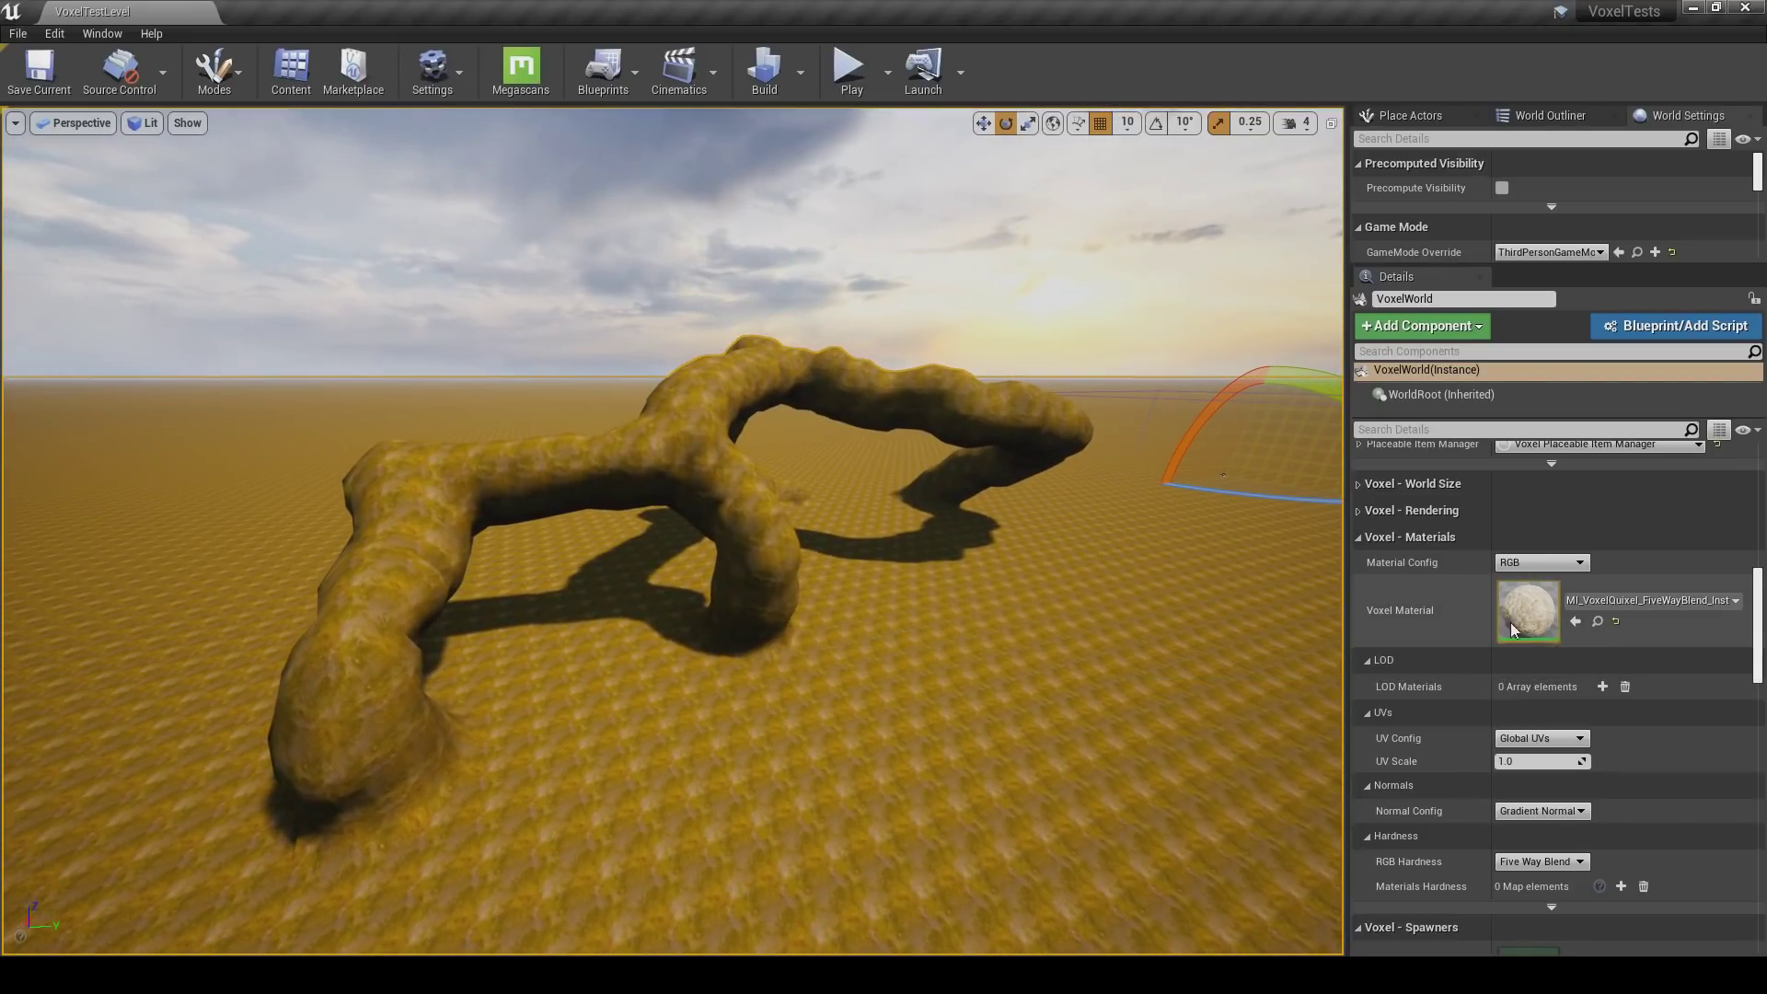
Open the Content Browser at the Brushify/Materials/Landscape folder and move its window clear of the voxel settings.
left_click(291, 69)
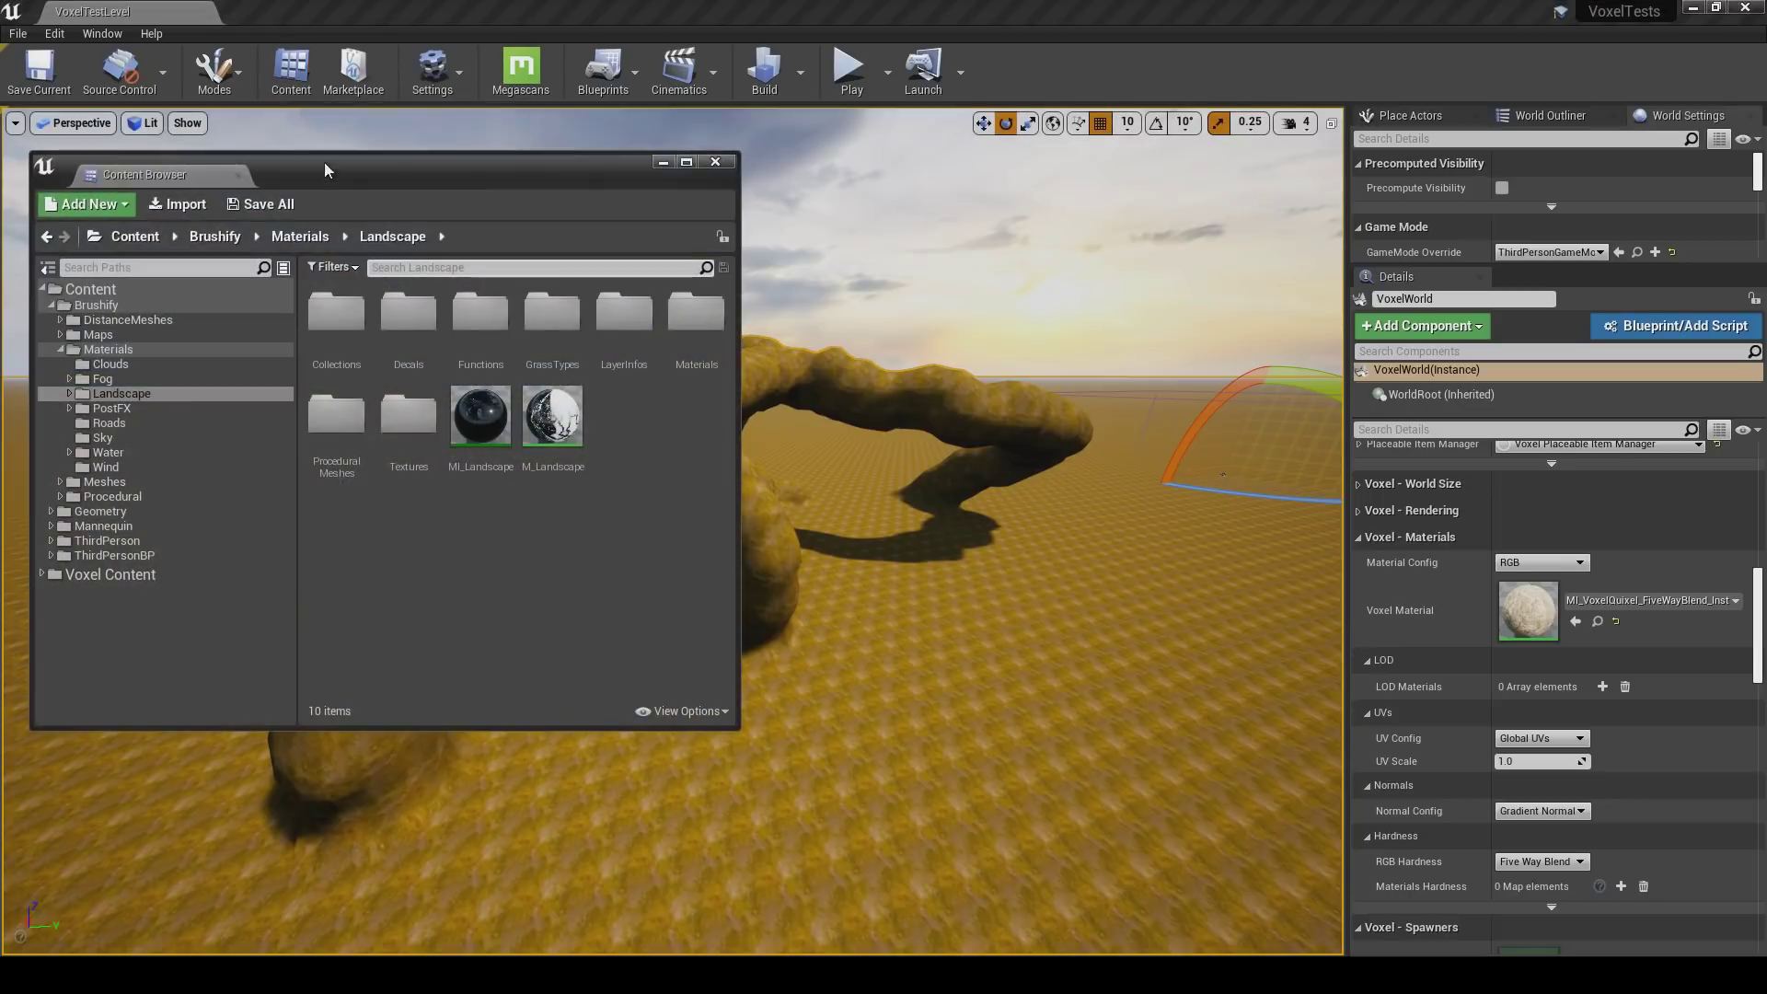
left_click(124, 306)
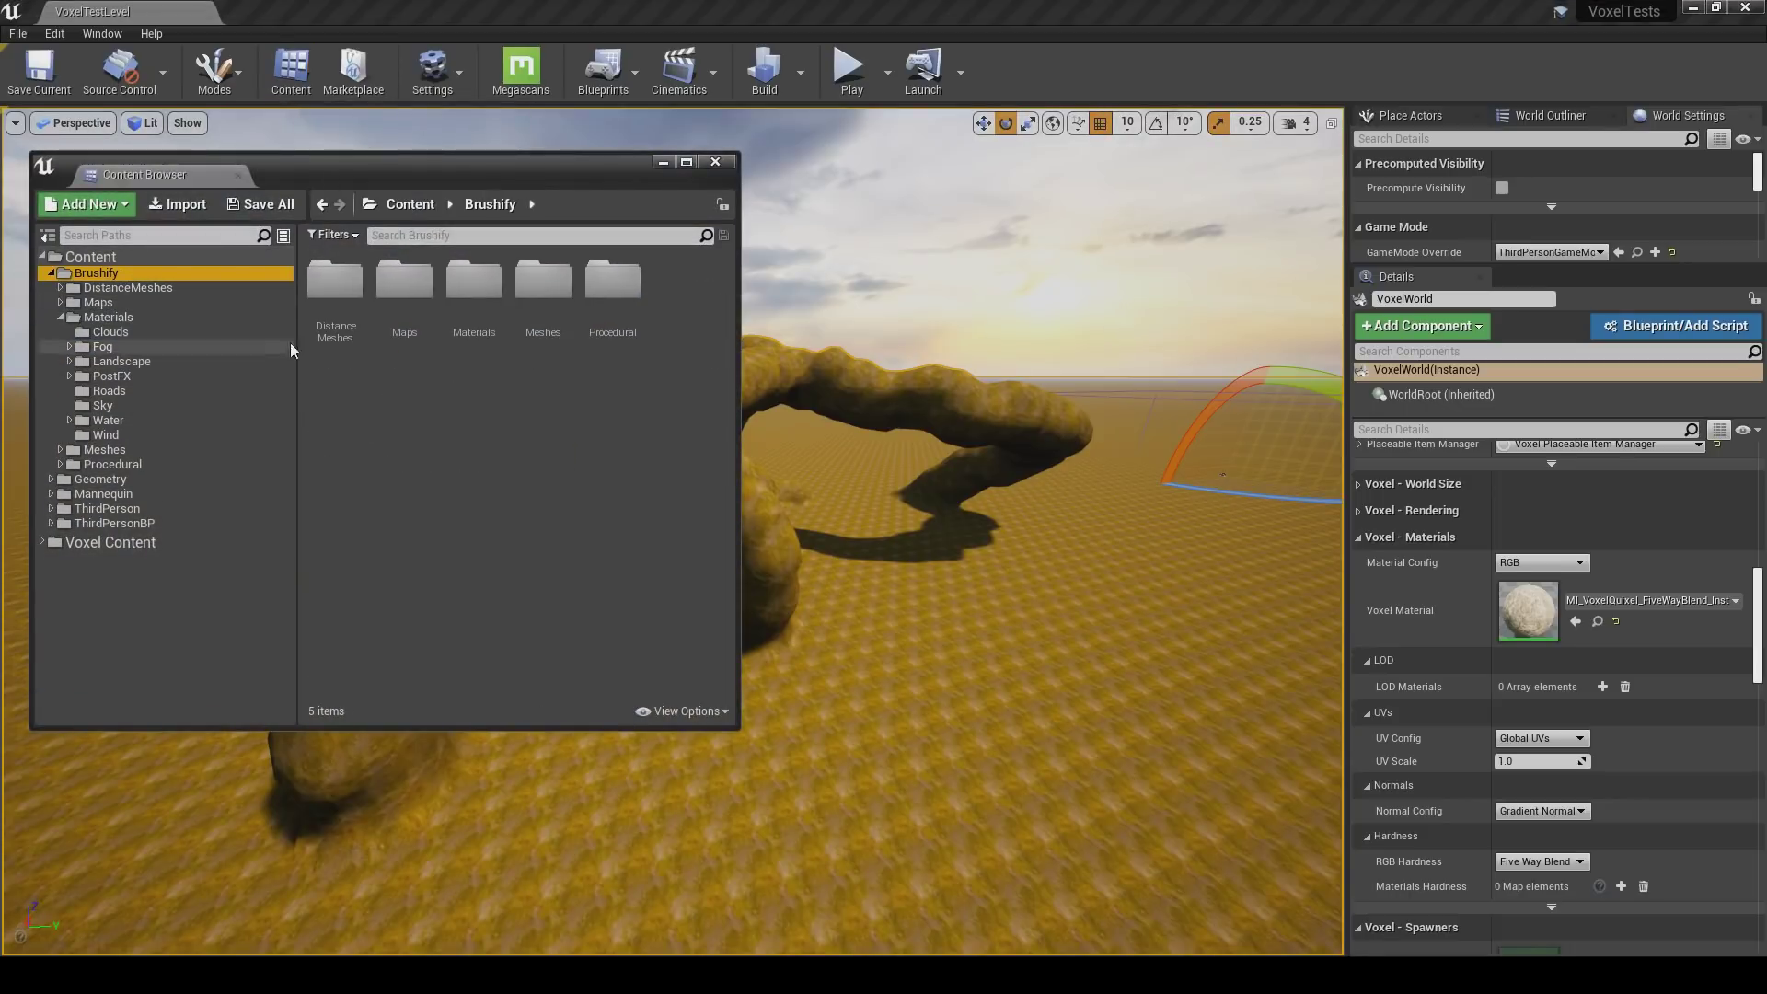
double_click(466, 310)
double_click(474, 299)
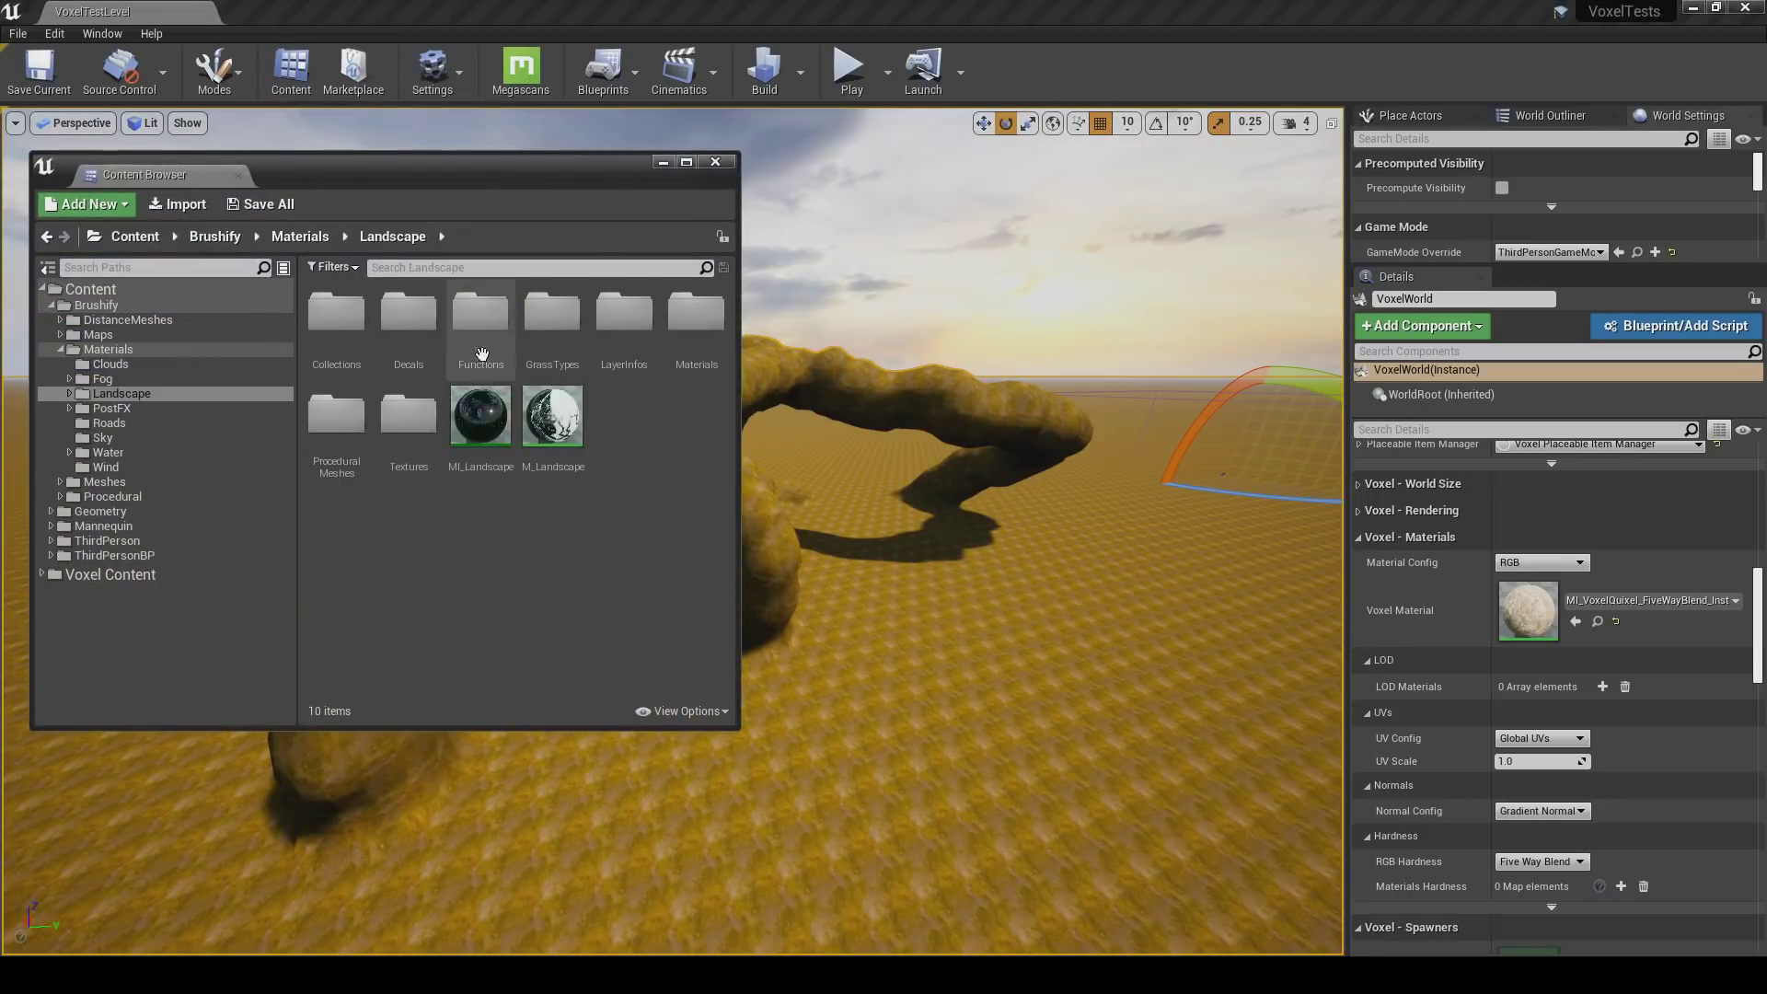
left_click_drag(511, 182, 581, 199)
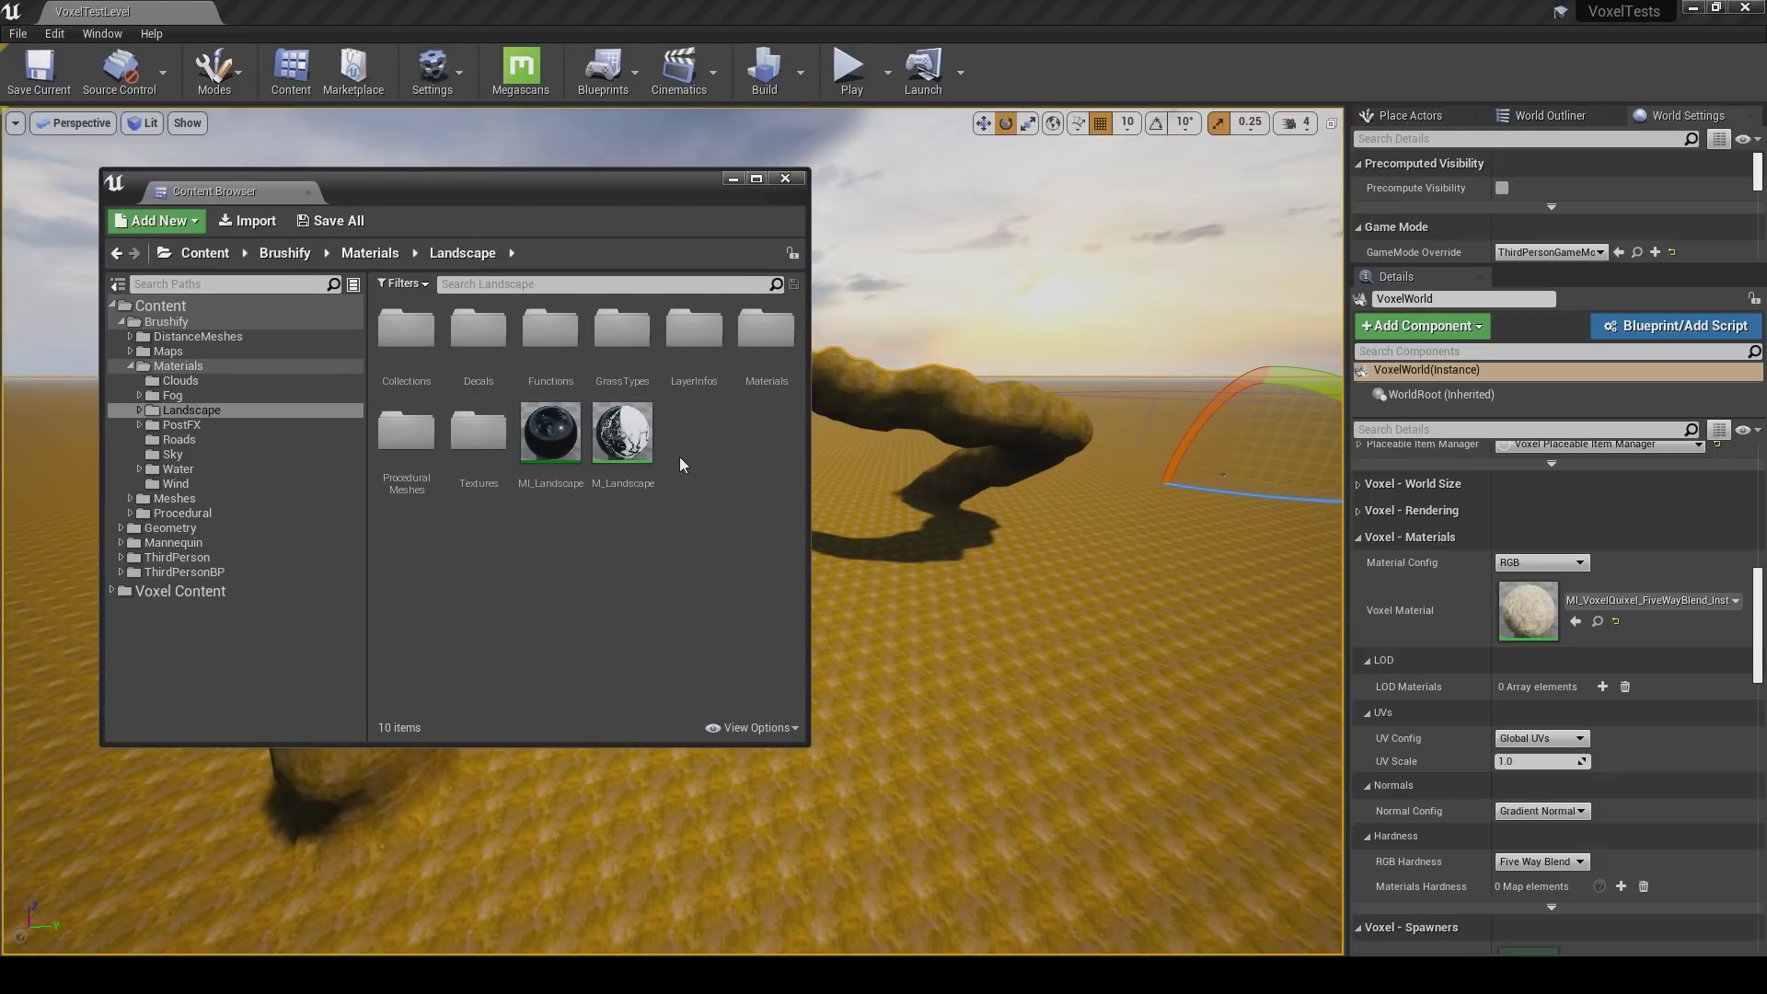
Assign MI_Landscape as the Voxel World's Voxel Material and inspect the sculpted arch with it.
left_click(566, 463)
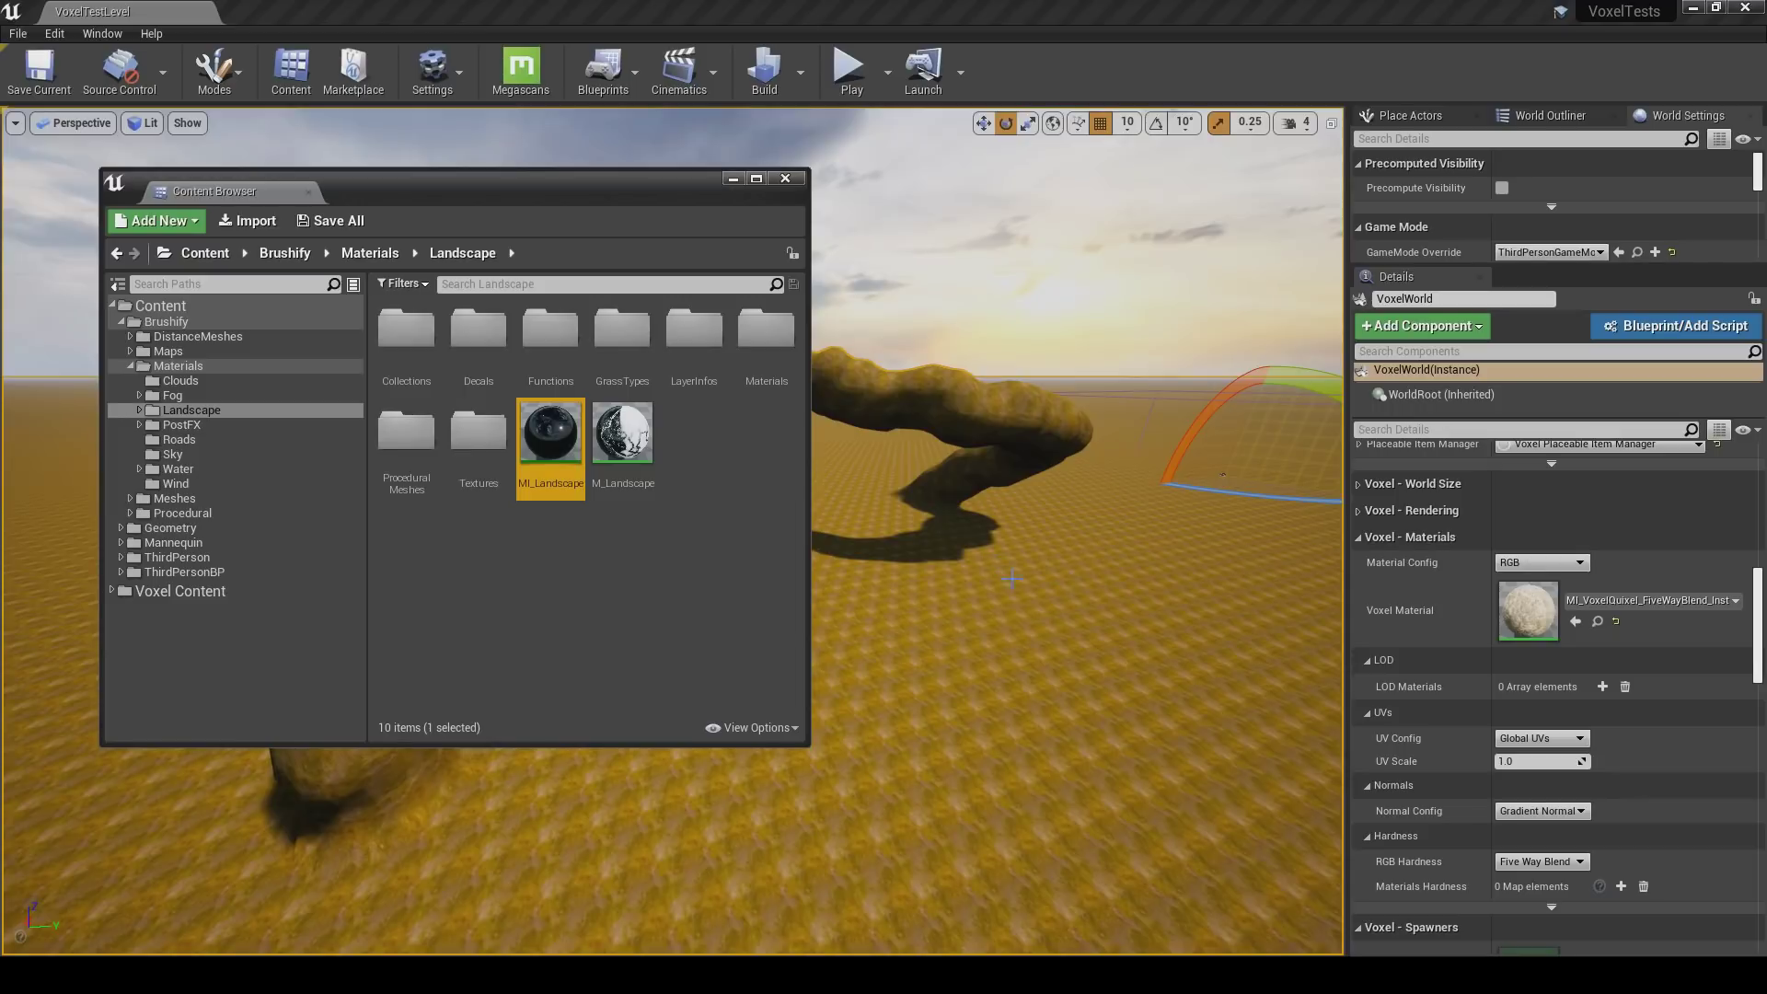
right_click_drag(951, 559, 902, 556)
left_click_drag(569, 463, 1535, 608)
right_click_drag(1190, 498, 987, 494)
right_click_drag(1001, 711, 1001, 711)
right_click_drag(1039, 603, 1097, 577)
right_click_drag(1056, 638, 989, 558)
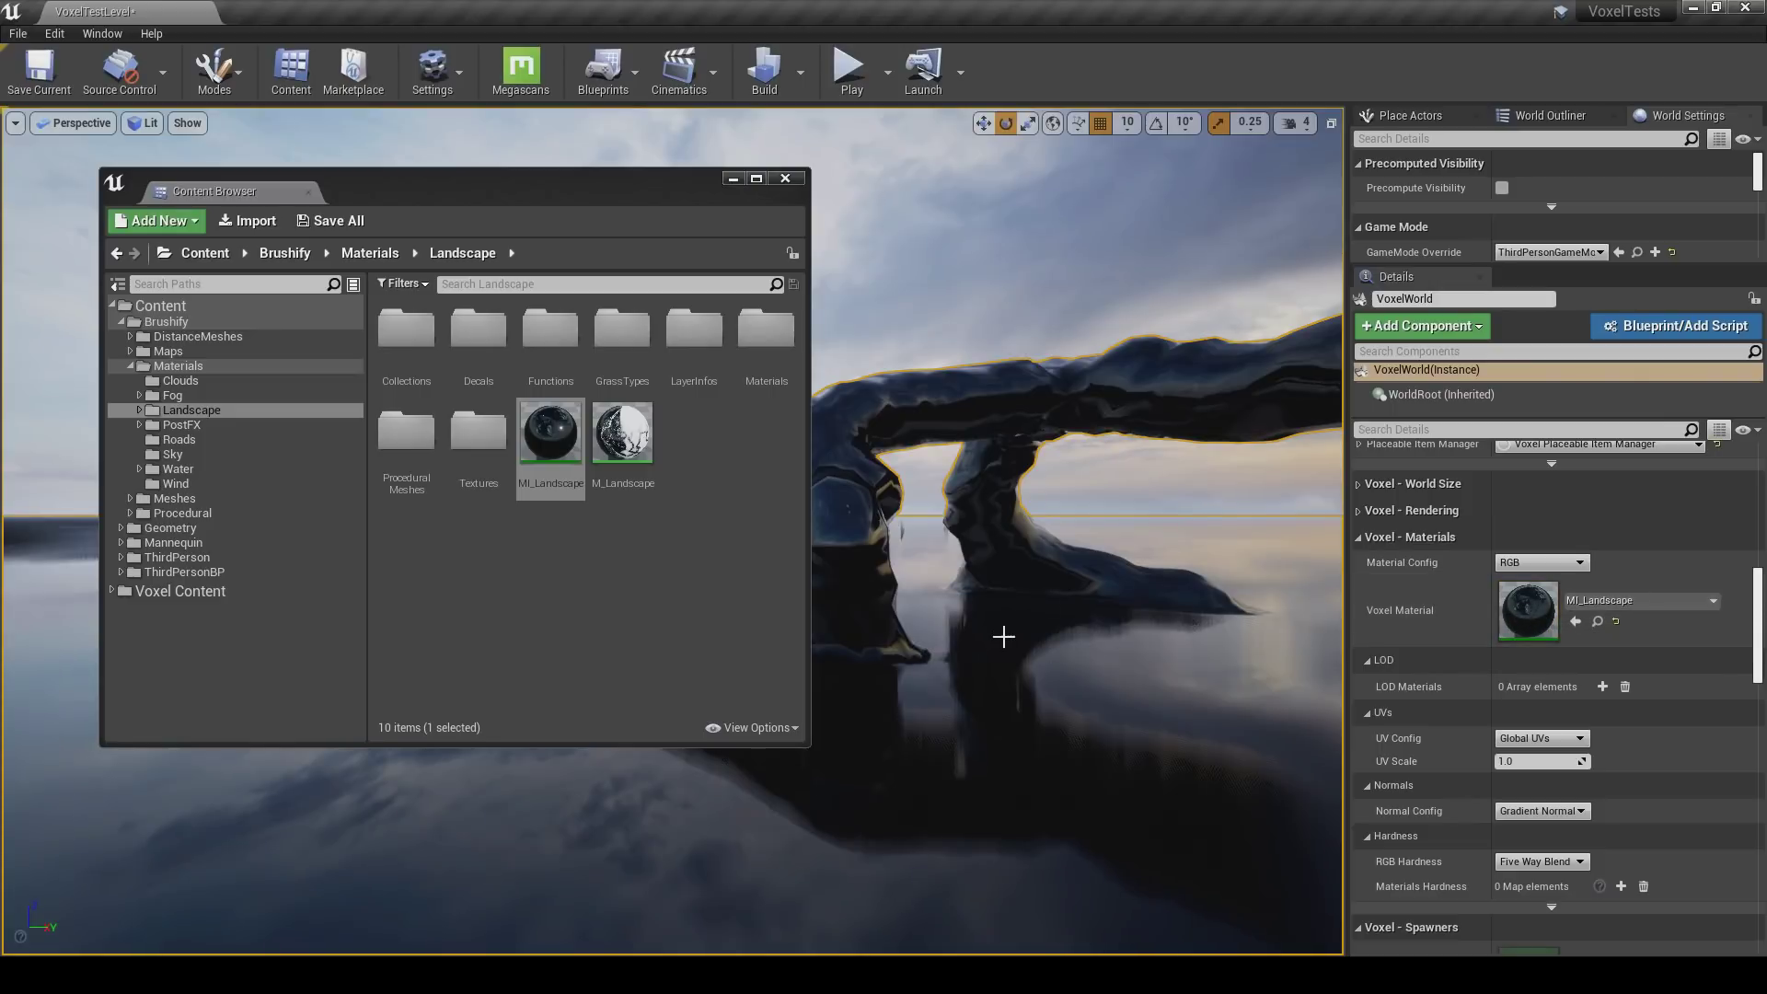
Create a Voxel Landscape Material Collection asset in the Landscape folder, keeping its default name.
right_click(705, 476)
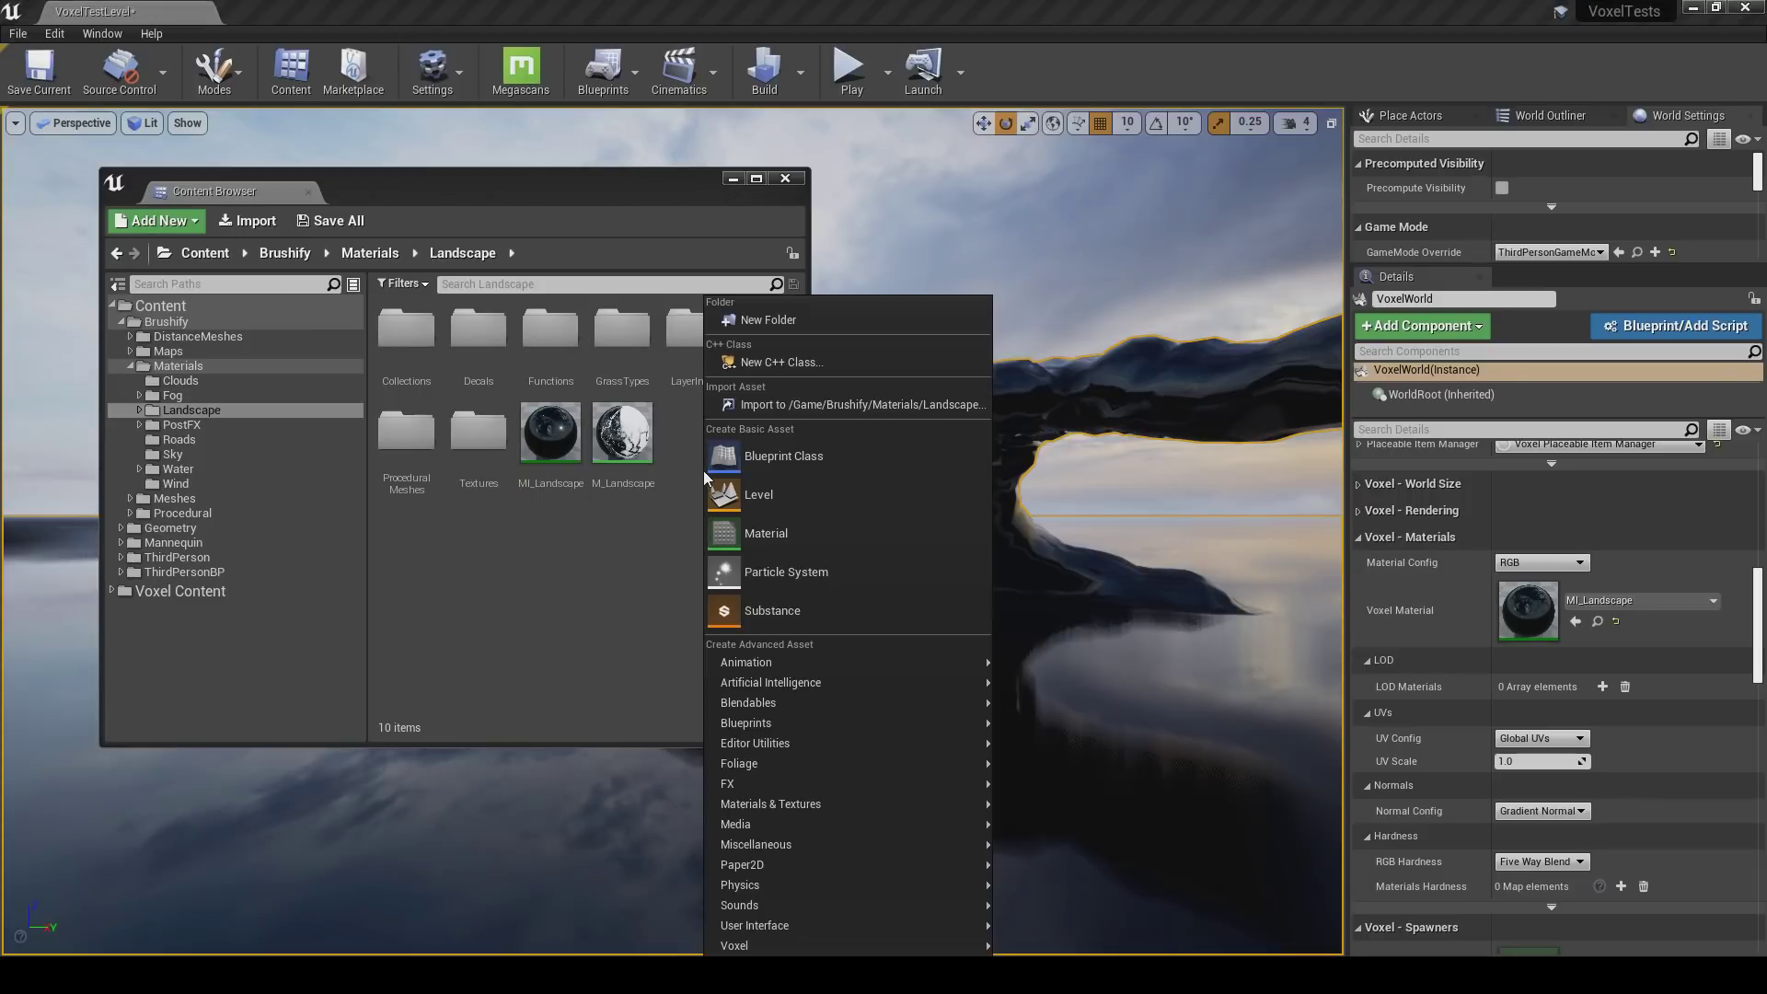
mouse_move(745, 946)
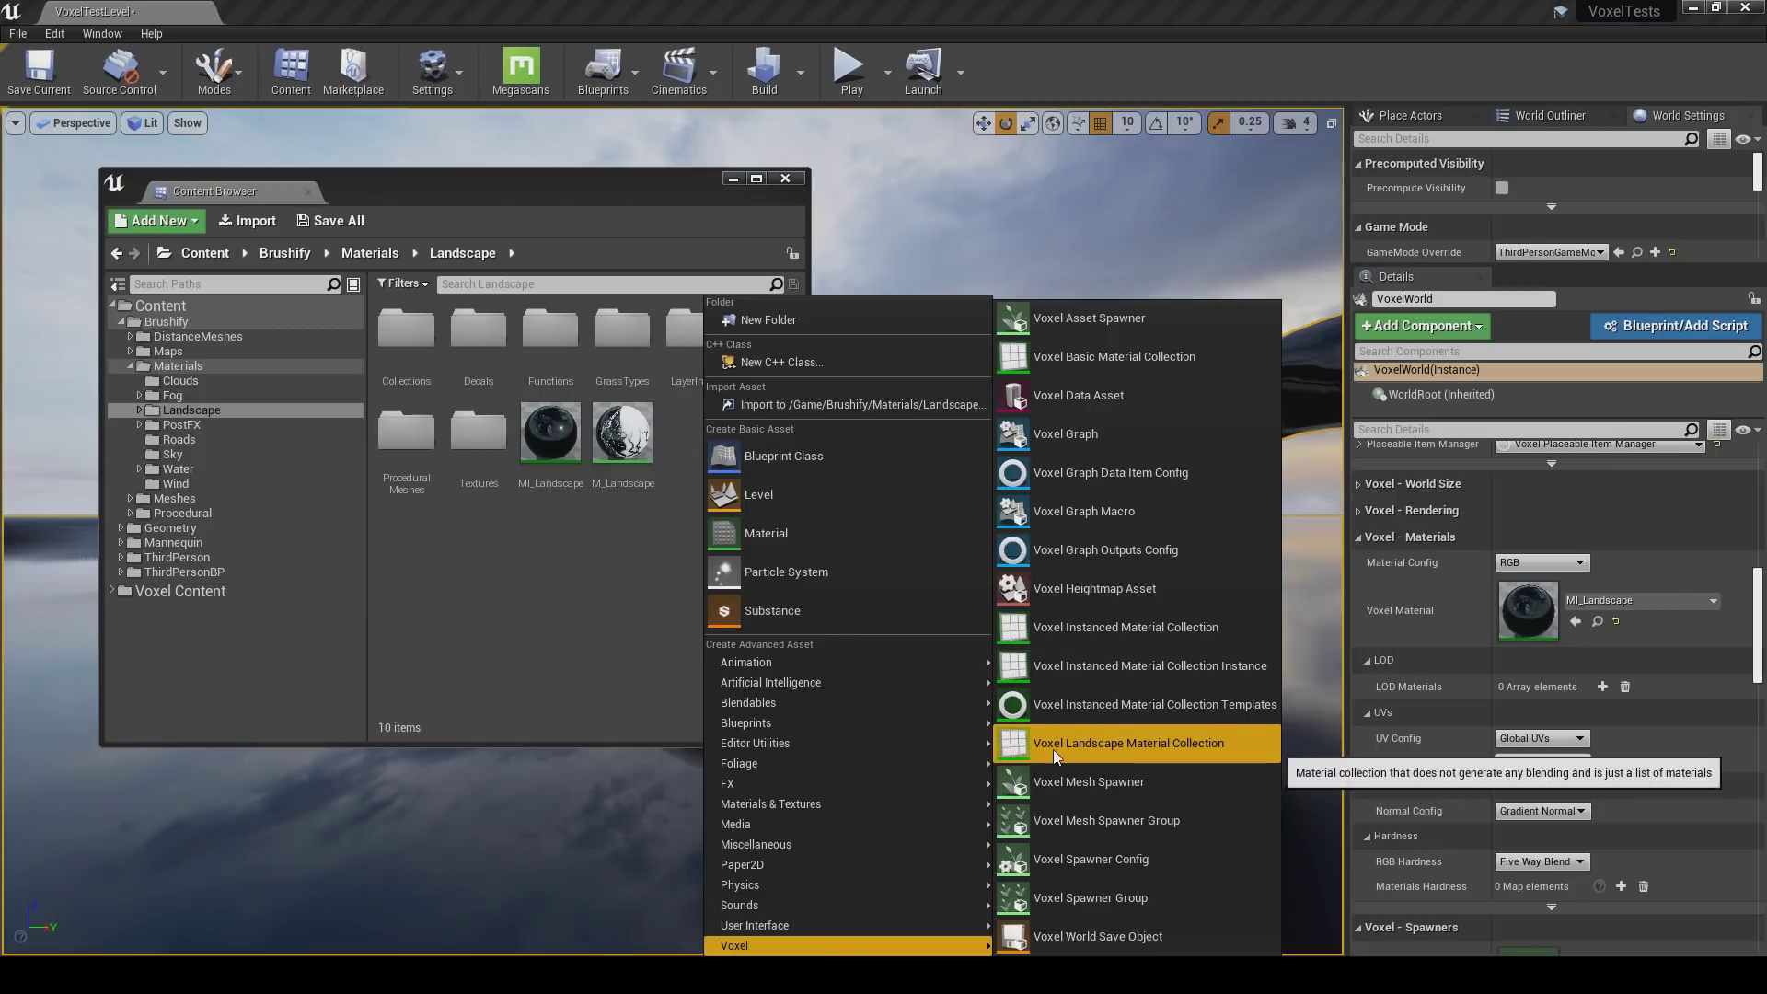
left_click(1192, 743)
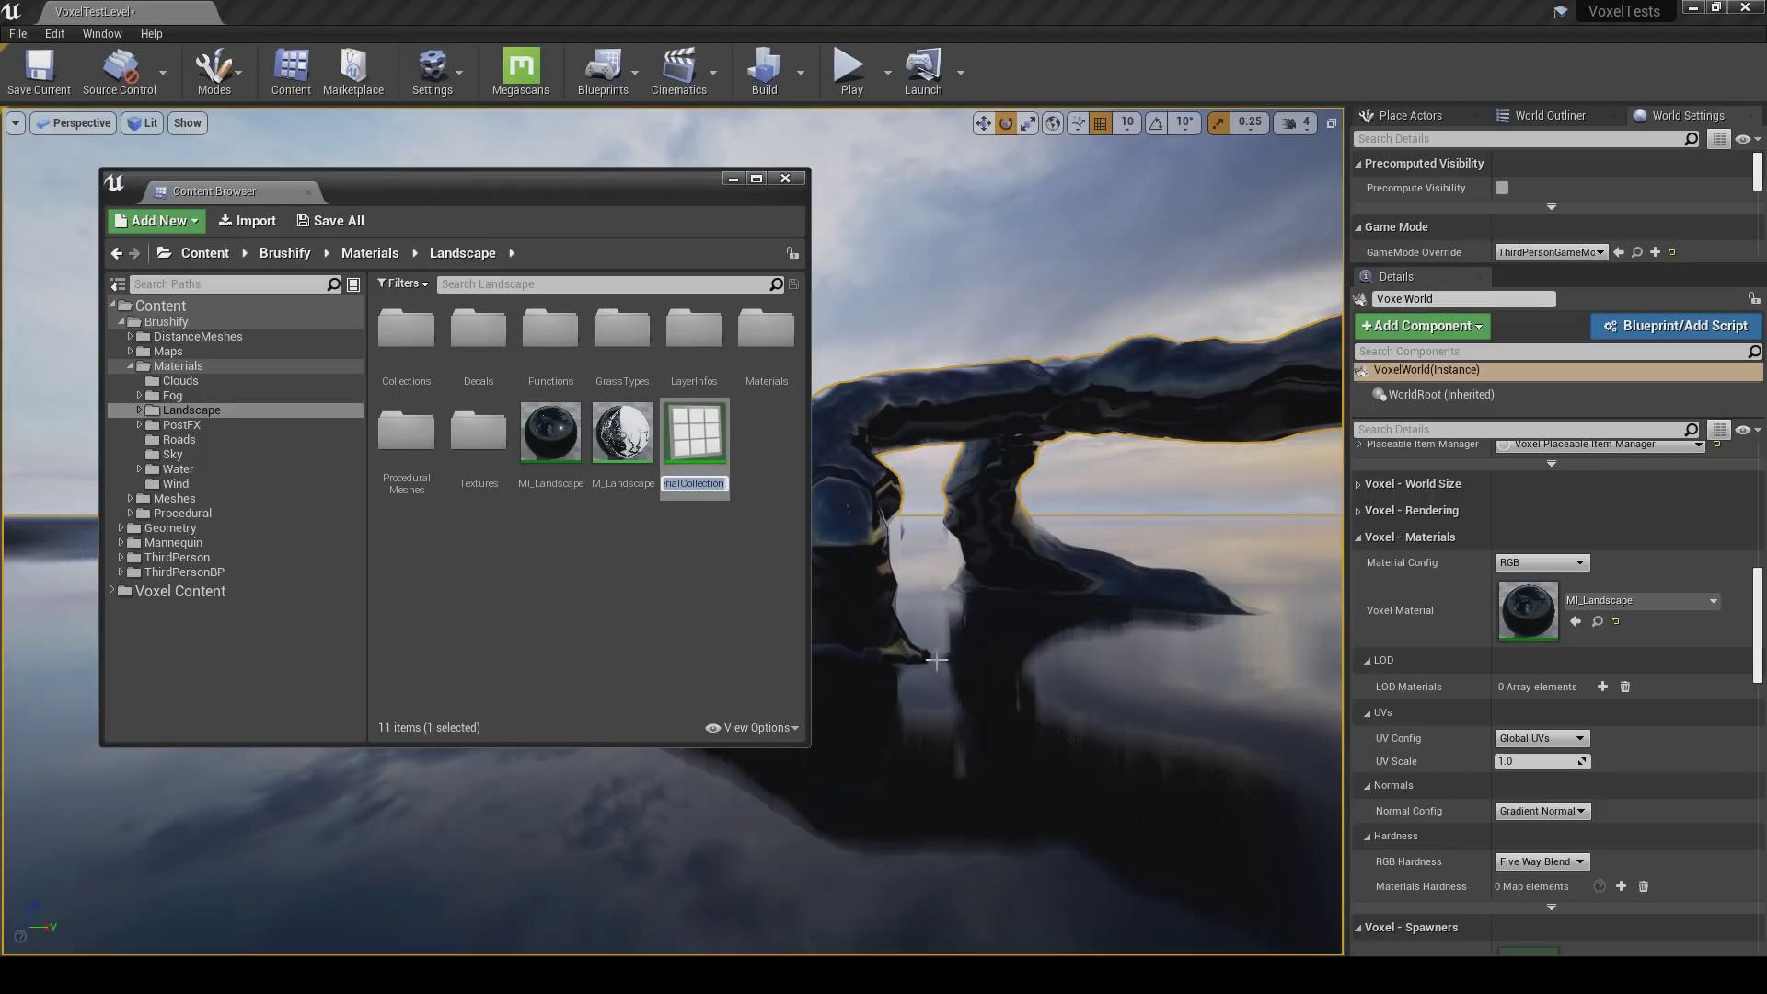
right_click(701, 473)
left_click(748, 559)
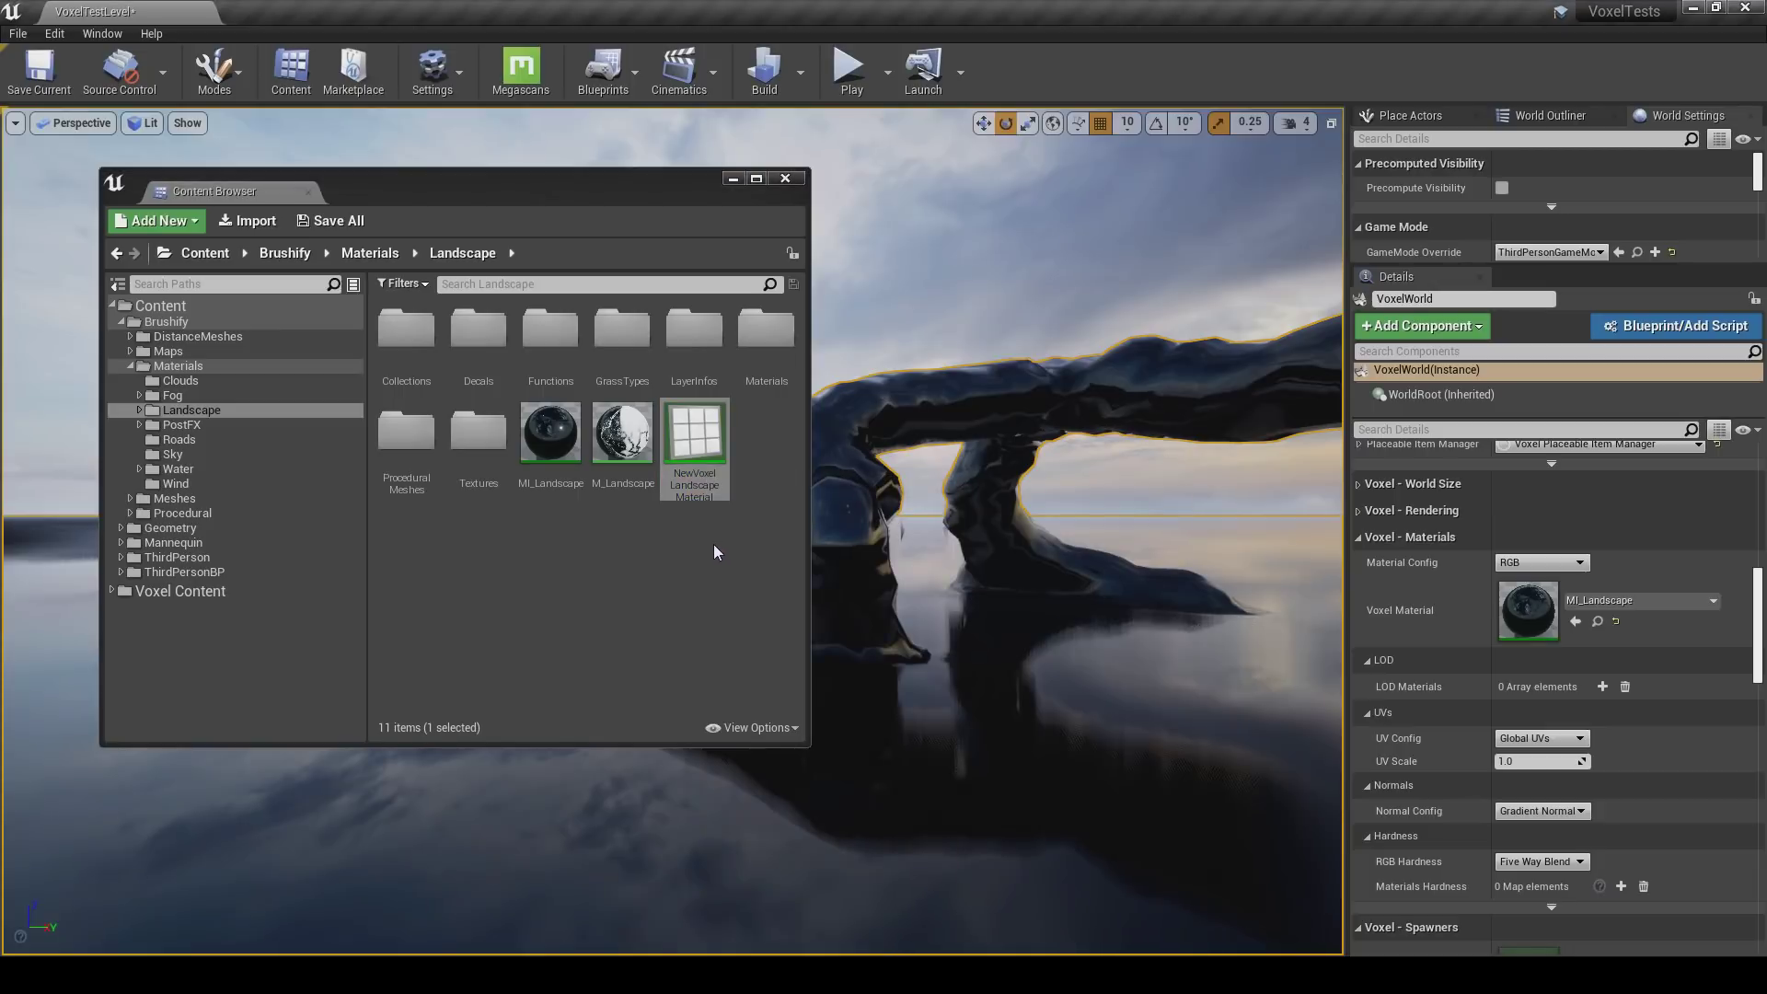
Open the new voxel landscape material collection, set its Material to MI_Landscape, and save it.
double_click(699, 458)
left_click_drag(1493, 174, 1133, 158)
left_click_drag(552, 433, 1083, 398)
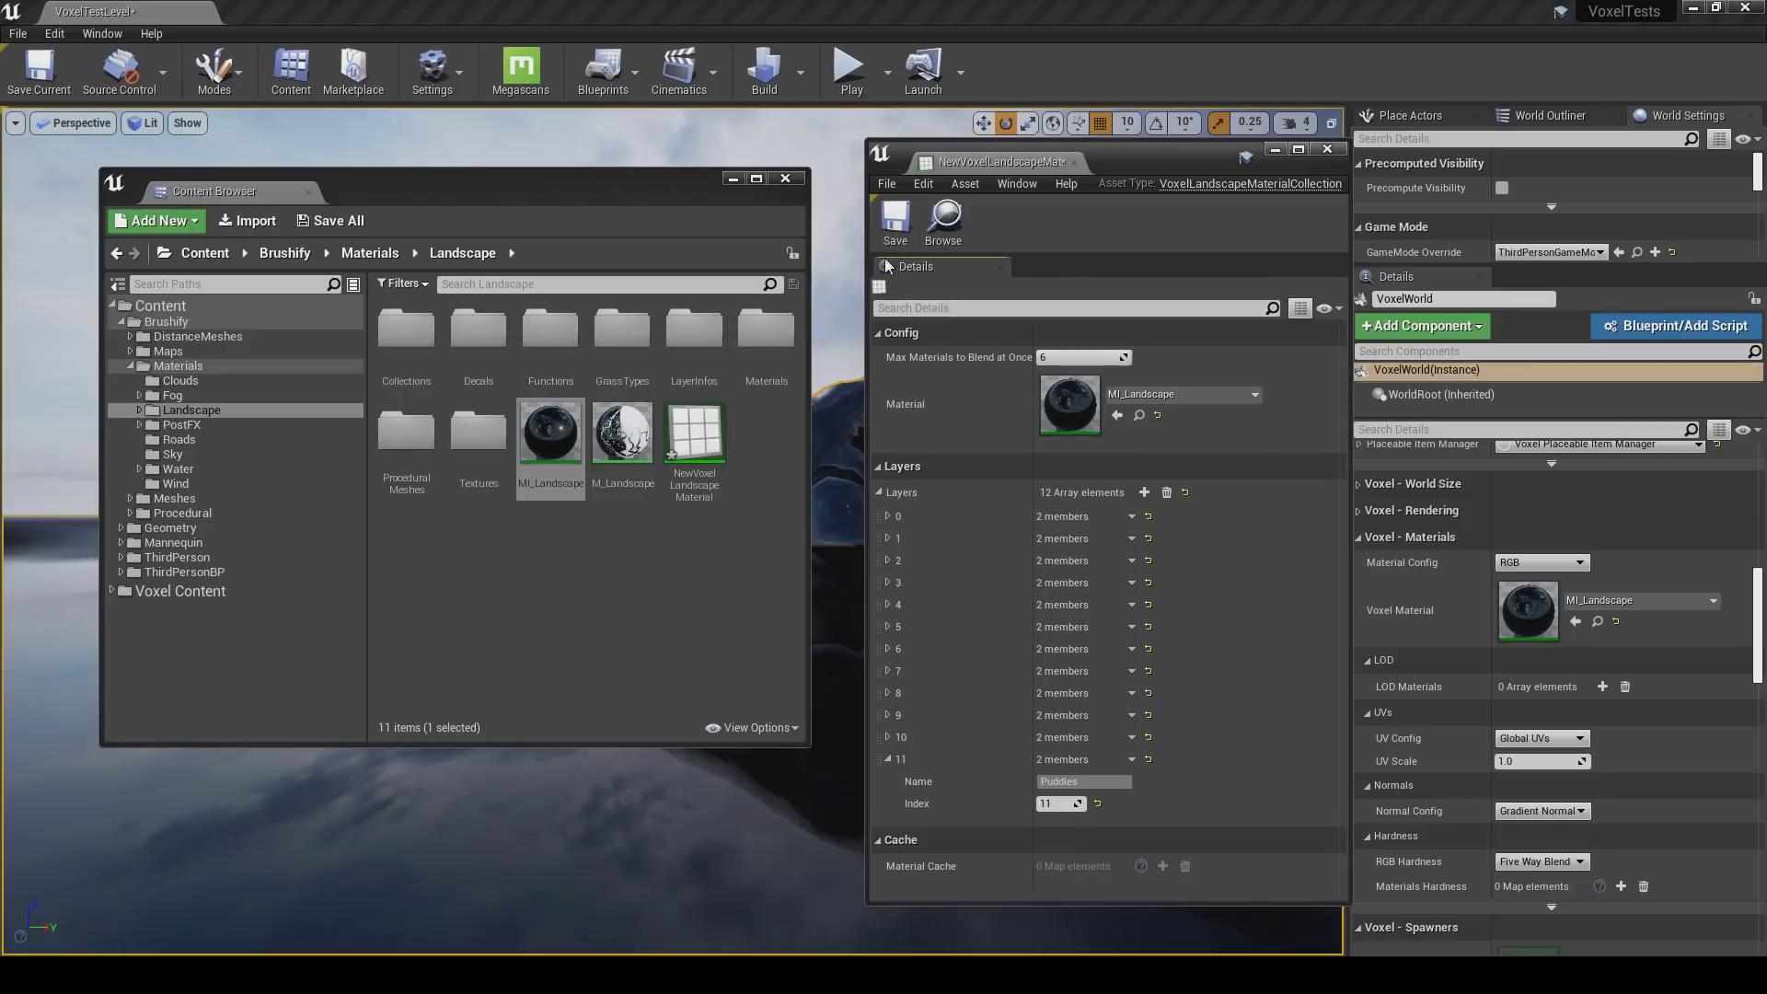
left_click(893, 232)
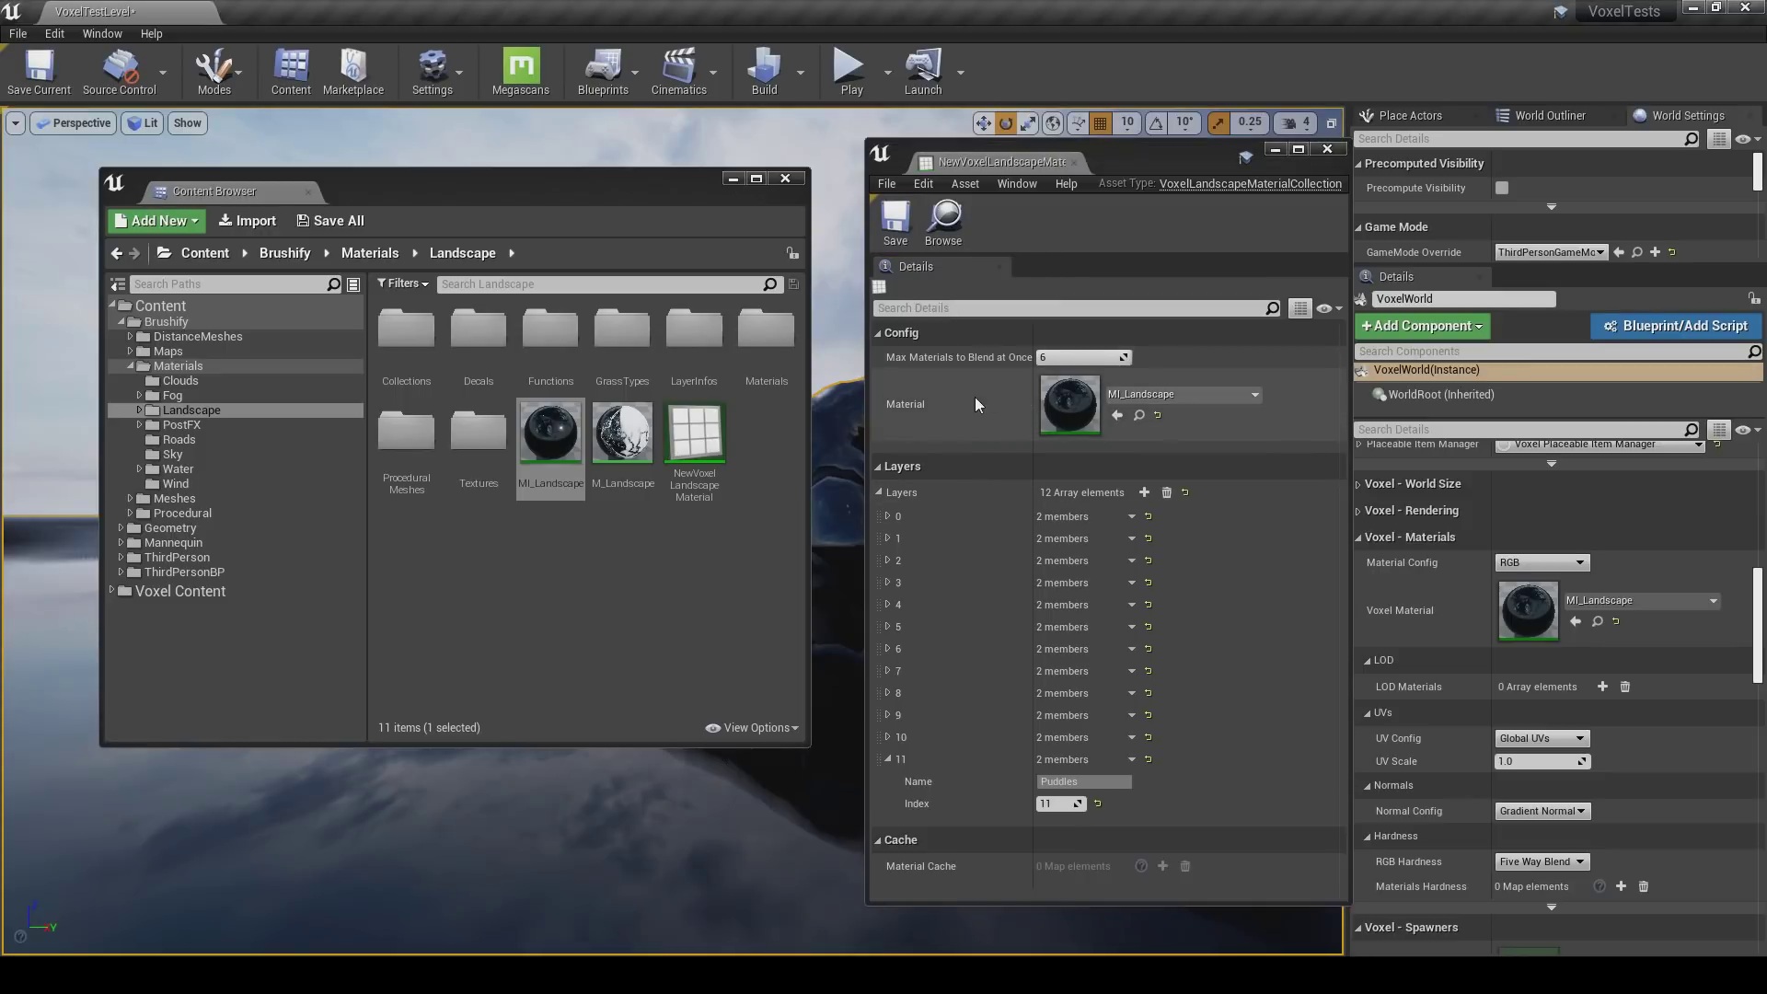
Expand the collection's layer entries 0 to 7 and examine each layer's name and index.
left_click(887, 515)
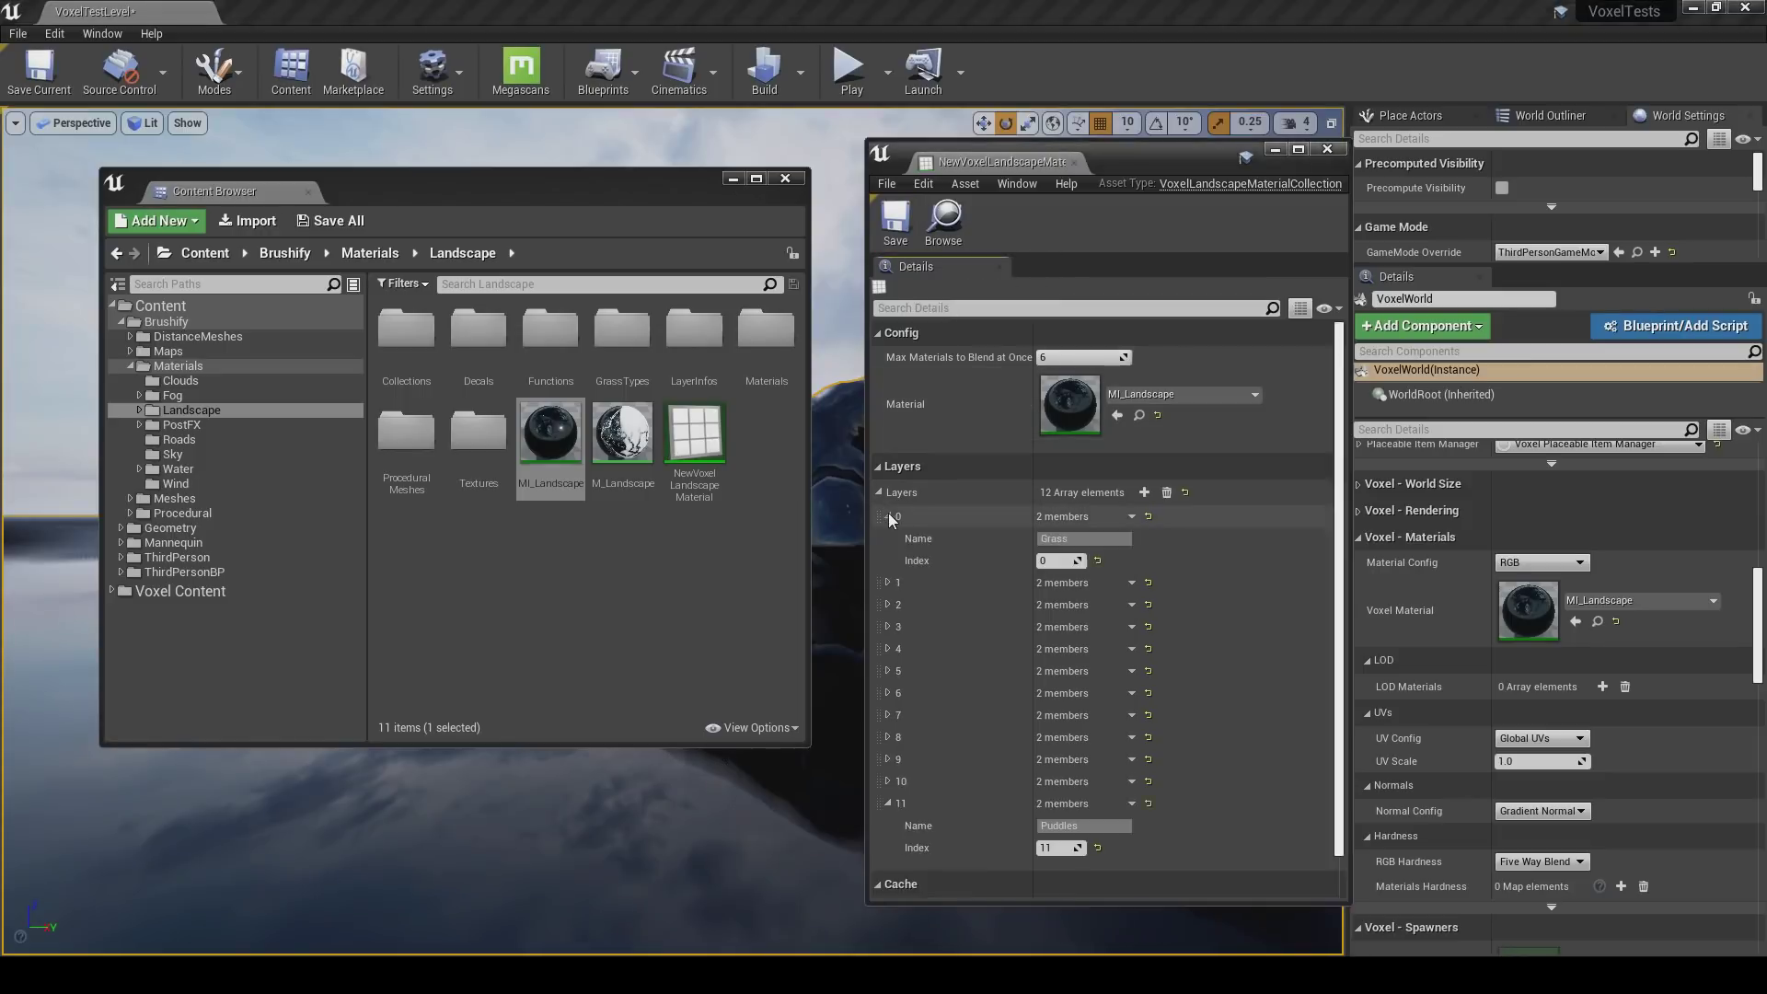
left_click(887, 515)
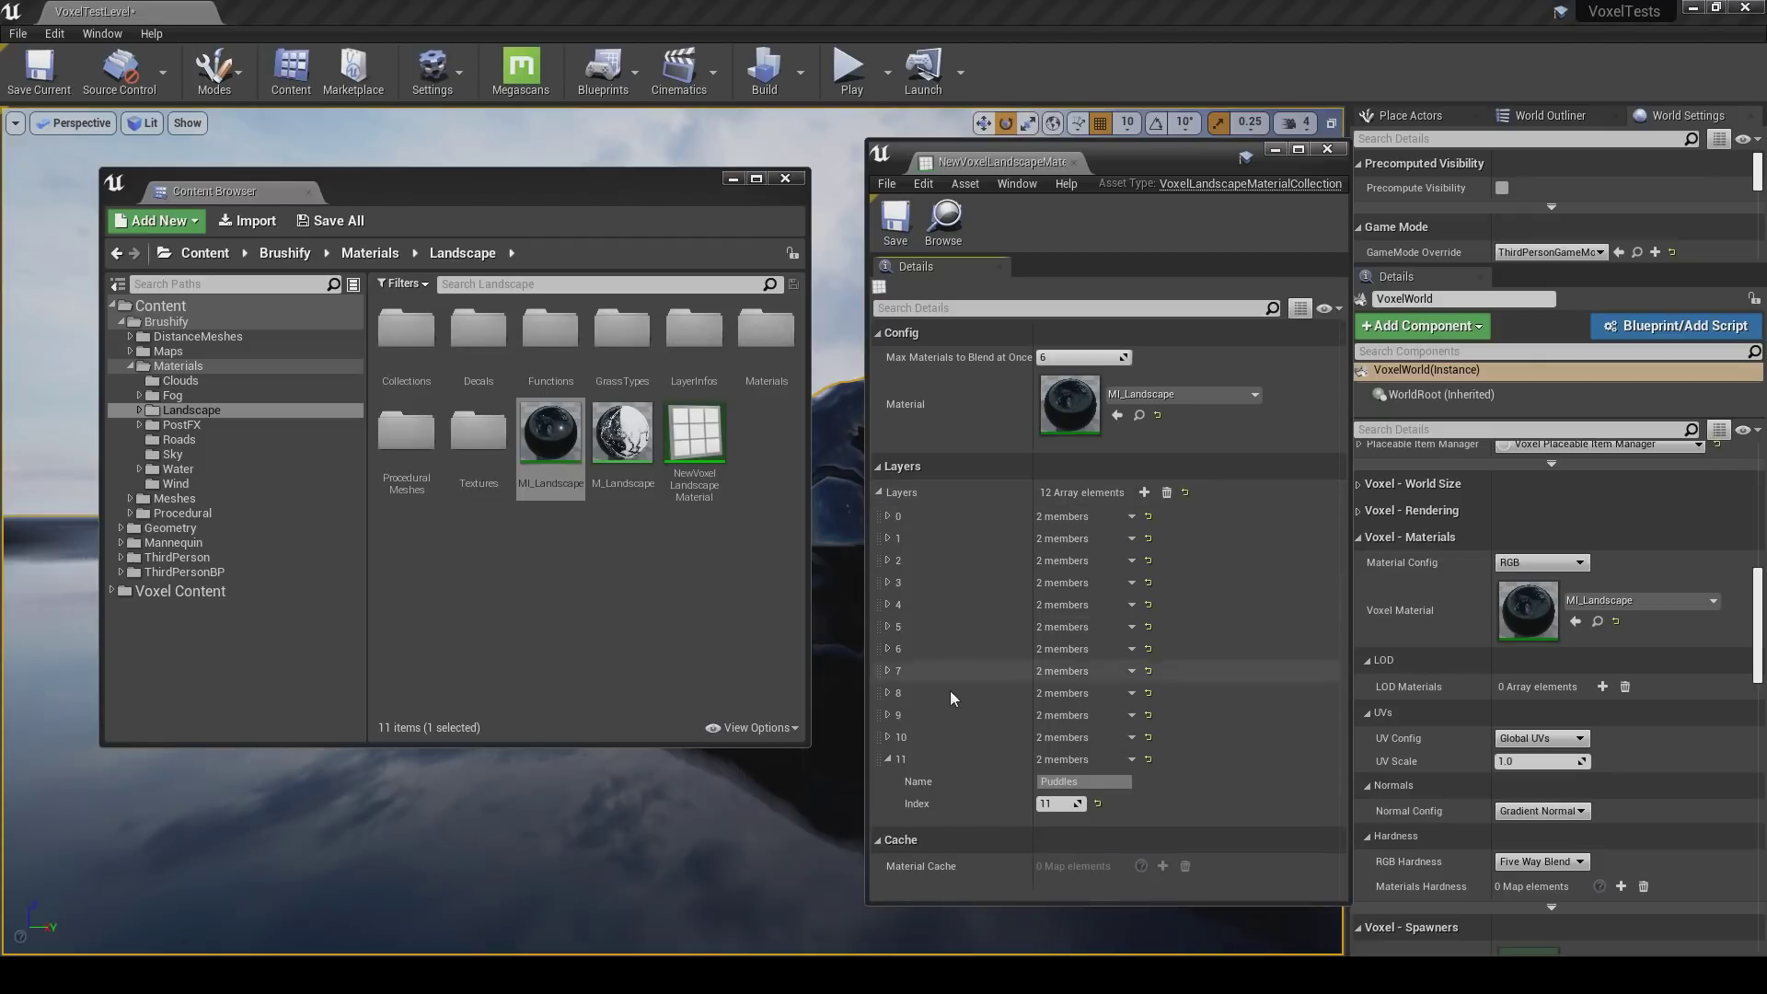
left_click(887, 517)
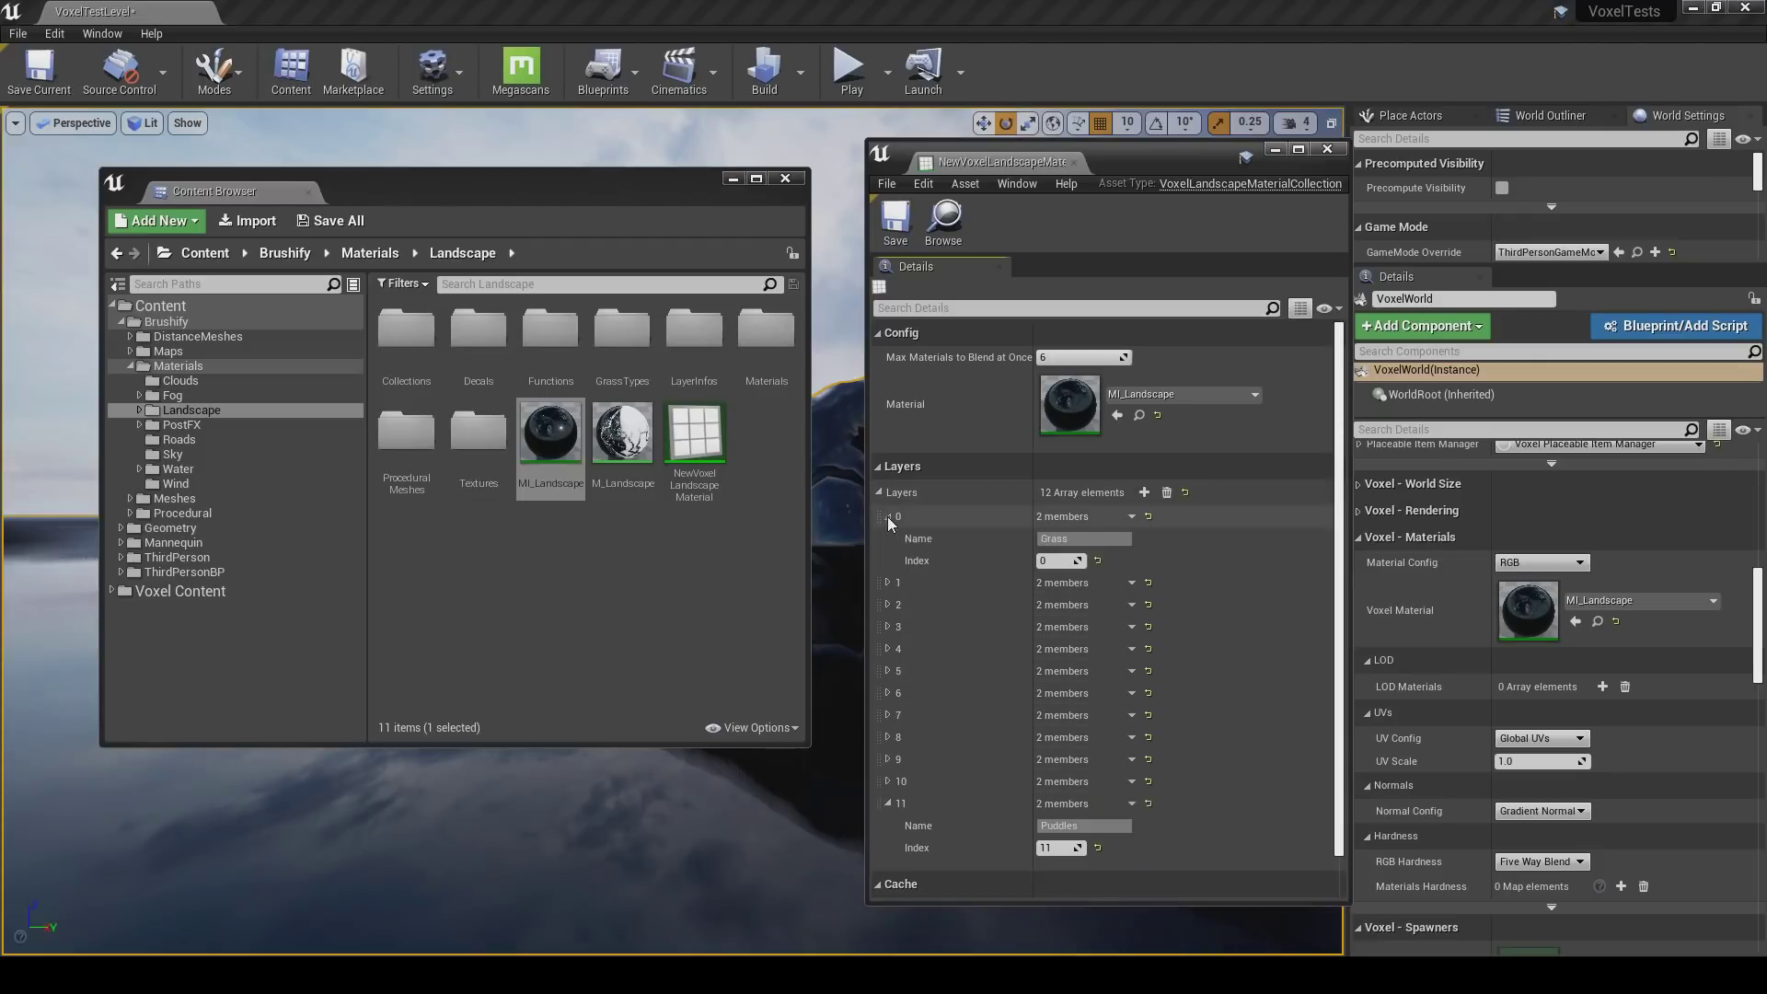
left_click(887, 583)
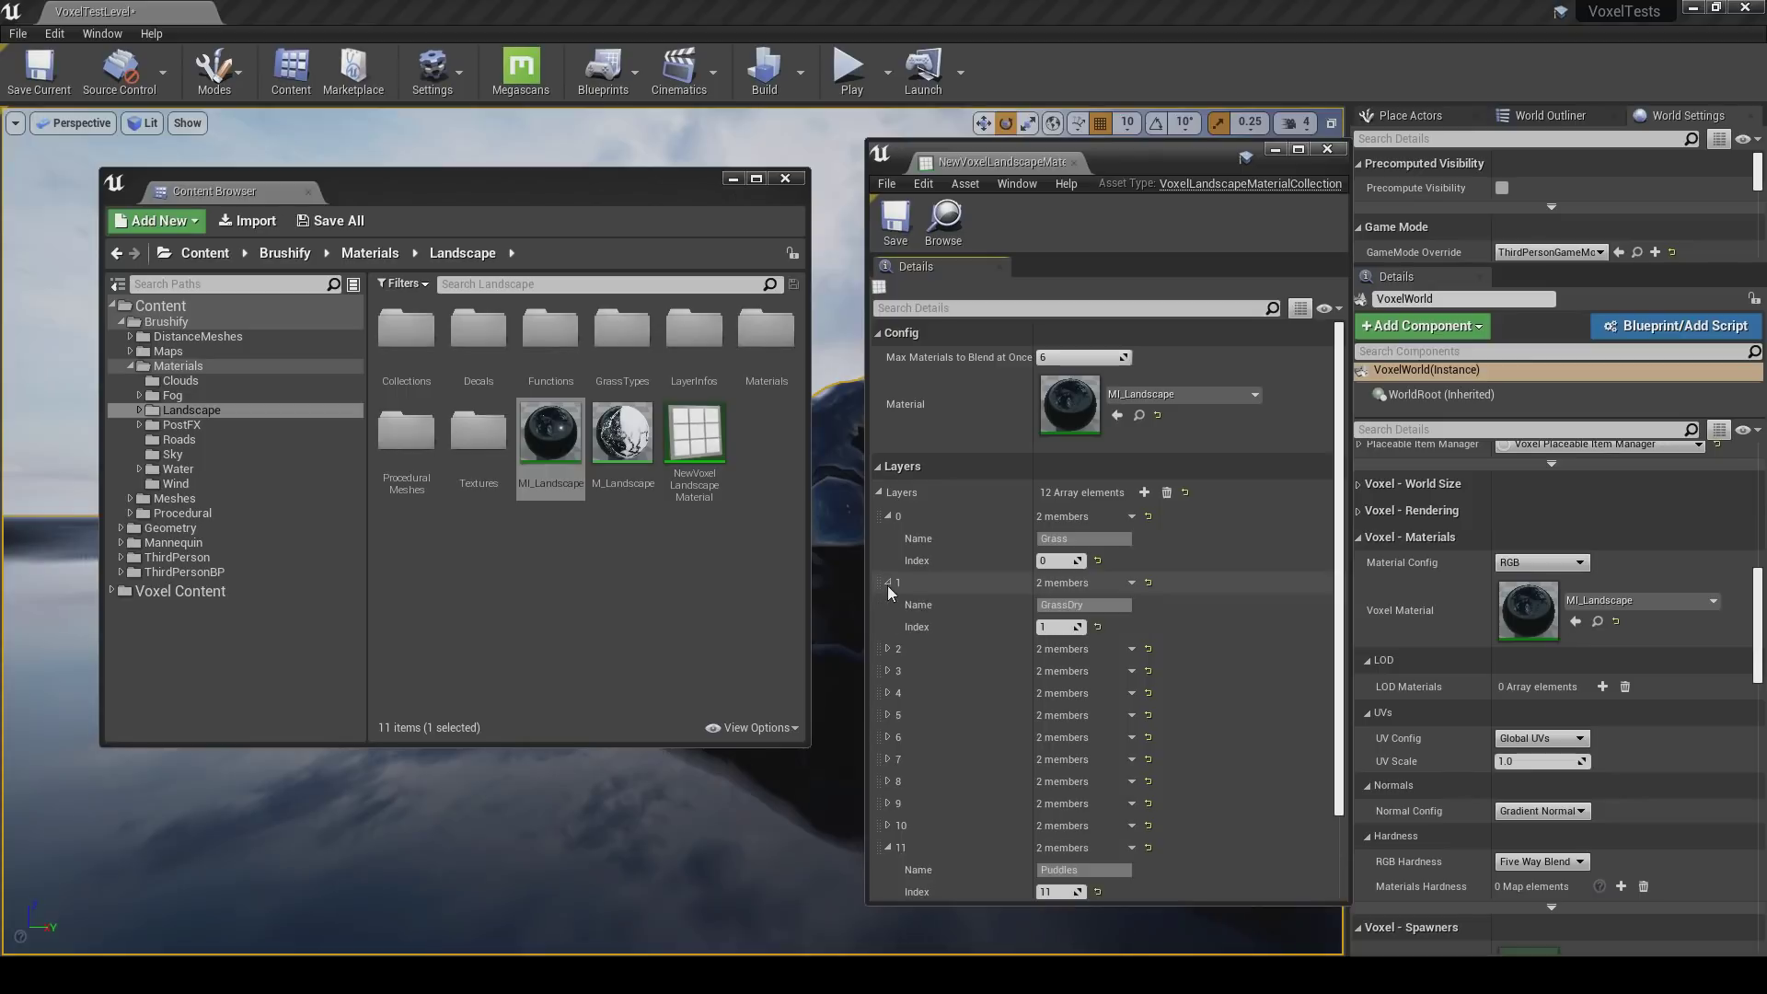
left_click(887, 649)
left_click(888, 715)
left_click(887, 781)
scroll(944, 723, "down", 2)
scroll(1047, 519, "down", 4)
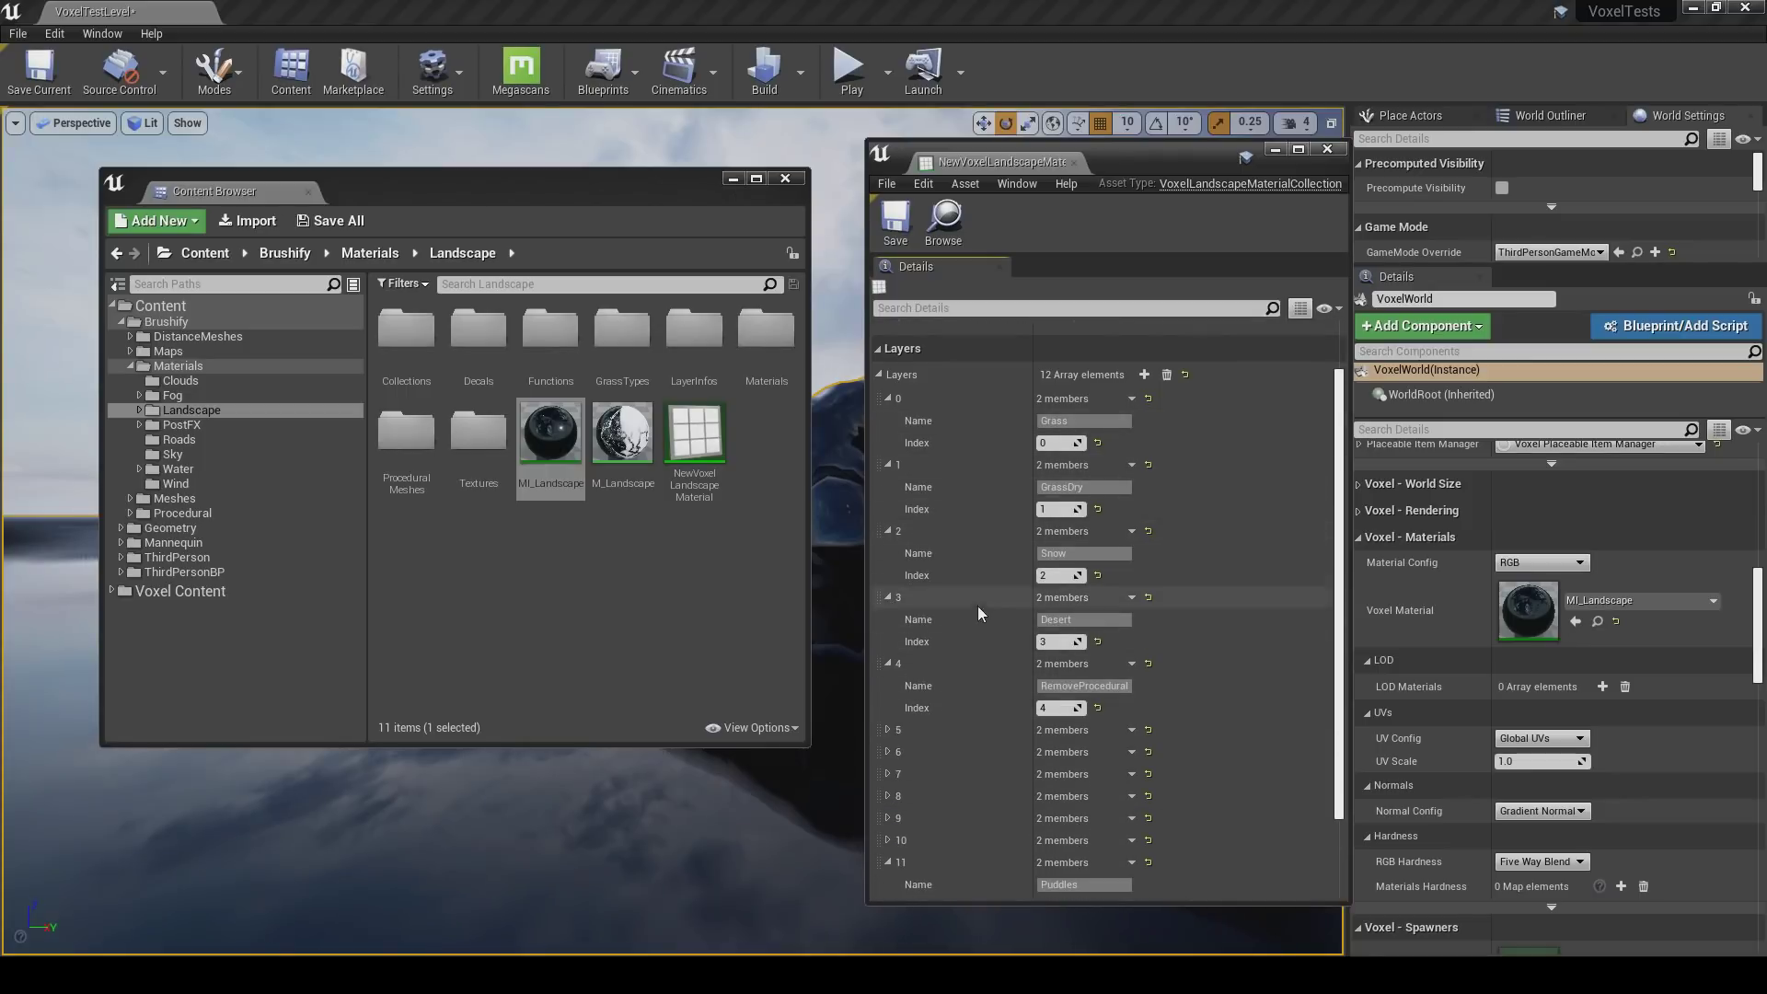
left_click(887, 635)
scroll(889, 644, "down", 1)
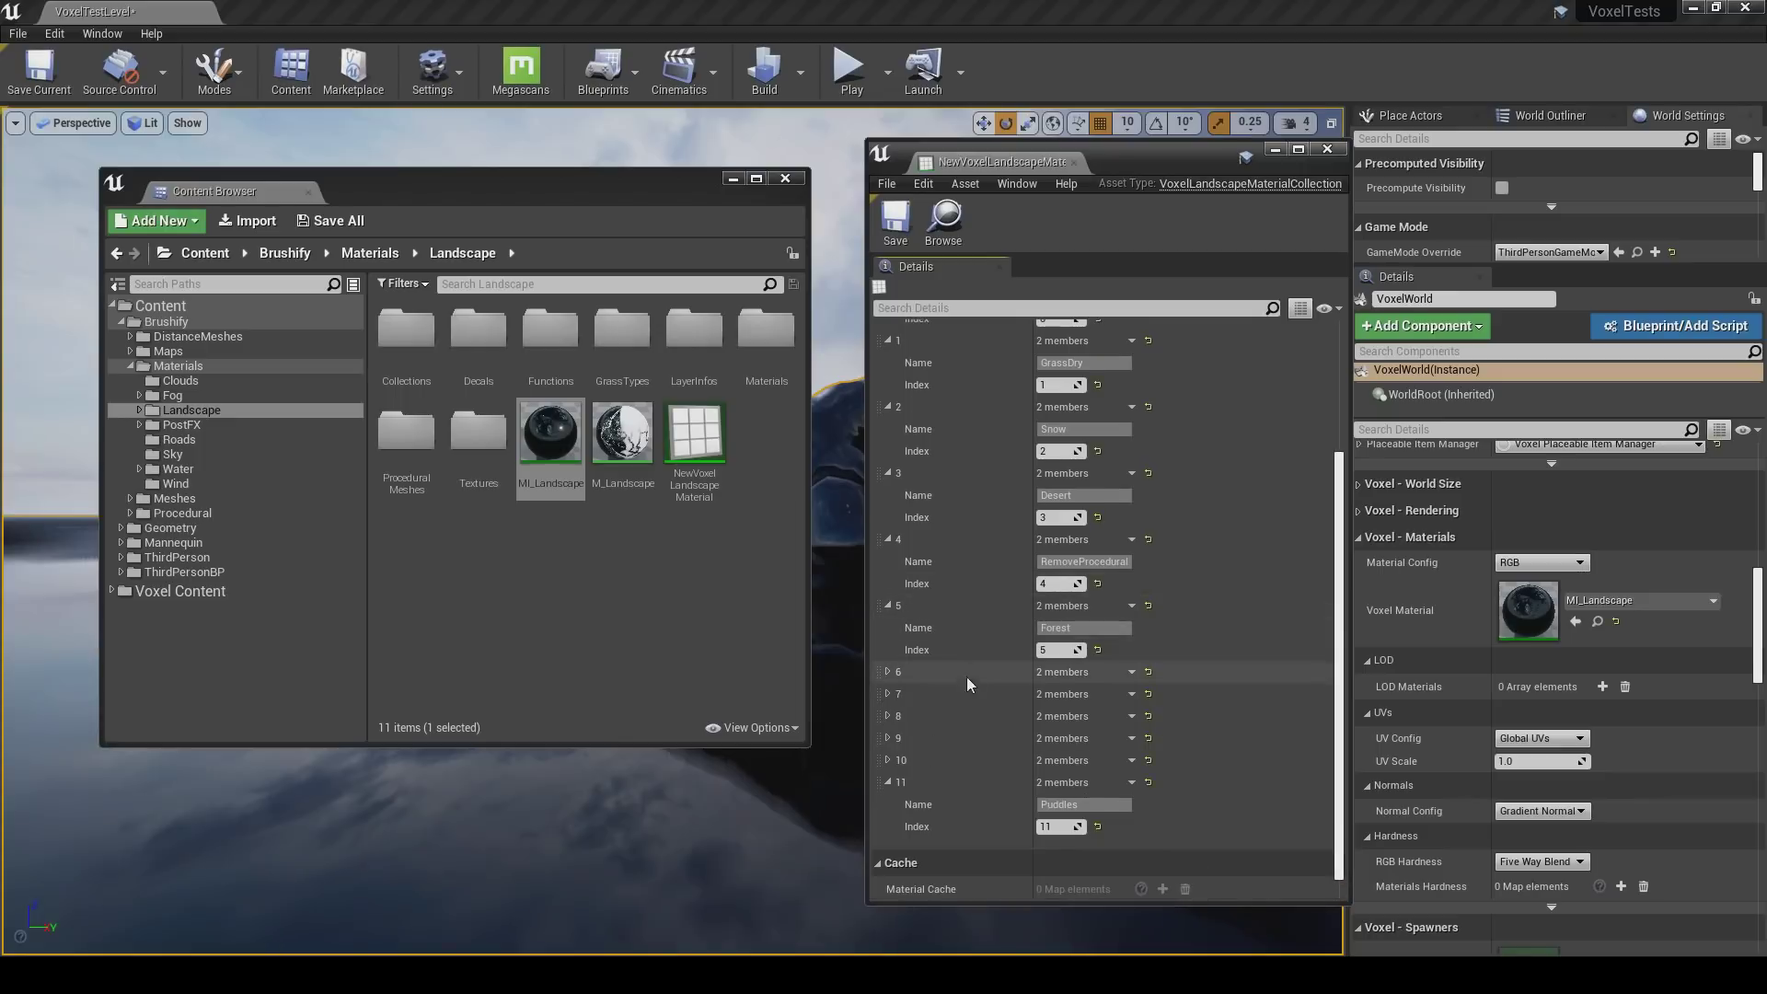
left_click(888, 671)
left_click(889, 737)
scroll(970, 515, "up", 4)
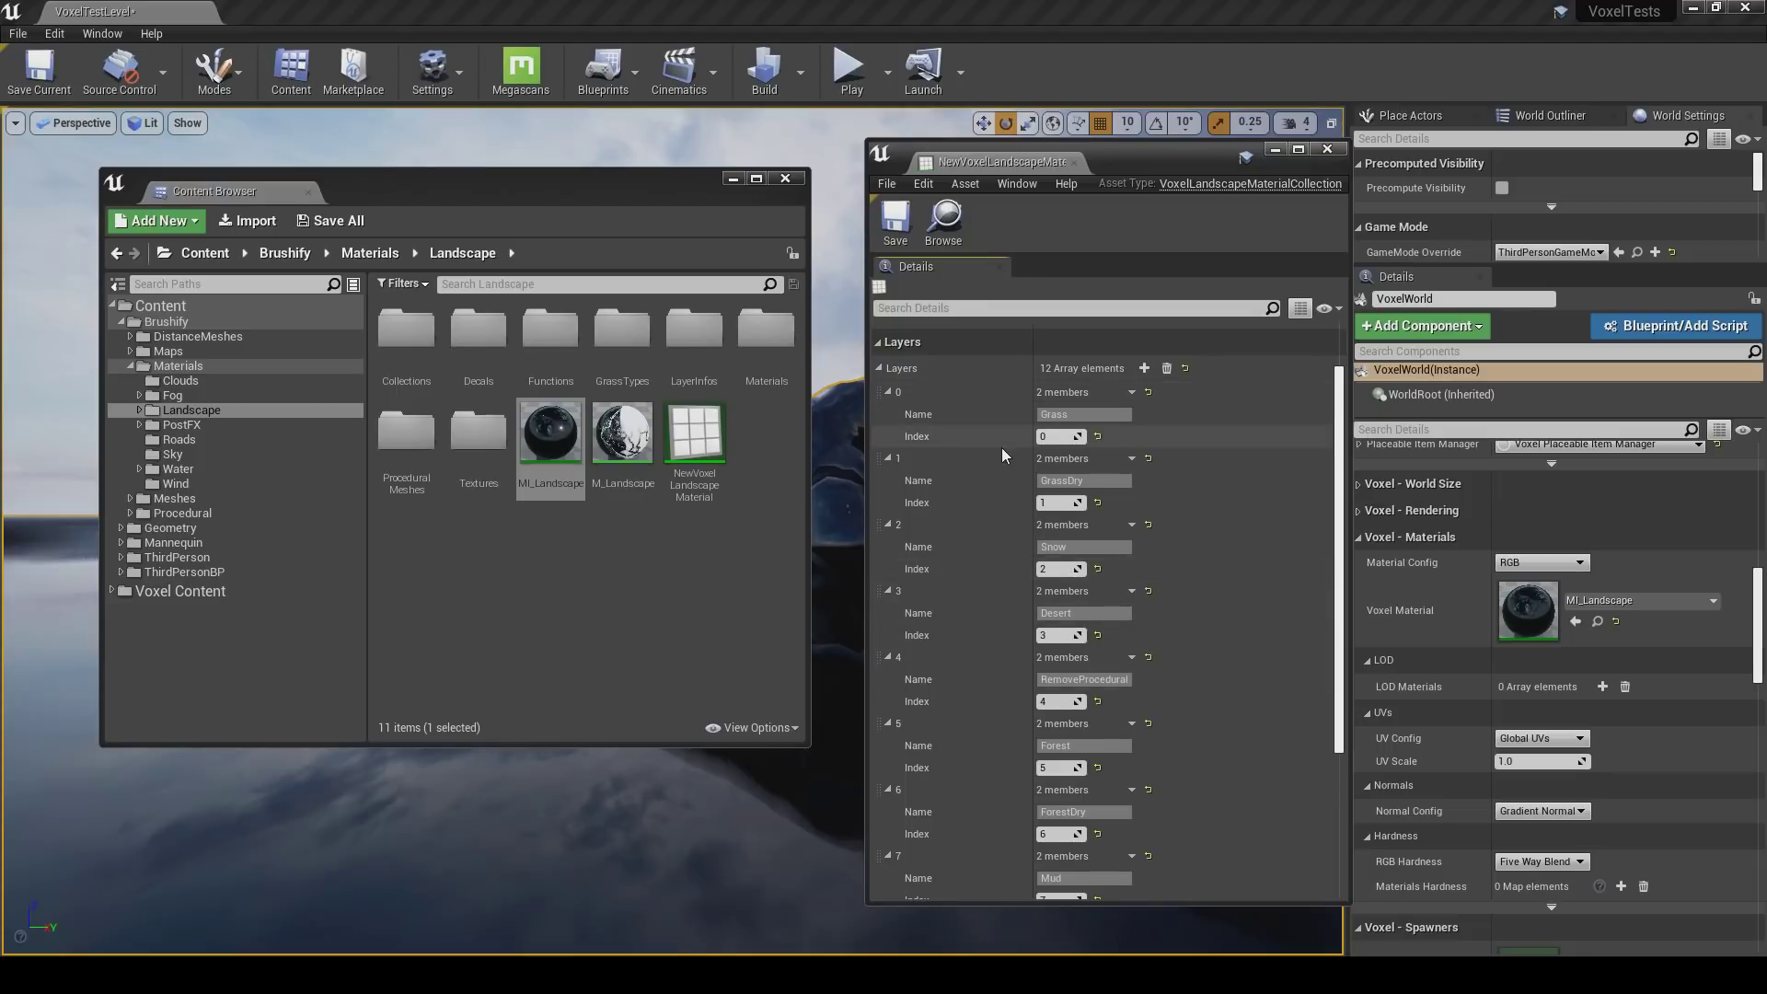
Save the voxel landscape material collection again and close its editor.
left_click(897, 225)
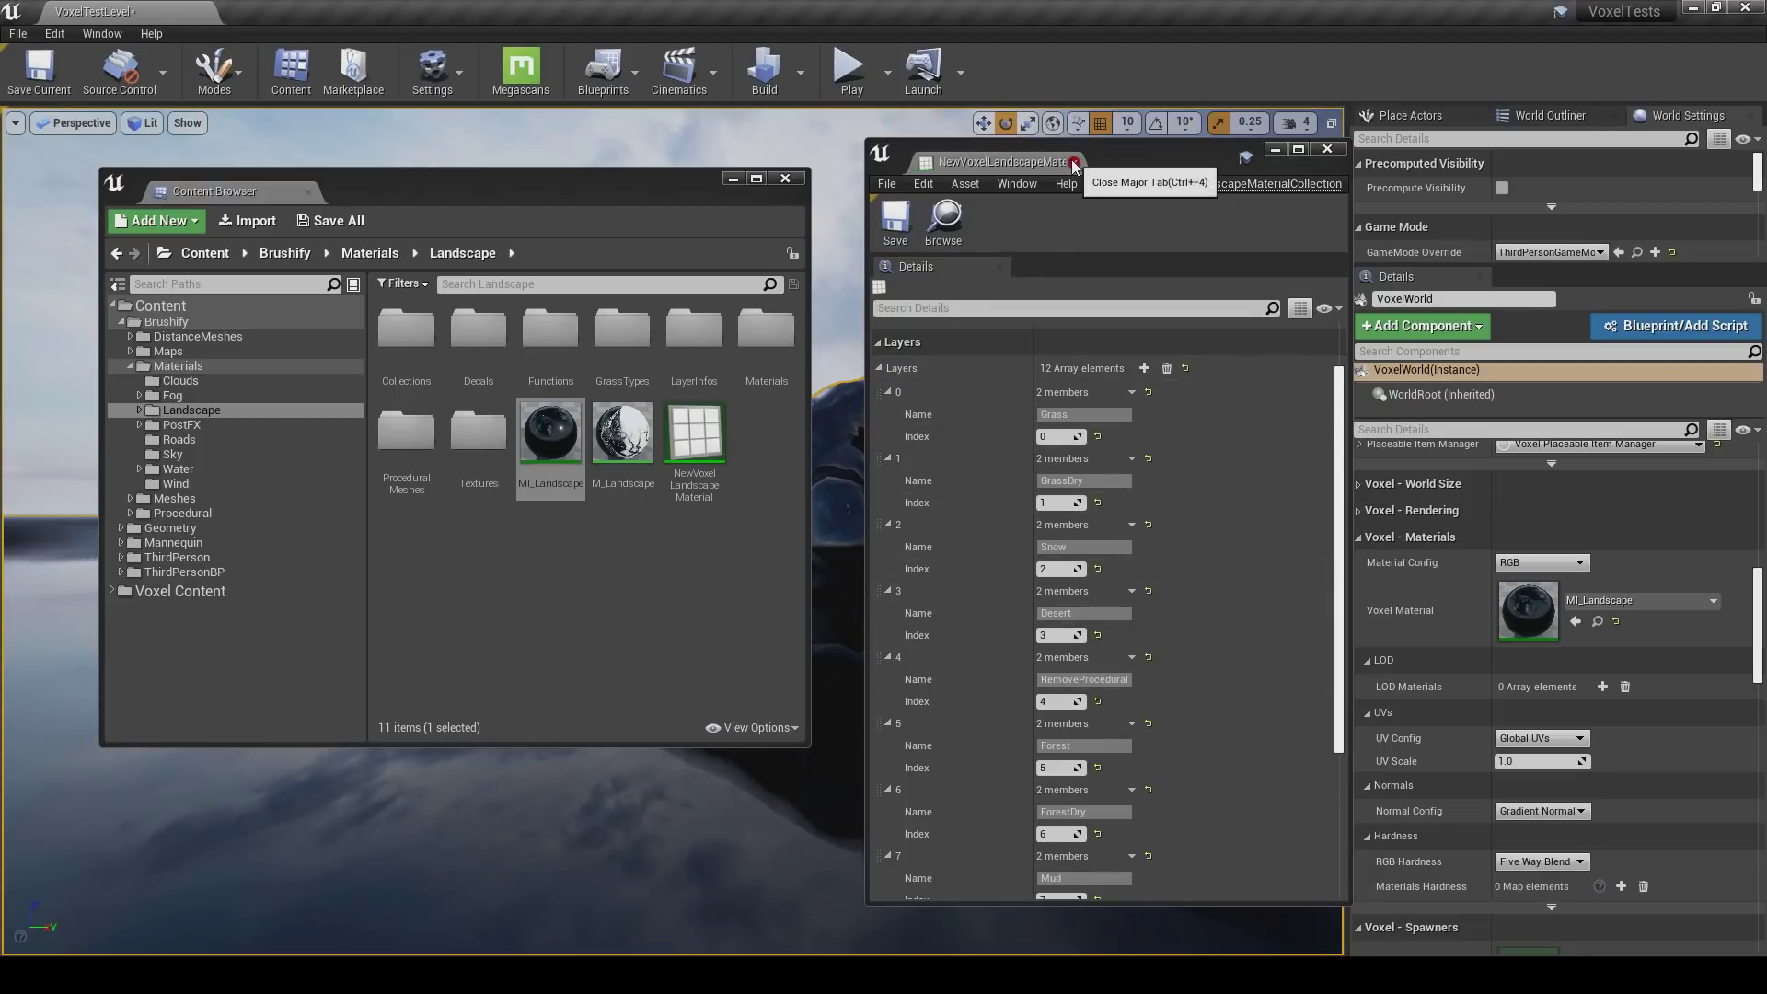
left_click(1074, 164)
left_click(732, 544)
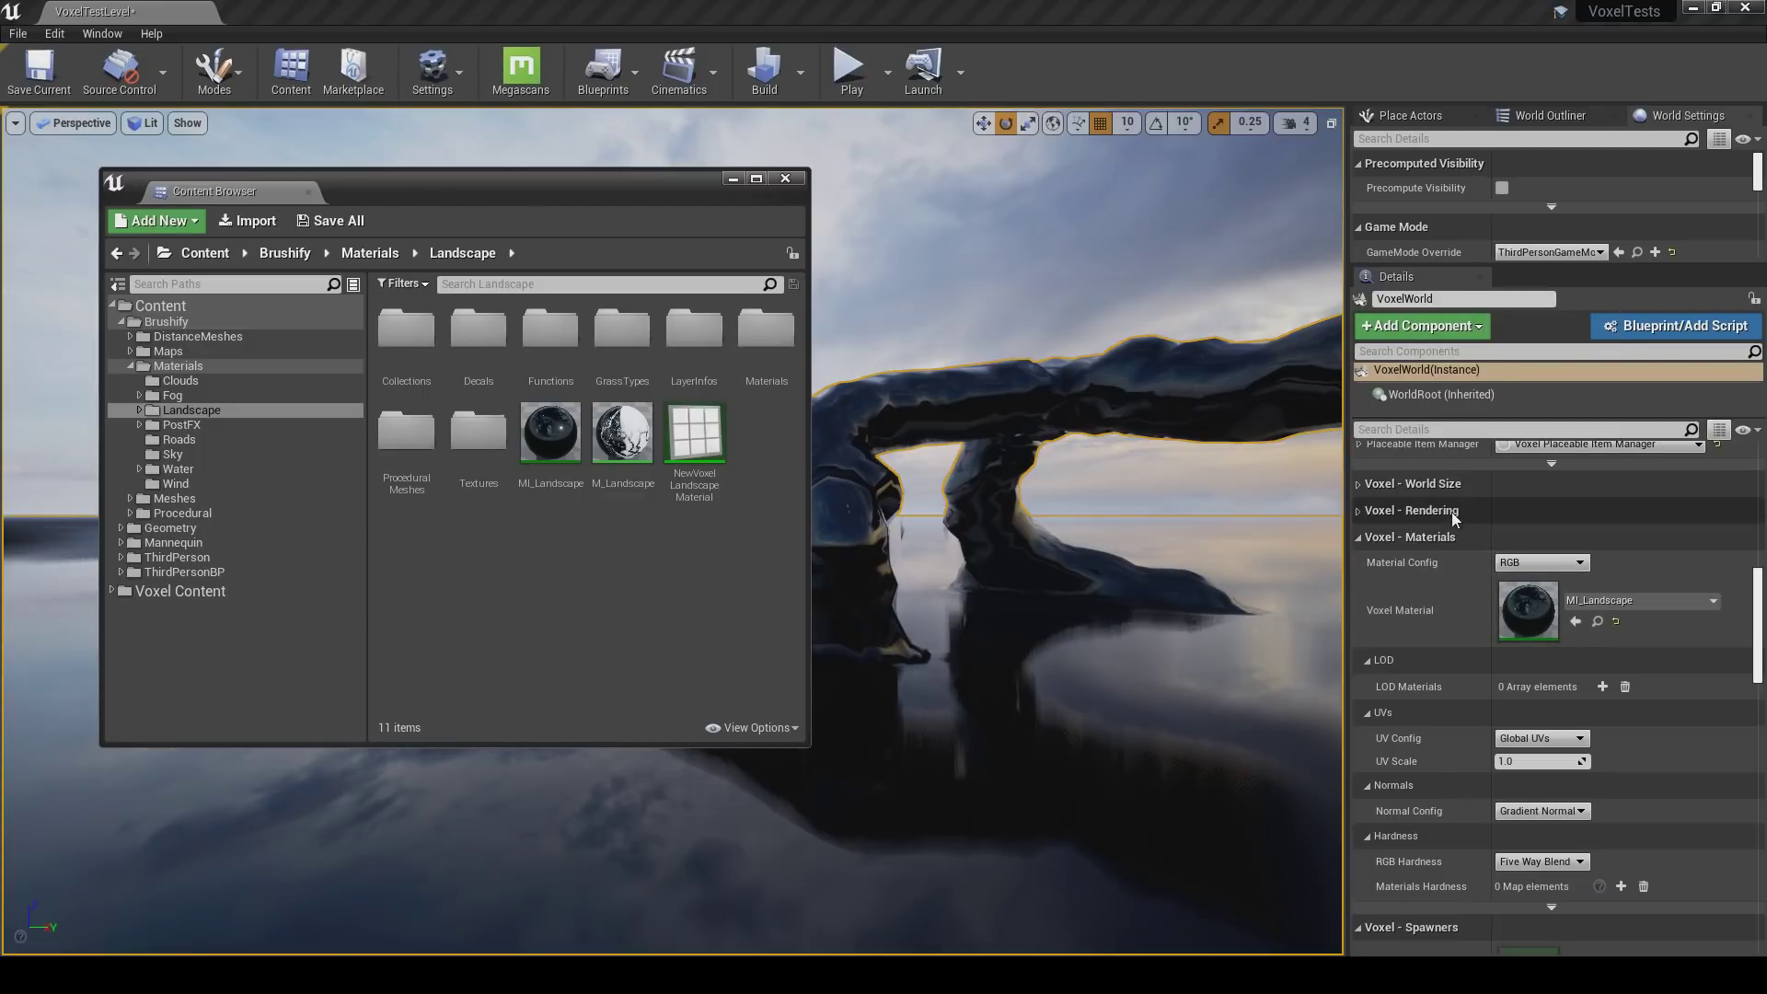
Set the Voxel World's Material Config to Multi Index and look over the arch.
left_click(1529, 563)
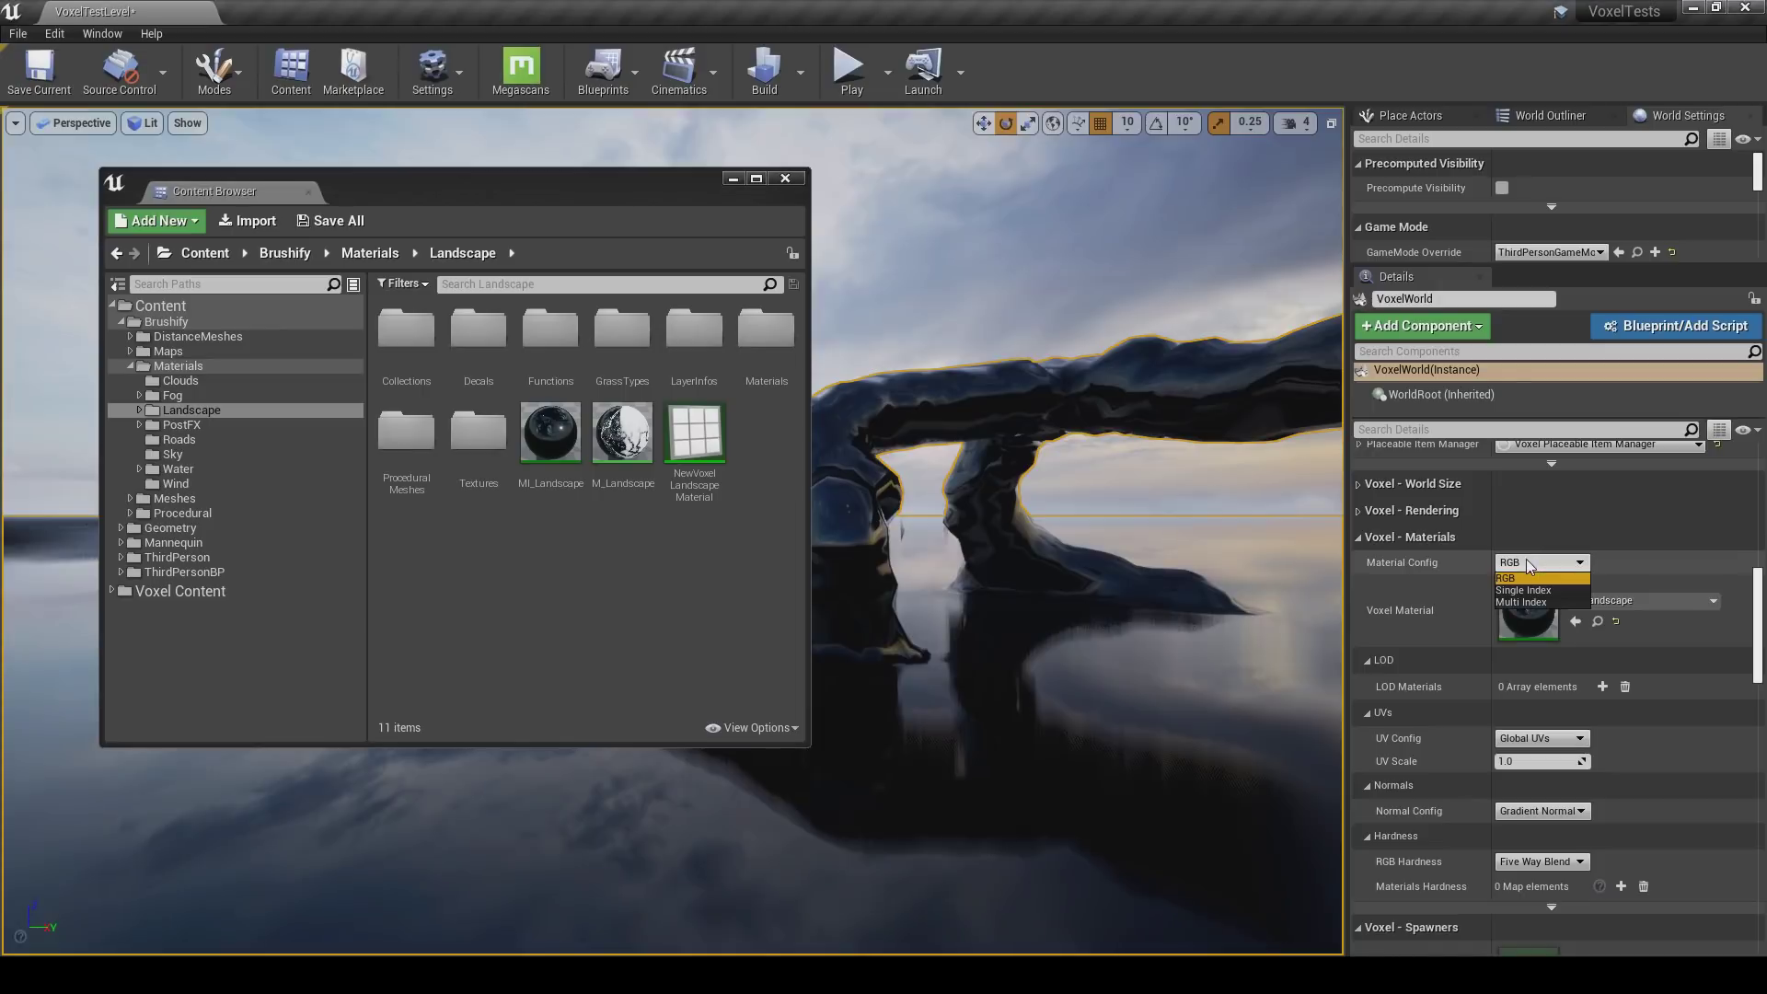
left_click(1526, 561)
left_click(1517, 563)
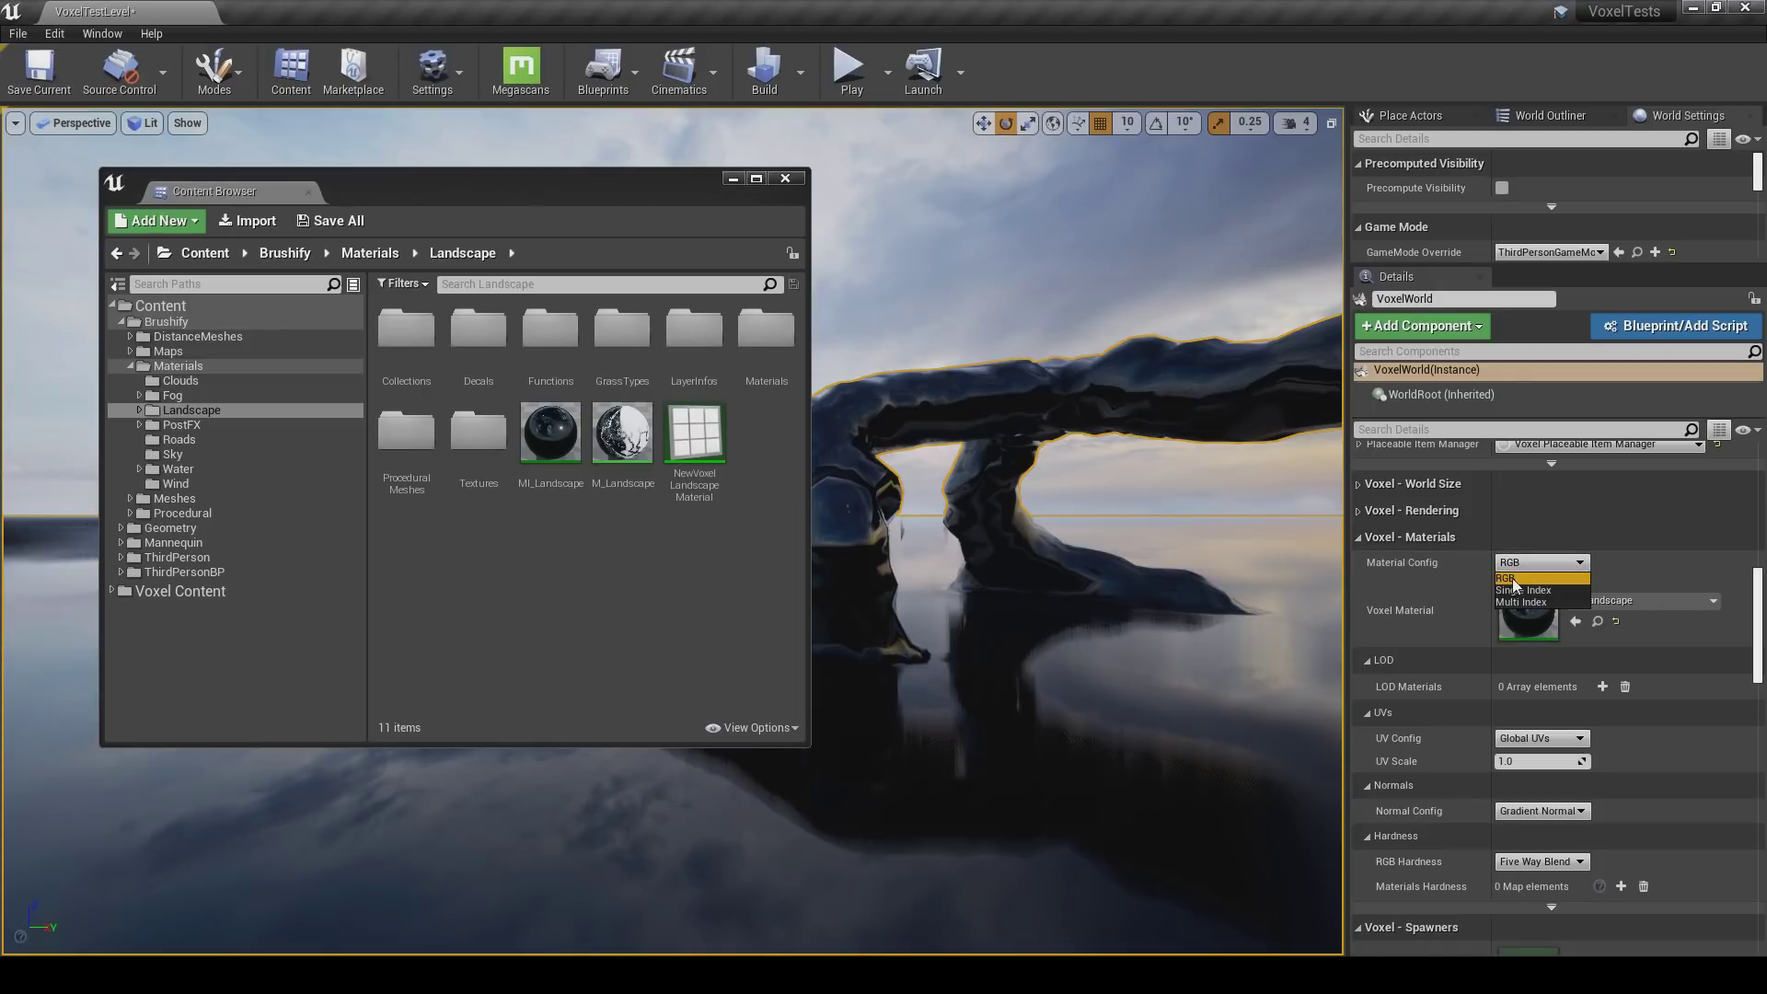
left_click(1531, 600)
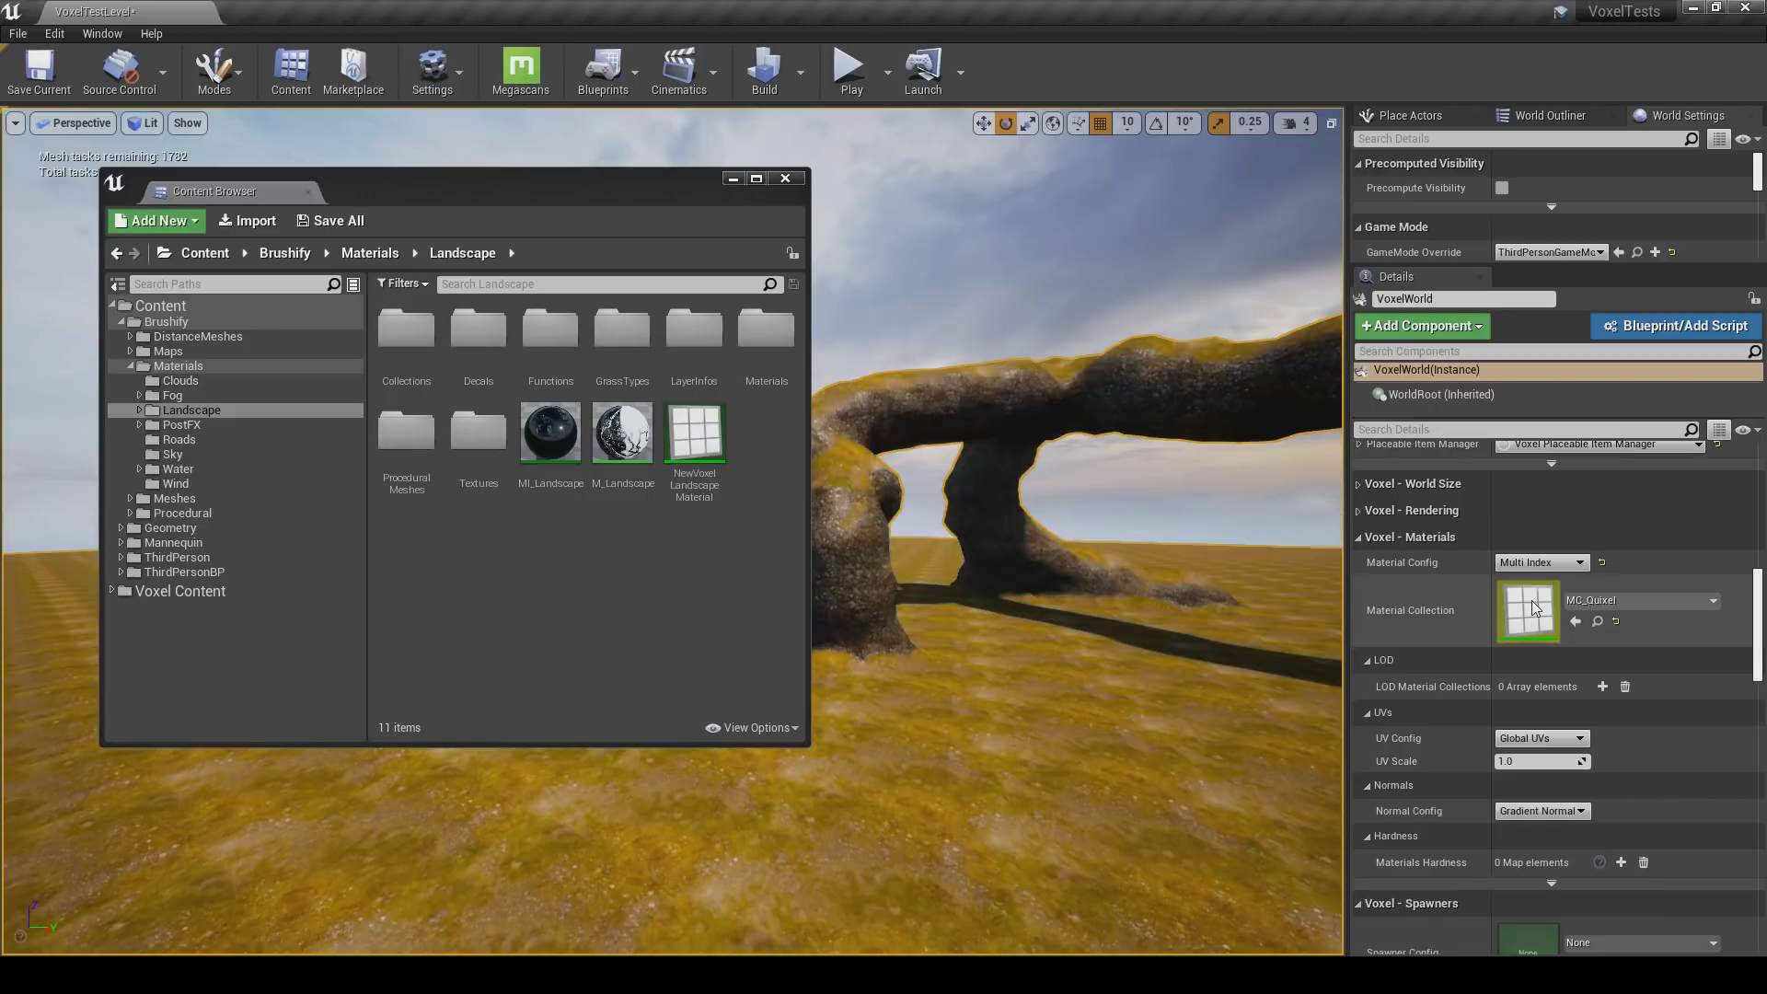
mouse_move(1278, 636)
right_mouse_down()
mouse_move(1229, 621)
mouse_move(1278, 637)
right_mouse_up()
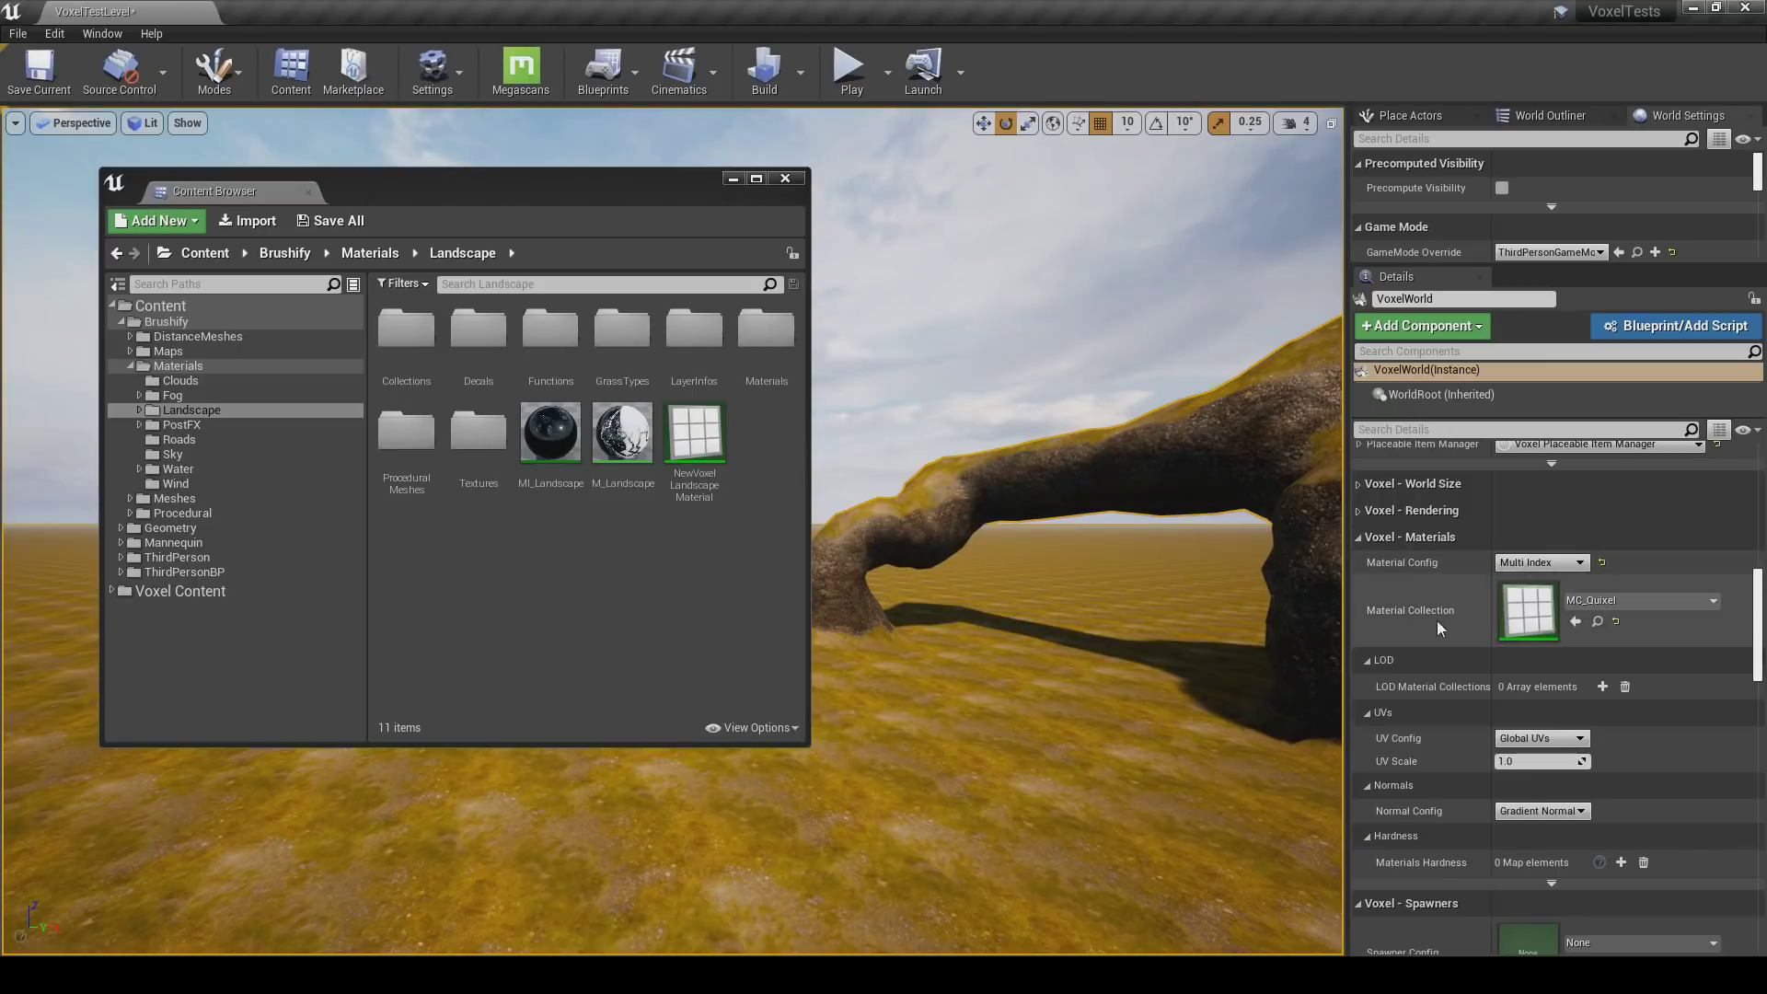
right_click_drag(1192, 641, 1194, 644)
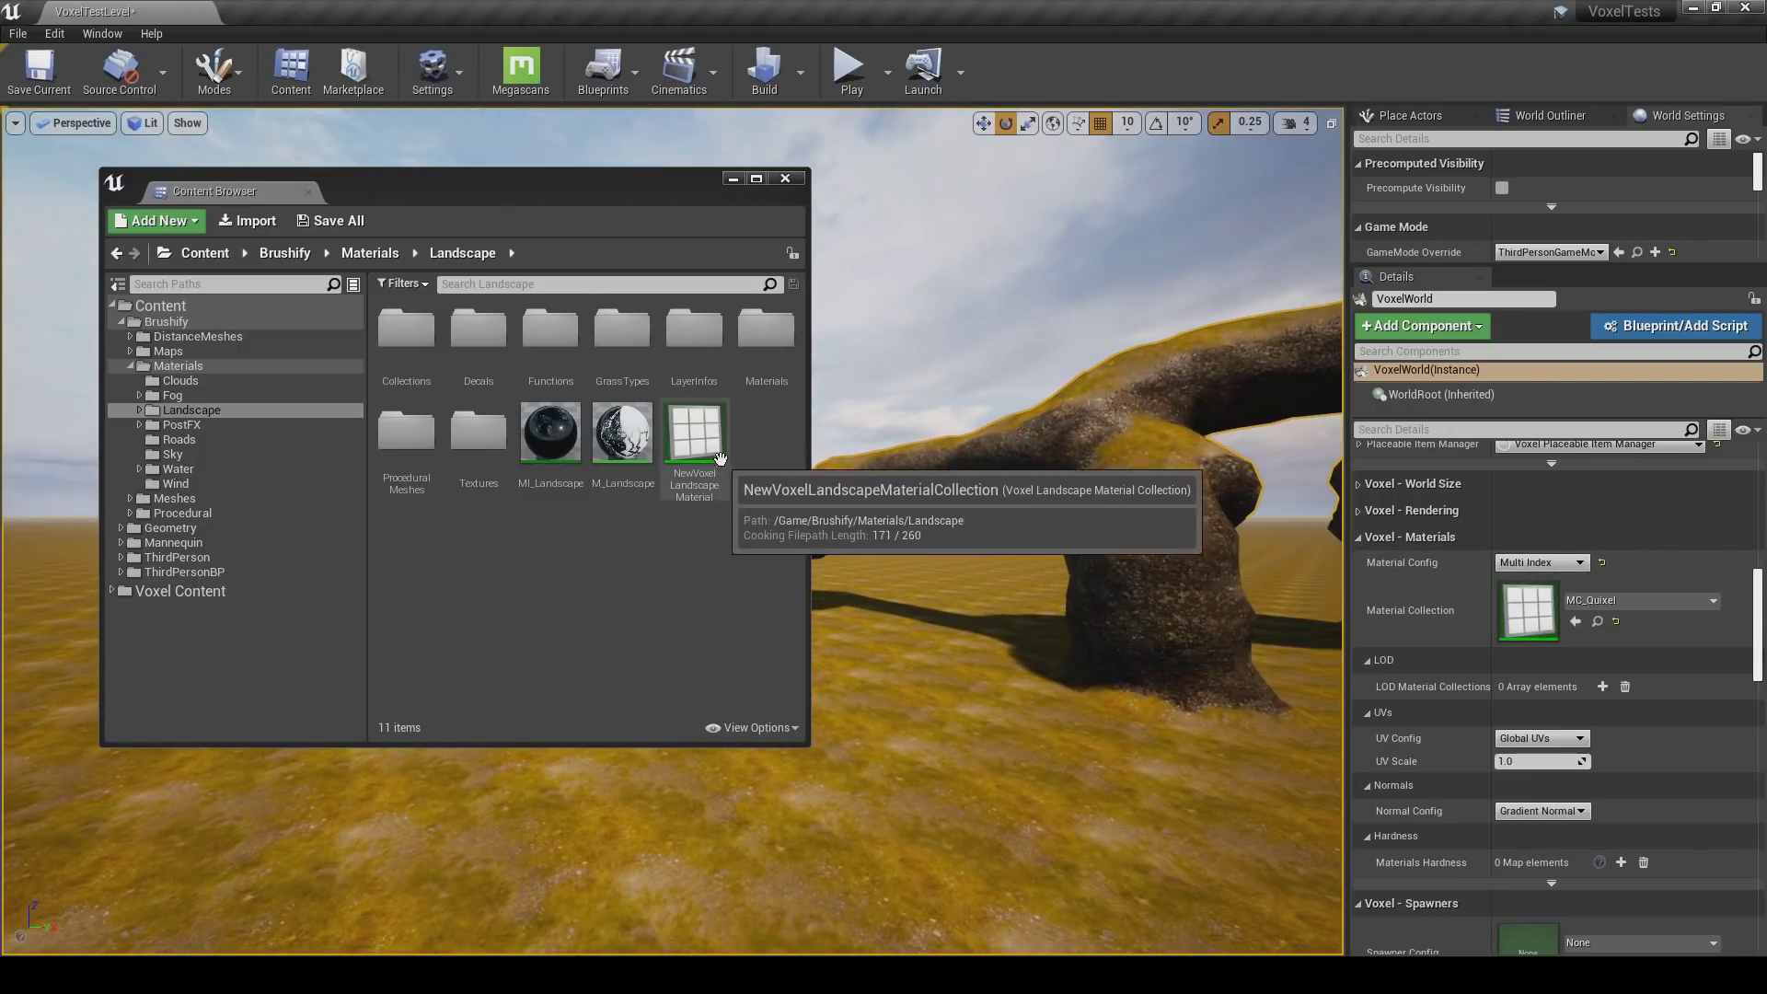
Assign NewVoxelLandscapeMaterialCollection as the Voxel World's Material Collection and inspect the arch without the Content Browser in the way.
left_click_drag(702, 445, 1524, 610)
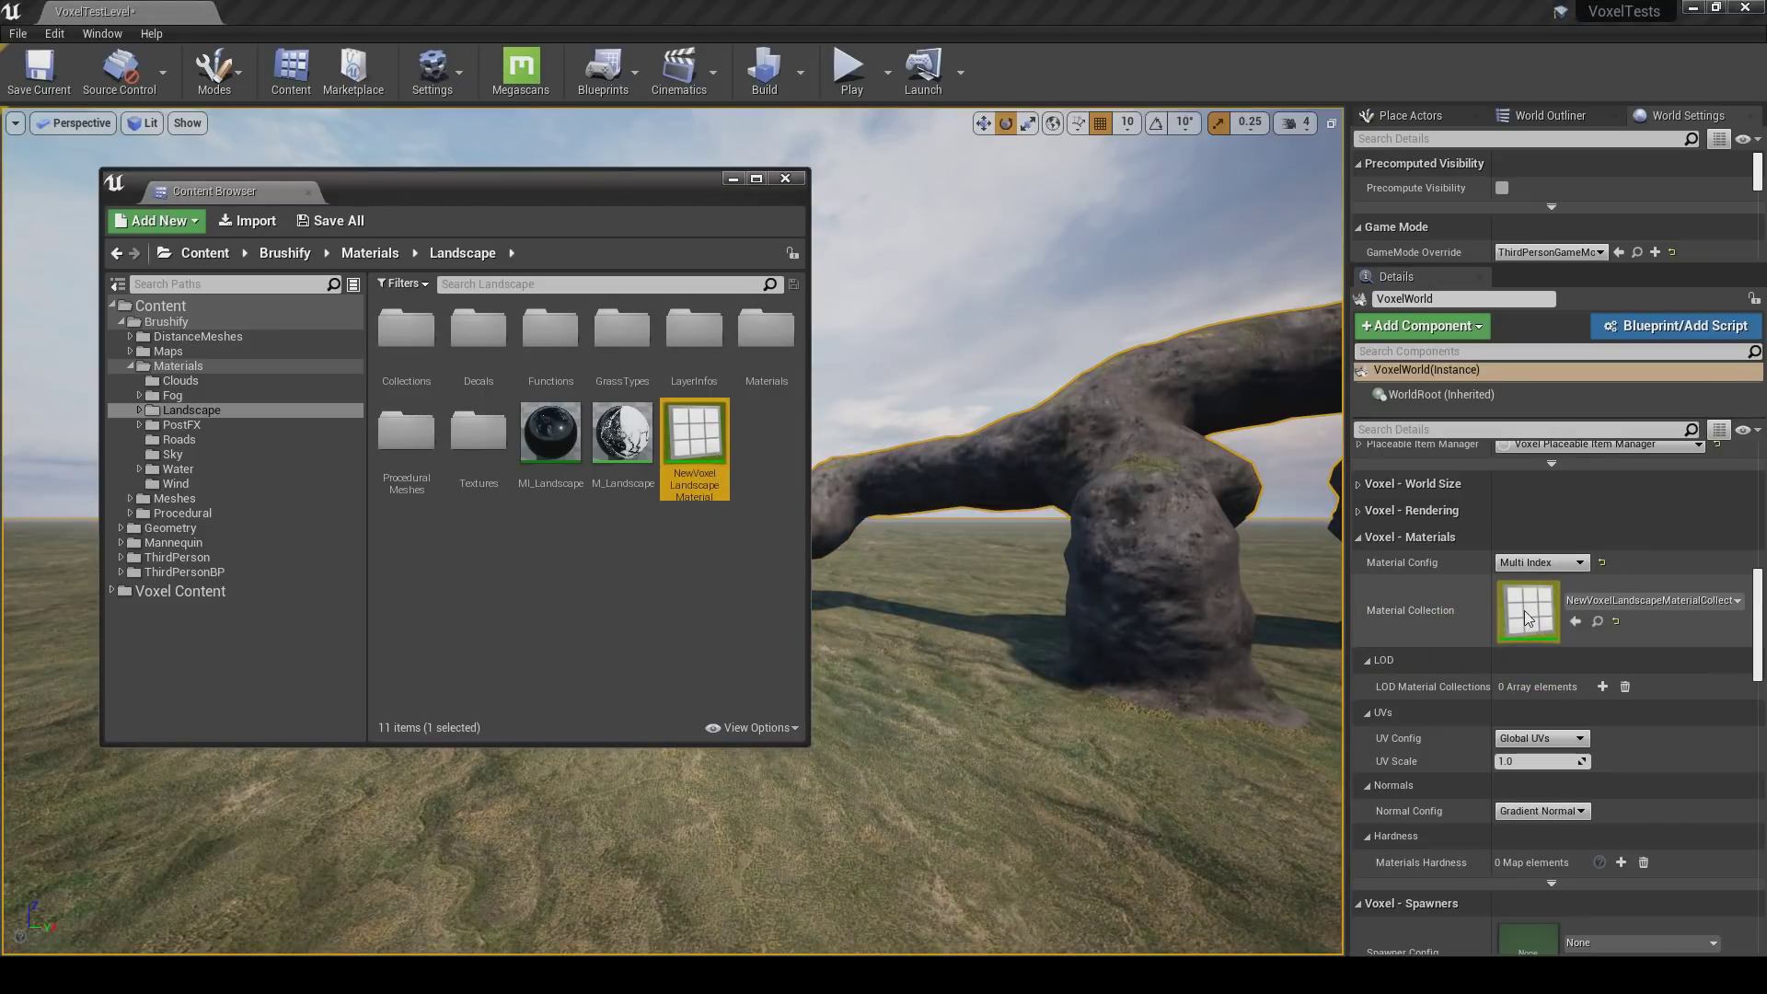
mouse_move(975, 552)
right_mouse_down()
mouse_move(865, 552)
mouse_move(942, 551)
right_mouse_up()
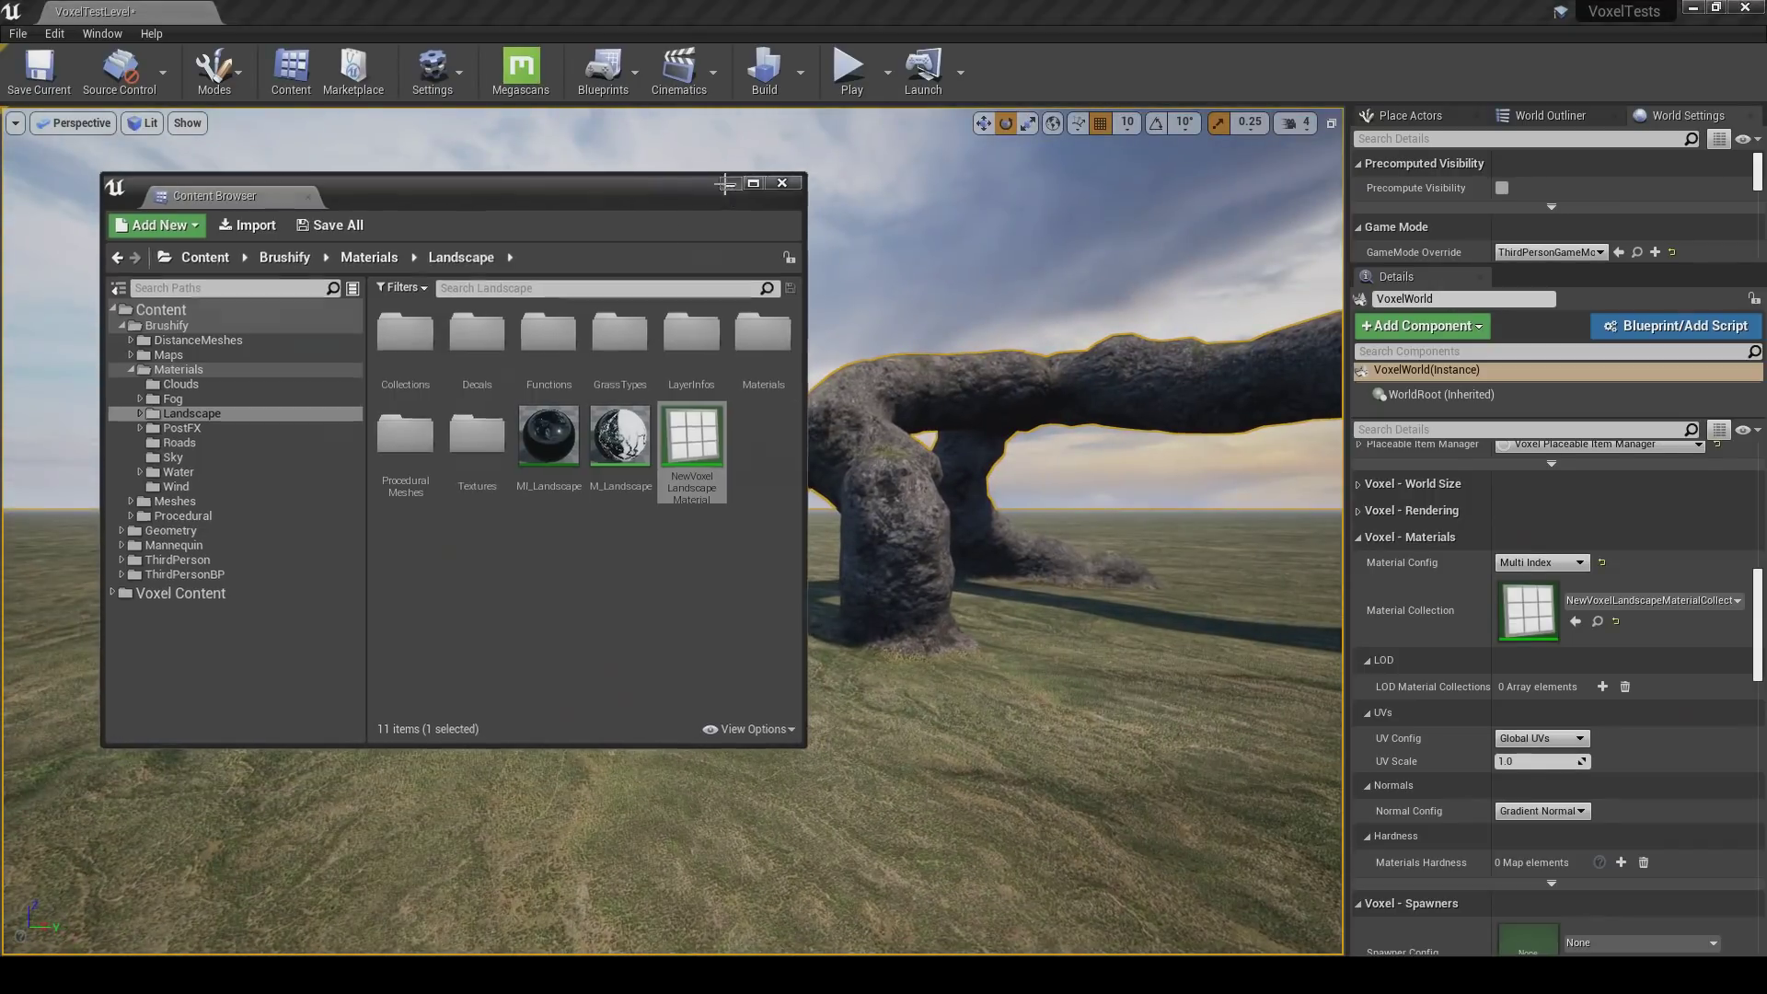
left_click(732, 179)
right_click_drag(672, 532, 900, 556)
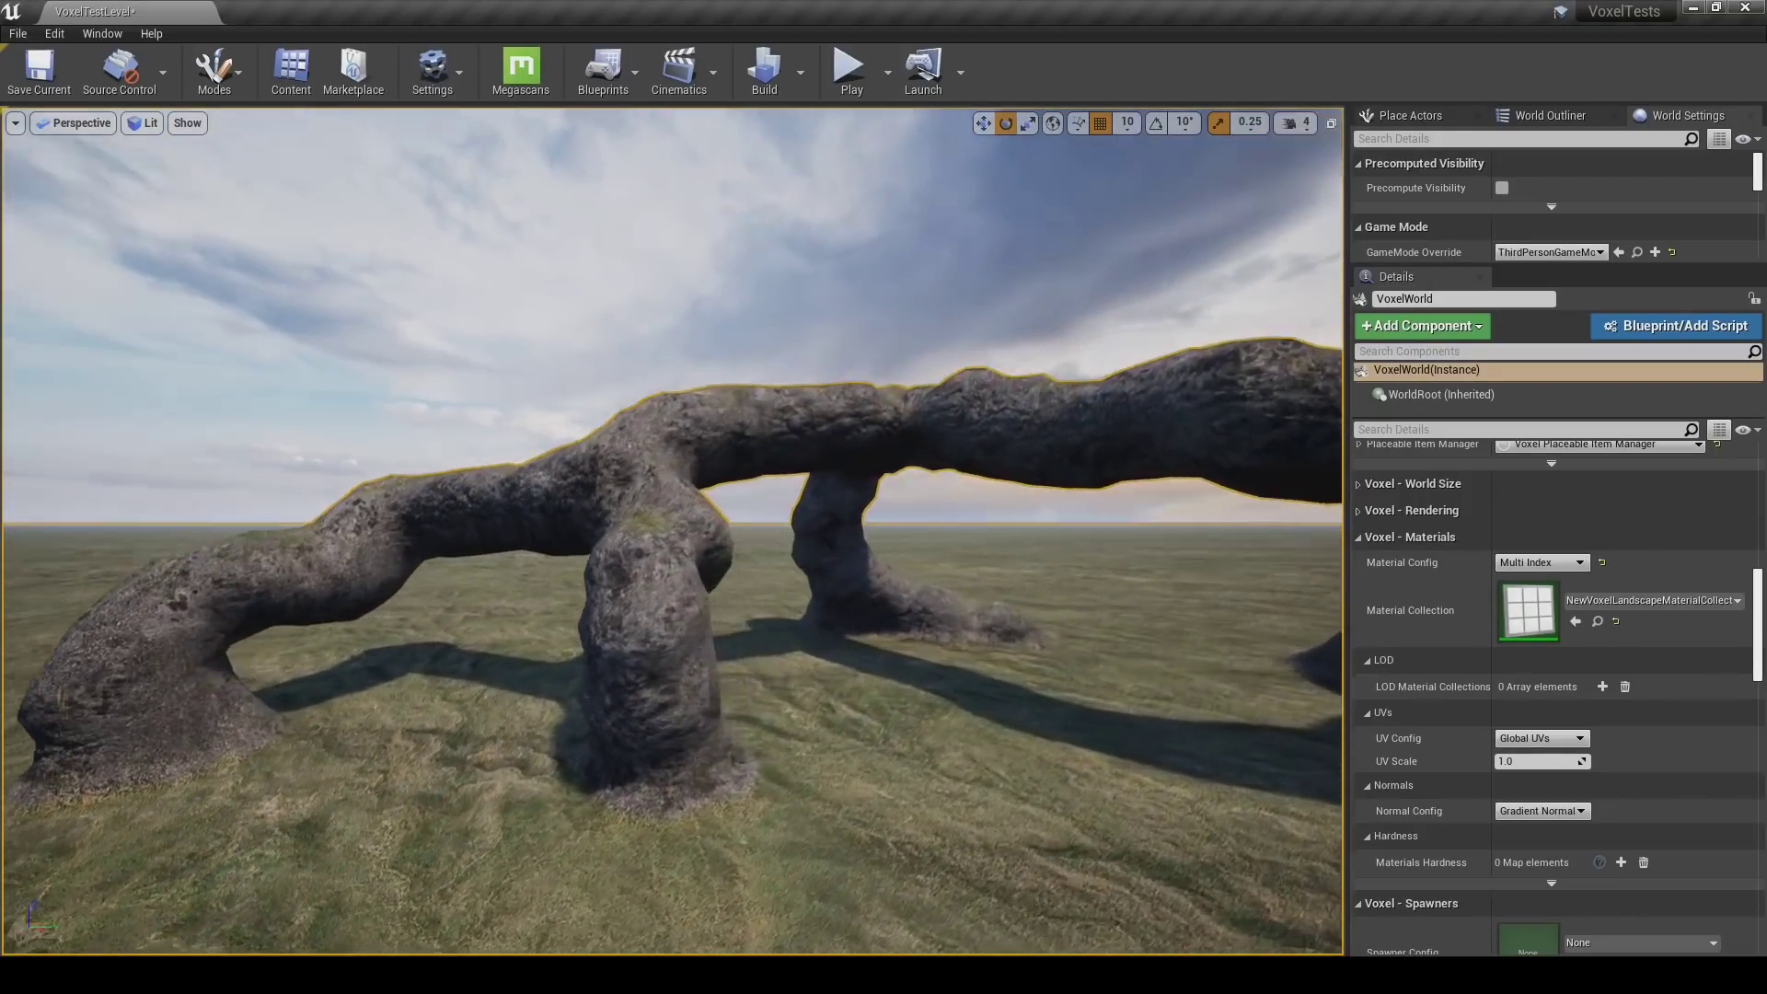
right_click_drag(685, 497, 666, 502)
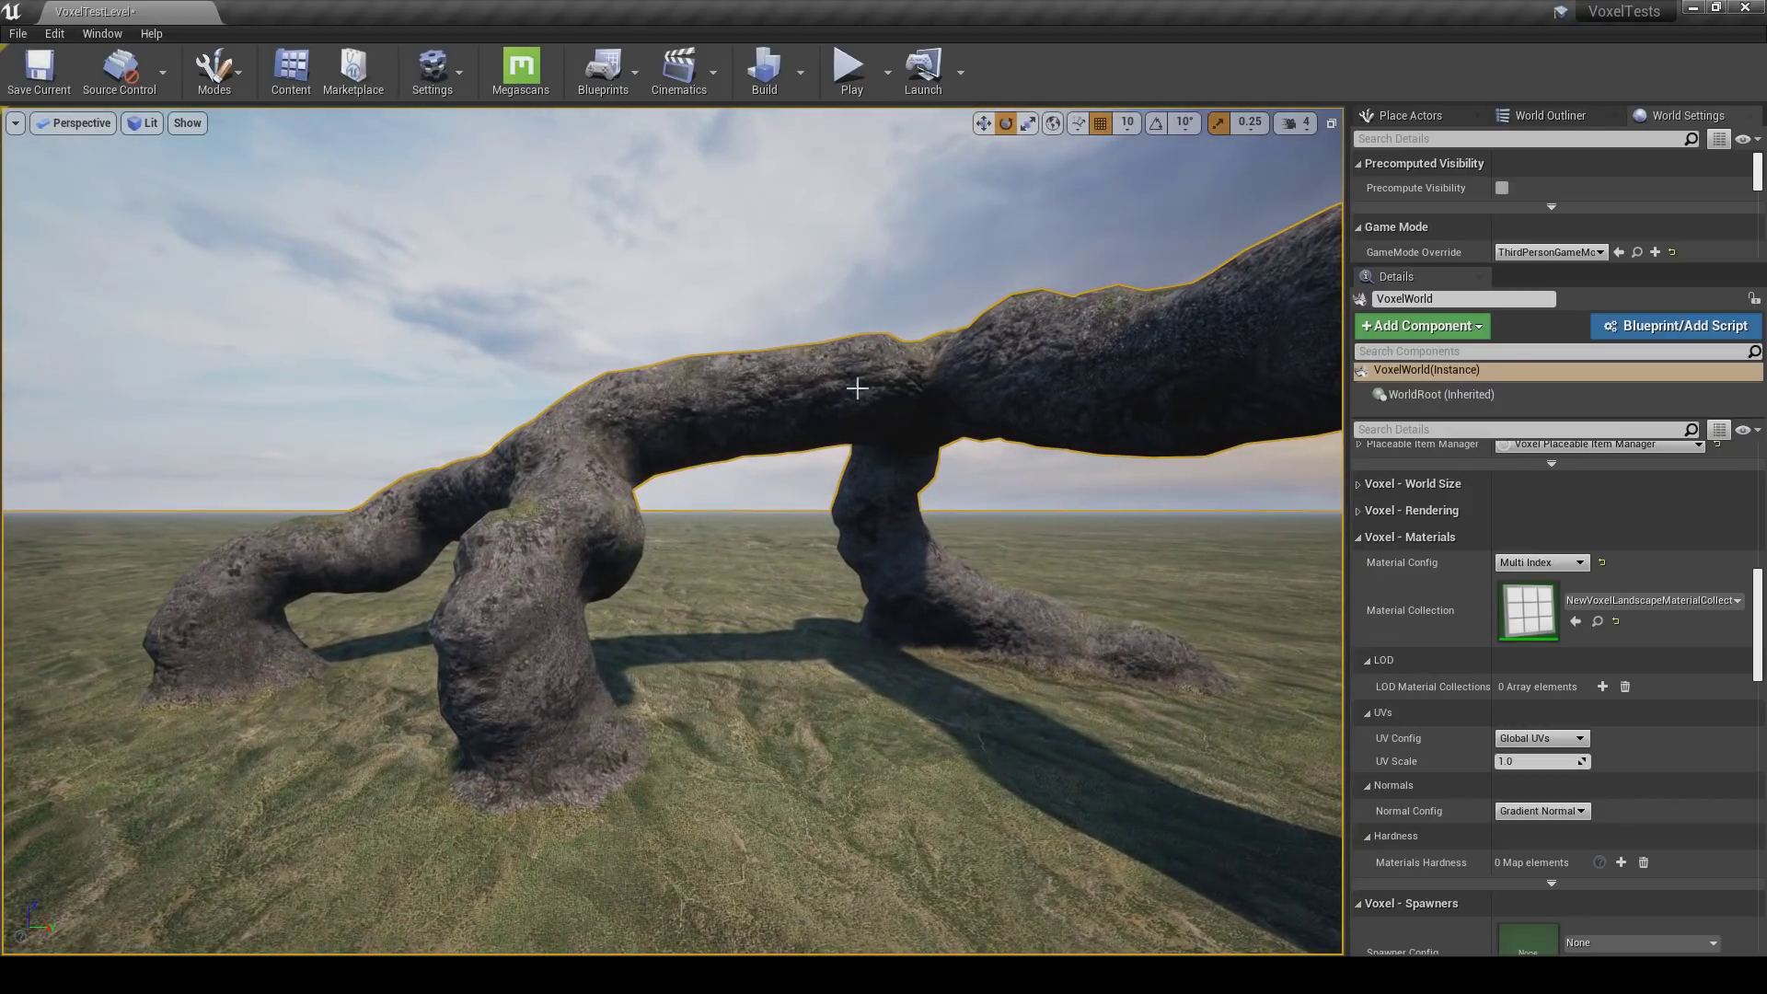
Locate the assigned collection's folder, open MI_Landscape, and examine its parameters down to the Triplanar group alongside the arch.
left_click(1598, 627)
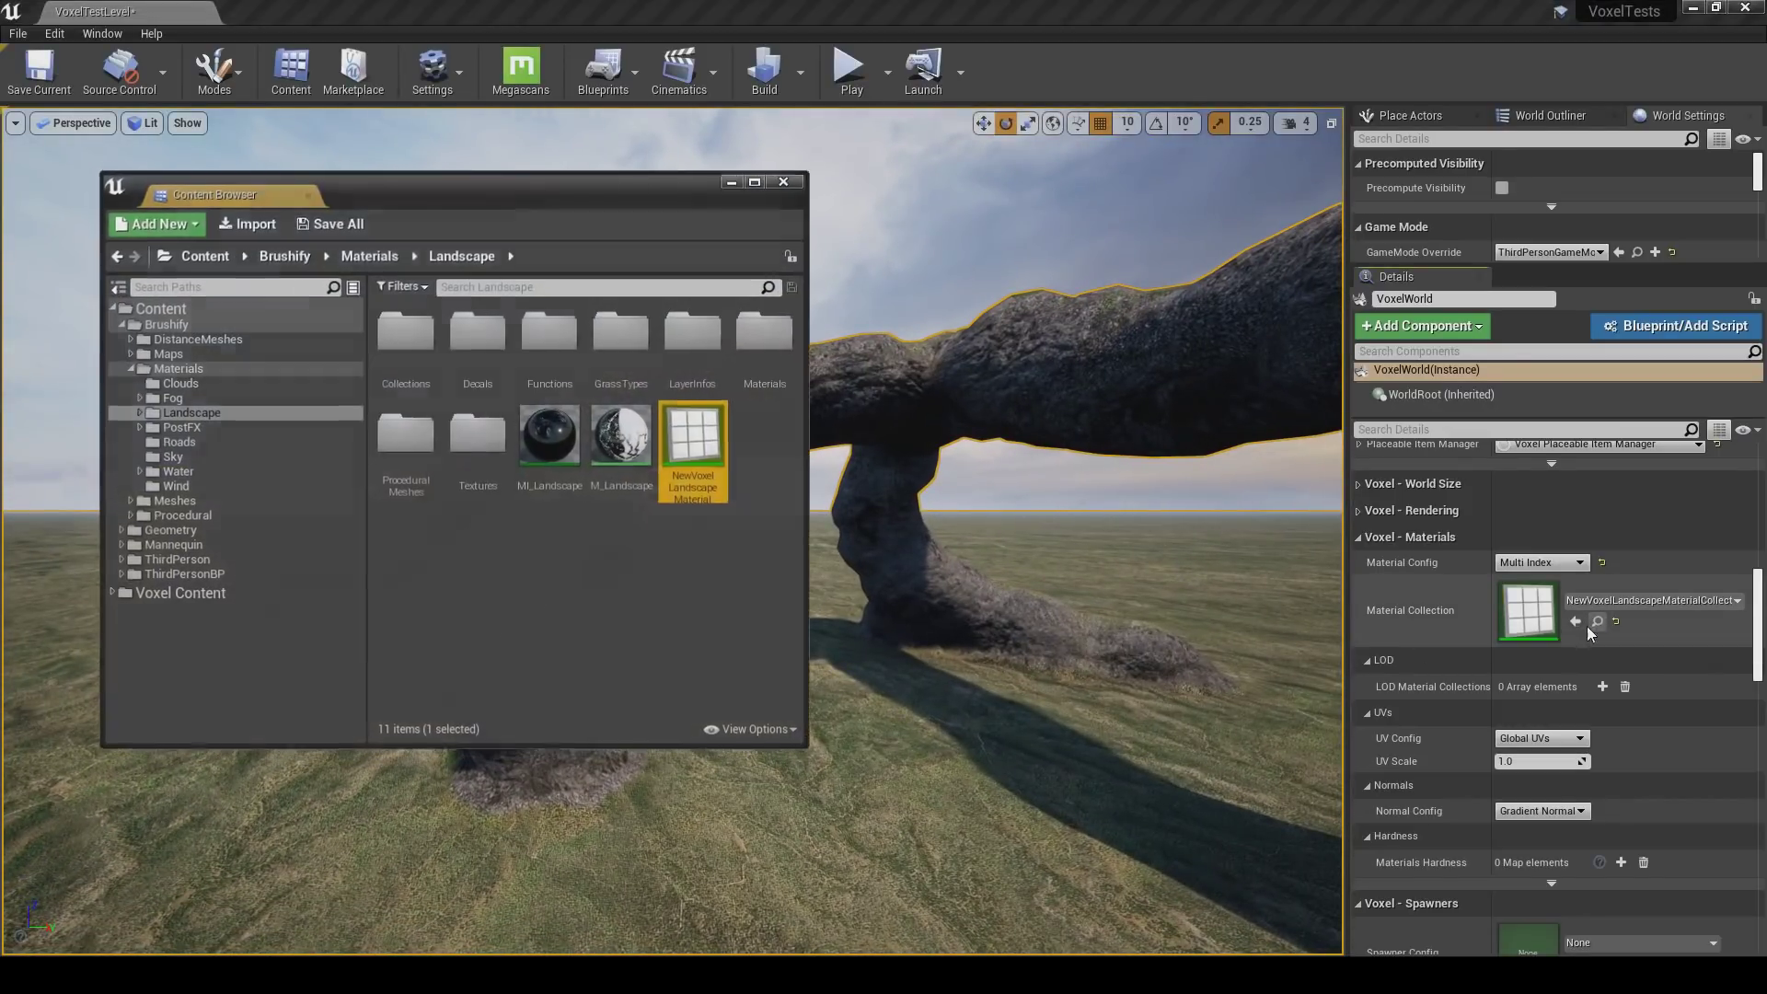
double_click(550, 437)
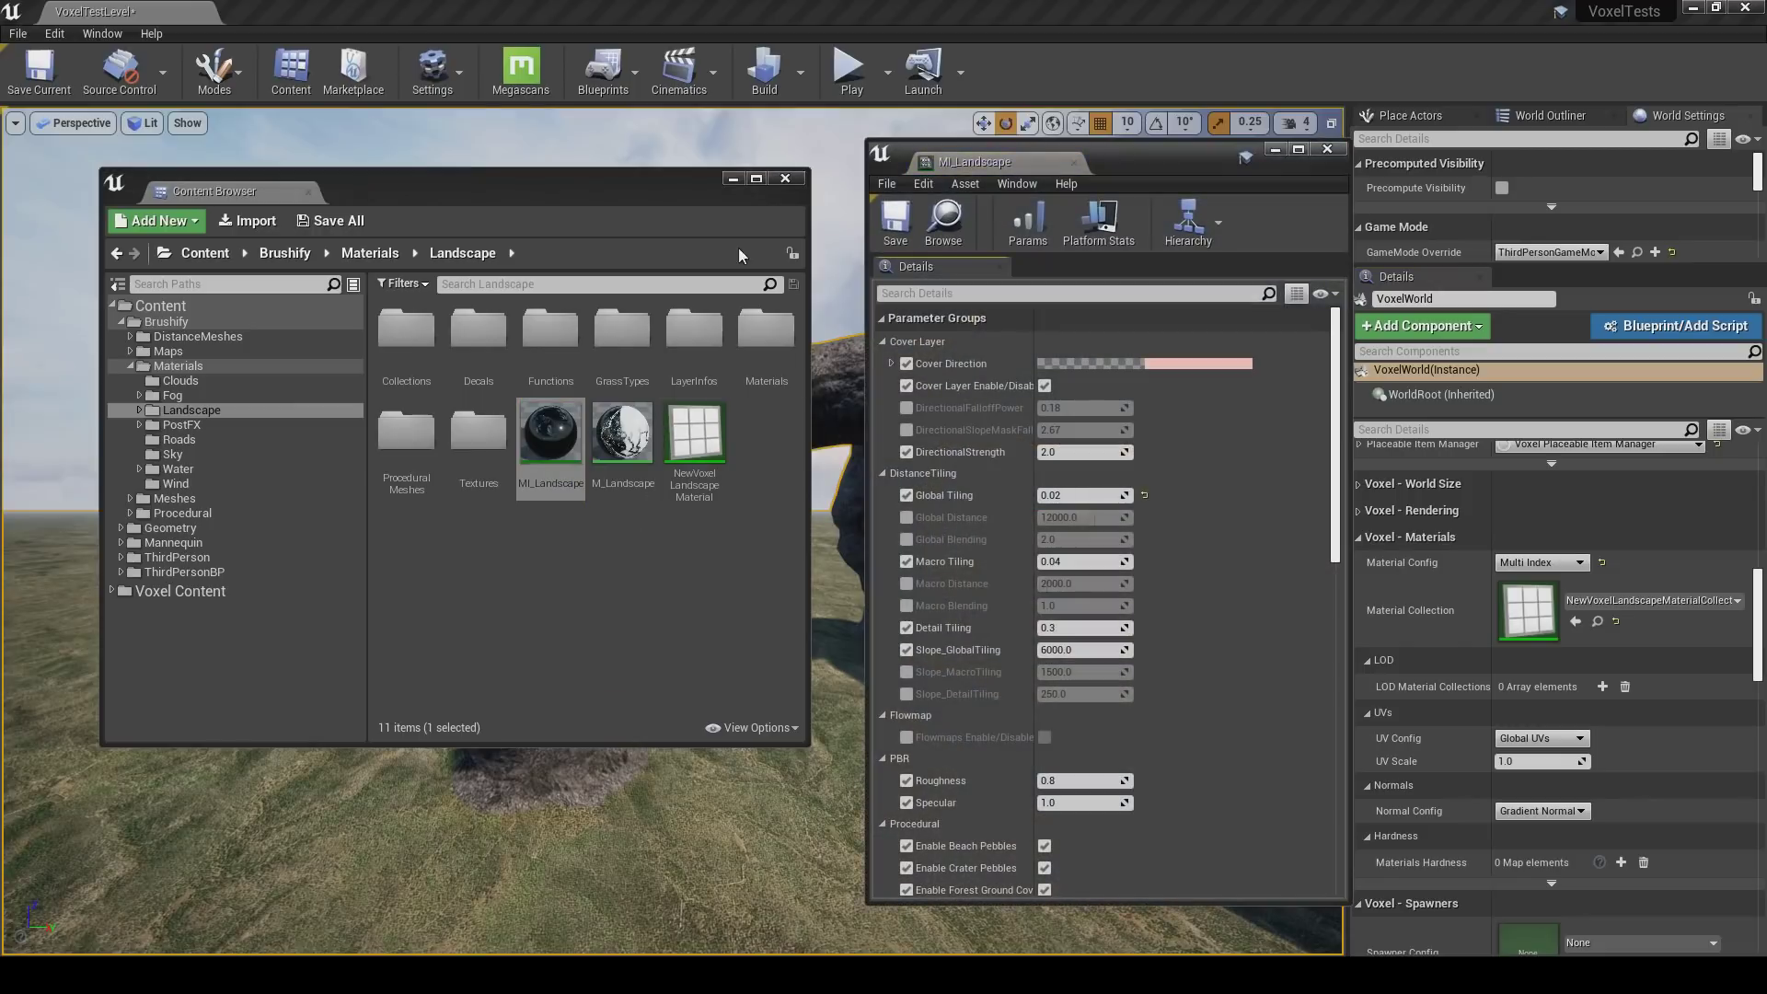
left_click(733, 180)
scroll(979, 556, "down", 8)
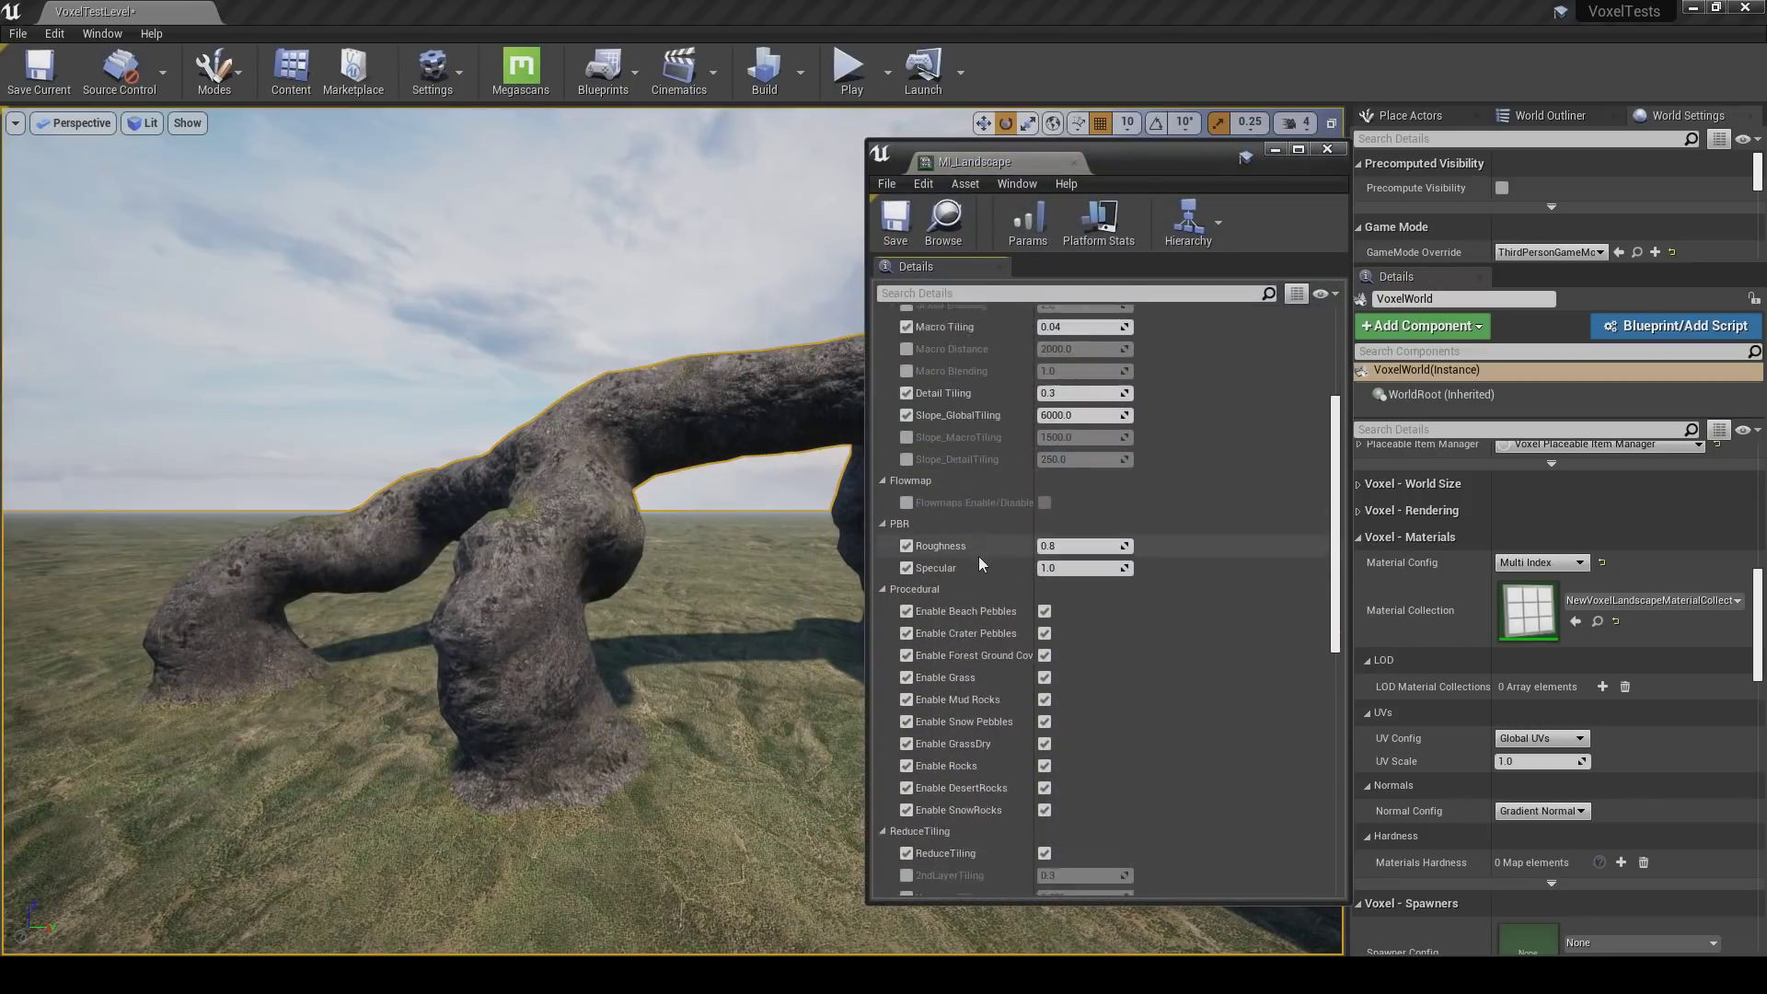
scroll(979, 555, "down", 8)
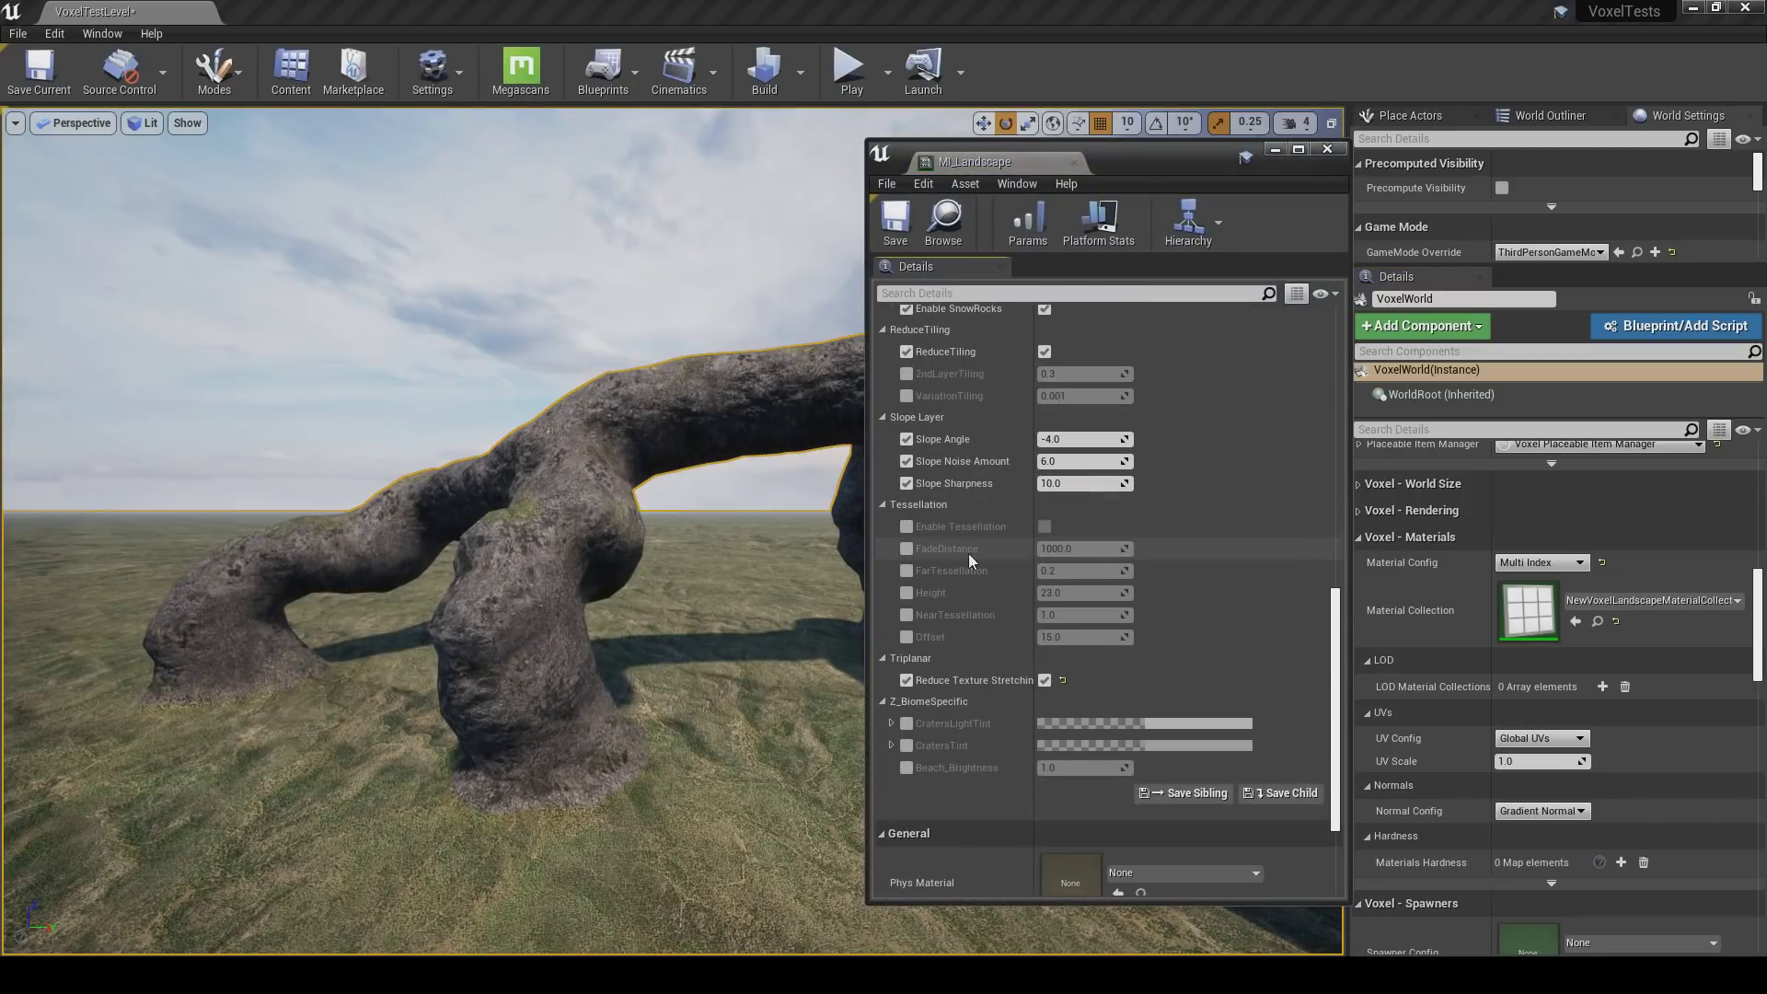
key("w")
right_click_drag(648, 488, 648, 488)
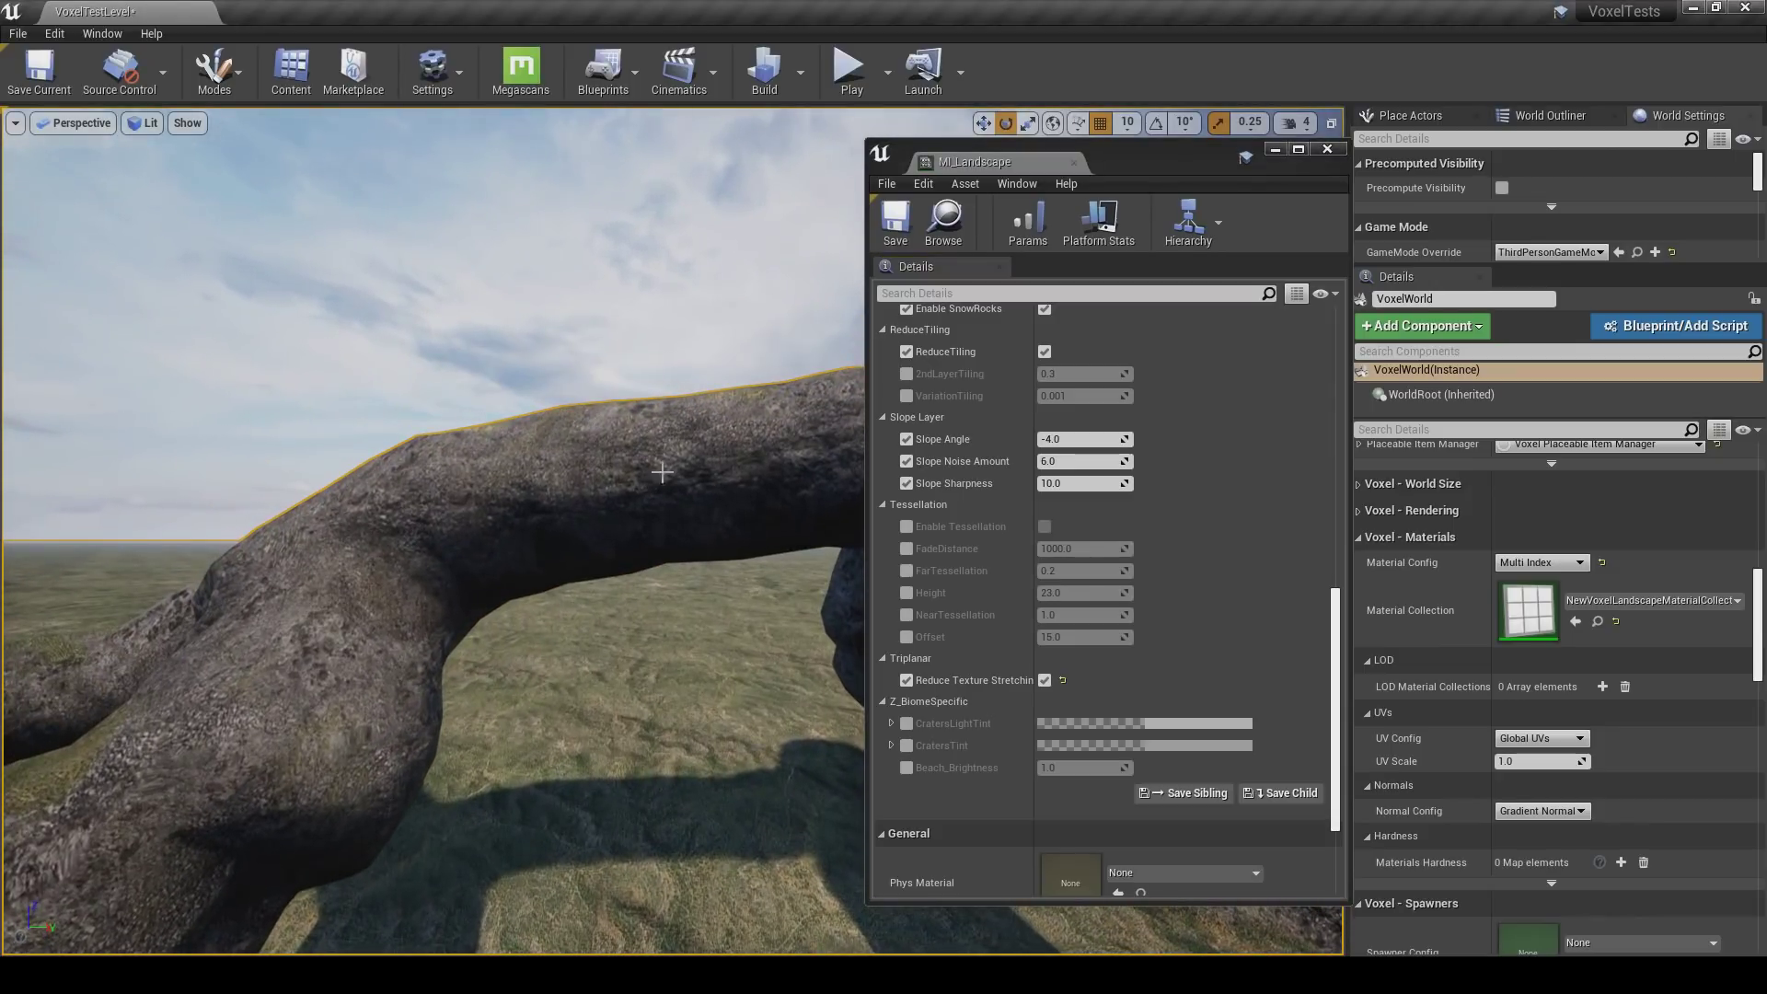
Disable Reduce Texture Stretching on Slopes (Triplanar) in MI_Landscape to compare the arch's surface, and re-enable it.
left_click_drag(1033, 686, 1158, 686)
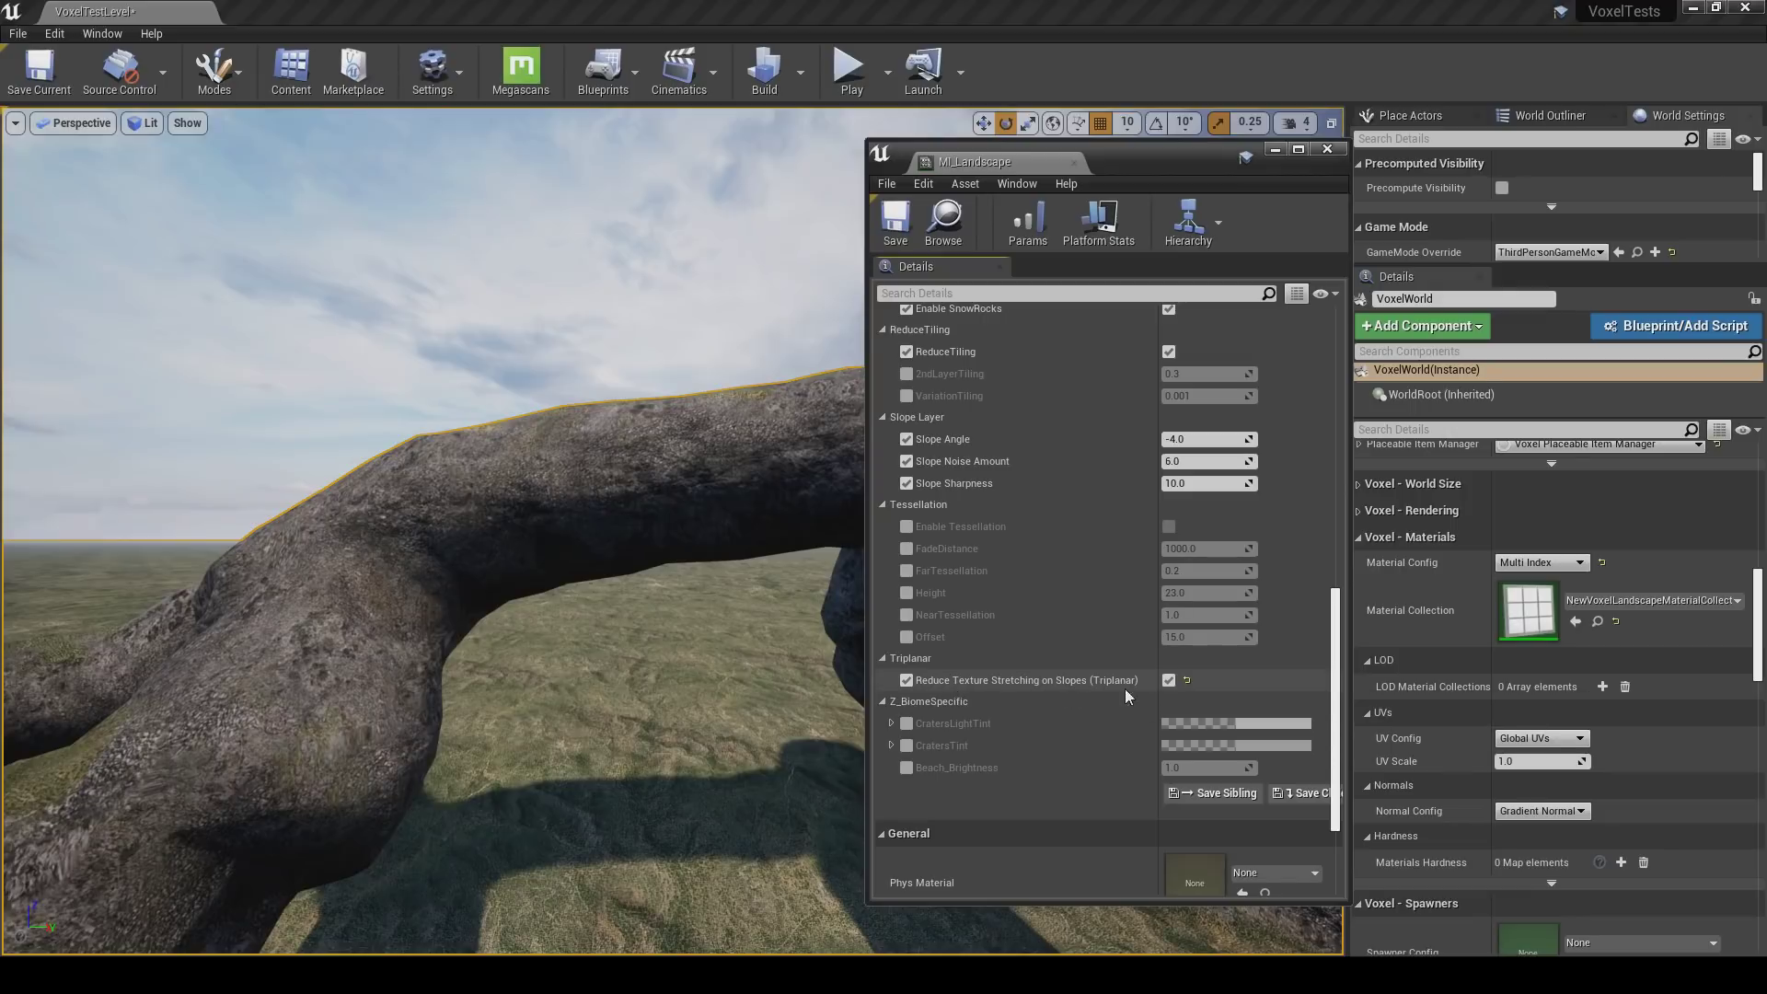
left_click(1168, 680)
left_click_drag(782, 695, 782, 672)
mouse_move(388, 601)
right_mouse_down()
mouse_move(368, 593)
mouse_move(388, 601)
right_mouse_up()
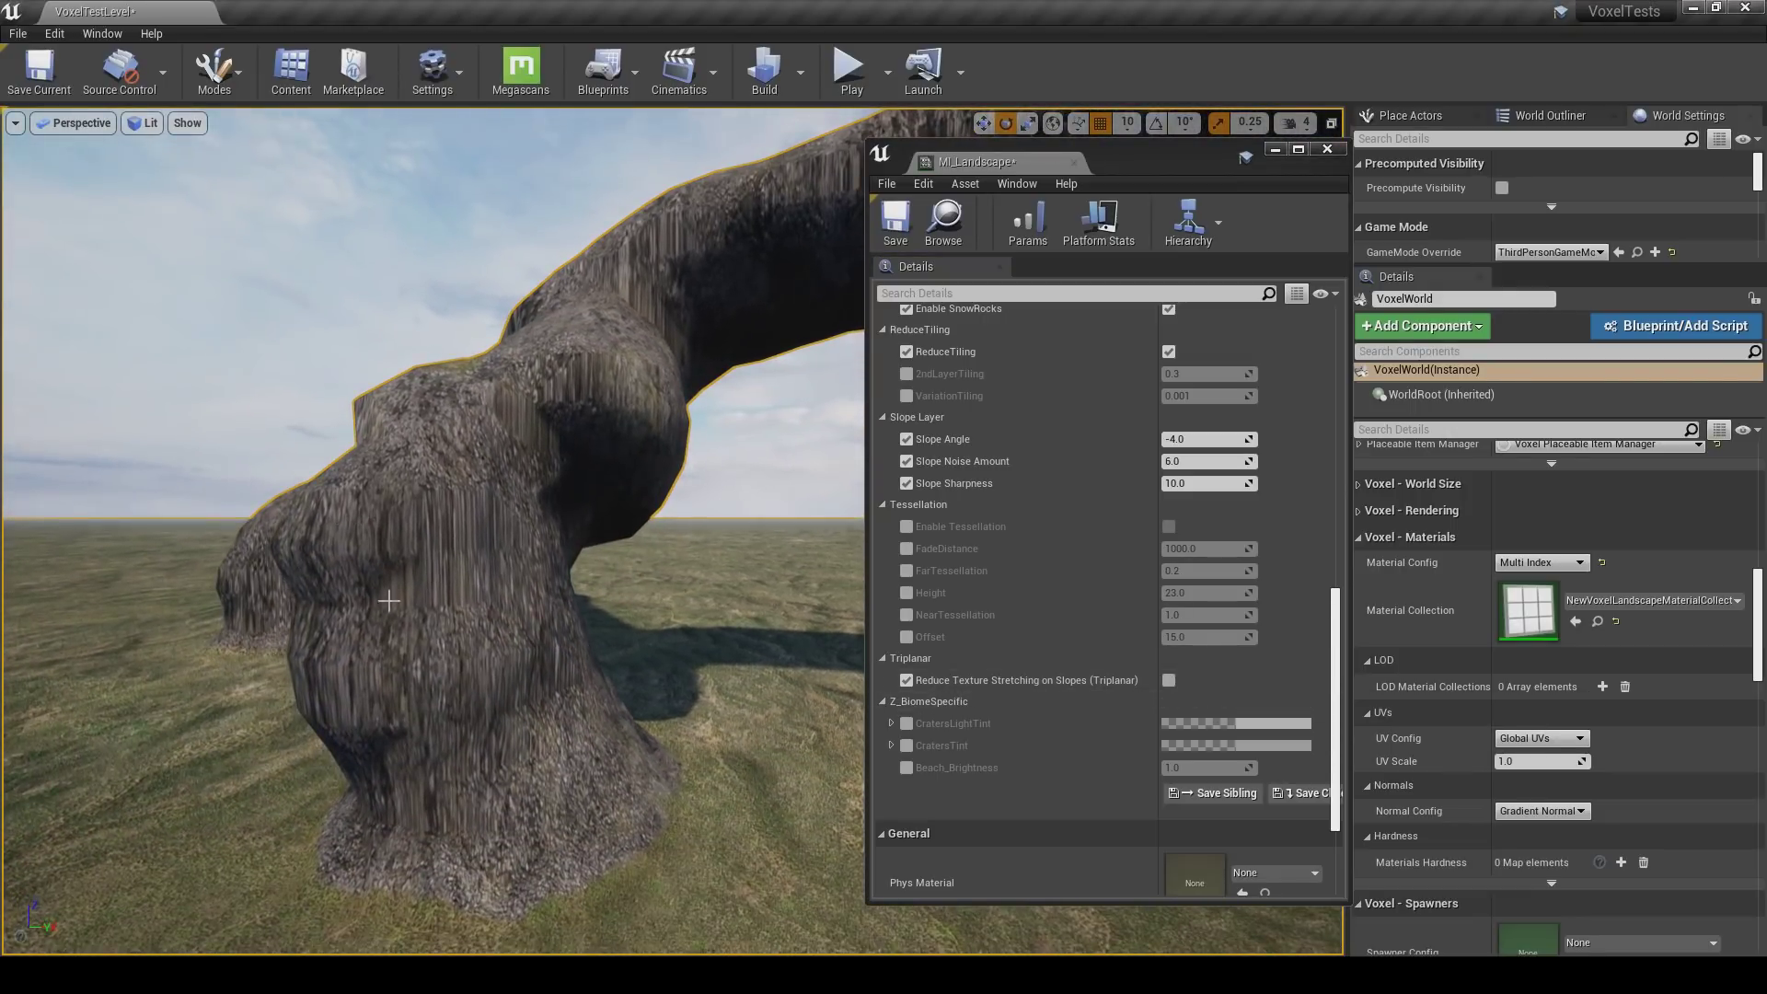
right_click_drag(595, 668, 604, 659)
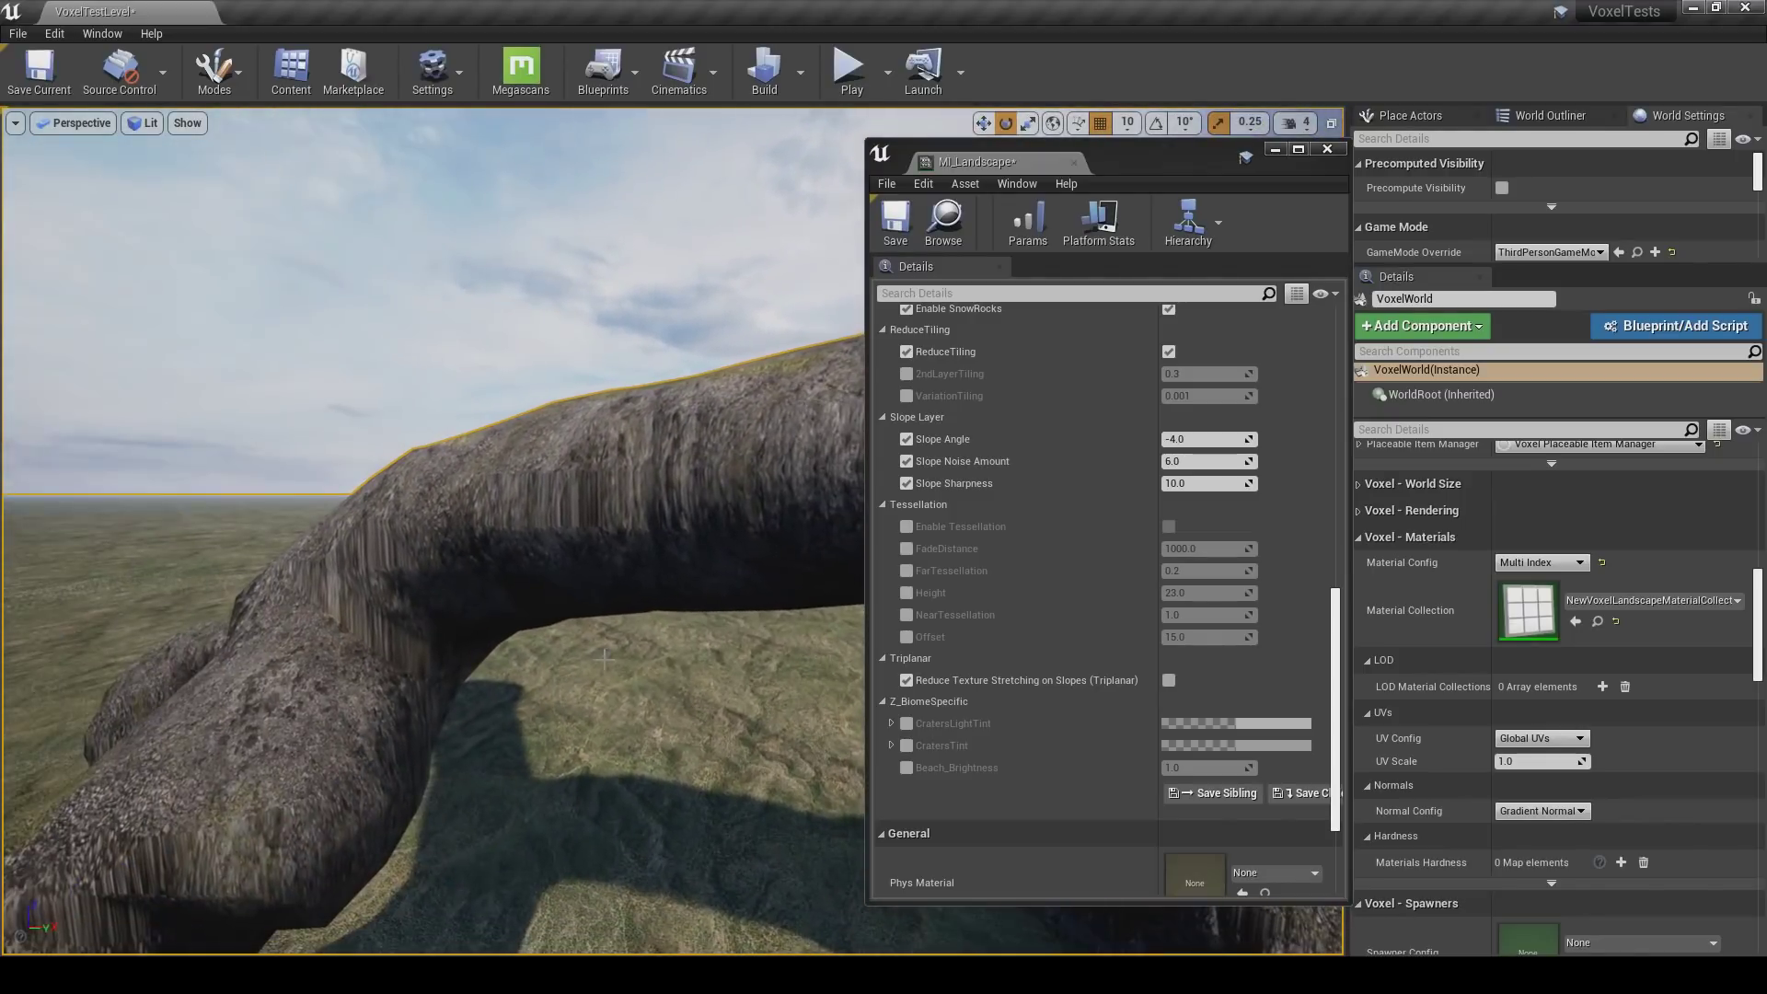
left_click(1169, 680)
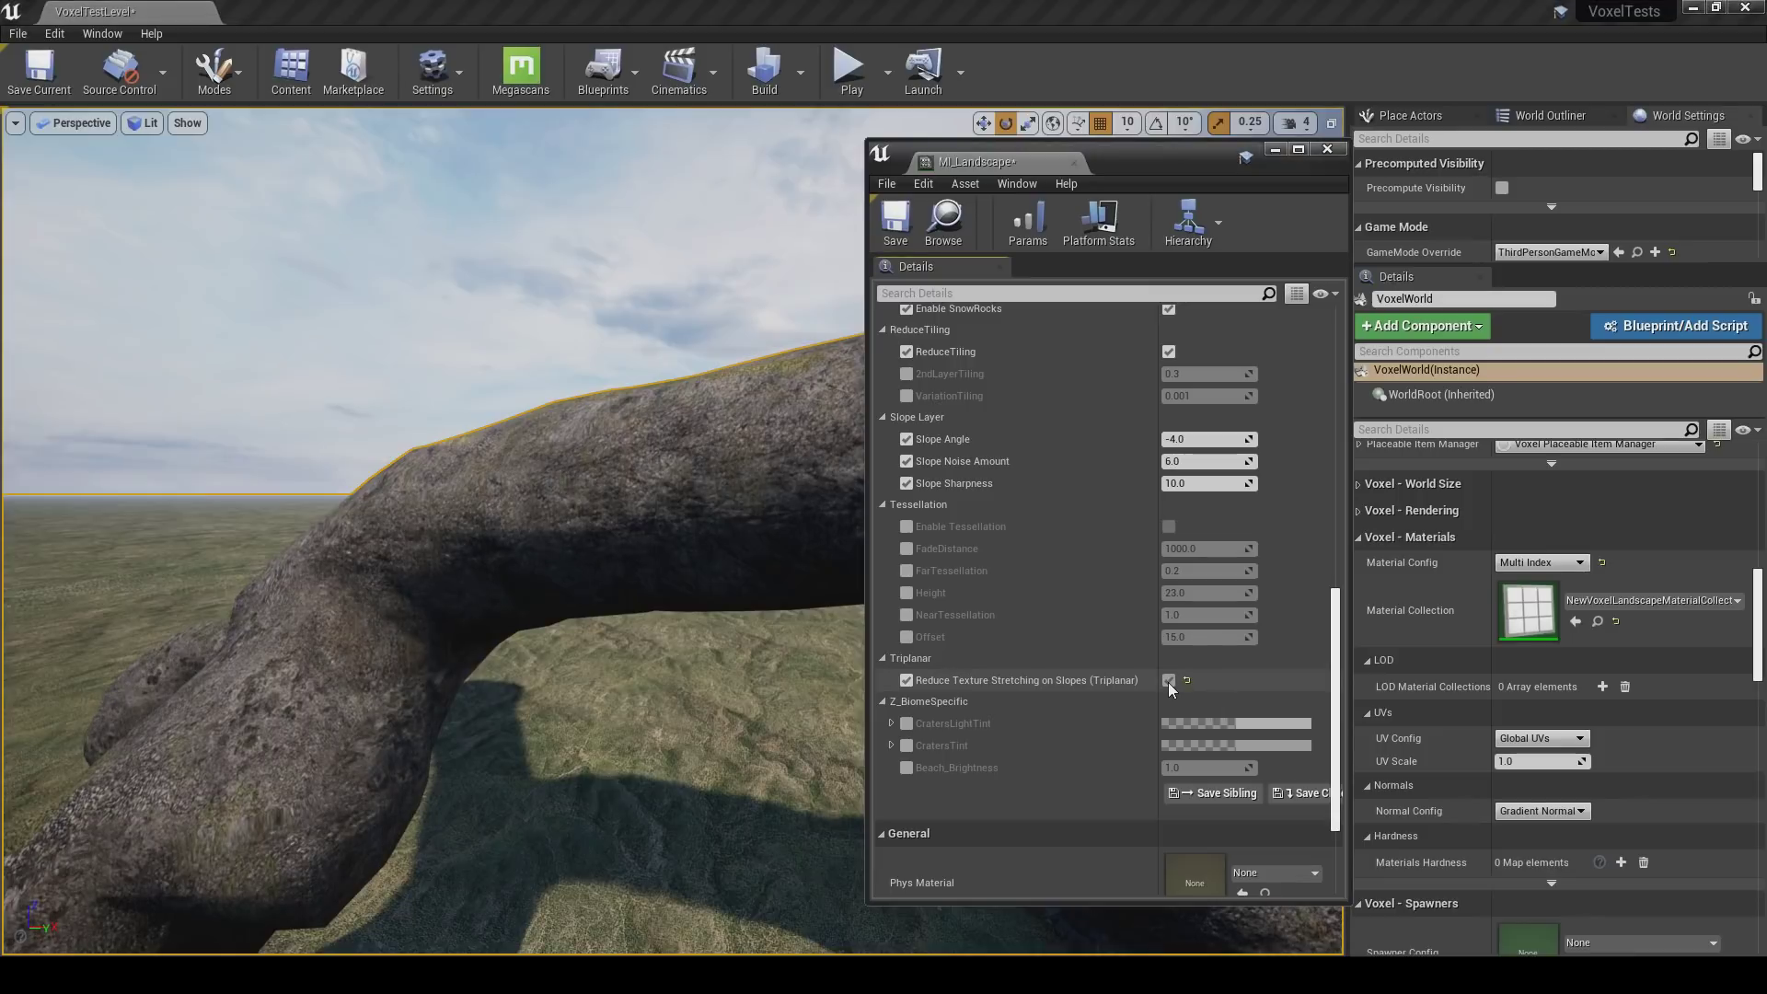
Examine the arch's surface texture around its legs, from close up and from farther out over the surrounding ground.
right_click_drag(589, 598, 591, 590)
left_click_drag(414, 559, 409, 561)
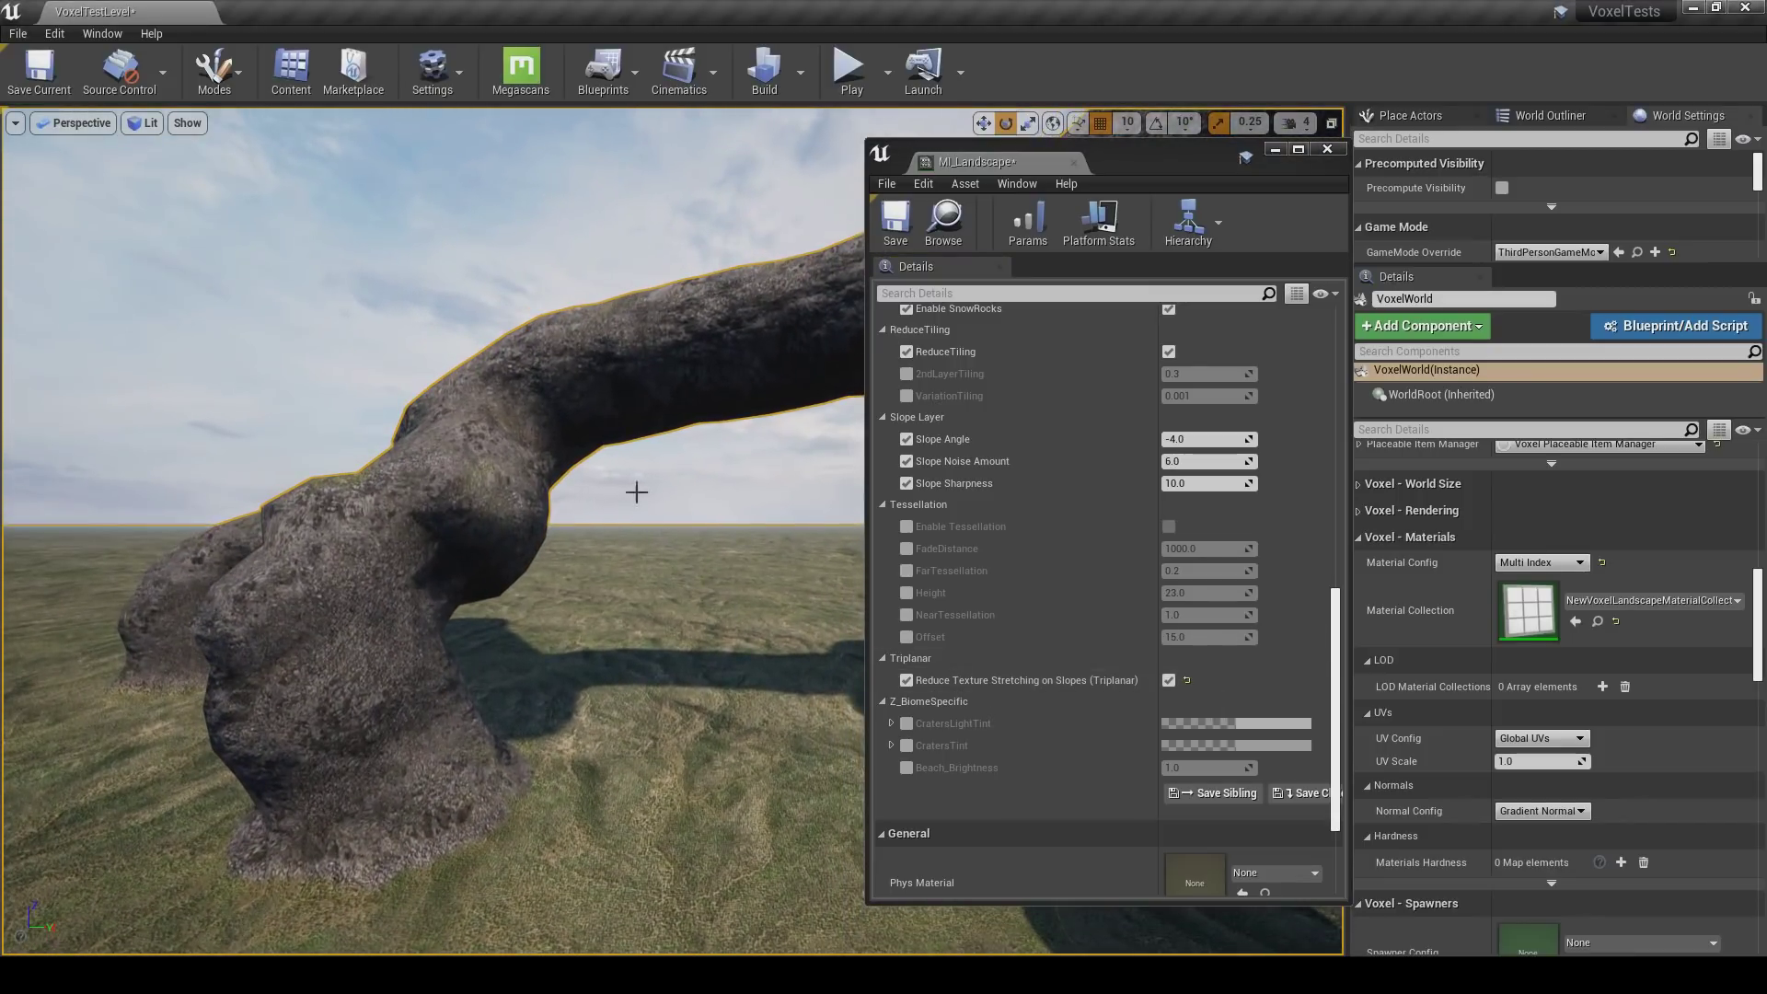
right_click_drag(462, 569, 308, 577)
left_click_drag(426, 577, 416, 579)
right_click_drag(416, 579, 232, 575)
left_click_drag(365, 589, 361, 590)
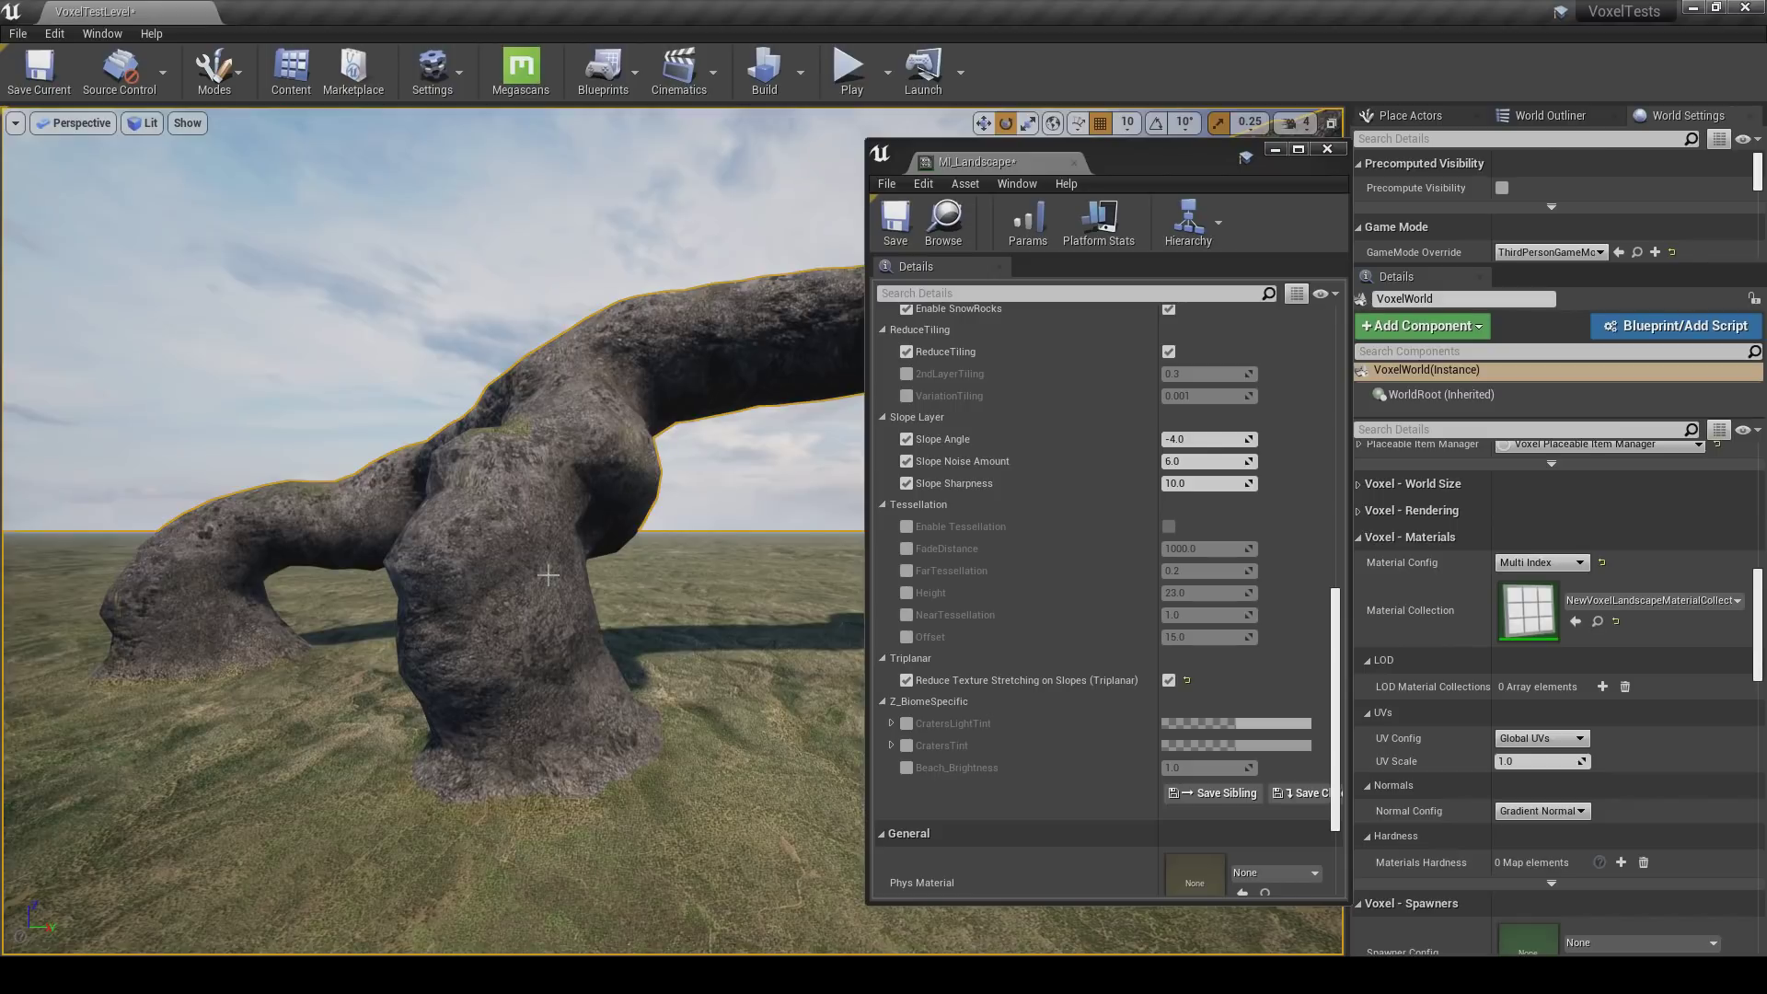
right_click_drag(361, 588, 285, 585)
left_click_drag(324, 597, 567, 573)
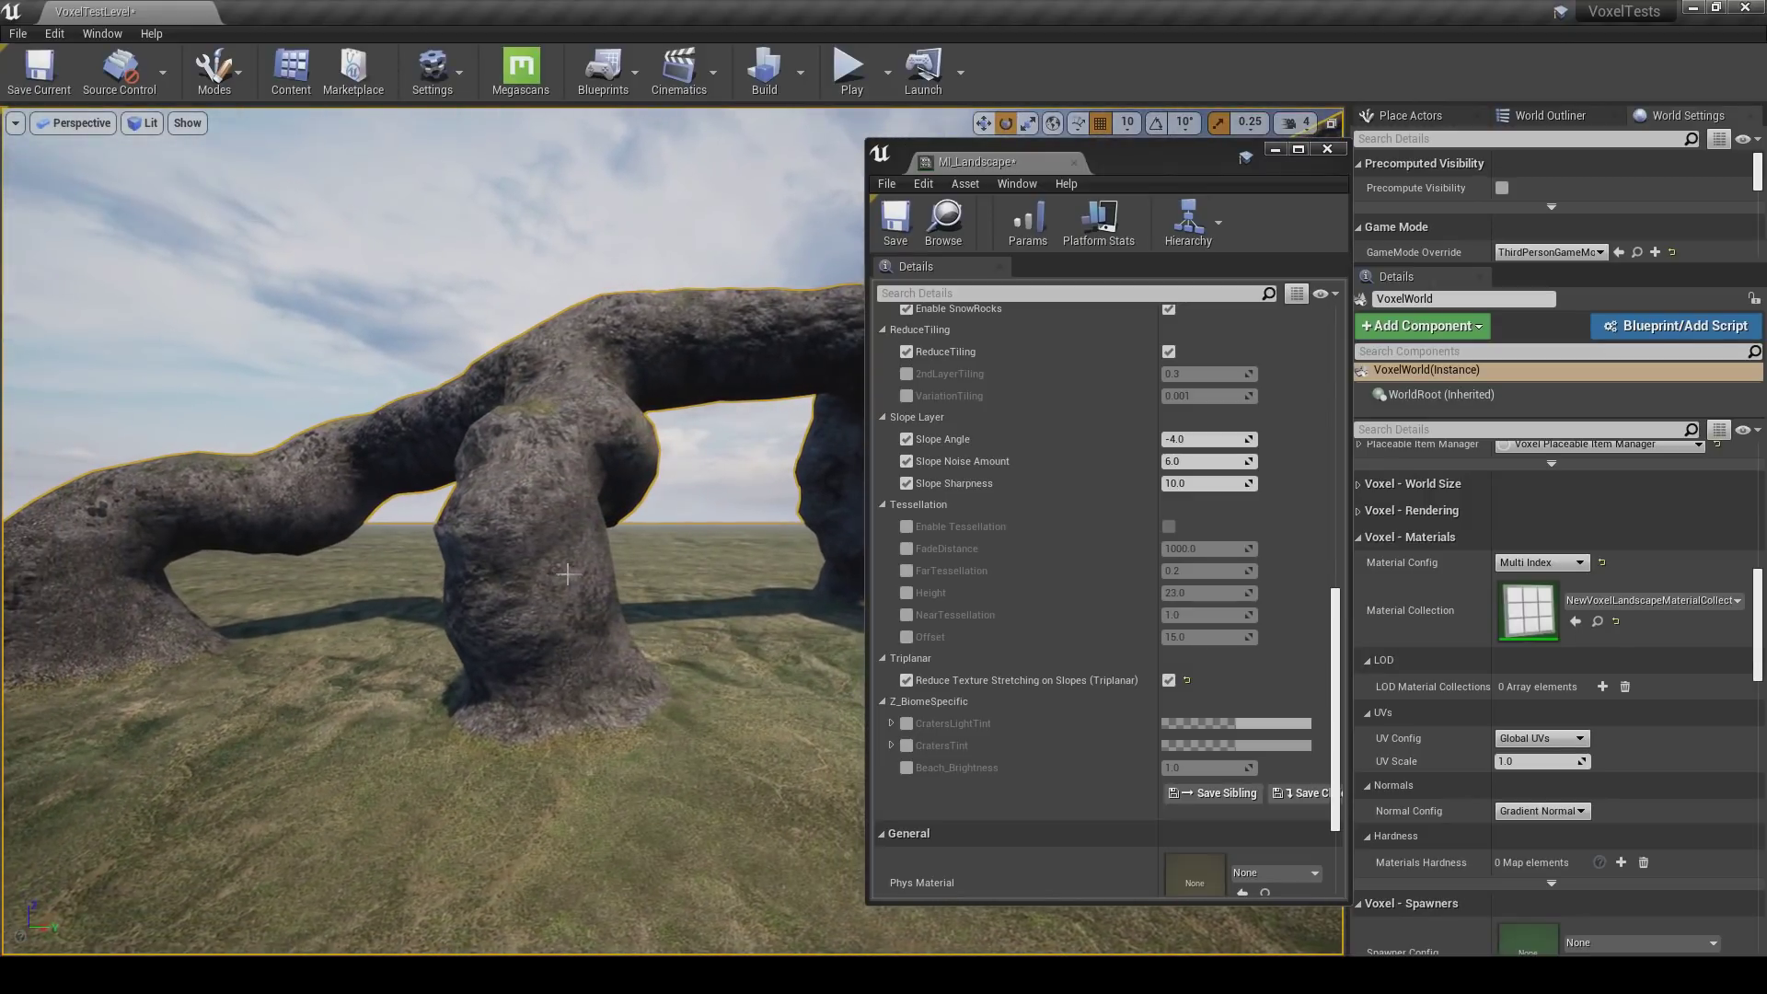
right_click_drag(537, 556, 537, 652)
Try Global Tiling values of 0.04 and 0.01 in MI_Landscape to compare the ground texture, and set it back to 0.02.
scroll(1048, 582, "up", 10)
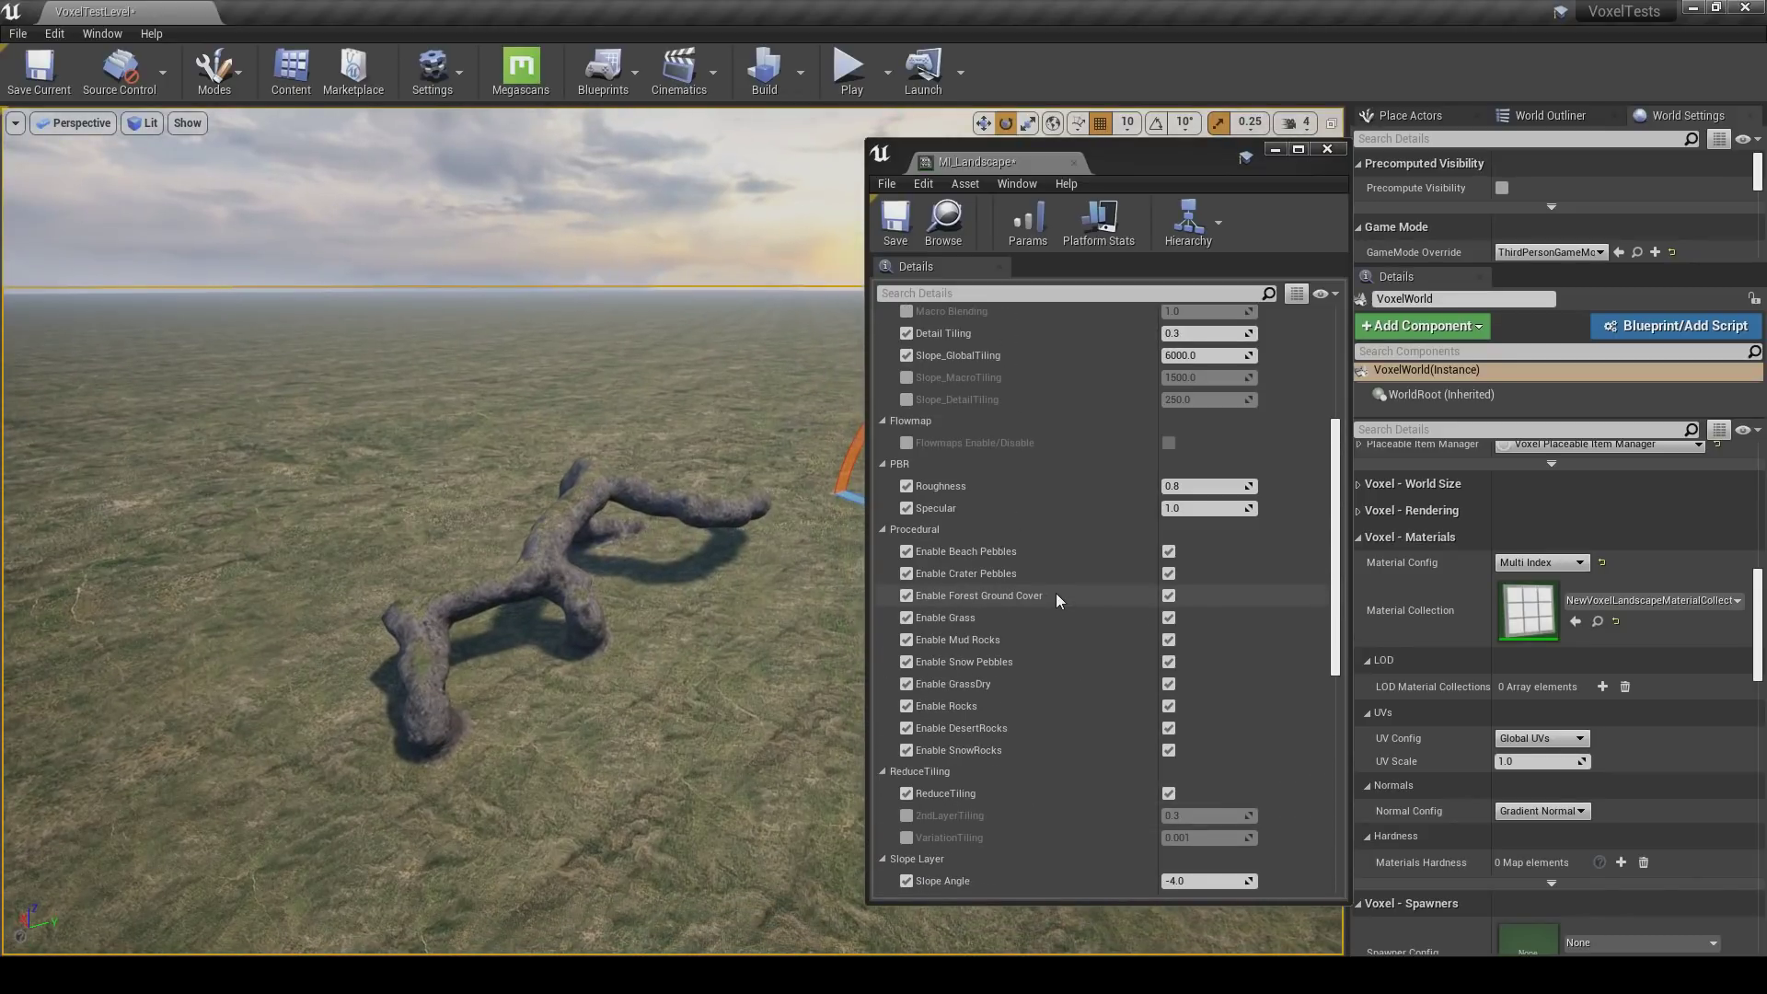
scroll(1057, 593, "up", 6)
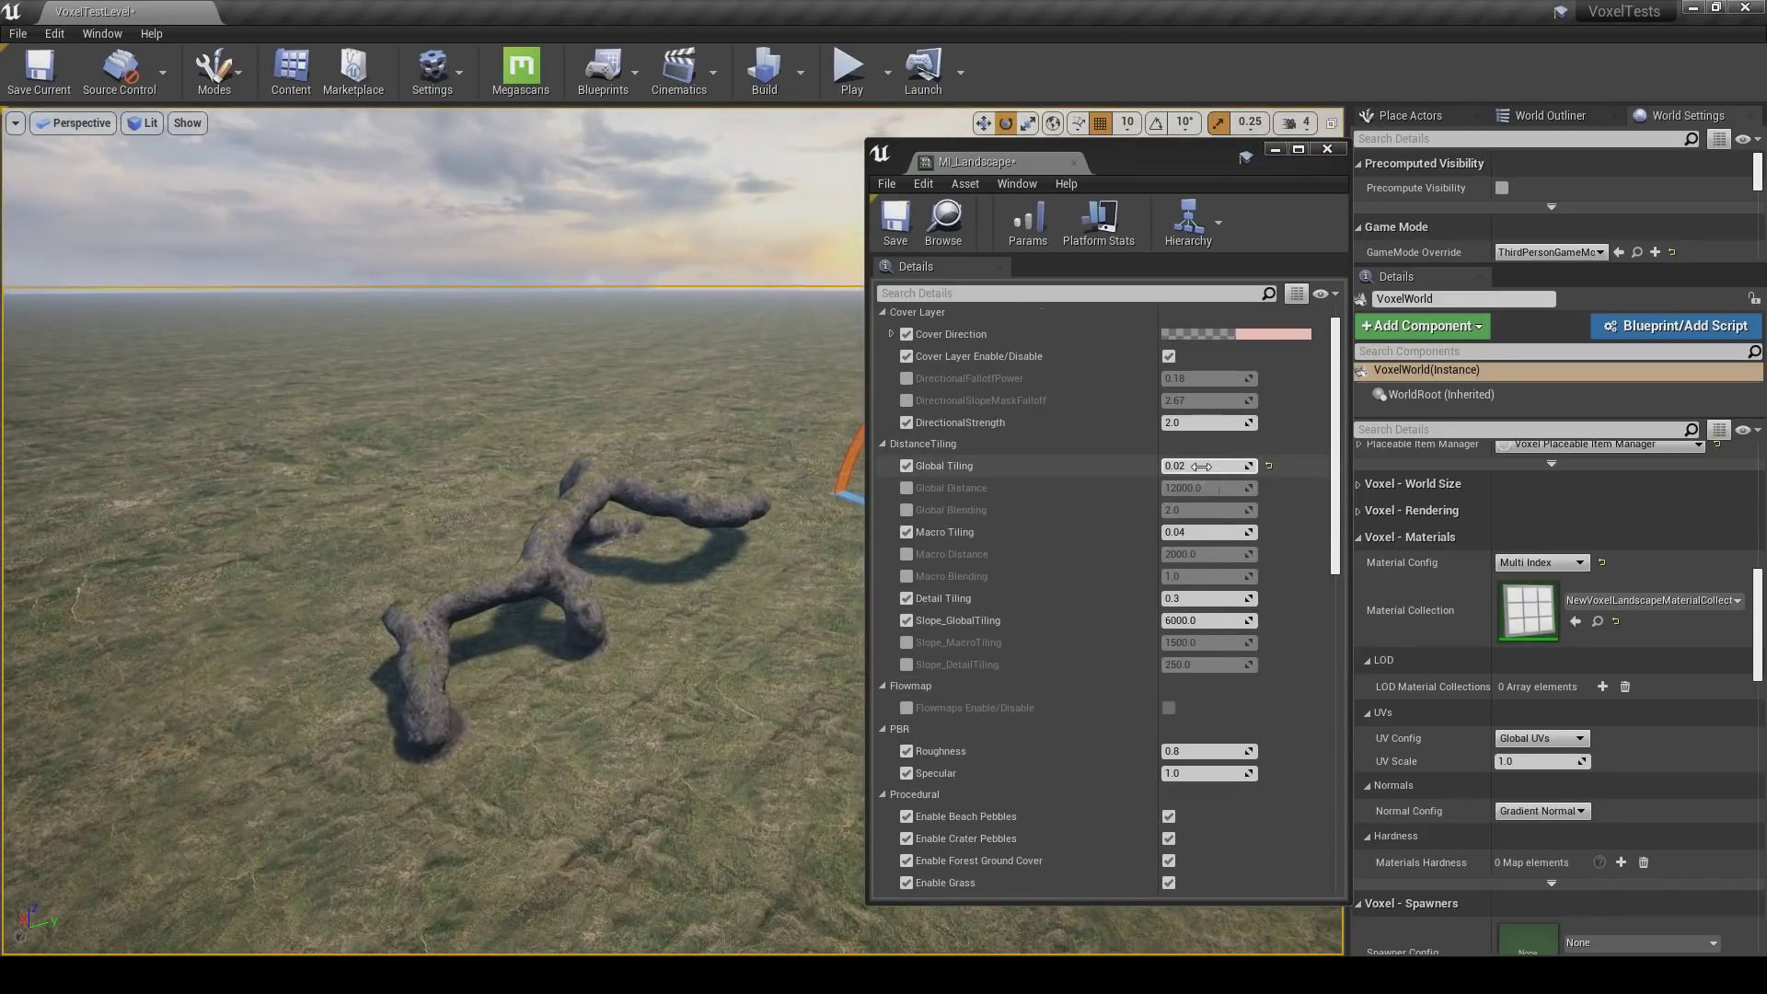
left_click(1178, 467)
type("0.04")
key("Tab")
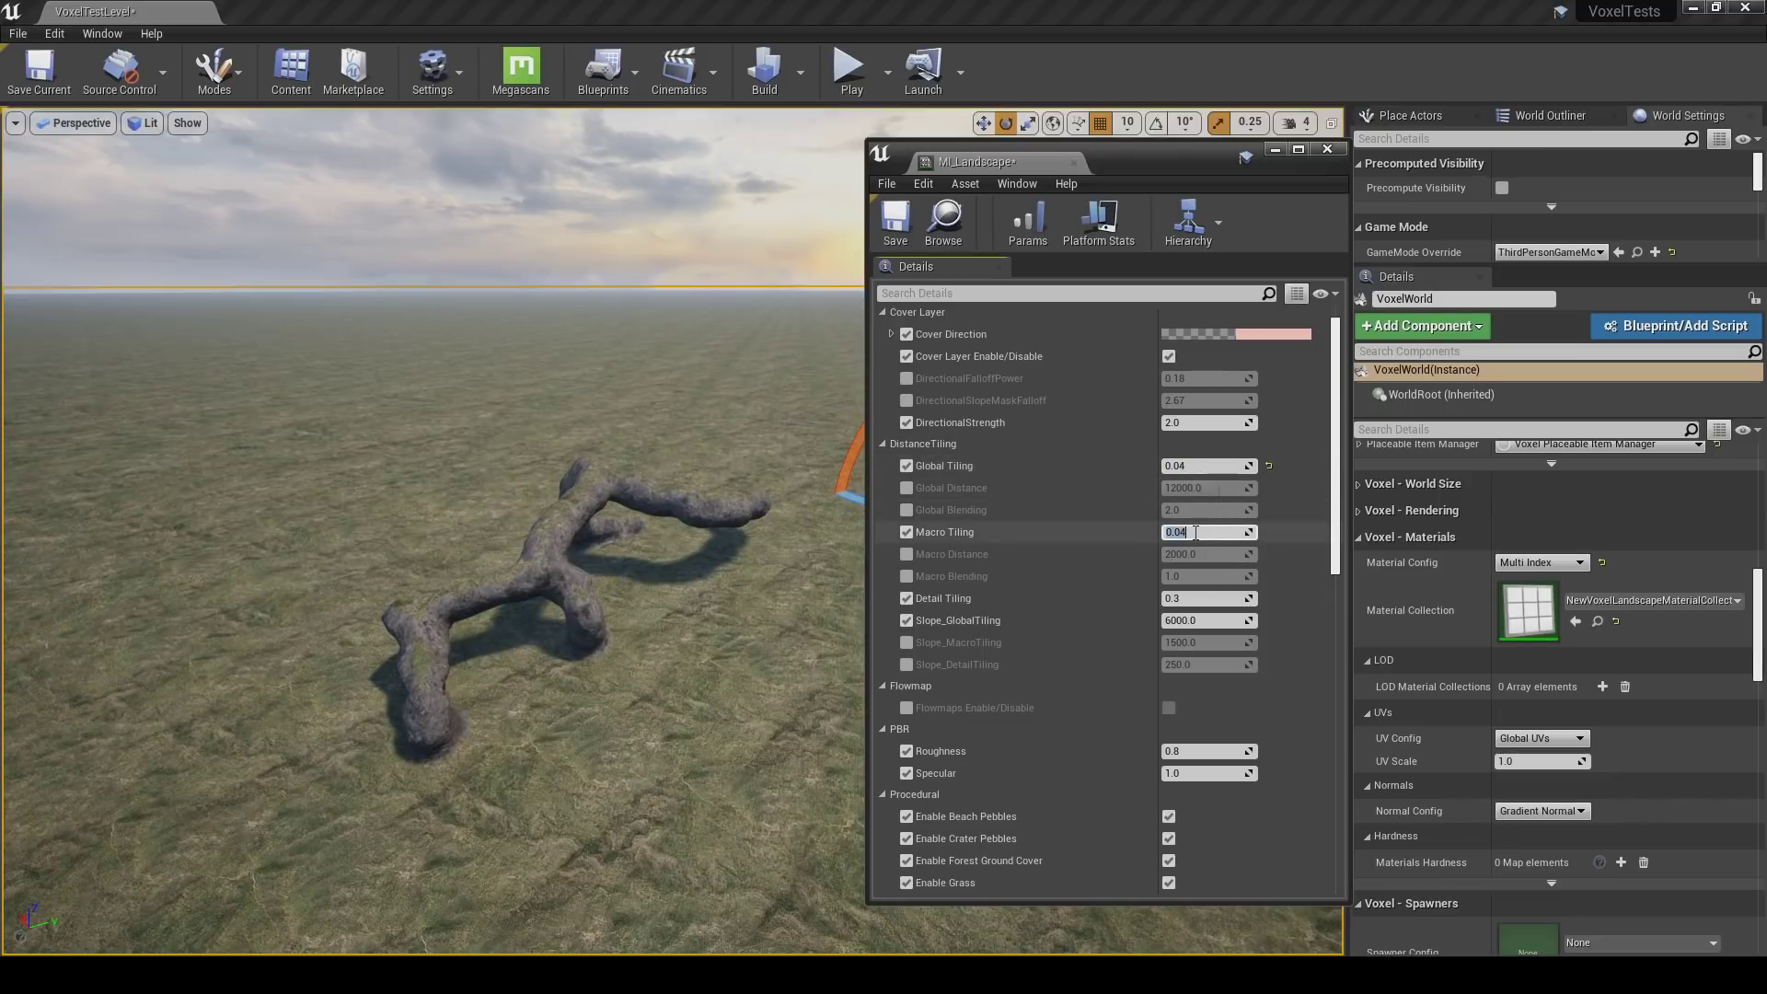
left_click(1184, 465)
type("0.01")
key("Tab")
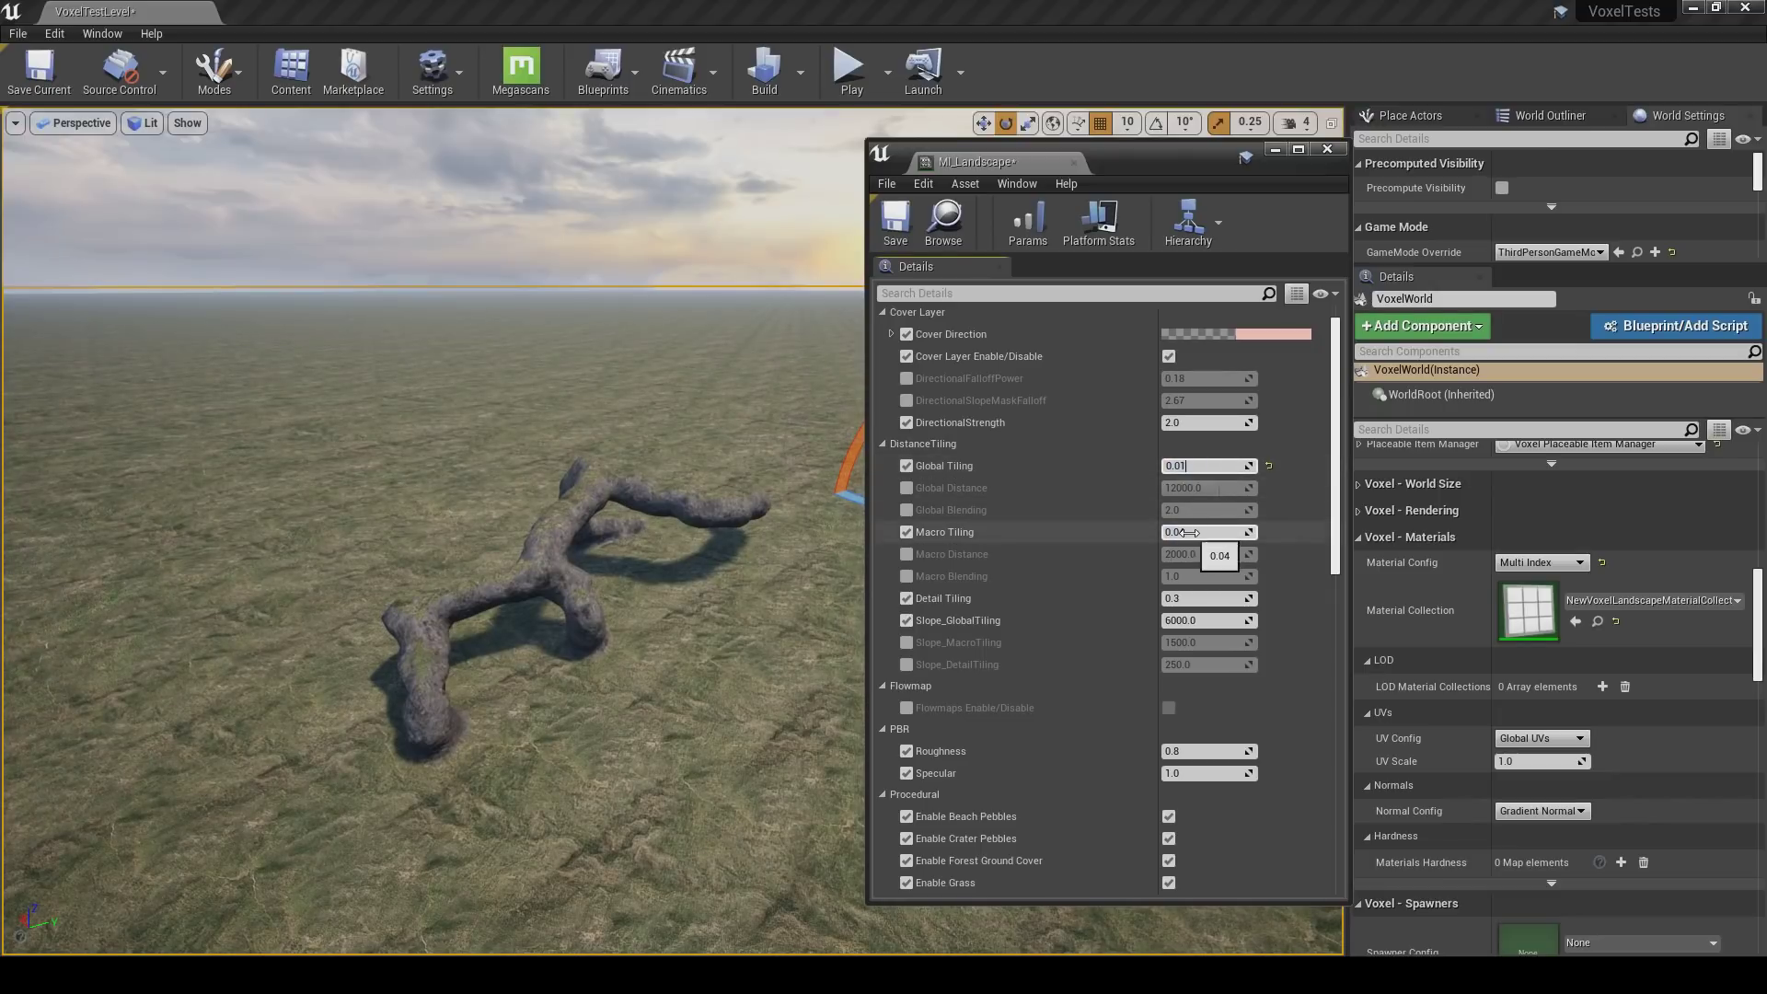
type("2")
key("Return")
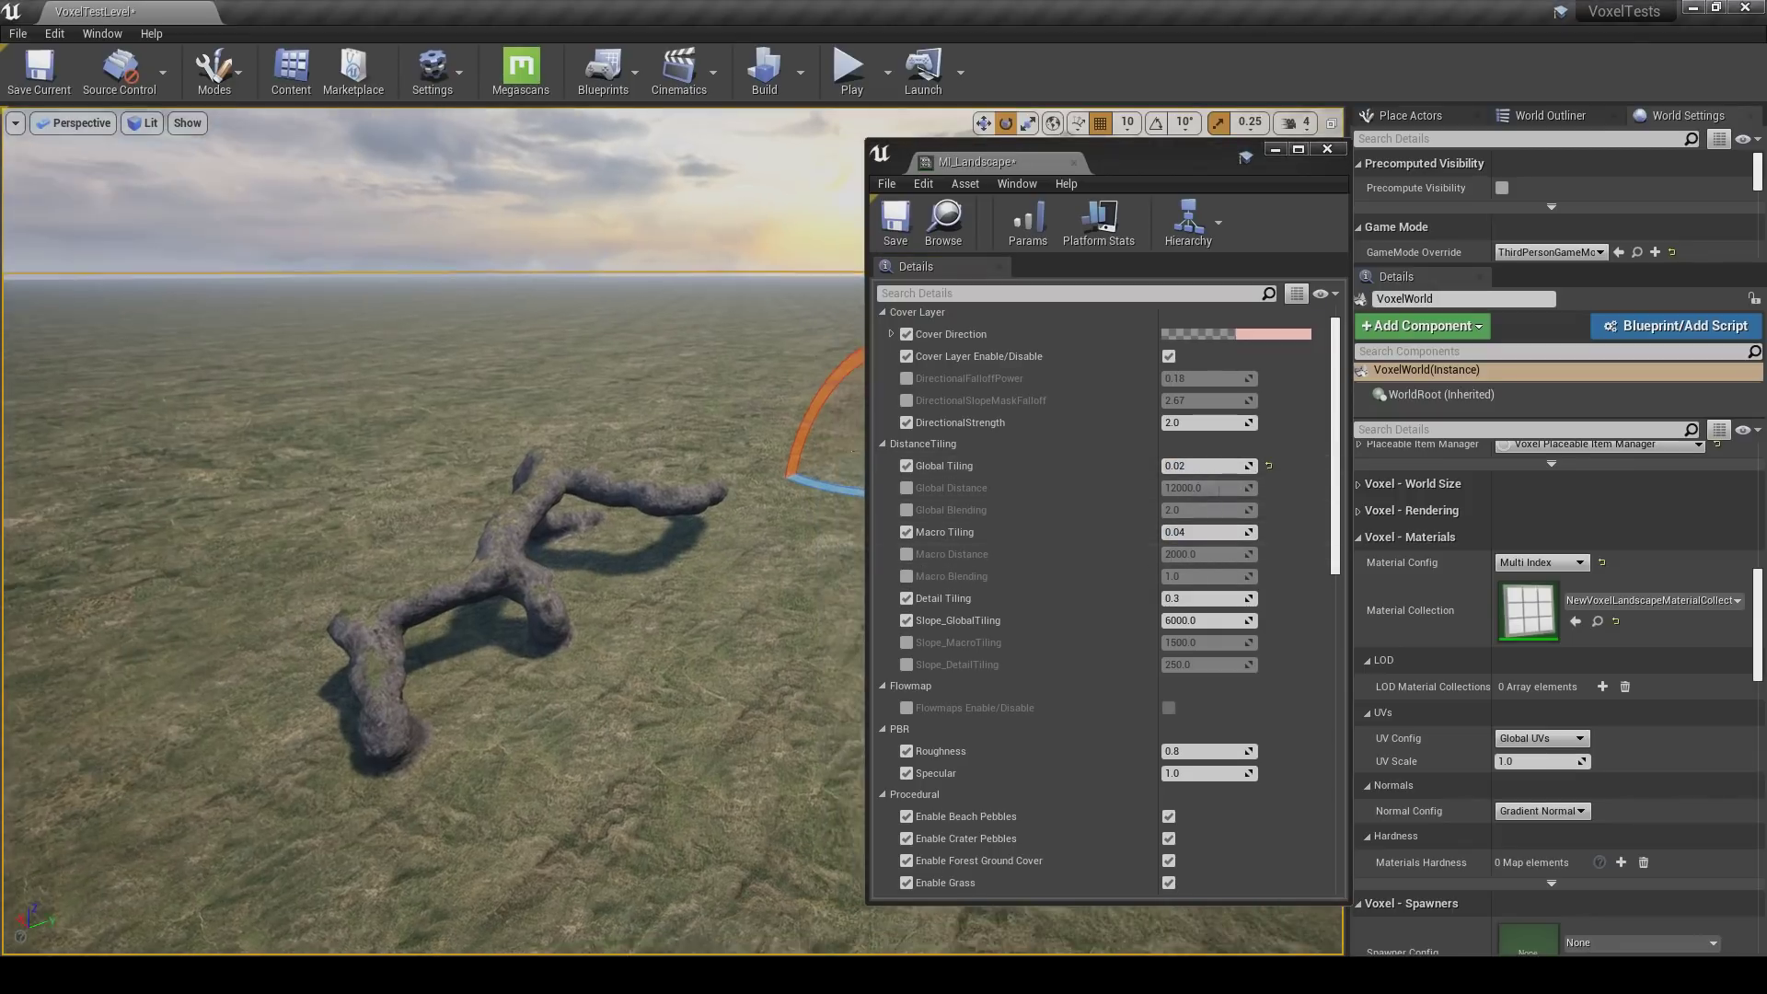
Disable ReduceTiling in MI_Landscape to compare the texture repetition on the distant ground, and re-enable it.
scroll(1043, 613, "down", 10)
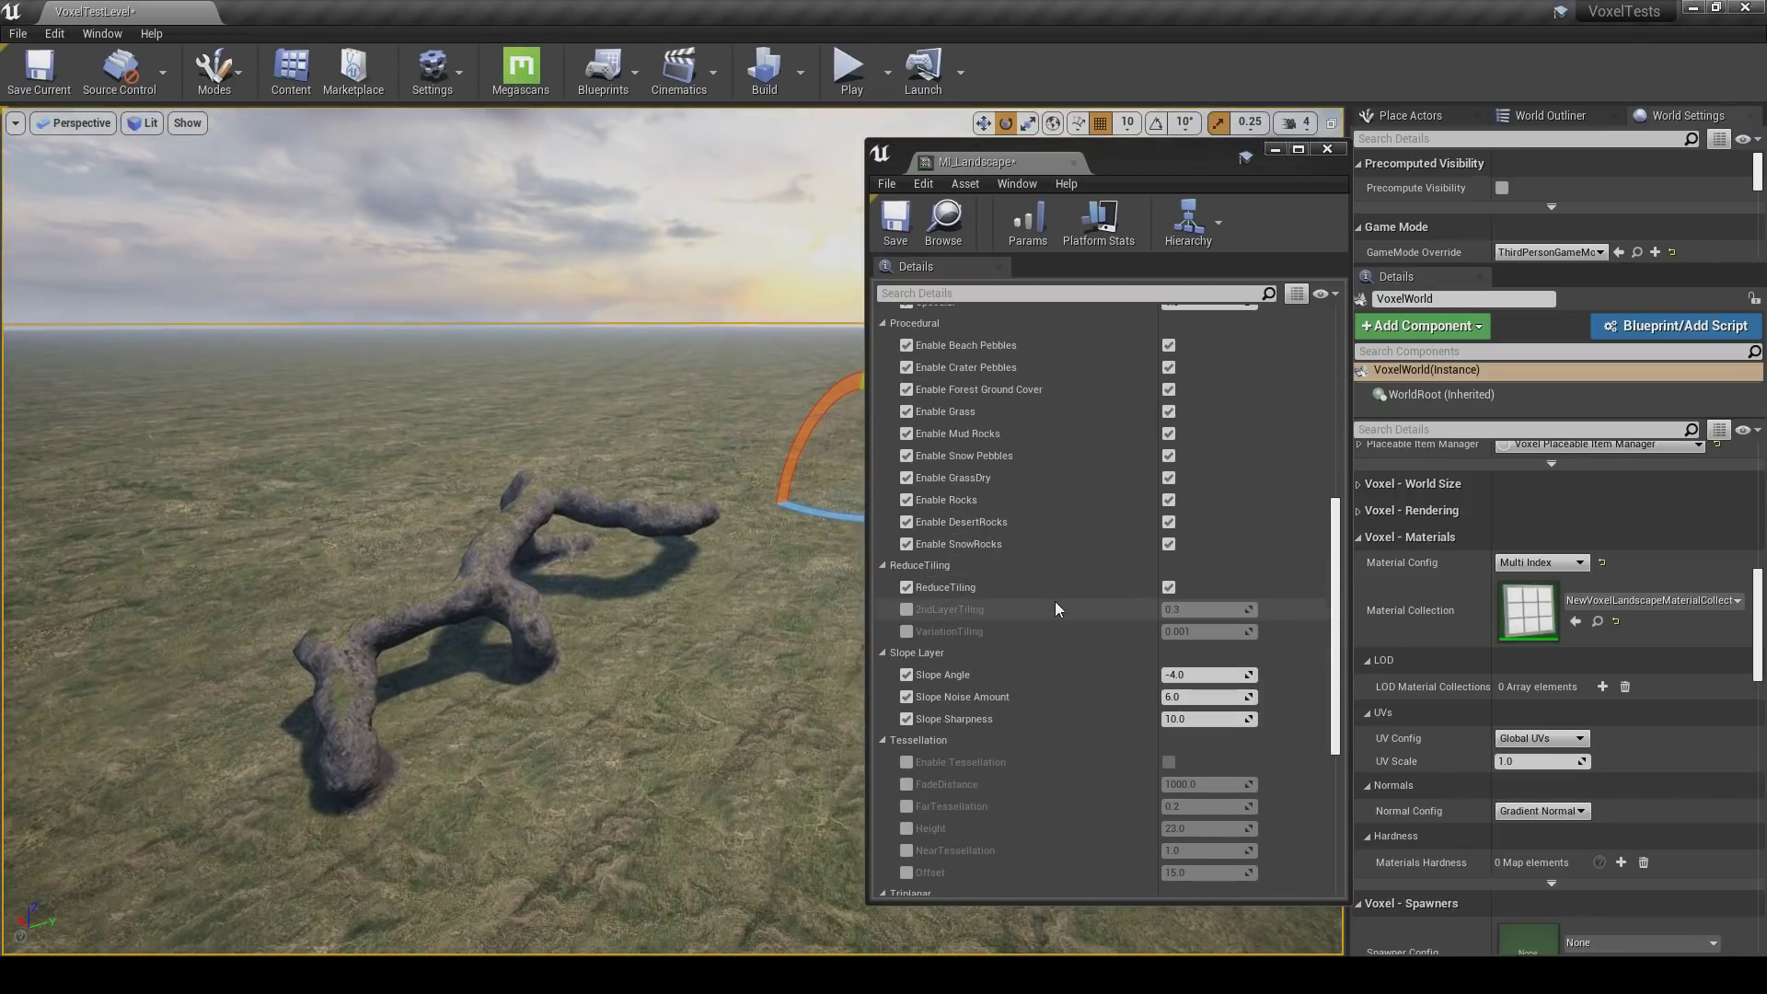
left_click(1168, 587)
key("s")
right_click_drag(433, 515, 447, 603)
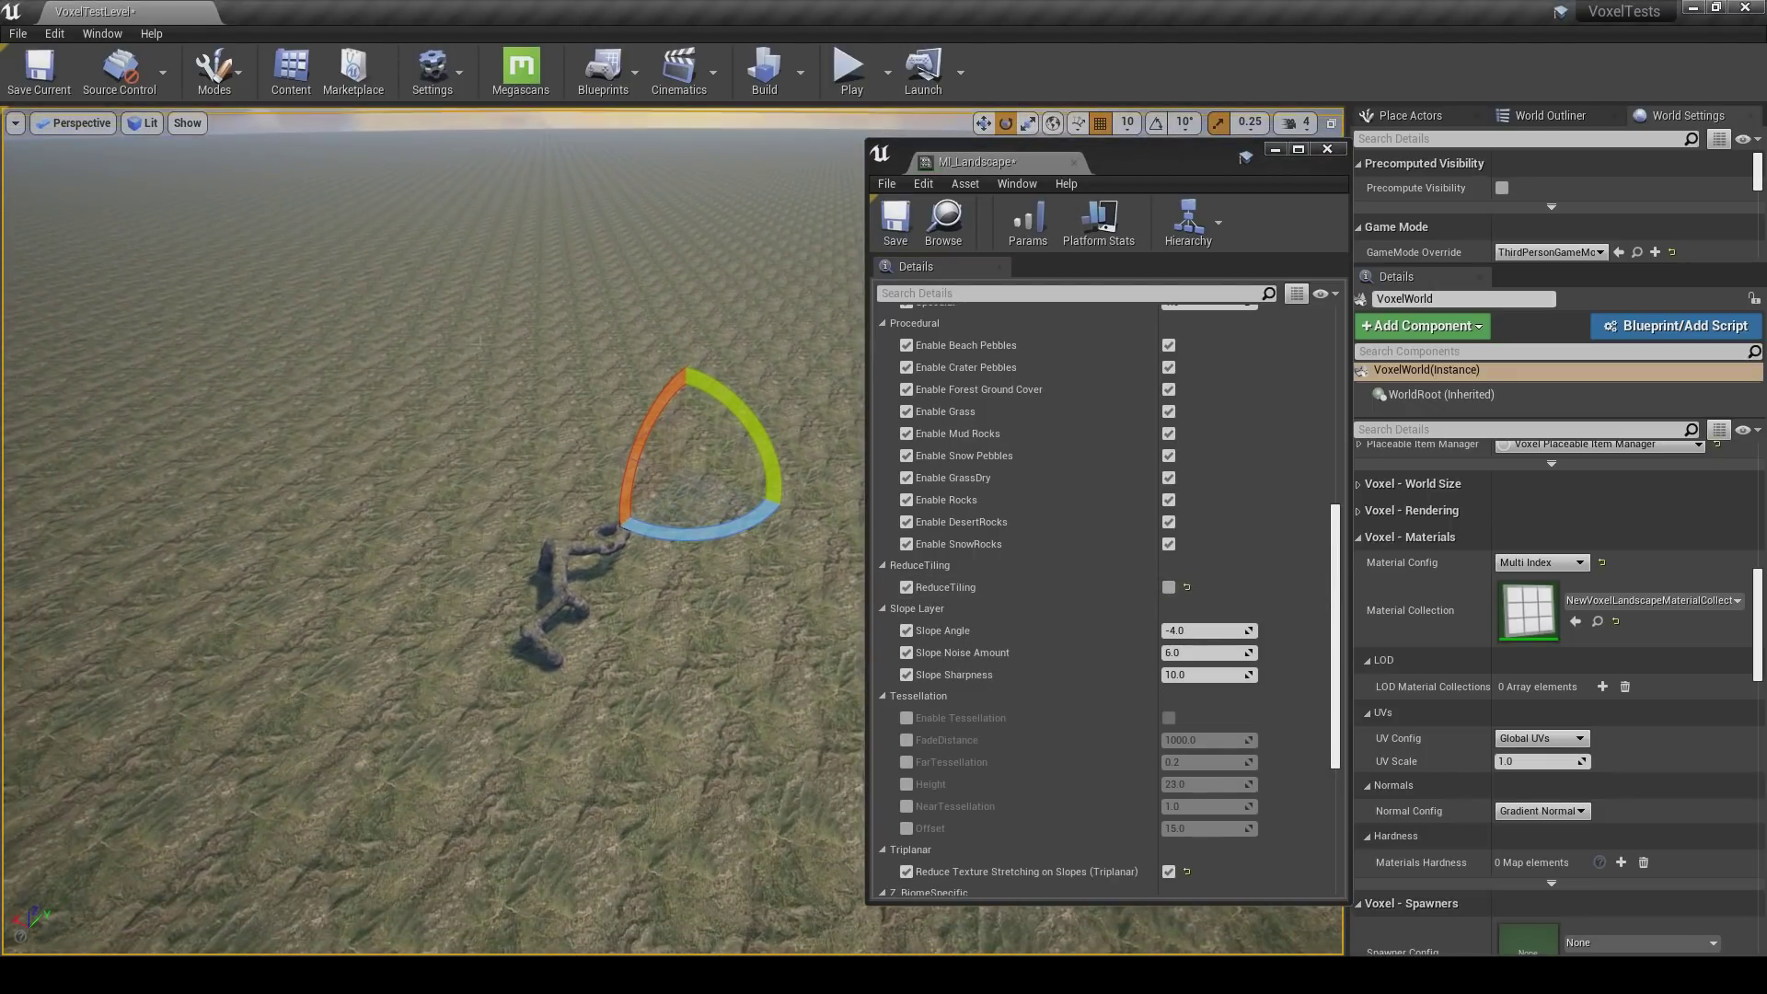
left_click(1168, 587)
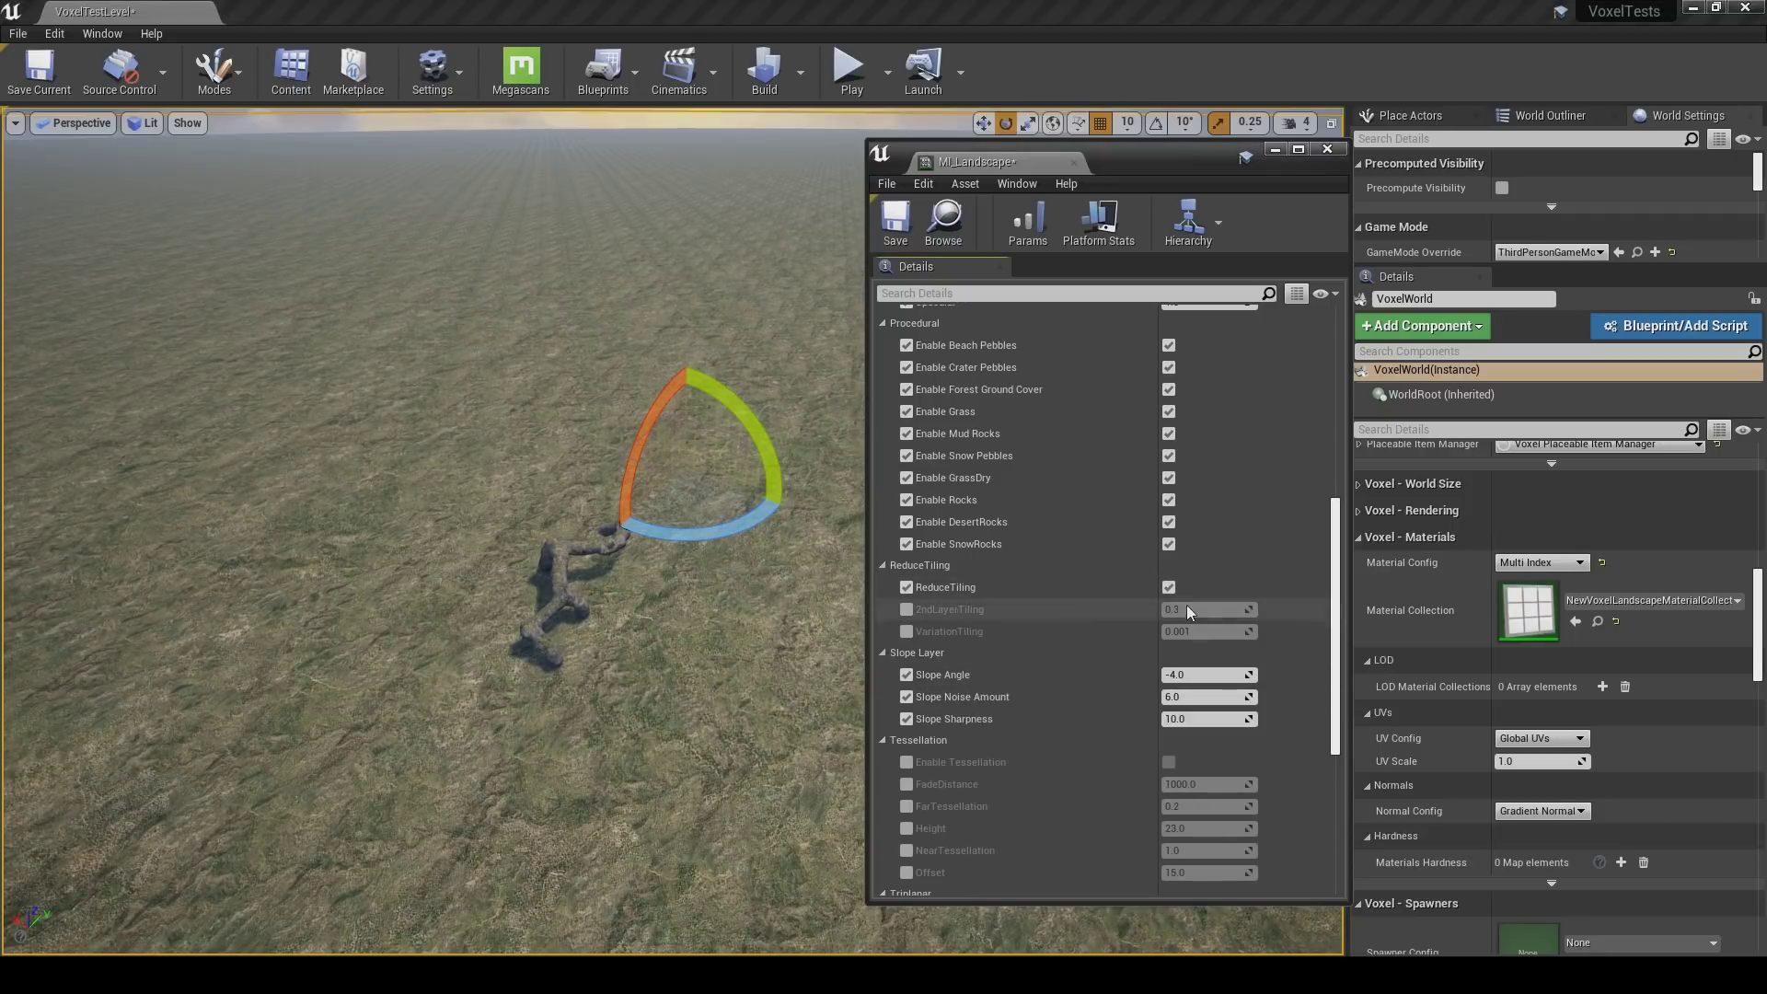
left_click(1169, 587)
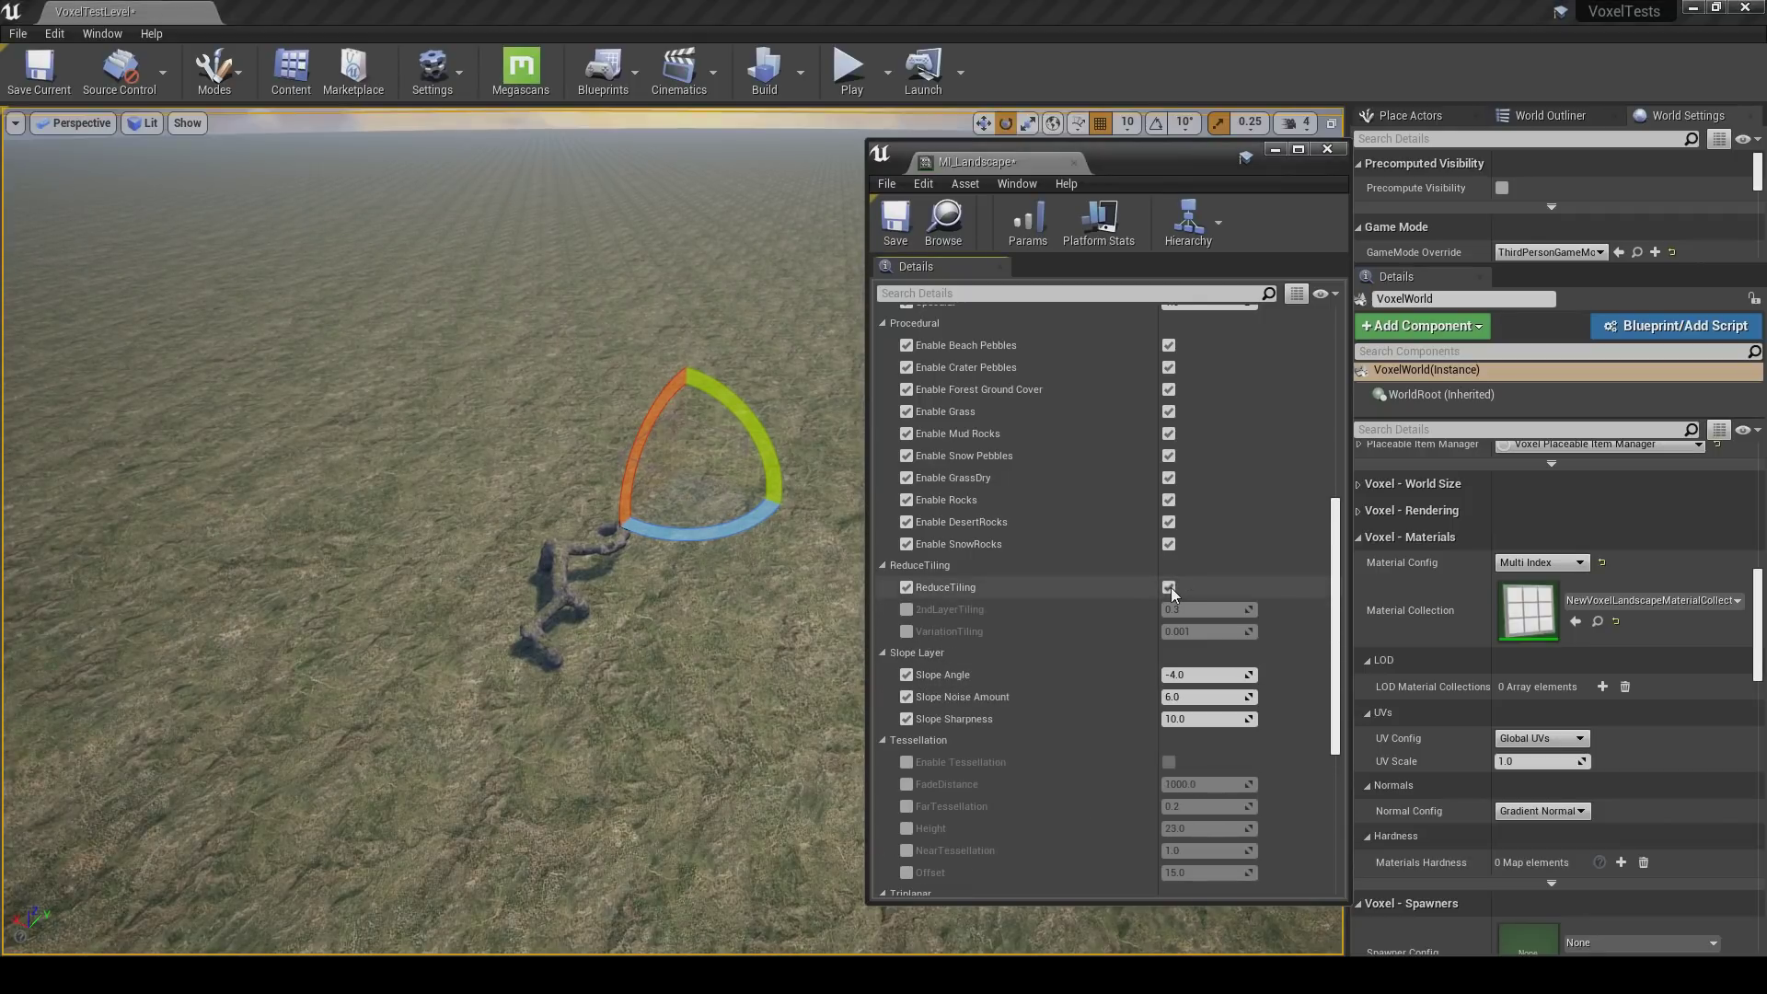
left_click(1168, 587)
Try Slope Angle values of -3, -2 and -1 in MI_Landscape to compare the grass coverage on the arch up close.
right_click_drag(552, 515, 524, 478)
key("w")
right_click_drag(552, 571, 511, 471)
key("w")
right_click_drag(700, 603, 805, 629)
key("a")
left_click(1196, 674)
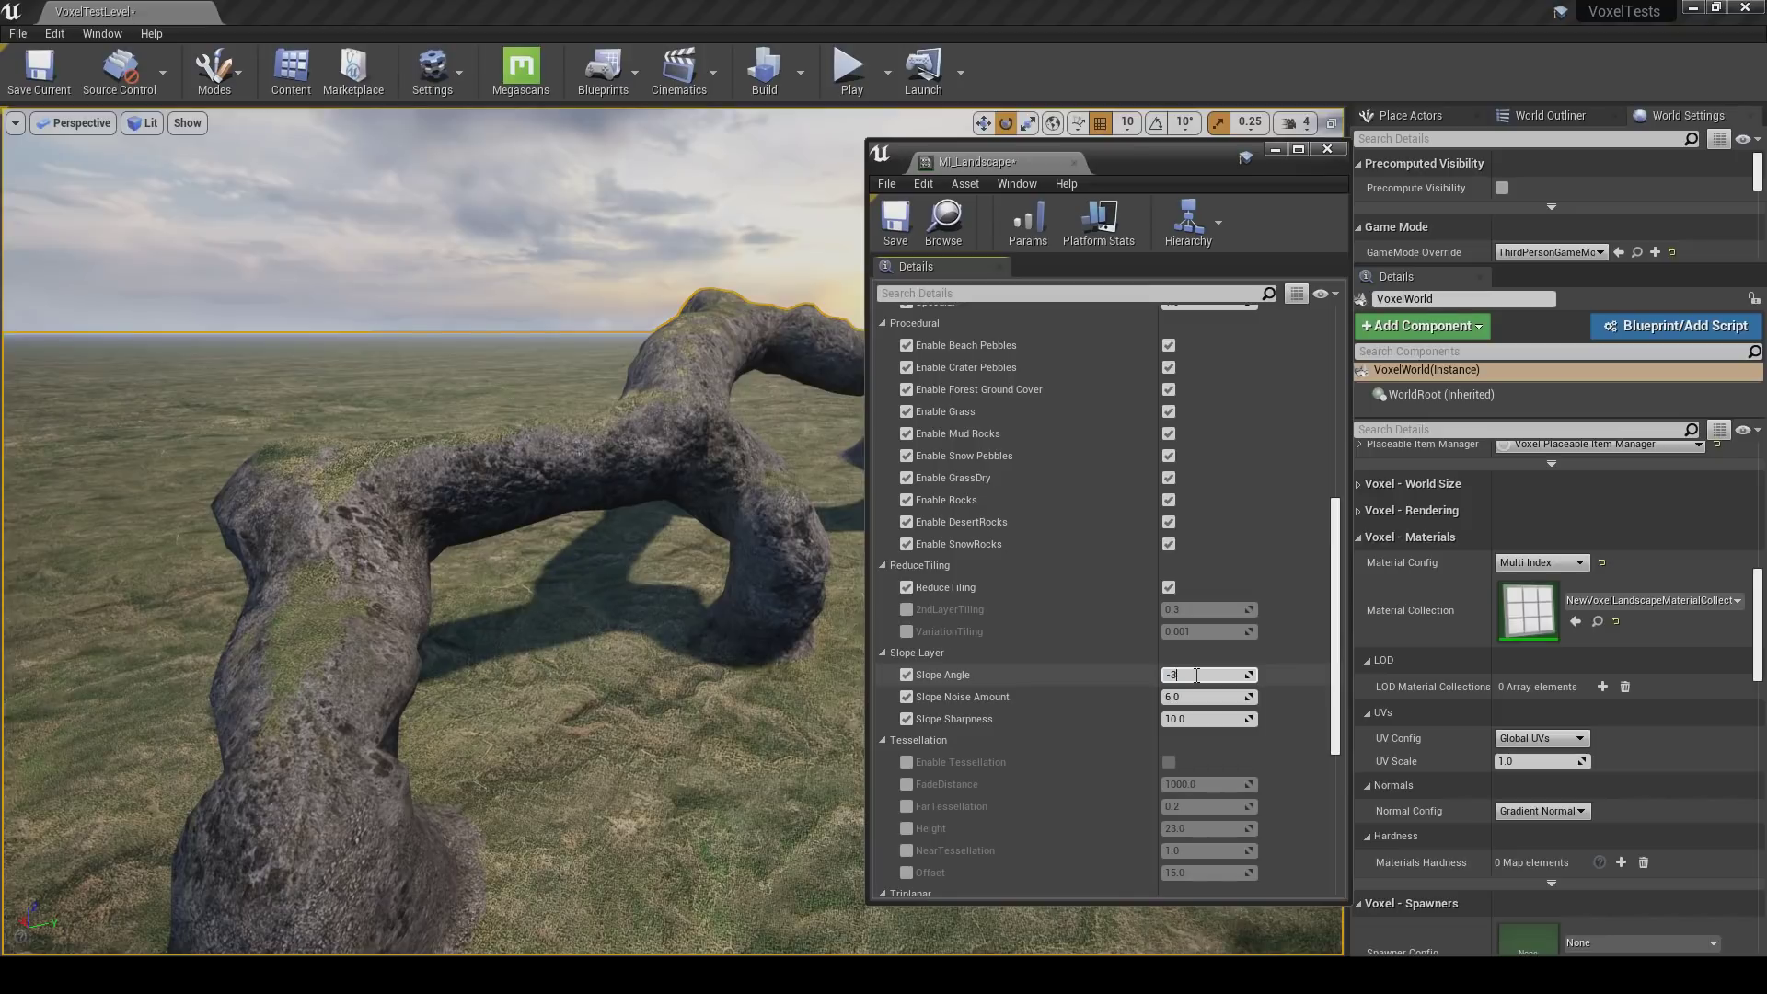
key("Return")
type("-2")
key("Return")
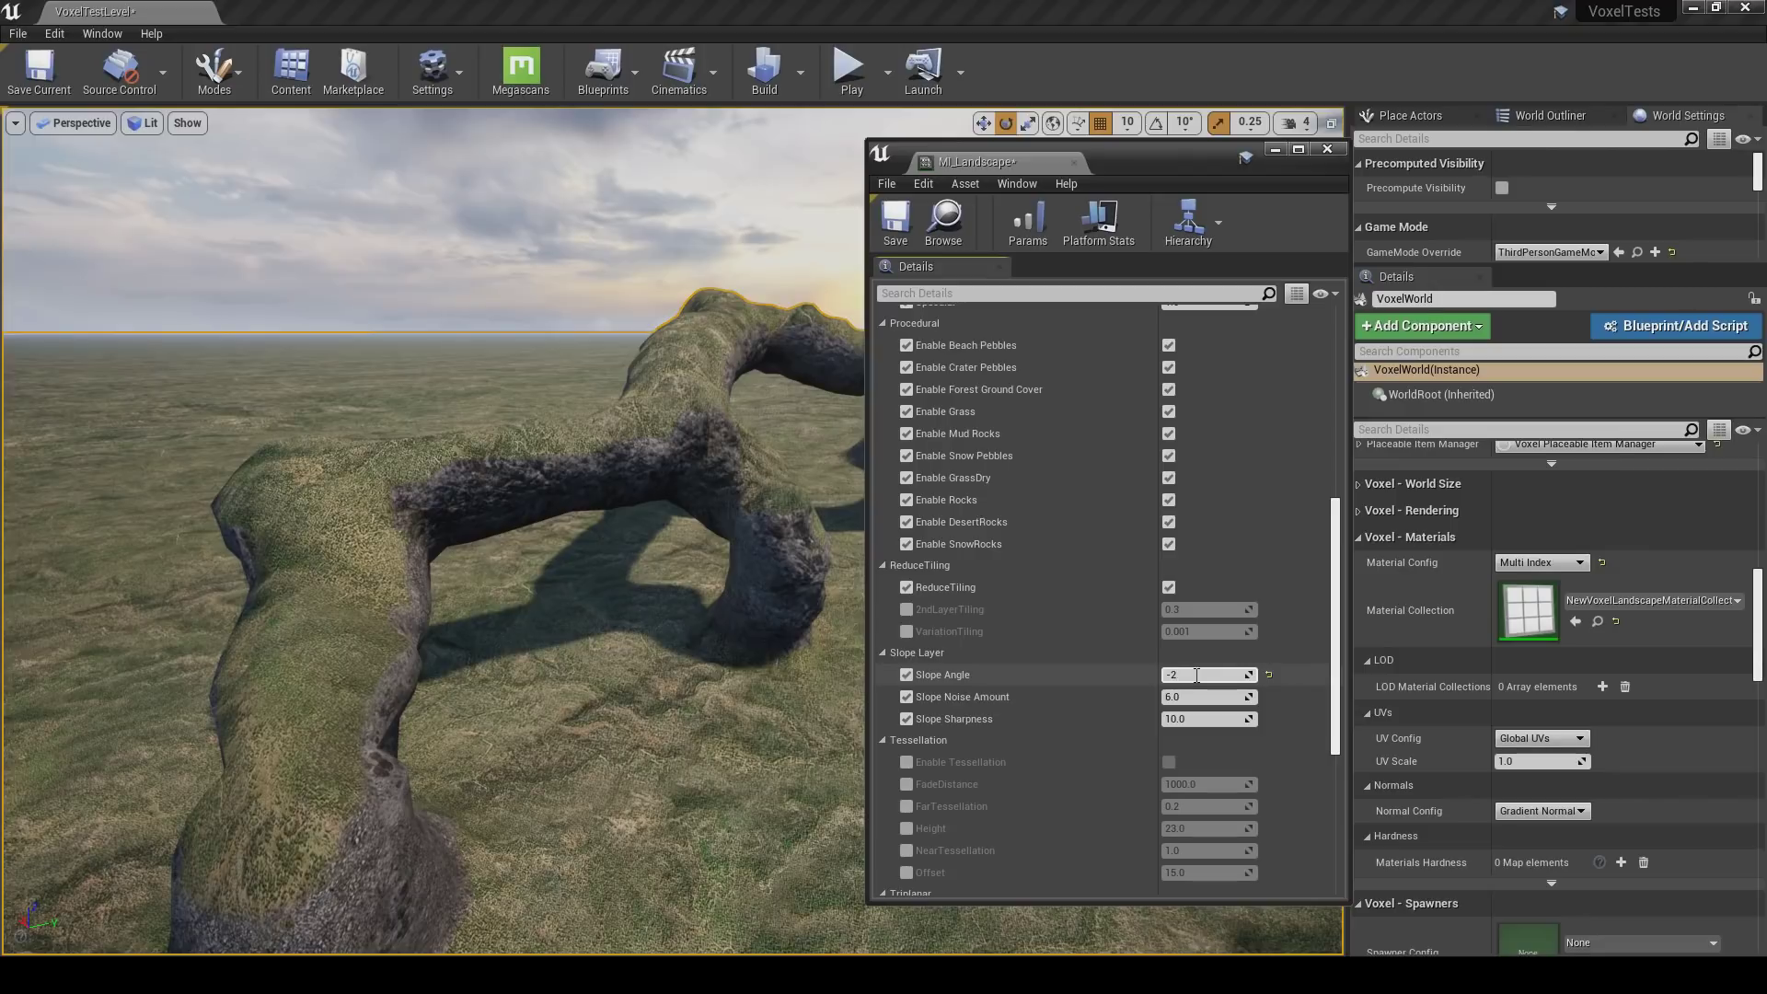
key("BackSpace")
type("1")
key("Return")
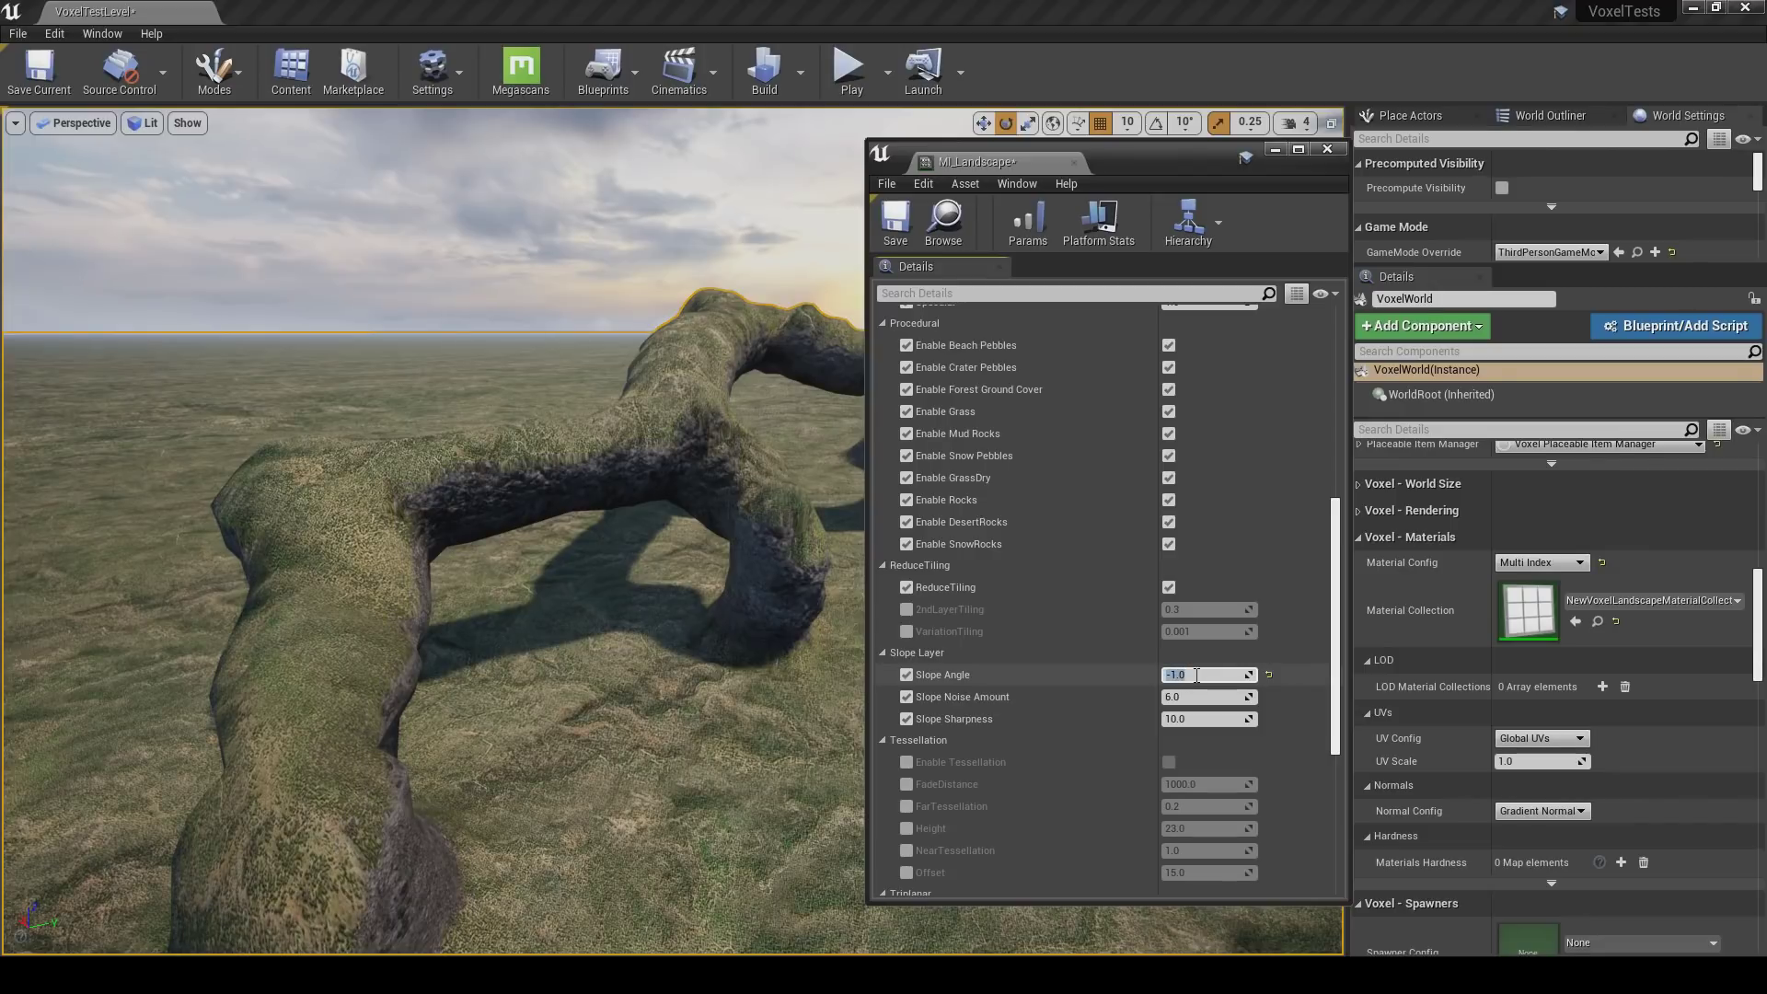
Try Slope Angle values of -3, -6, -4, -5 and -4.5, and reset the parameter to its default.
type("-3")
key("Return")
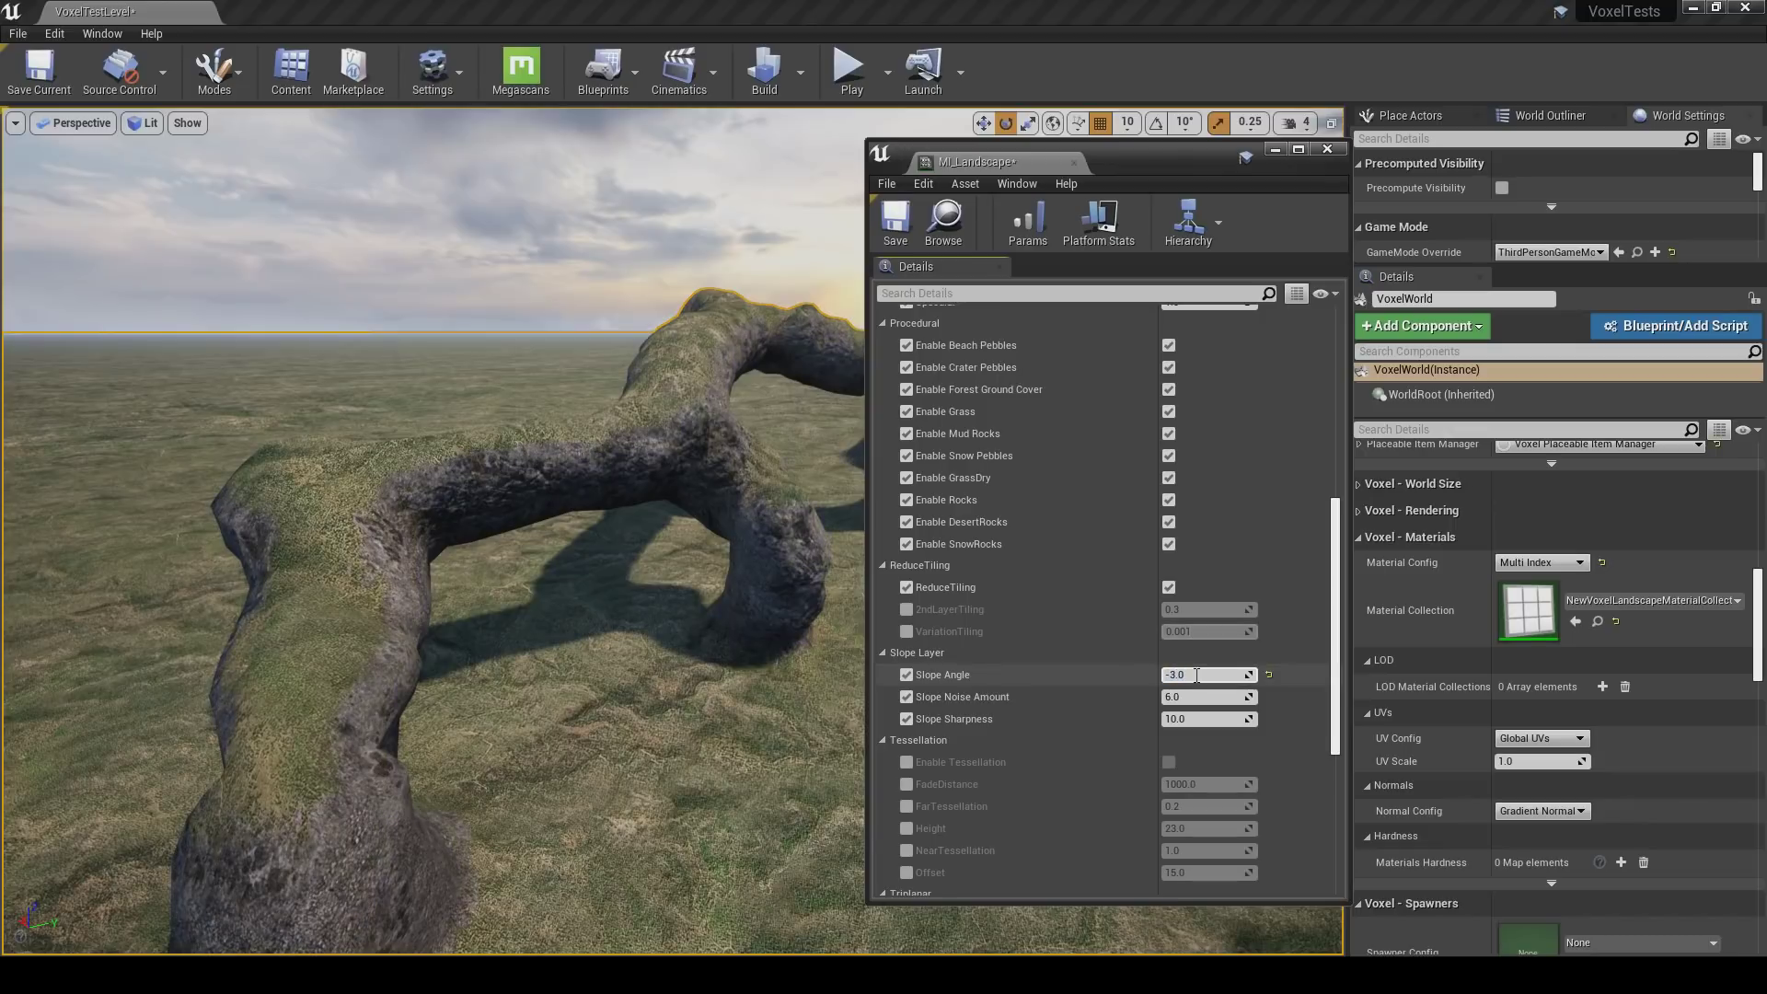
type("-6")
key("Return")
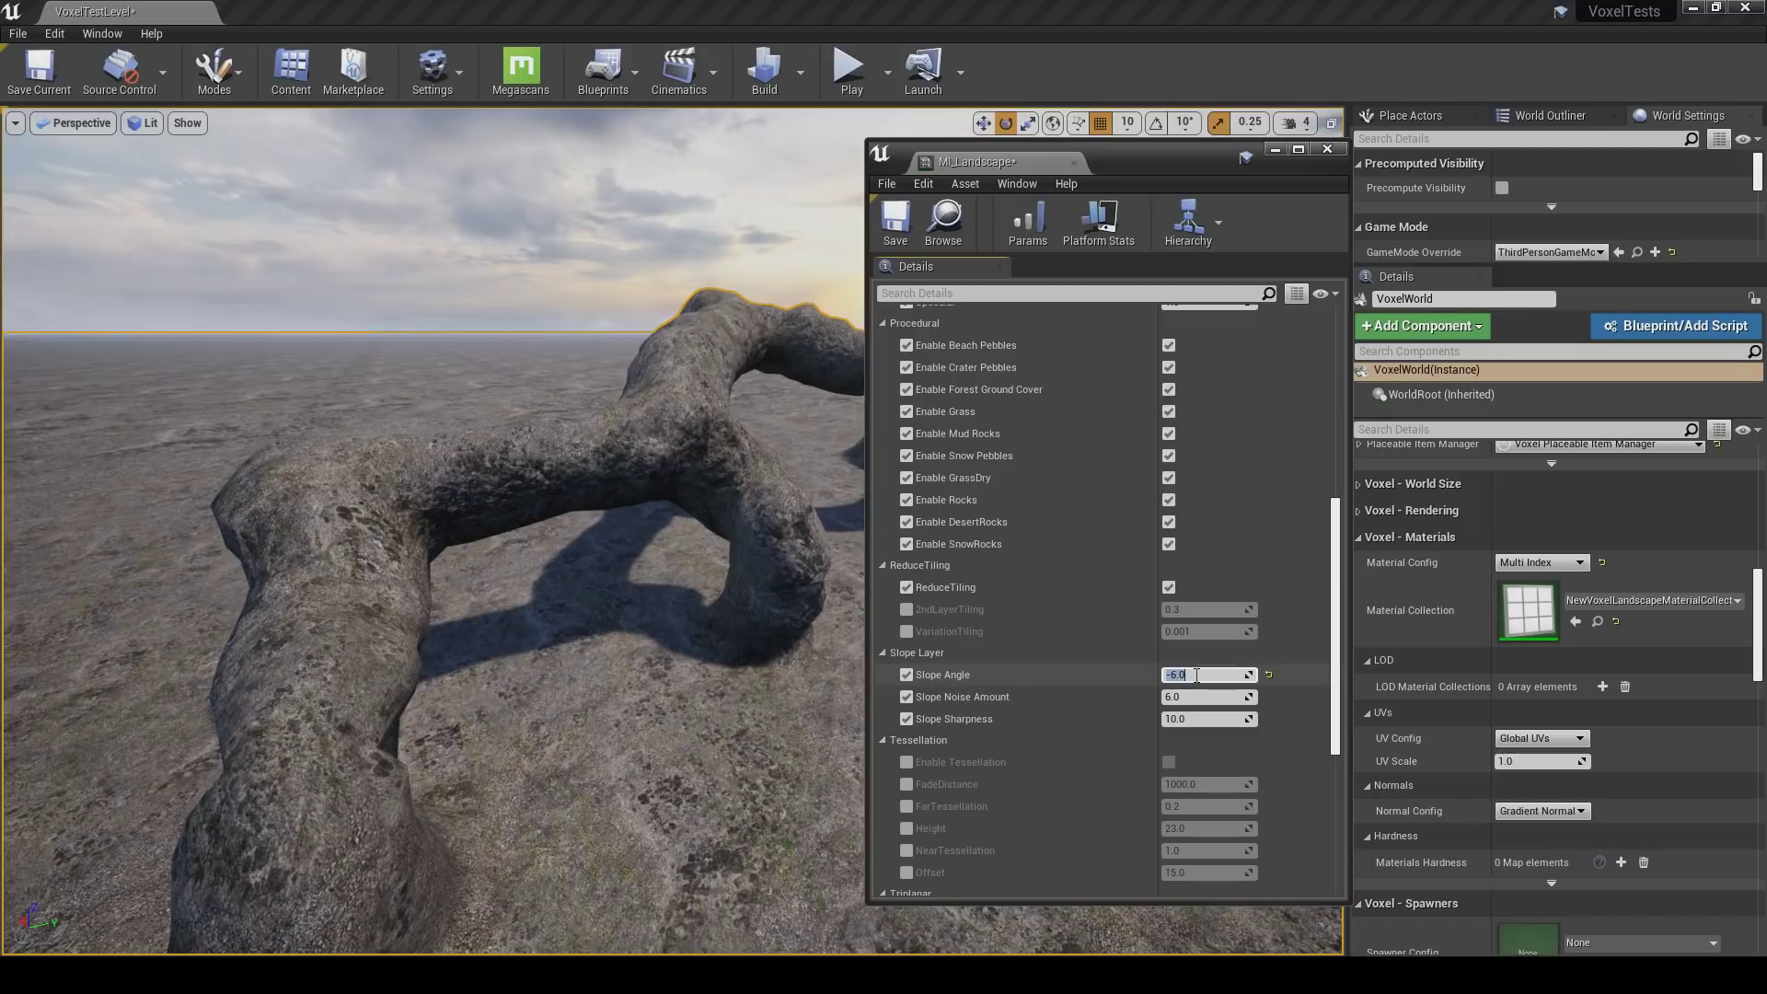
type("-4")
key("Return")
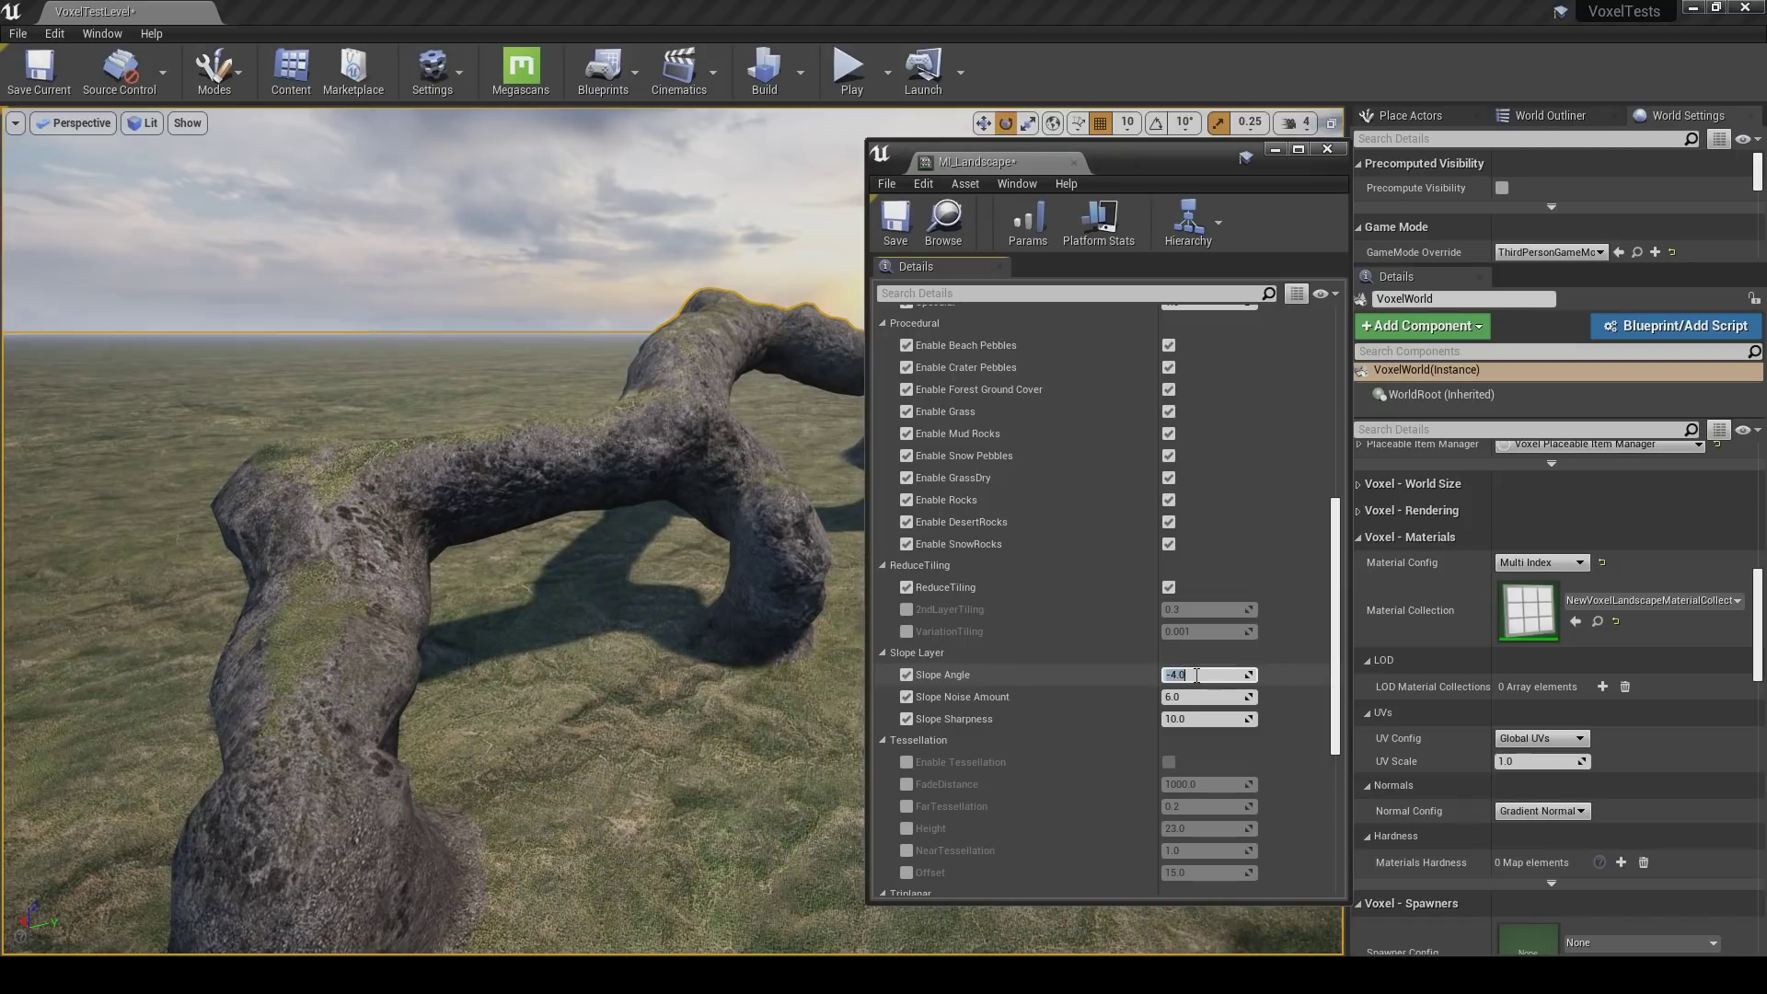
type("-5")
key("Return")
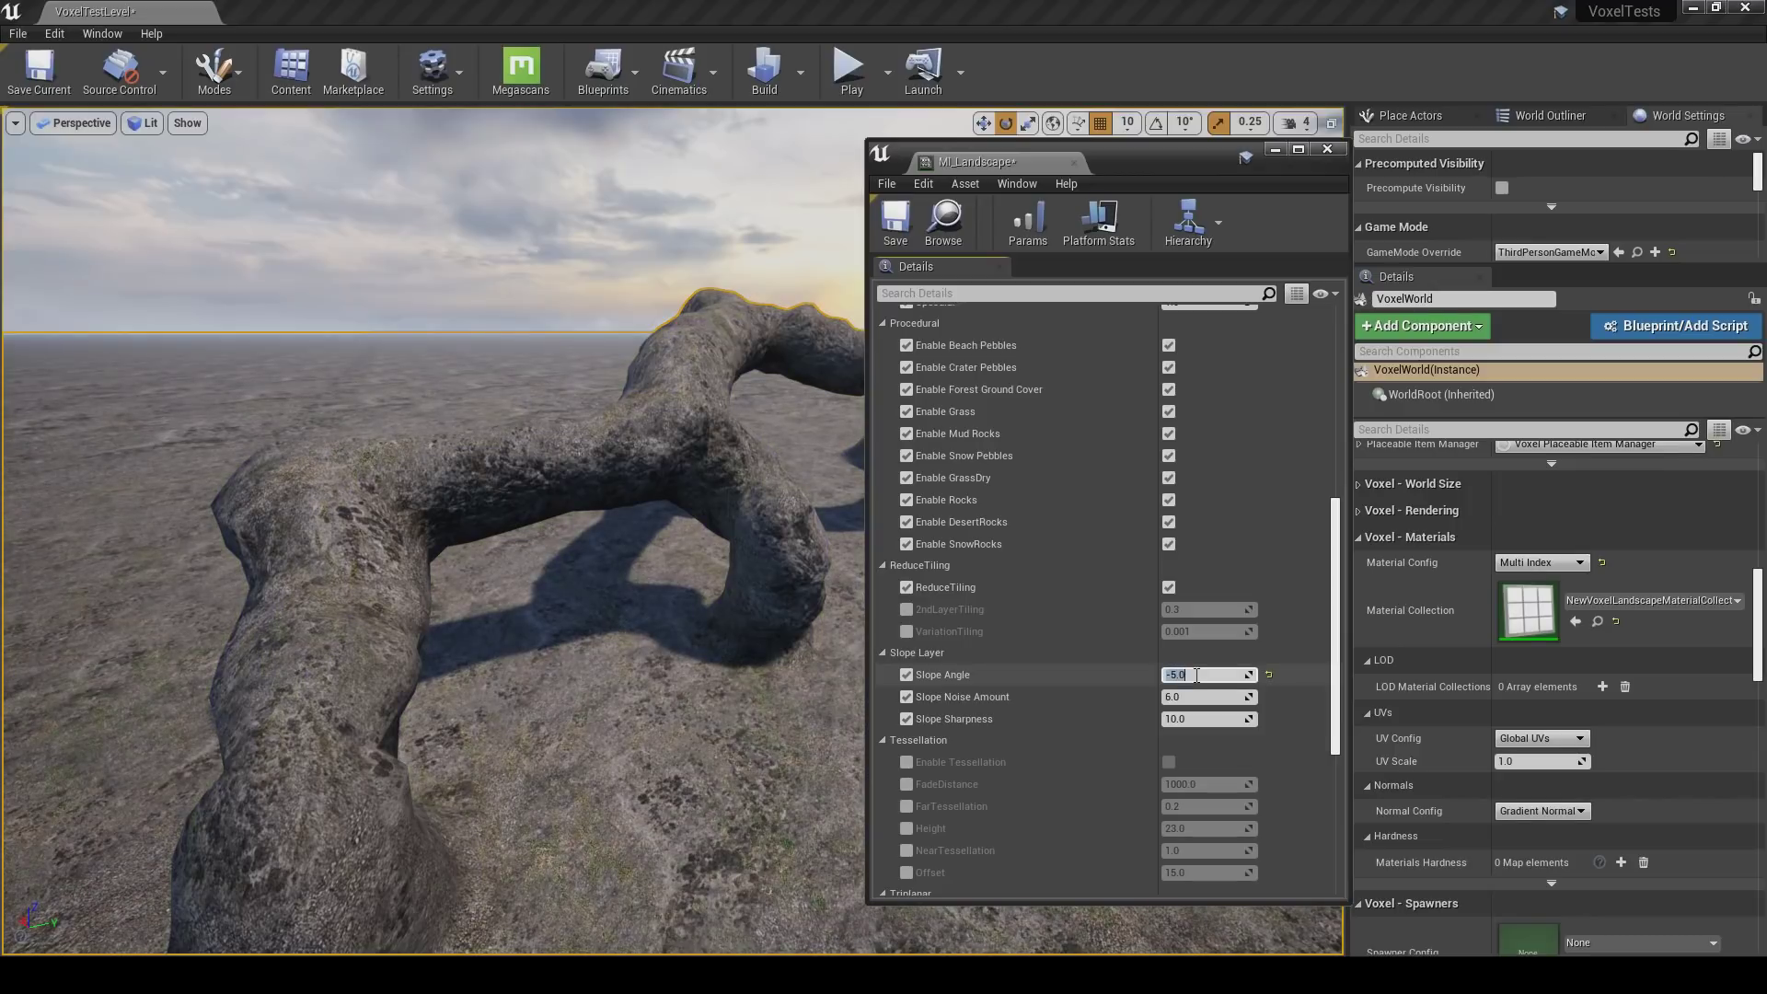
type("-4.5")
key("Return")
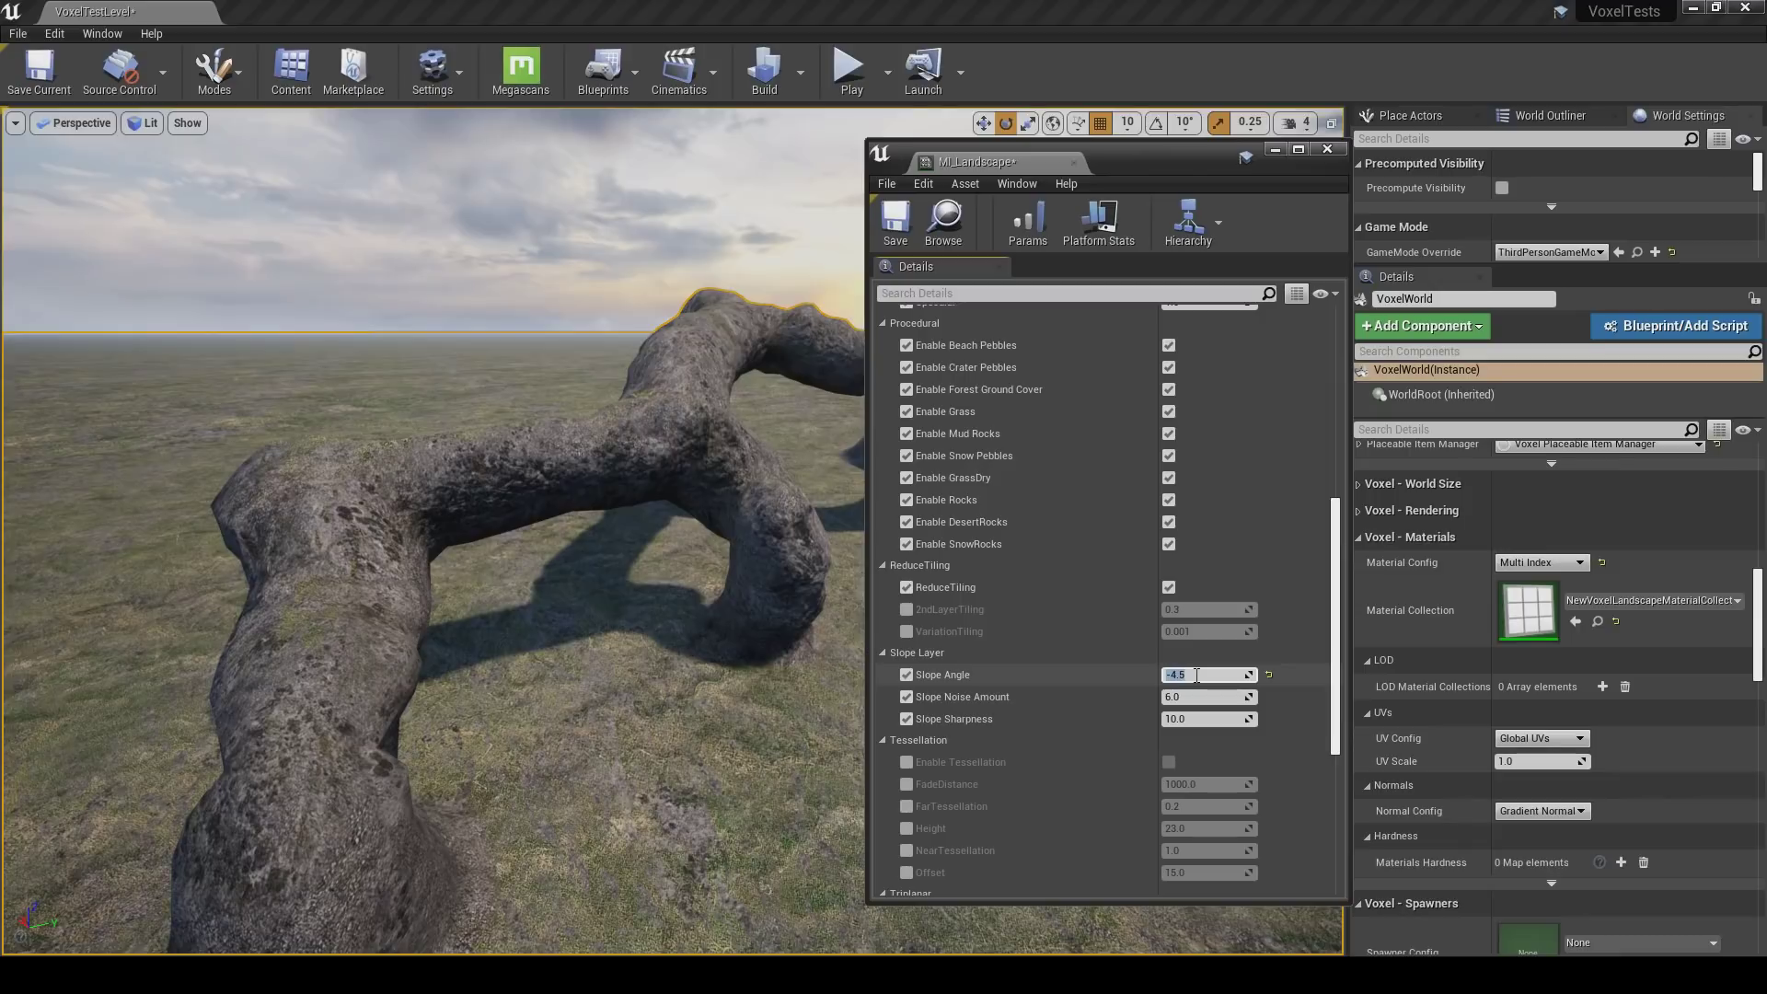
left_click(1267, 677)
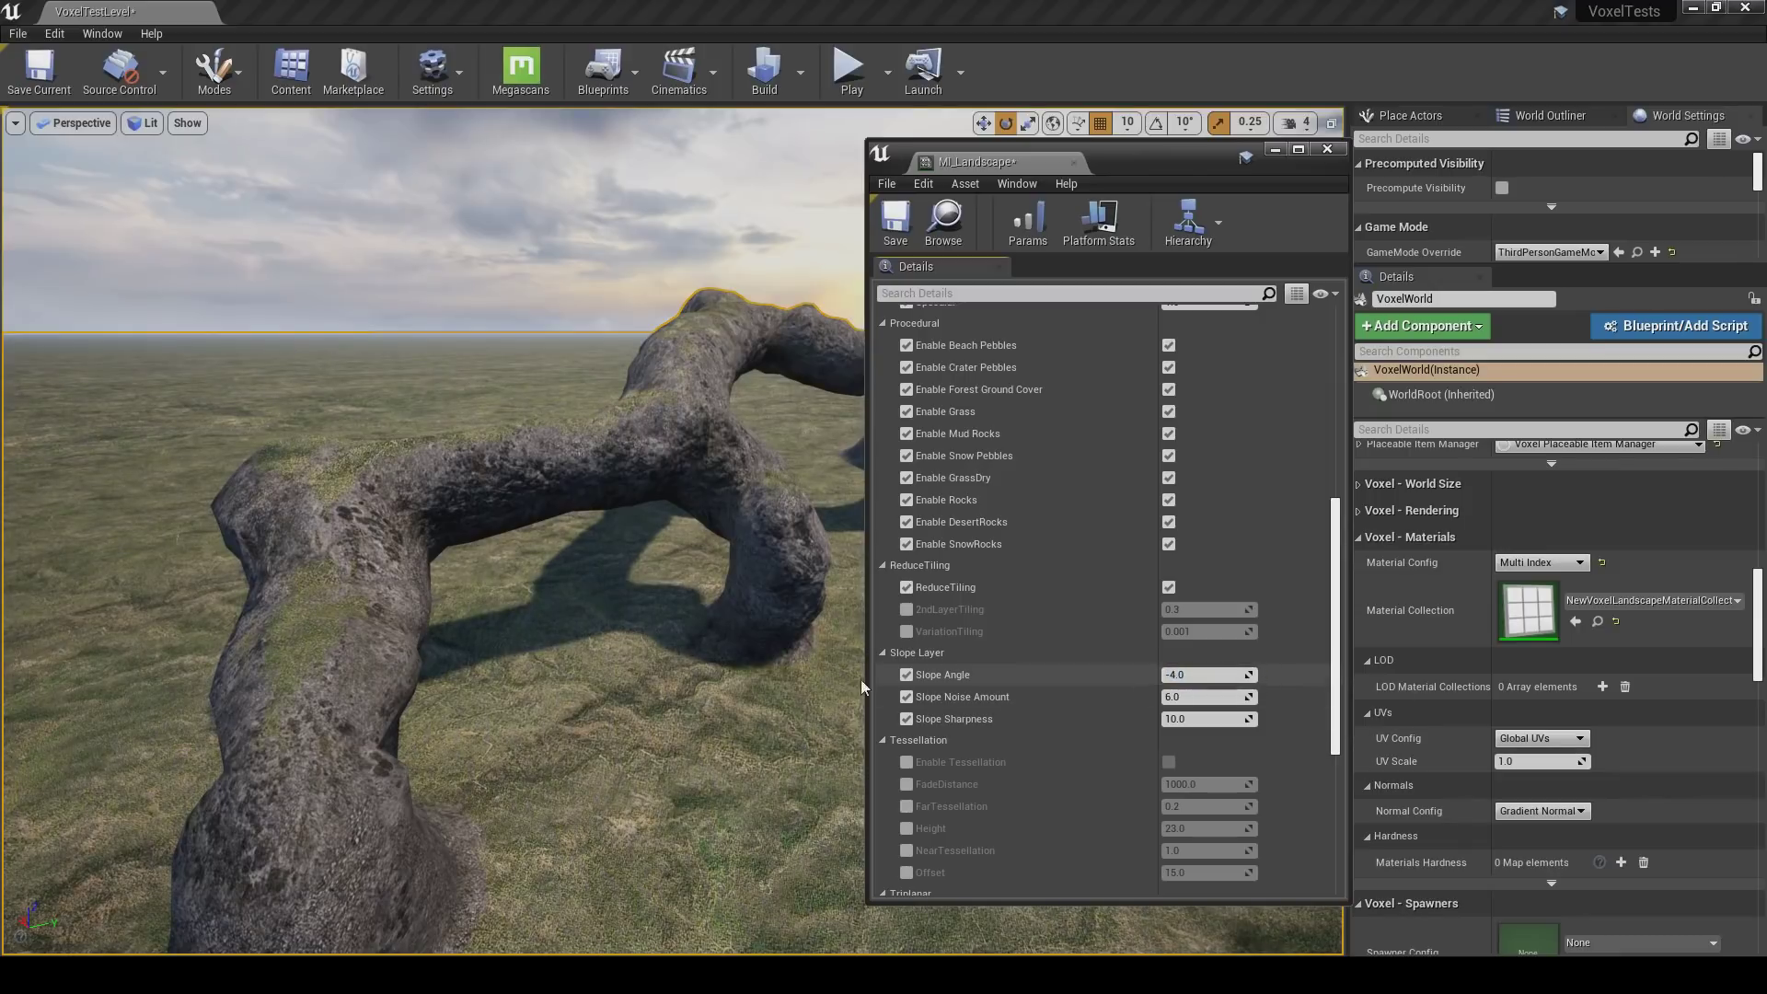
Minimize the MI_Landscape editor and inspect the whole arch in the unobstructed viewport.
mouse_move(742, 654)
right_mouse_down()
mouse_move(718, 644)
mouse_move(742, 643)
right_mouse_up()
scroll(1027, 527, "up", 3)
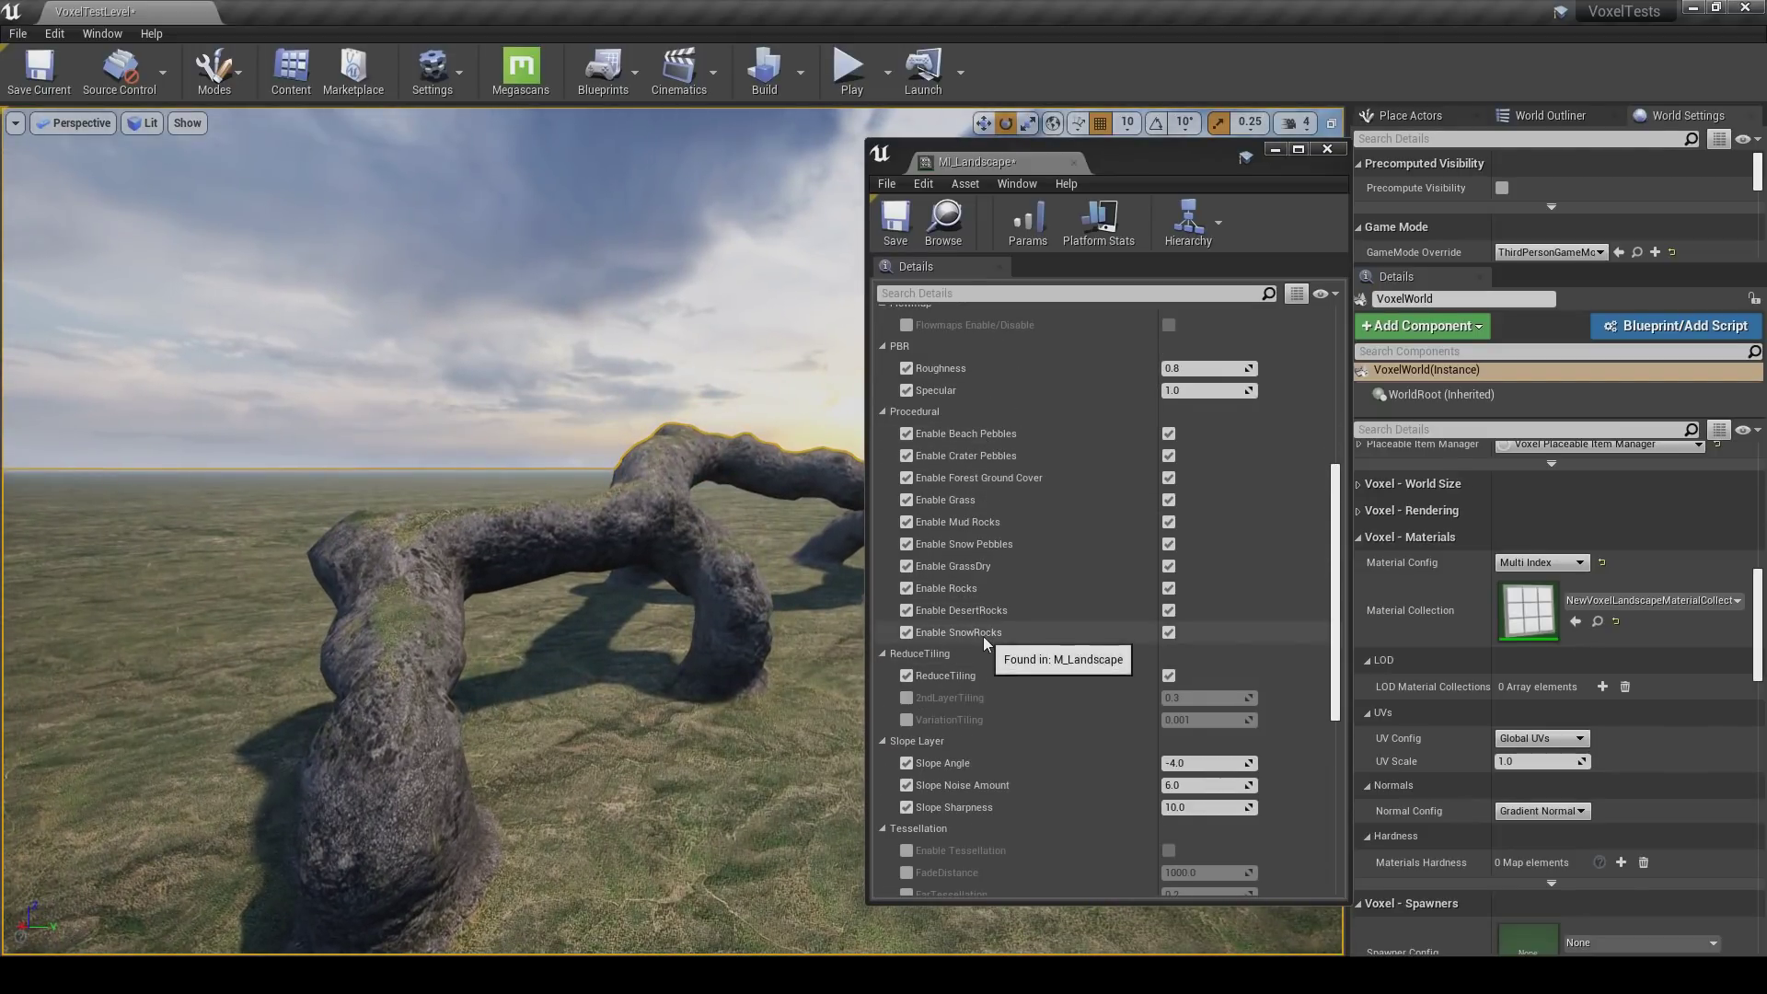
left_click(1276, 149)
right_click_drag(741, 531, 742, 531)
right_click_drag(953, 486, 954, 486)
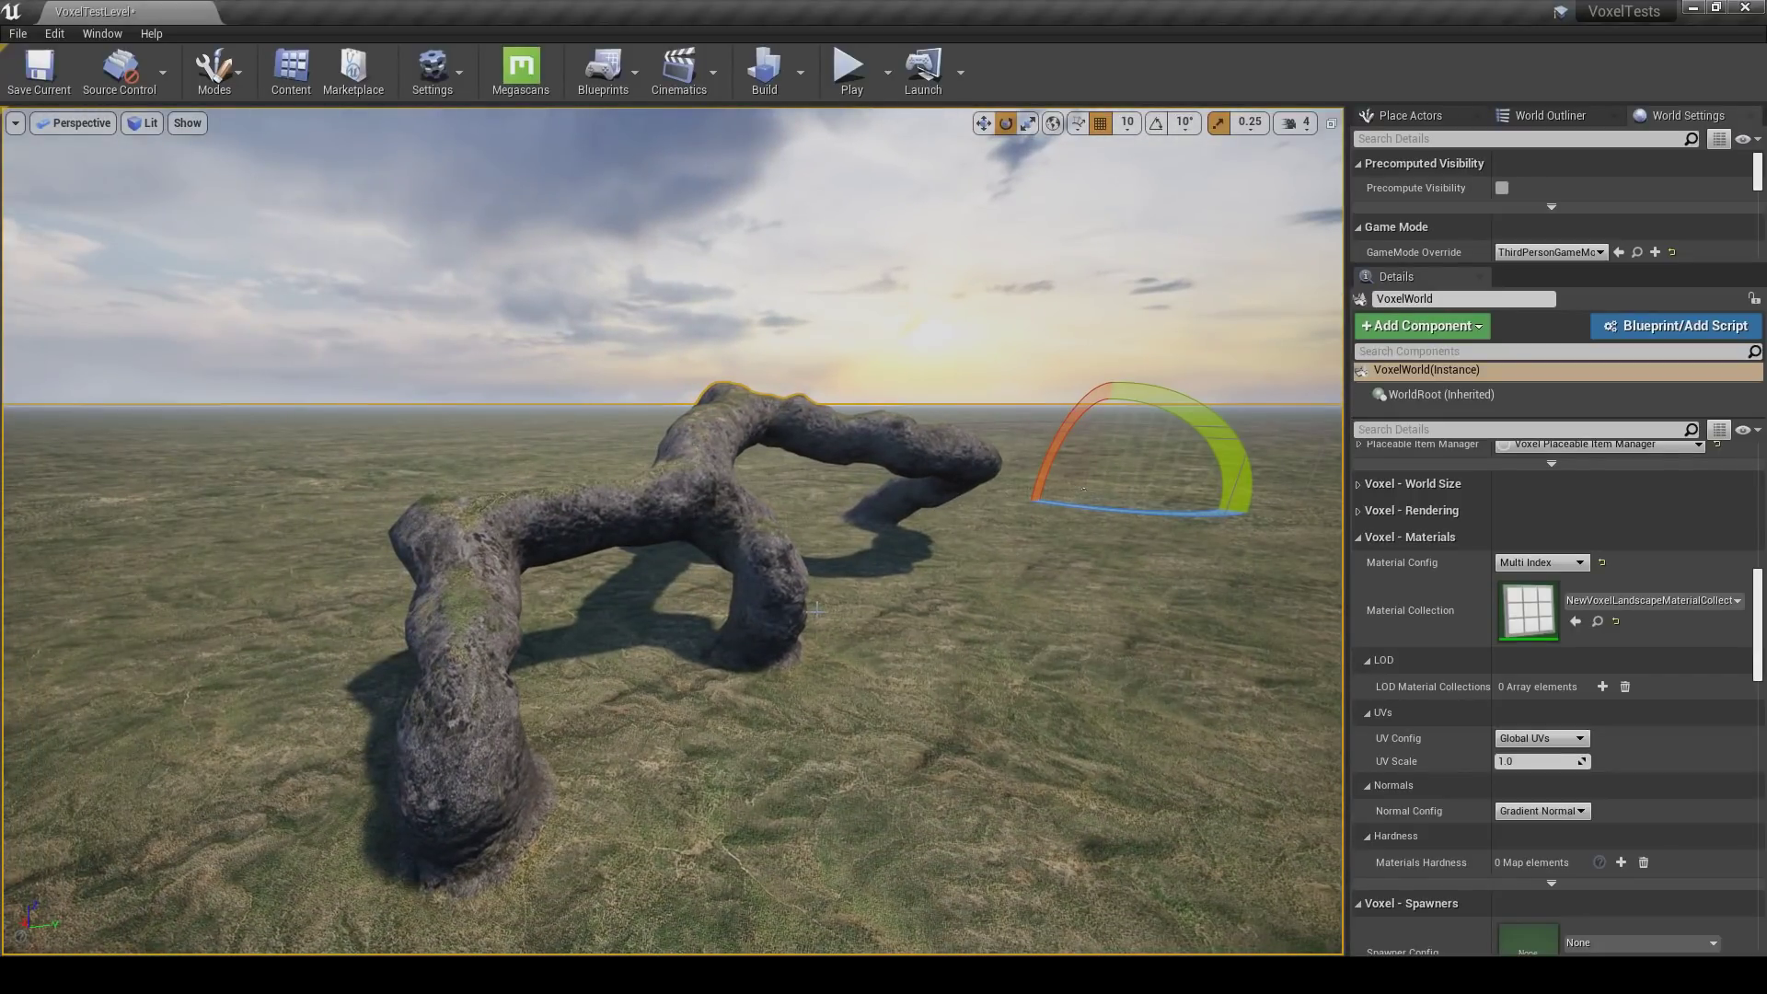
right_click_drag(833, 612, 833, 612)
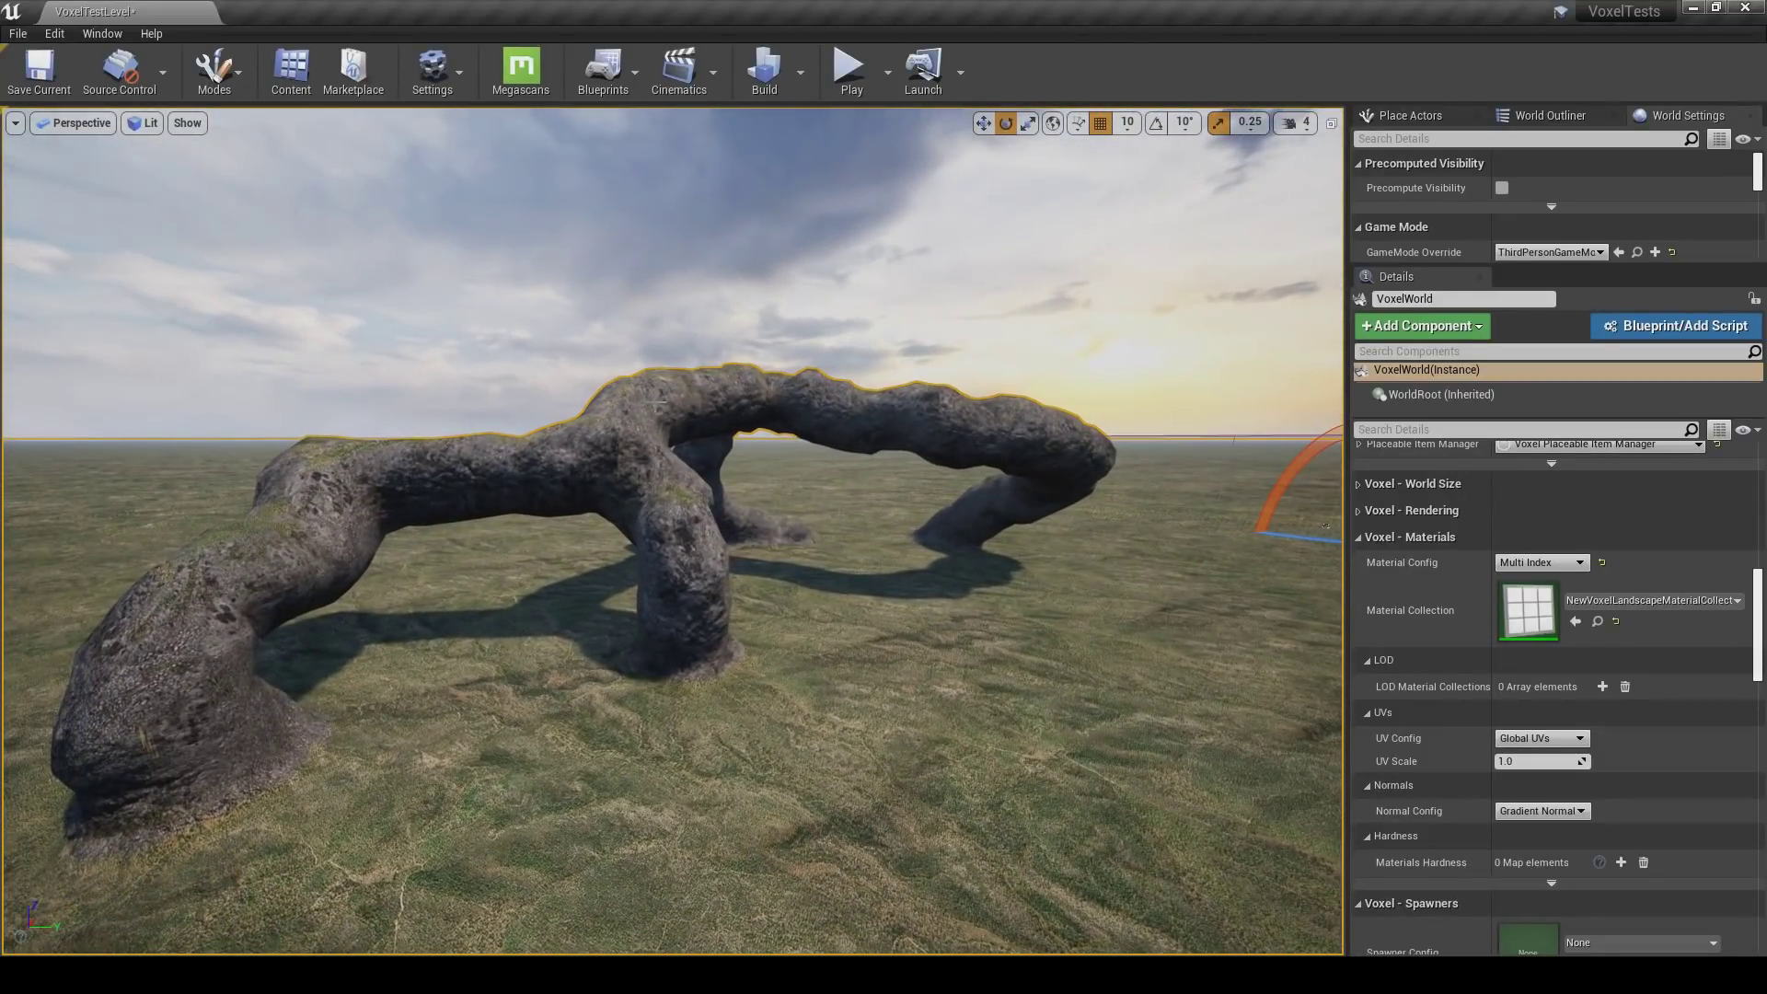
right_click_drag(725, 419, 725, 419)
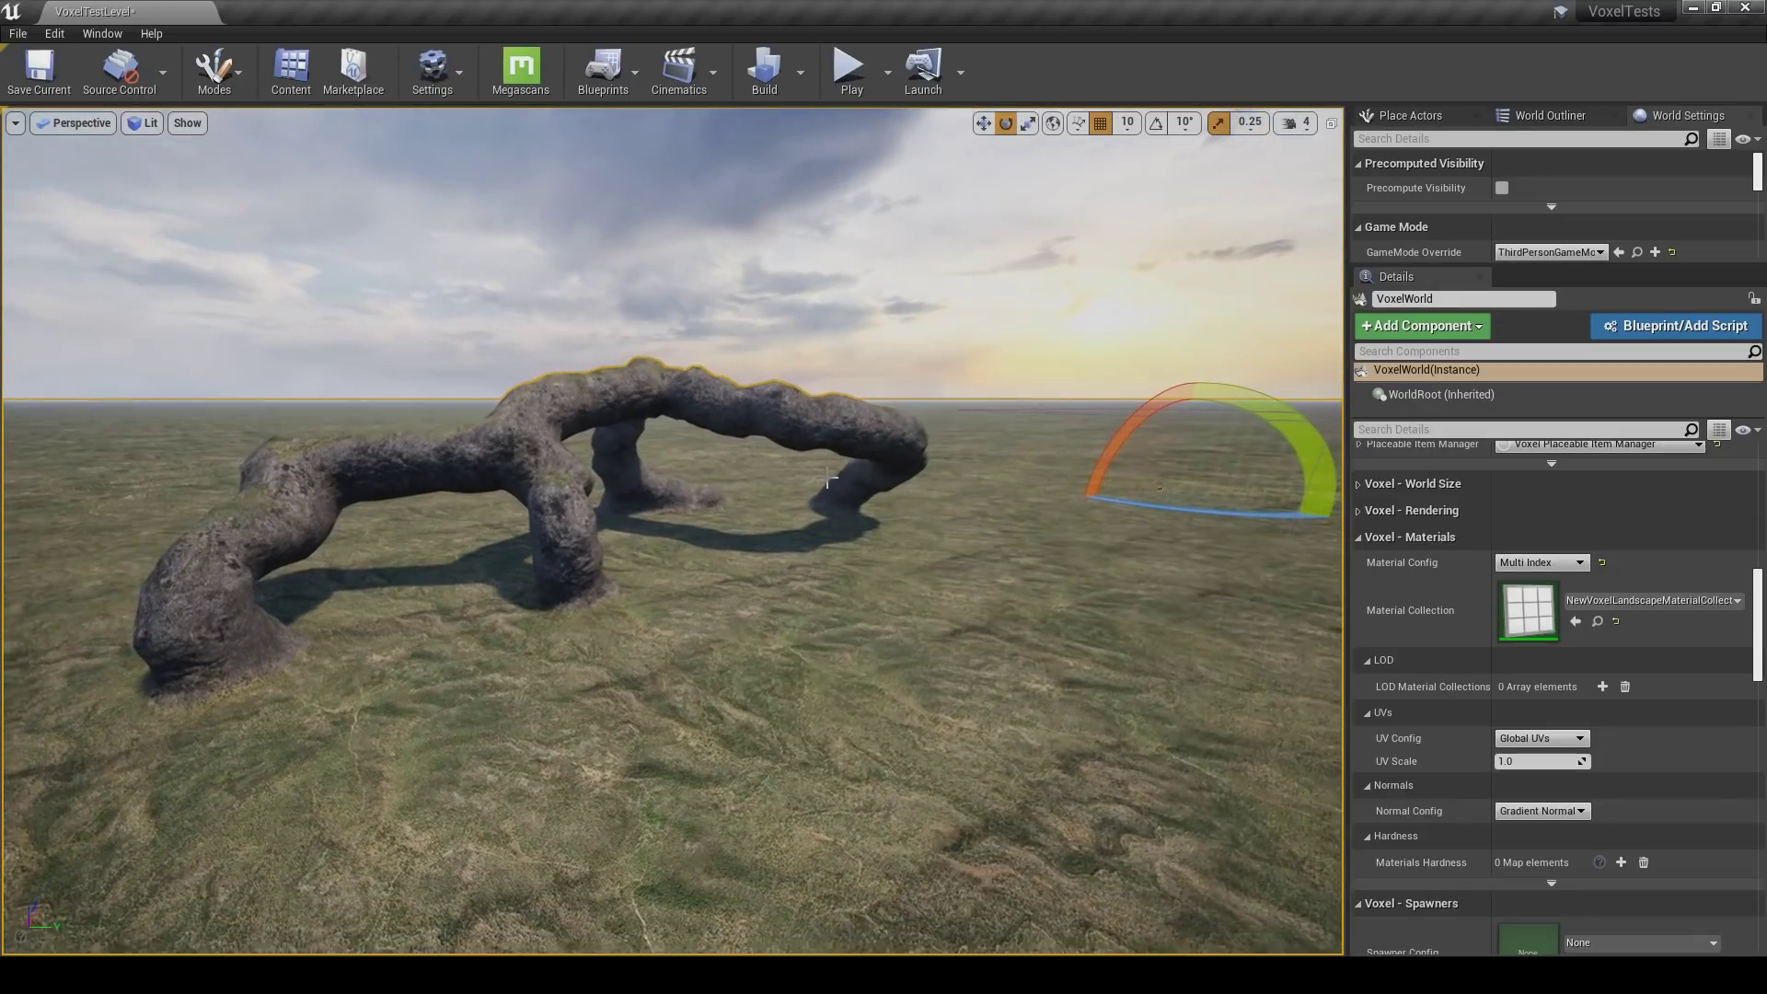
Switch to Voxels editing mode and sculpt rocky mounds on the ground near the arch with a Surface brush size of about 3938.
left_click(215, 69)
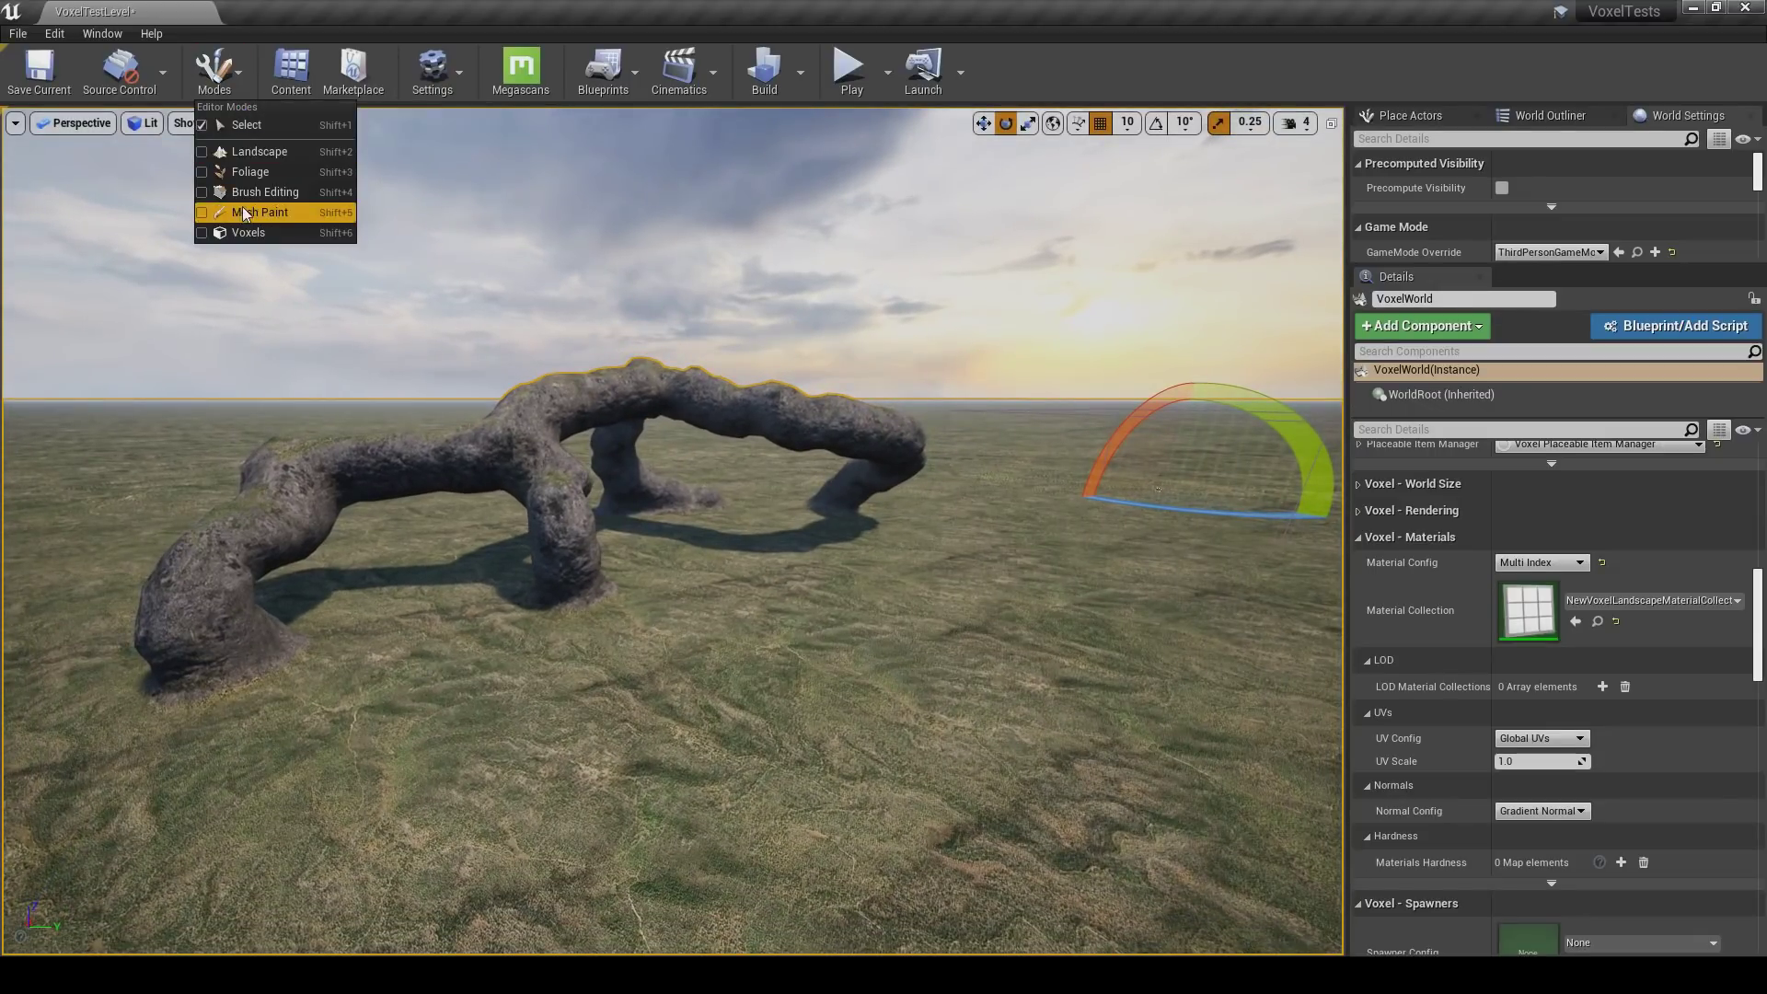
left_click(251, 229)
right_click_drag(754, 426, 801, 448)
right_click_drag(500, 373, 502, 376)
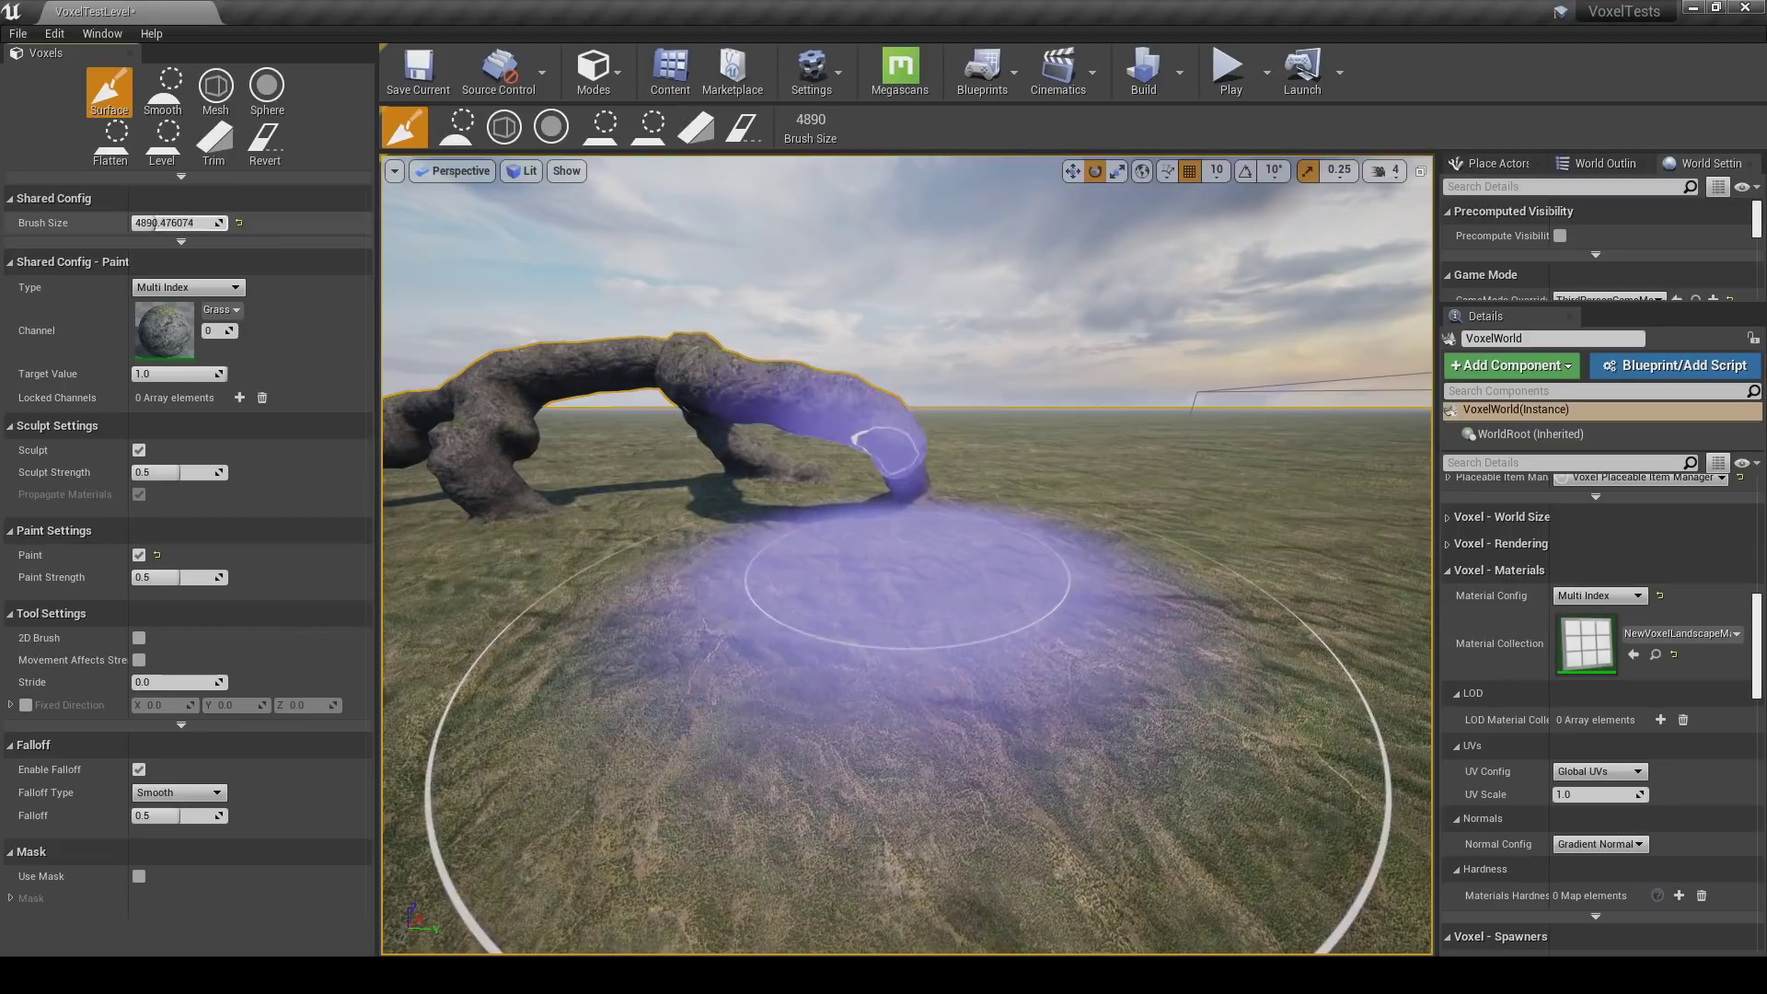
mouse_move(836, 387)
right_mouse_down()
mouse_move(792, 437)
mouse_move(778, 423)
right_mouse_up()
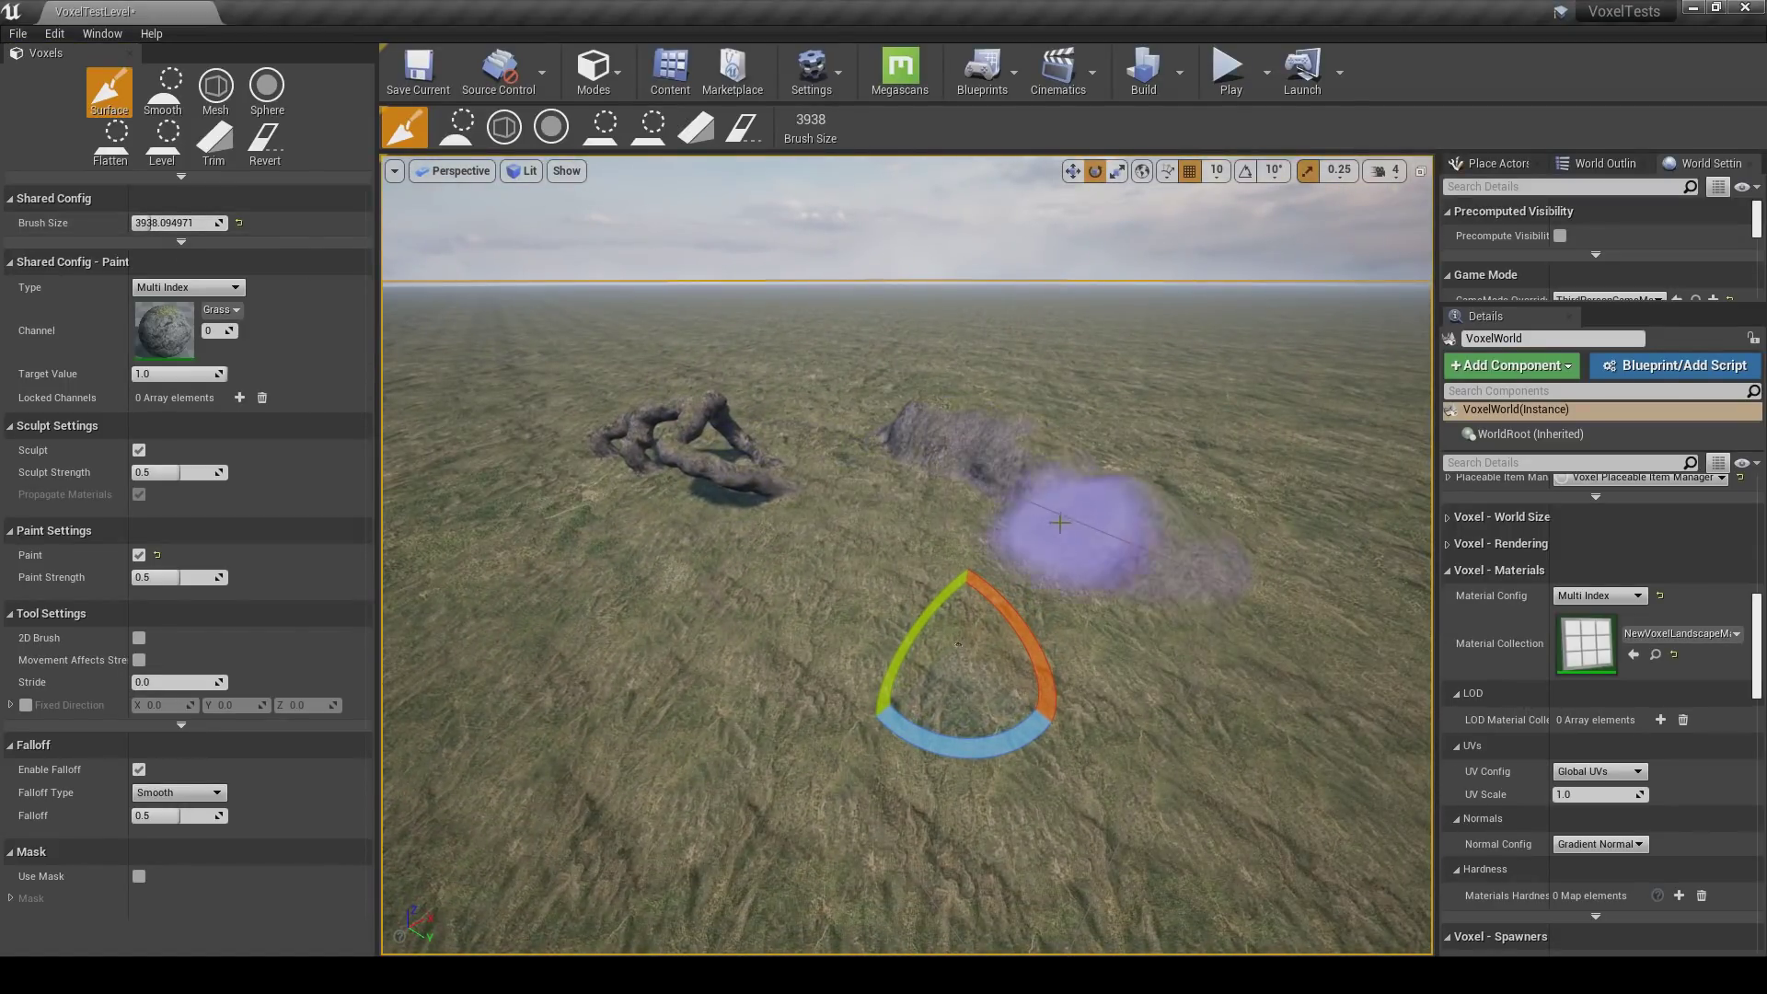
right_click_drag(886, 522, 914, 508)
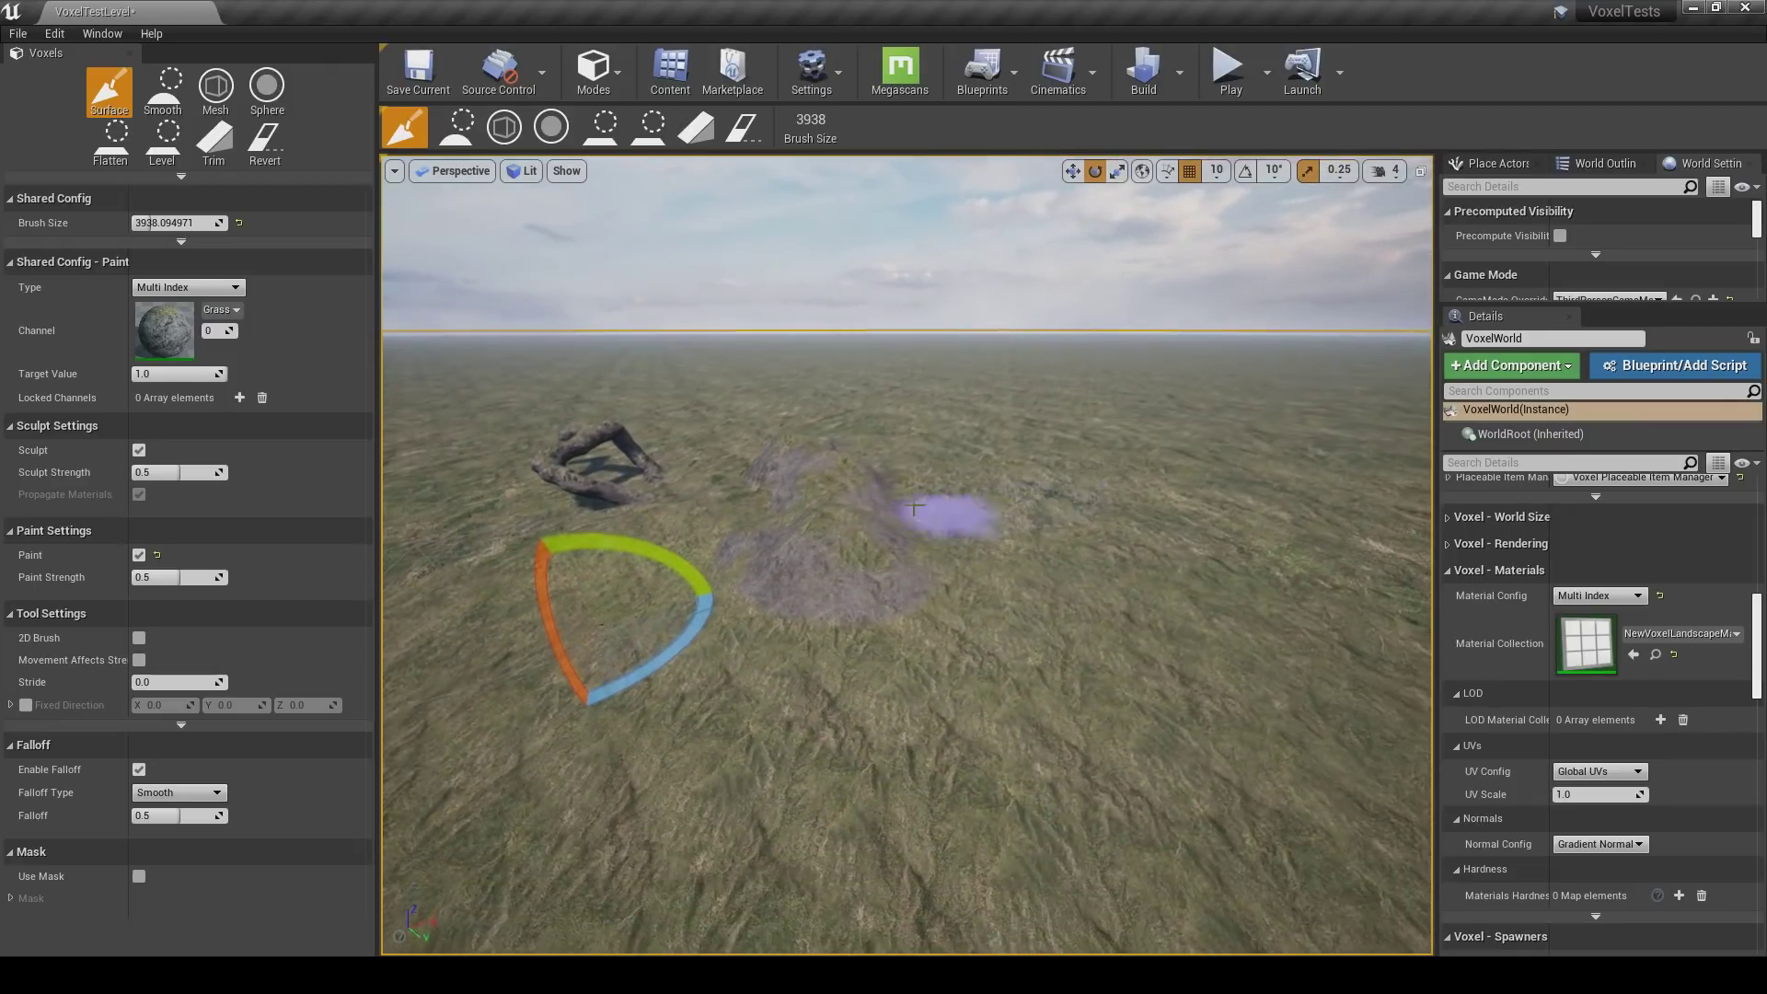
mouse_move(1082, 581)
right_mouse_down()
mouse_move(985, 591)
mouse_move(860, 479)
right_mouse_up()
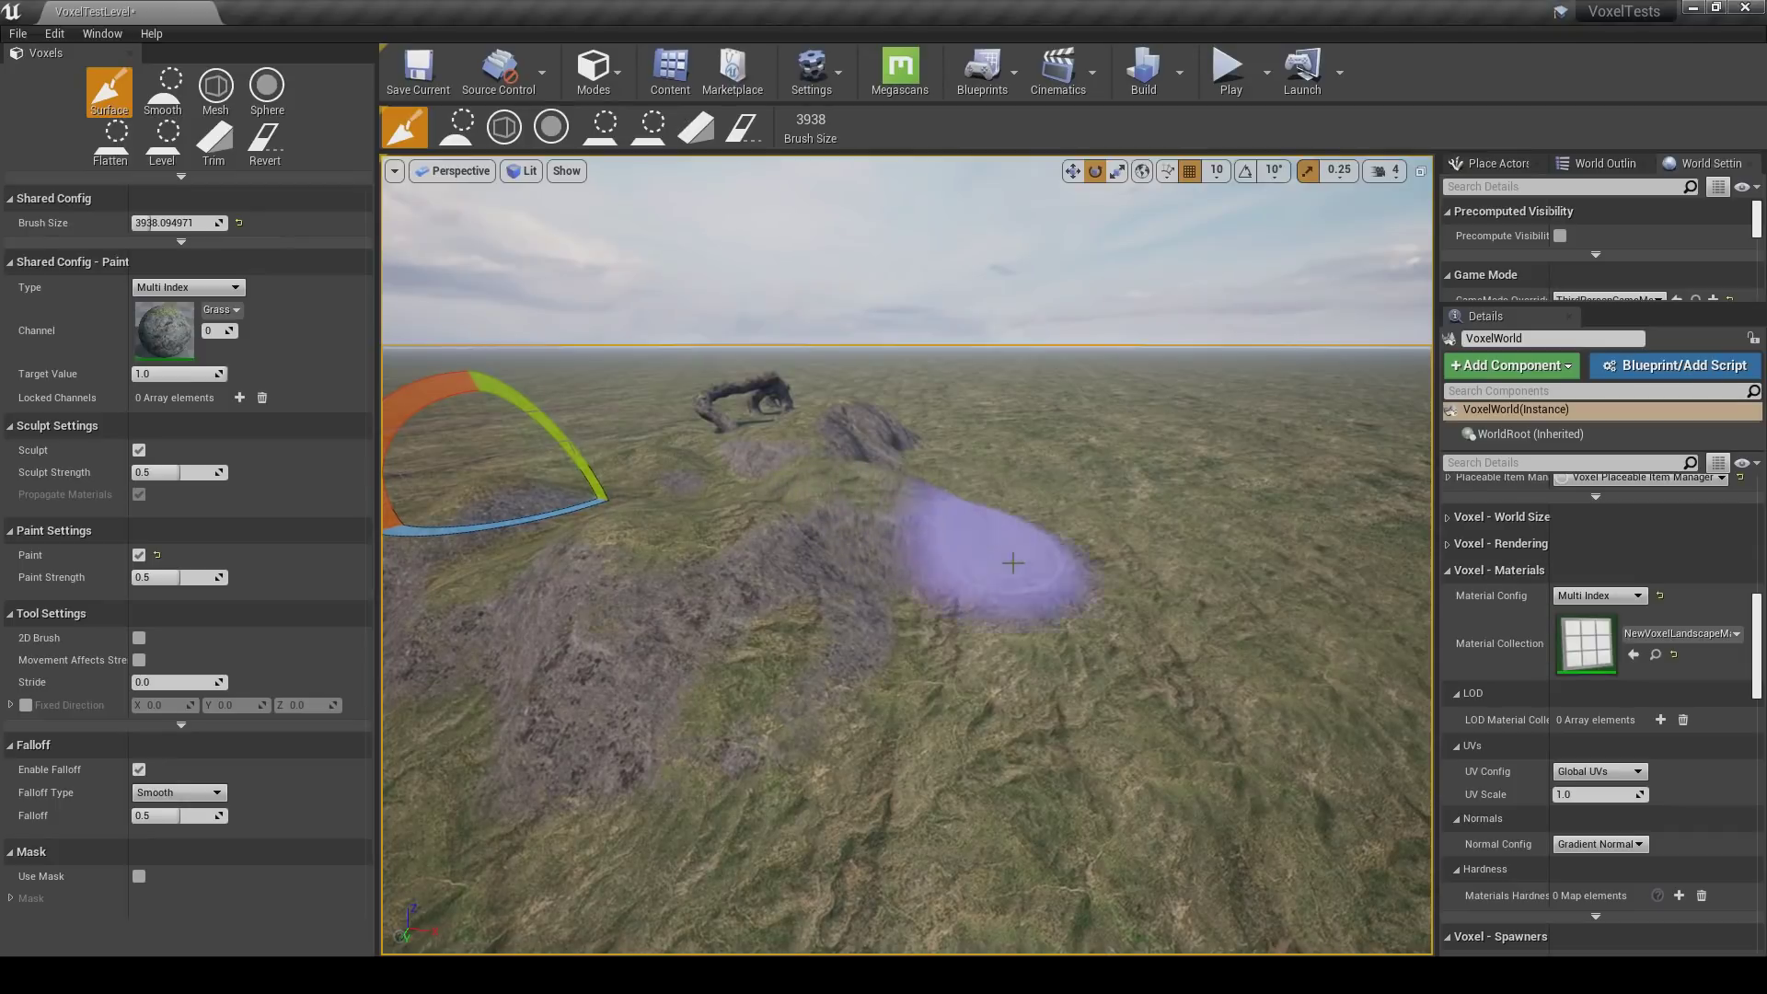
Raise a large, broad hill beyond the mounds with the Surface brush at a size of about 9271, and view its slopes.
mouse_move(958, 681)
right_mouse_down()
mouse_move(1003, 635)
mouse_move(896, 487)
right_mouse_up()
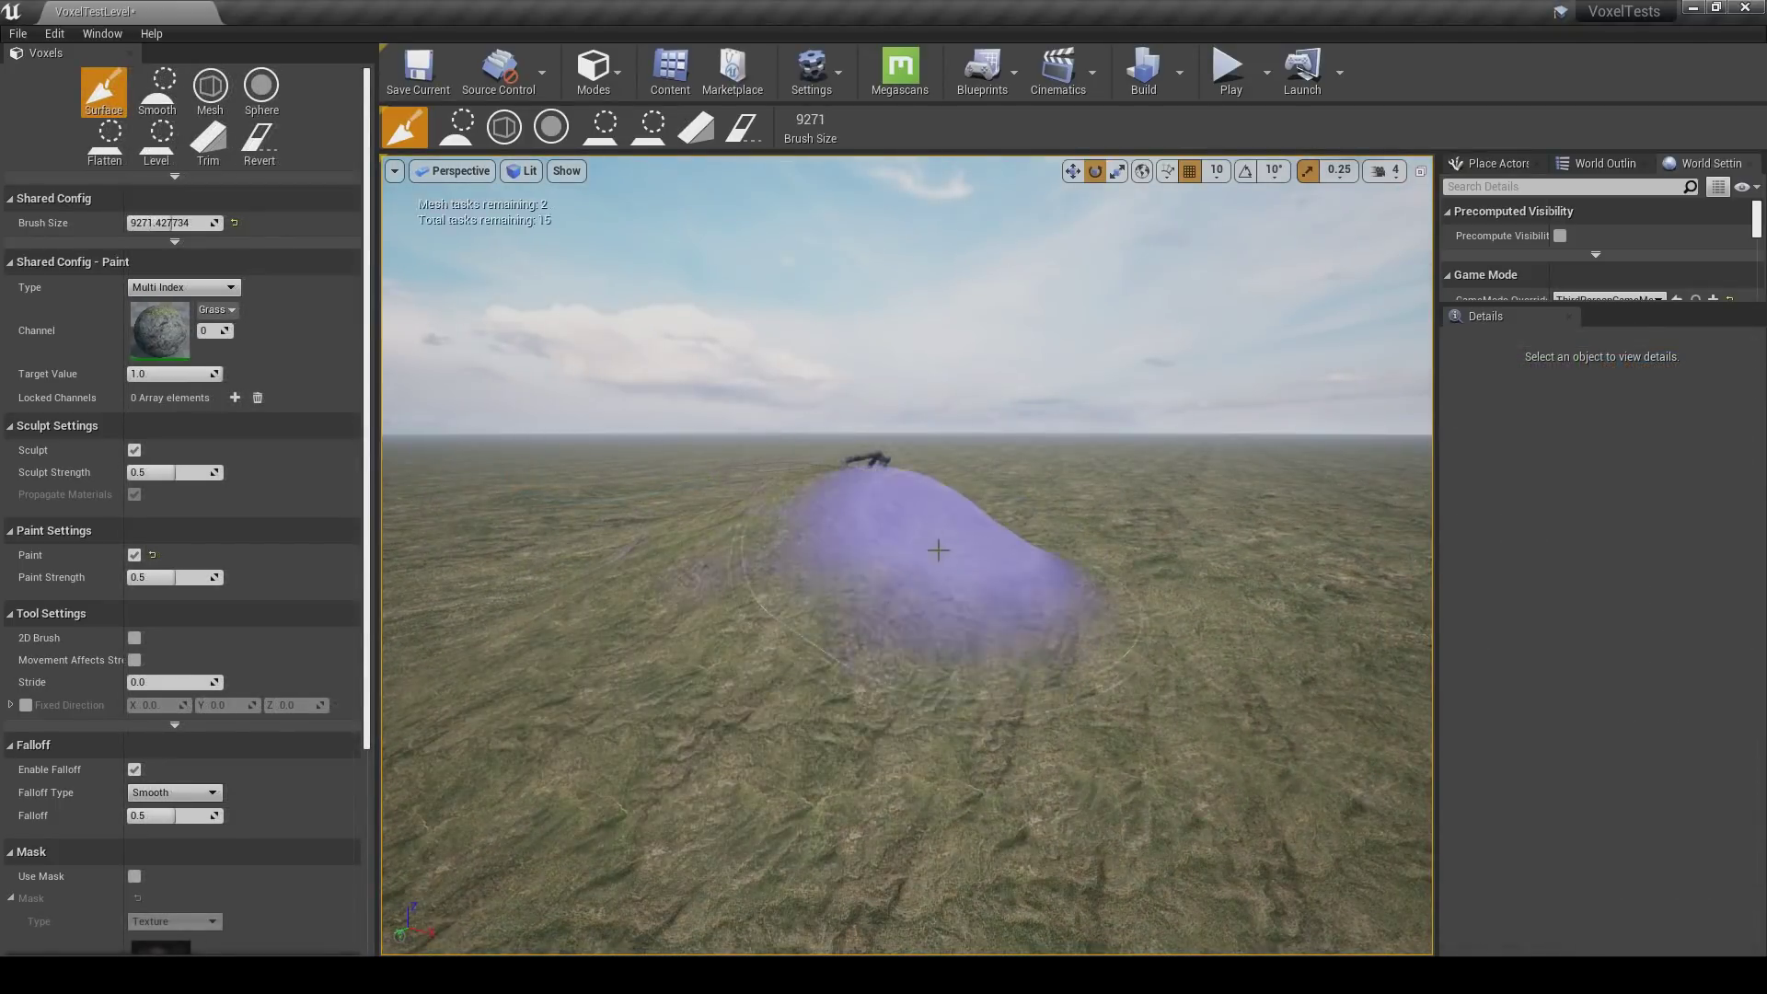
mouse_move(1072, 589)
right_mouse_down()
mouse_move(934, 572)
mouse_move(903, 640)
right_mouse_up()
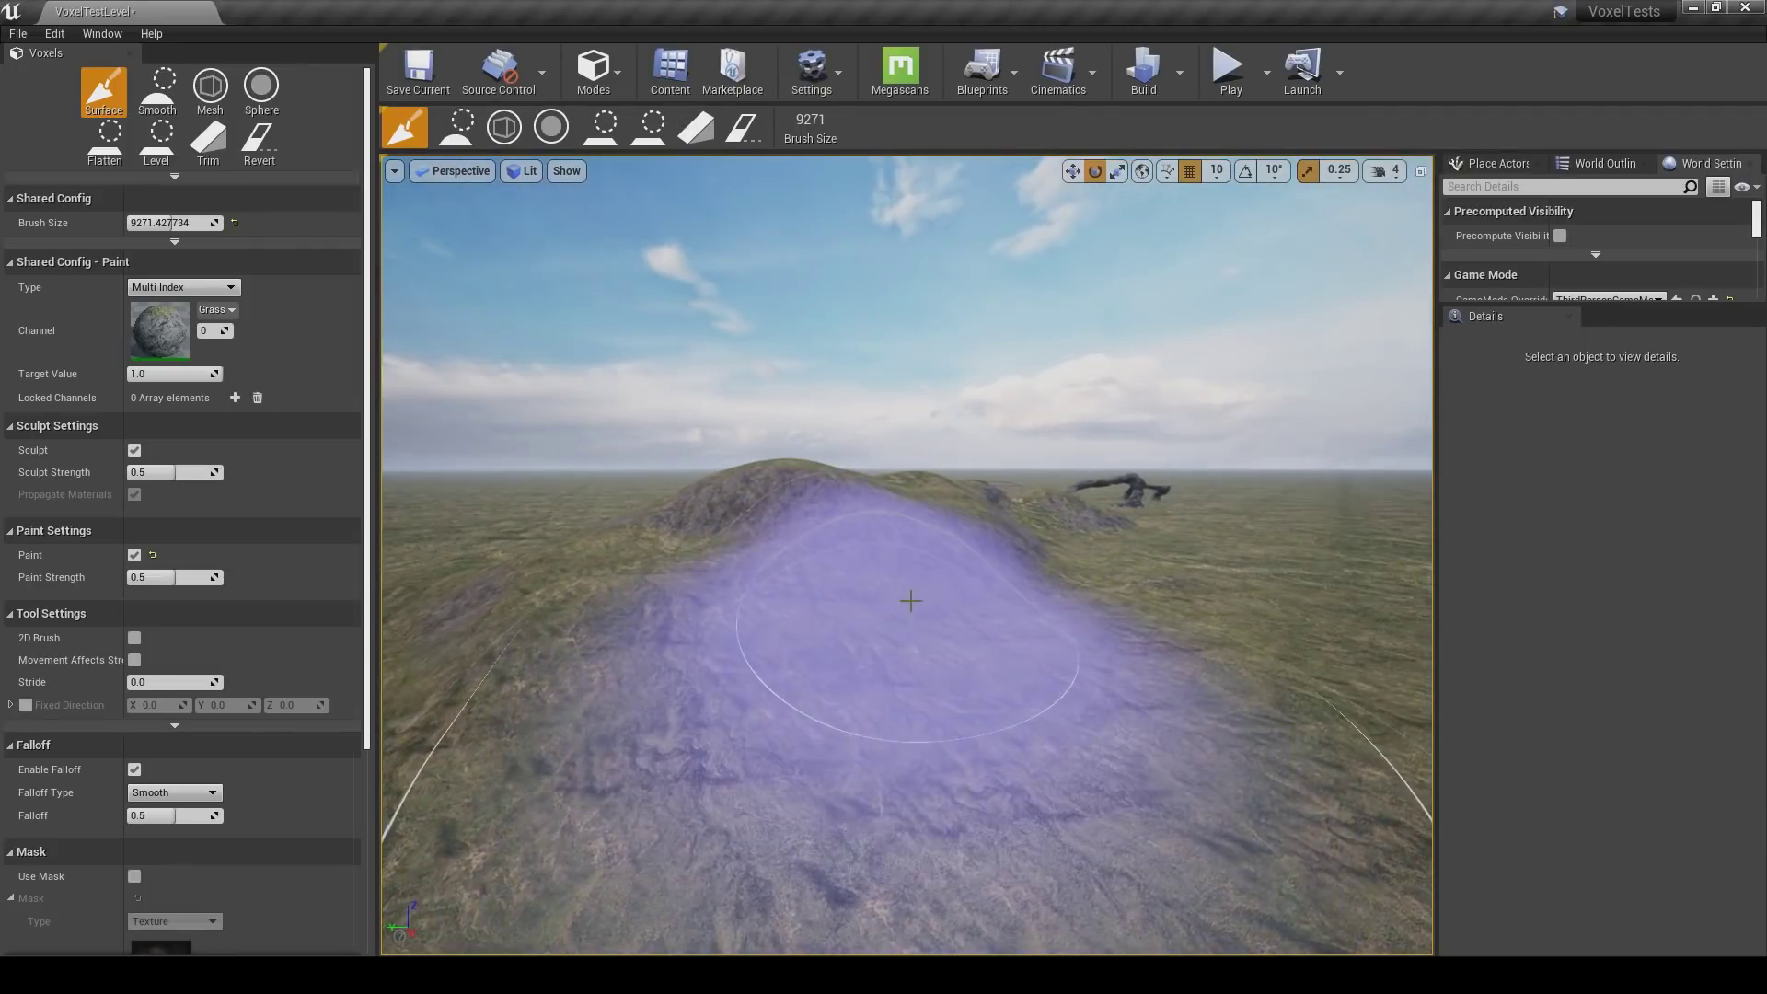
mouse_move(994, 582)
right_mouse_down()
mouse_move(1022, 594)
mouse_move(1068, 555)
mouse_move(887, 540)
mouse_move(932, 577)
right_mouse_up()
right_click_drag(791, 592, 617, 614)
right_click_drag(874, 598, 799, 607)
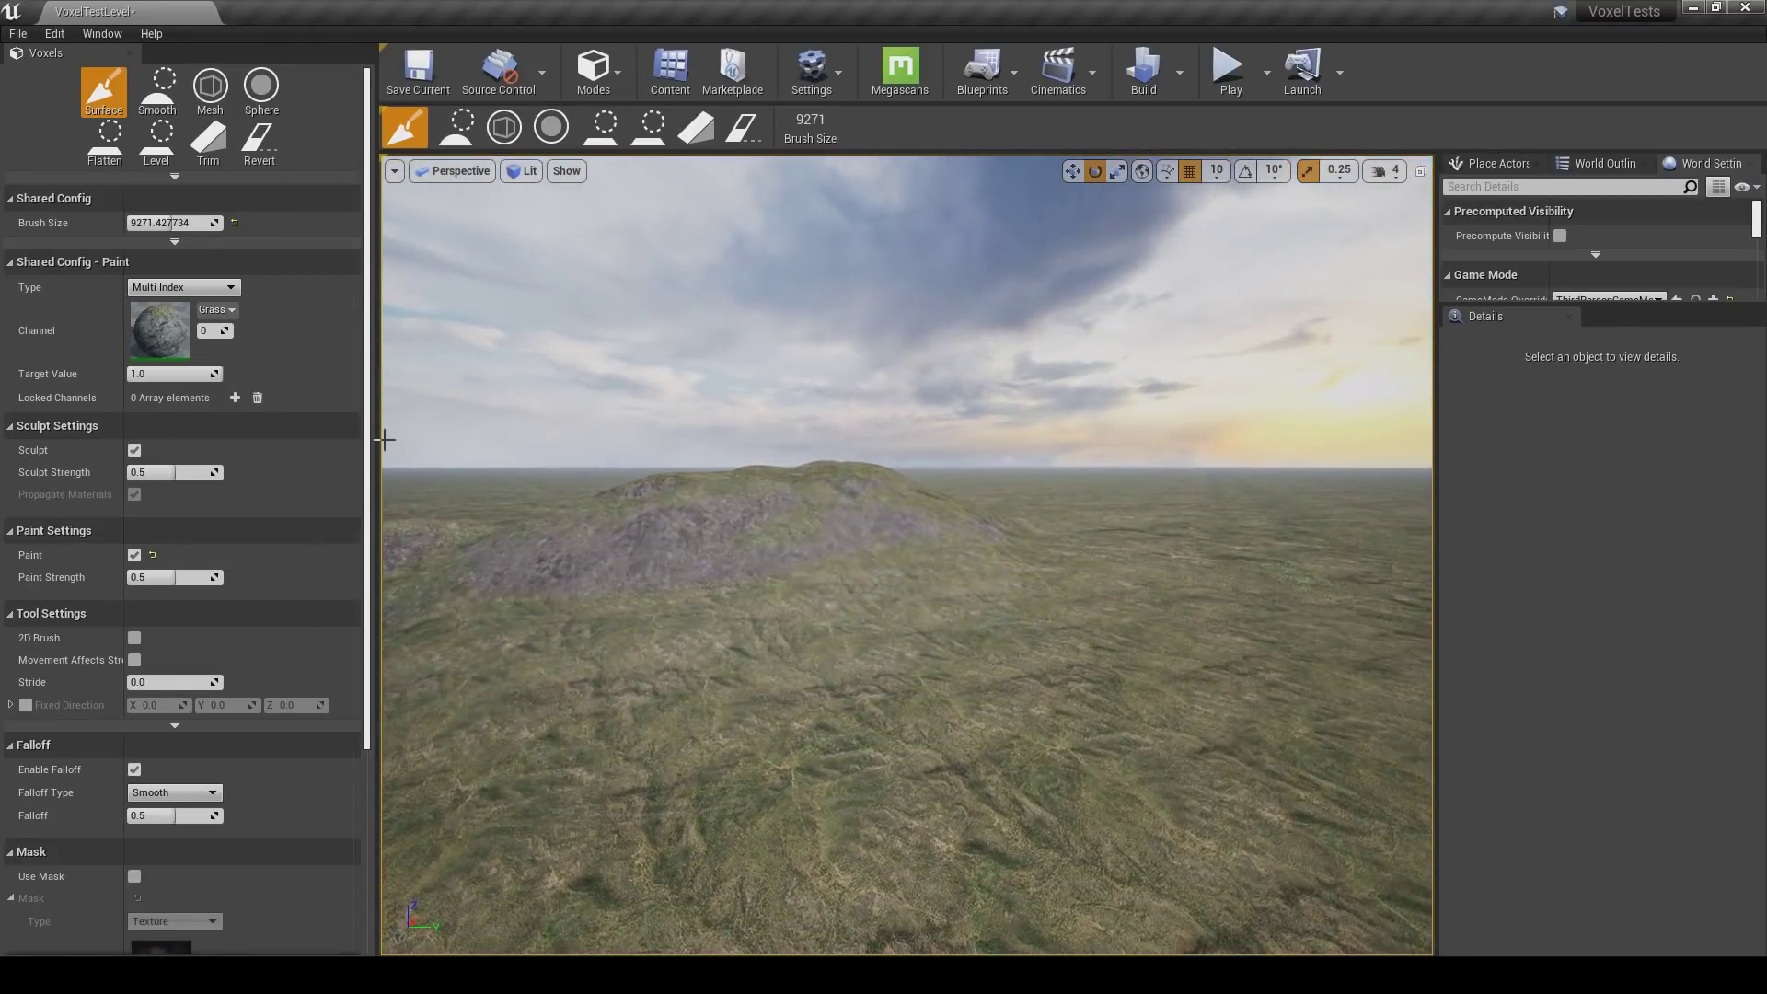
Sculpt small mounds on the open grass beside the hill with the Surface brush at a size of about 3748.
mouse_move(909, 549)
right_mouse_down()
mouse_move(911, 589)
mouse_move(924, 546)
mouse_move(985, 501)
mouse_move(1017, 506)
right_mouse_up()
left_click_drag(934, 523, 991, 525)
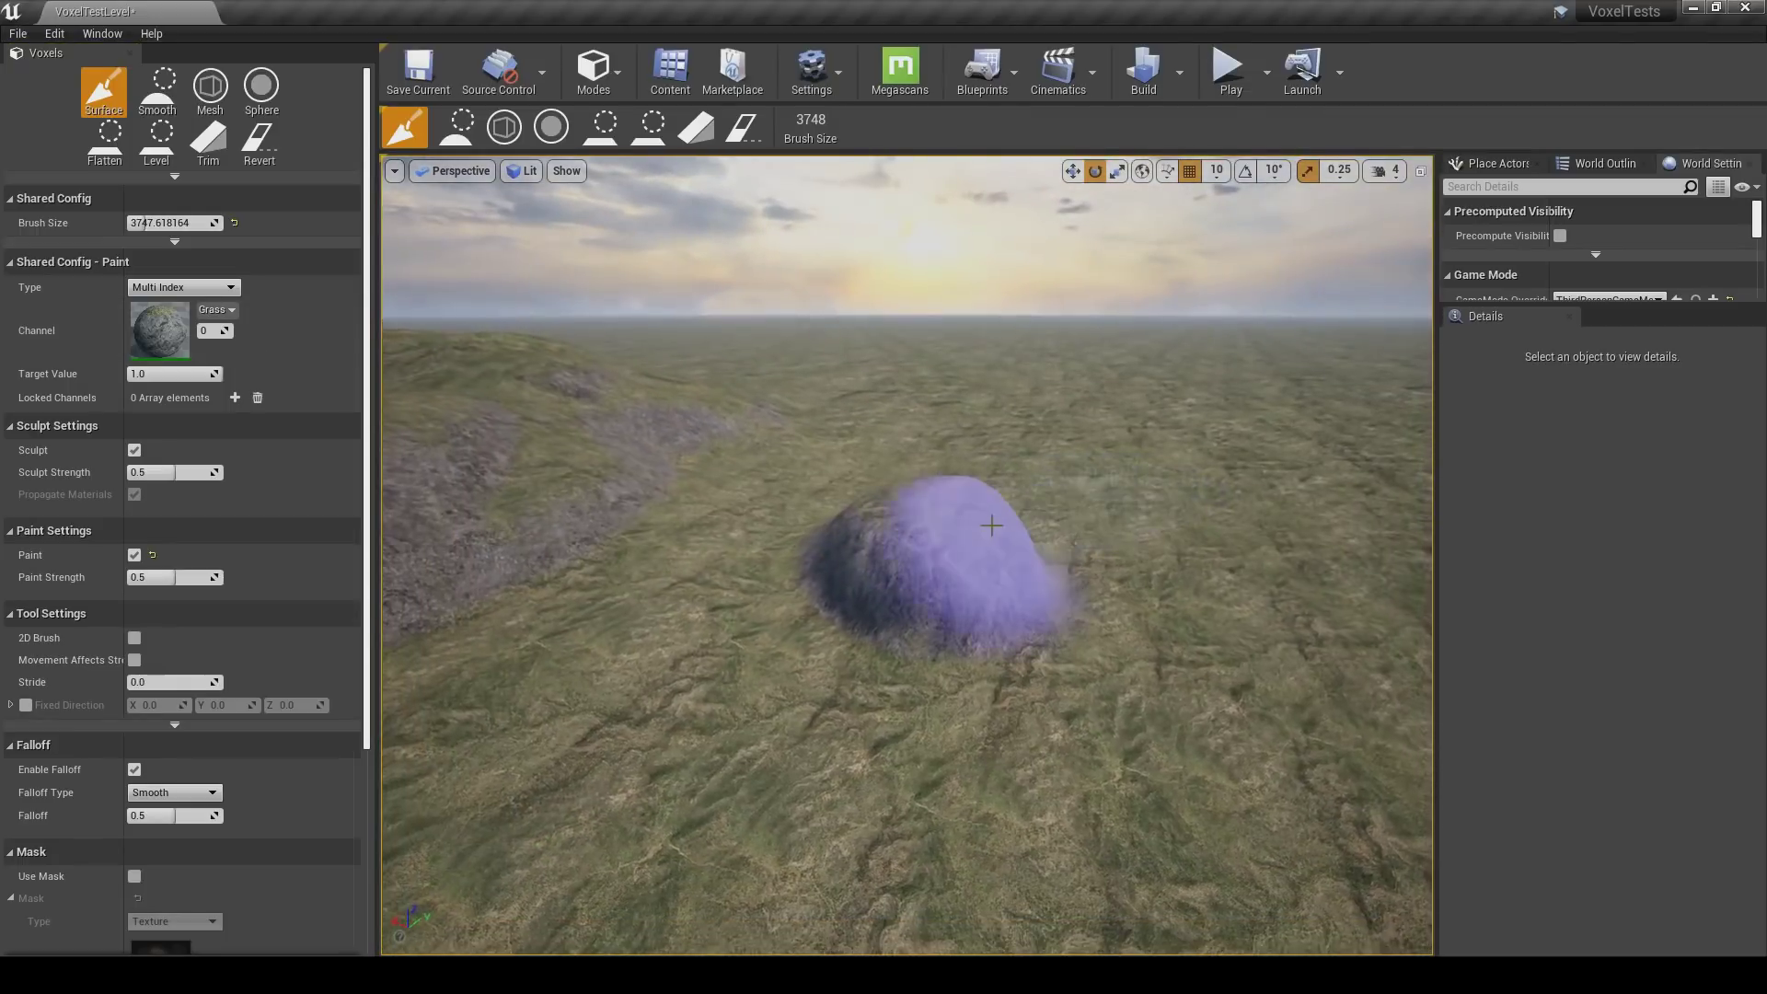
right_click_drag(992, 526, 1248, 505)
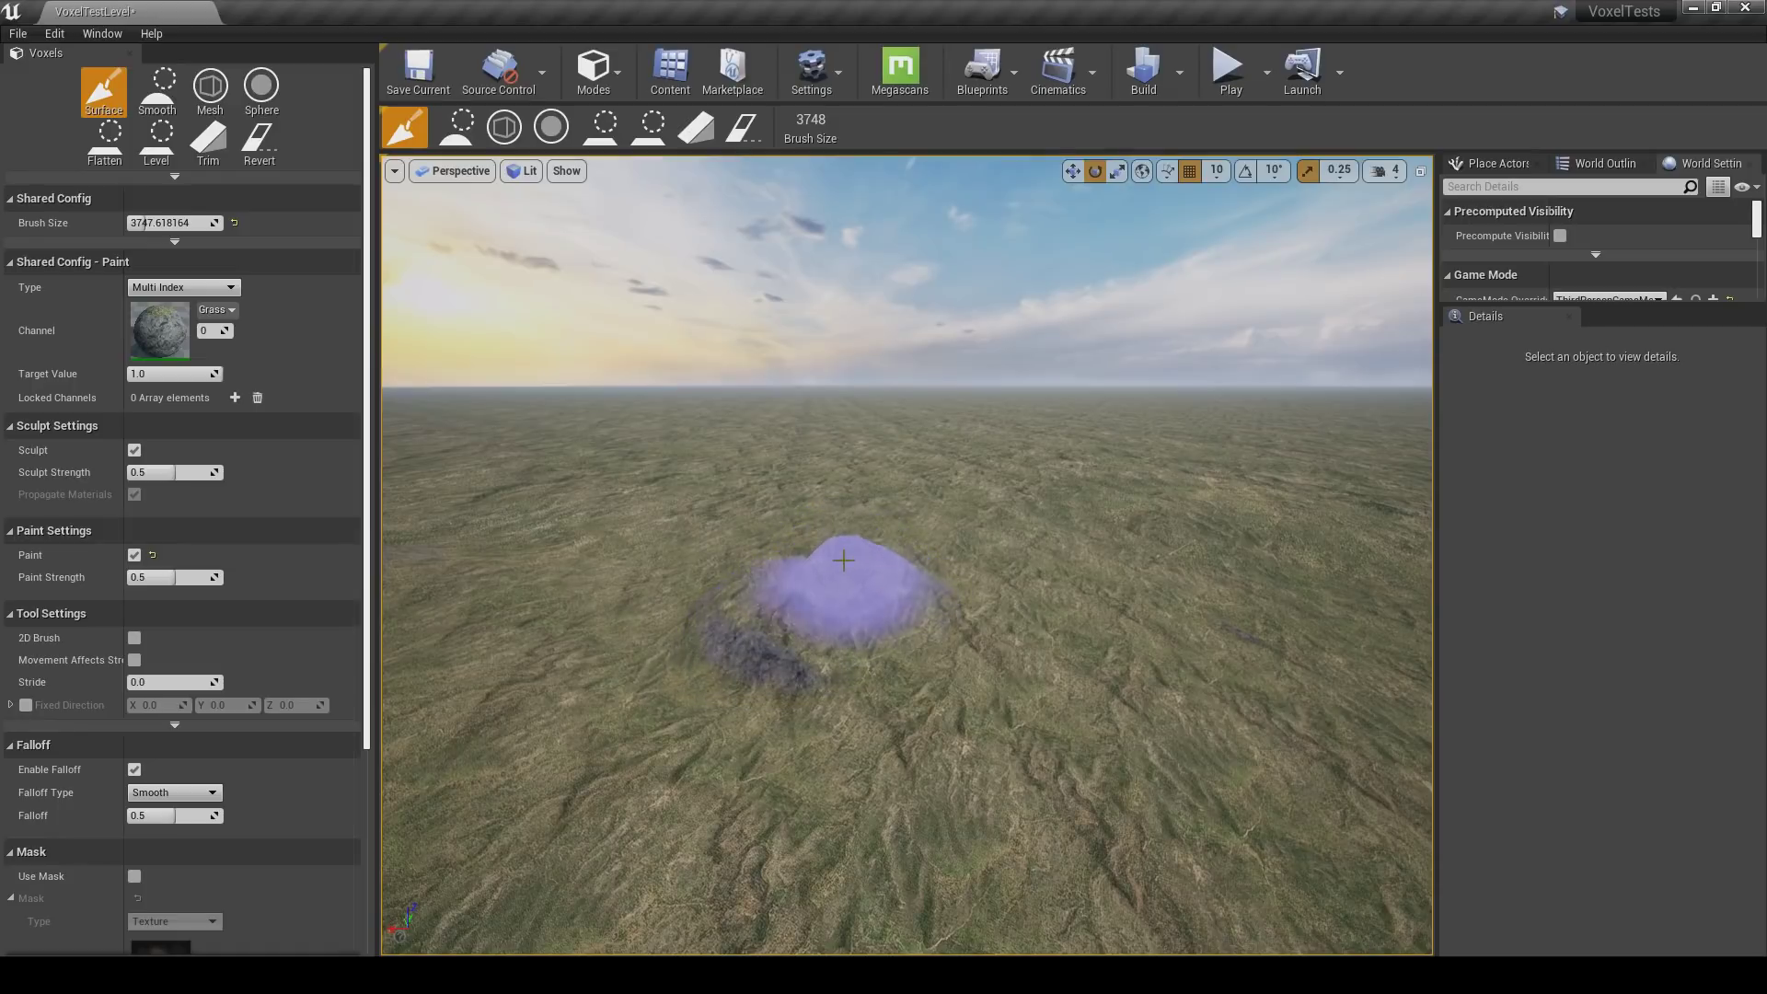
mouse_move(1078, 563)
right_mouse_down()
mouse_move(654, 522)
mouse_move(829, 541)
right_mouse_up()
right_click_drag(944, 501, 896, 512)
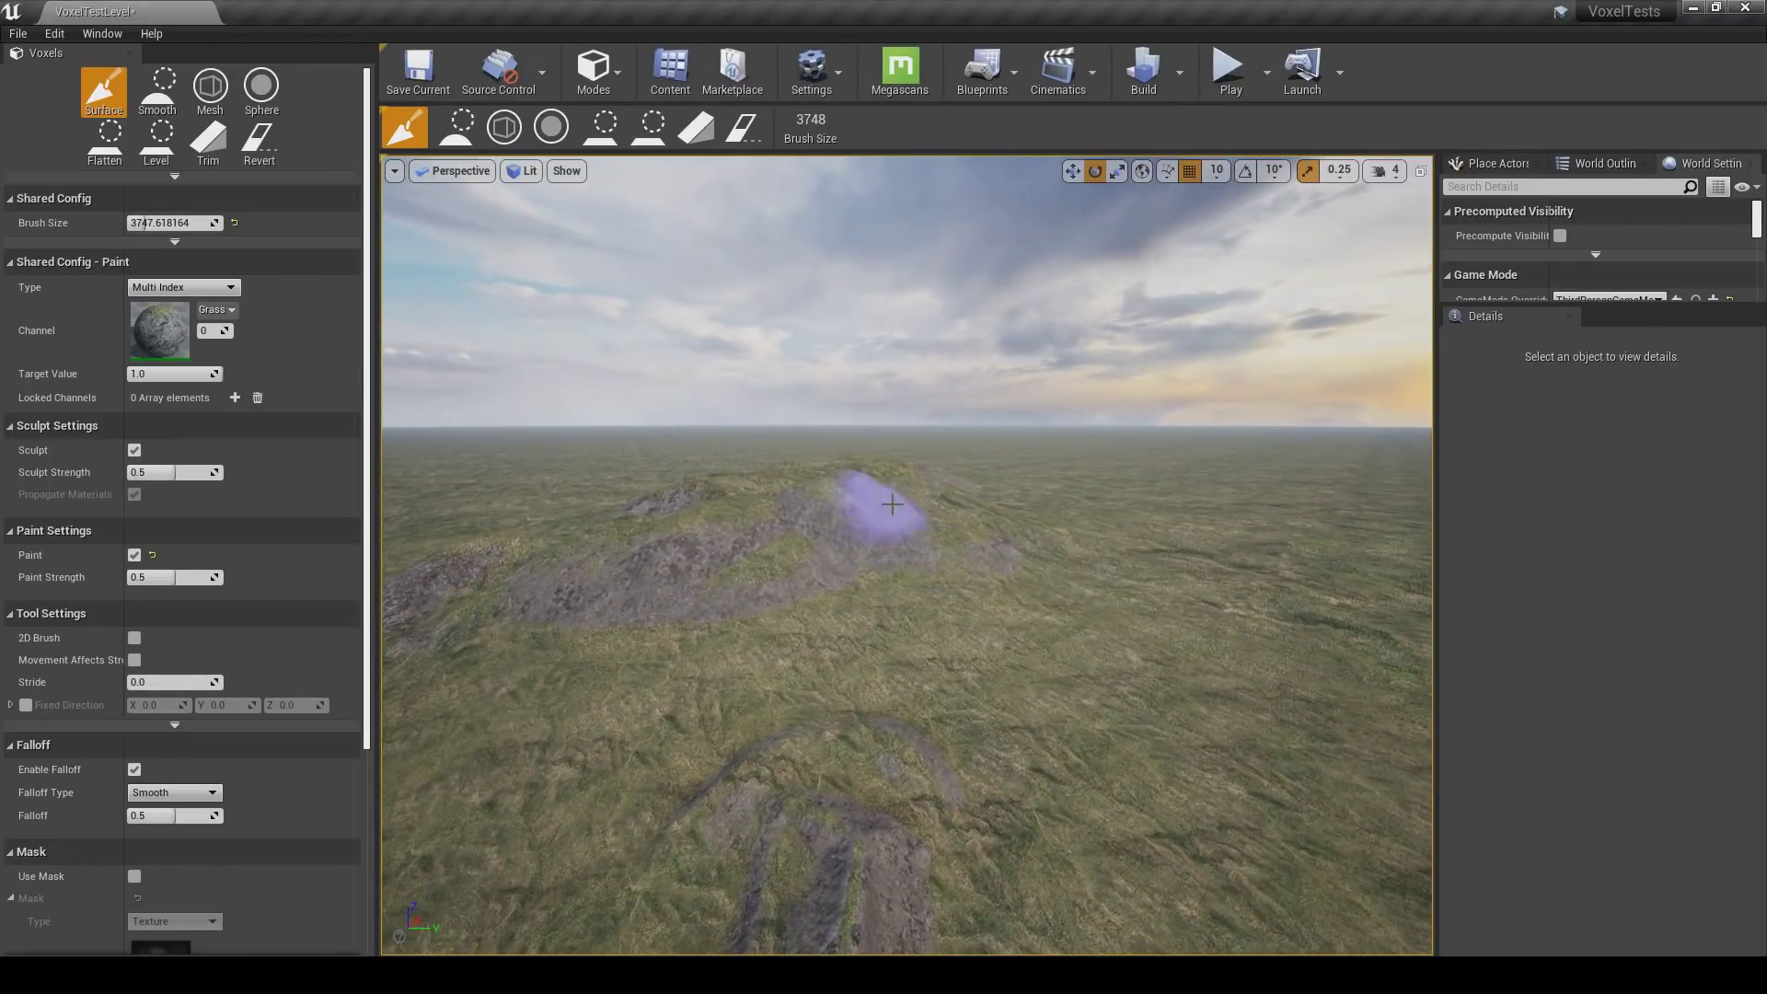
Build up the near slope of the large hill with the Surface brush at a size of about 3748.
left_click_drag(654, 542, 743, 528)
mouse_move(744, 529)
right_mouse_down()
mouse_move(913, 520)
mouse_move(644, 582)
right_mouse_up()
left_click_drag(645, 582, 745, 512)
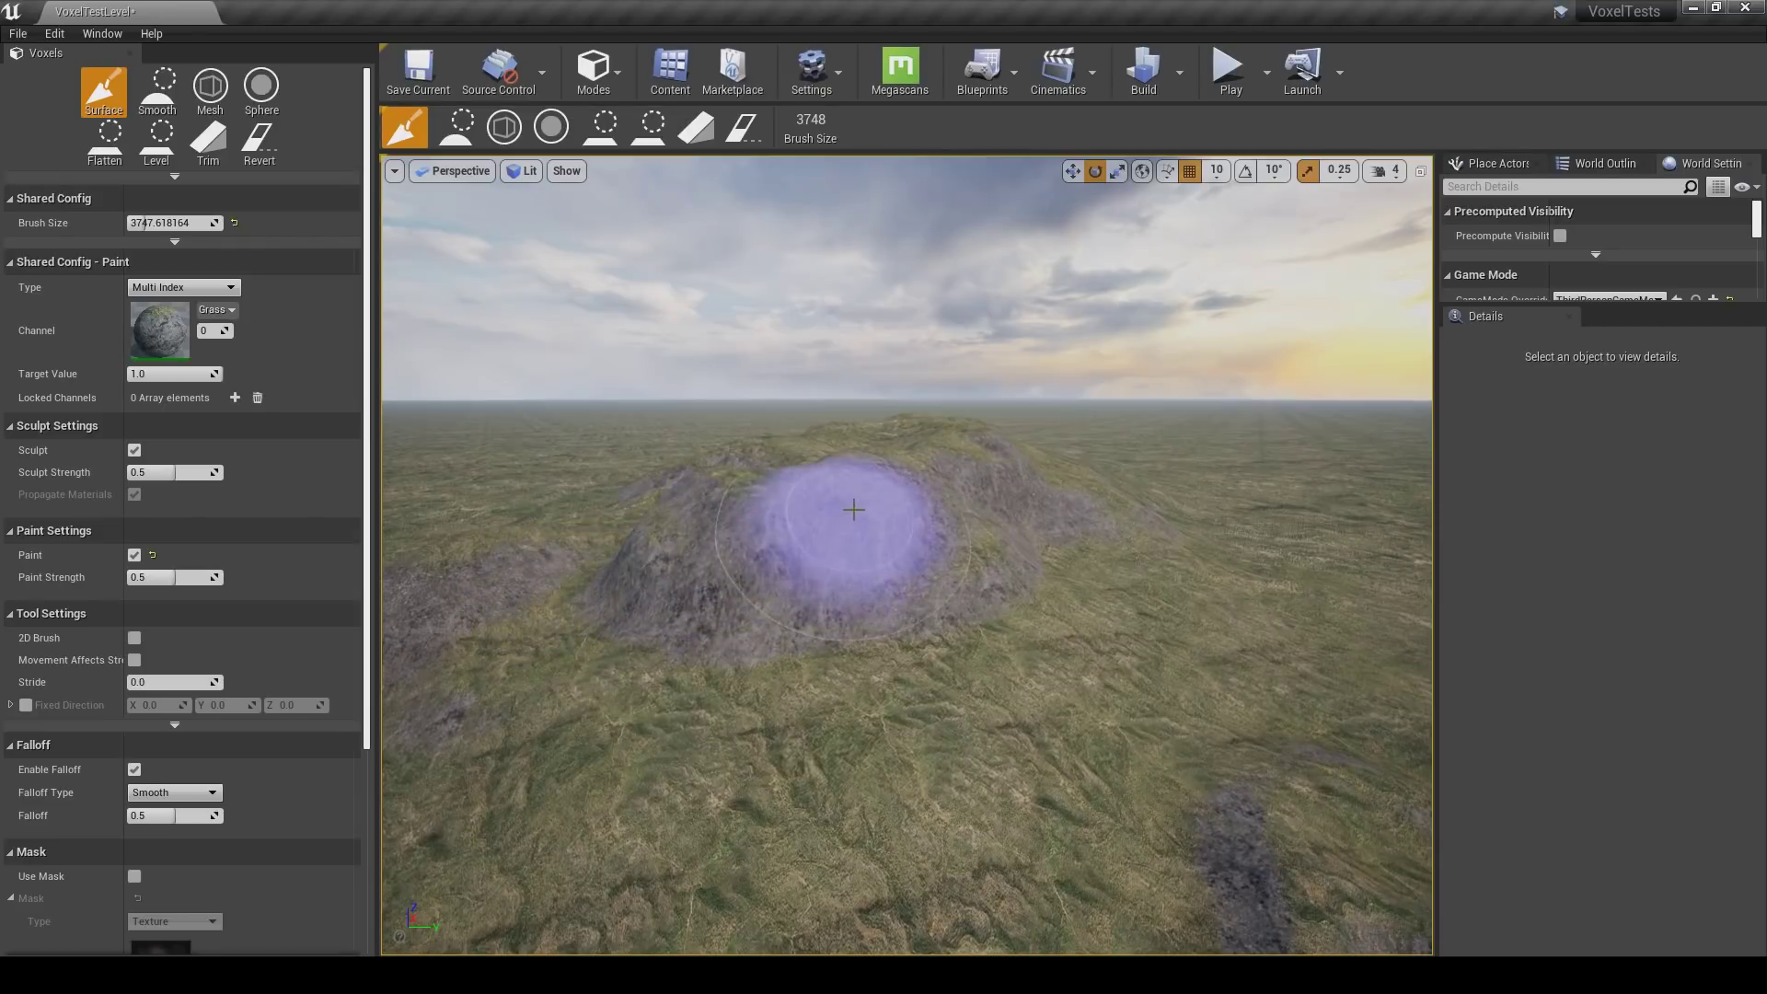
mouse_move(955, 531)
right_mouse_down()
mouse_move(975, 552)
mouse_move(1086, 540)
right_mouse_up()
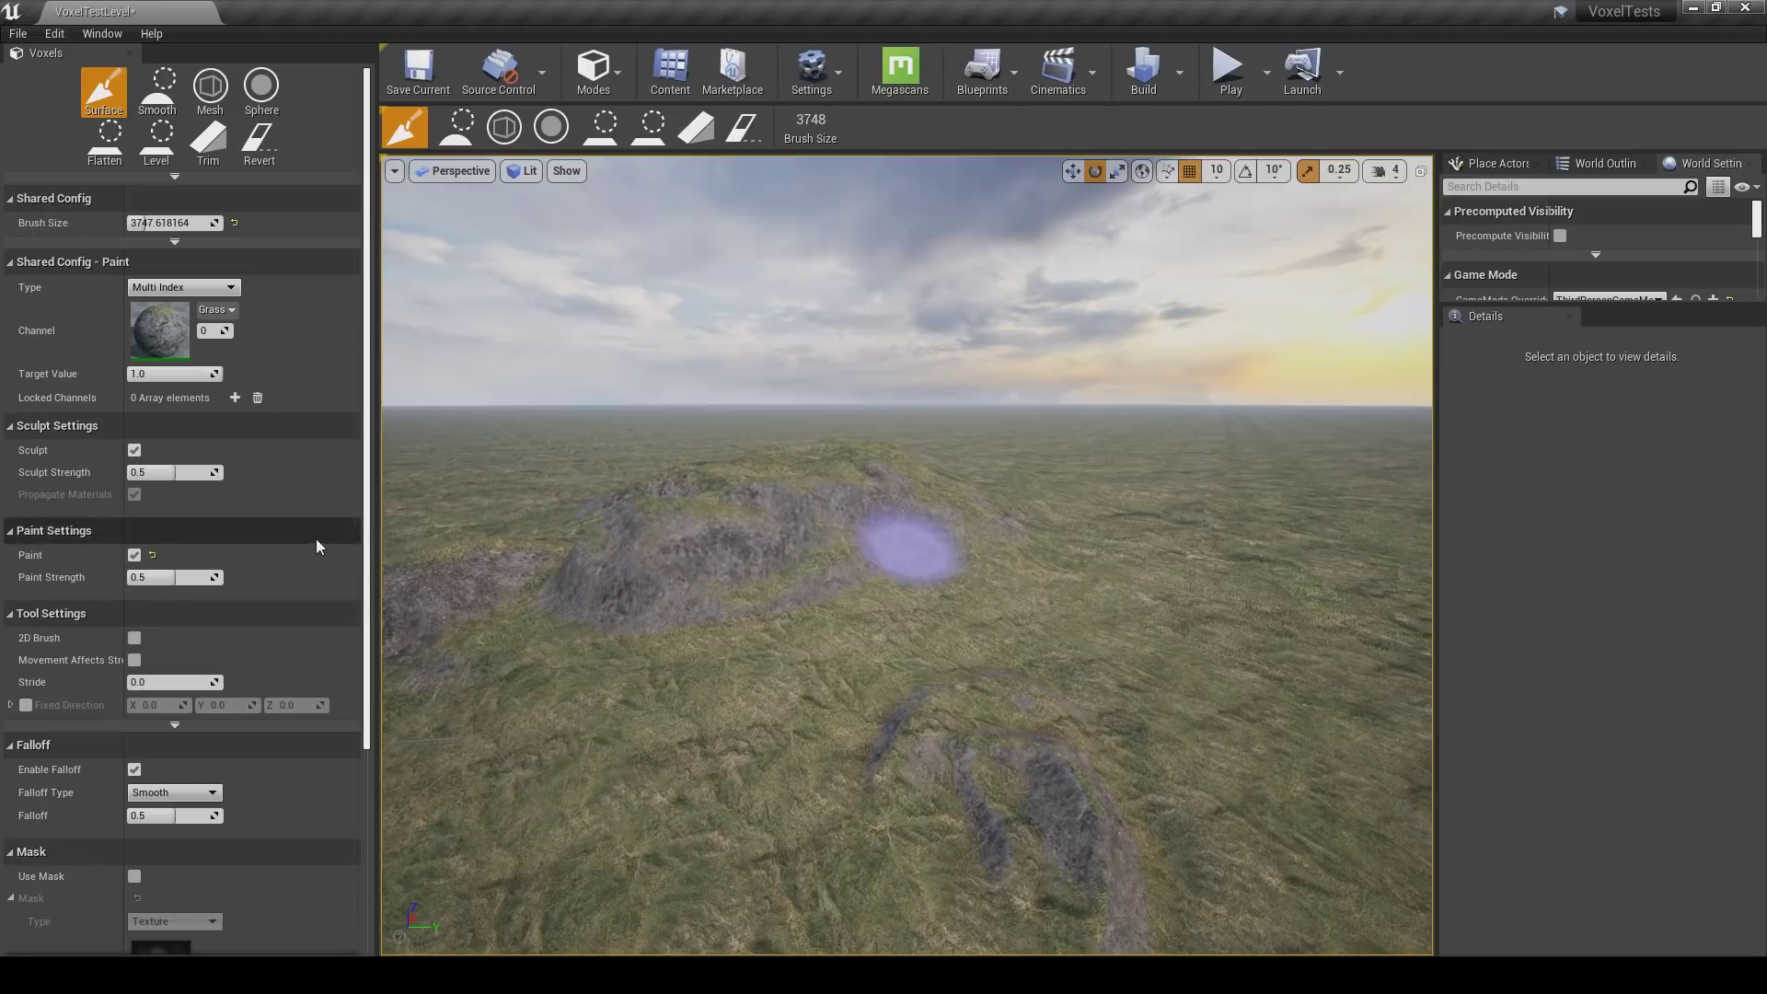
Enable the Surface brush's mask and locate its T_Brushify_Moorland_A texture in the AlphaBrushes folder.
scroll(323, 502, "down", 5)
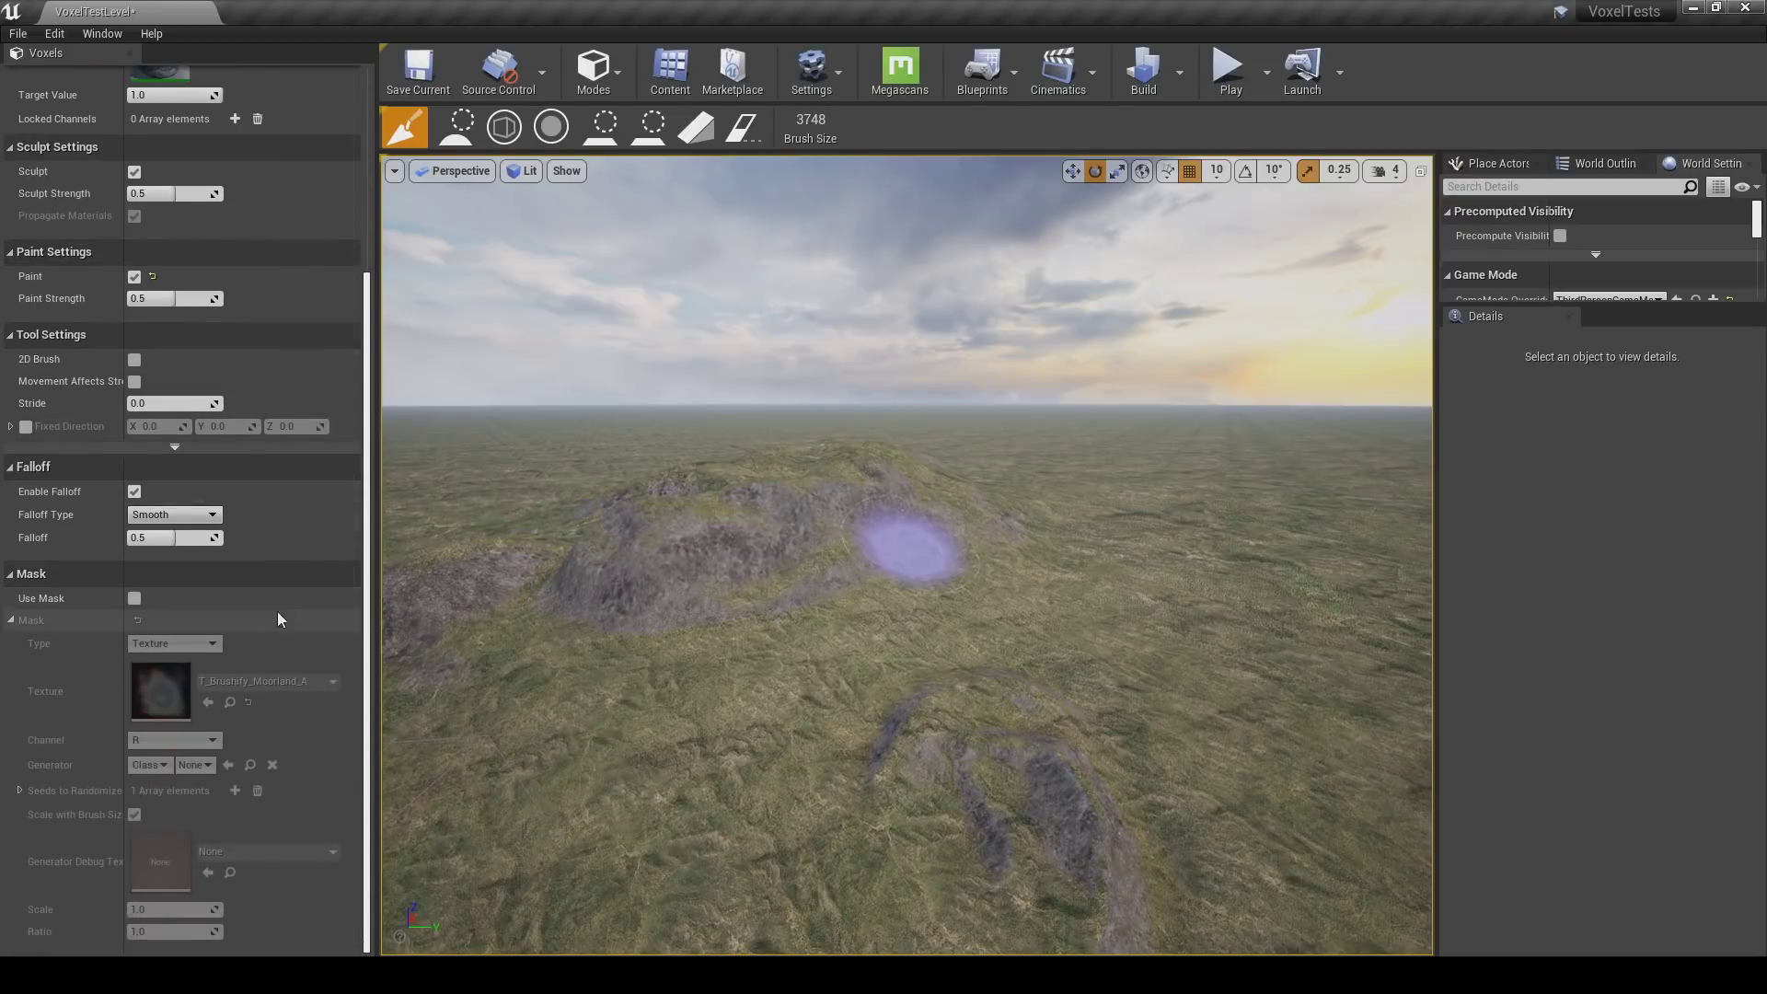
left_click(134, 599)
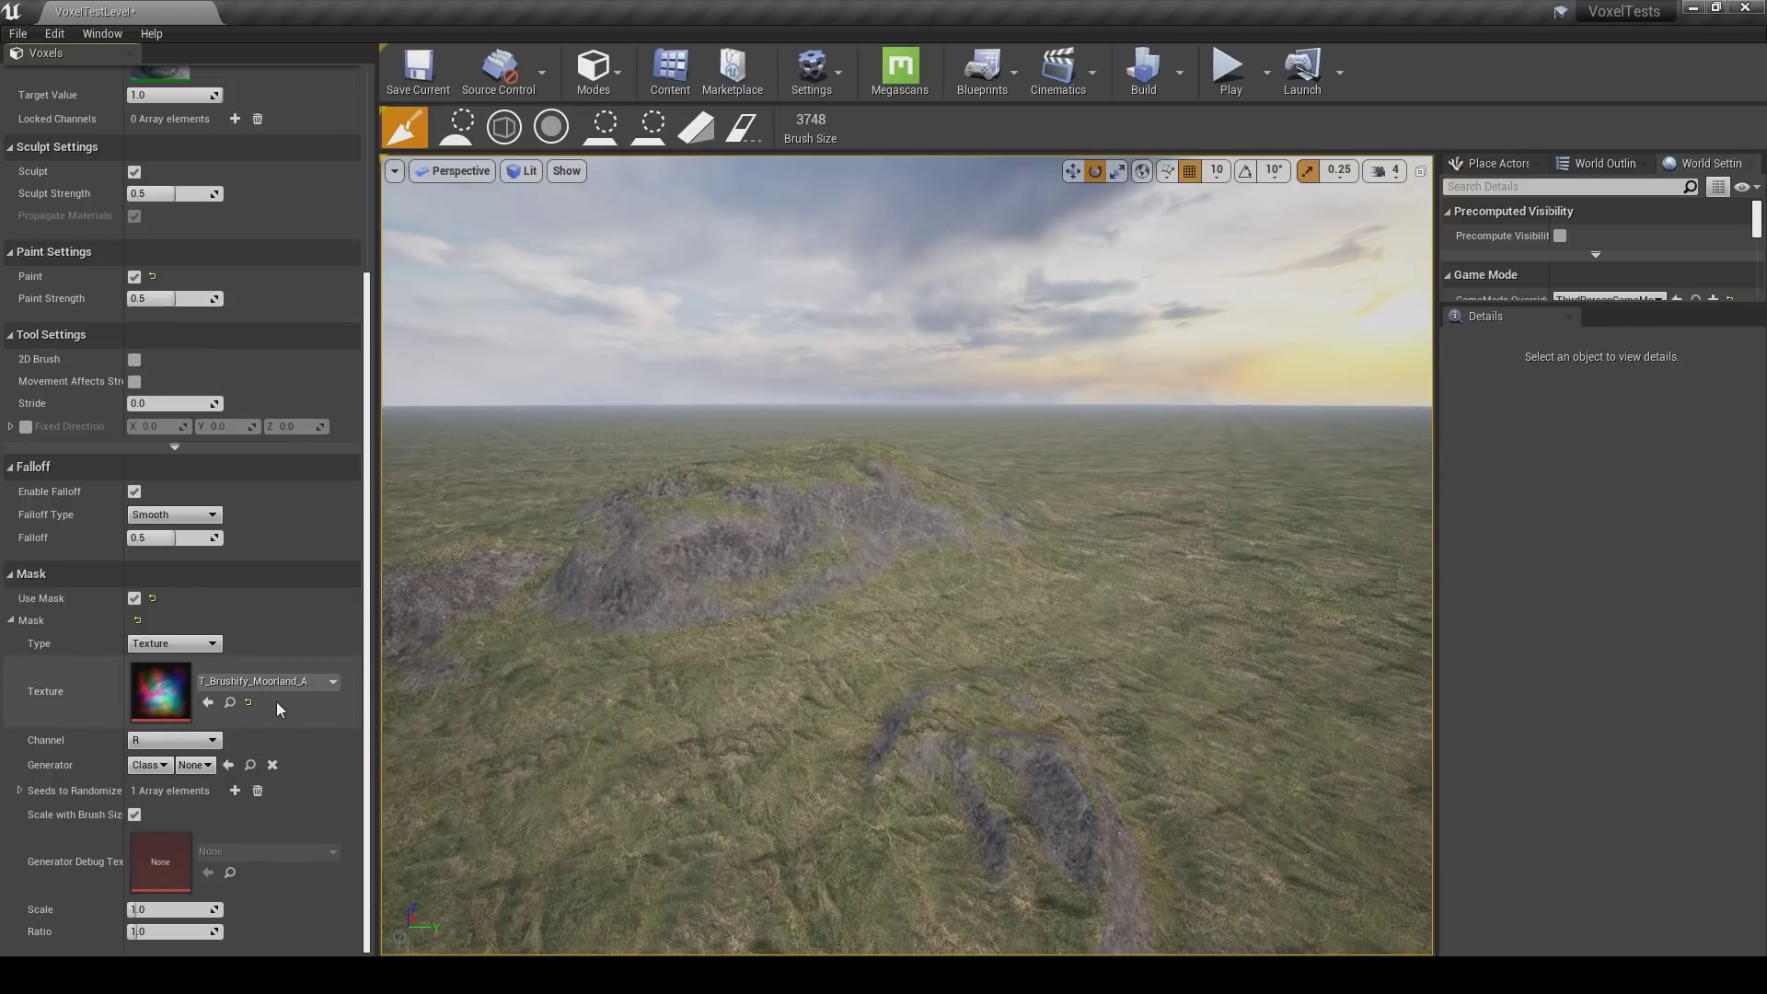
left_click(230, 702)
left_click_drag(484, 199, 821, 305)
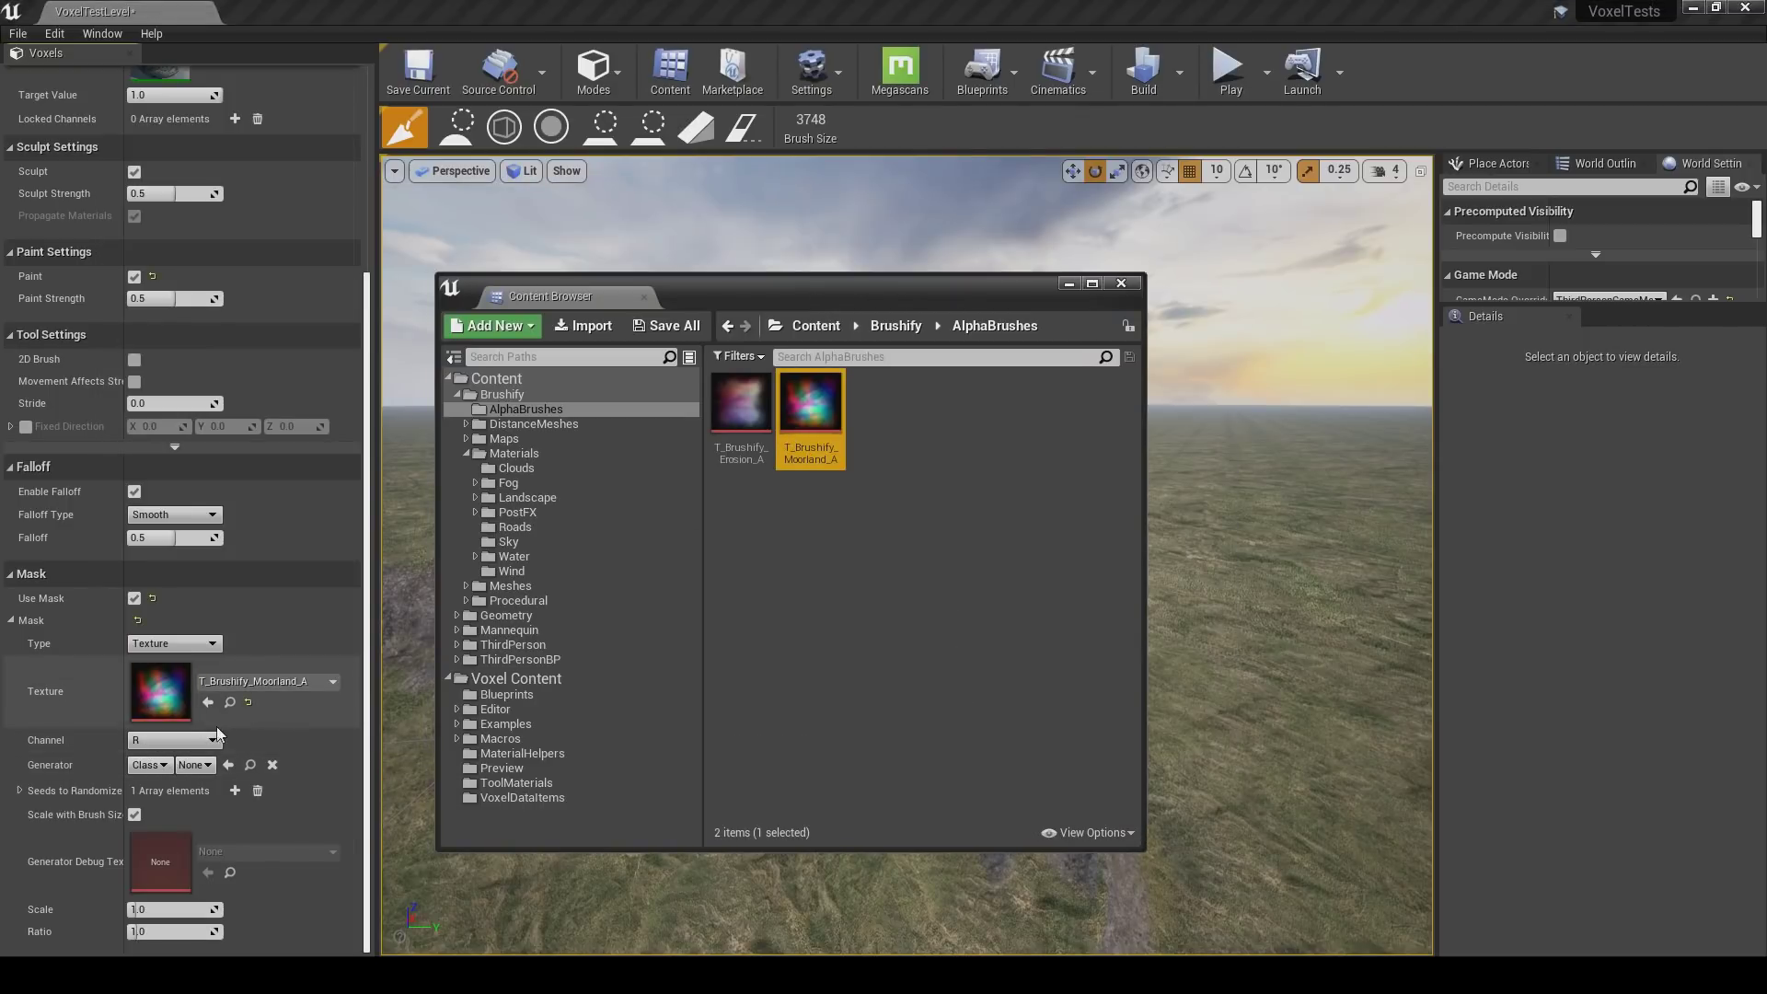
left_click(276, 714)
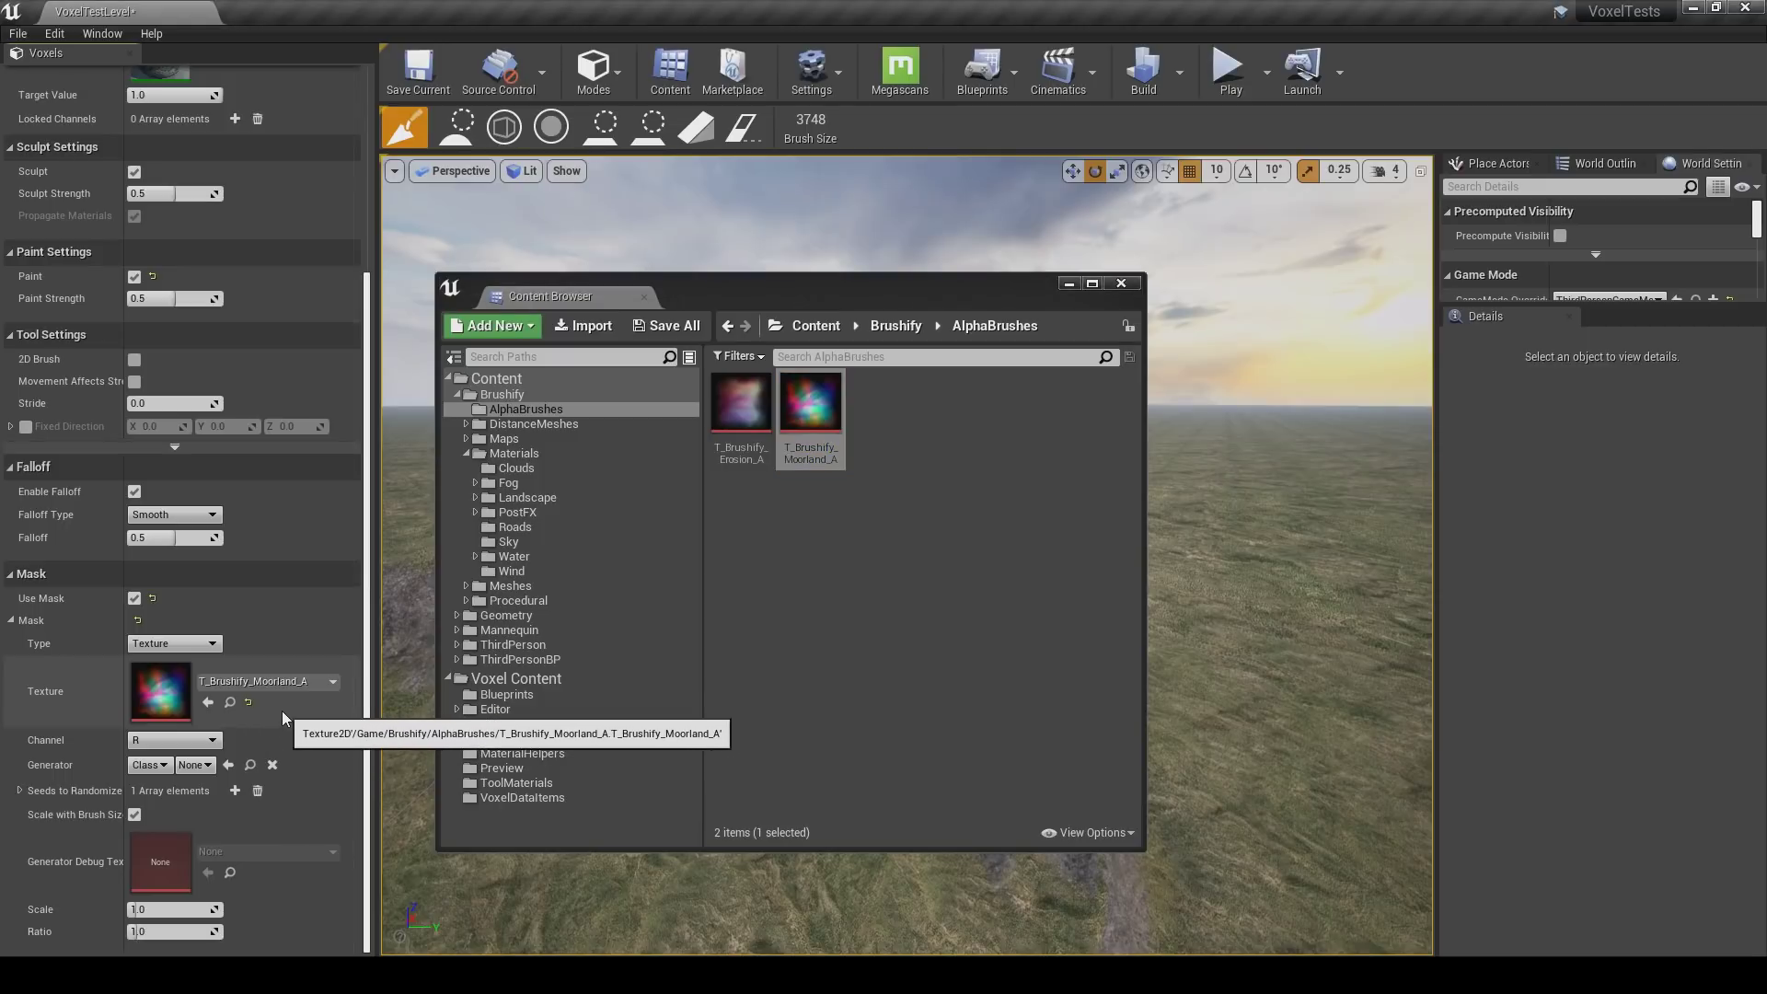
Try different texture channels for the brush mask, including G, and return the channel to R.
left_click(174, 740)
left_click(178, 762)
left_click(170, 742)
left_click(162, 777)
left_click(168, 744)
left_click(166, 756)
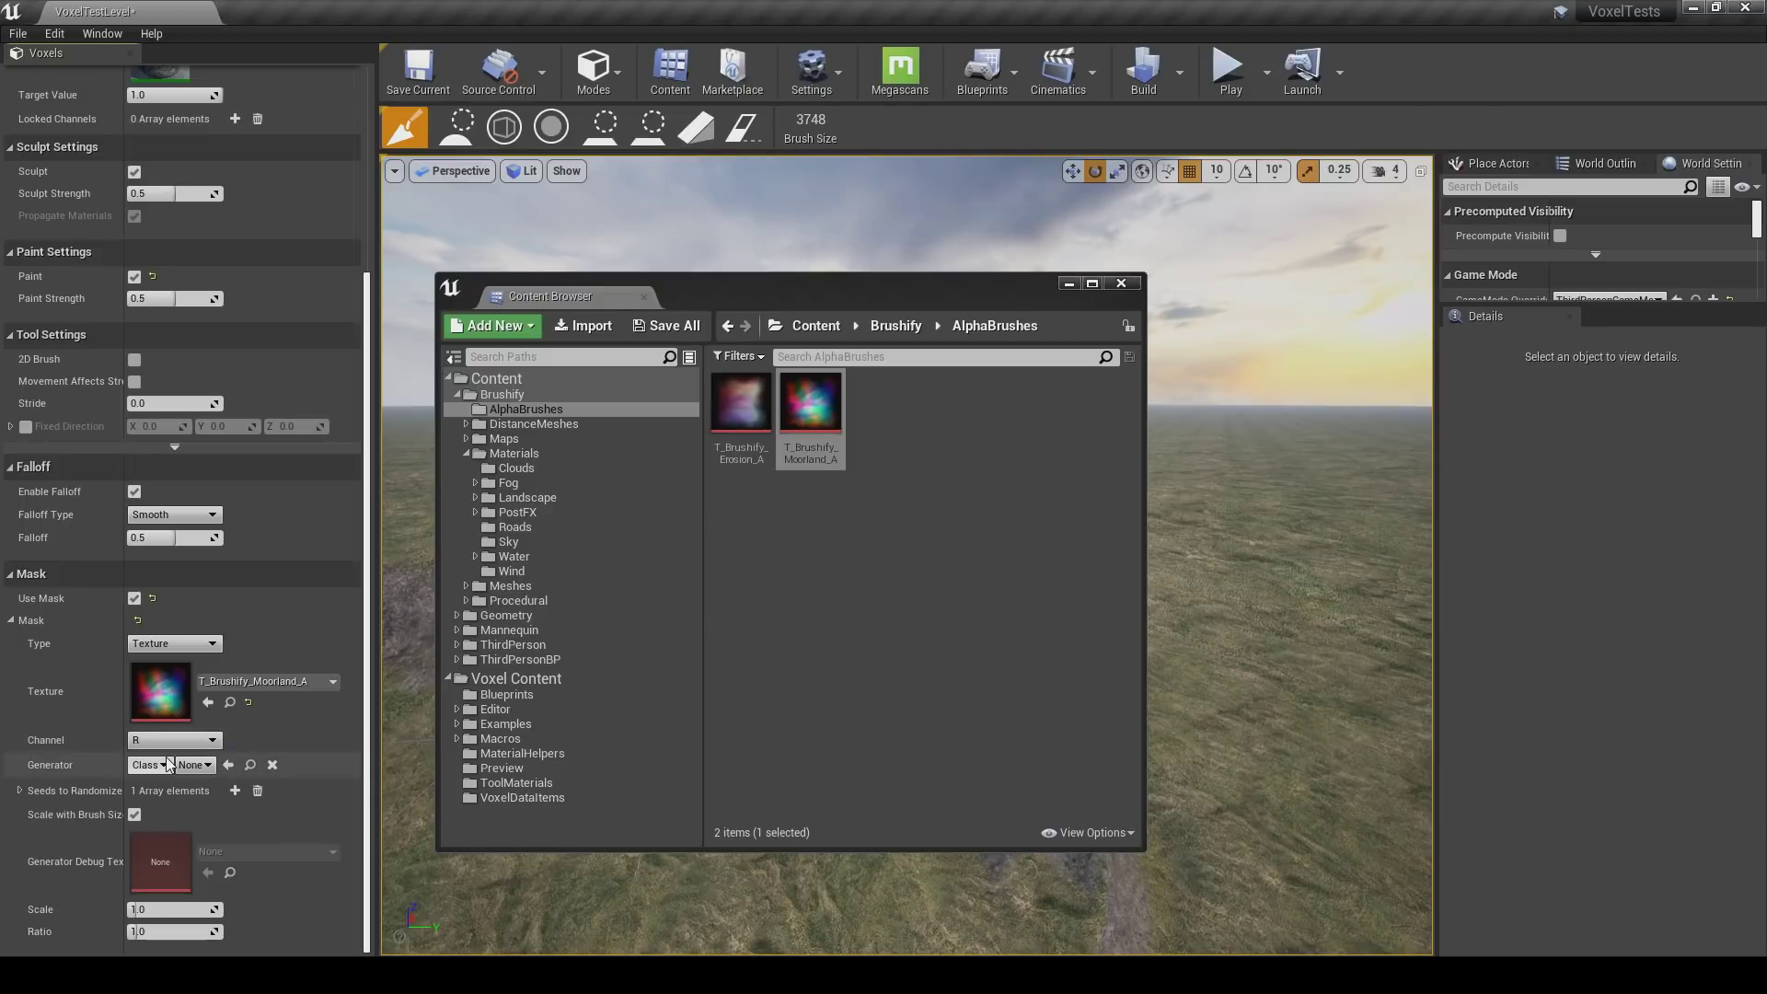
left_click(167, 742)
left_click(162, 764)
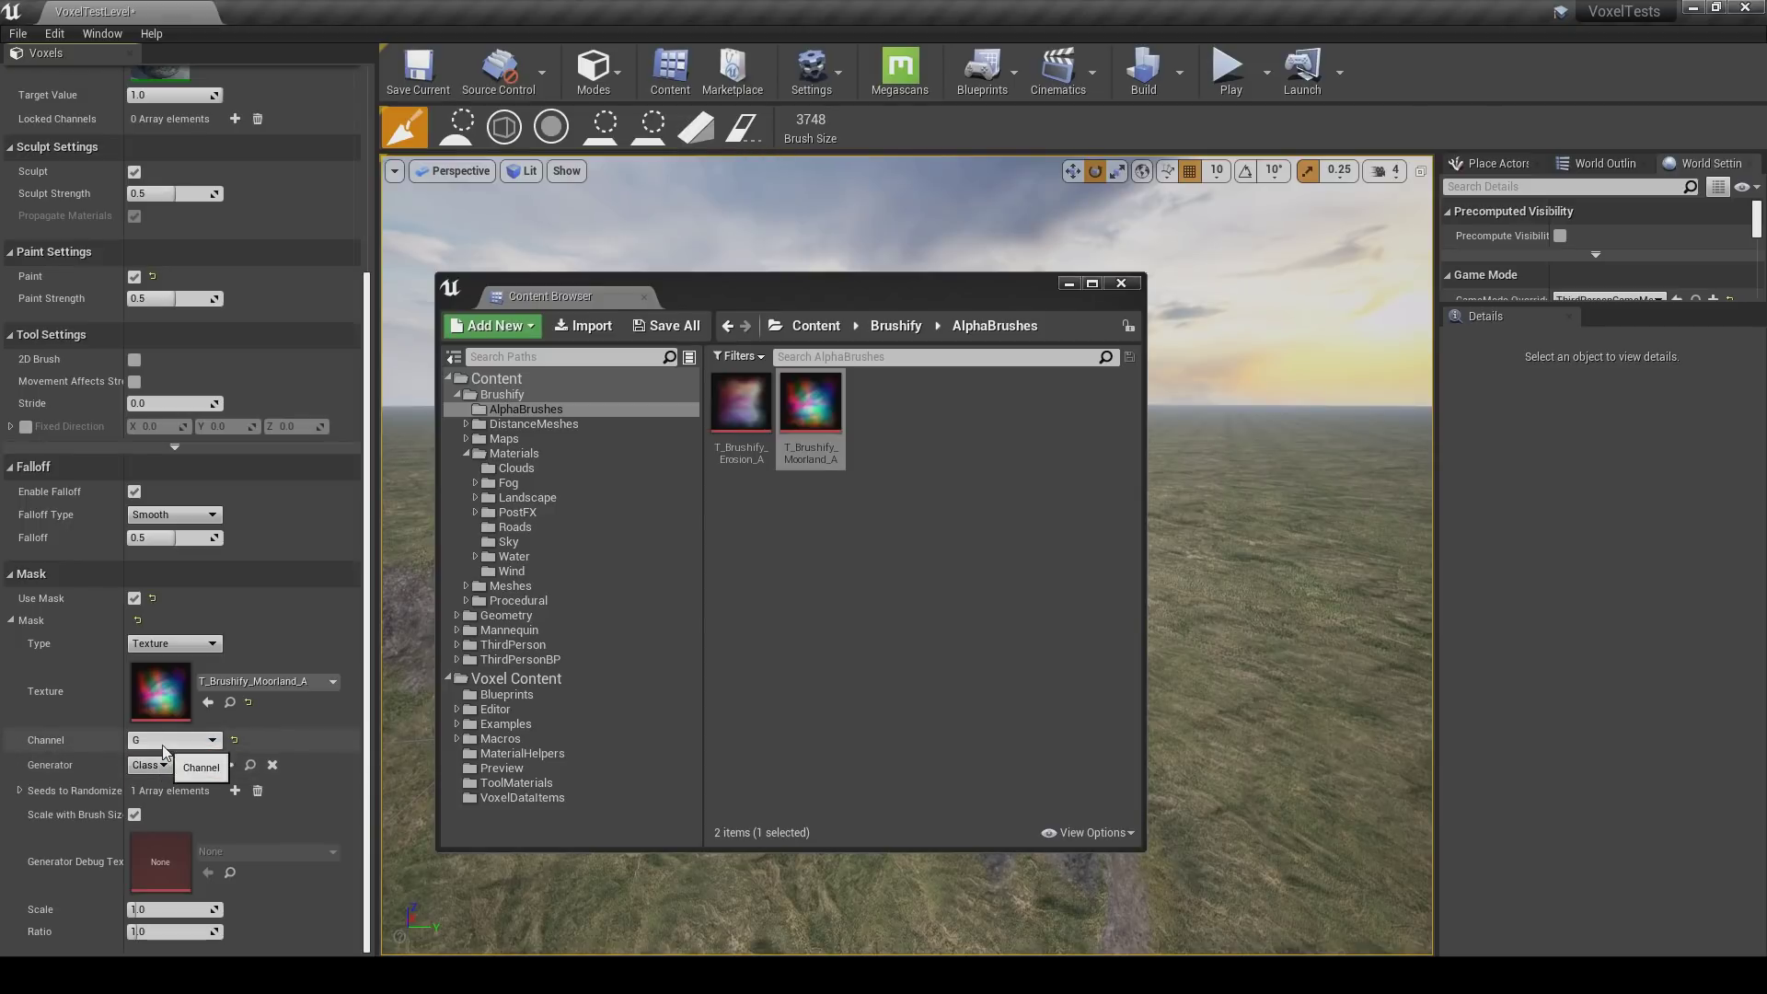
left_click(162, 755)
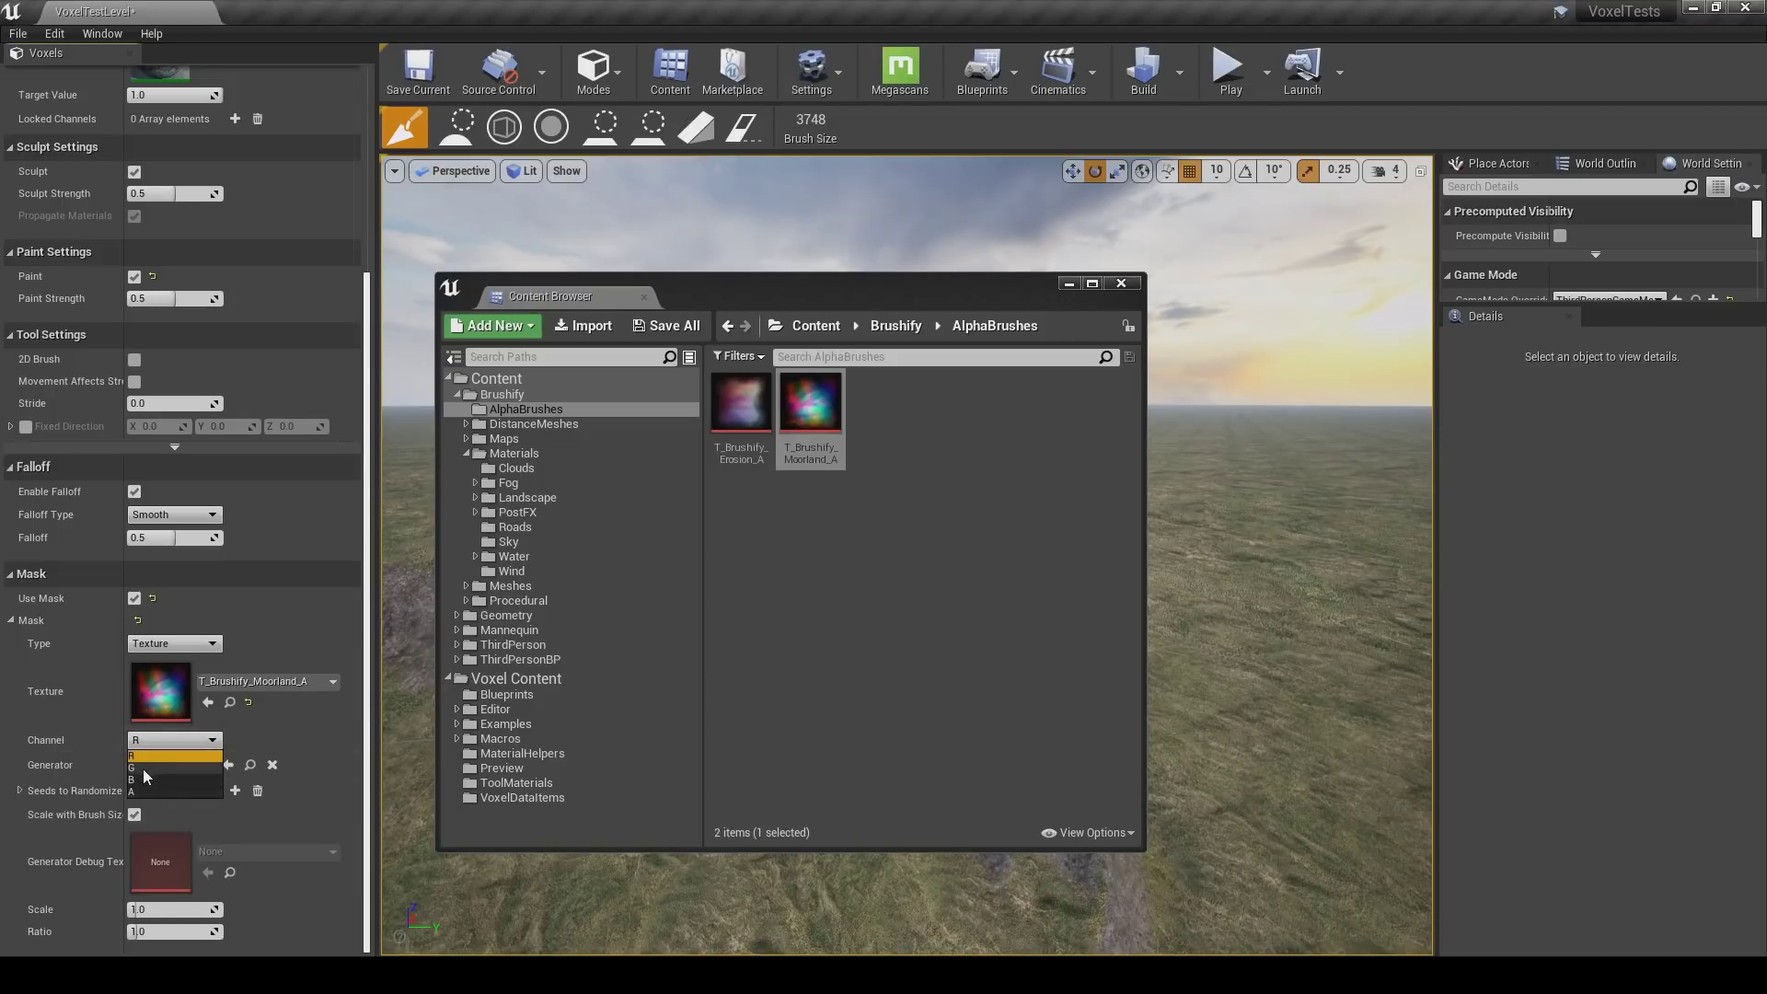
Assign T_Brushify_Moorland_A as the mask texture from the Content Browser, turn the mask off and minimize the browser window.
left_click(808, 430)
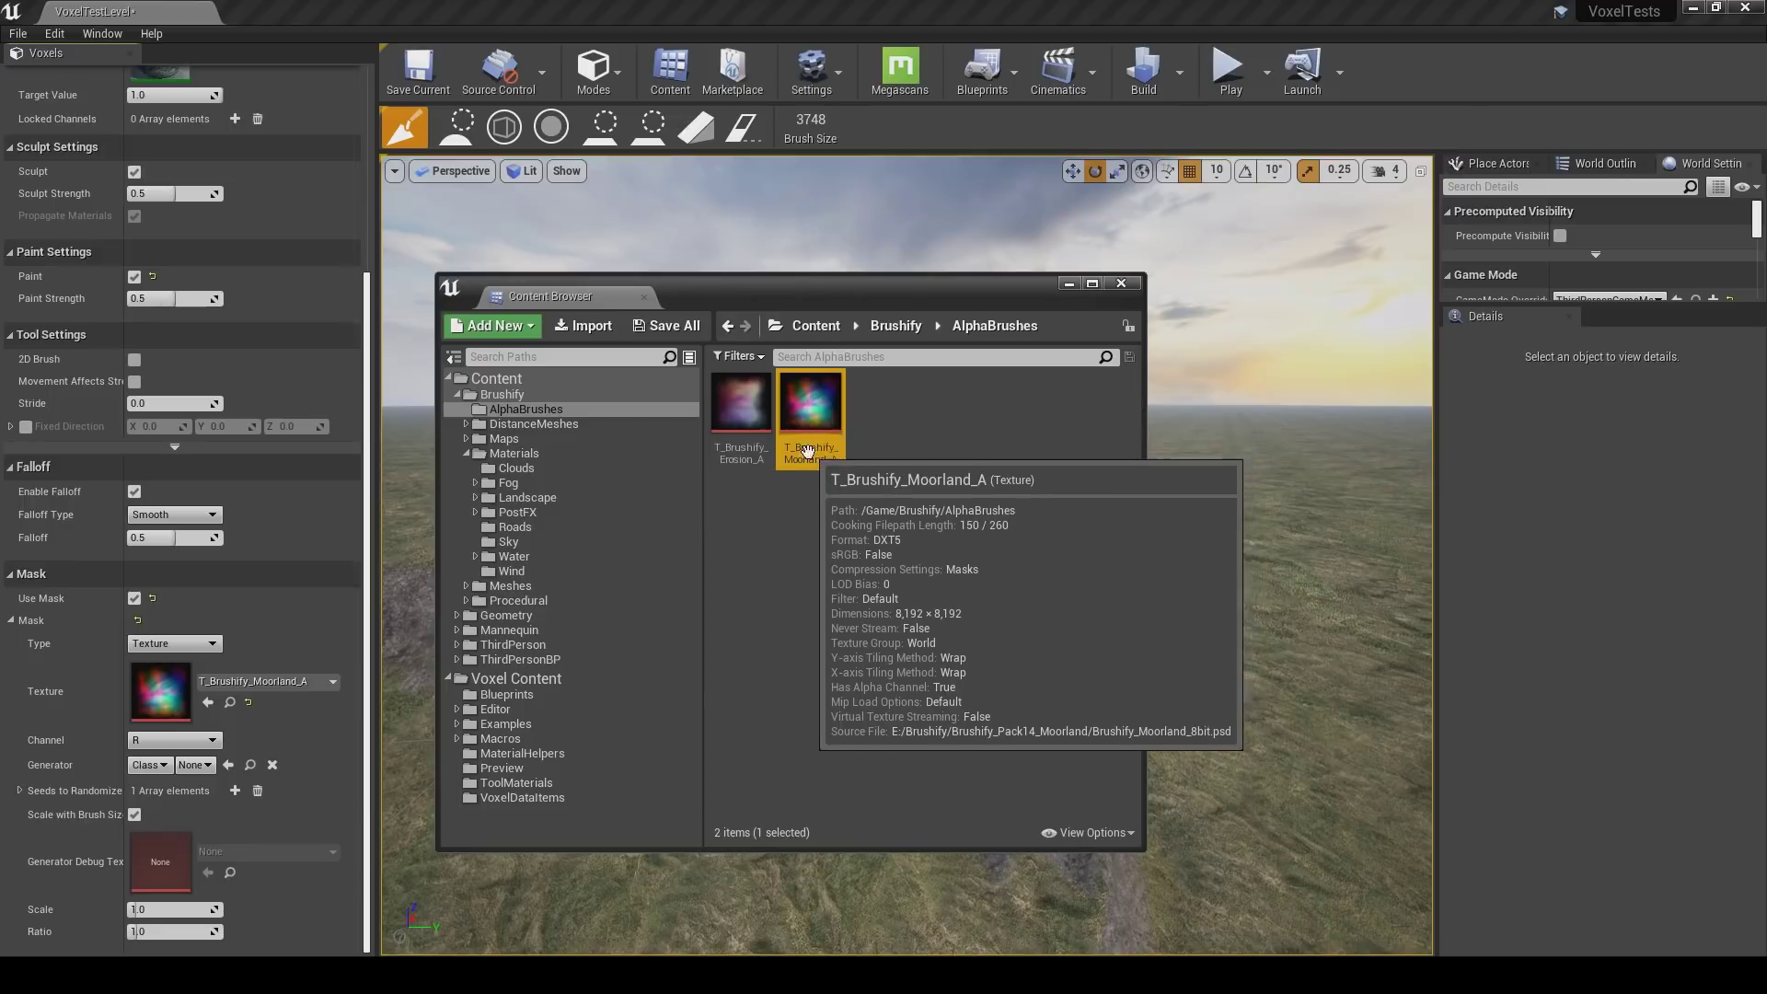
left_click_drag(808, 430, 186, 694)
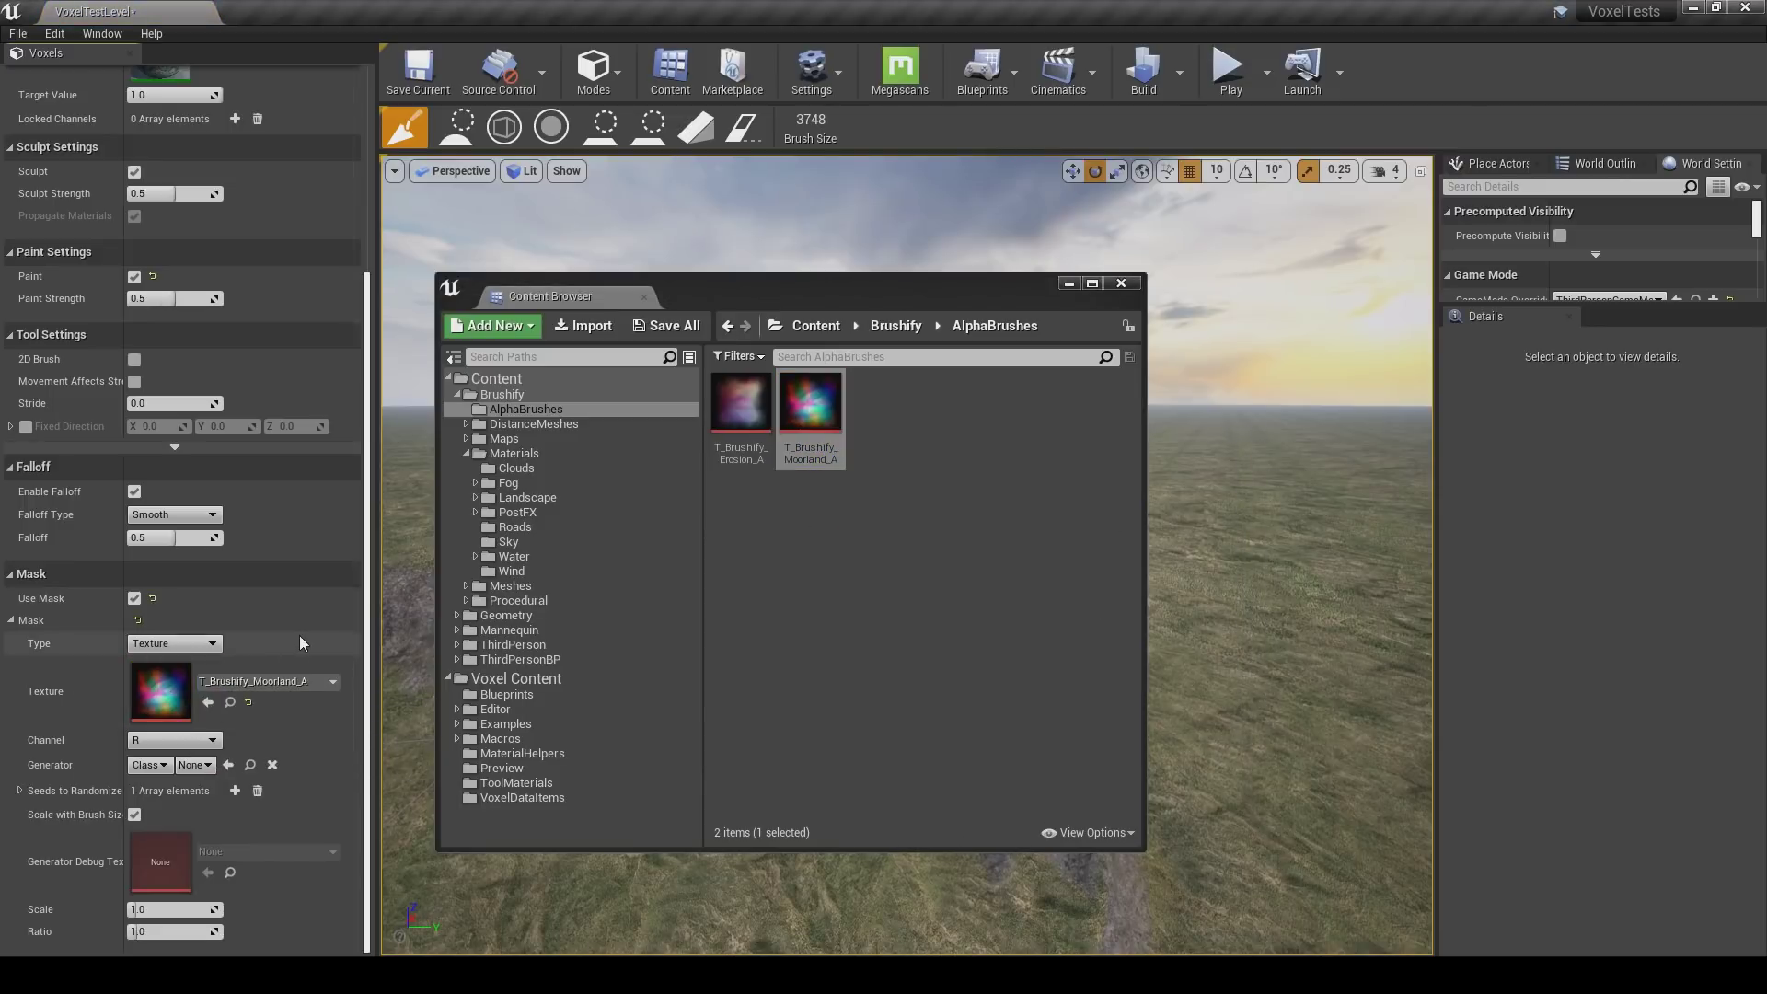
left_click(135, 598)
left_click(956, 549)
left_click(1068, 284)
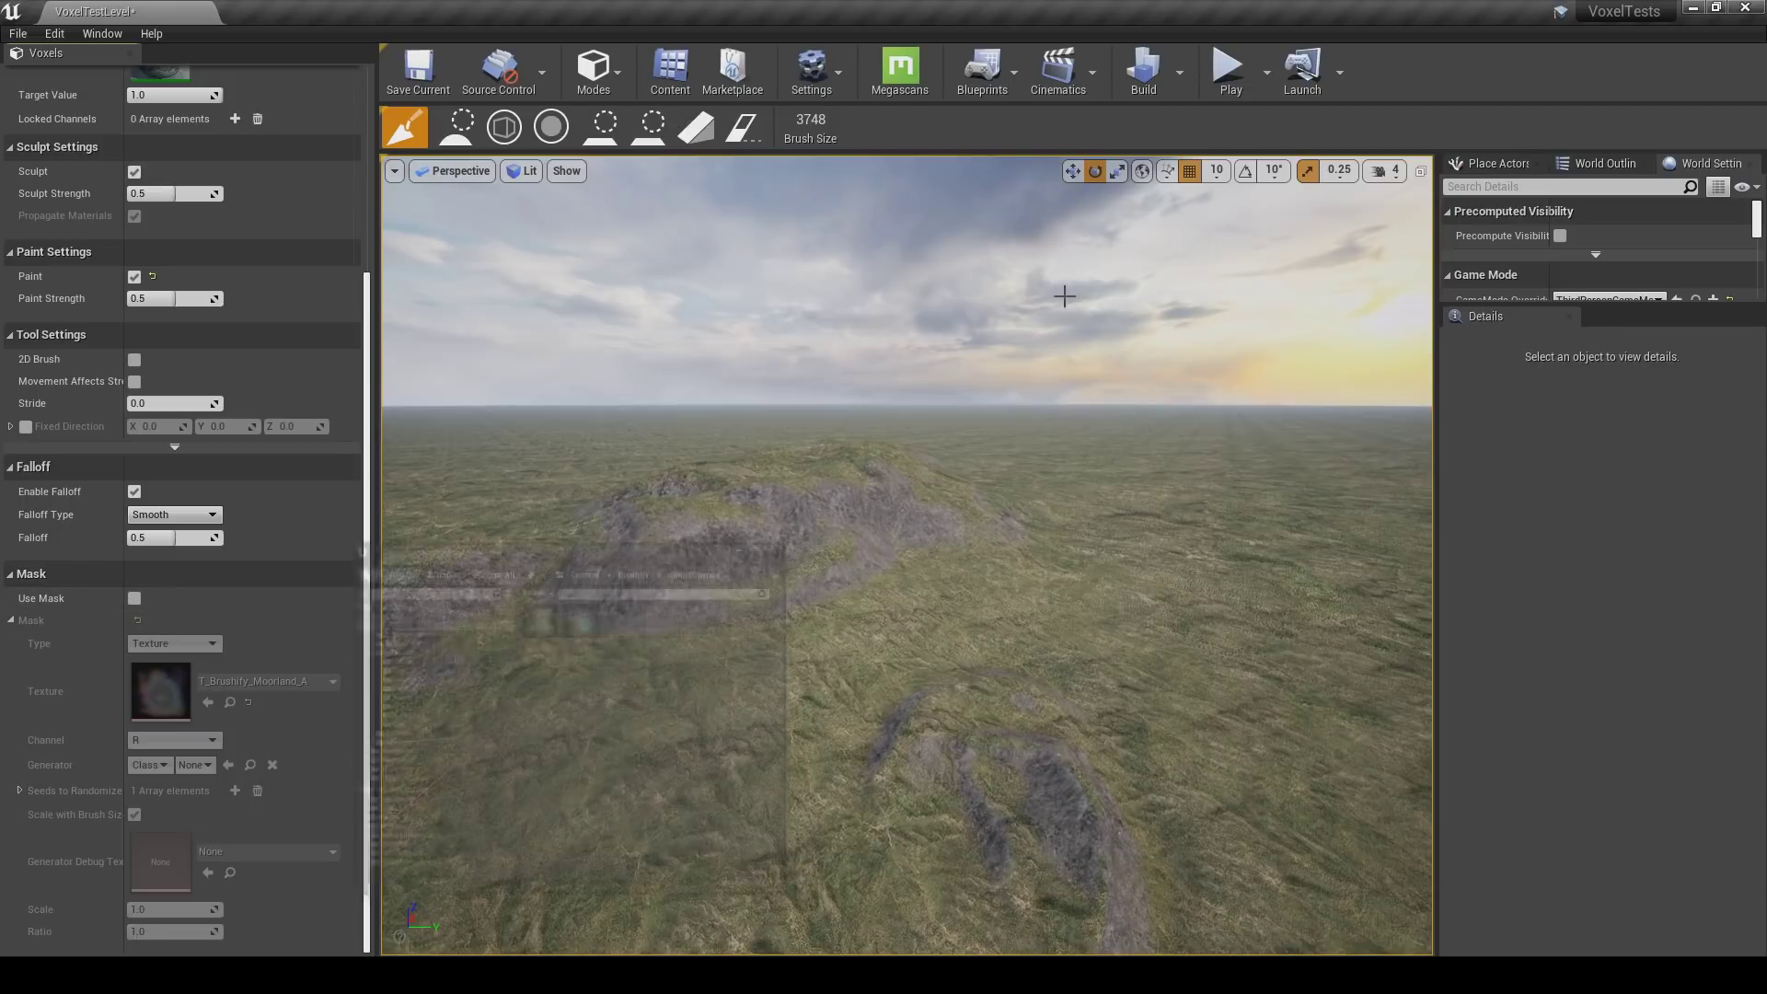
Sculpt the slope of the large hill further with the unmasked Surface brush.
left_click_drag(920, 497, 934, 483)
key("d")
right_click_drag(934, 484, 939, 497)
scroll(219, 318, "up", 5)
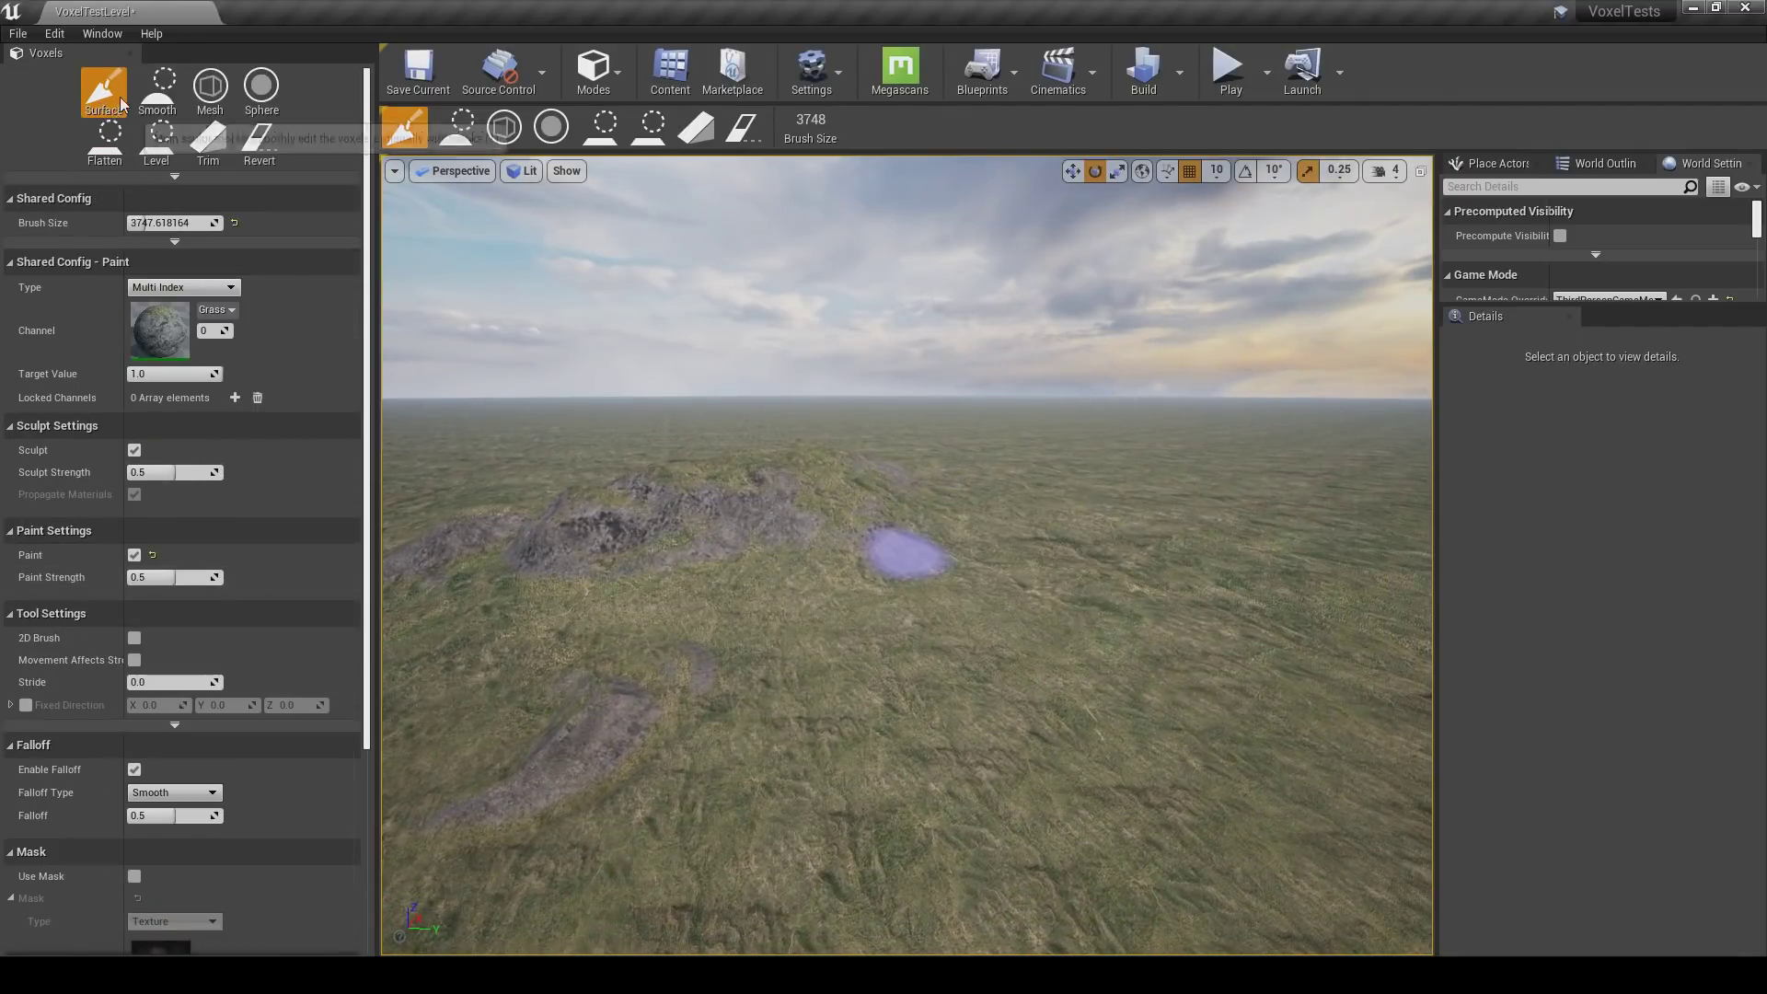
Switch to the Smooth tool near the hill and reset its Strength and Num Iterations to their defaults.
left_click(158, 92)
right_click_drag(810, 452, 809, 433)
key("a")
key("w")
right_click_drag(985, 497, 1049, 465)
key("w")
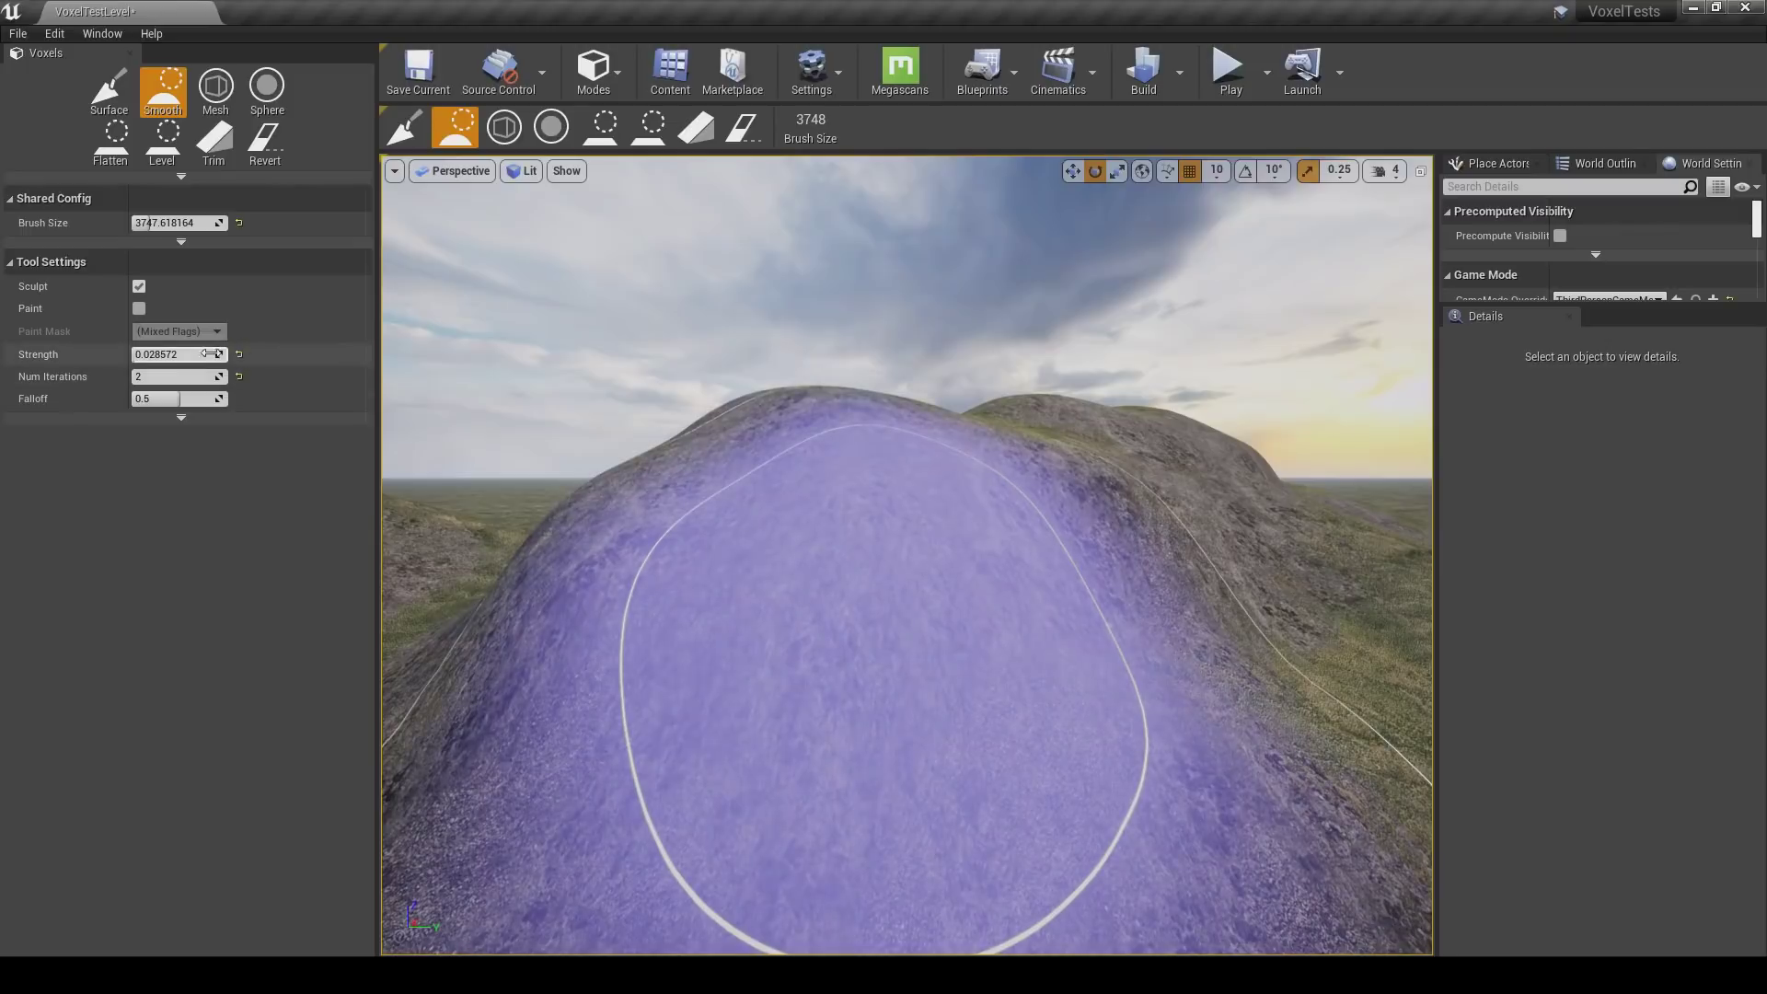
left_click(241, 355)
left_click(239, 376)
Set the Smooth tool's Strength to 0.01 and smooth the low mound beside the large hill.
scroll(822, 531, "down", 10)
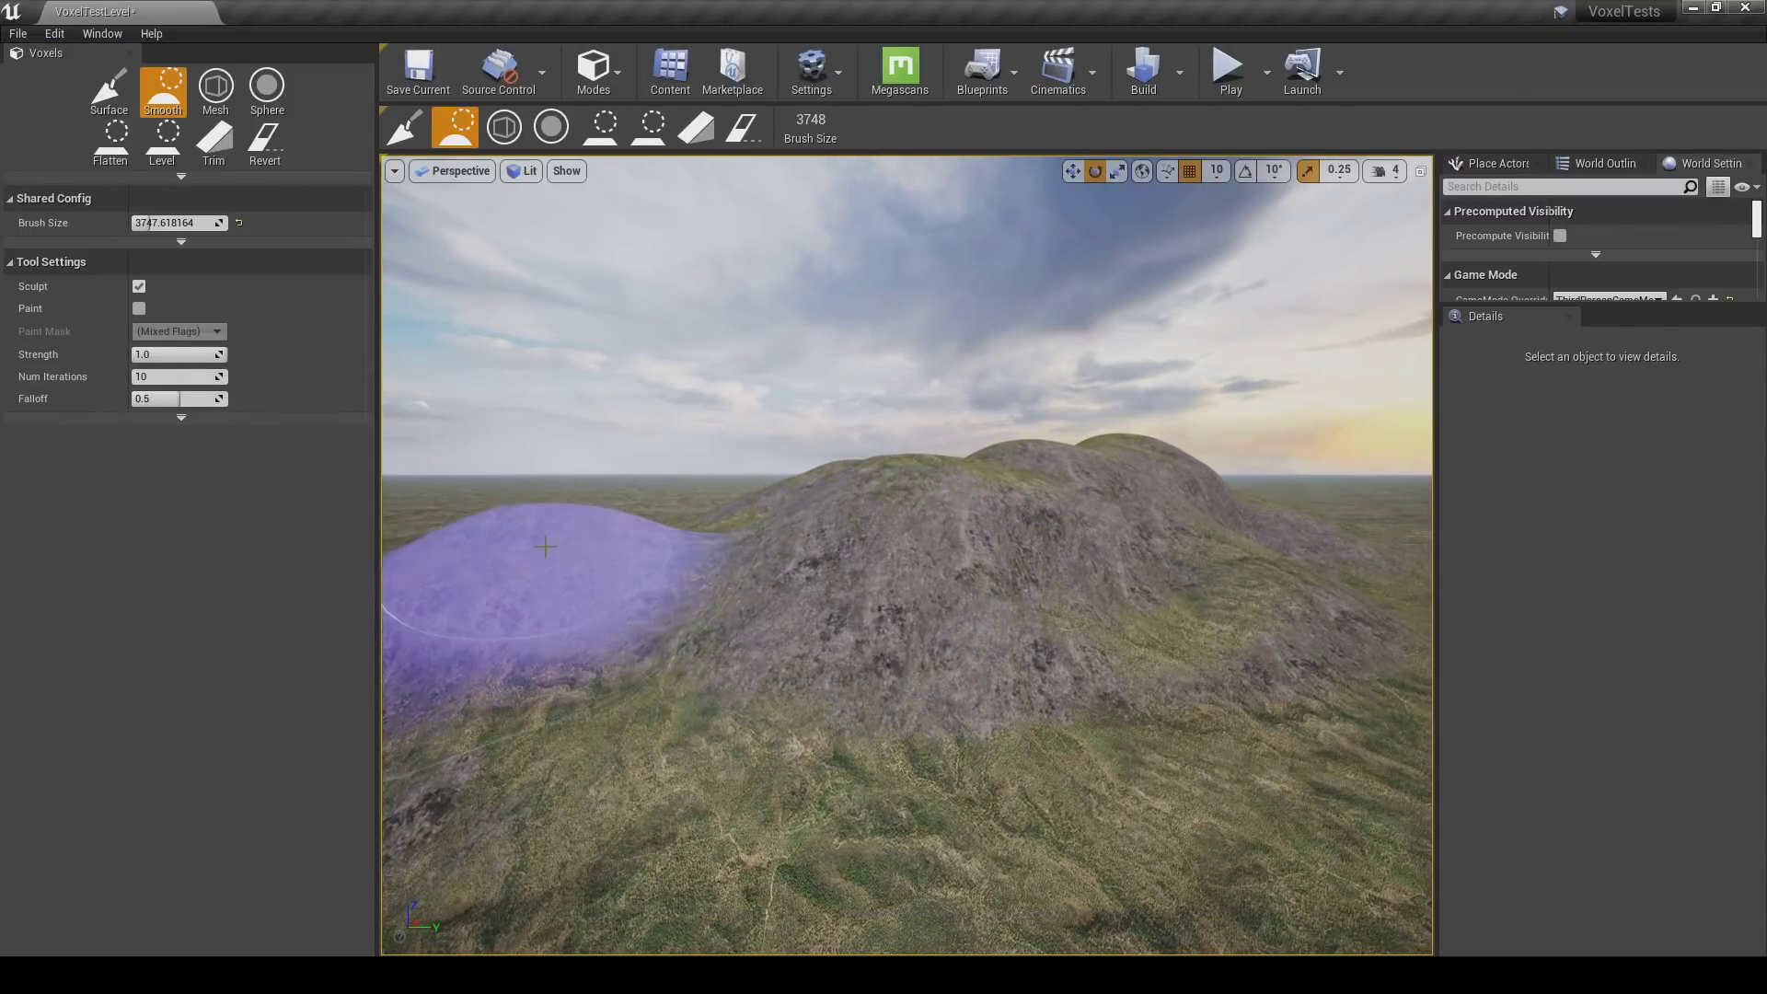
right_click_drag(891, 580, 797, 571)
key("a")
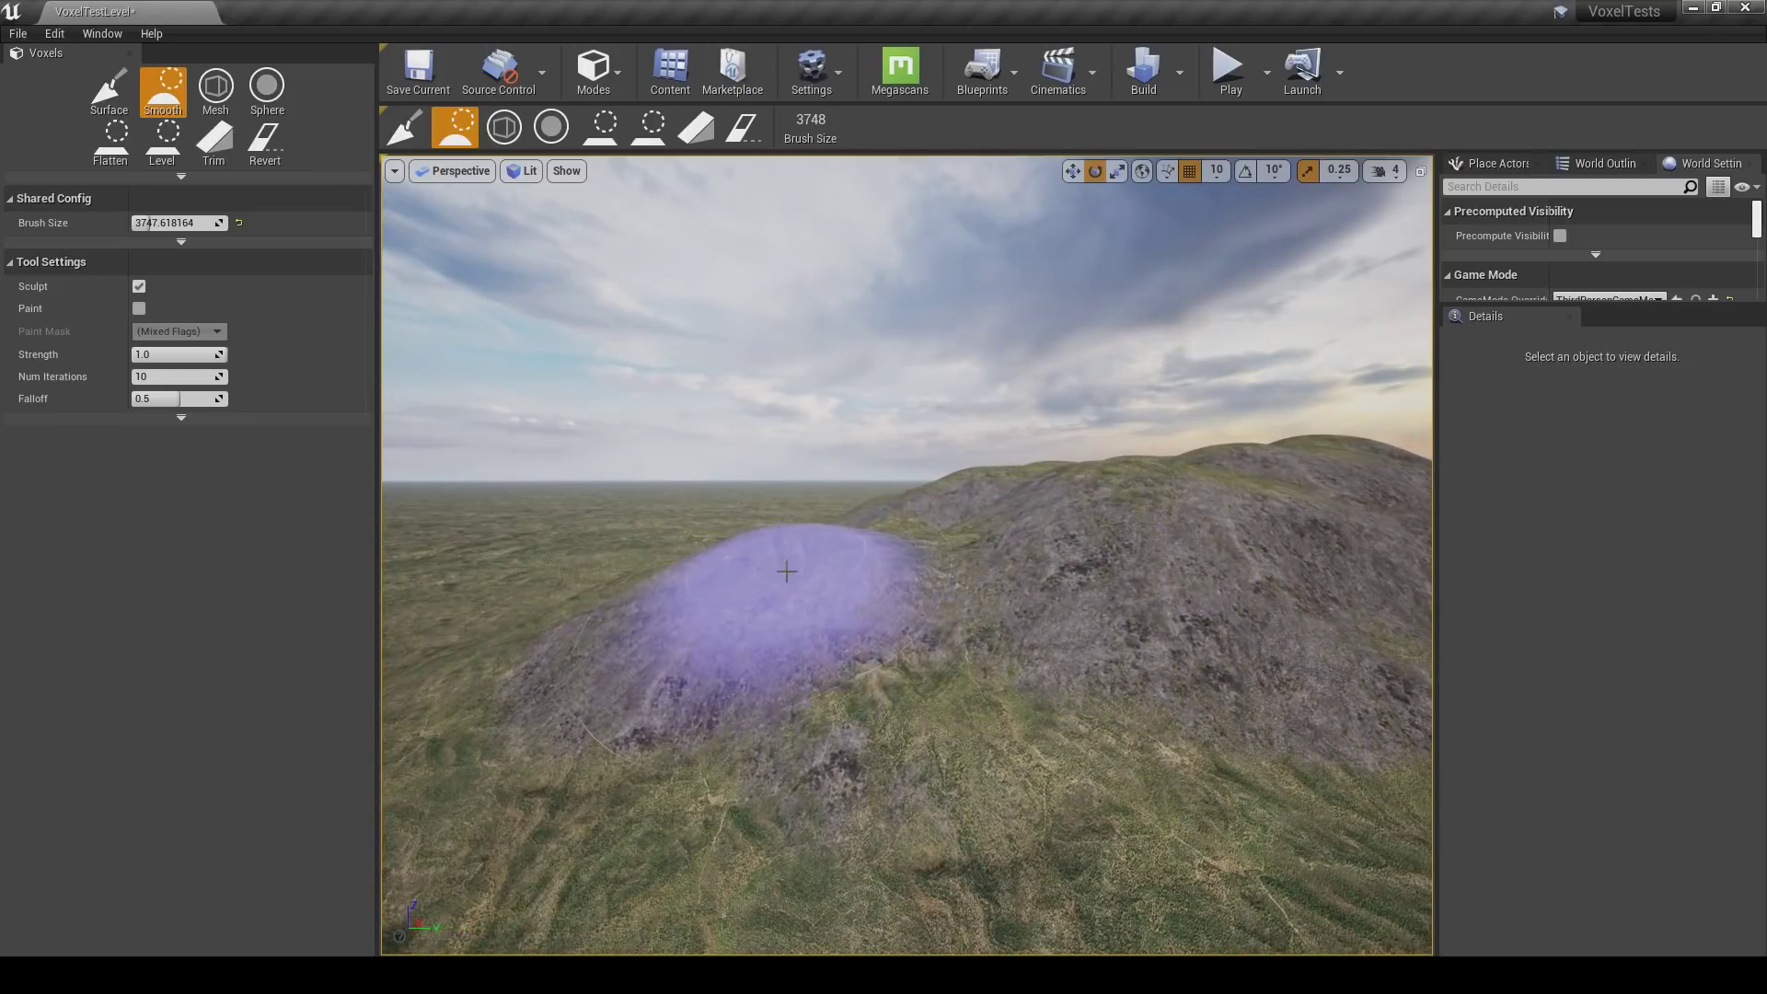
left_click(188, 355)
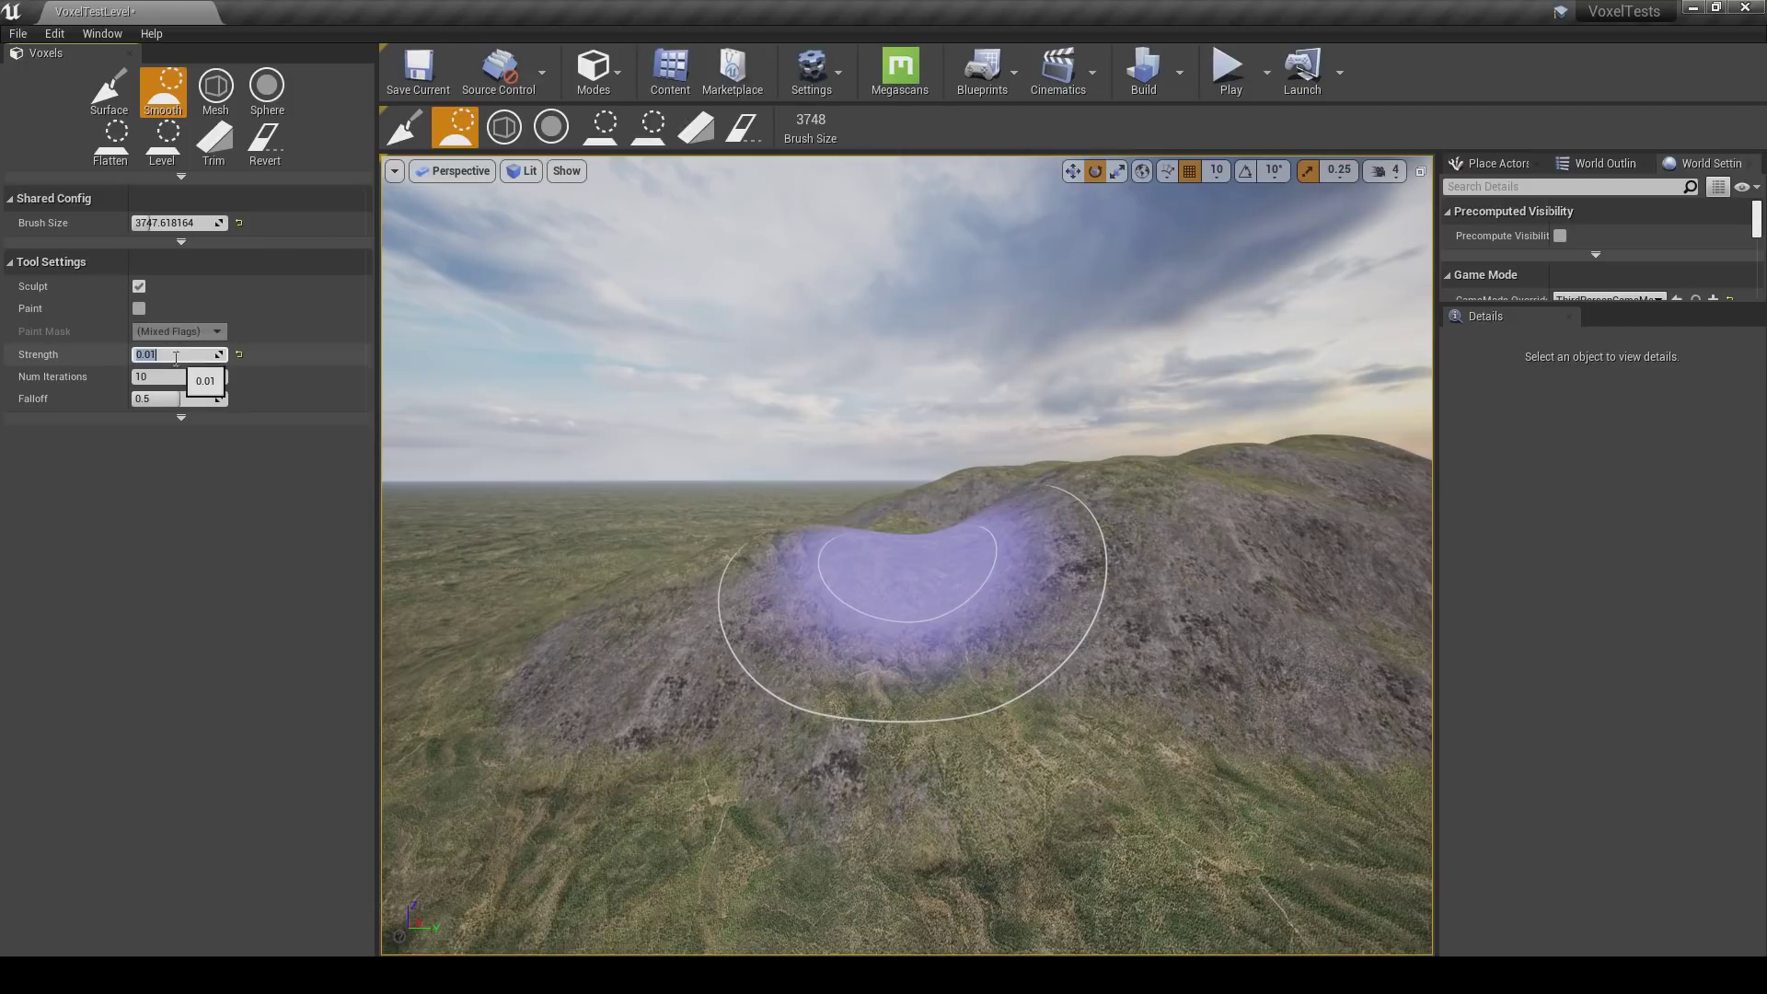
left_click_drag(722, 558, 737, 557)
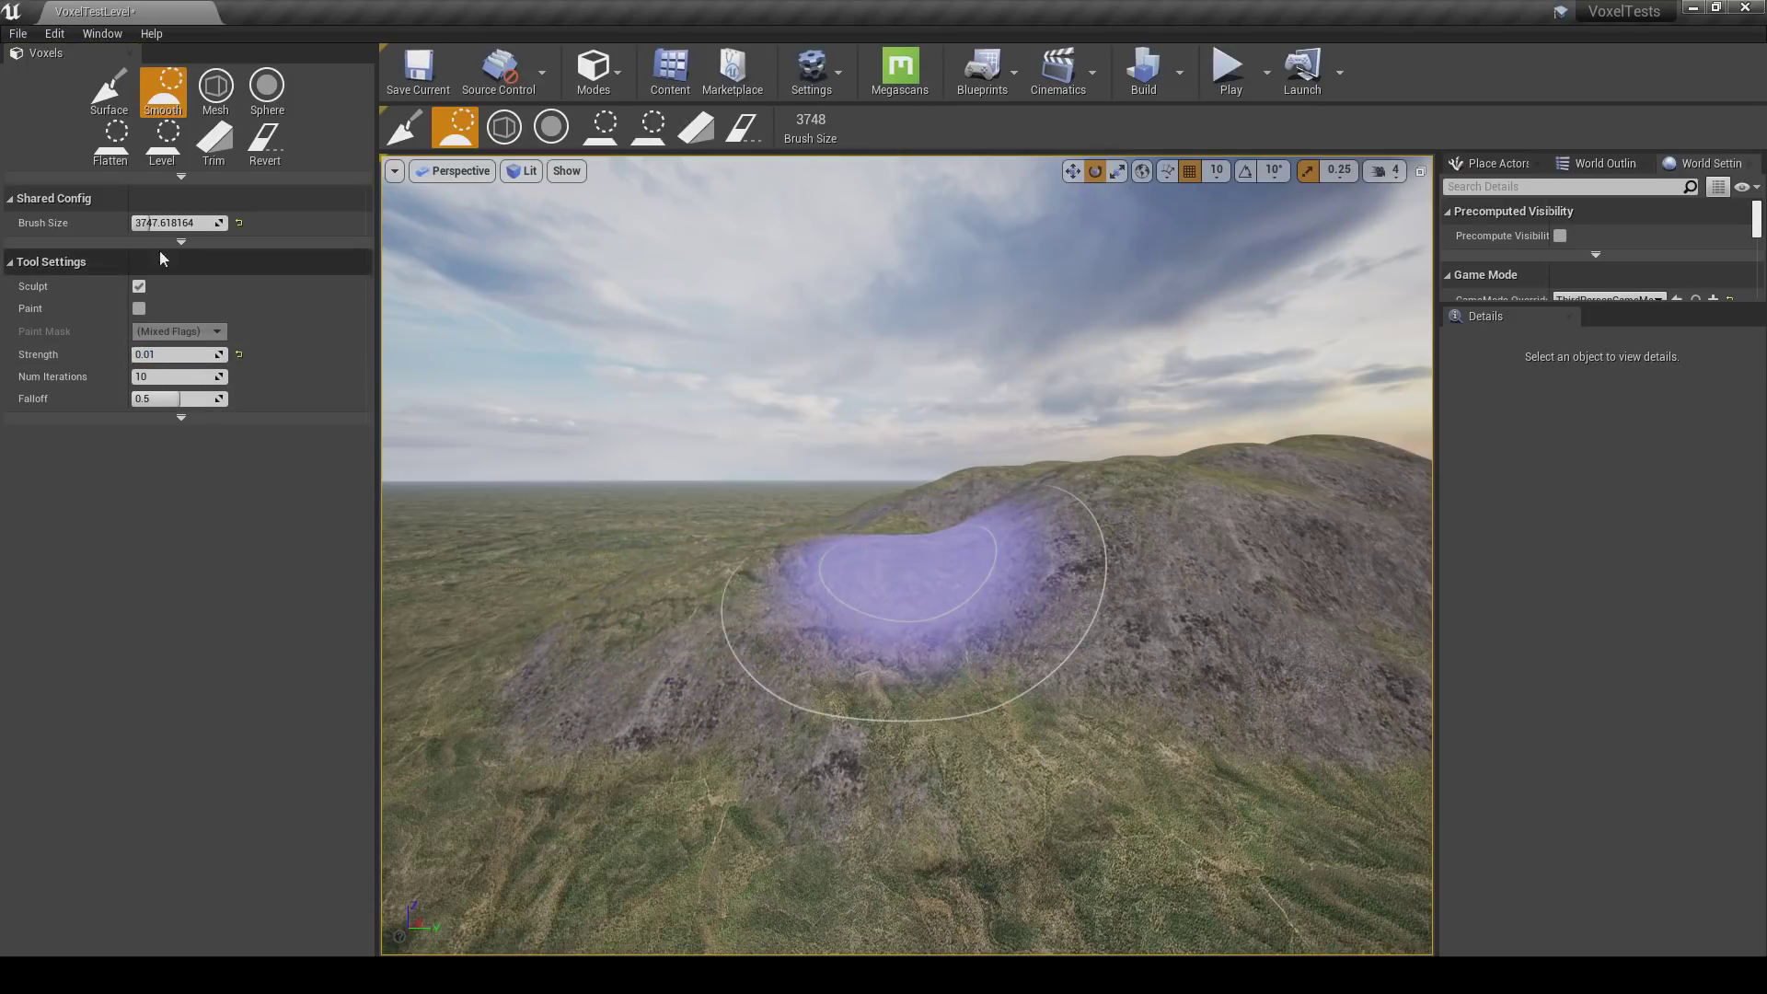
Sculpt new arch shapes on the grass near the existing arch with the Surface brush at a size of about 890.
left_click(101, 92)
right_click_drag(906, 559, 686, 573)
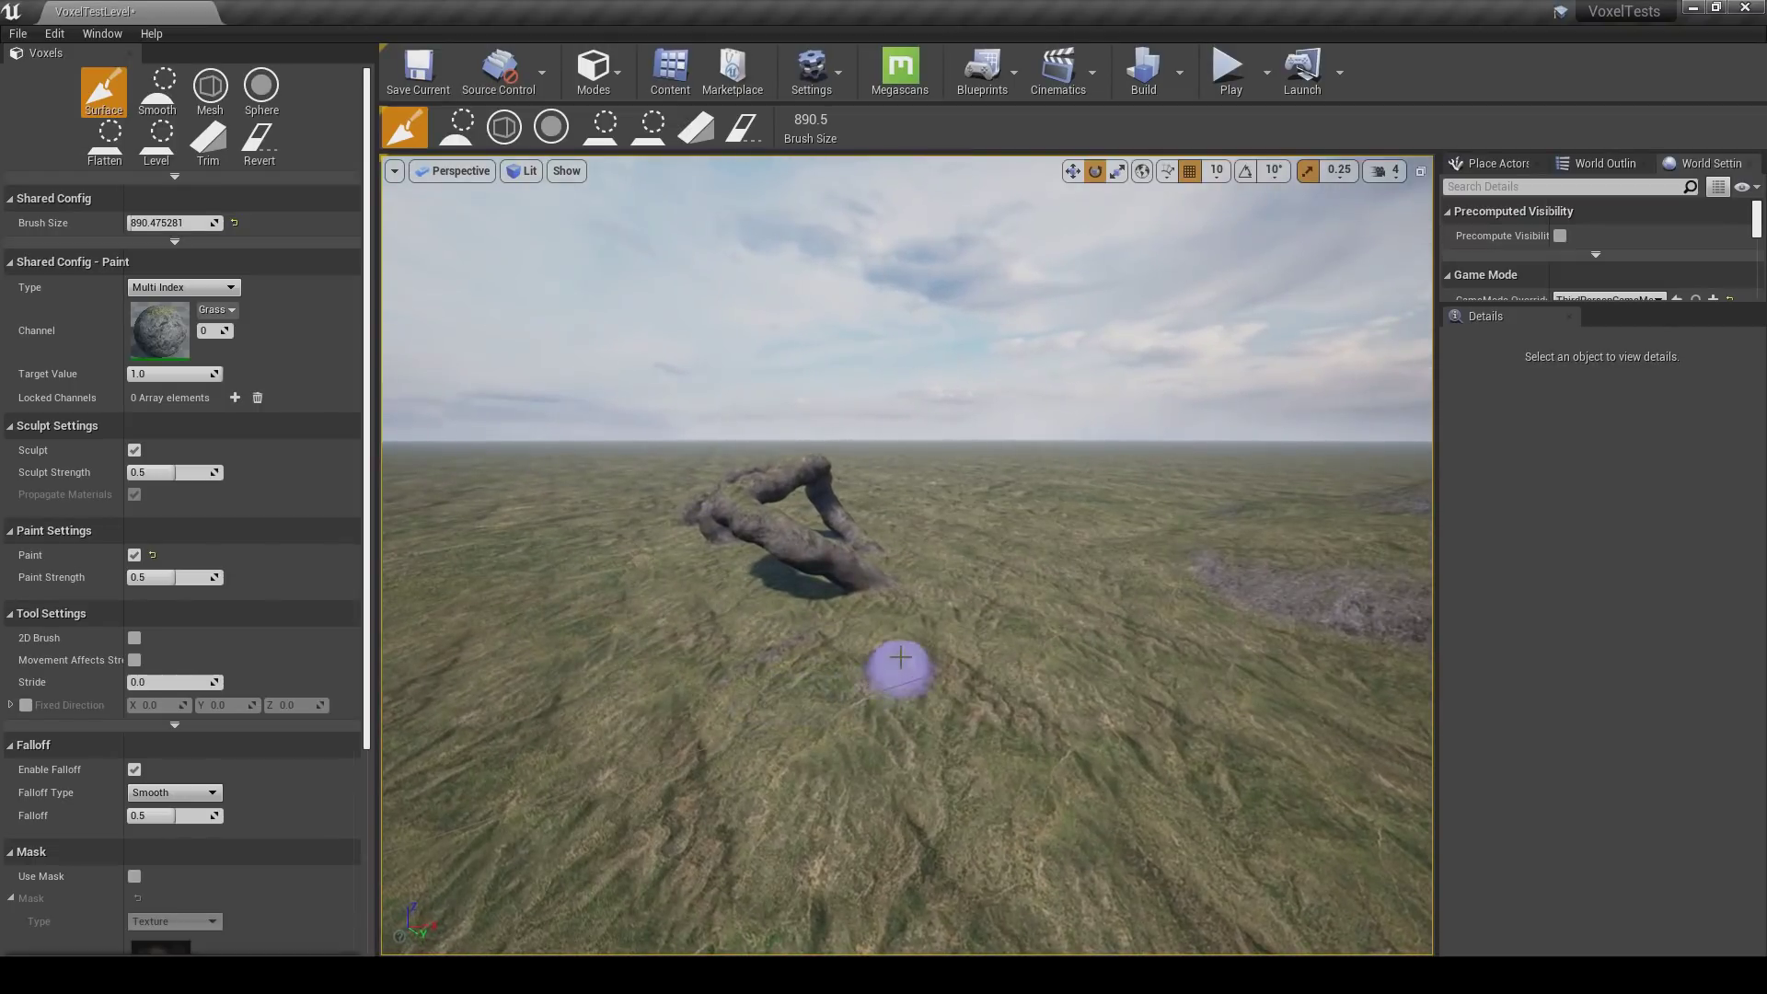
right_click_drag(865, 628, 882, 633)
mouse_move(830, 616)
left_mouse_down()
mouse_move(950, 582)
mouse_move(949, 615)
left_mouse_up()
right_click_drag(966, 665, 978, 679)
left_click_drag(920, 813, 925, 626)
mouse_move(1075, 616)
right_mouse_down()
mouse_move(966, 599)
mouse_move(903, 558)
mouse_move(947, 592)
mouse_move(927, 592)
mouse_move(911, 562)
right_mouse_up()
Smooth the new arch with the Smooth tool, setting Num Iterations to 2 and Strength to 0.005.
left_click(154, 88)
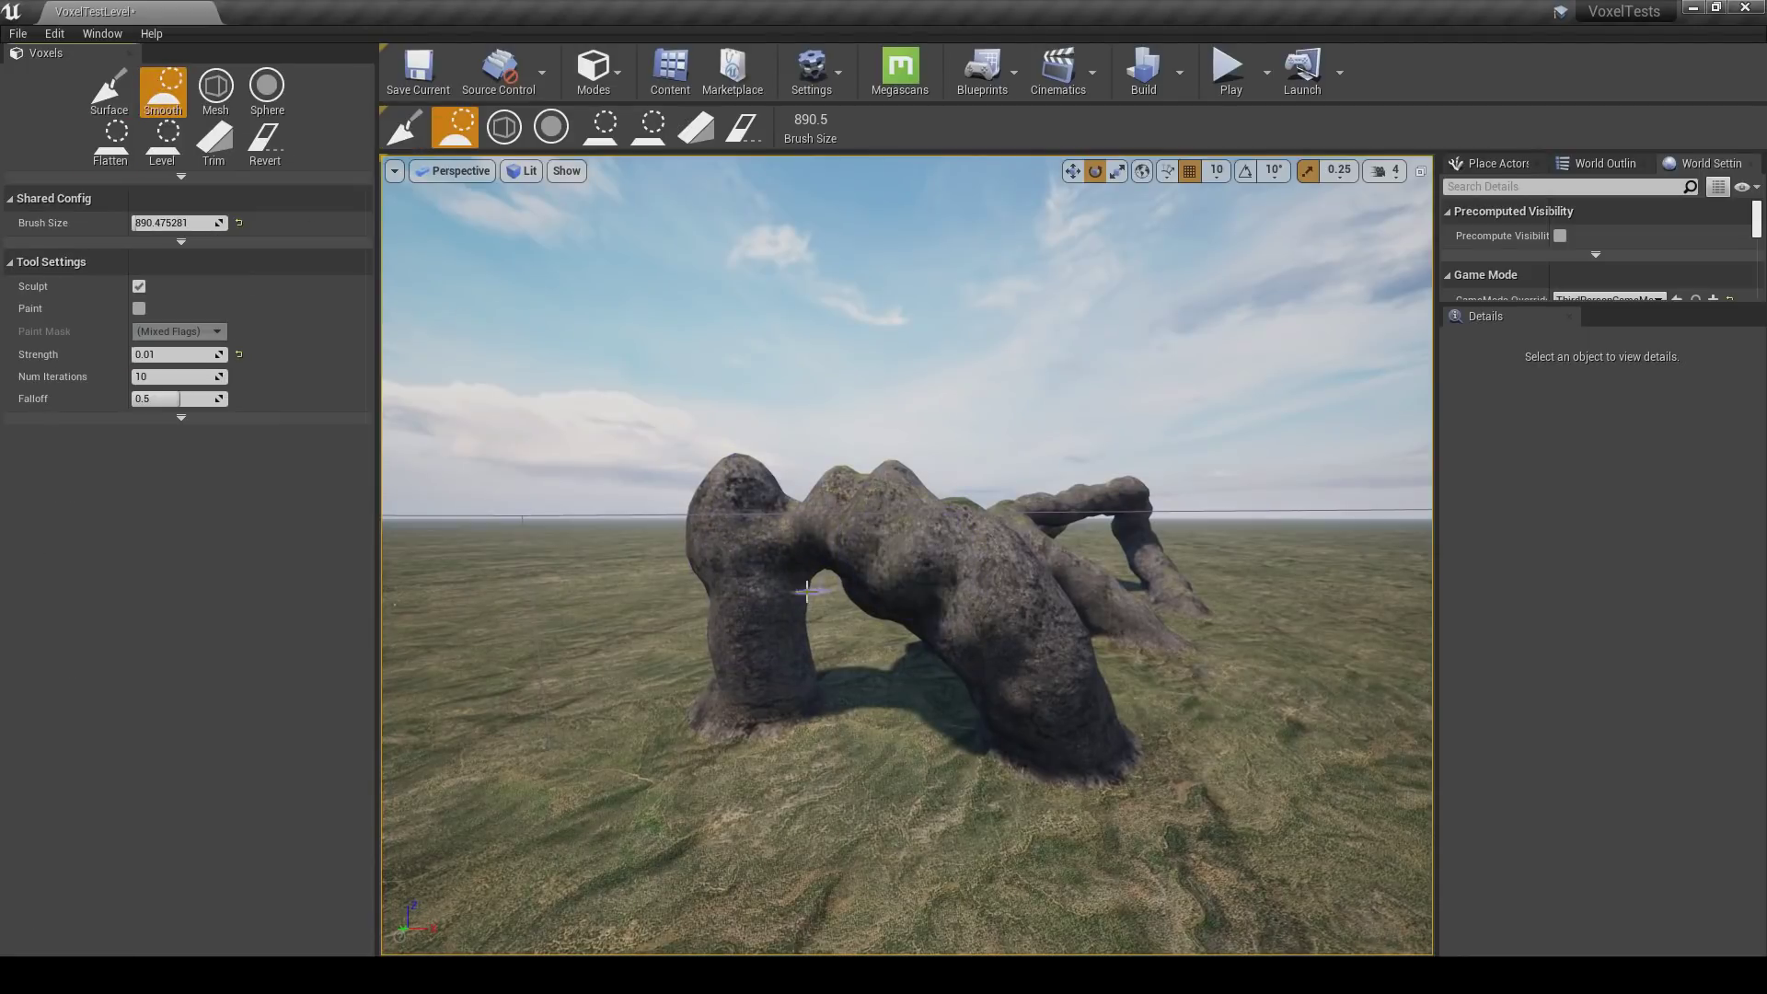
mouse_move(738, 544)
left_mouse_down()
mouse_move(745, 494)
mouse_move(887, 513)
mouse_move(986, 599)
left_mouse_up()
left_click(171, 355)
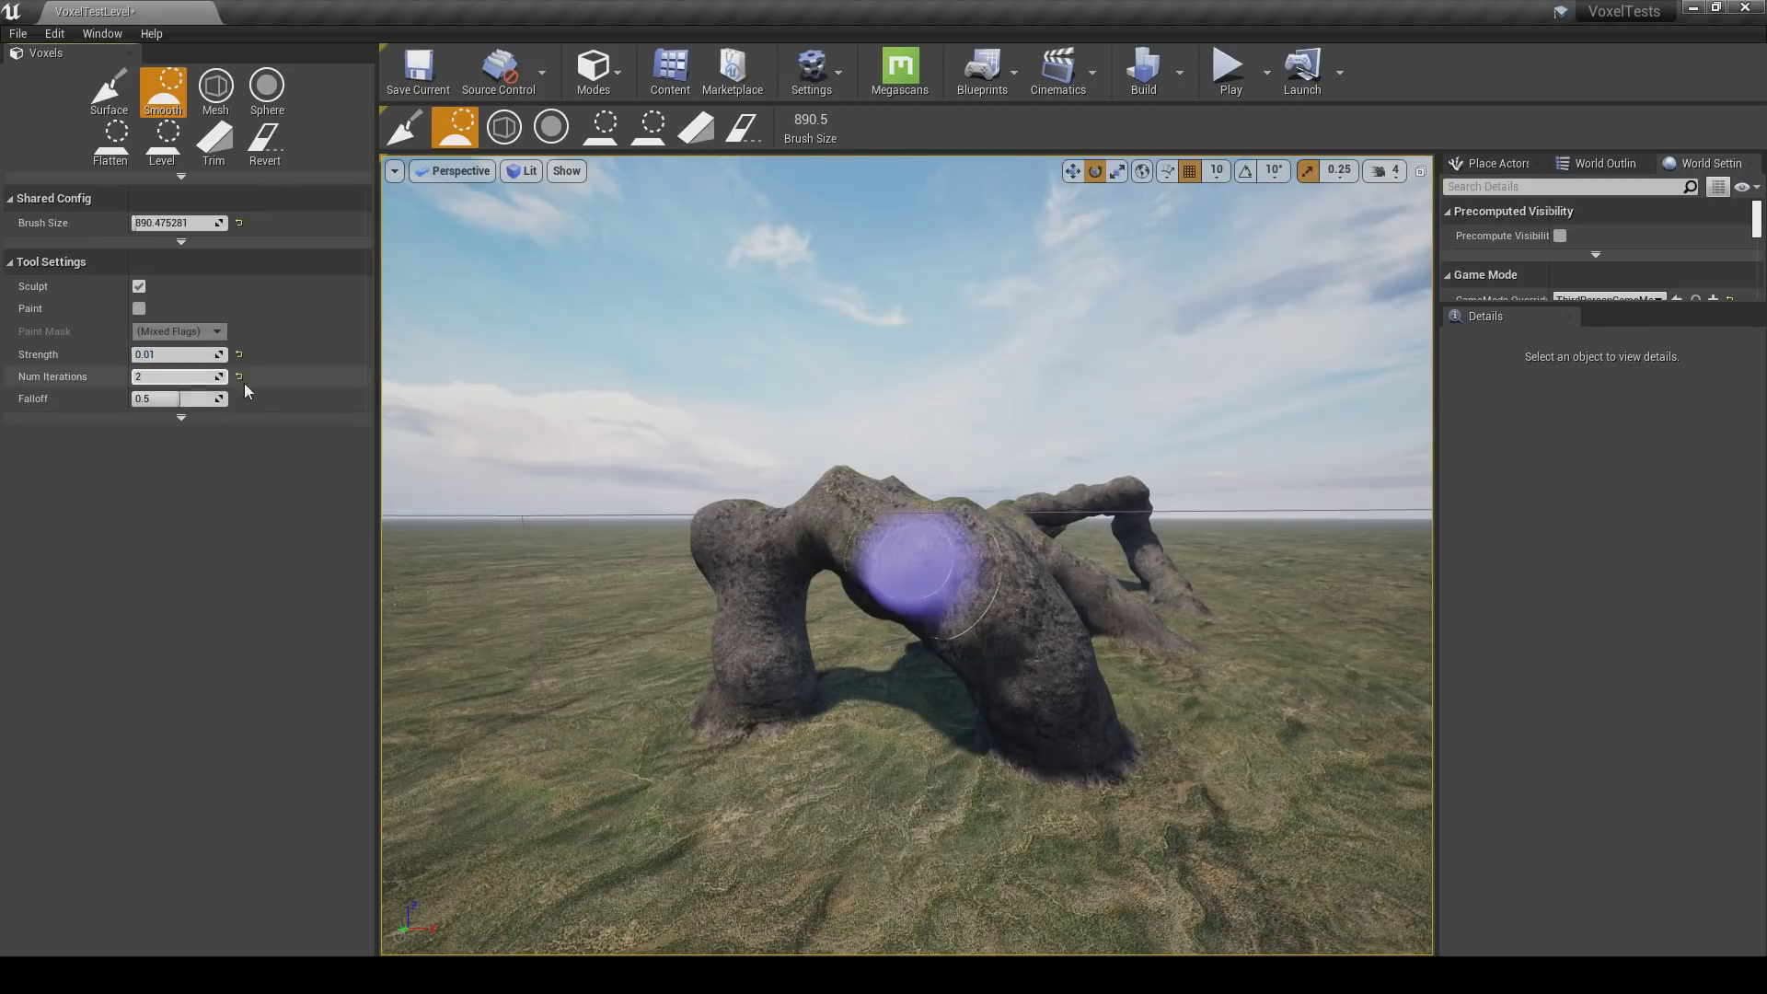
type("0.0")
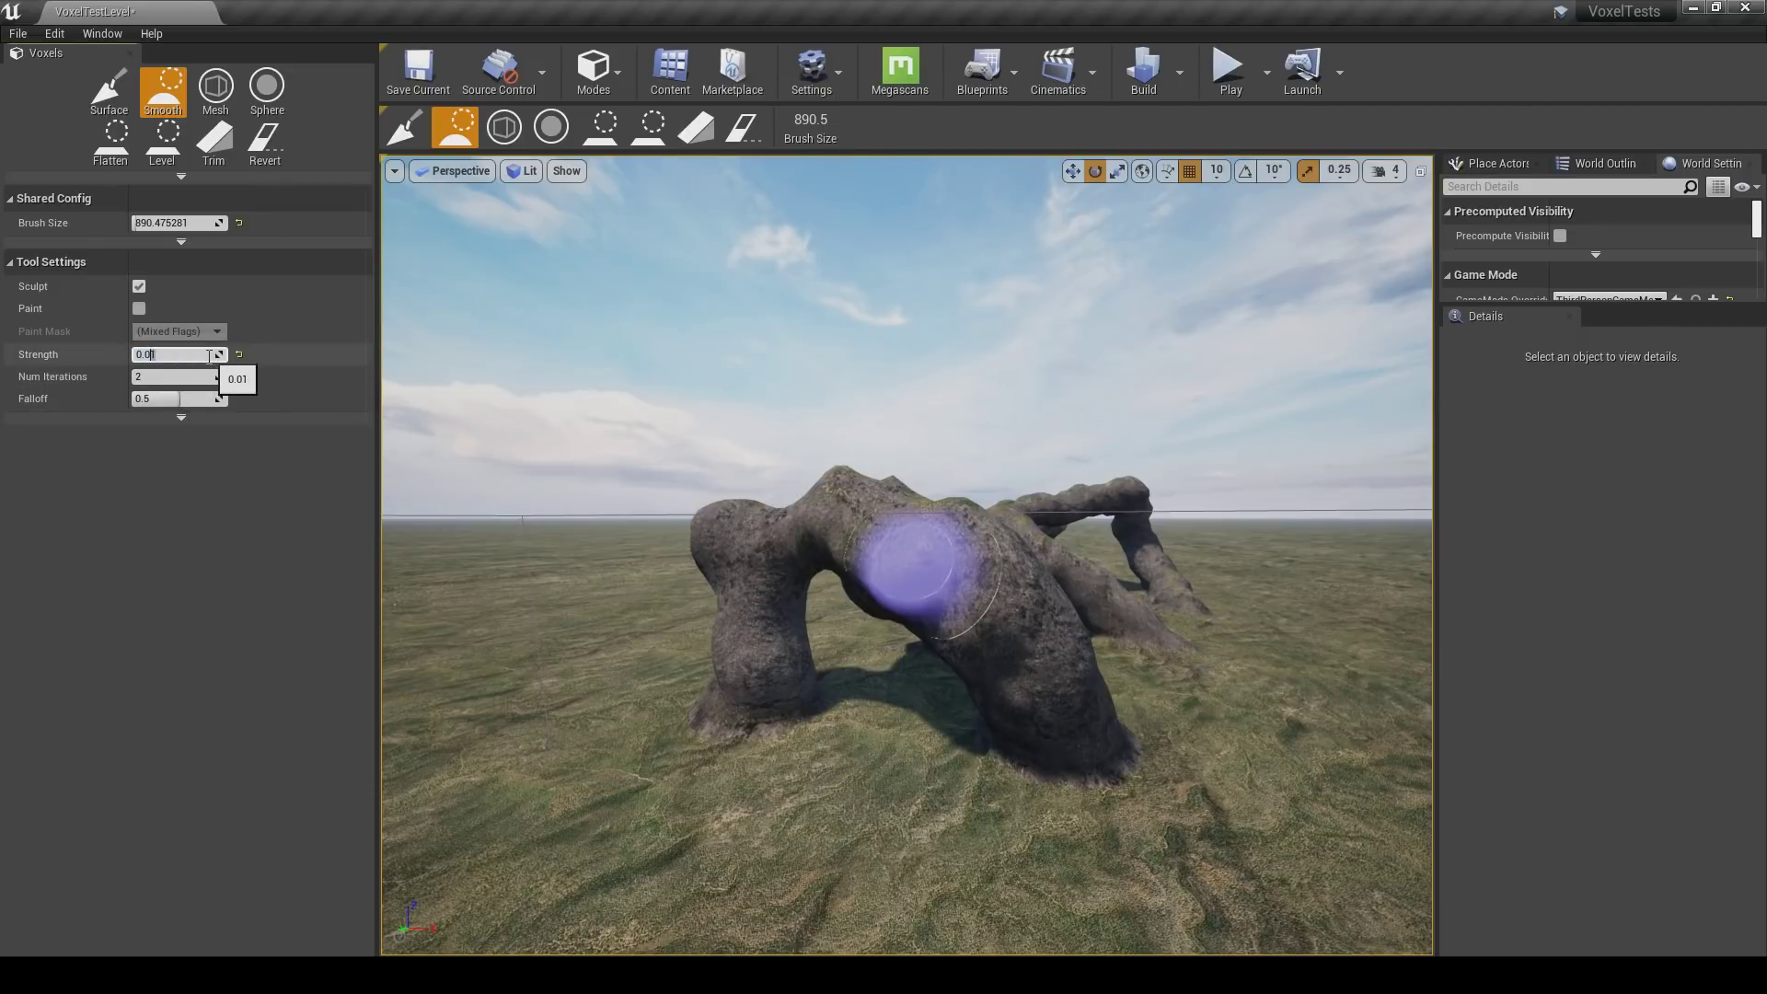
type("05")
key("Return")
mouse_move(907, 564)
left_mouse_down()
mouse_move(860, 524)
mouse_move(1031, 648)
mouse_move(1058, 709)
mouse_move(948, 515)
left_mouse_up()
right_click_drag(1045, 580, 948, 602)
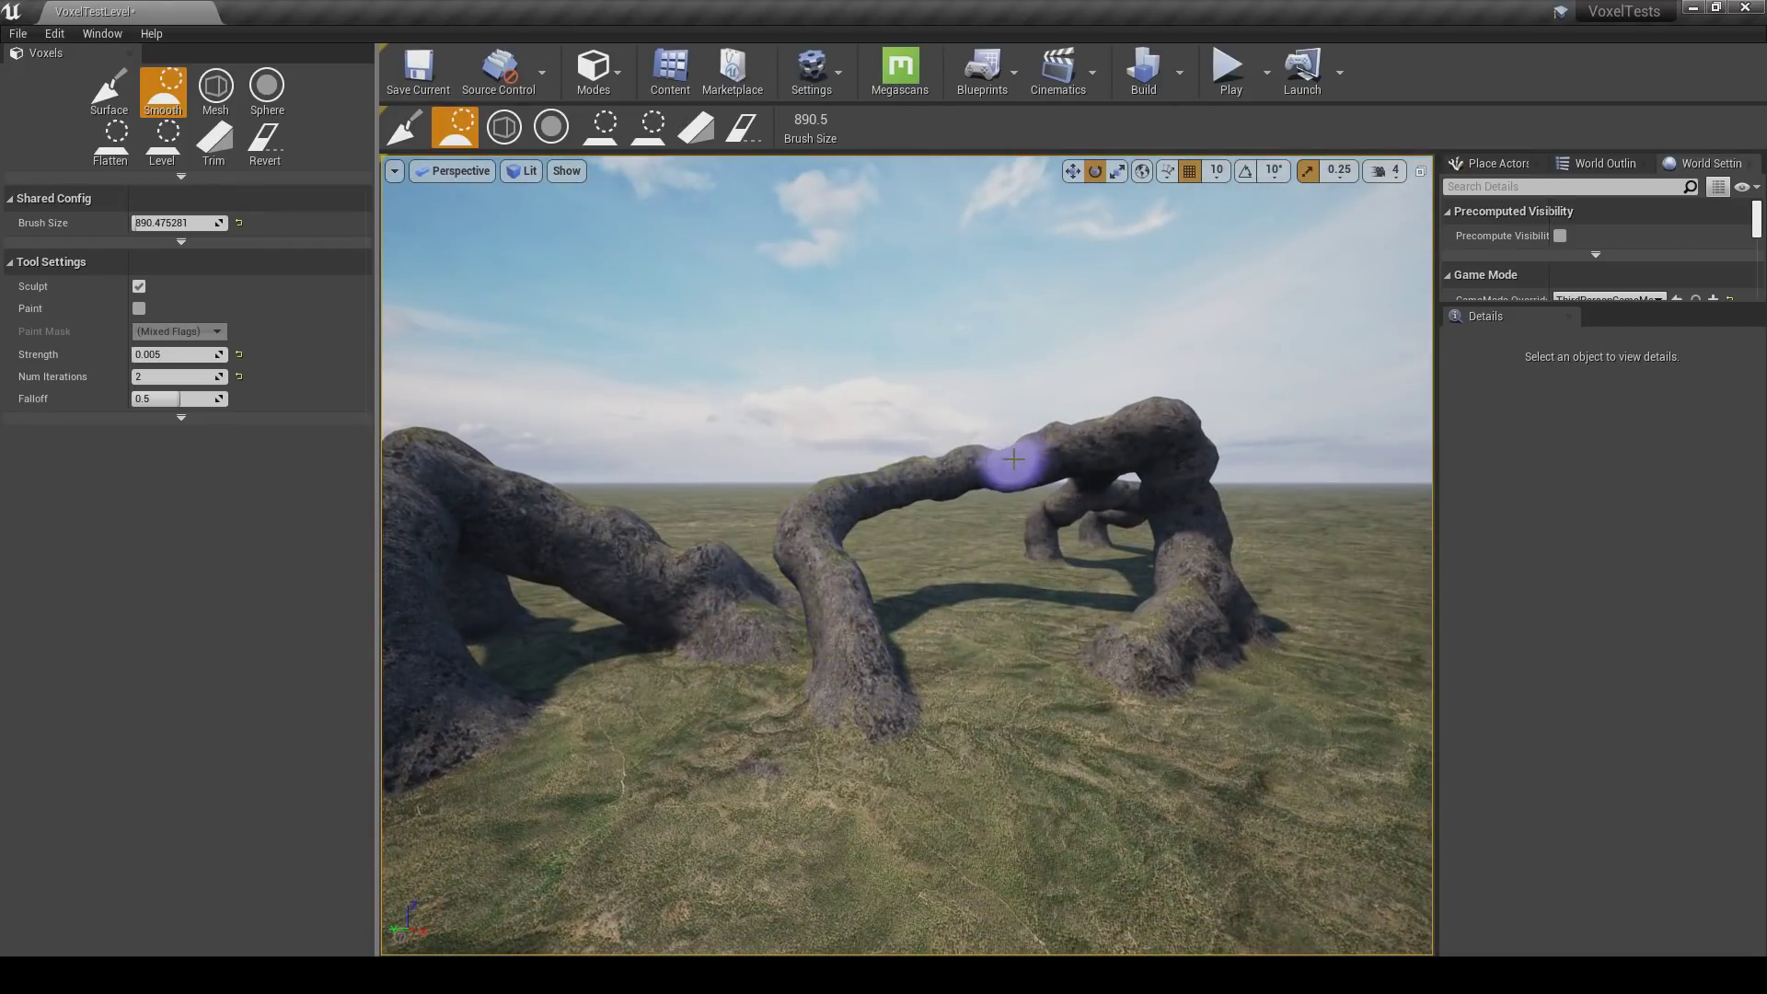
Inspect the sculpted and smoothed arches up close from several sides.
key("w")
mouse_move(1112, 521)
right_mouse_down()
mouse_move(1072, 575)
mouse_move(853, 628)
right_mouse_up()
right_click_drag(1012, 491, 848, 402)
key("d")
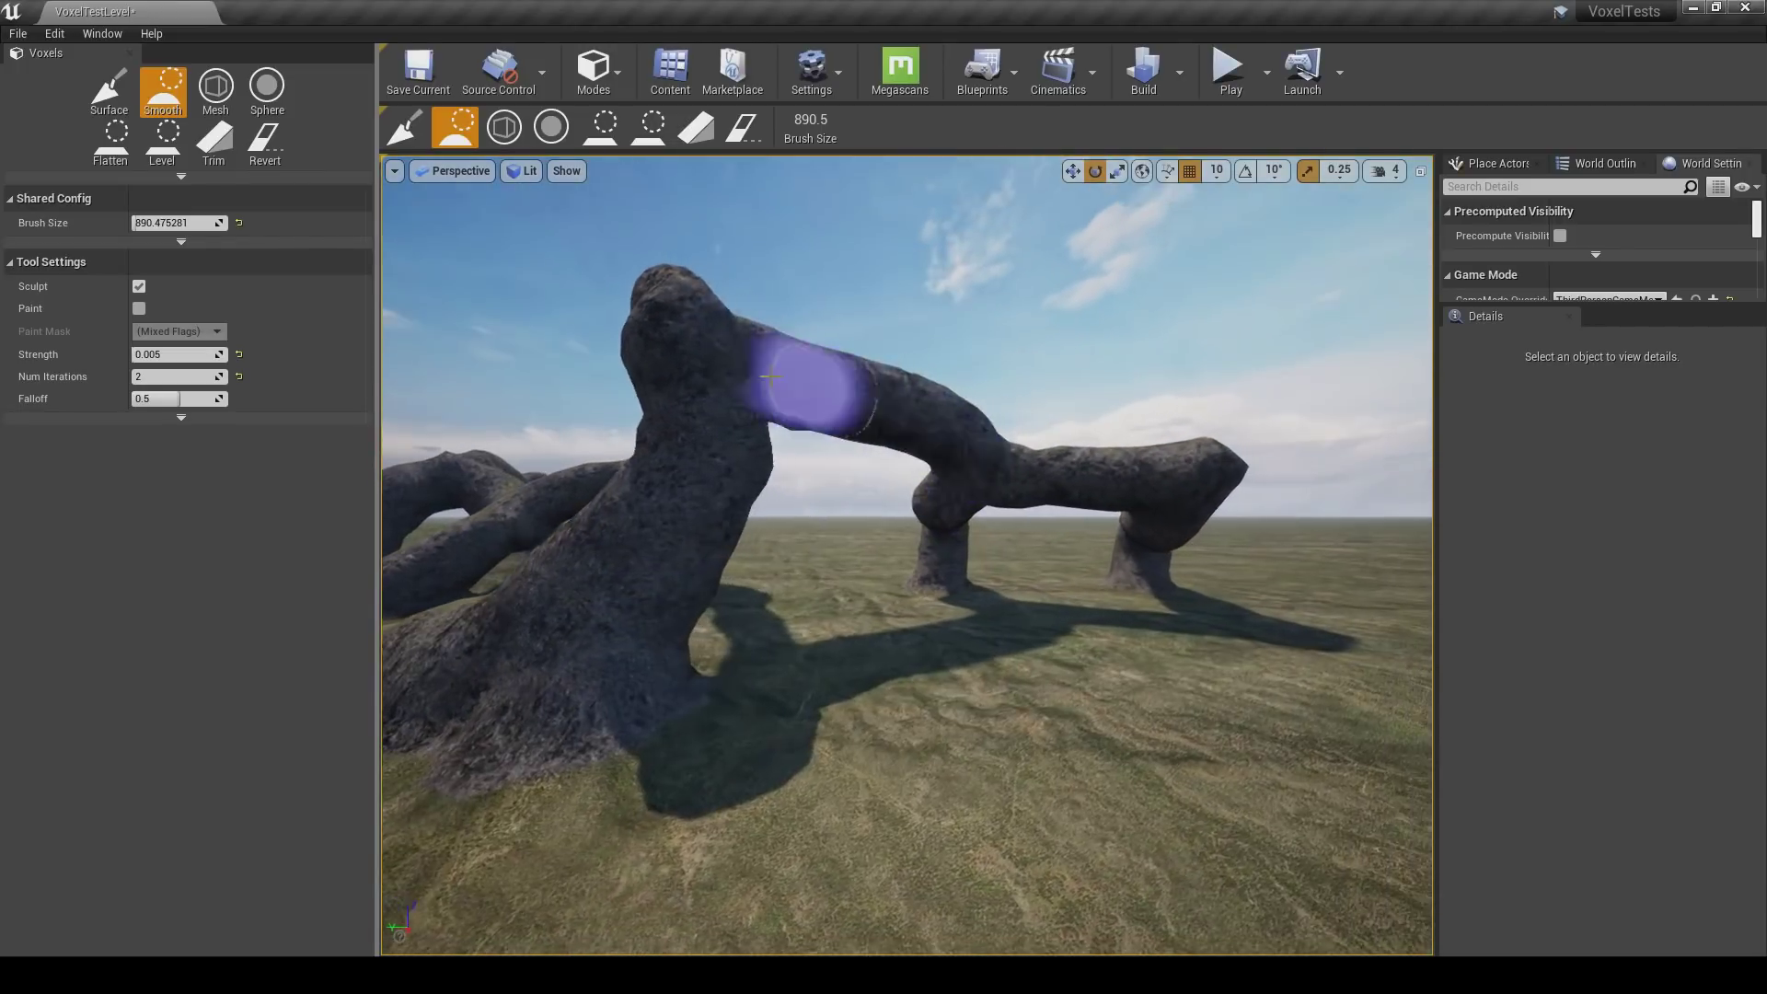
right_click_drag(1018, 477, 836, 493)
key("w")
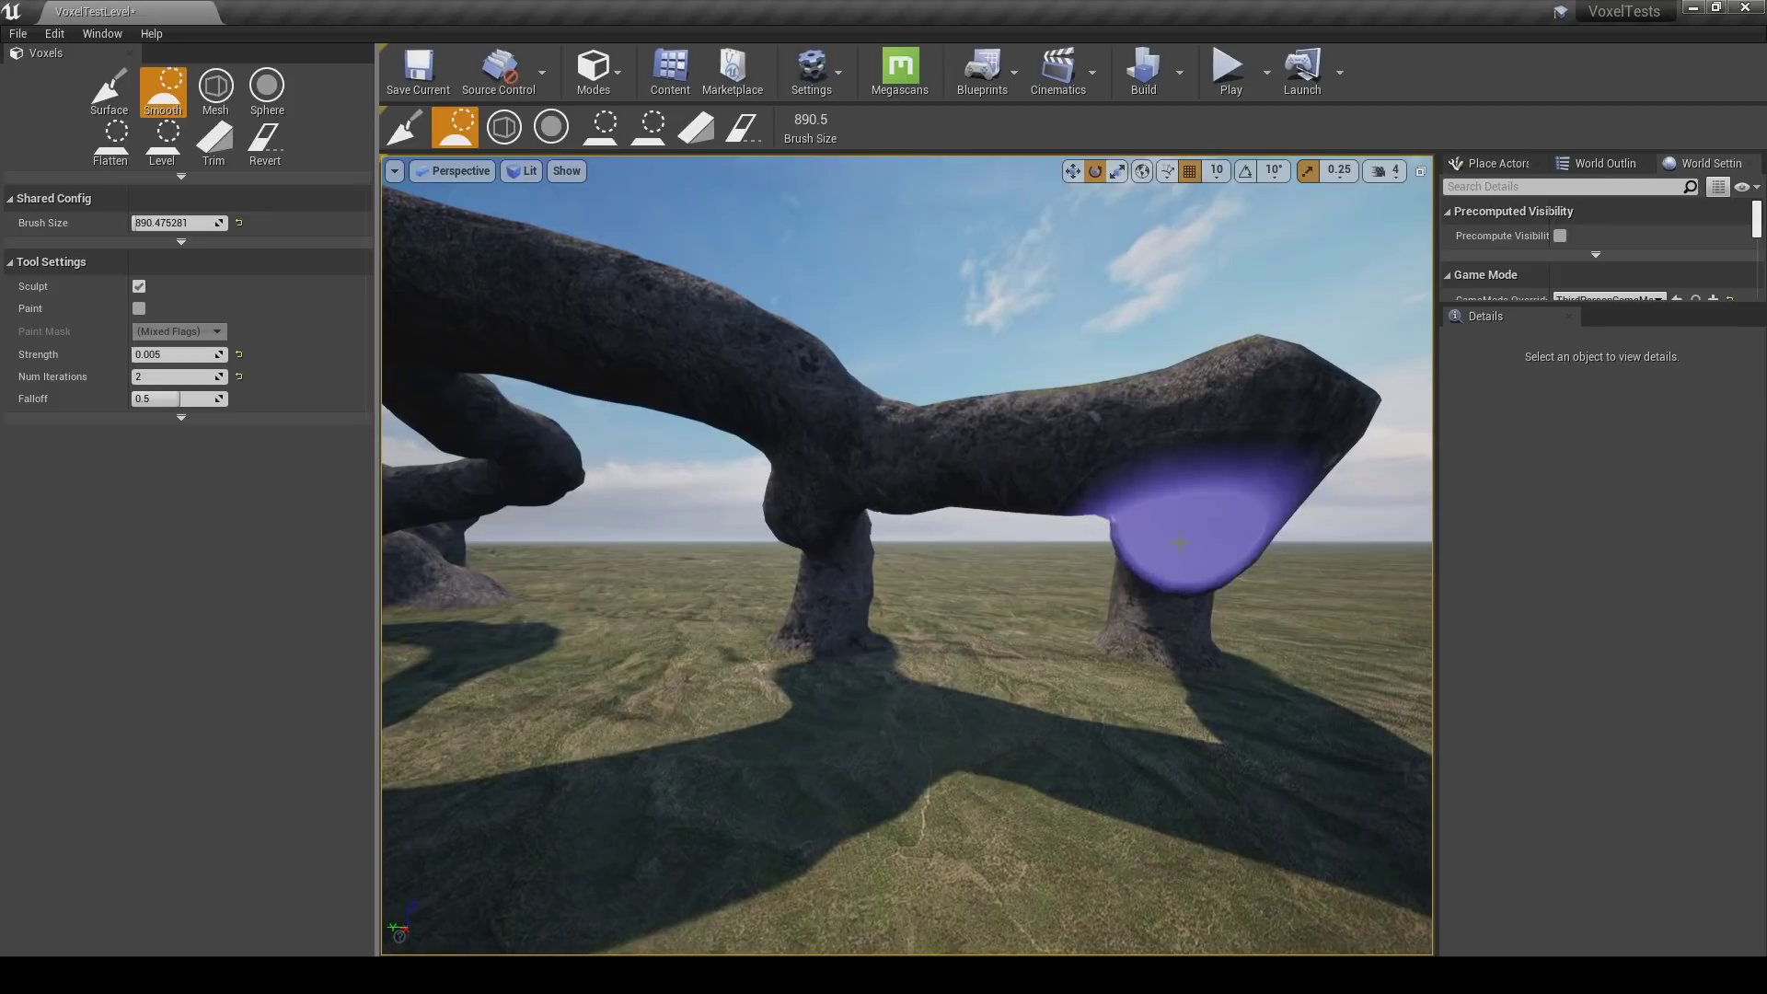
mouse_move(1340, 430)
right_mouse_down()
mouse_move(1254, 465)
mouse_move(1034, 505)
mouse_move(1084, 592)
mouse_move(658, 506)
mouse_move(639, 481)
mouse_move(806, 726)
right_mouse_up()
mouse_move(914, 671)
right_mouse_down()
mouse_move(935, 643)
mouse_move(809, 644)
mouse_move(856, 543)
right_mouse_up()
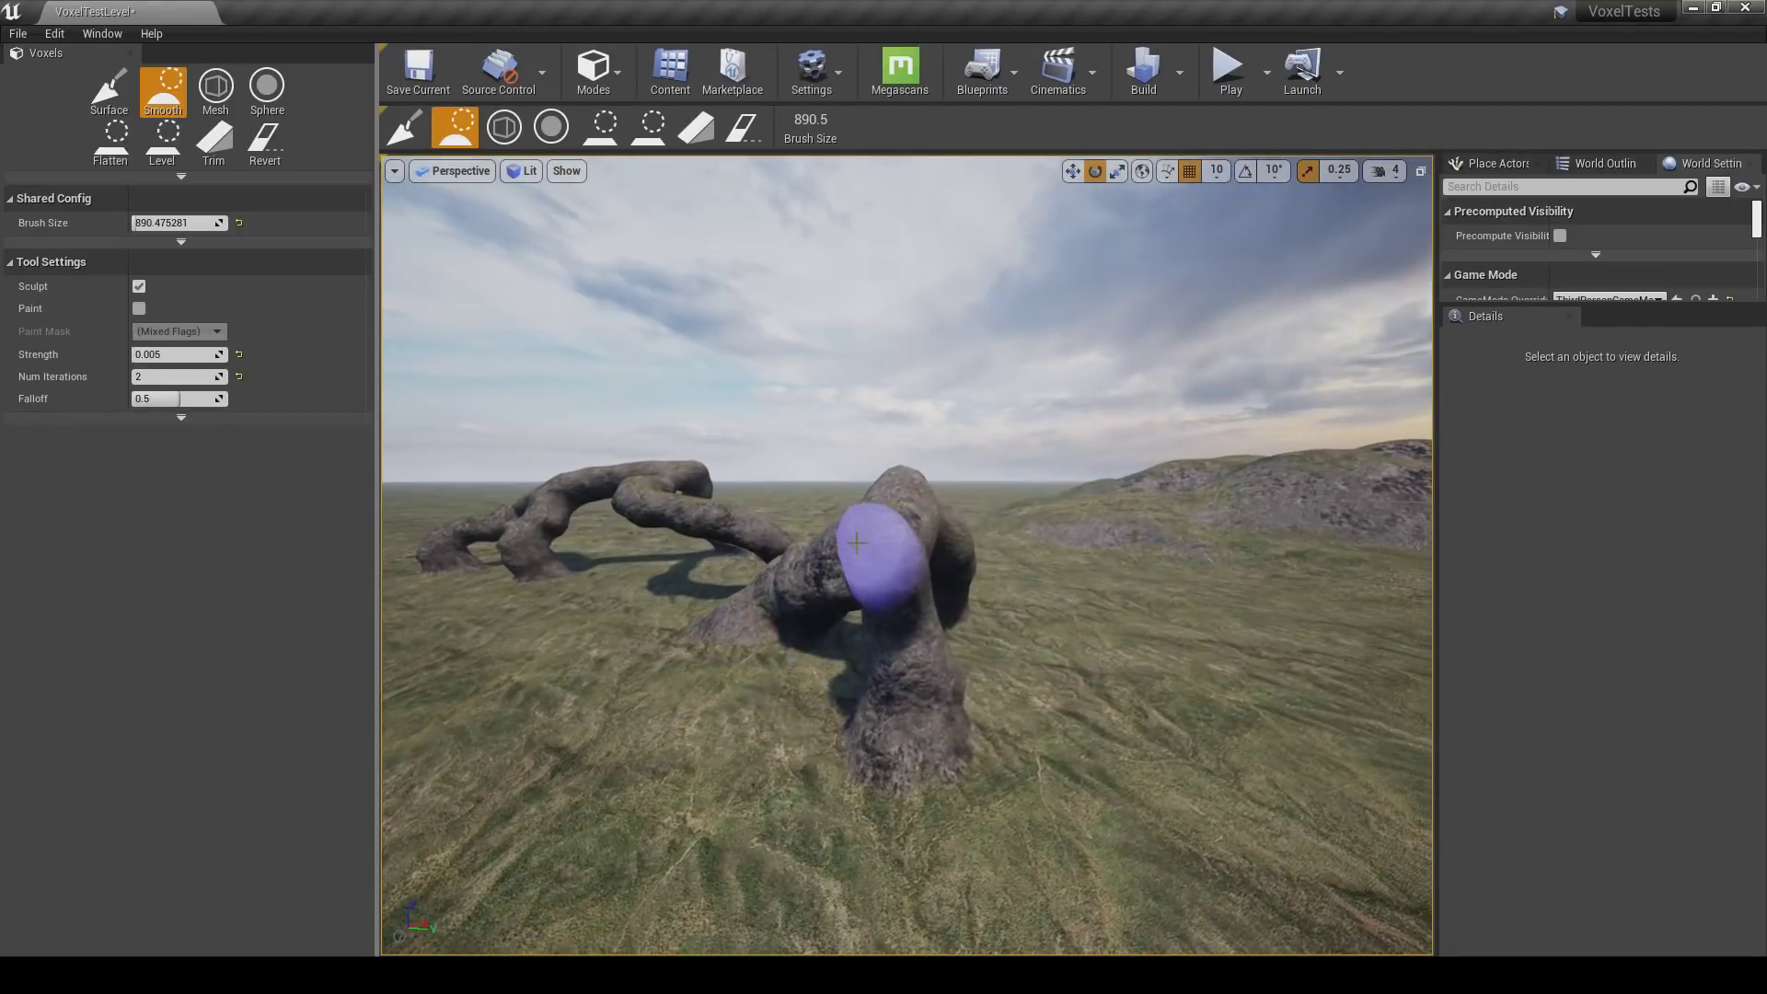
Try to stamp the VoxelExample_SM_Chair mesh onto the terrain with the Mesh tool, and dismiss the notification.
left_click(215, 94)
right_click_drag(565, 389, 1014, 586)
left_click(899, 640)
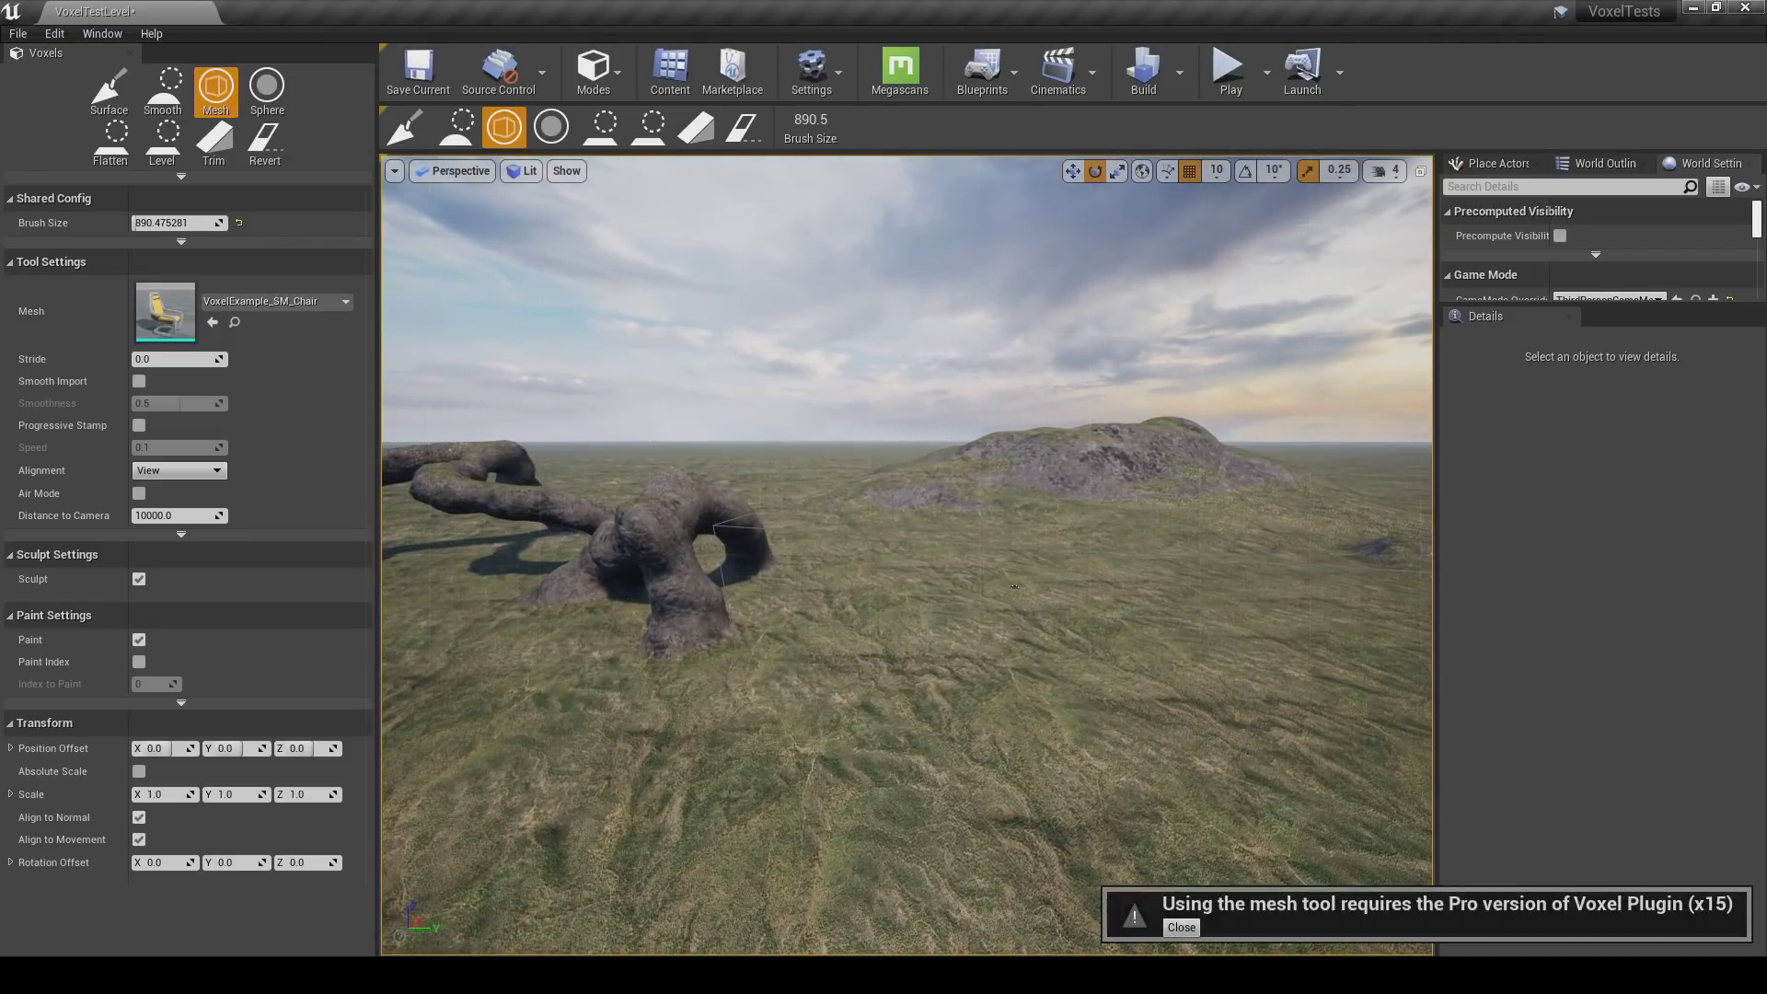
right_click_drag(911, 655, 970, 666)
right_click_drag(892, 559, 956, 550)
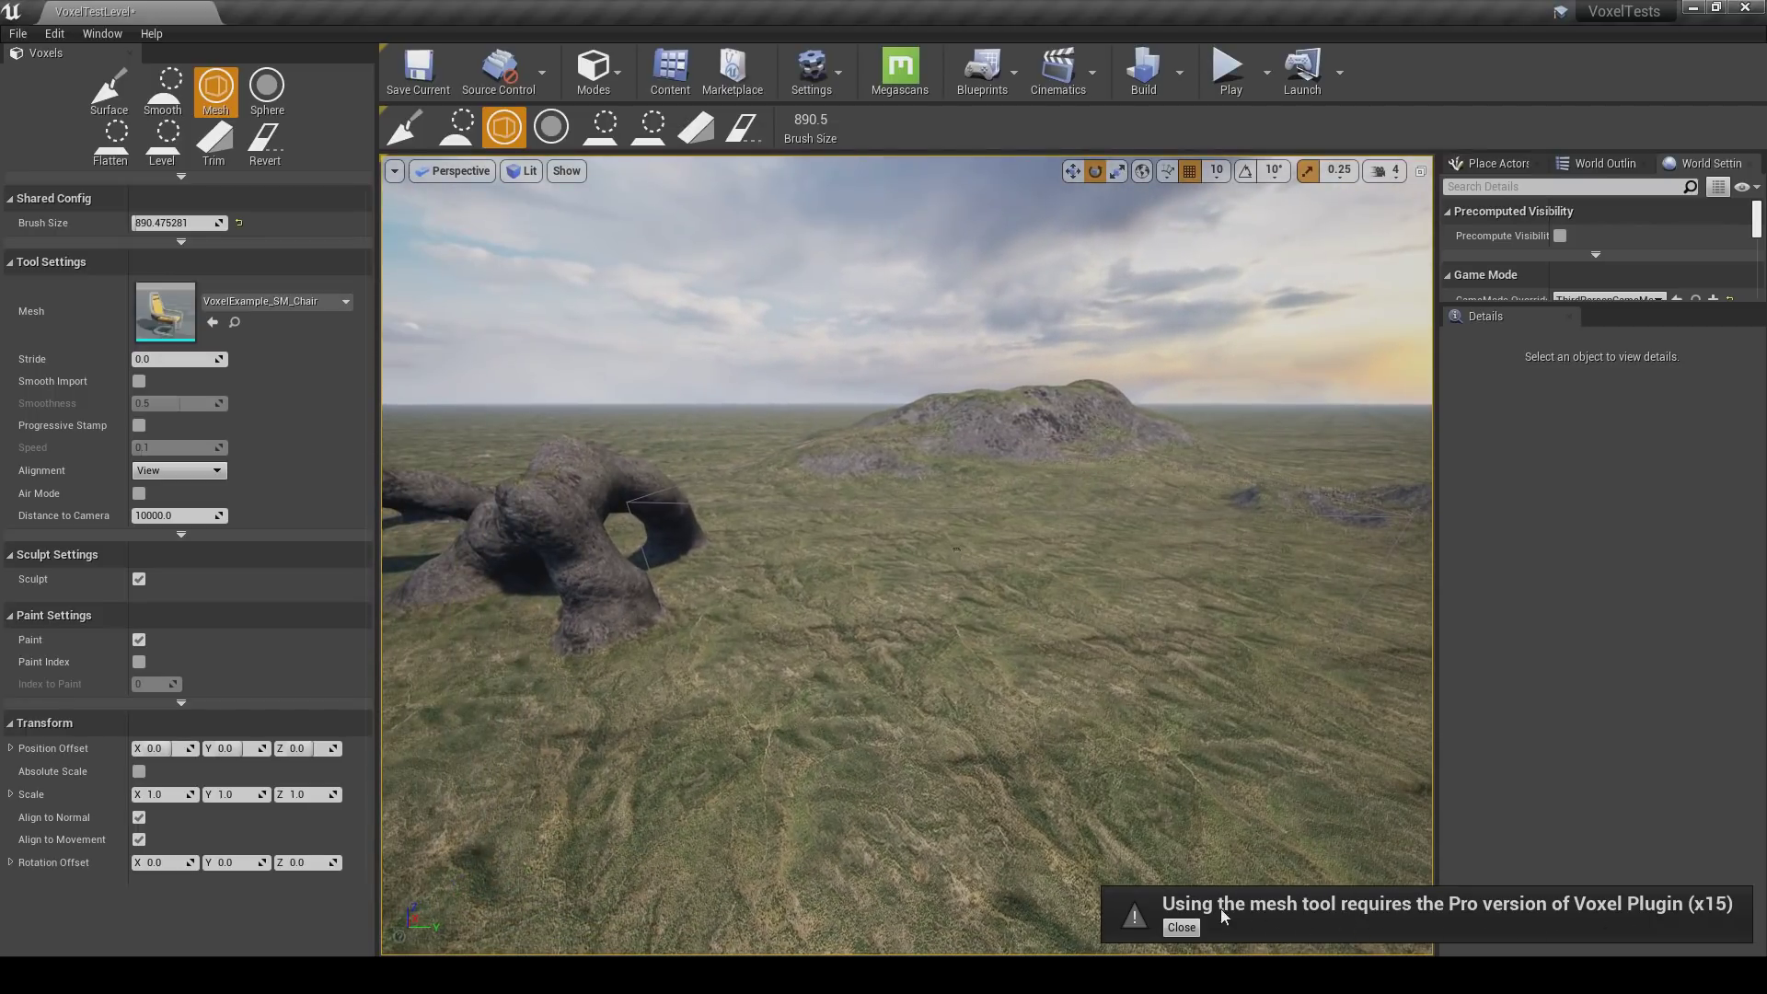
left_click(1187, 926)
Switch to the Sphere tool and enlarge its brush size to about 11557.
left_click(269, 89)
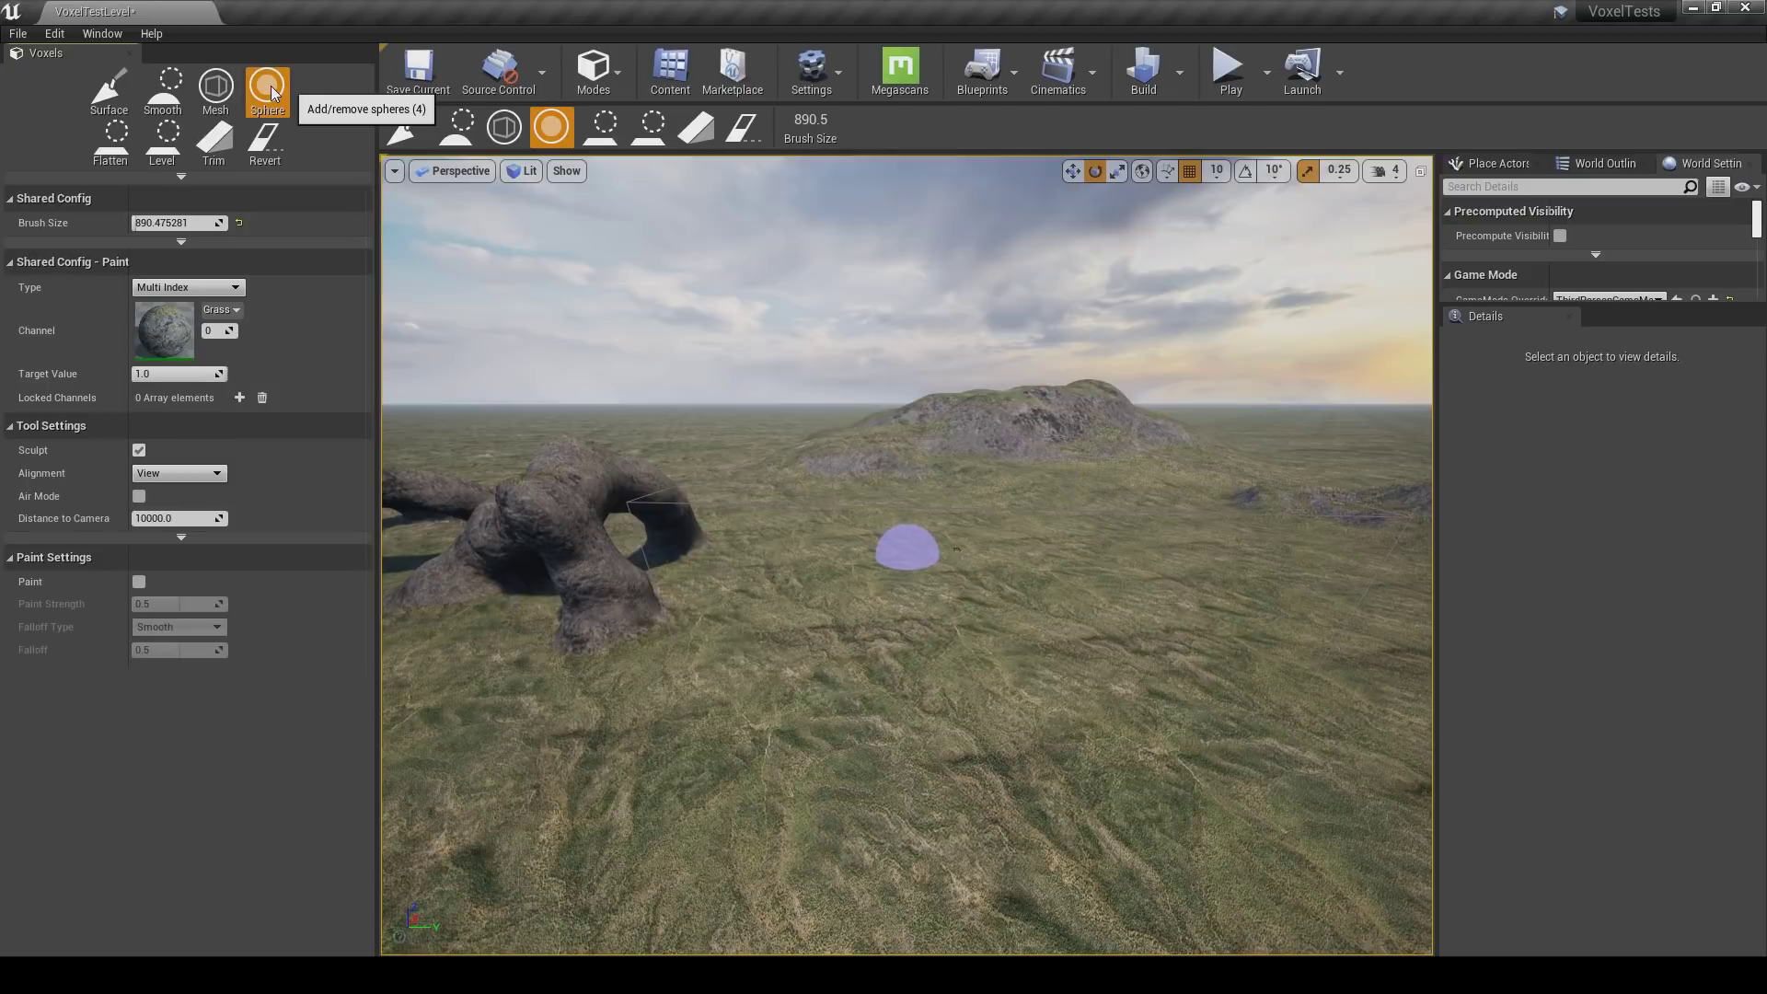
right_click_drag(865, 463, 894, 462)
key("w")
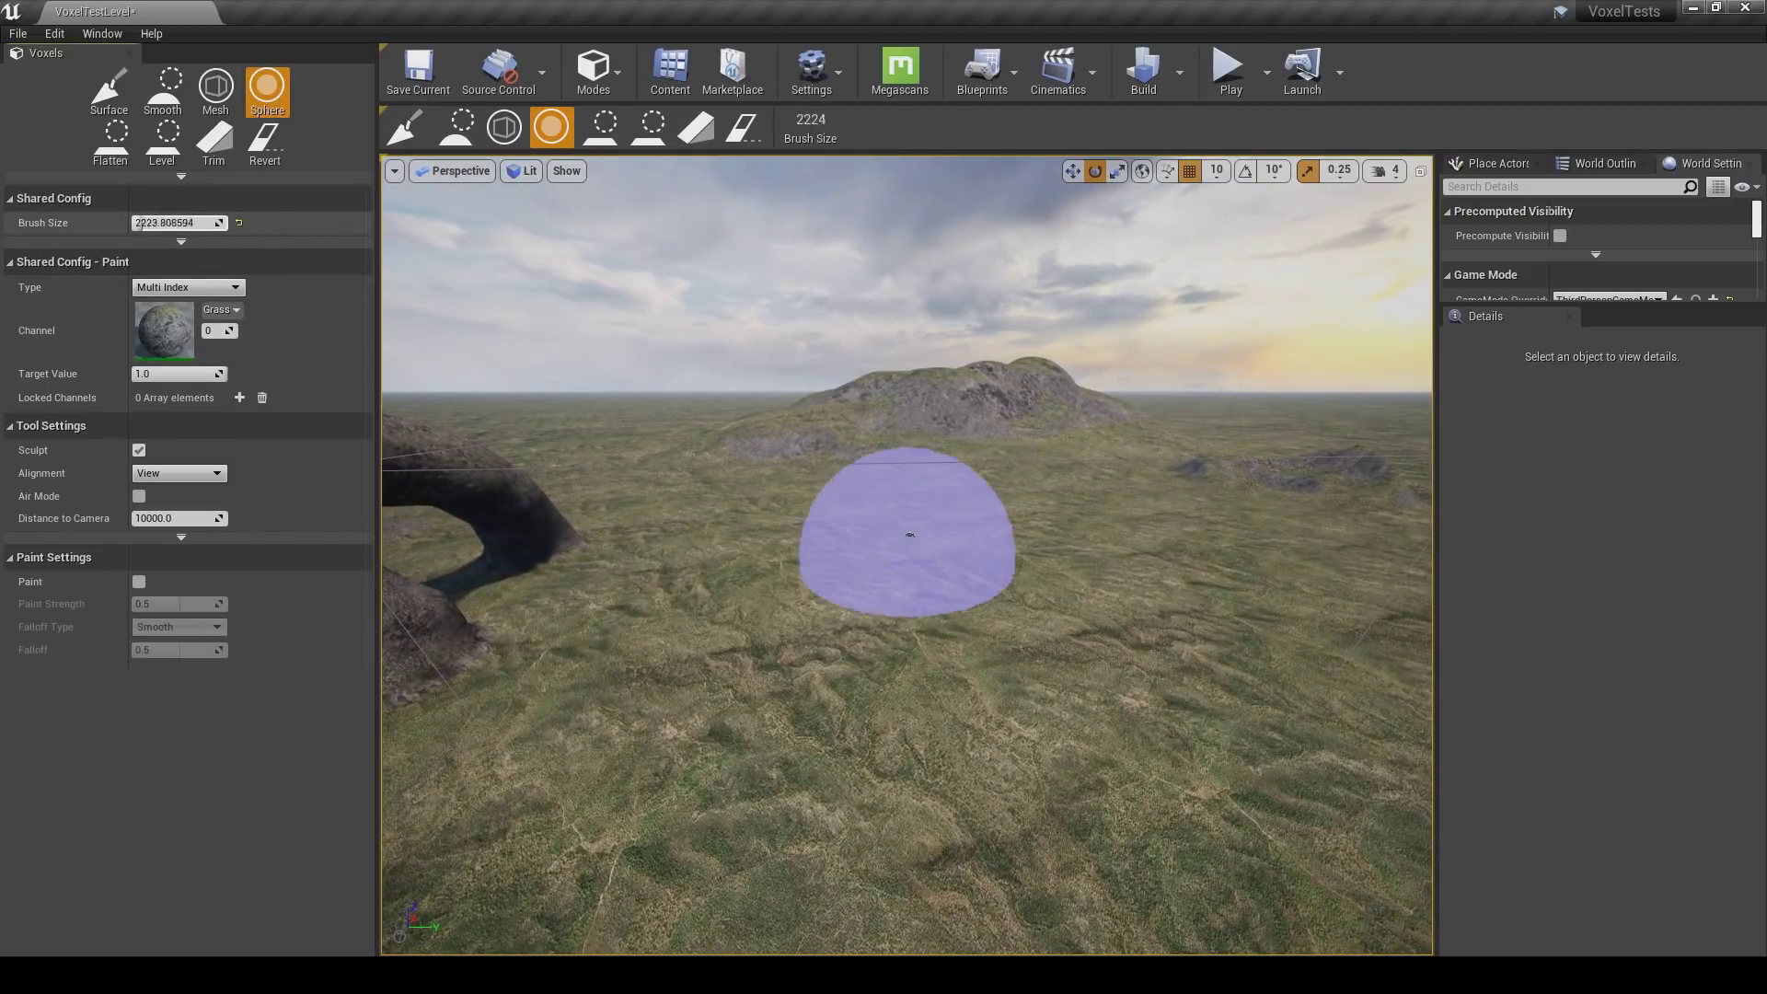
left_click_drag(138, 223, 156, 223)
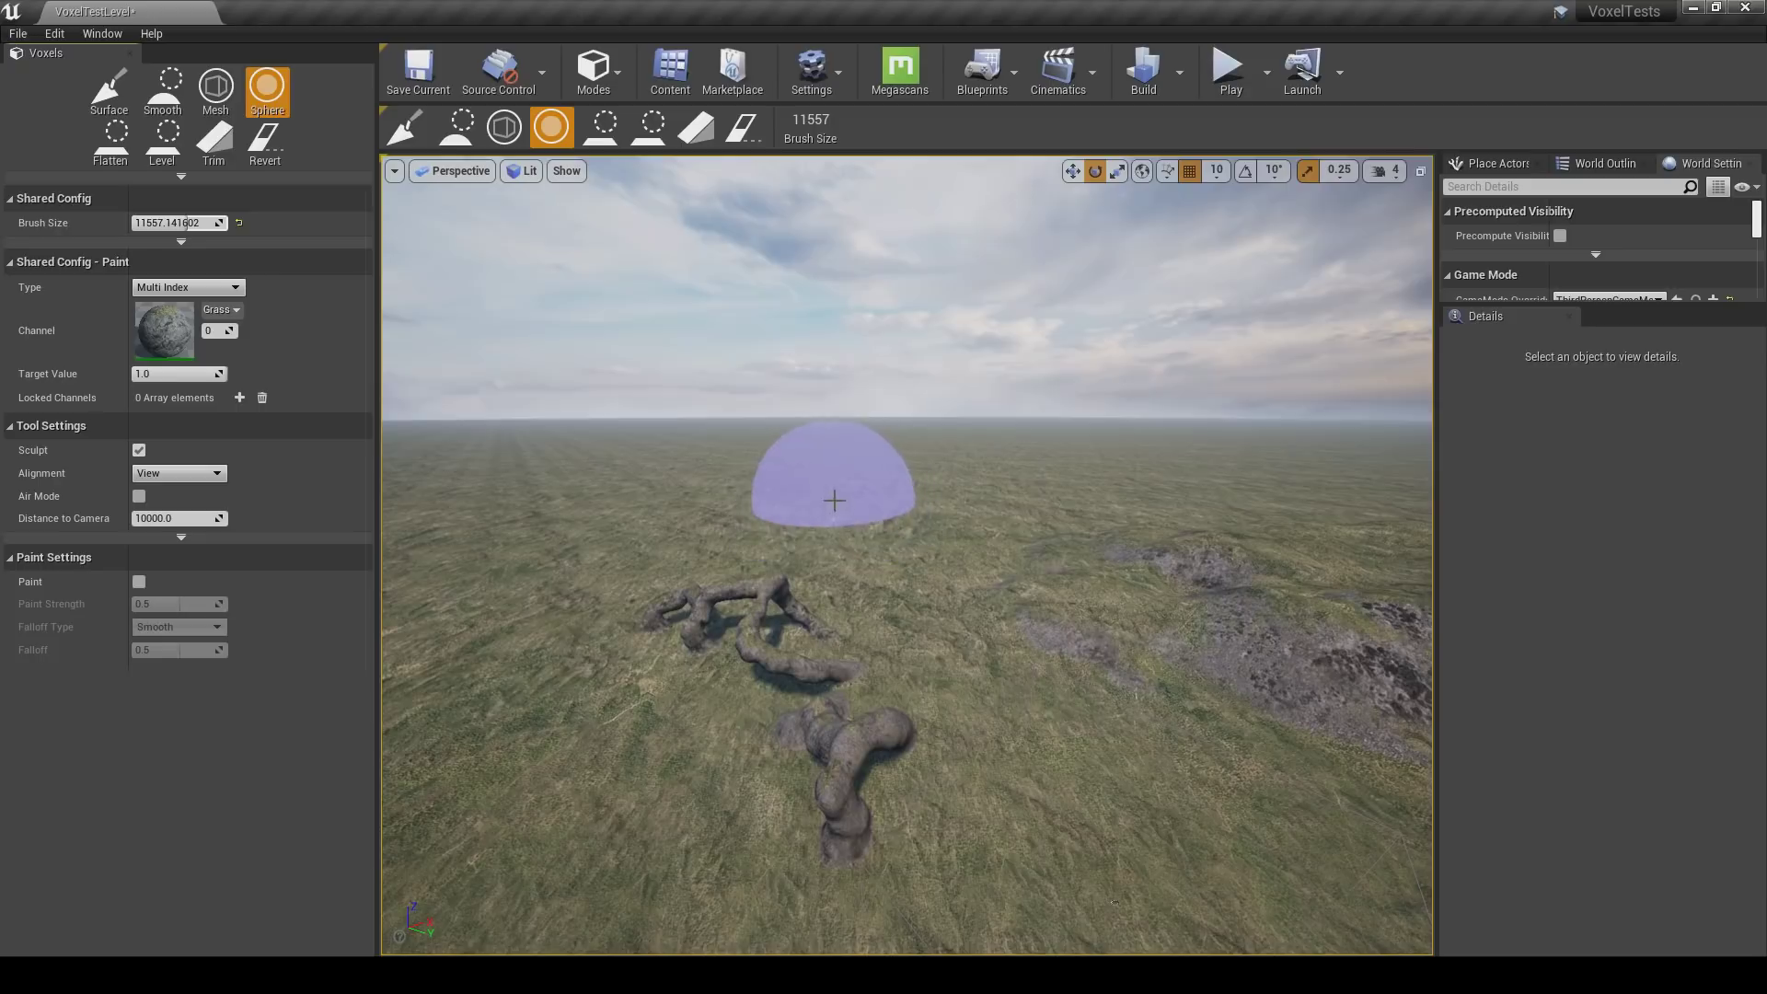
Add a large half-buried sphere to the open plain with the Sphere tool, and reduce the brush size to about 6033.
key("w")
mouse_move(1110, 508)
right_mouse_down()
mouse_move(1104, 460)
mouse_move(1253, 439)
mouse_move(925, 439)
mouse_move(1026, 438)
mouse_move(957, 464)
mouse_move(1067, 511)
right_mouse_up()
key("a")
key("d")
key("w")
key("s")
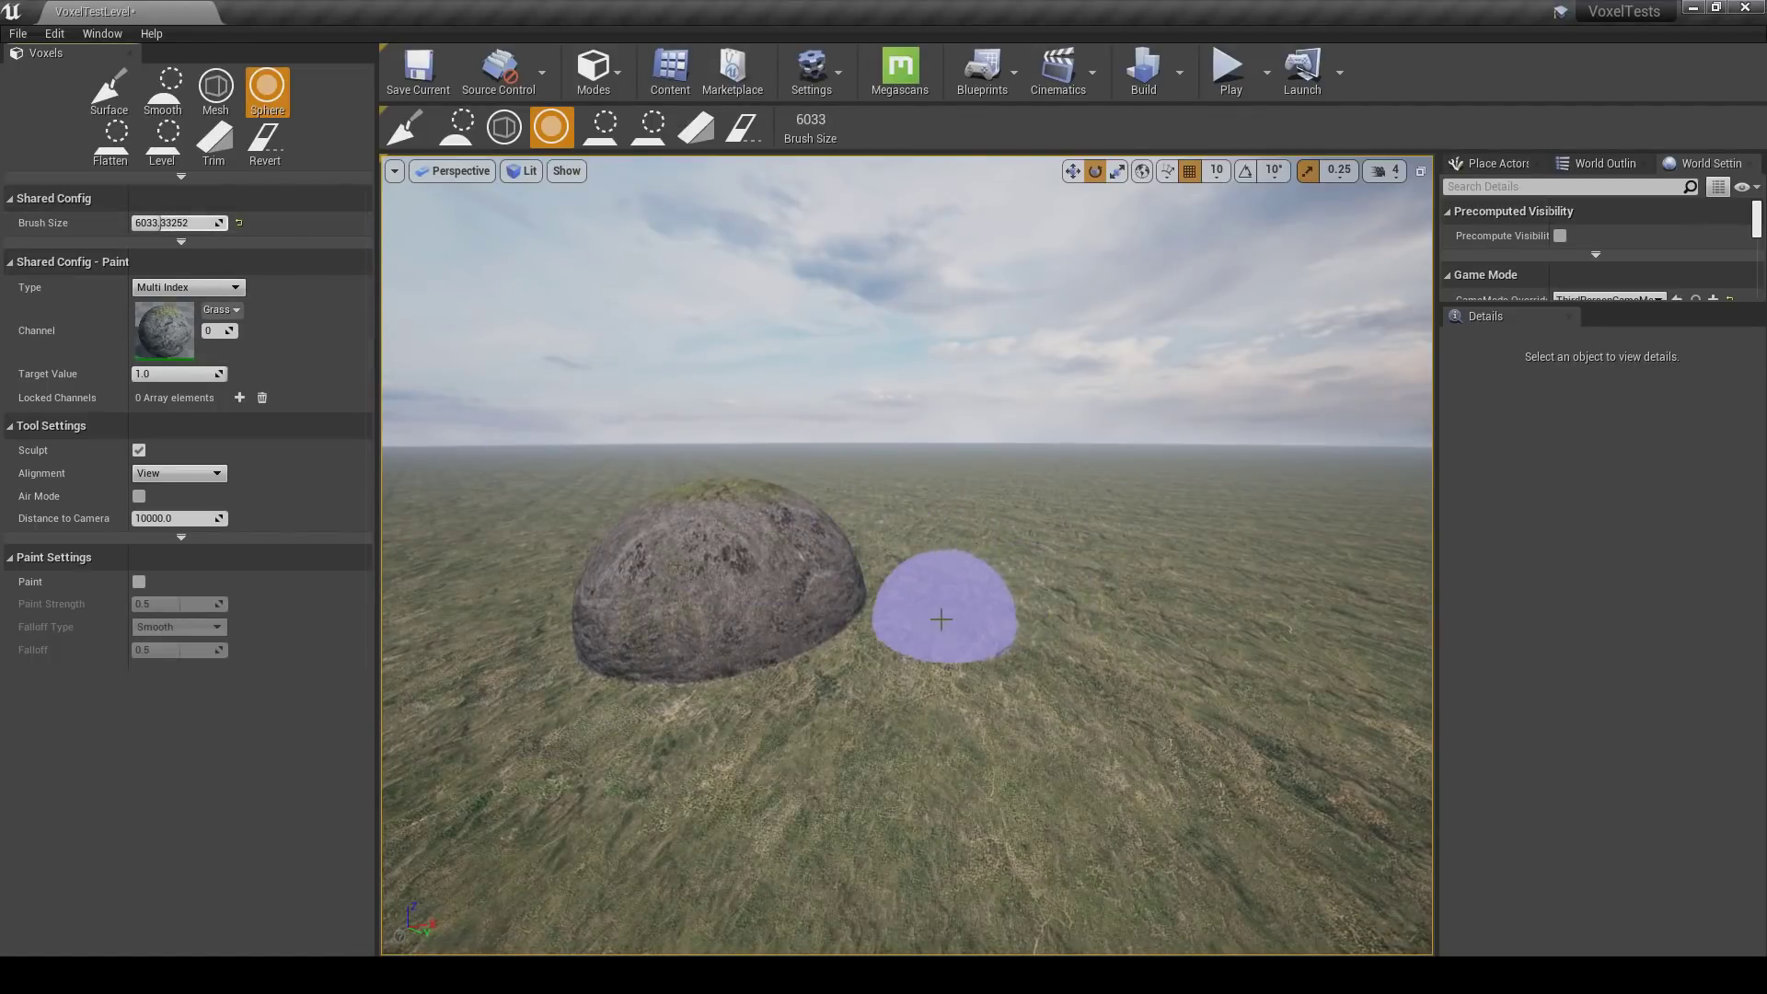
Enlarge the sphere brush to about 19557 and add a bigger half-buried sphere beside the existing domes.
left_click_drag(167, 222, 224, 222)
key("d")
right_click_drag(598, 556, 529, 555)
left_click(593, 556)
mouse_move(1090, 478)
right_mouse_down()
mouse_move(1031, 460)
mouse_move(1040, 437)
mouse_move(995, 491)
right_mouse_up()
key("w")
key("s")
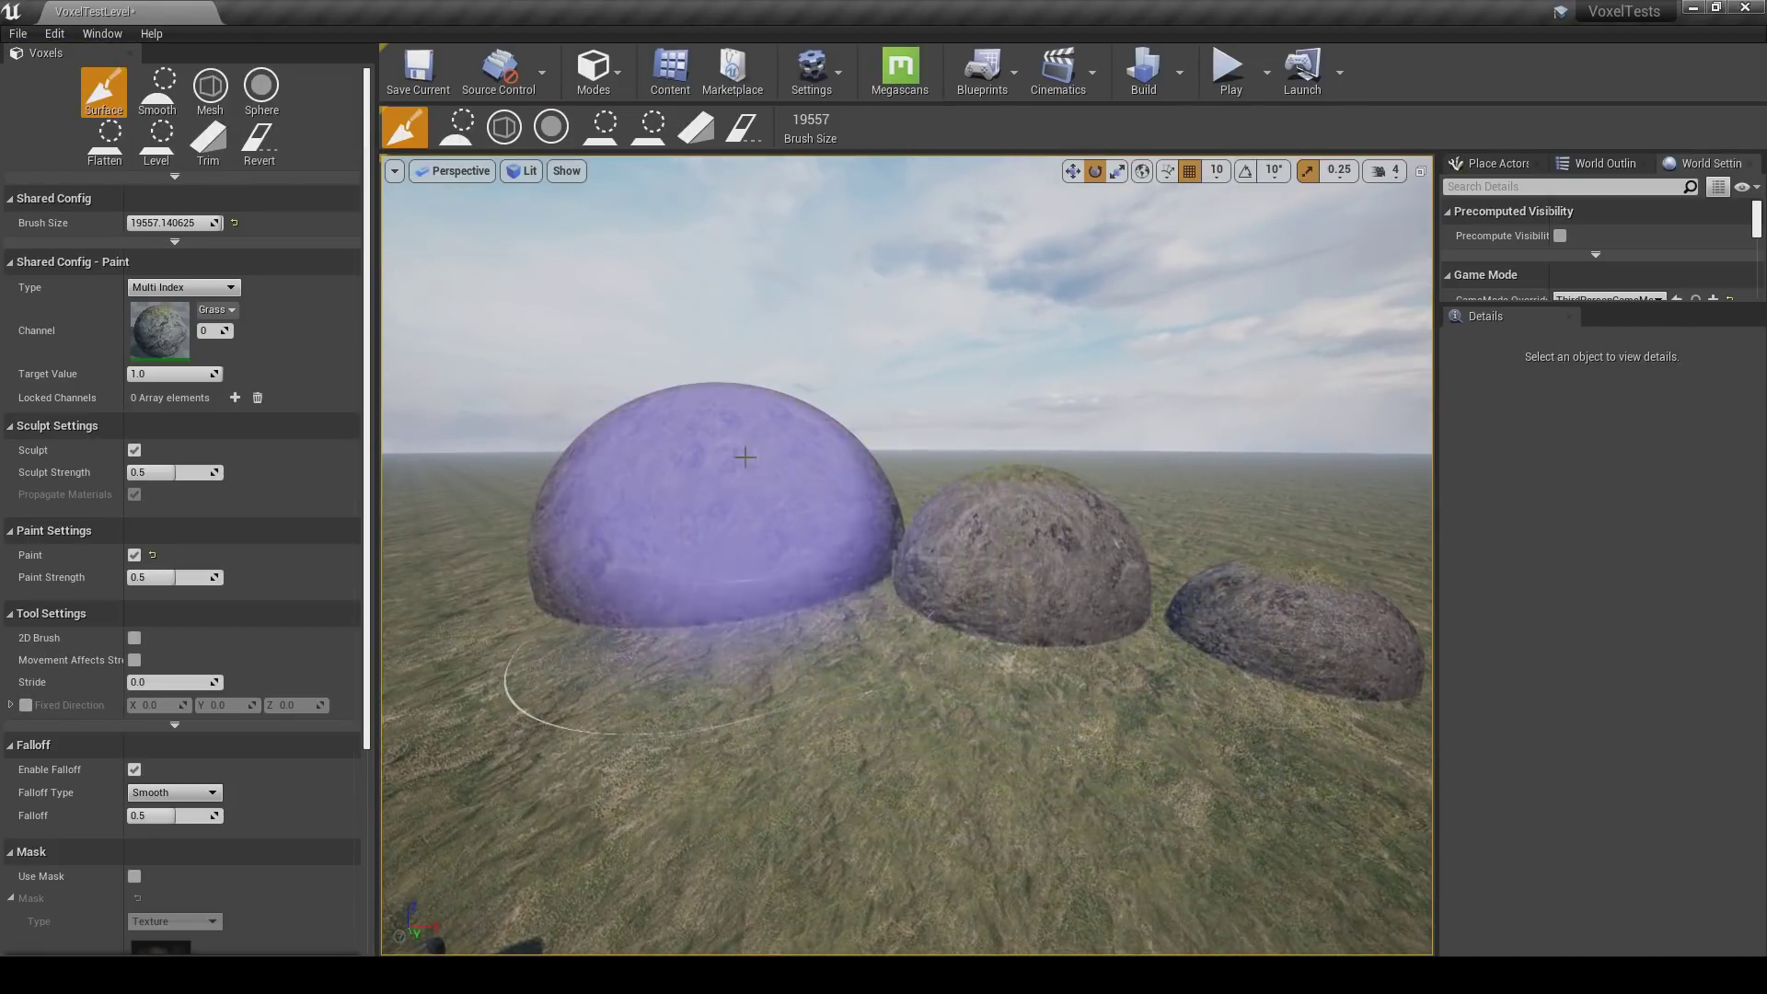
With the Surface tool, reduce the brush size to about 2224 and carve a wide cave mouth into the base of the largest dome.
right_click_drag(746, 456, 710, 457)
left_click_drag(221, 224, 214, 224)
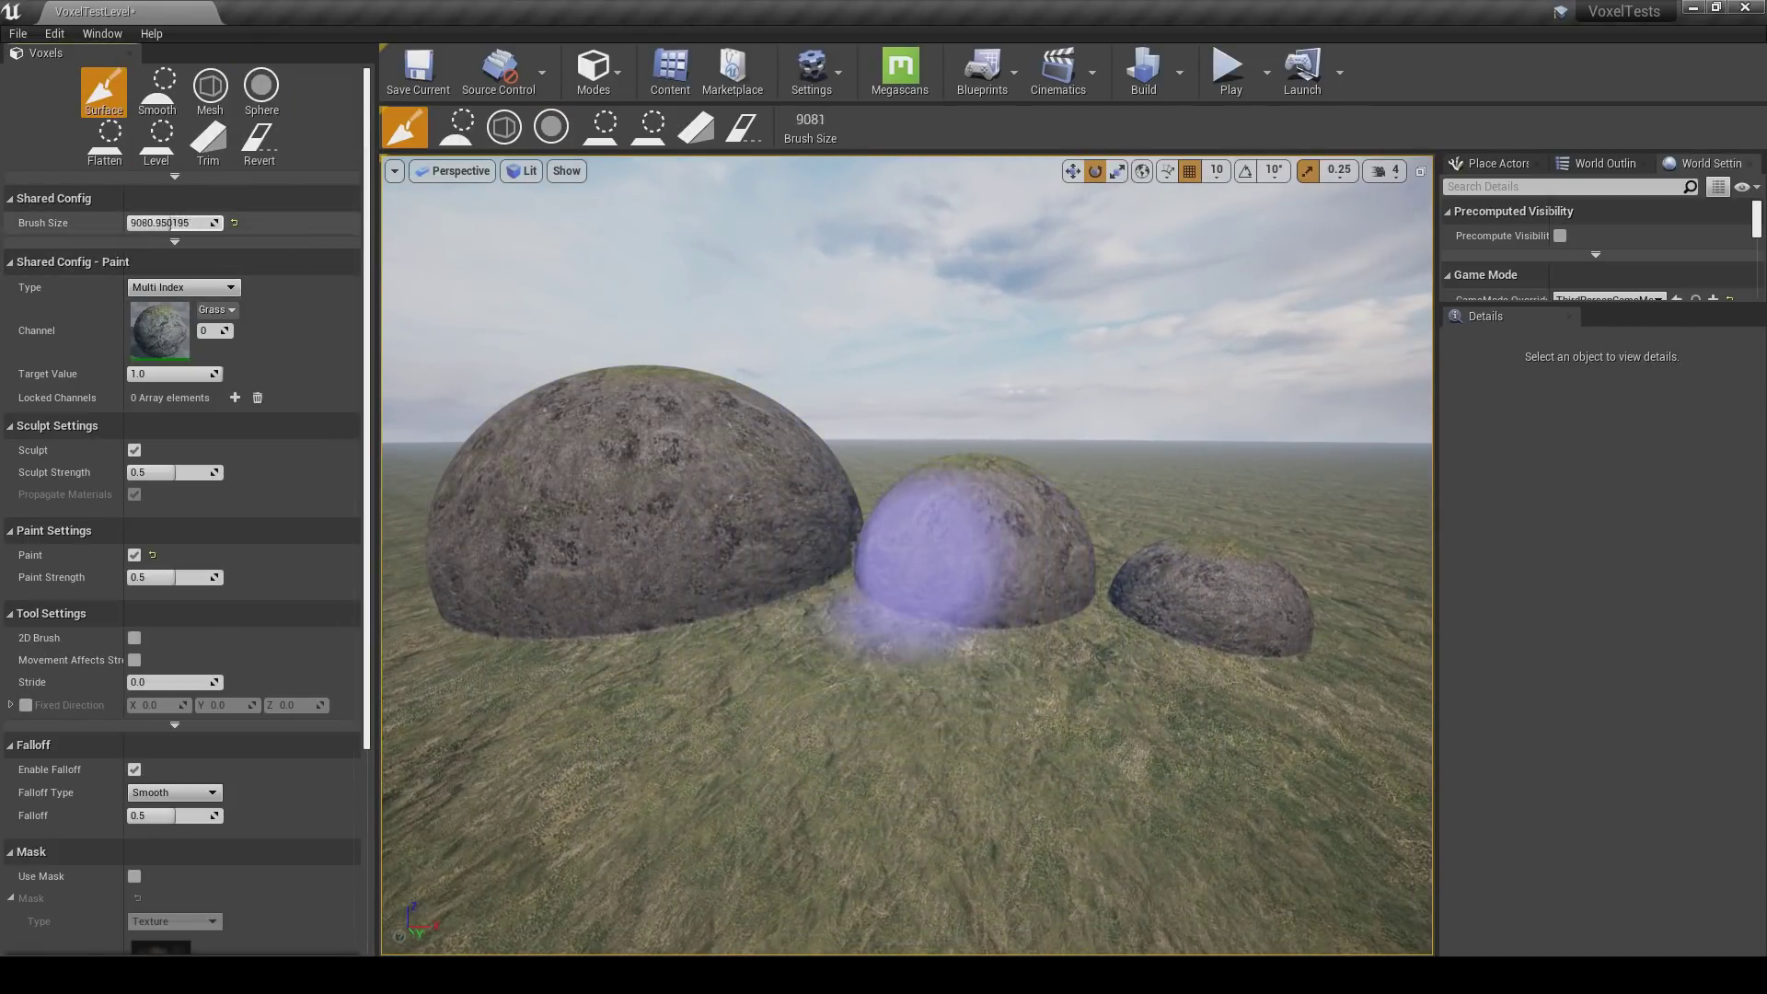
key("w")
right_click_drag(763, 576, 773, 578)
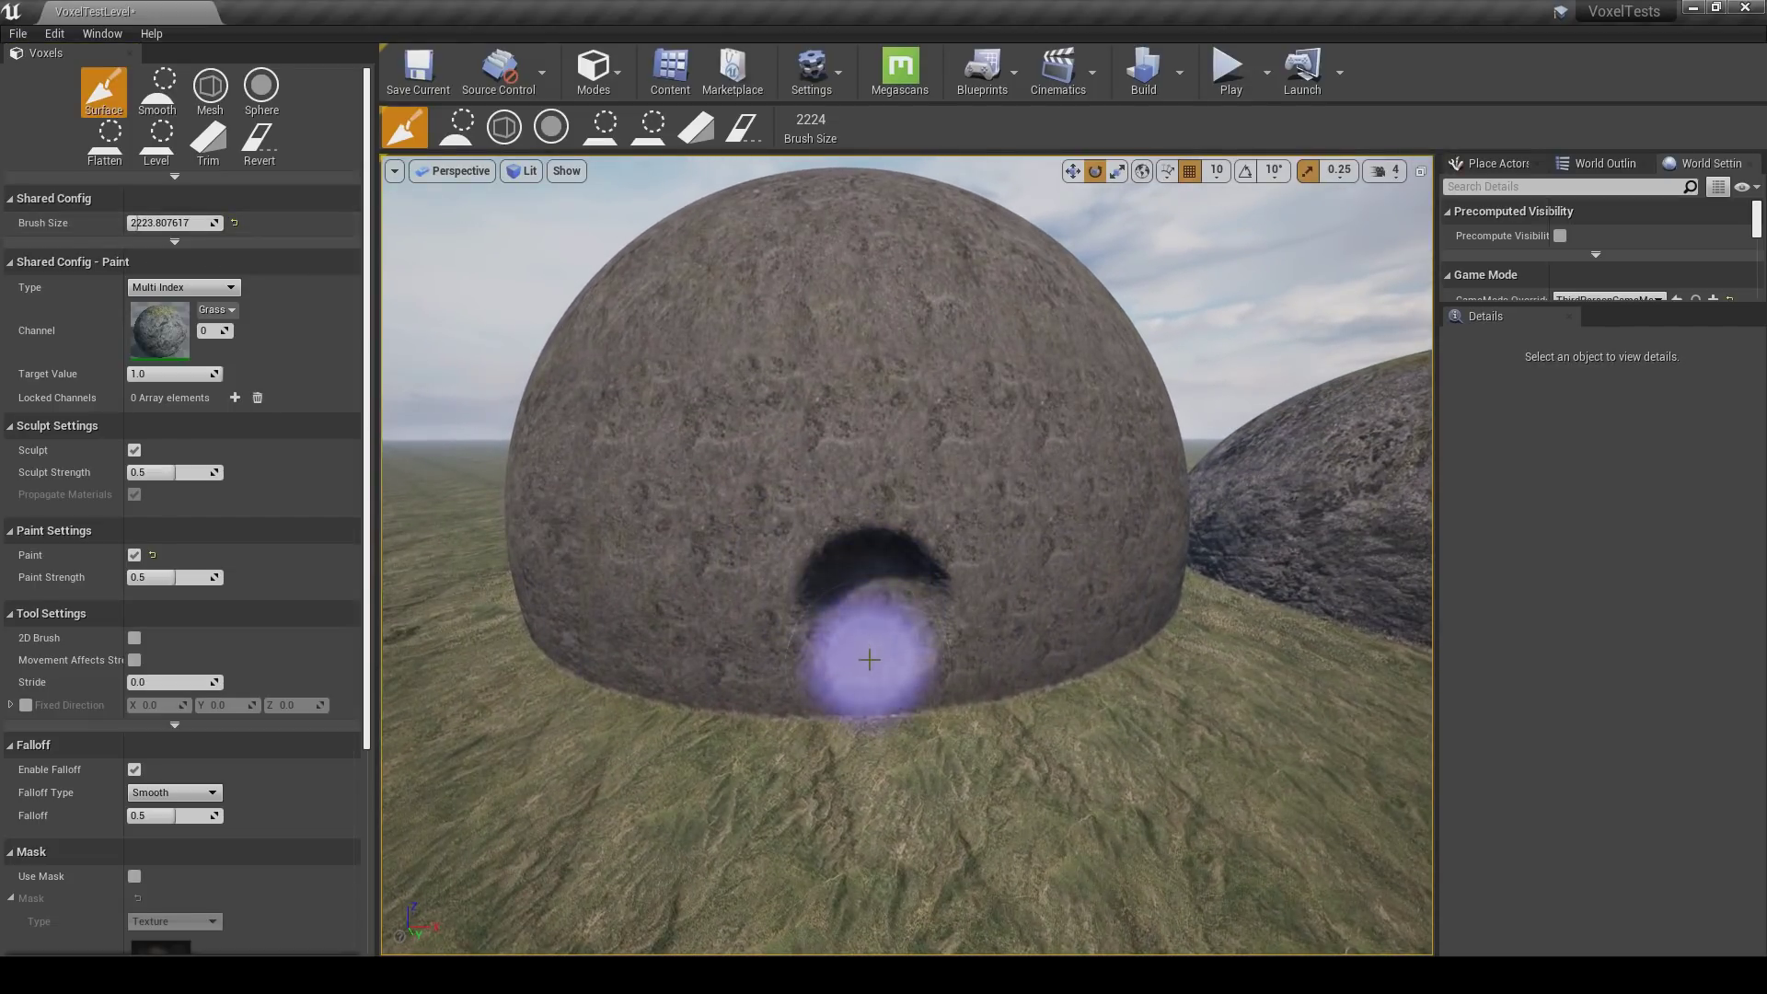
key("w")
right_click_drag(994, 643, 996, 635)
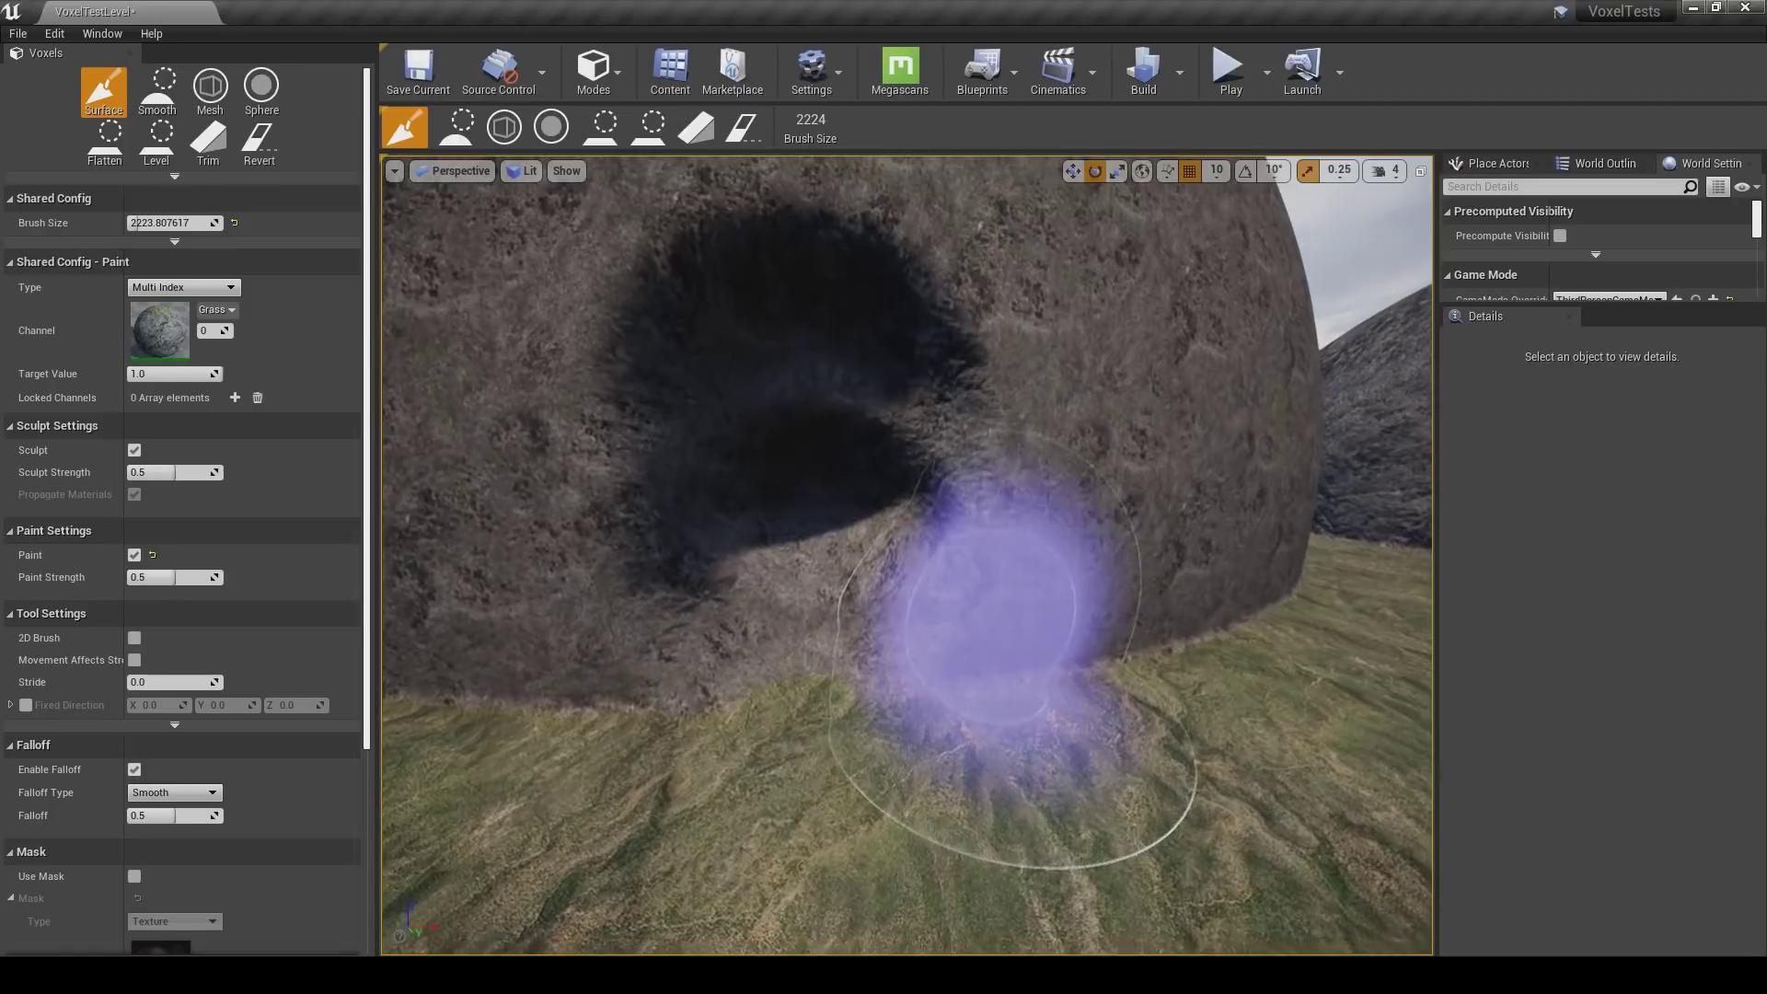
mouse_move(975, 550)
left_mouse_down()
mouse_move(592, 552)
mouse_move(473, 512)
mouse_move(785, 562)
mouse_move(938, 446)
mouse_move(1000, 570)
left_mouse_up()
key("a")
right_click_drag(1074, 455, 1082, 451)
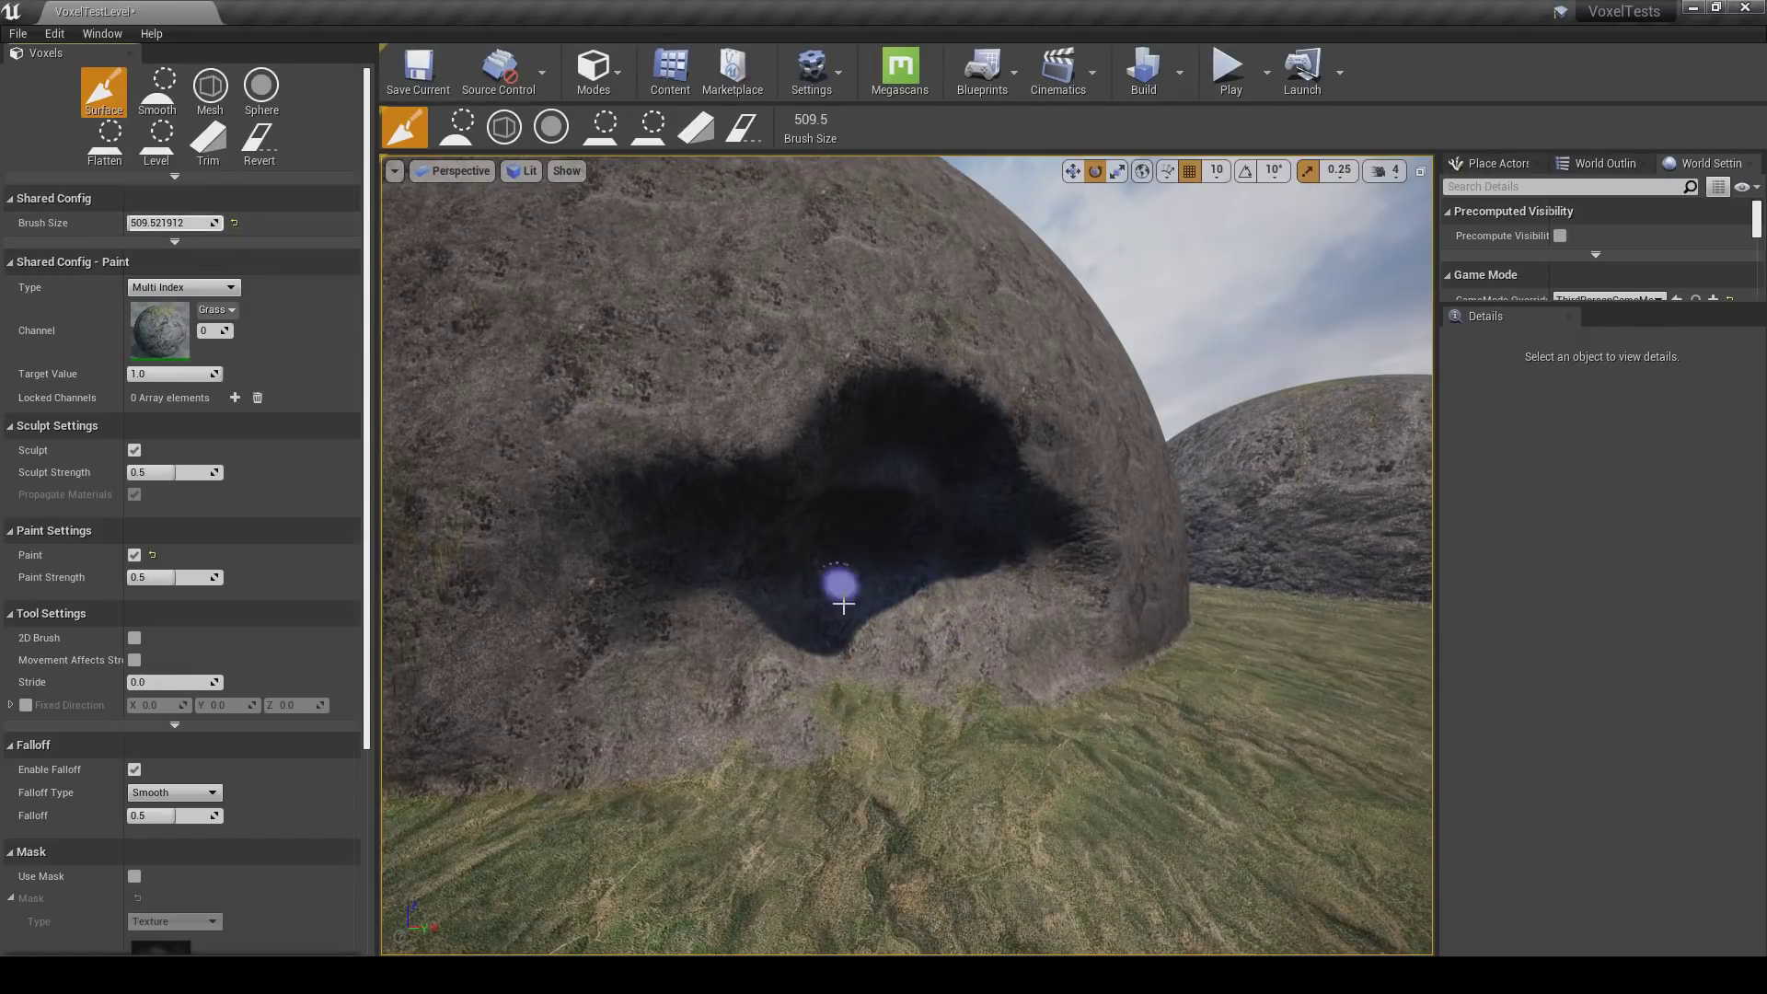
Set the Surface brush size to about 1081 and dig the cave mouth deeper along the grass level into the dome.
key("w")
right_click_drag(856, 644, 872, 785)
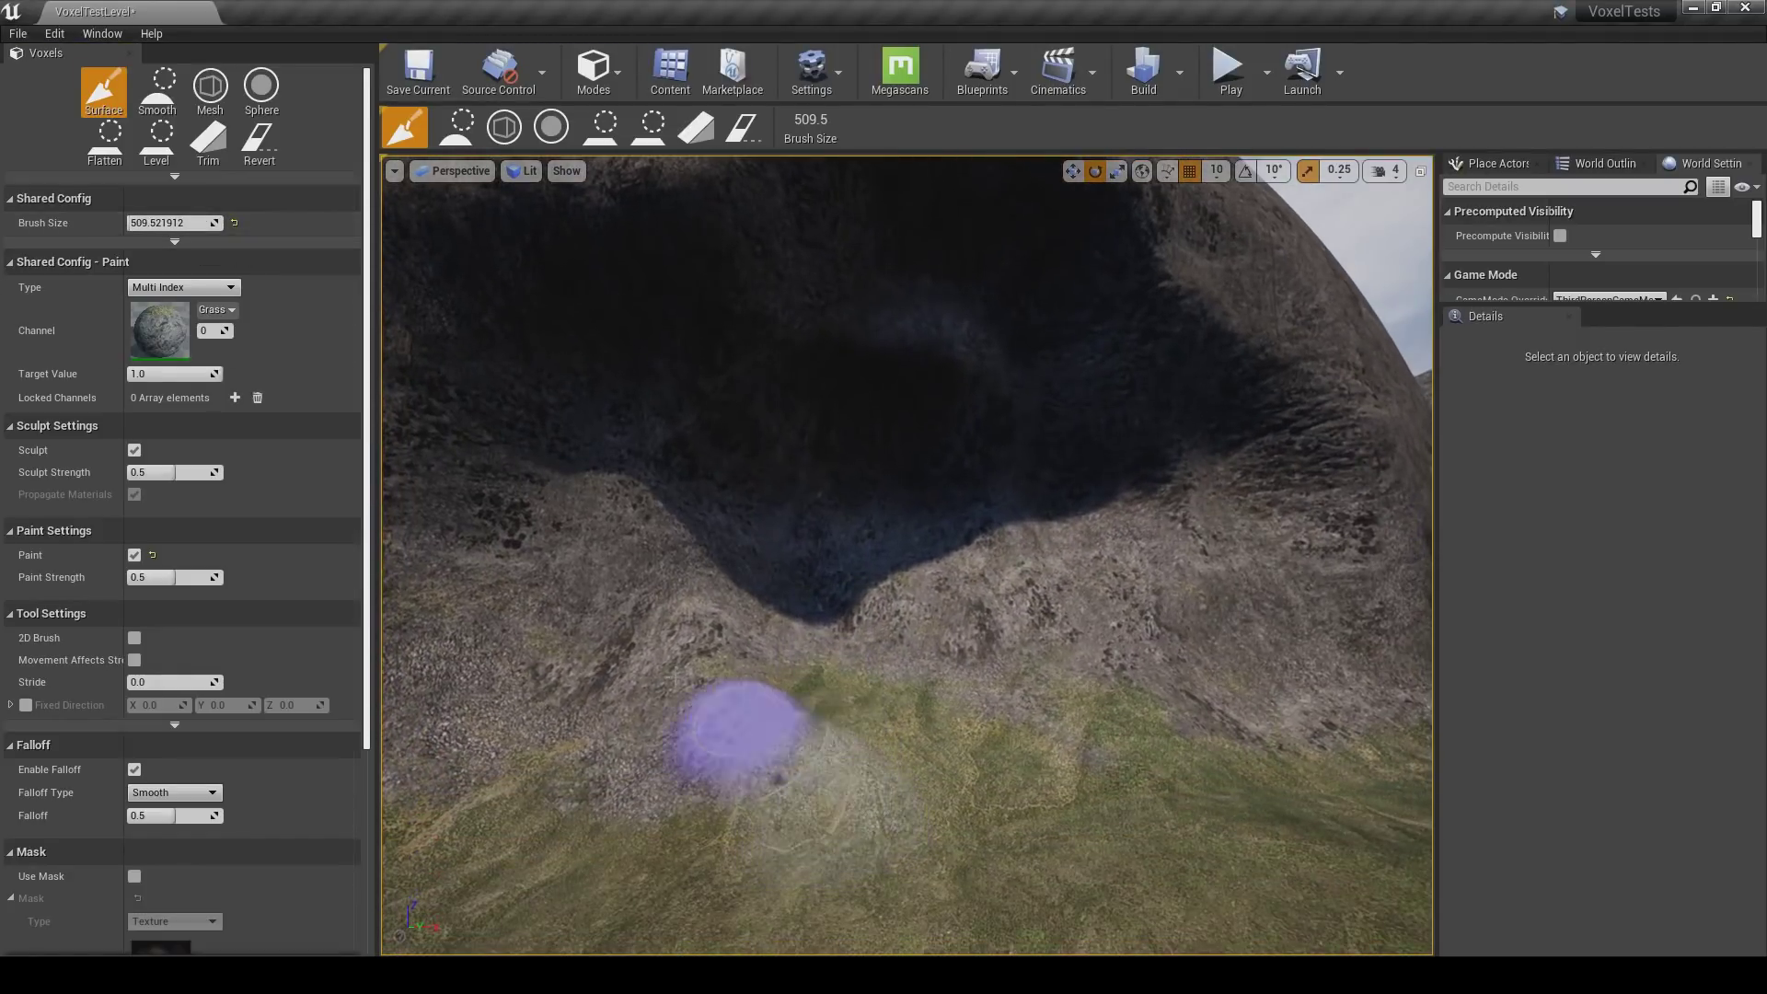
left_click_drag(170, 222, 216, 222)
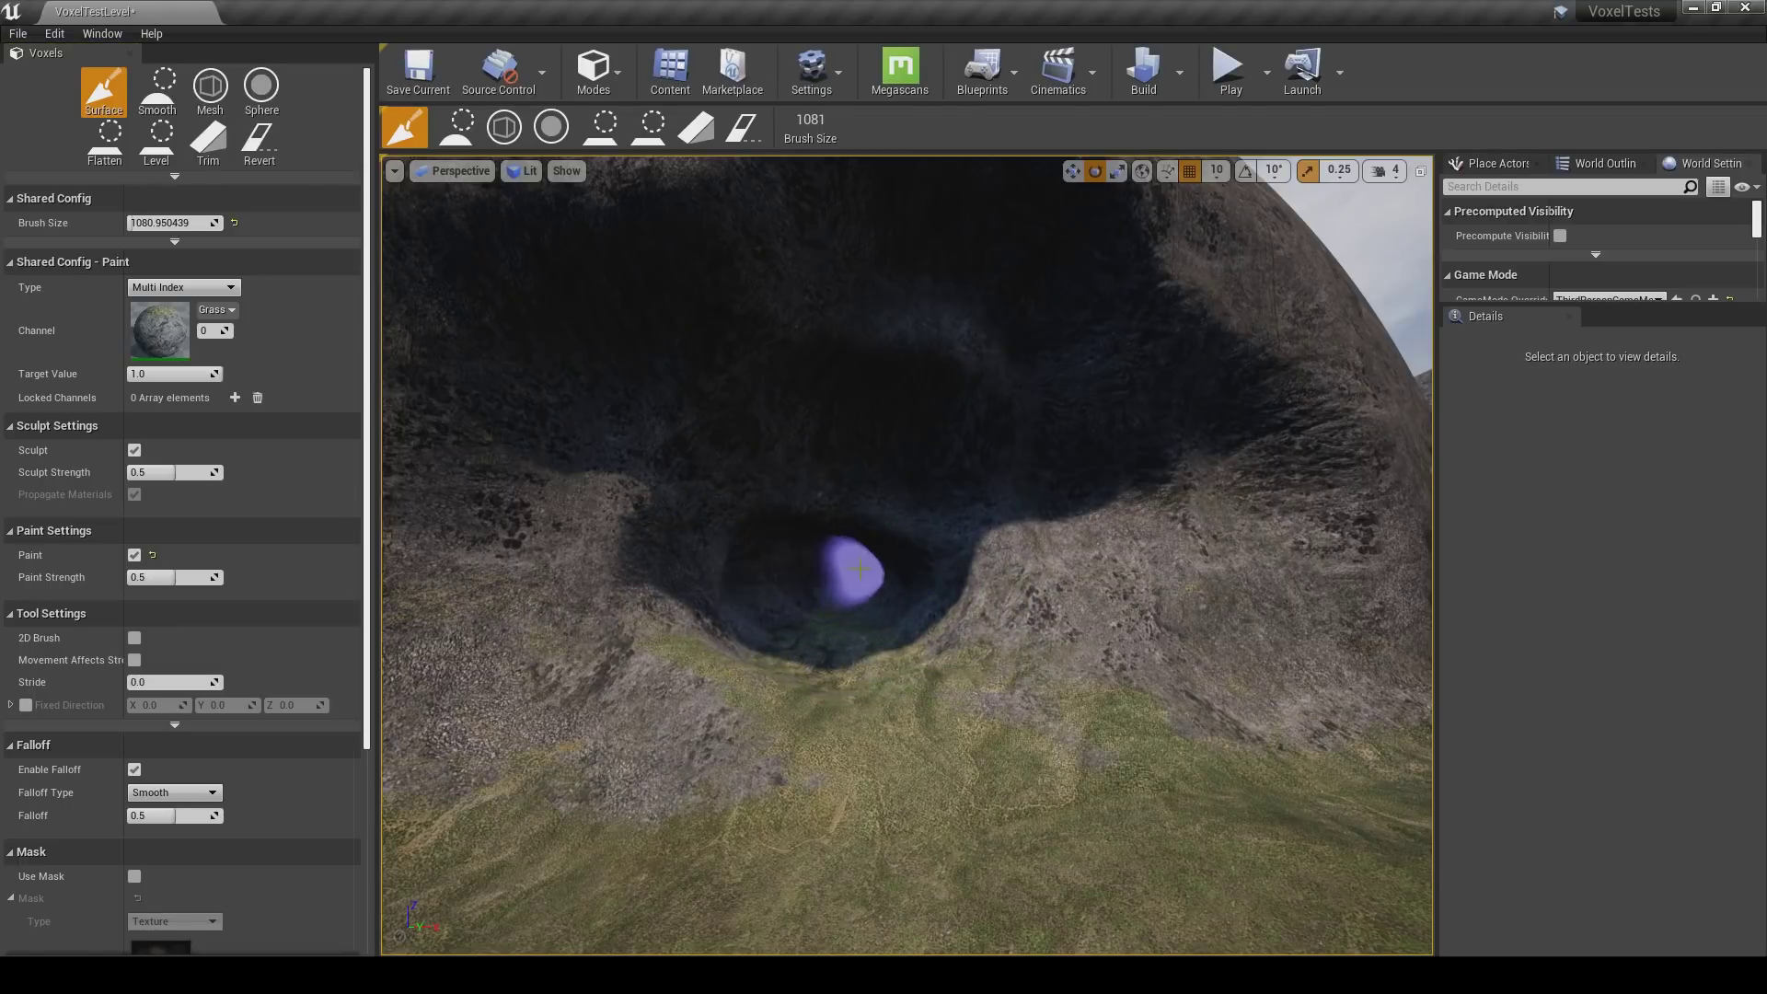
key("w")
mouse_move(1122, 598)
right_mouse_down()
mouse_move(1125, 618)
mouse_move(1104, 544)
mouse_move(1142, 552)
mouse_move(984, 602)
mouse_move(948, 649)
right_mouse_up()
key("s")
key("w")
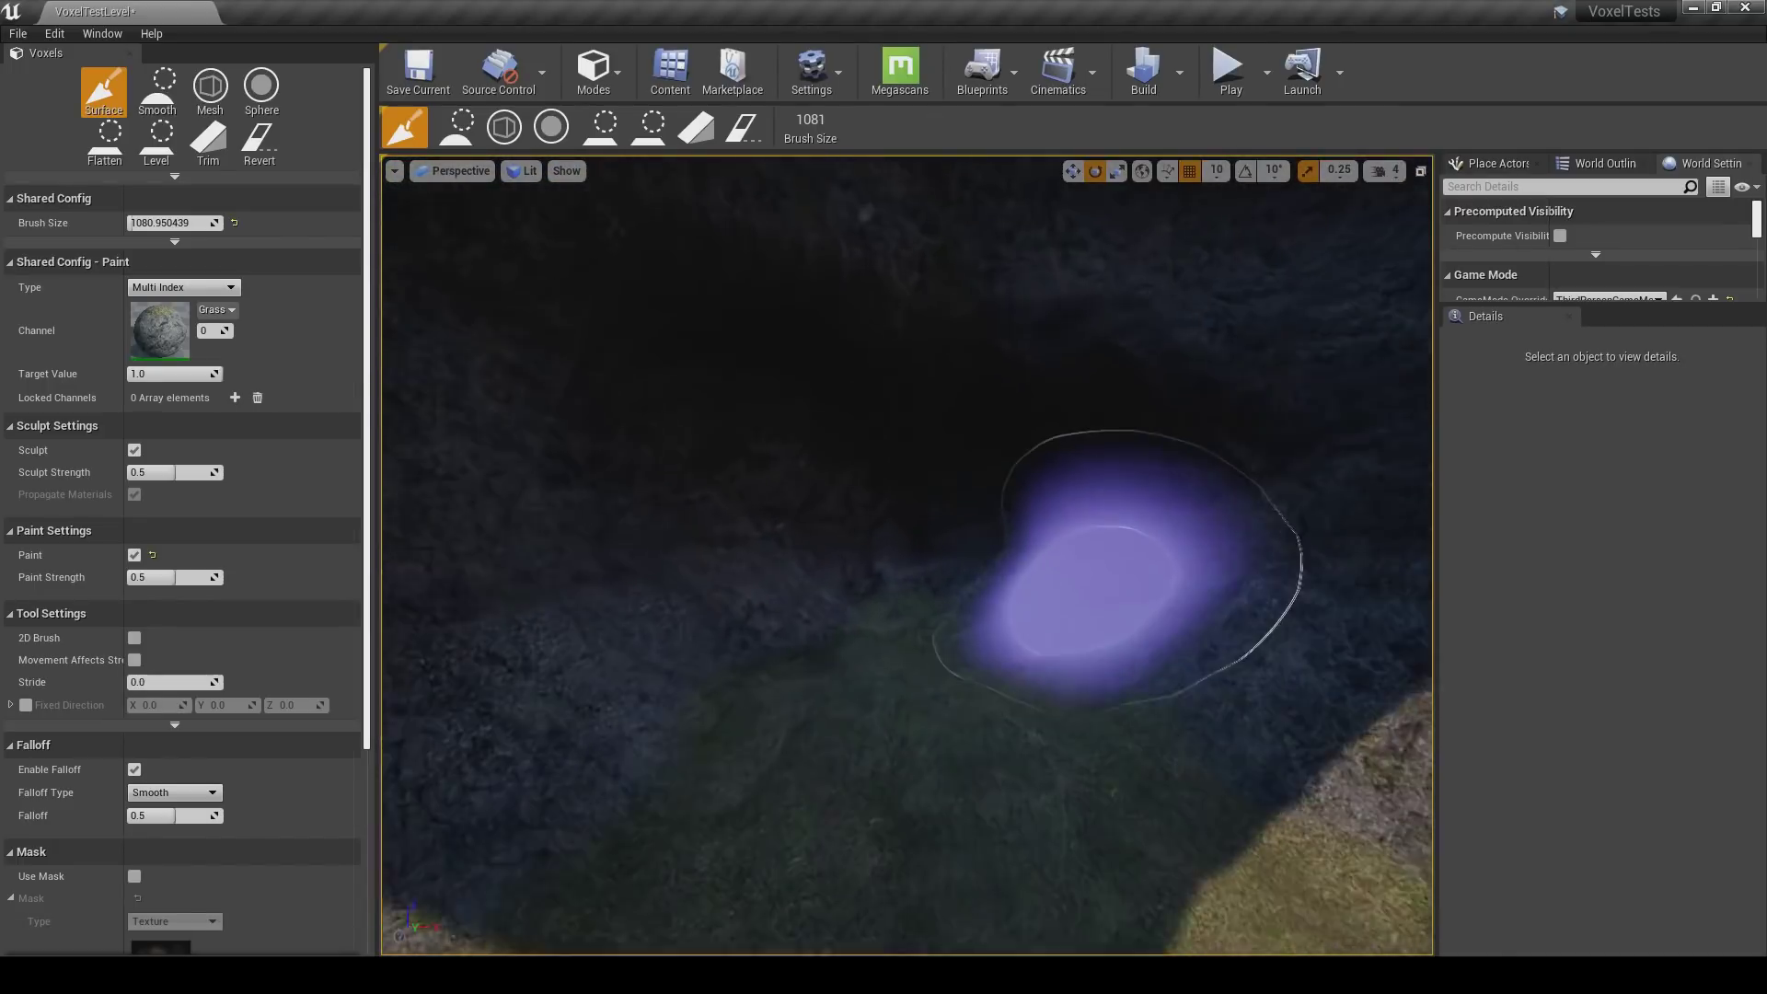
Dig a tunnel through the inside of the largest dome until it opens toward the neighbouring dome.
right_click_drag(880, 520, 1127, 549)
key("w")
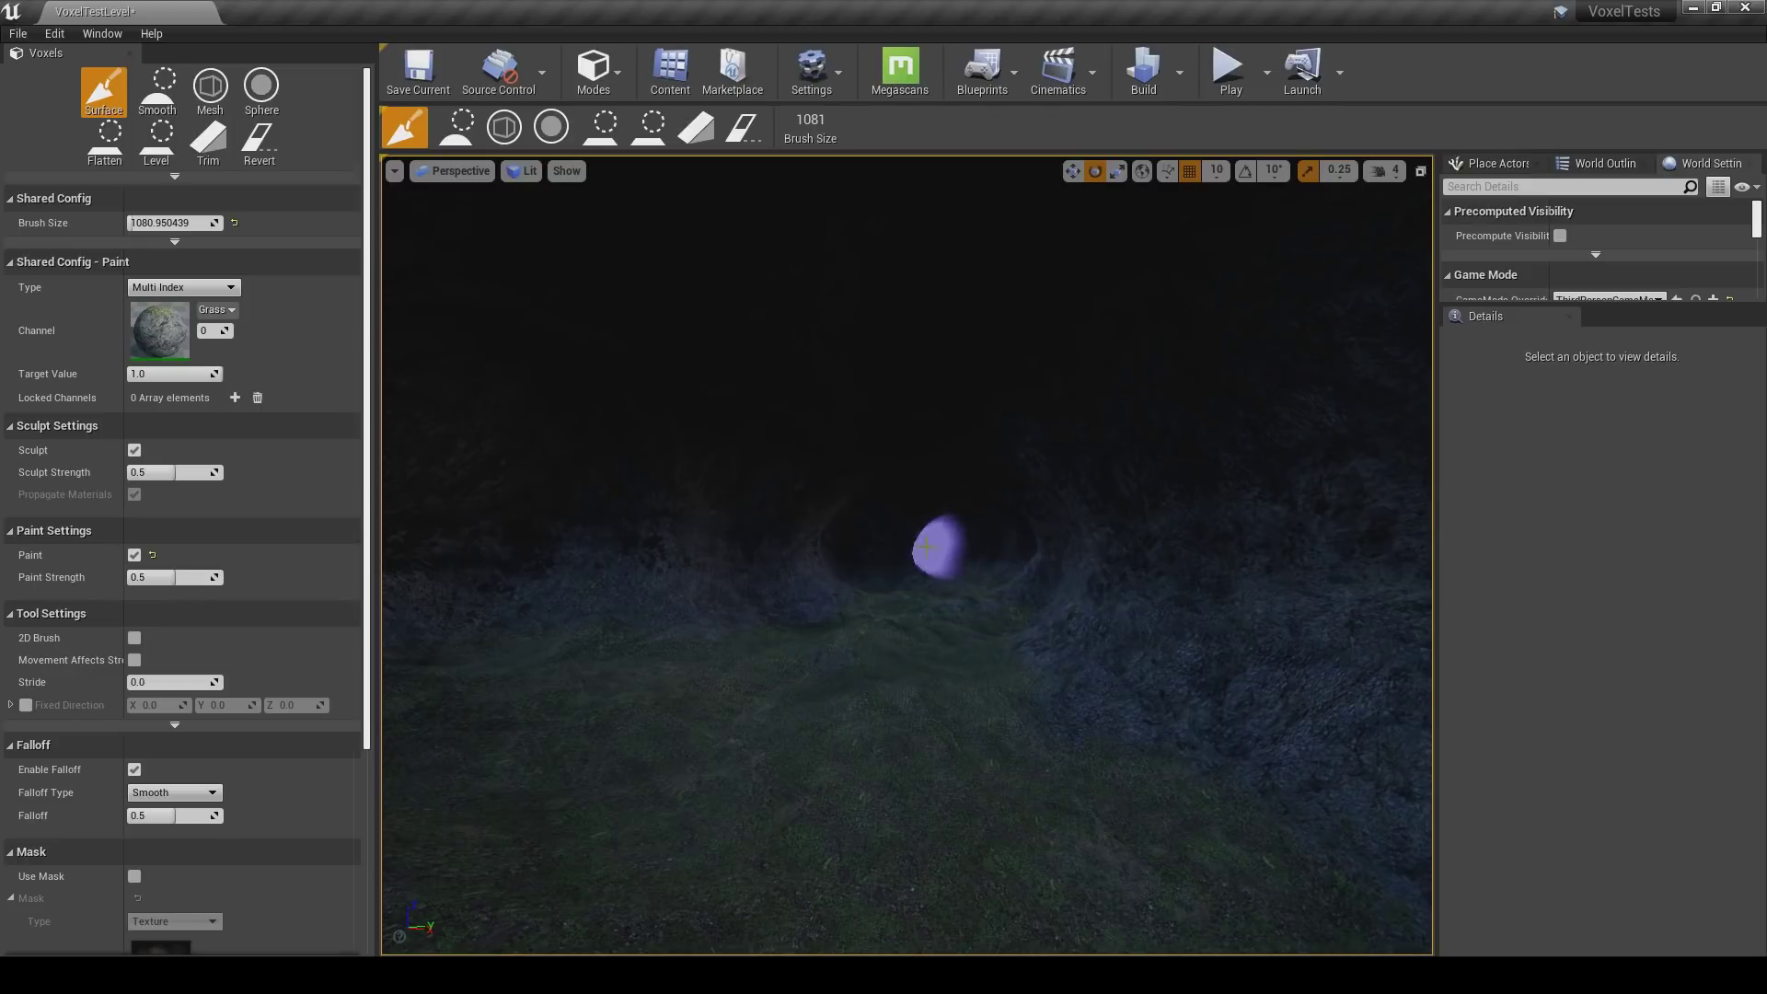
key("w")
right_click_drag(1135, 540, 1000, 551)
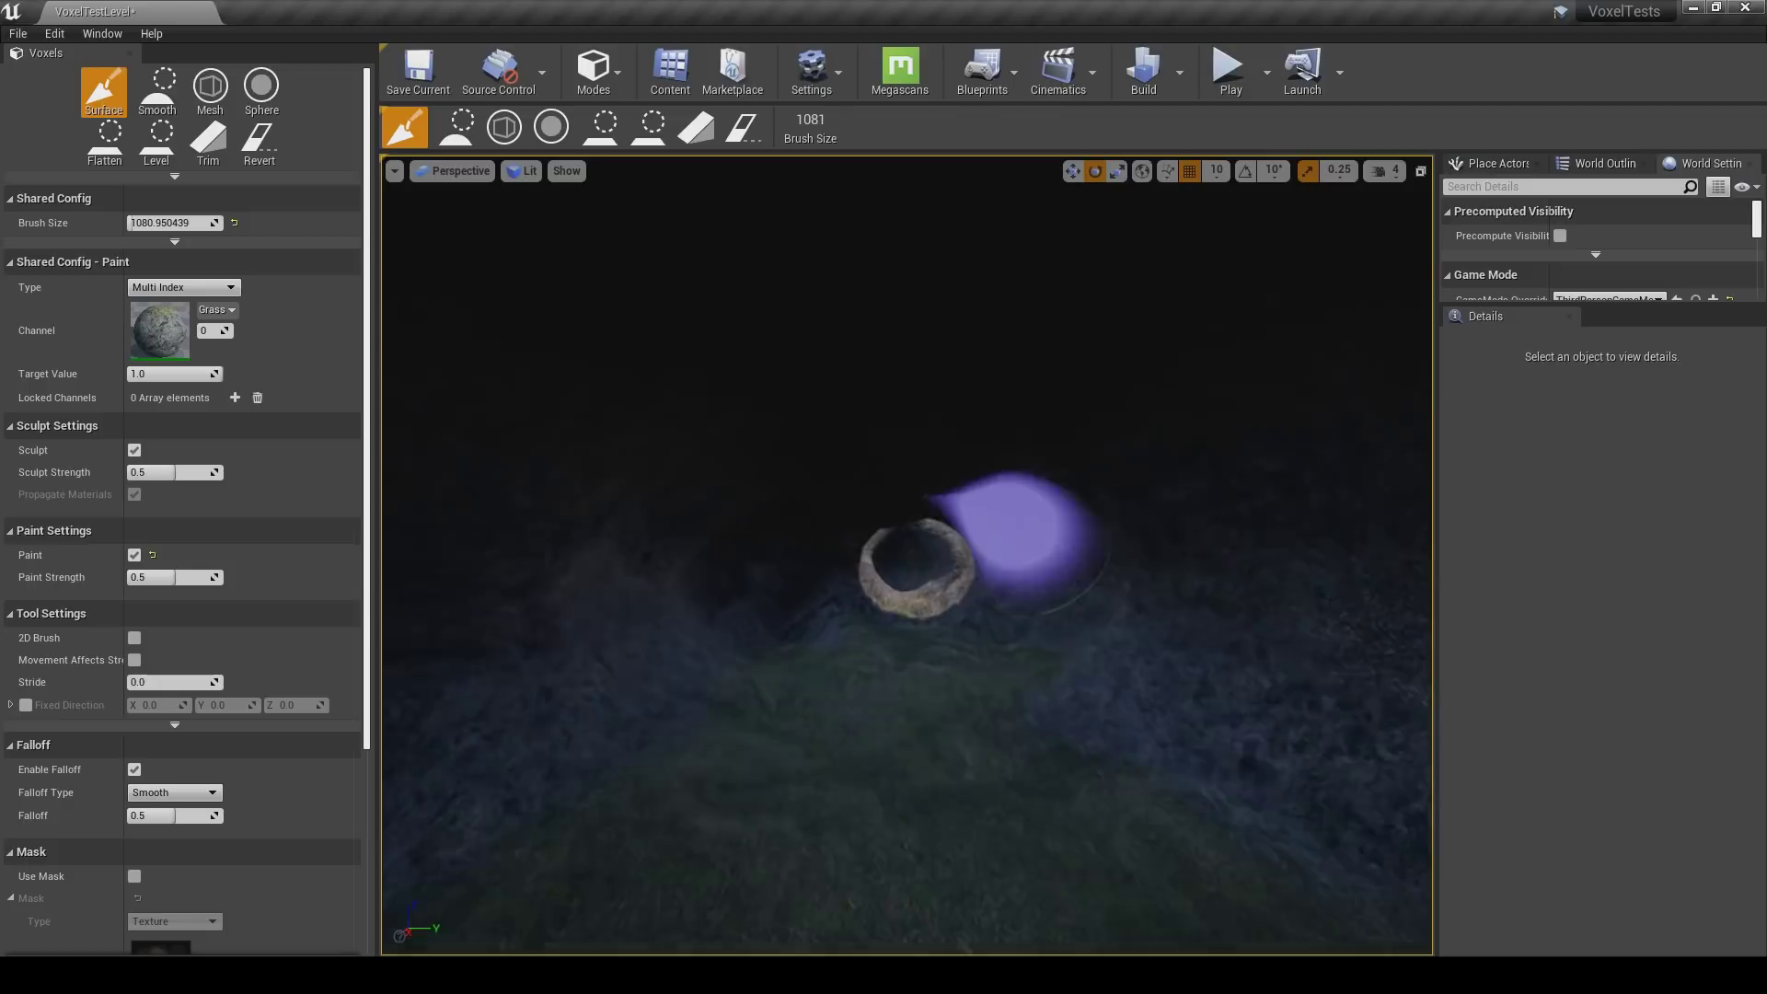
key("w")
mouse_move(1003, 532)
right_mouse_down()
mouse_move(1160, 589)
mouse_move(1288, 571)
mouse_move(1183, 828)
mouse_move(888, 533)
mouse_move(906, 555)
right_mouse_up()
key("a")
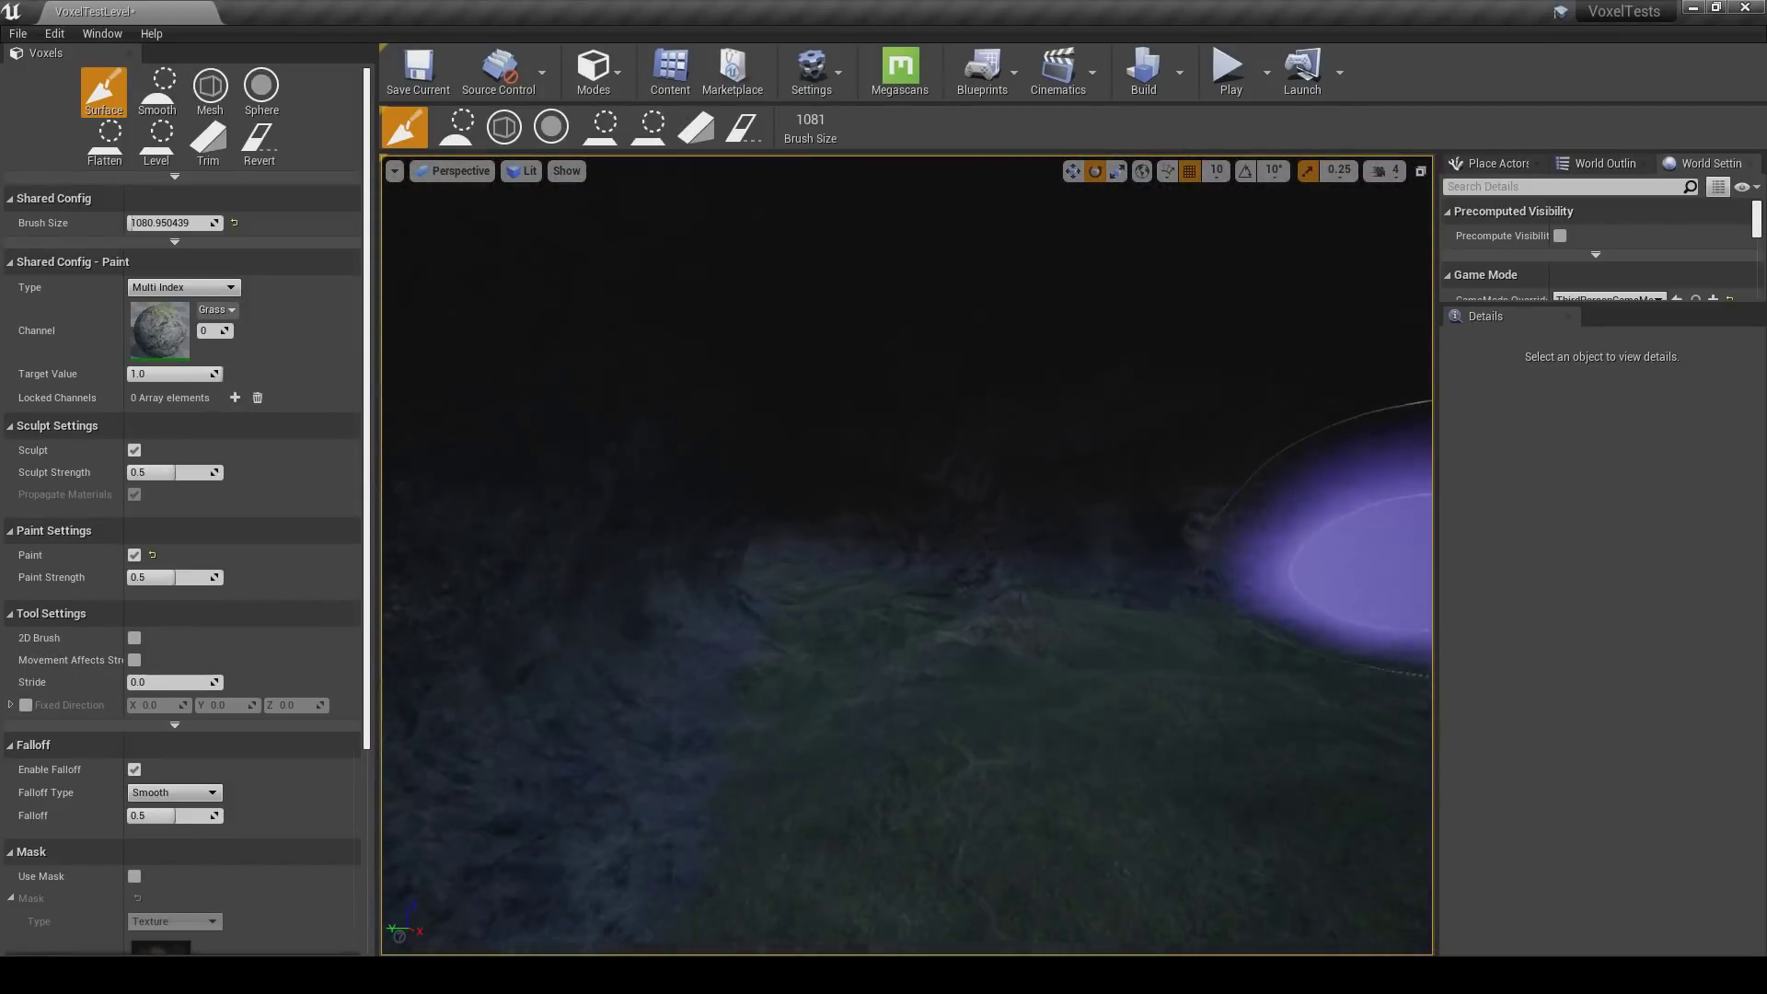
right_click_drag(906, 555, 906, 555)
right_click_drag(793, 543, 793, 543)
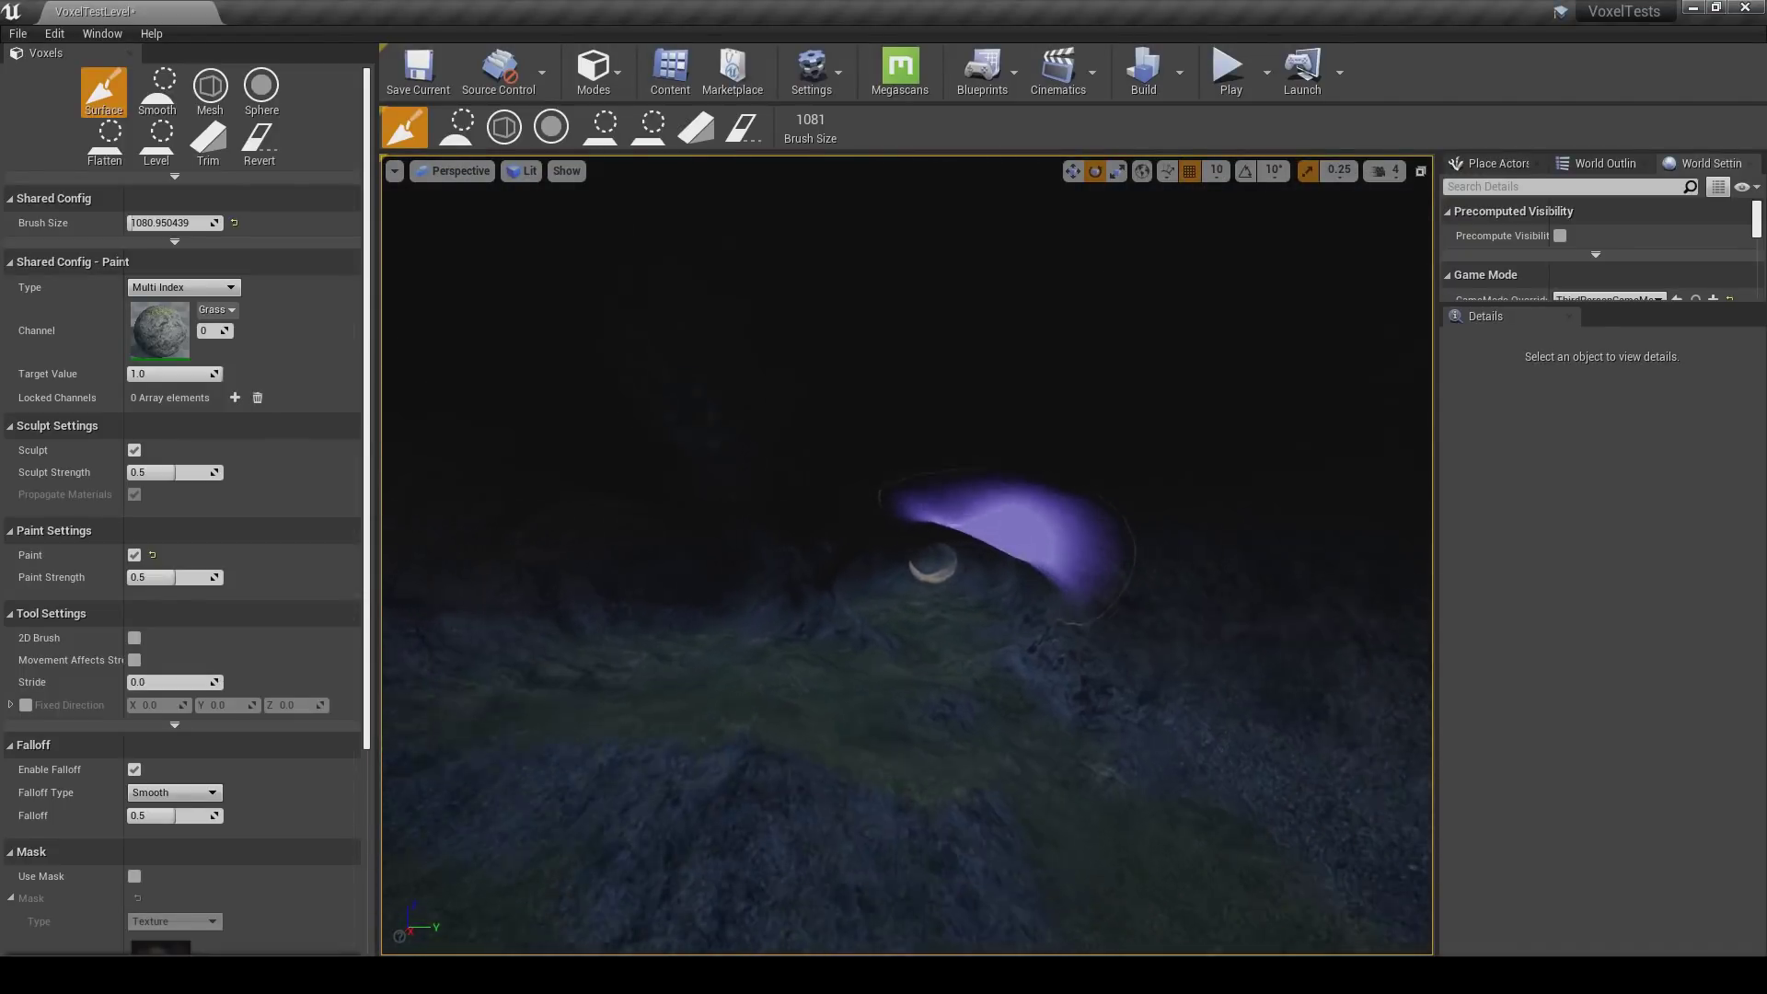
right_click_drag(907, 555, 907, 555)
right_click_drag(895, 671, 896, 671)
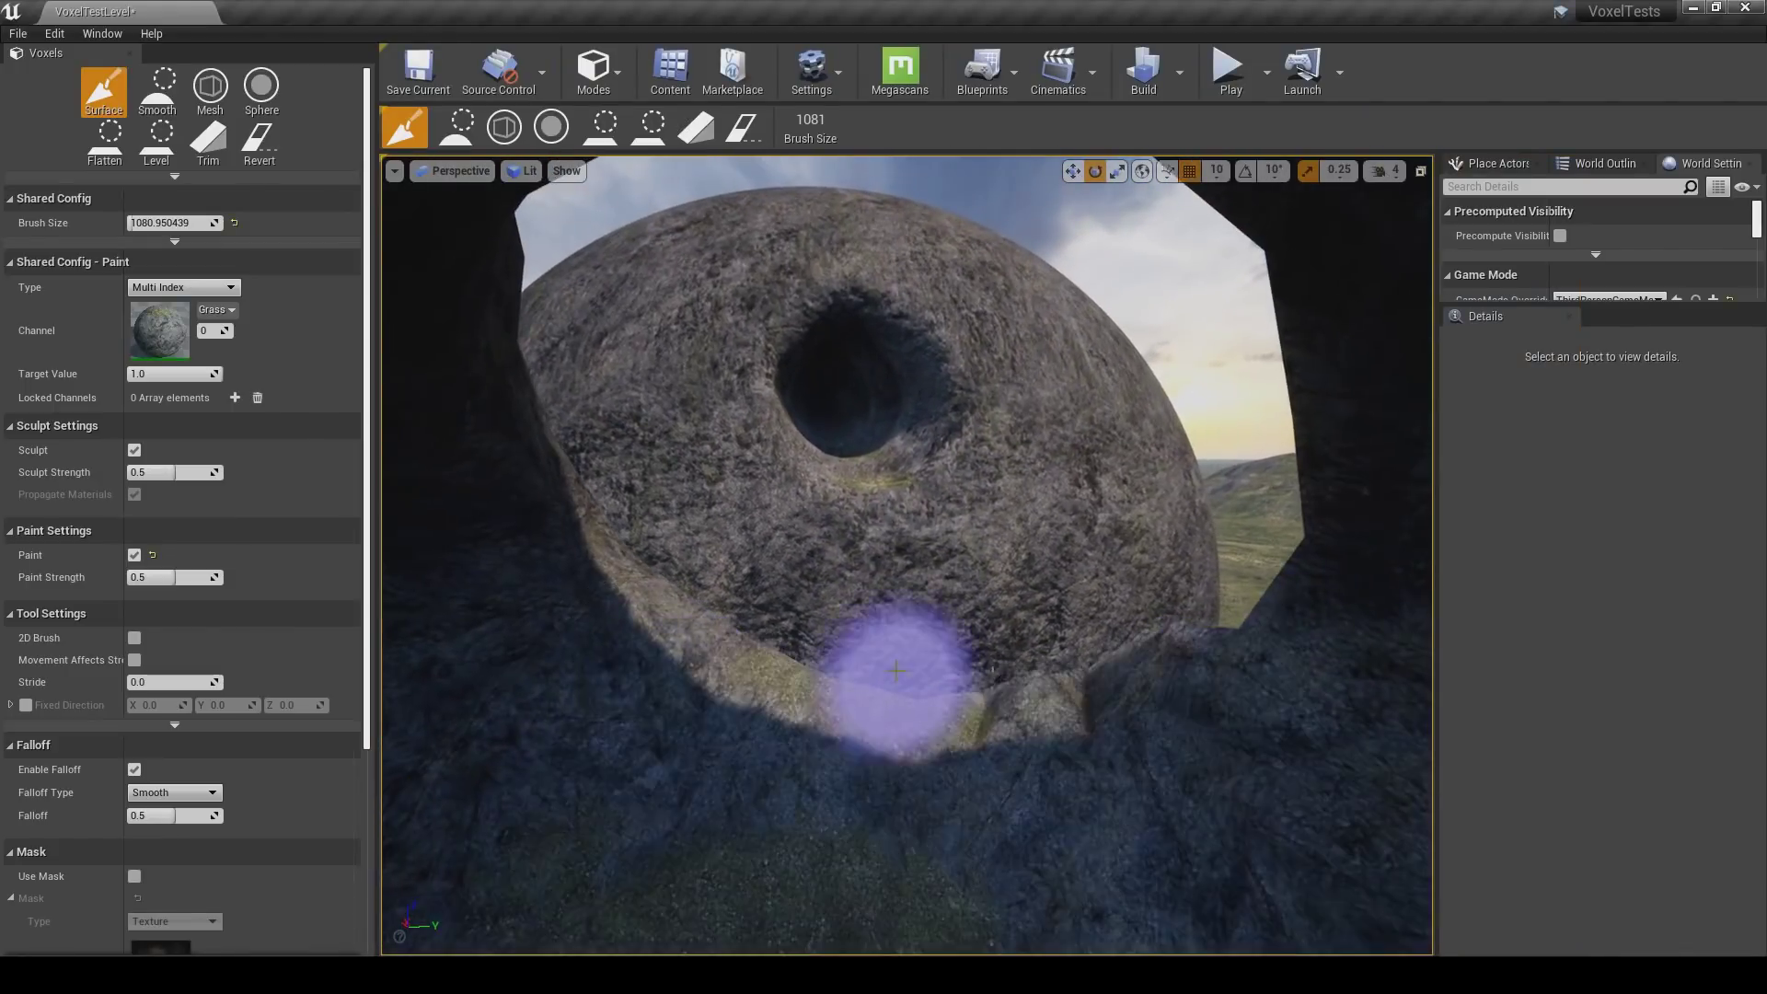
Continue the tunnel through the neighbouring dome until it breaks out on the far side.
right_click_drag(875, 553, 876, 553)
left_click_drag(875, 508, 879, 524, "shift")
right_click_drag(879, 524, 879, 525)
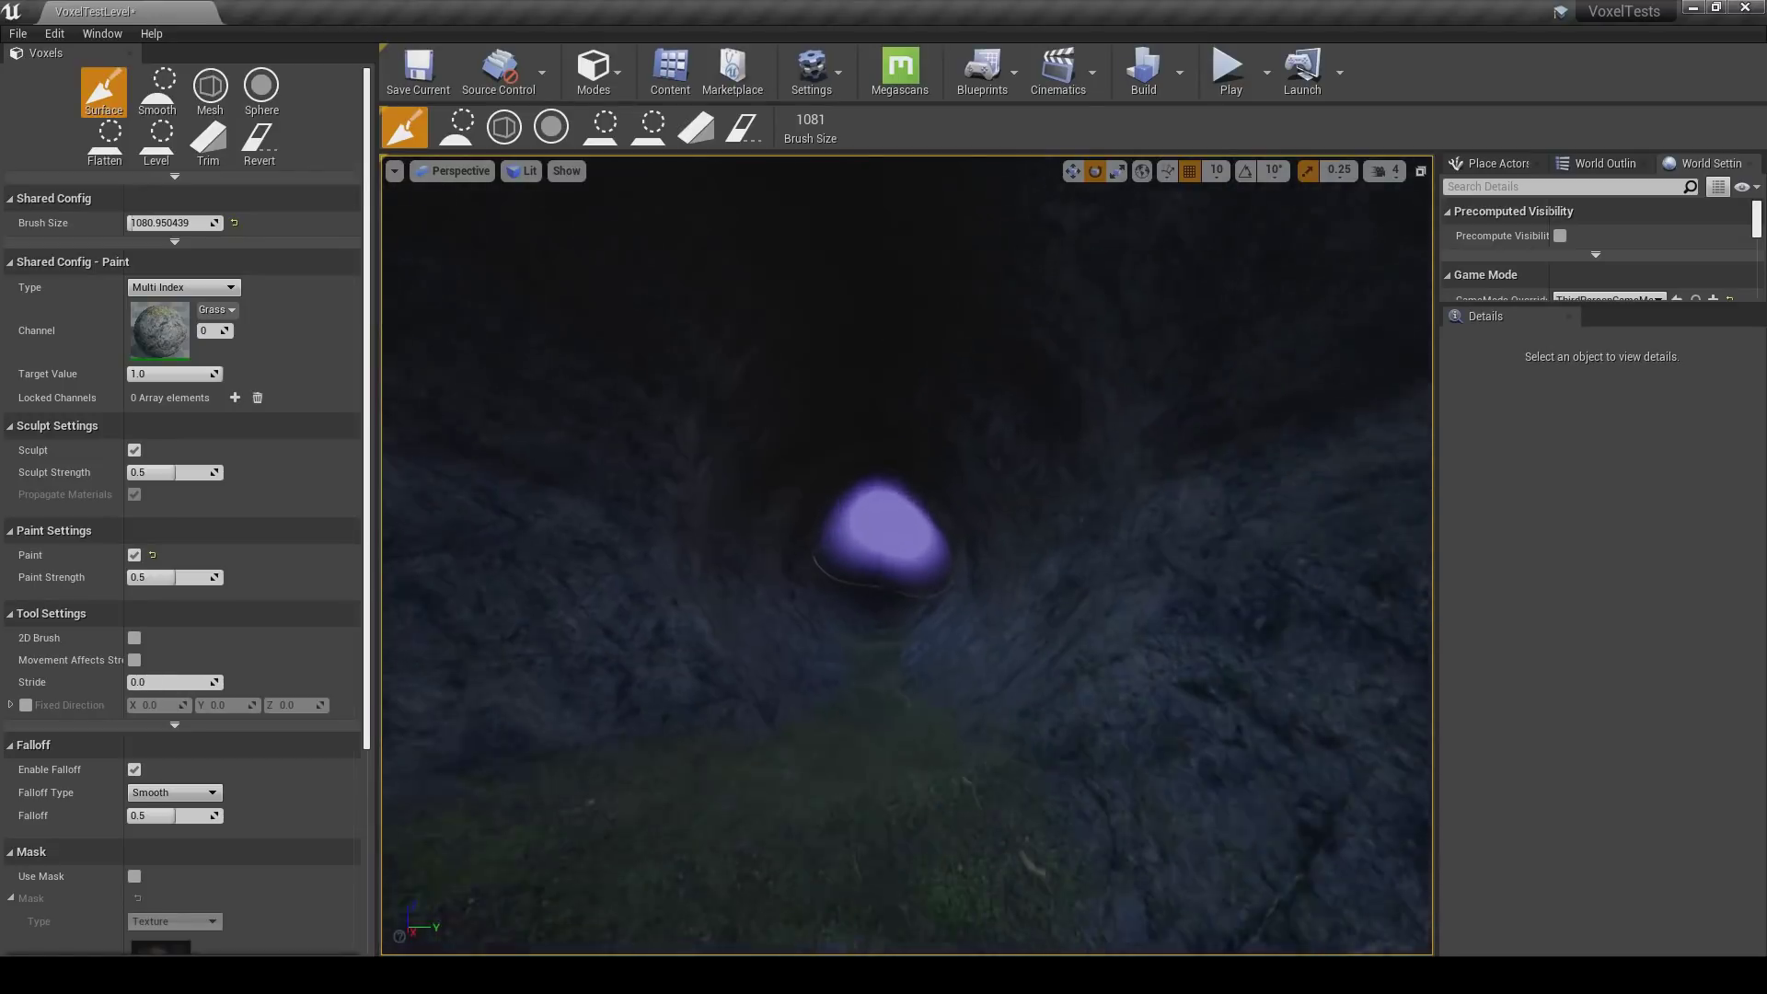
right_click_drag(933, 595, 933, 595)
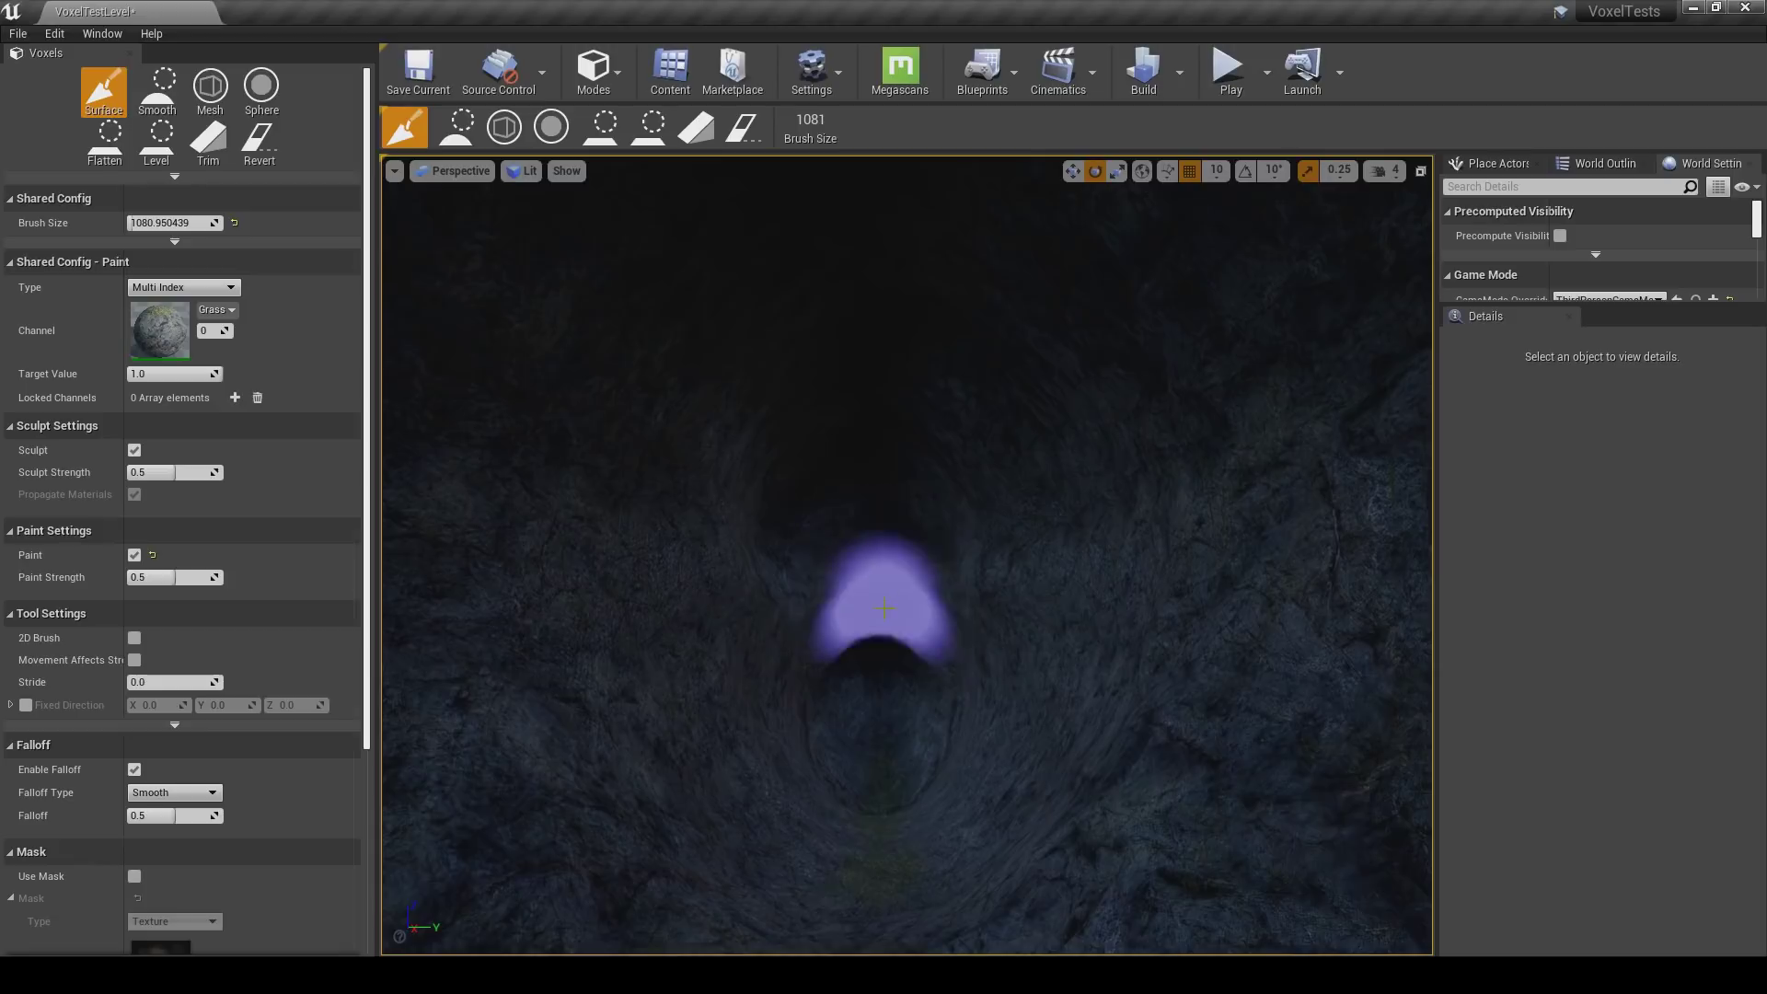
right_click_drag(991, 723, 991, 723)
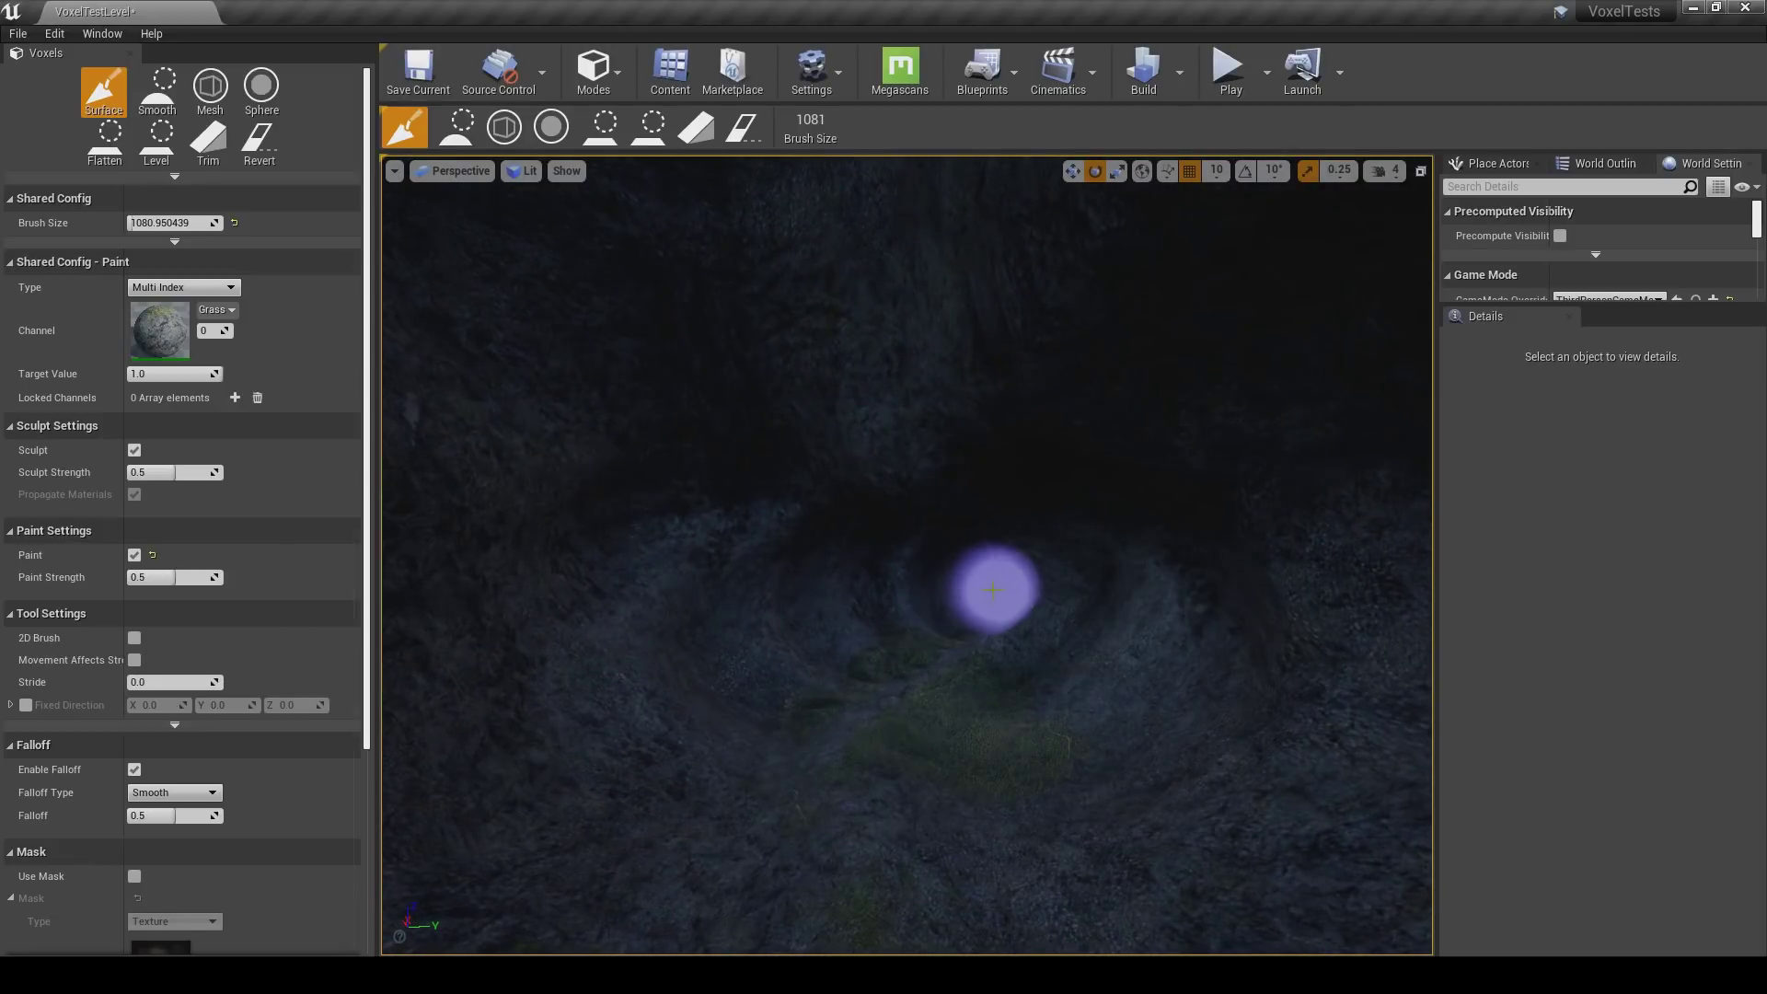
mouse_move(850, 550)
right_mouse_down()
mouse_move(1006, 651)
mouse_move(980, 594)
right_mouse_up()
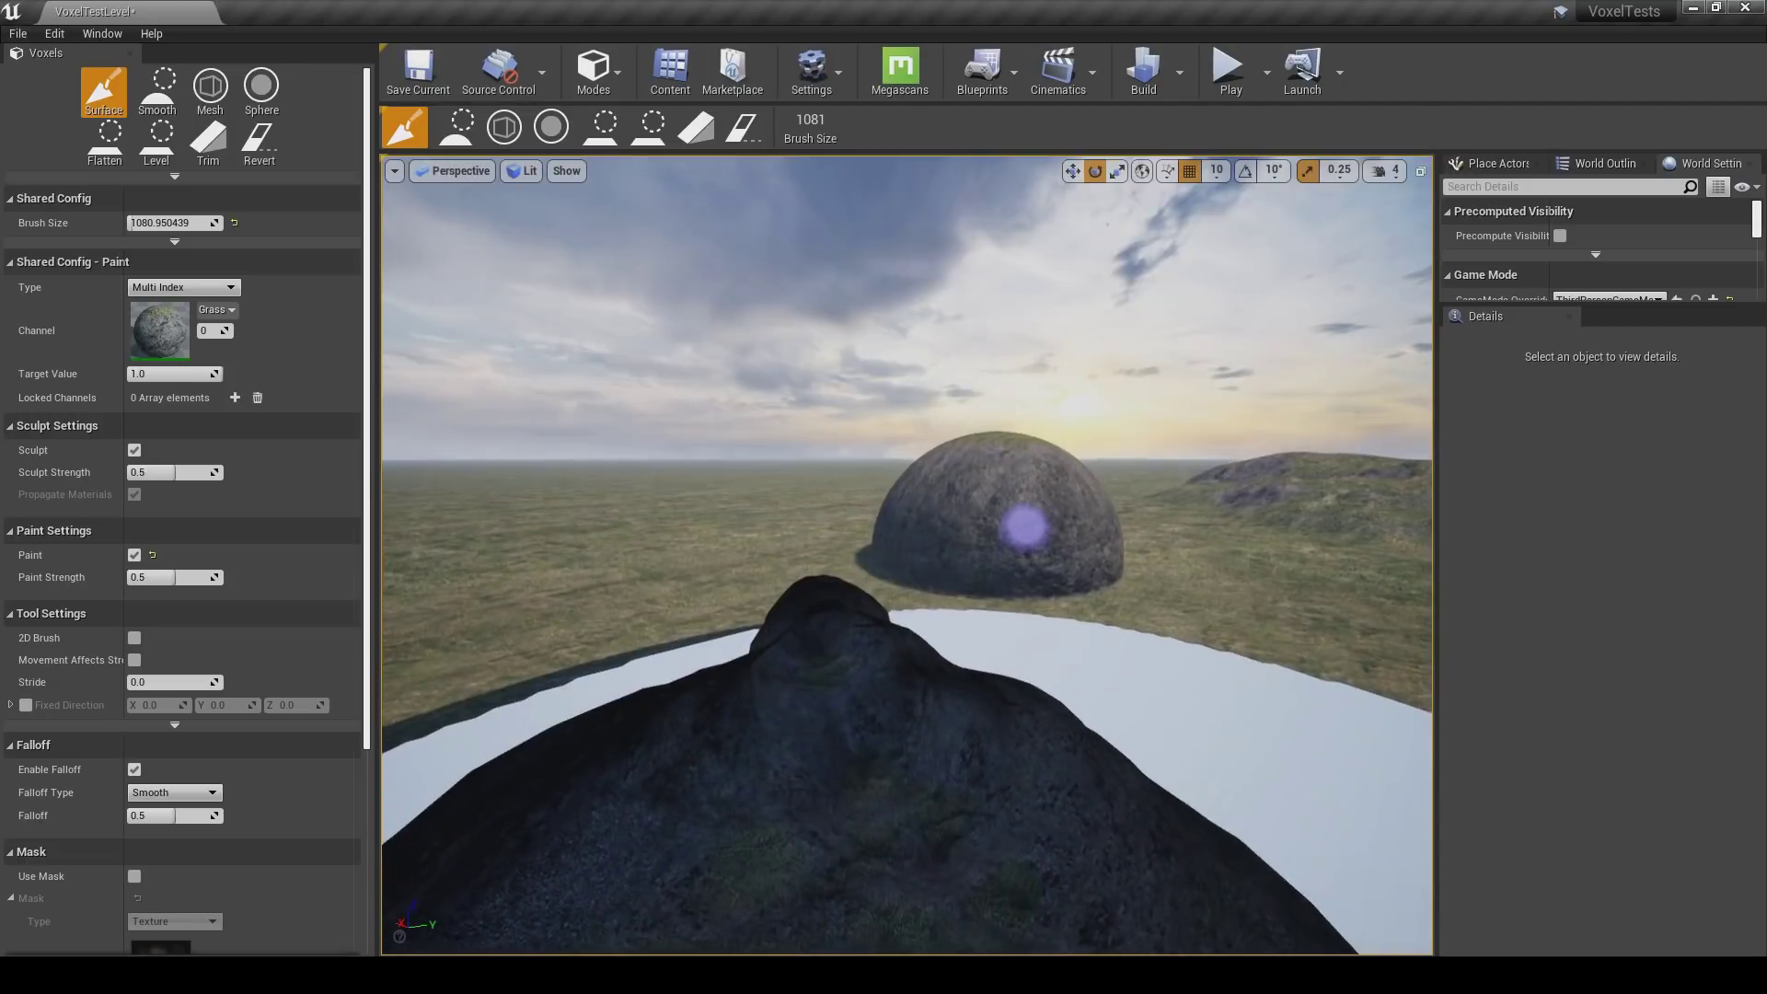
mouse_move(1018, 525)
right_mouse_down()
mouse_move(1133, 580)
mouse_move(1169, 548)
mouse_move(1305, 556)
mouse_move(1325, 562)
mouse_move(1261, 571)
mouse_move(1334, 584)
right_mouse_up()
mouse_move(907, 556)
right_mouse_down()
mouse_move(1077, 510)
mouse_move(884, 534)
right_mouse_up()
right_click_drag(1243, 548, 1040, 543)
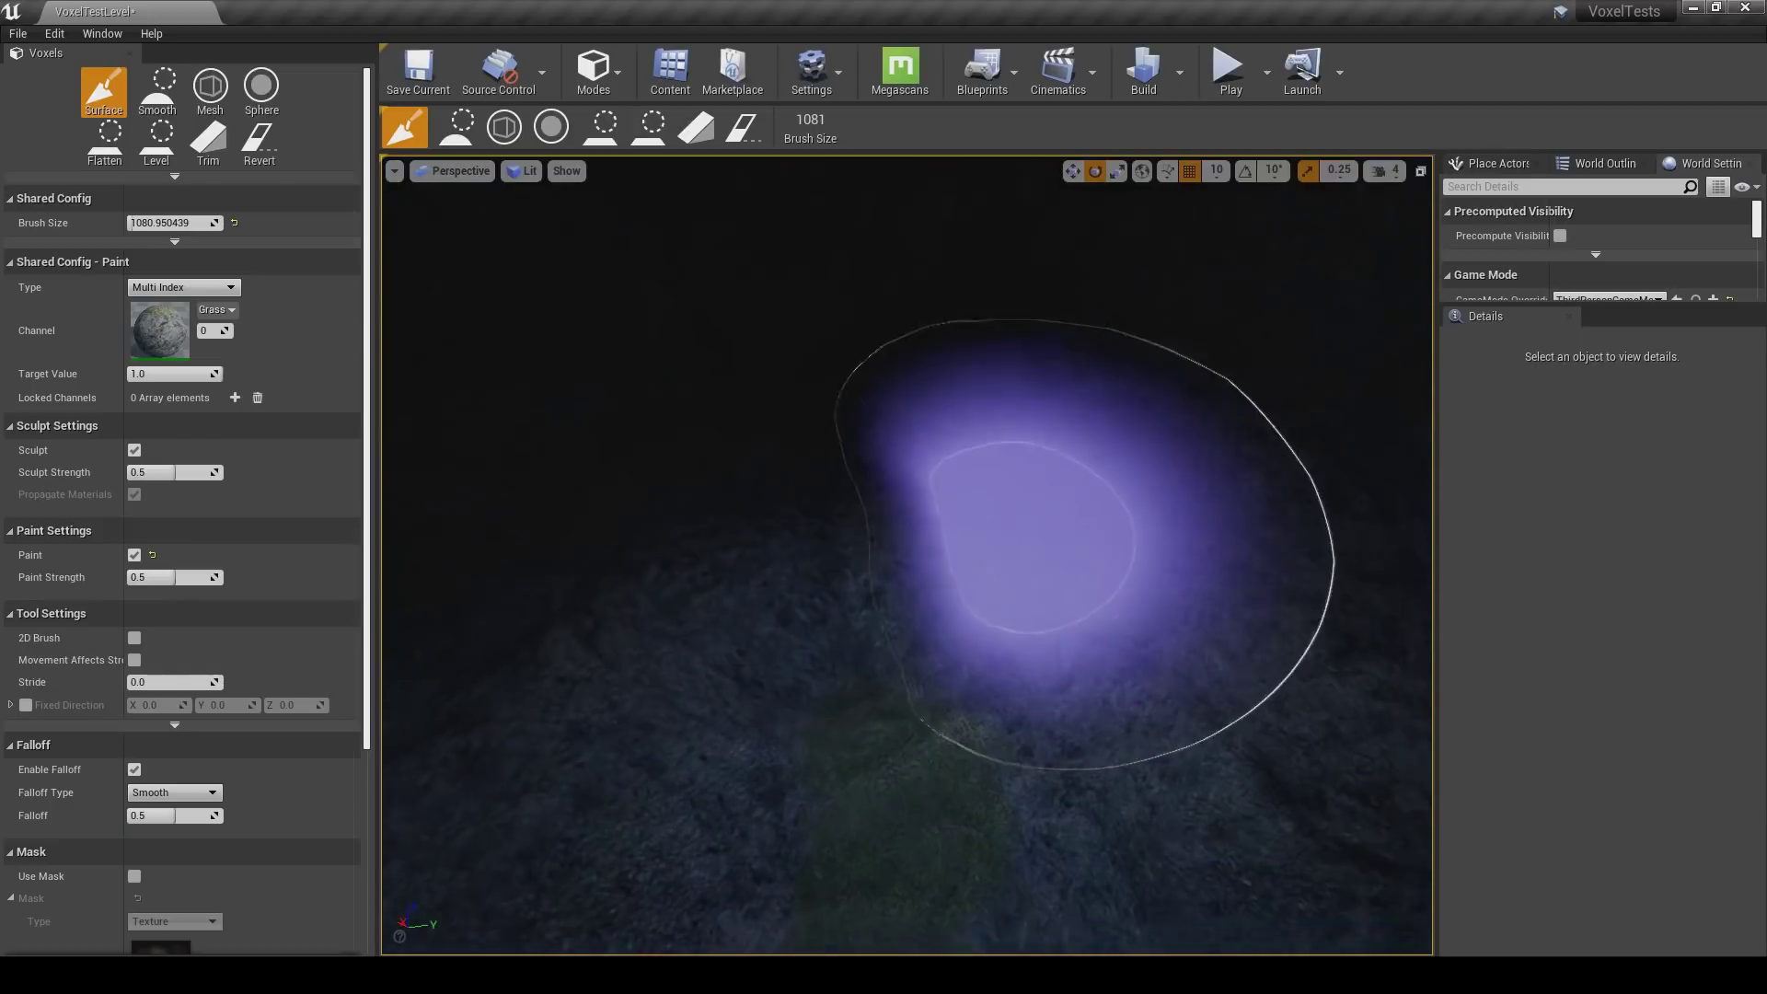
mouse_move(884, 570)
right_mouse_down()
mouse_move(1006, 592)
mouse_move(1279, 561)
mouse_move(1325, 533)
mouse_move(1341, 553)
mouse_move(825, 672)
right_mouse_up()
mouse_move(1072, 557)
right_mouse_down()
mouse_move(1104, 644)
mouse_move(1012, 598)
right_mouse_up()
Smooth the rim and walls of the tunnel exit with the Smooth tool.
left_click(156, 140)
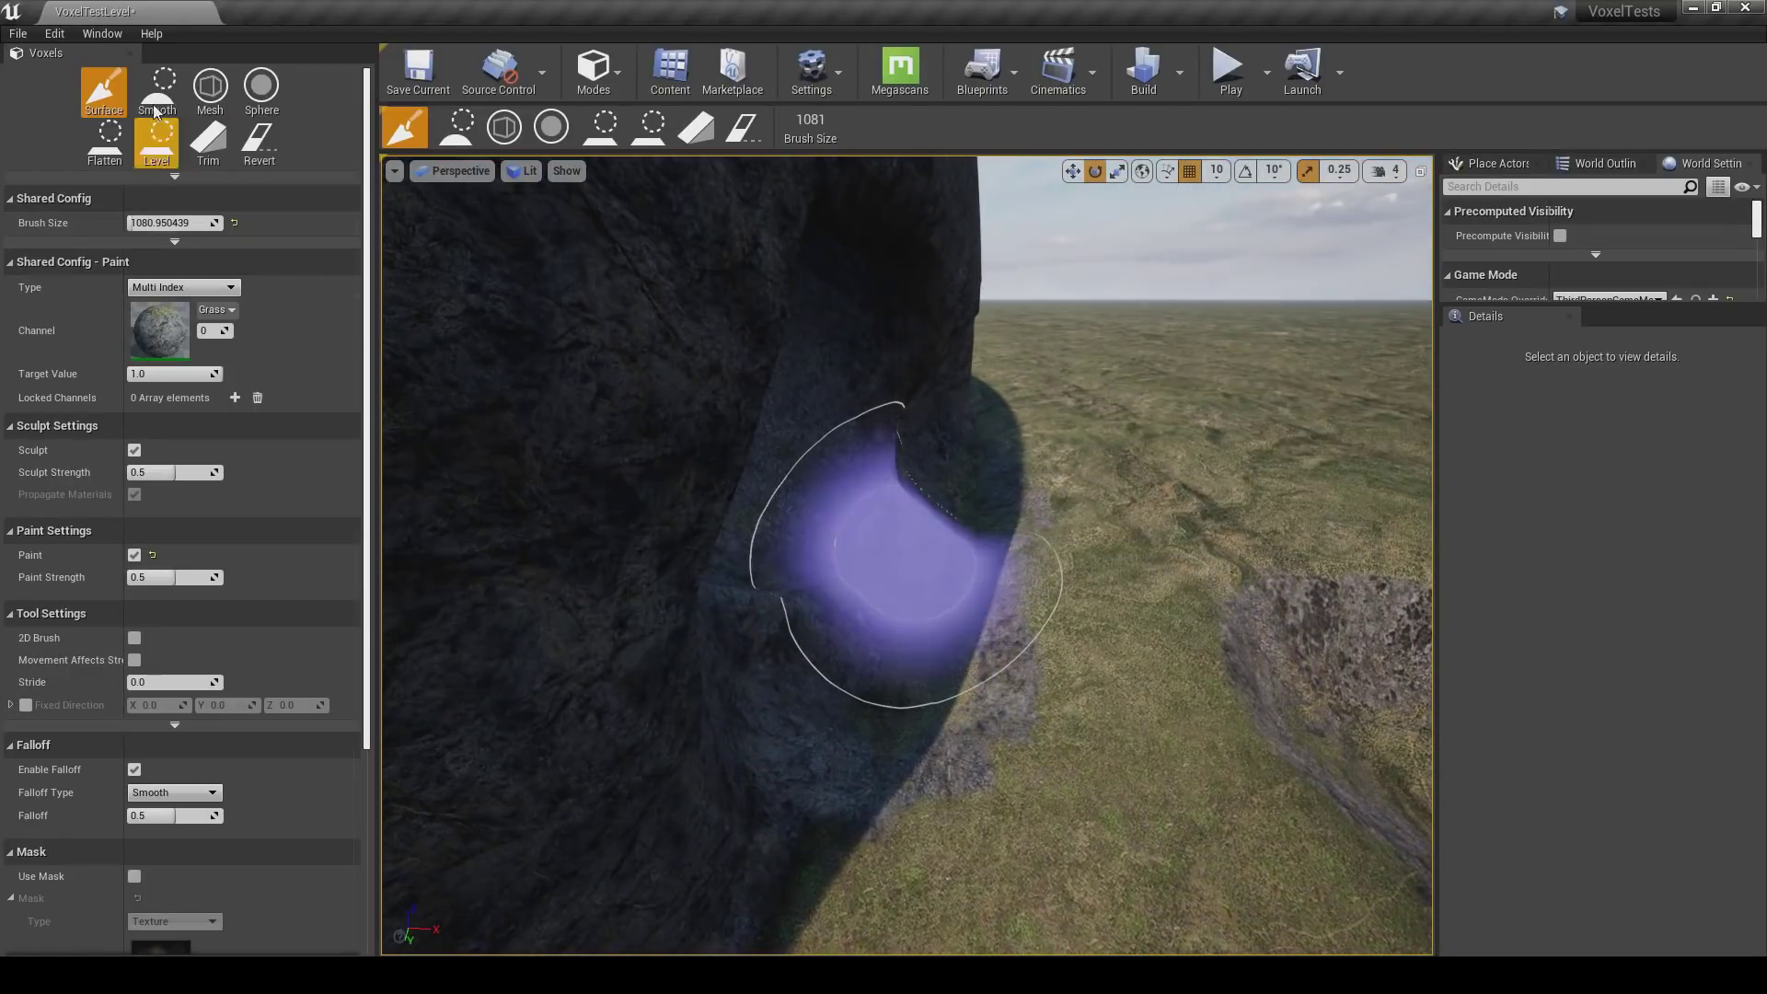
left_click(156, 92)
mouse_move(989, 533)
right_mouse_down()
mouse_move(1022, 593)
mouse_move(865, 456)
mouse_move(1072, 492)
mouse_move(1078, 460)
right_mouse_up()
mouse_move(1078, 460)
left_mouse_down()
mouse_move(1171, 504)
mouse_move(991, 512)
left_mouse_up()
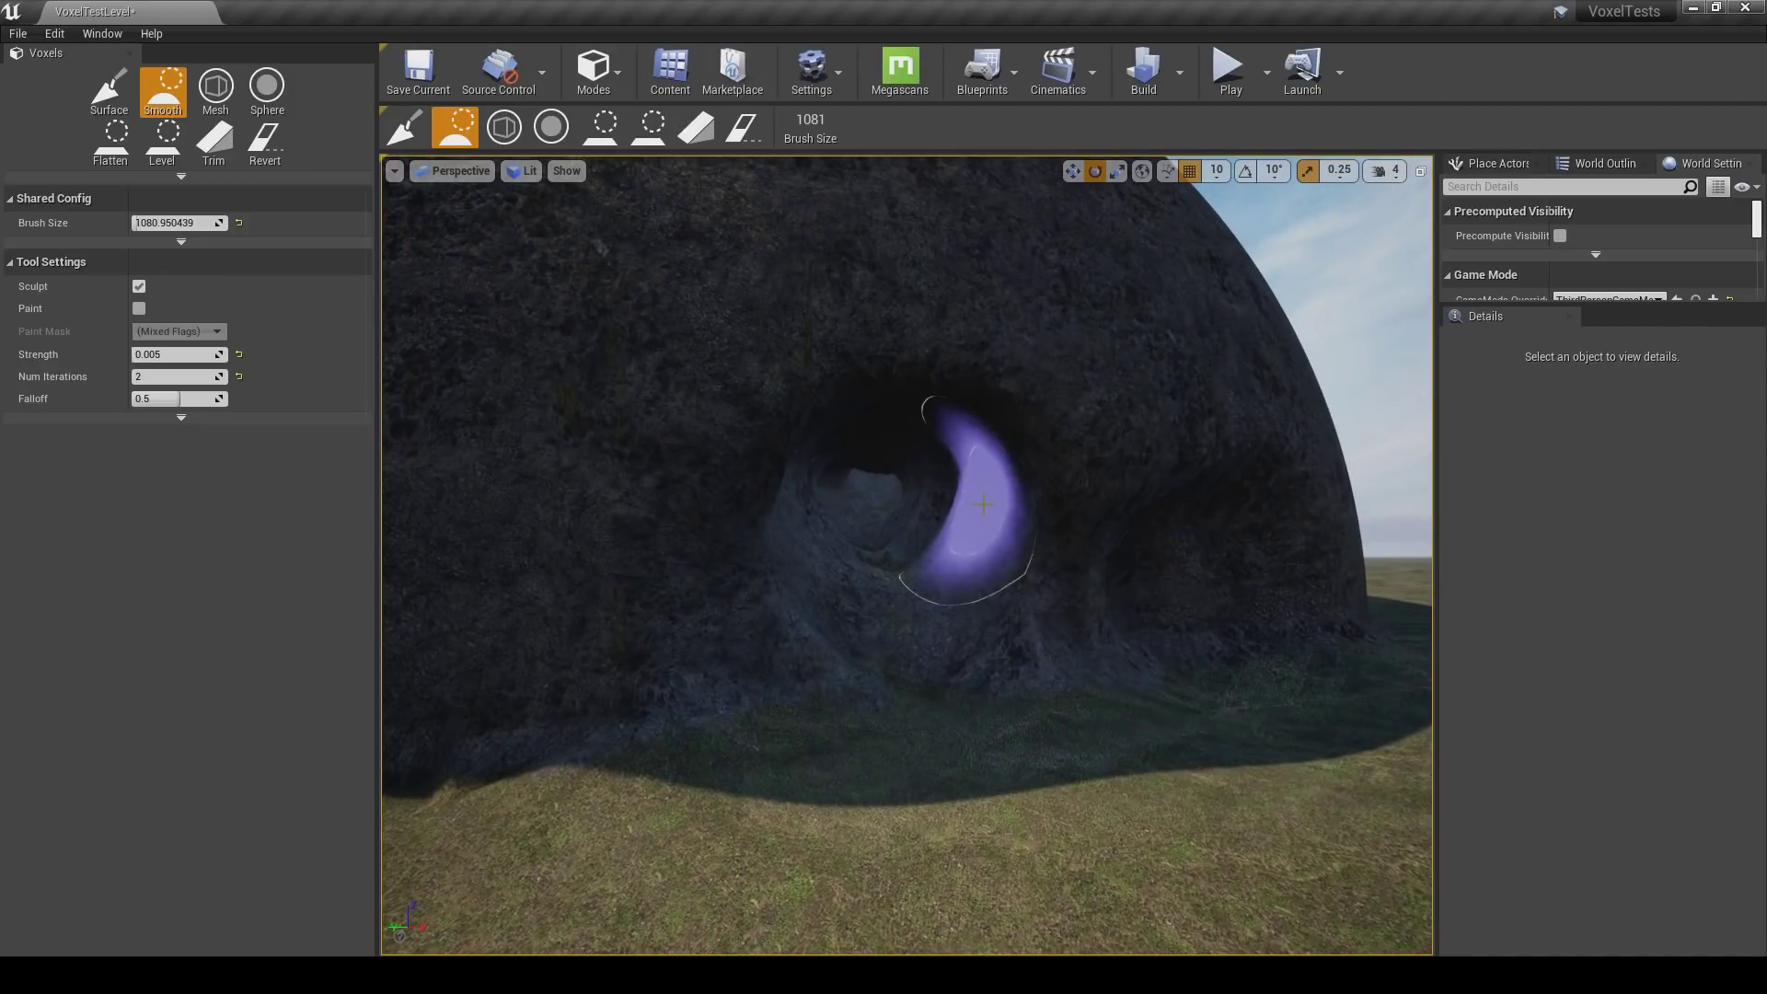
mouse_move(994, 476)
right_mouse_down()
mouse_move(947, 481)
mouse_move(907, 441)
mouse_move(967, 473)
mouse_move(1094, 463)
right_mouse_up()
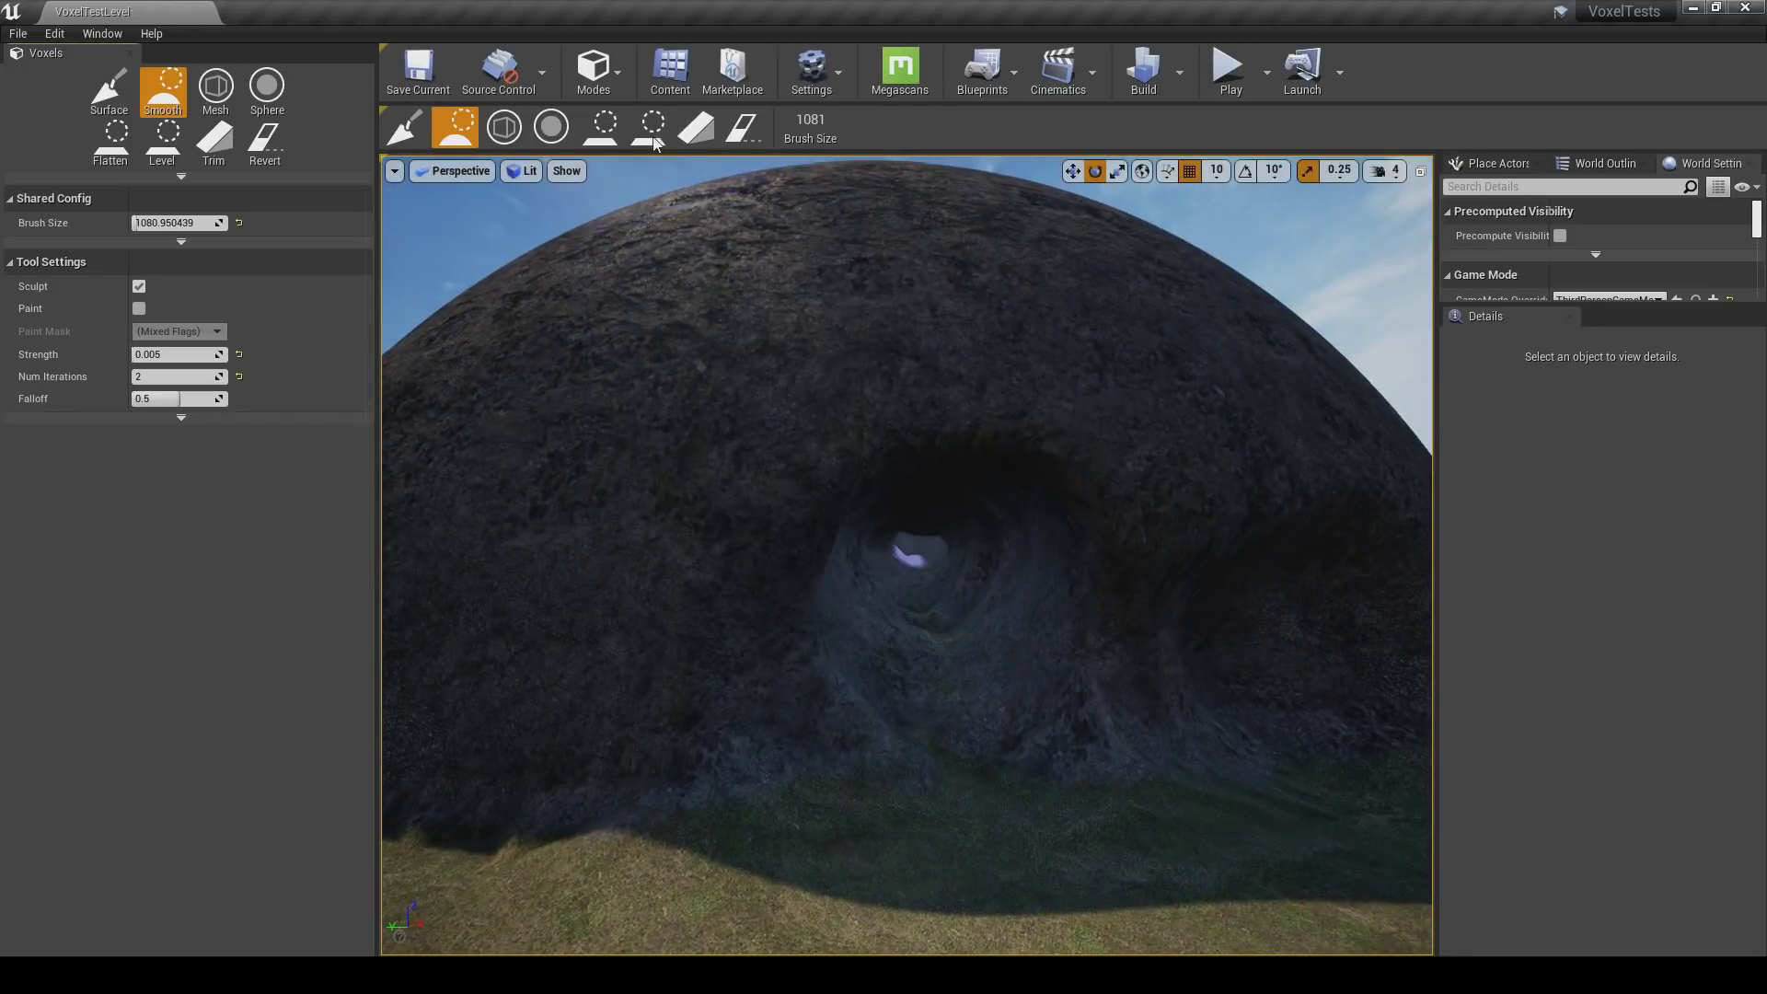
Change from Voxels mode to Select mode, and briefly playtest the level in front of the tunnel exit.
left_click(600, 70)
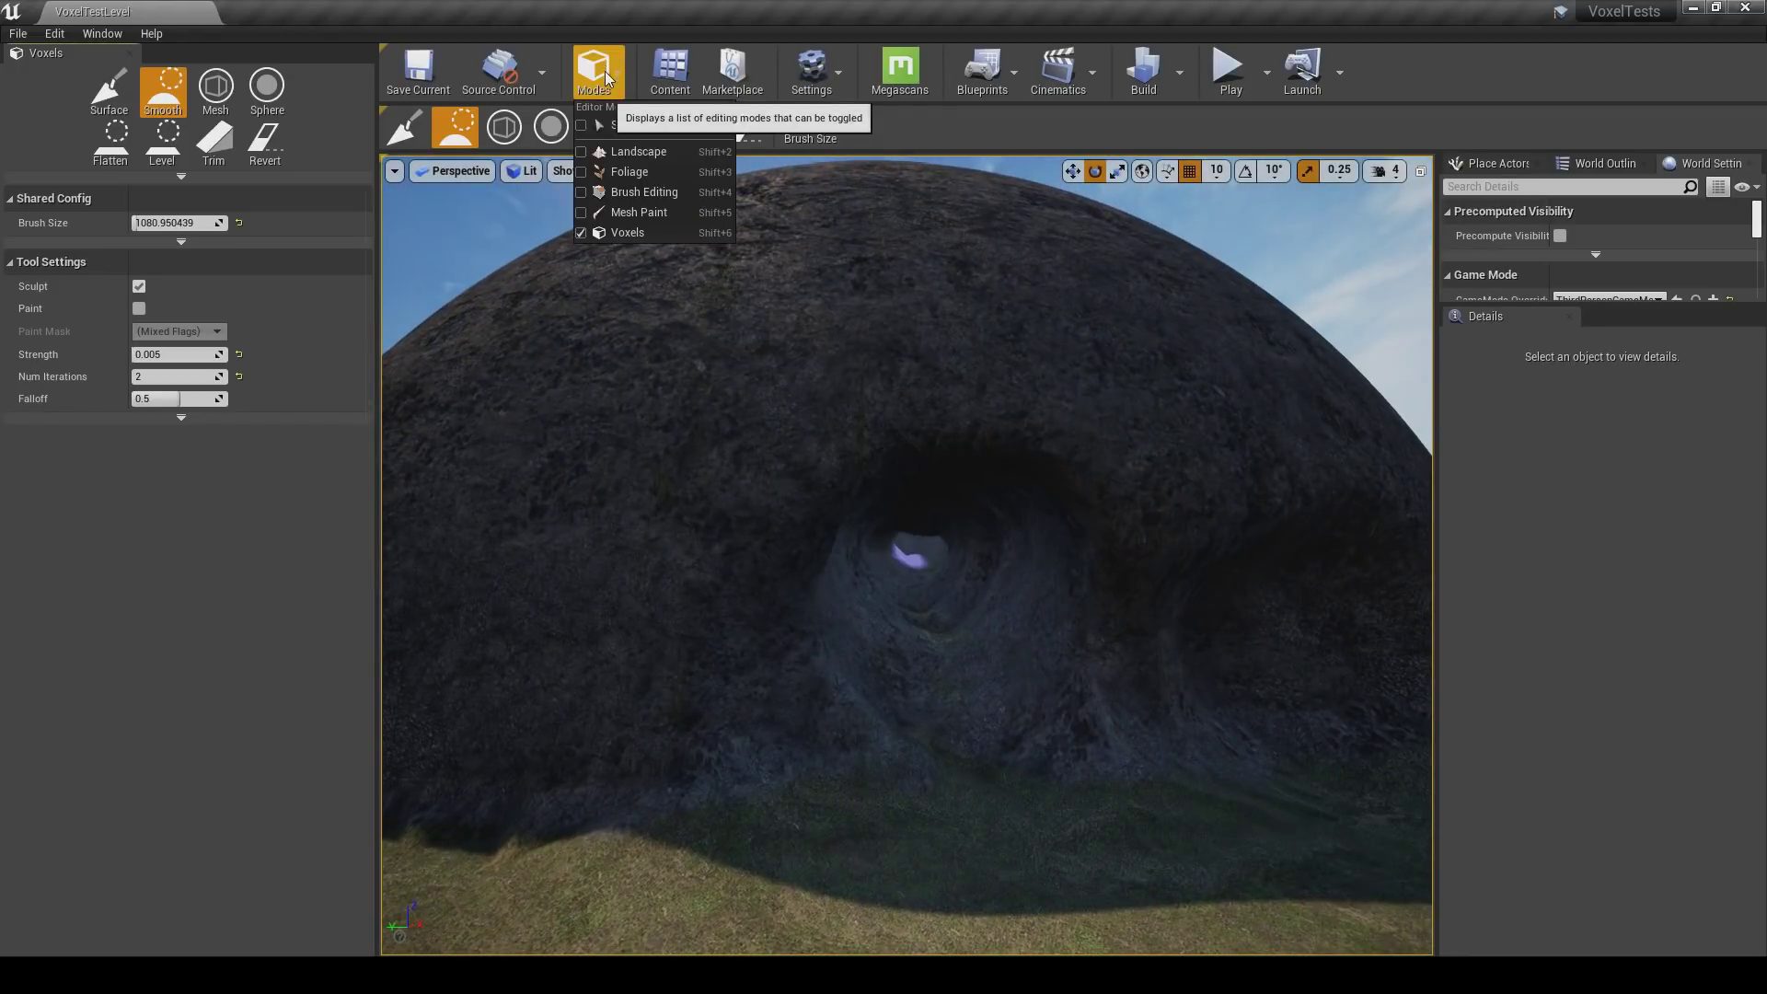
left_click(625, 125)
right_click_drag(761, 312, 769, 355)
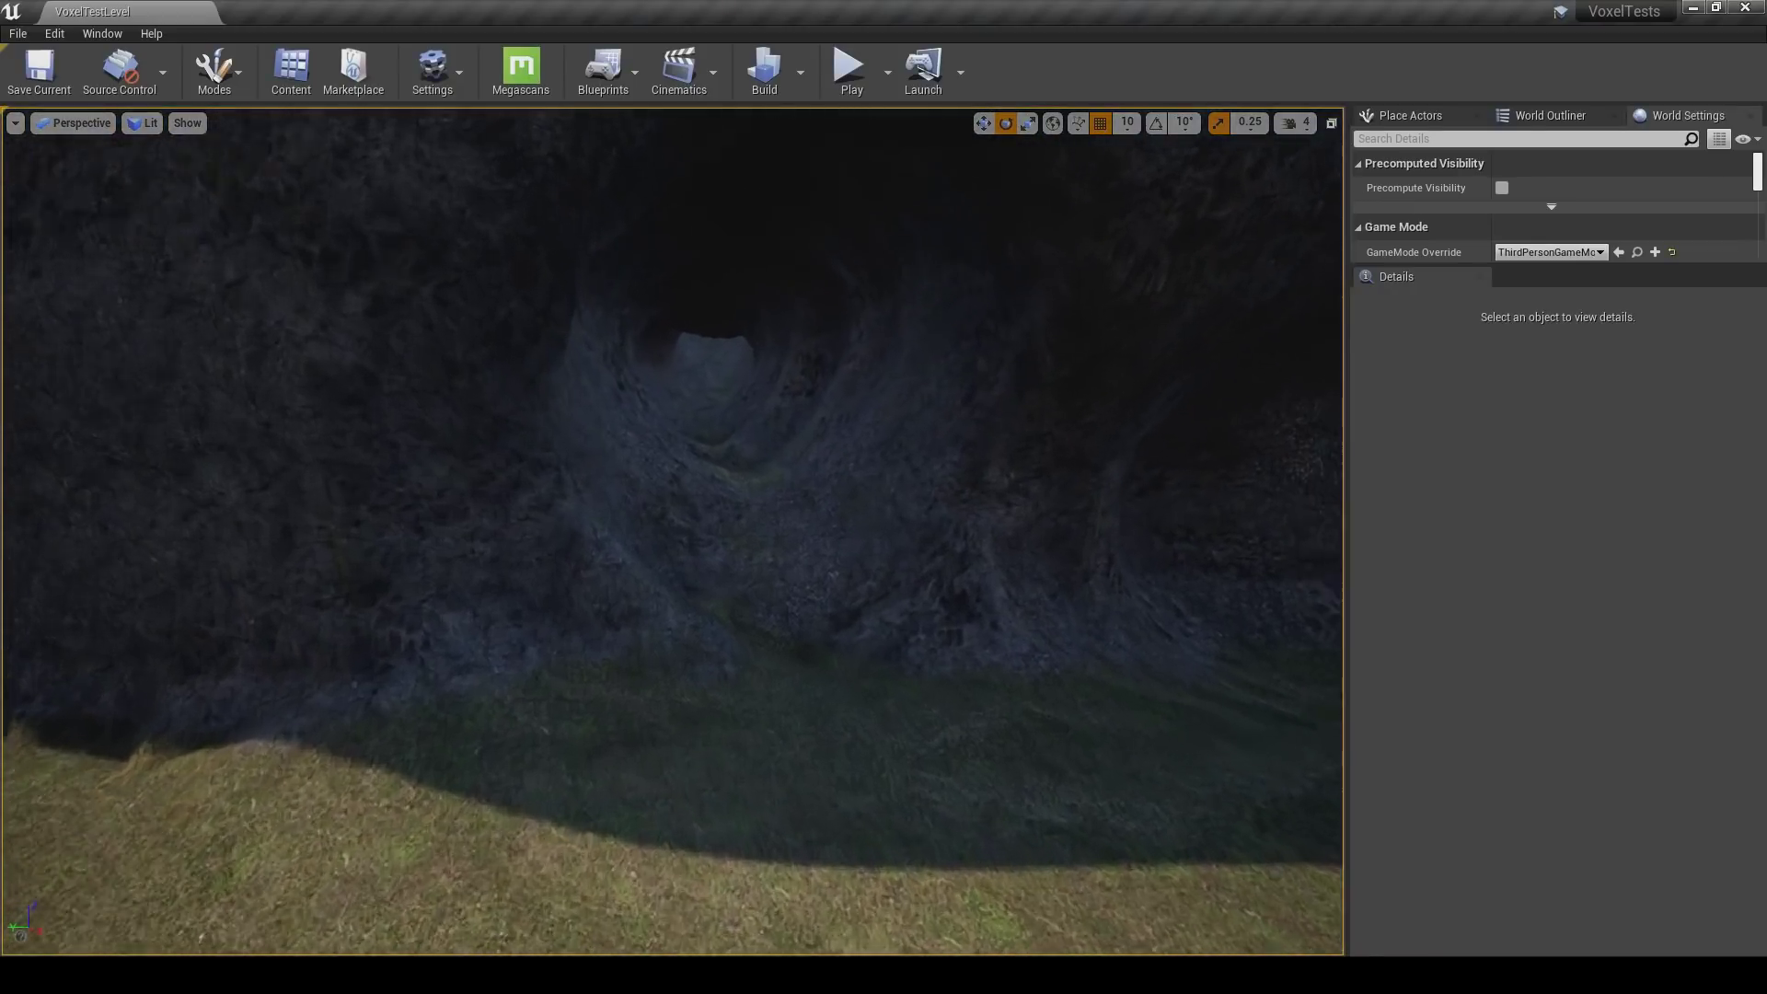
left_click(849, 68)
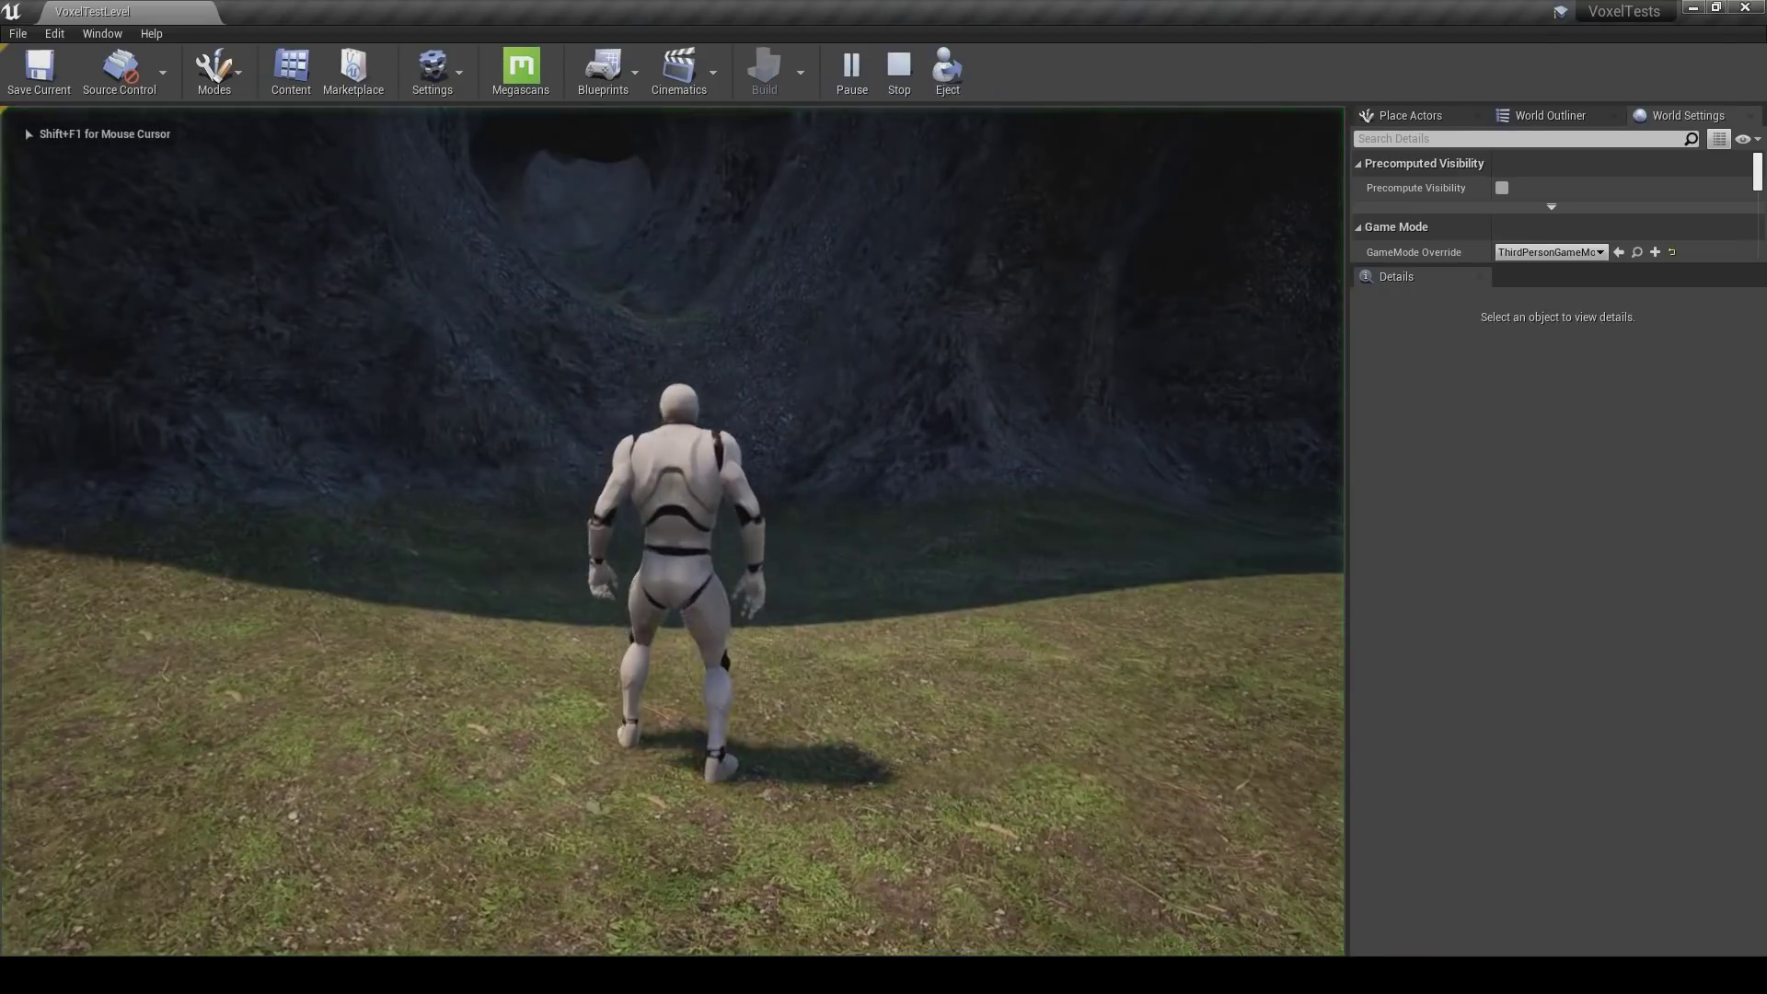
key("Escape")
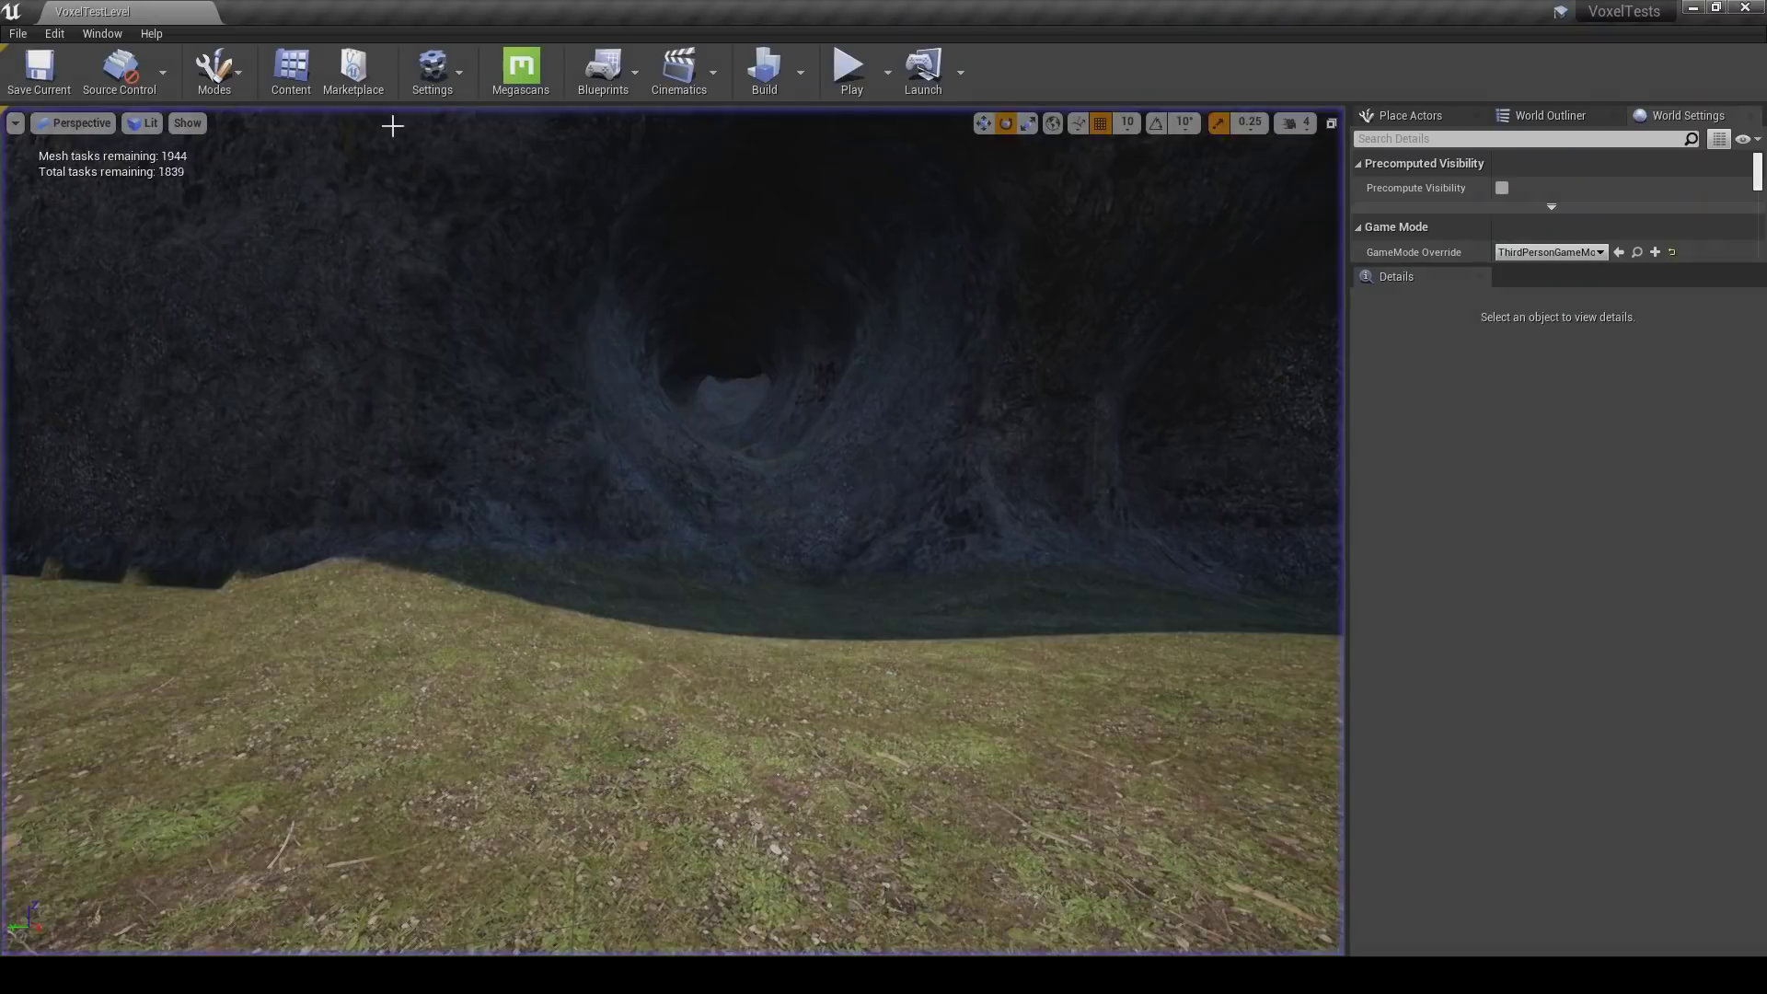
Try a playtest with Voxels mode active, stop it, and return to Select mode.
left_click(216, 73)
left_click(256, 231)
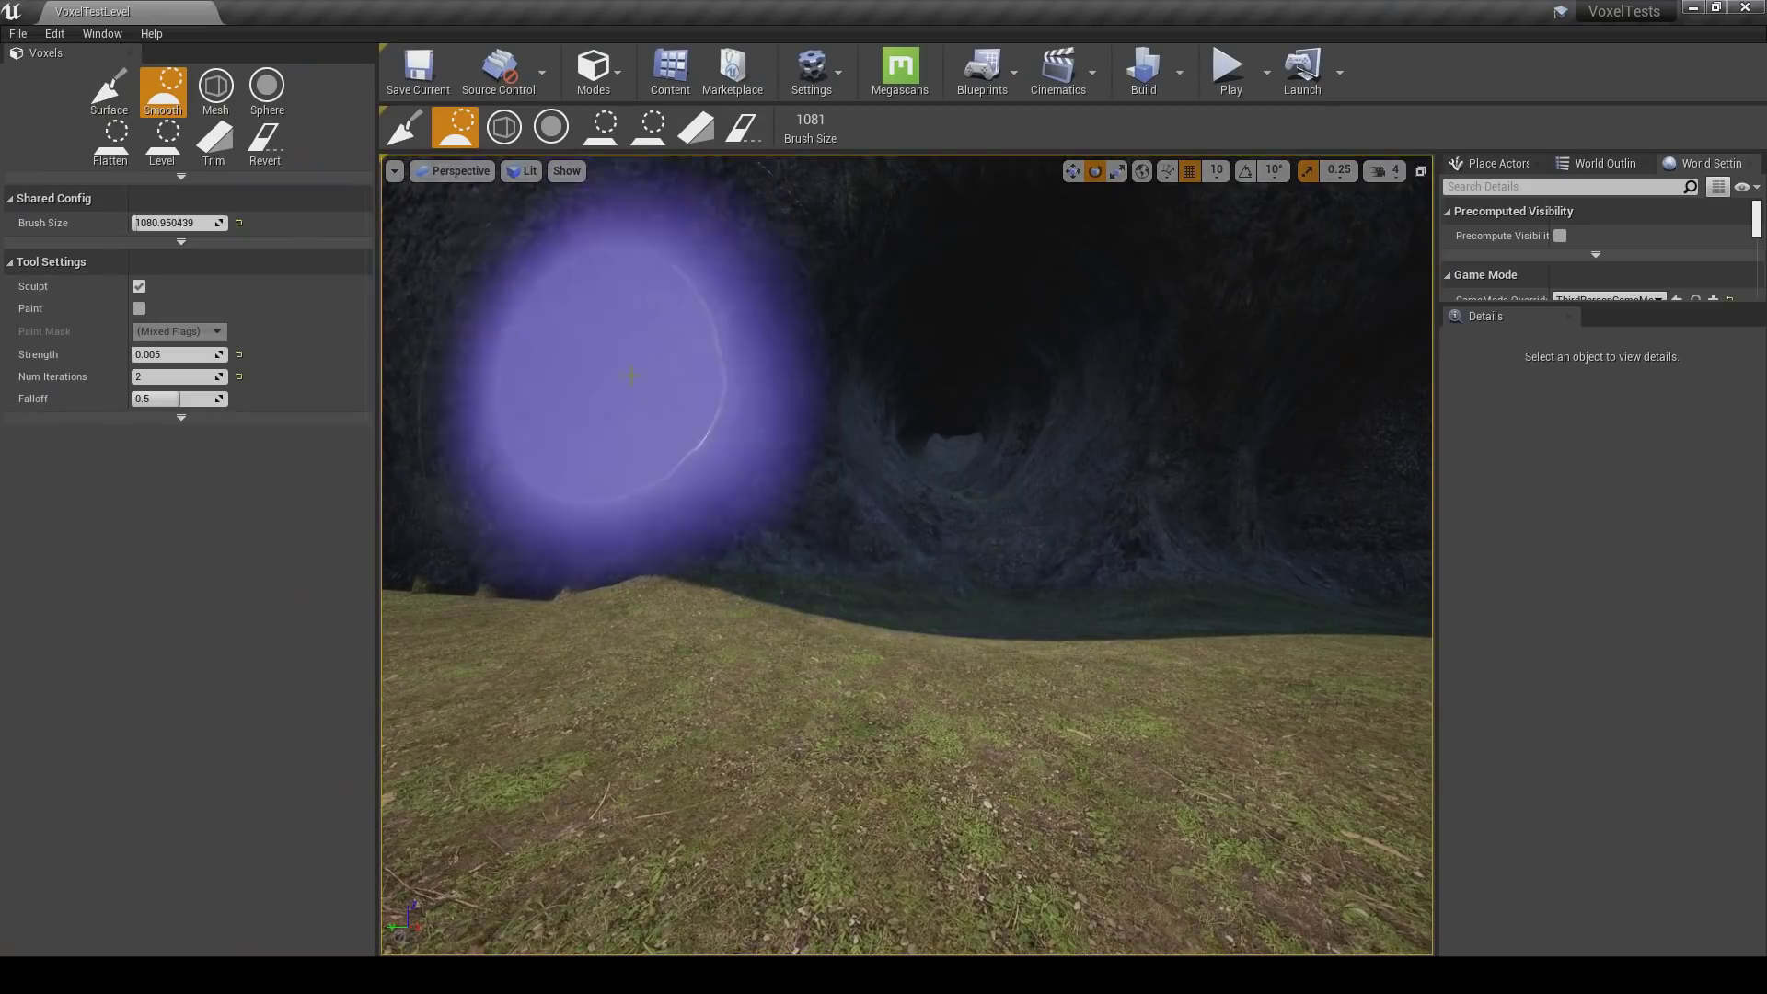
left_click(1229, 68)
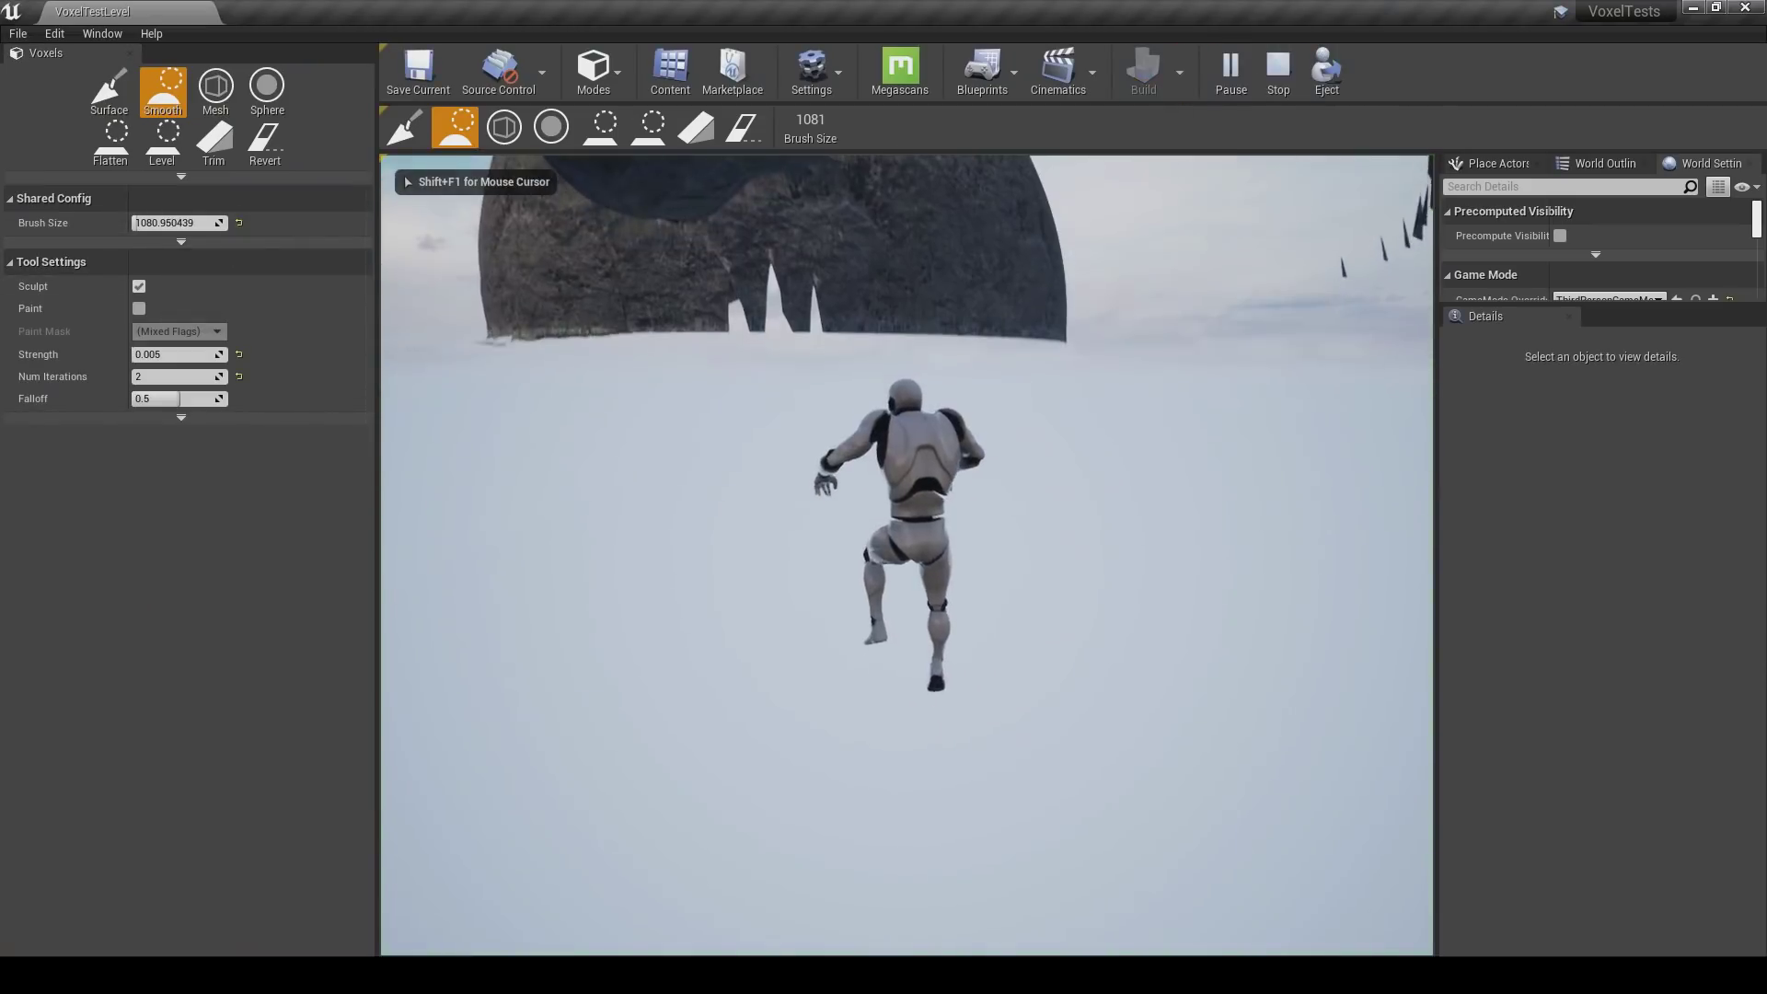
key("Escape")
key("w")
right_click_drag(1170, 434, 1169, 397)
left_click(614, 97)
left_click(620, 126)
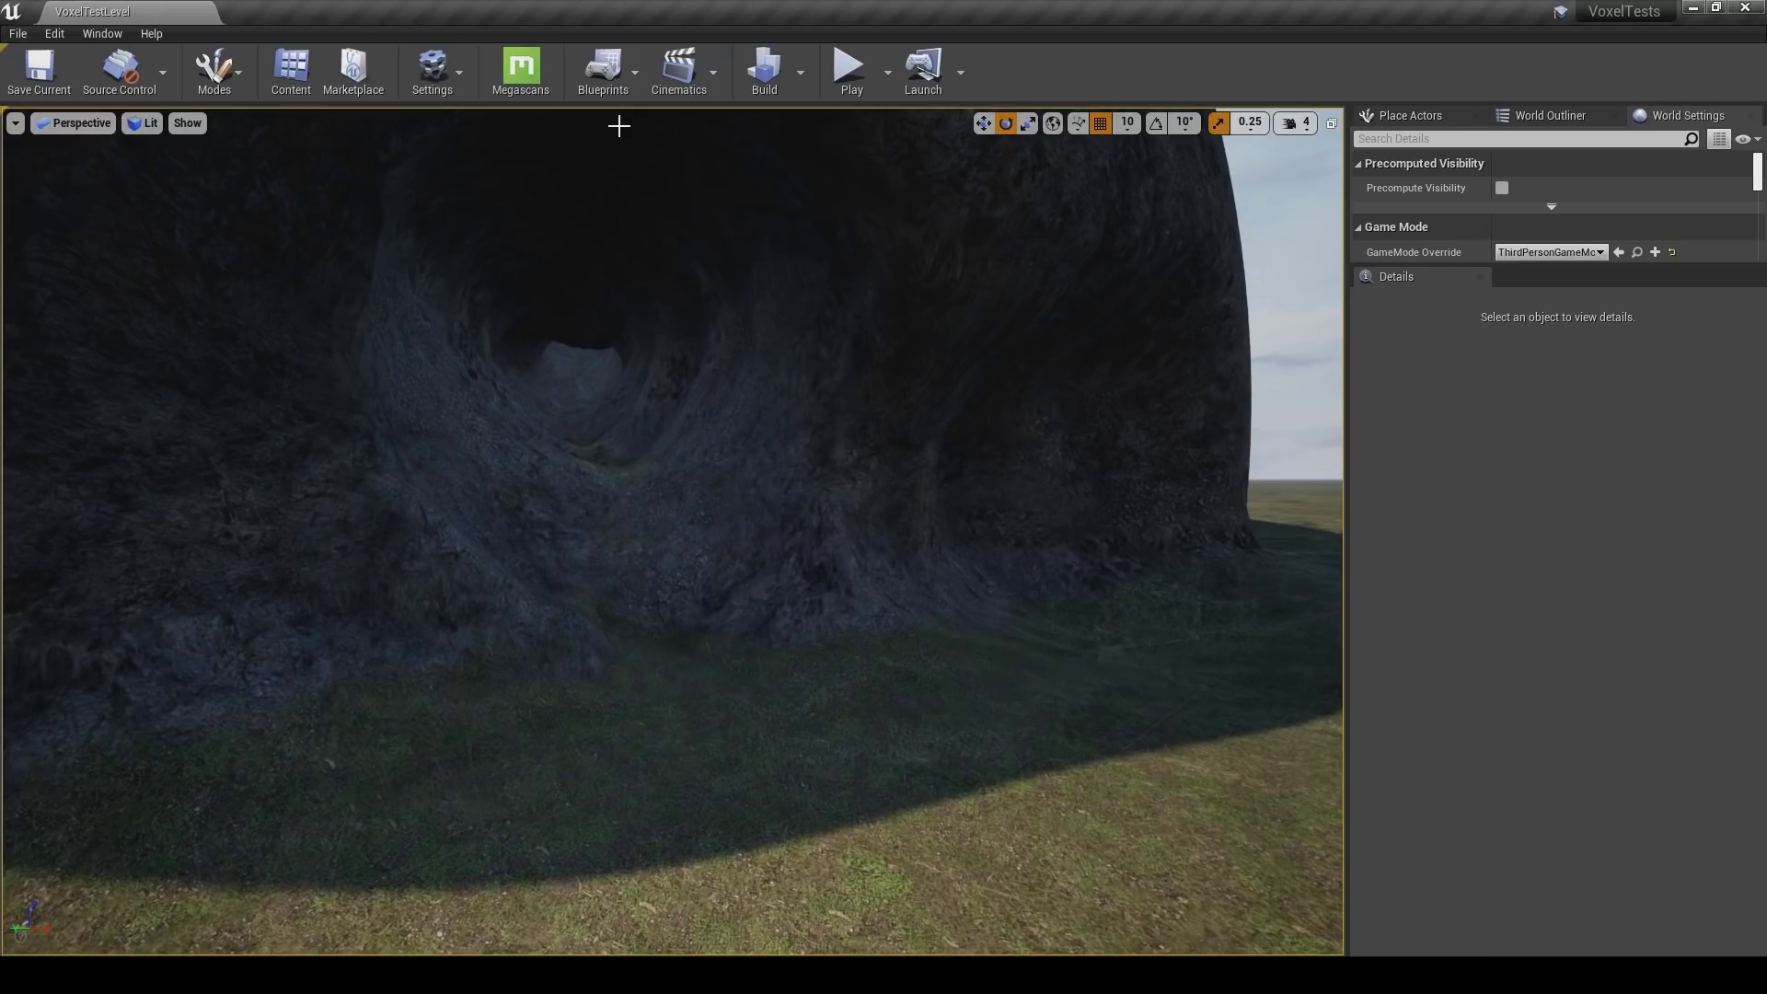
Playtest the level by running the character through the tunnel and out to the next dome's opening, and end the session.
left_click(843, 85)
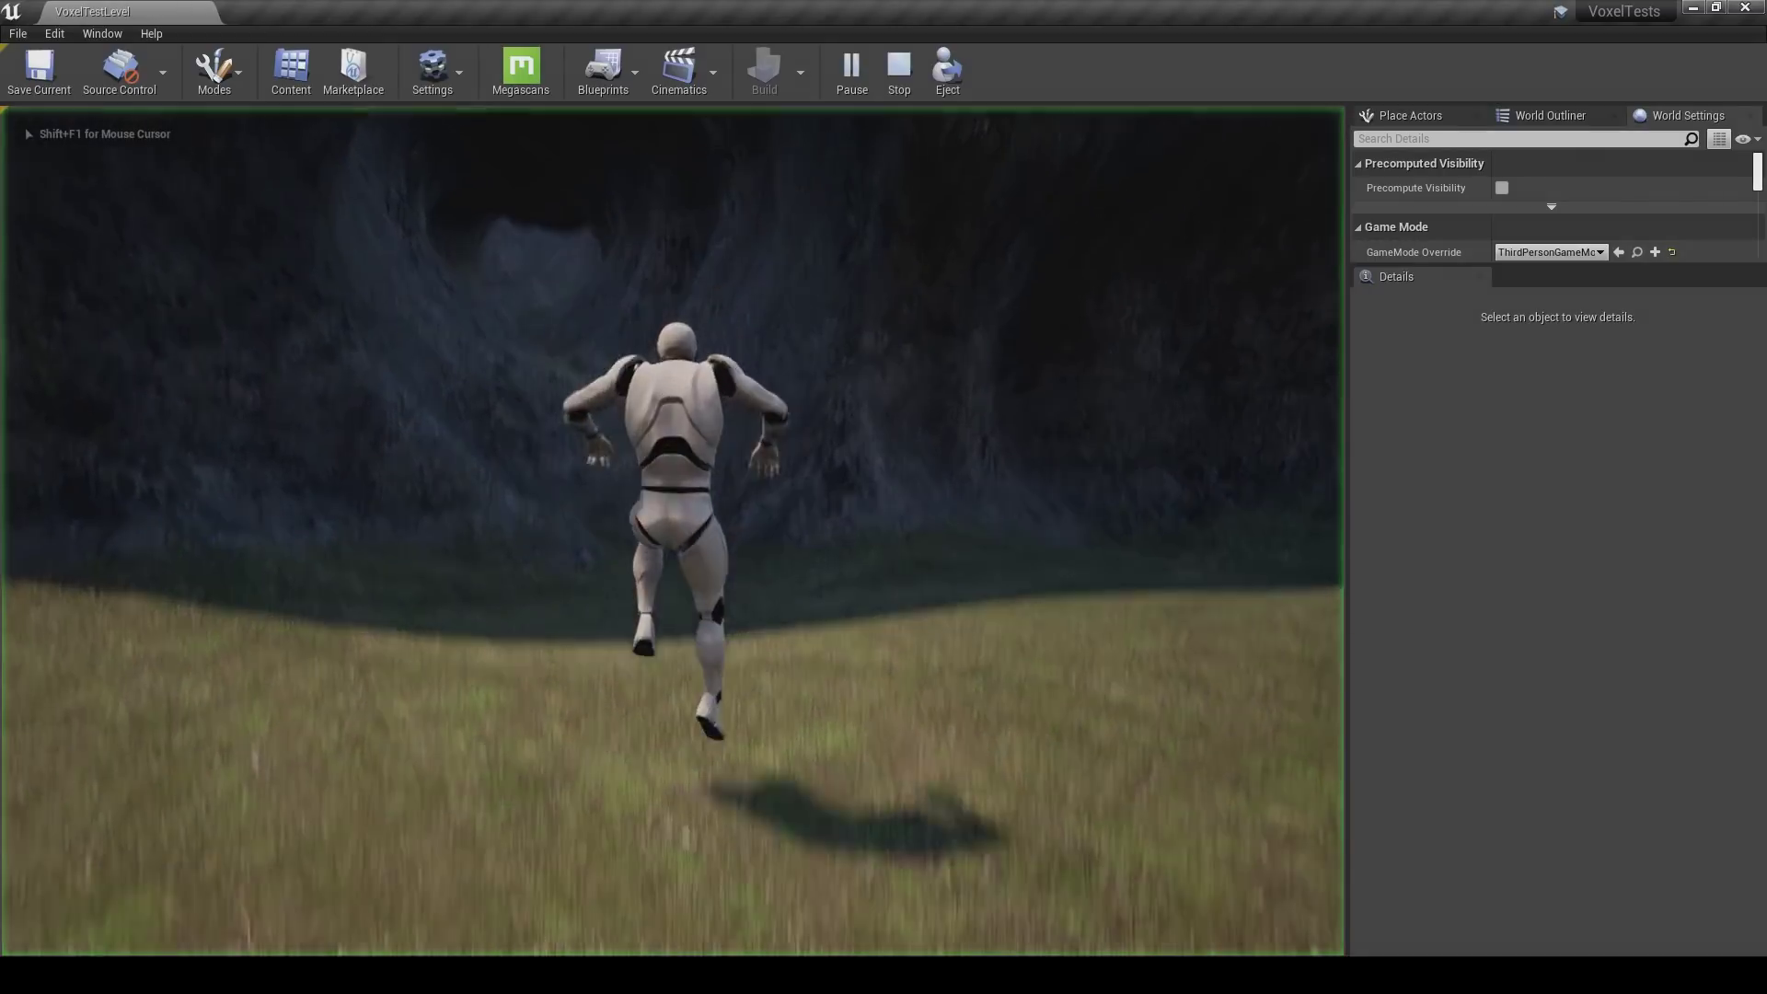
key("w")
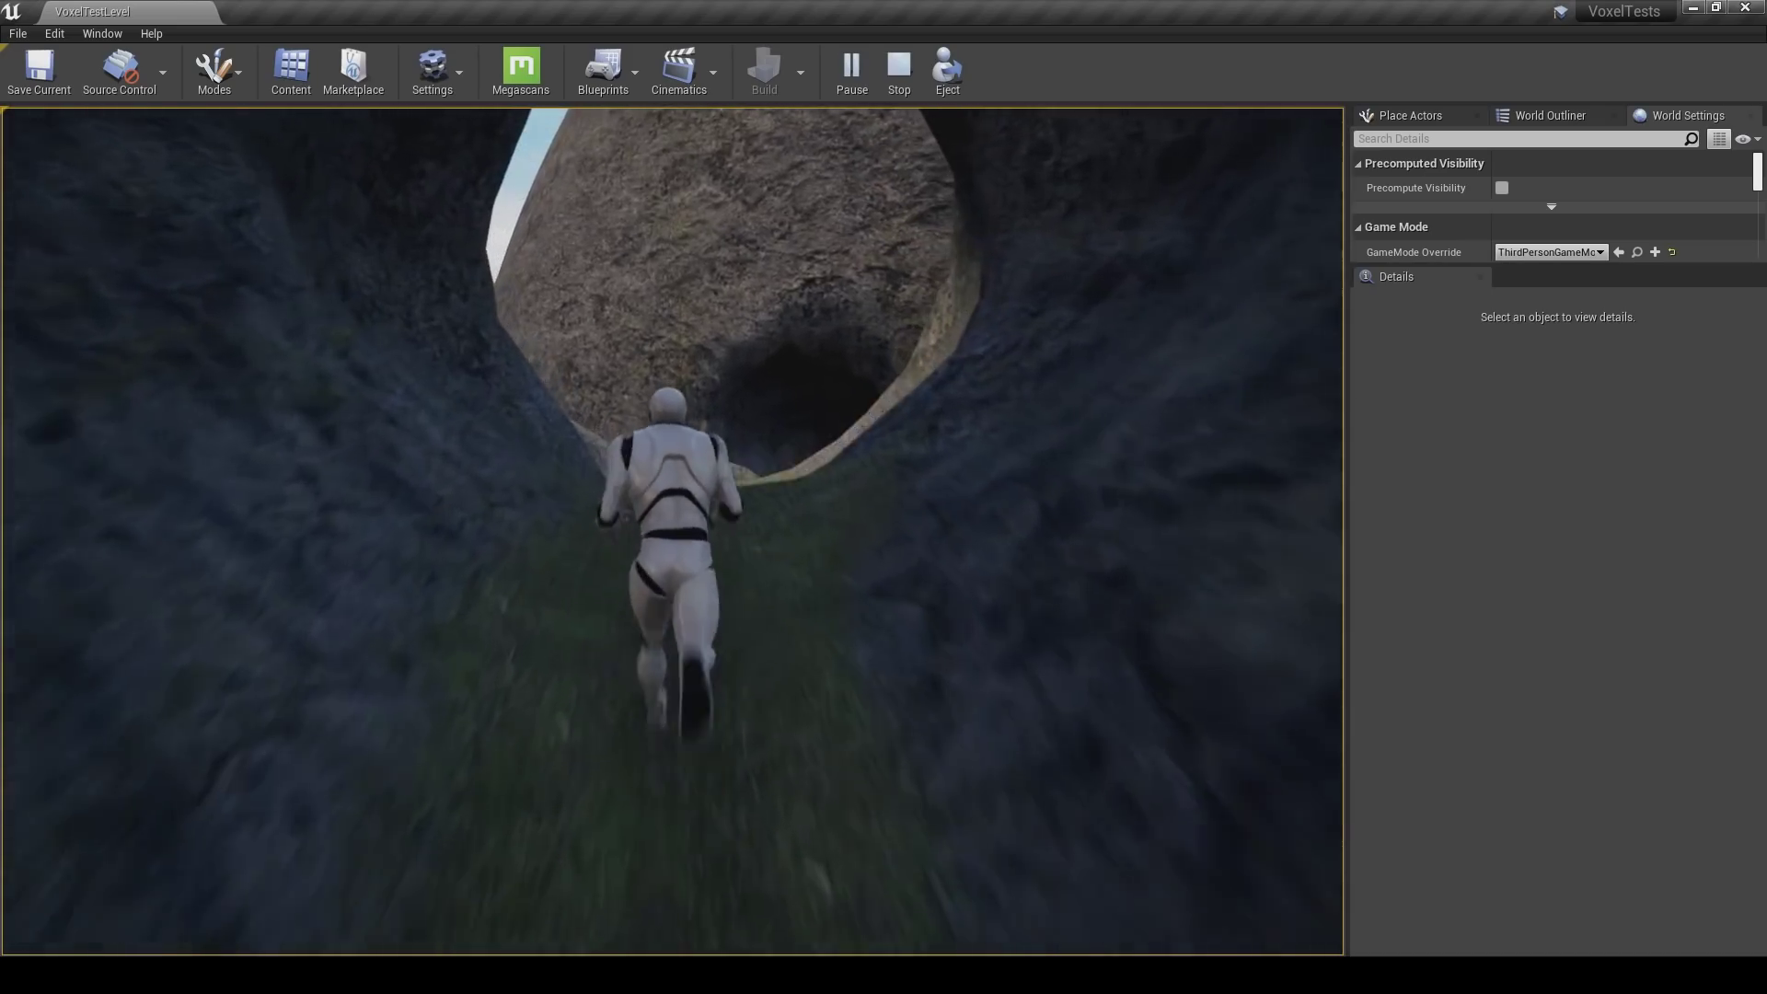
key("w")
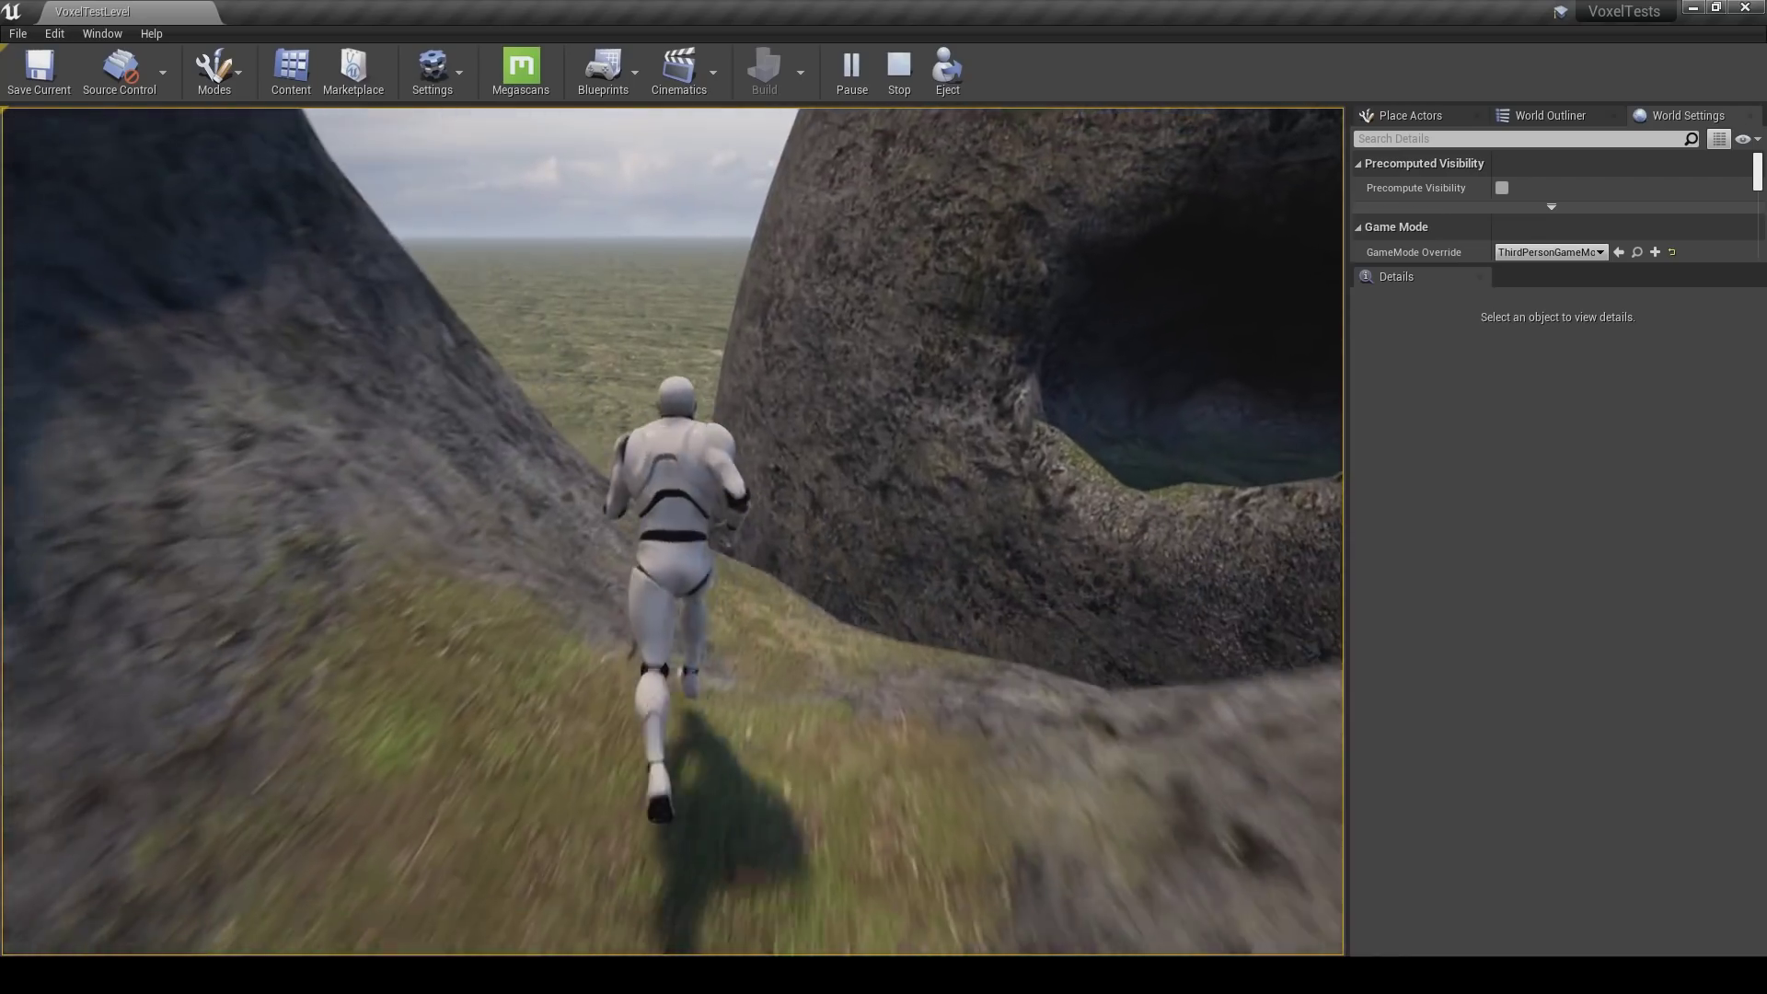
key("w")
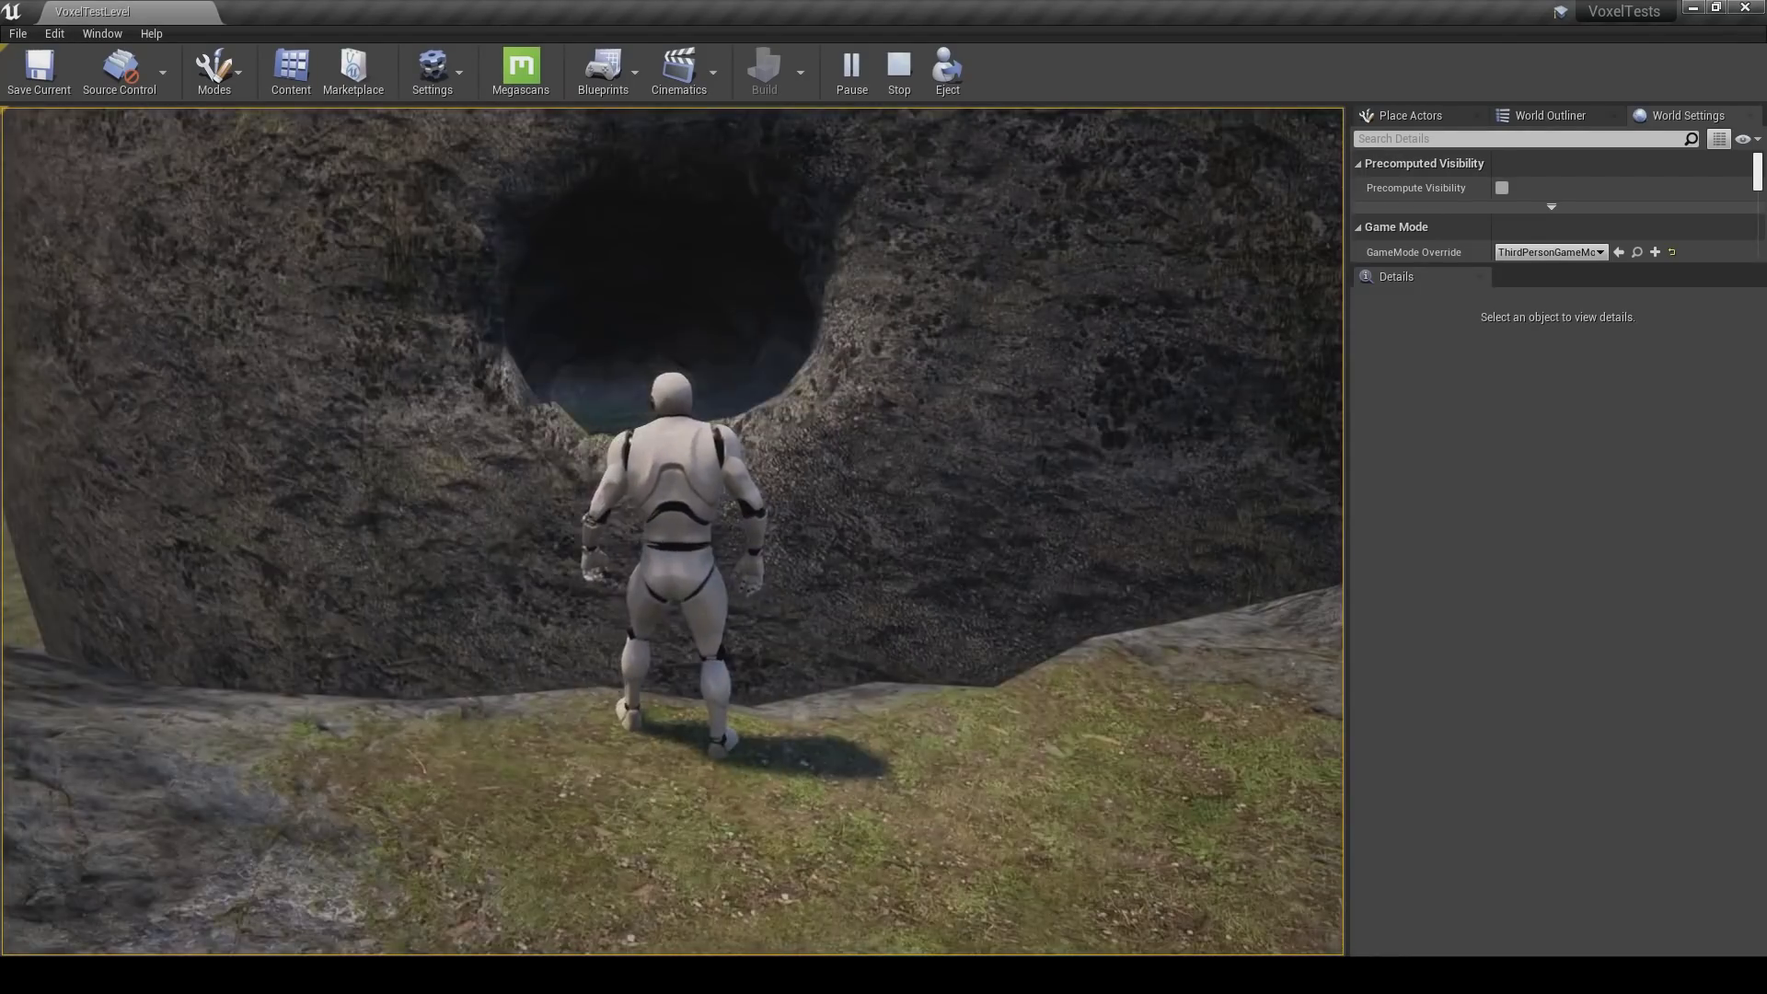
key("Escape")
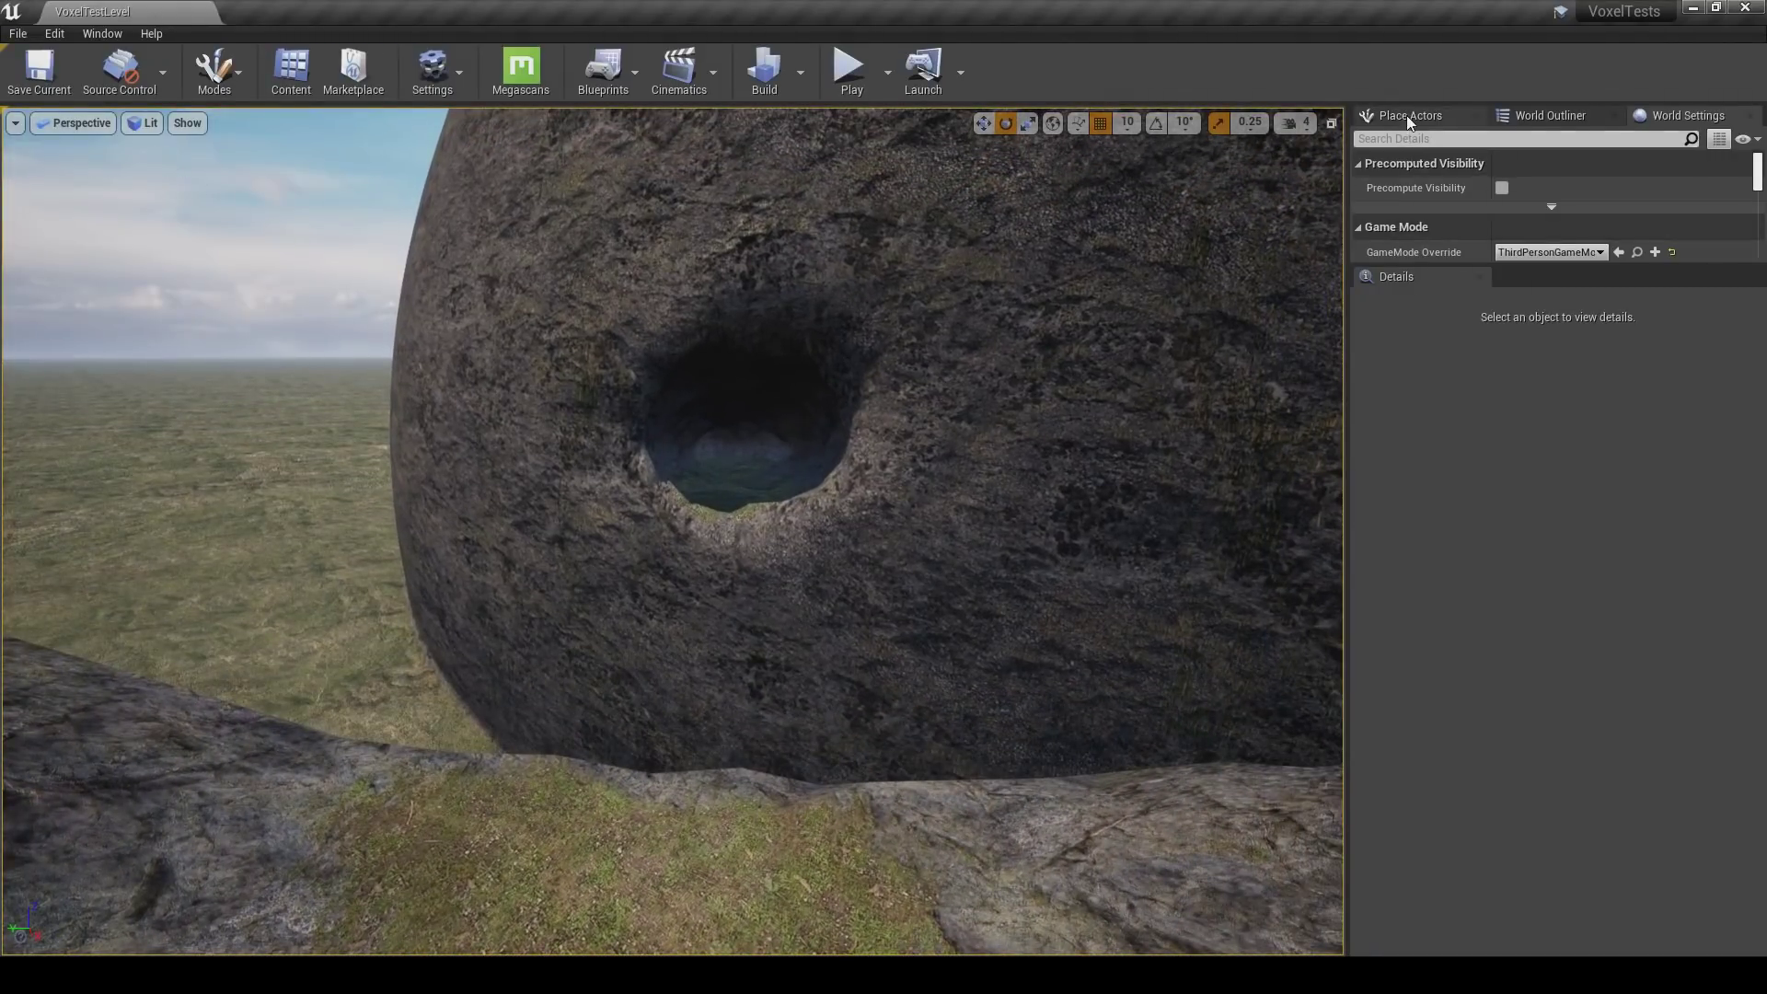
Place a Cube actor in the gap between the two domes and start enlarging it toward the opposite tunnel opening.
left_click(1406, 114)
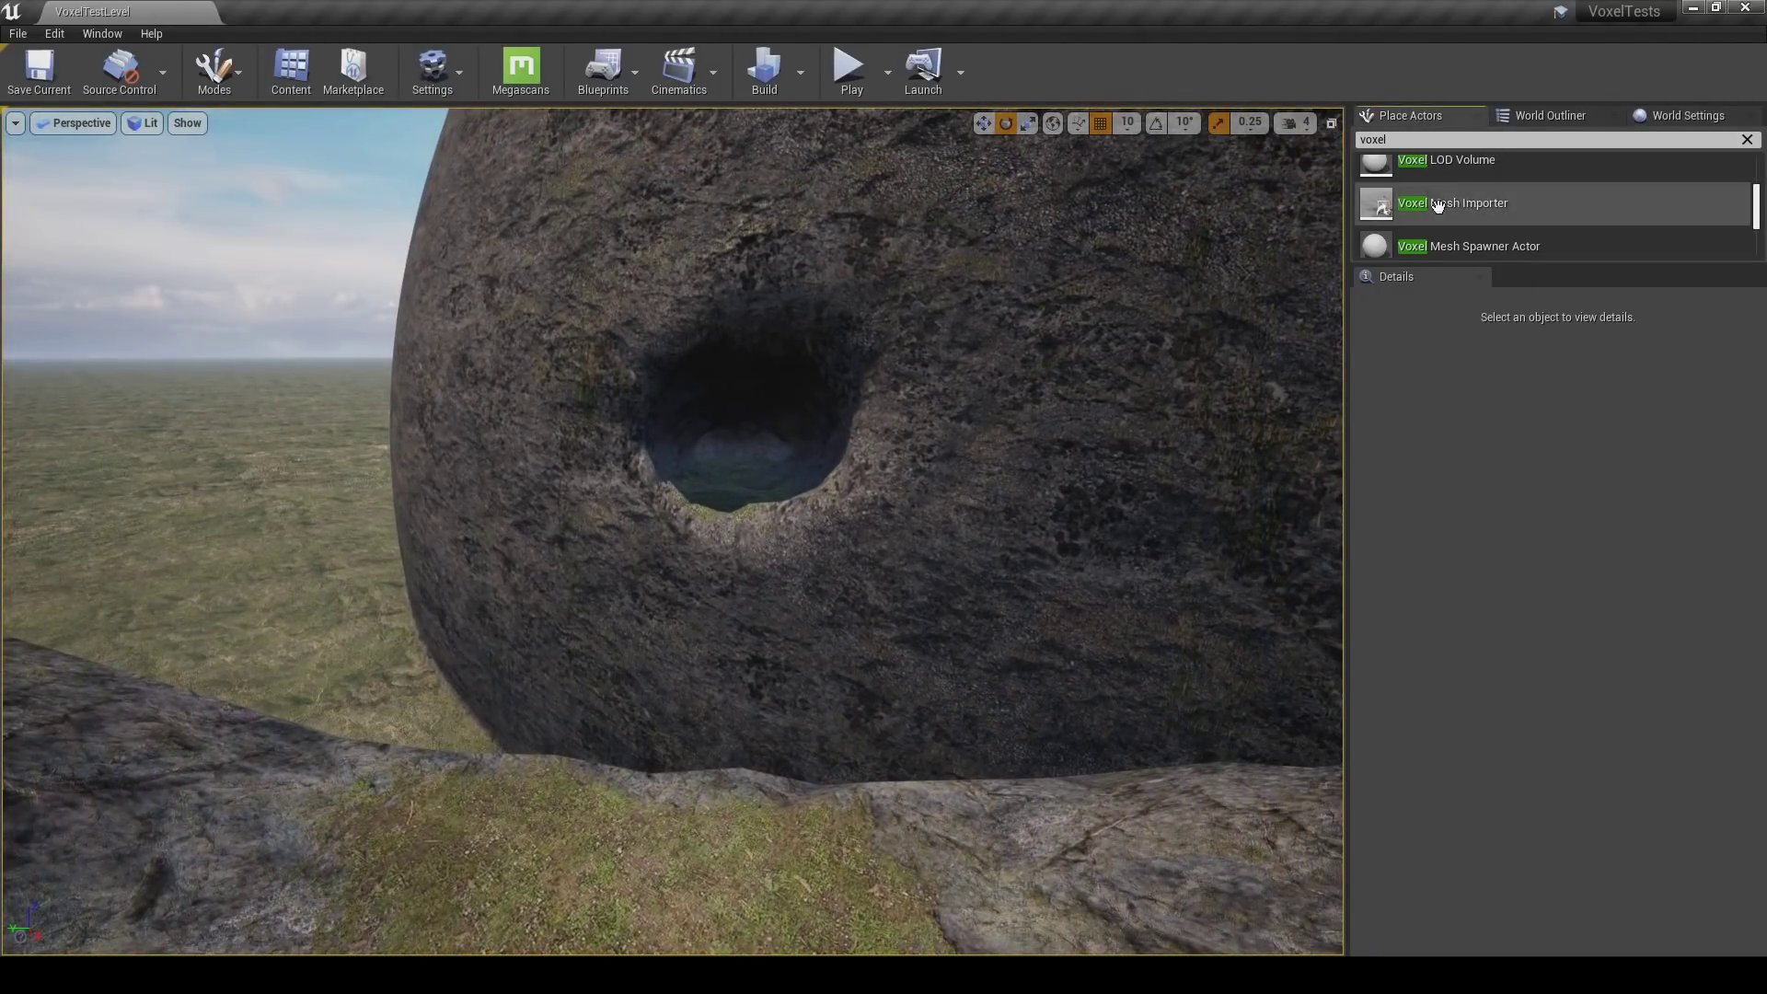
type("cube")
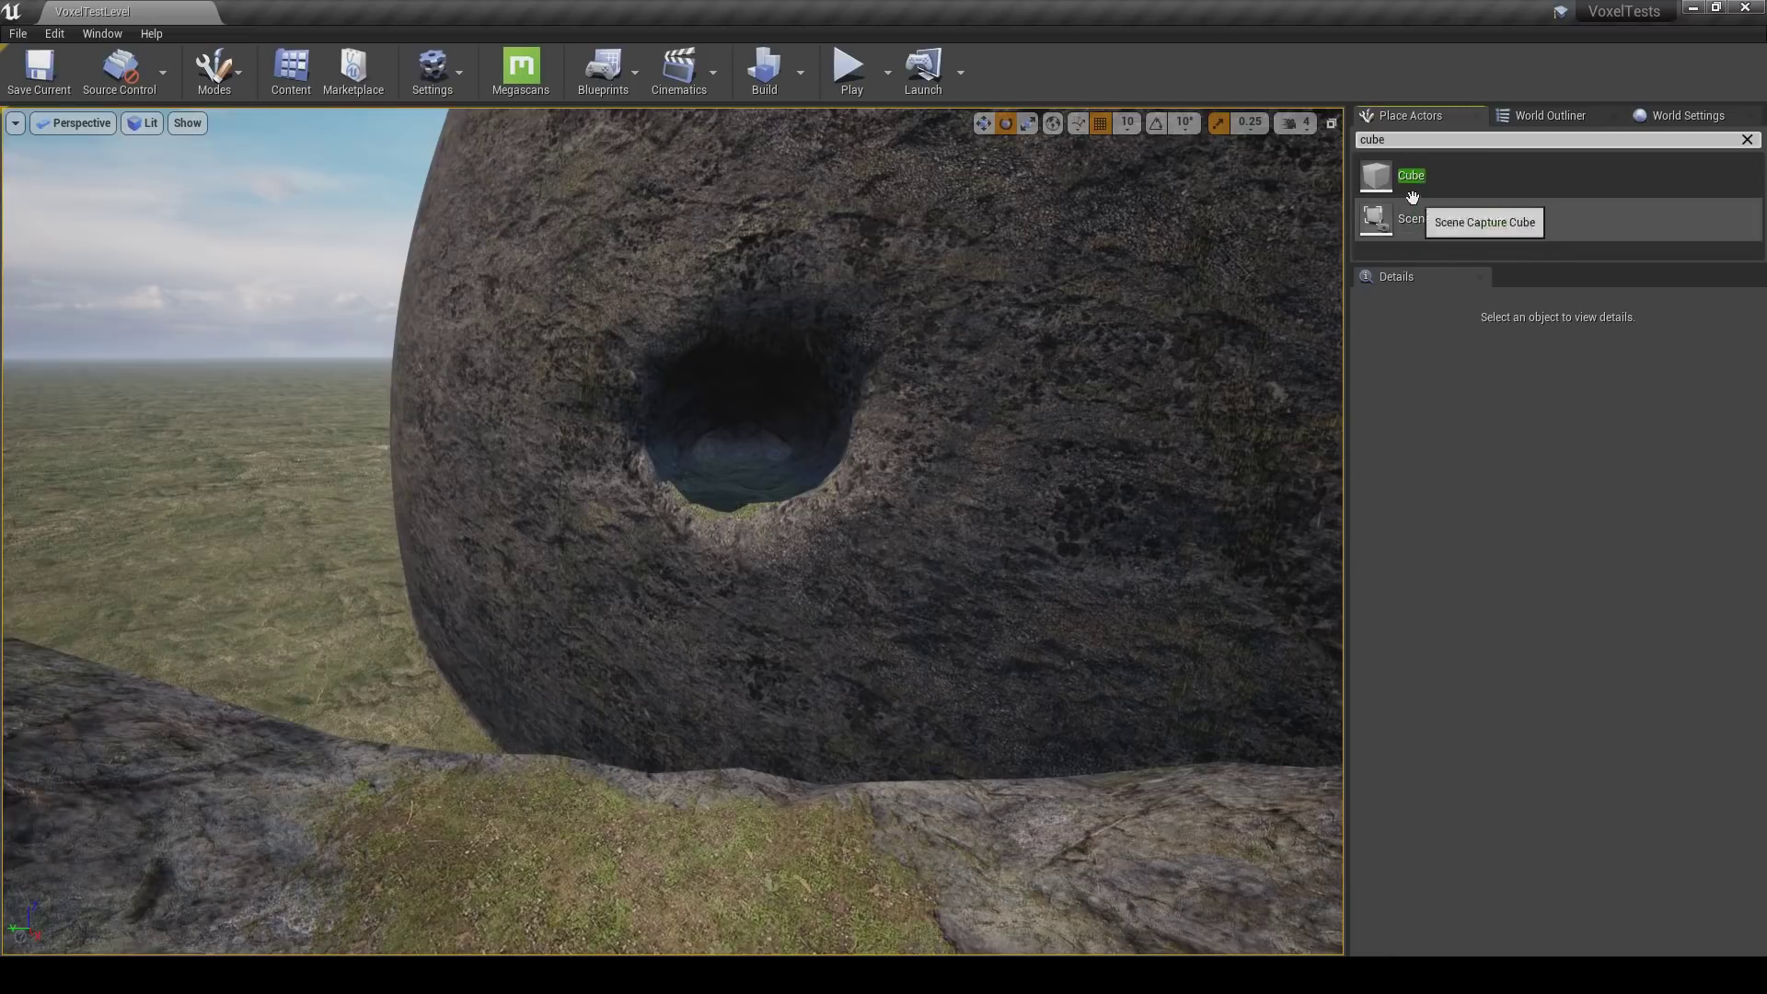
left_click_drag(1377, 174, 655, 782)
key("r")
left_click_drag(571, 886, 571, 925)
left_click_drag(564, 841, 672, 612)
right_click_drag(672, 612, 878, 531)
Stretch and flatten the cube into a wide bridge slab scaled 15.75 × 7.5 × 0.75.
key("r")
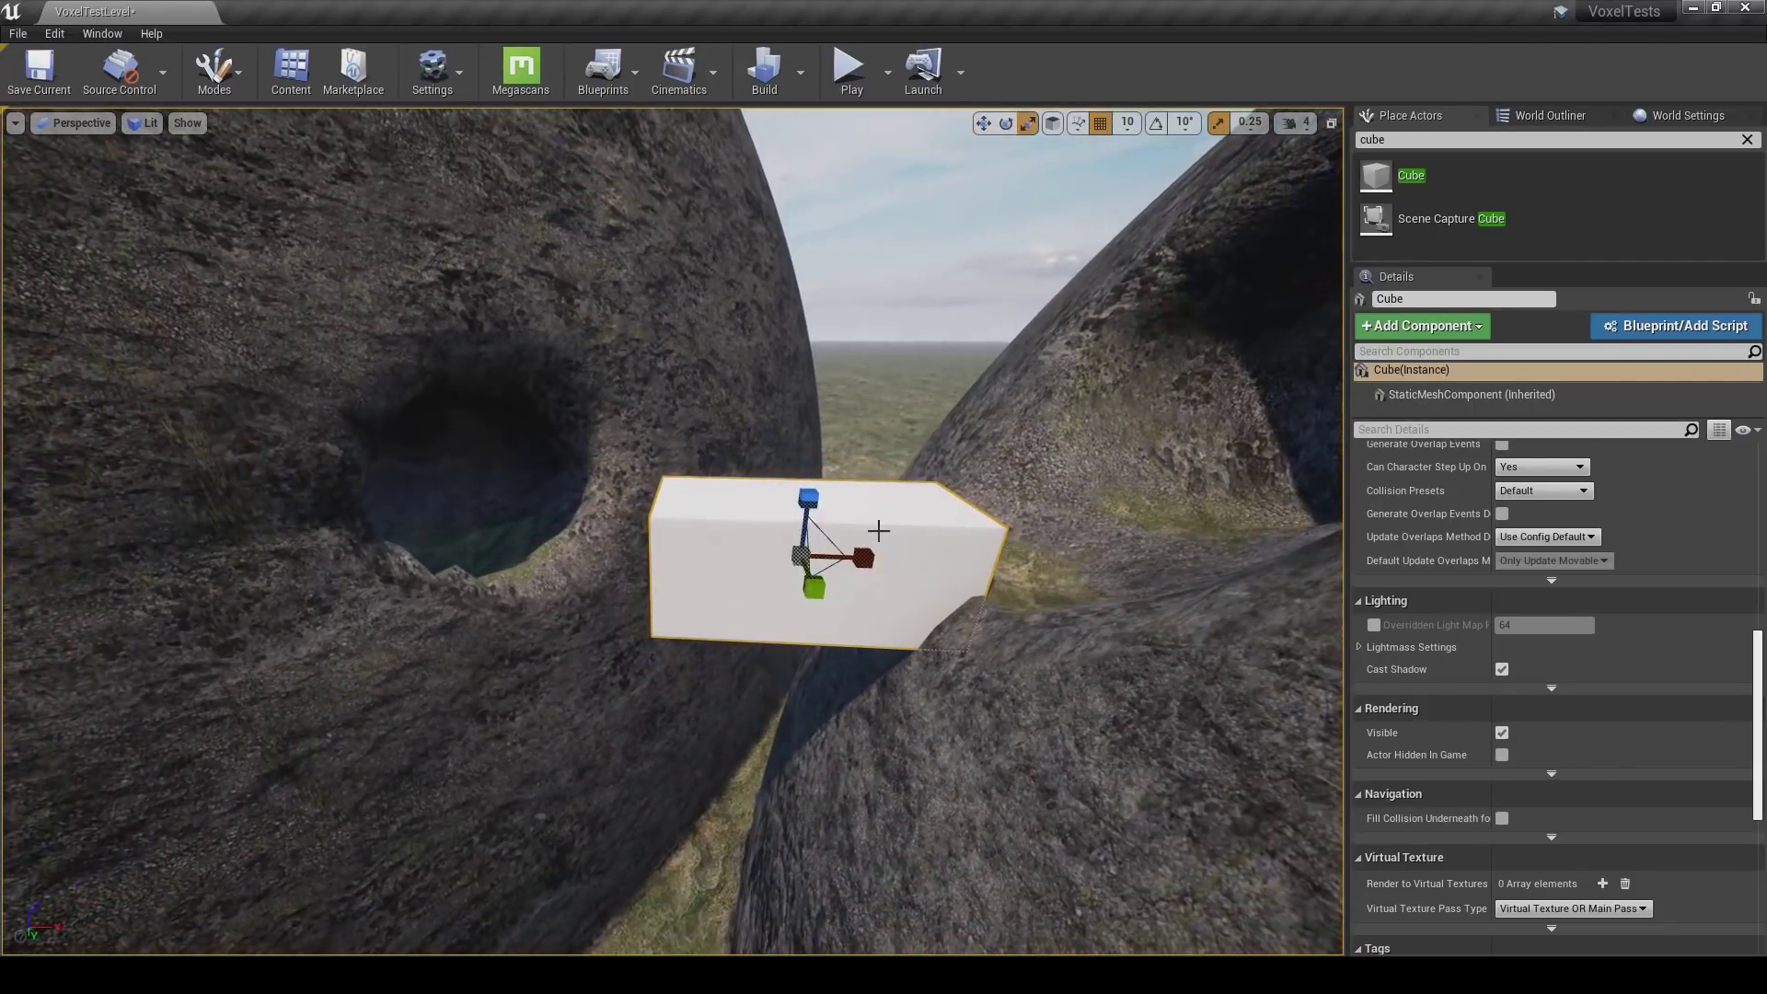
left_click_drag(799, 556, 831, 557)
key("e")
key("r")
left_click_drag(811, 497, 823, 581)
Rotate and move the slab so it spans the gap between the domes, using local transform space.
key("e")
left_click_drag(762, 480, 740, 494)
key("w")
left_click_drag(835, 556, 731, 514)
left_click(1053, 125)
right_click_drag(764, 467, 764, 477)
key("e")
left_click_drag(659, 444, 741, 523)
Fine-tune the bridge slab's rotation so its far end lines up with the tunnel opening.
key("w")
key("r")
key("e")
key("w")
key("Escape")
key("d")
right_click_drag(705, 586, 423, 563)
left_click(704, 587)
key("f")
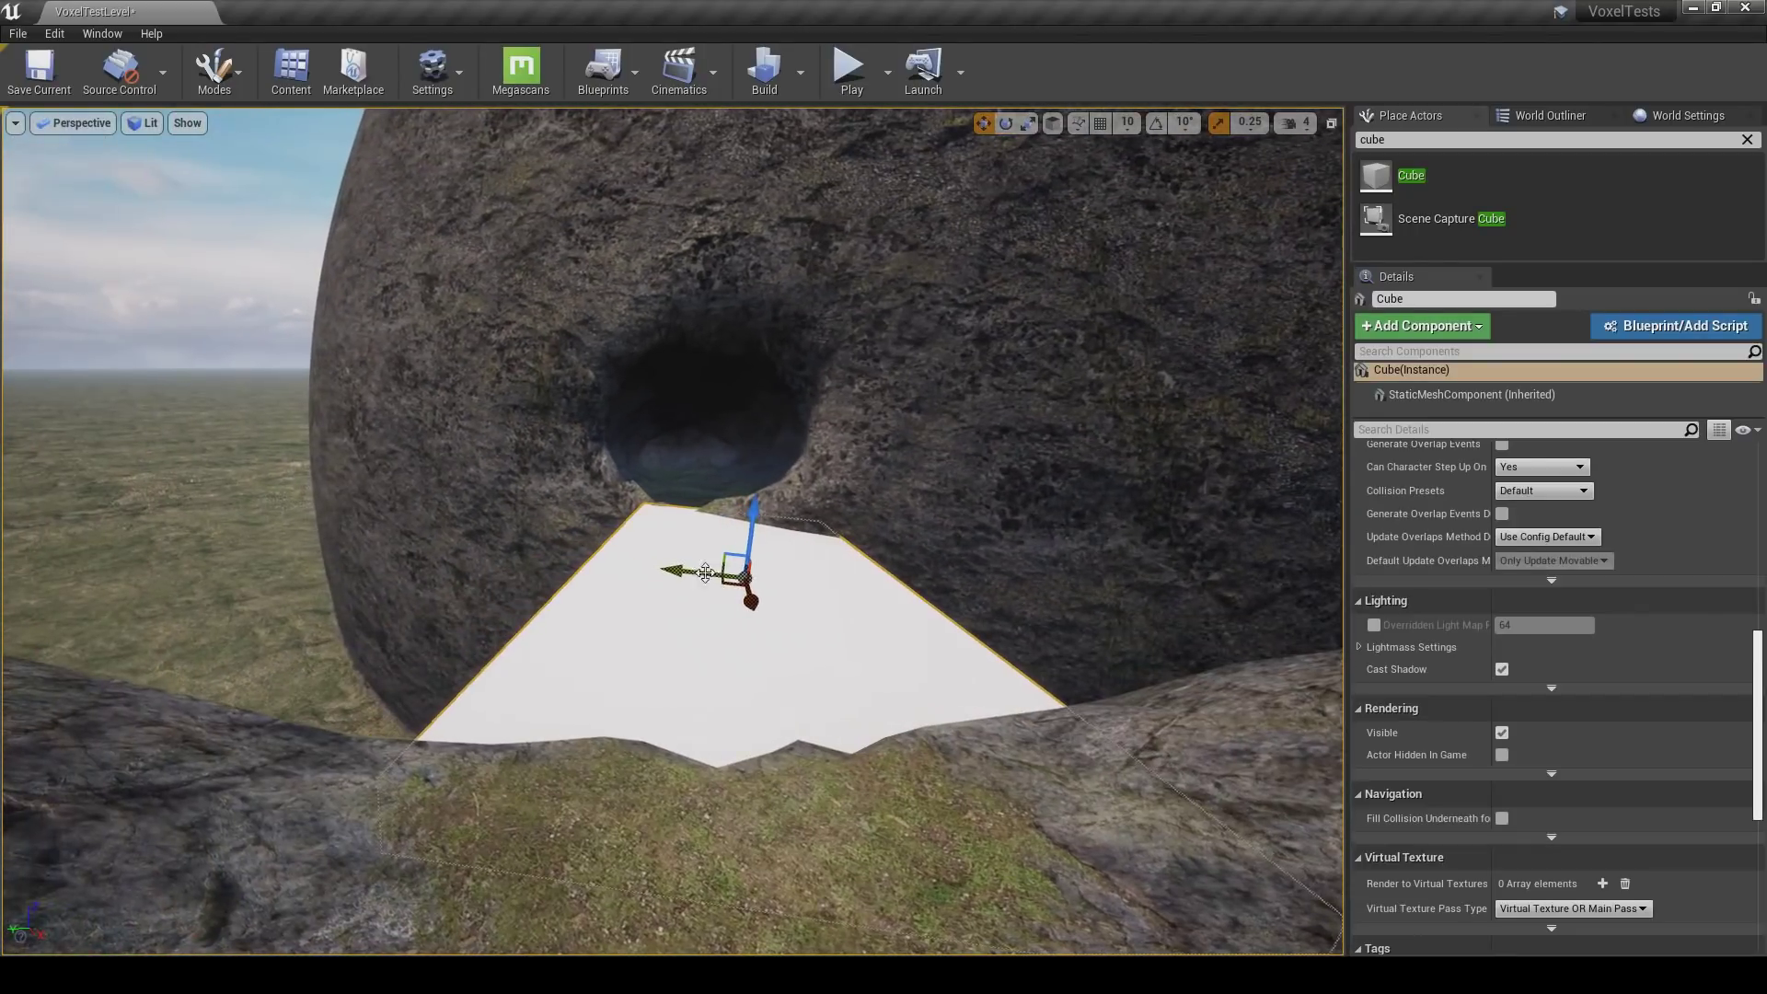
key("e")
left_click_drag(665, 489, 644, 501)
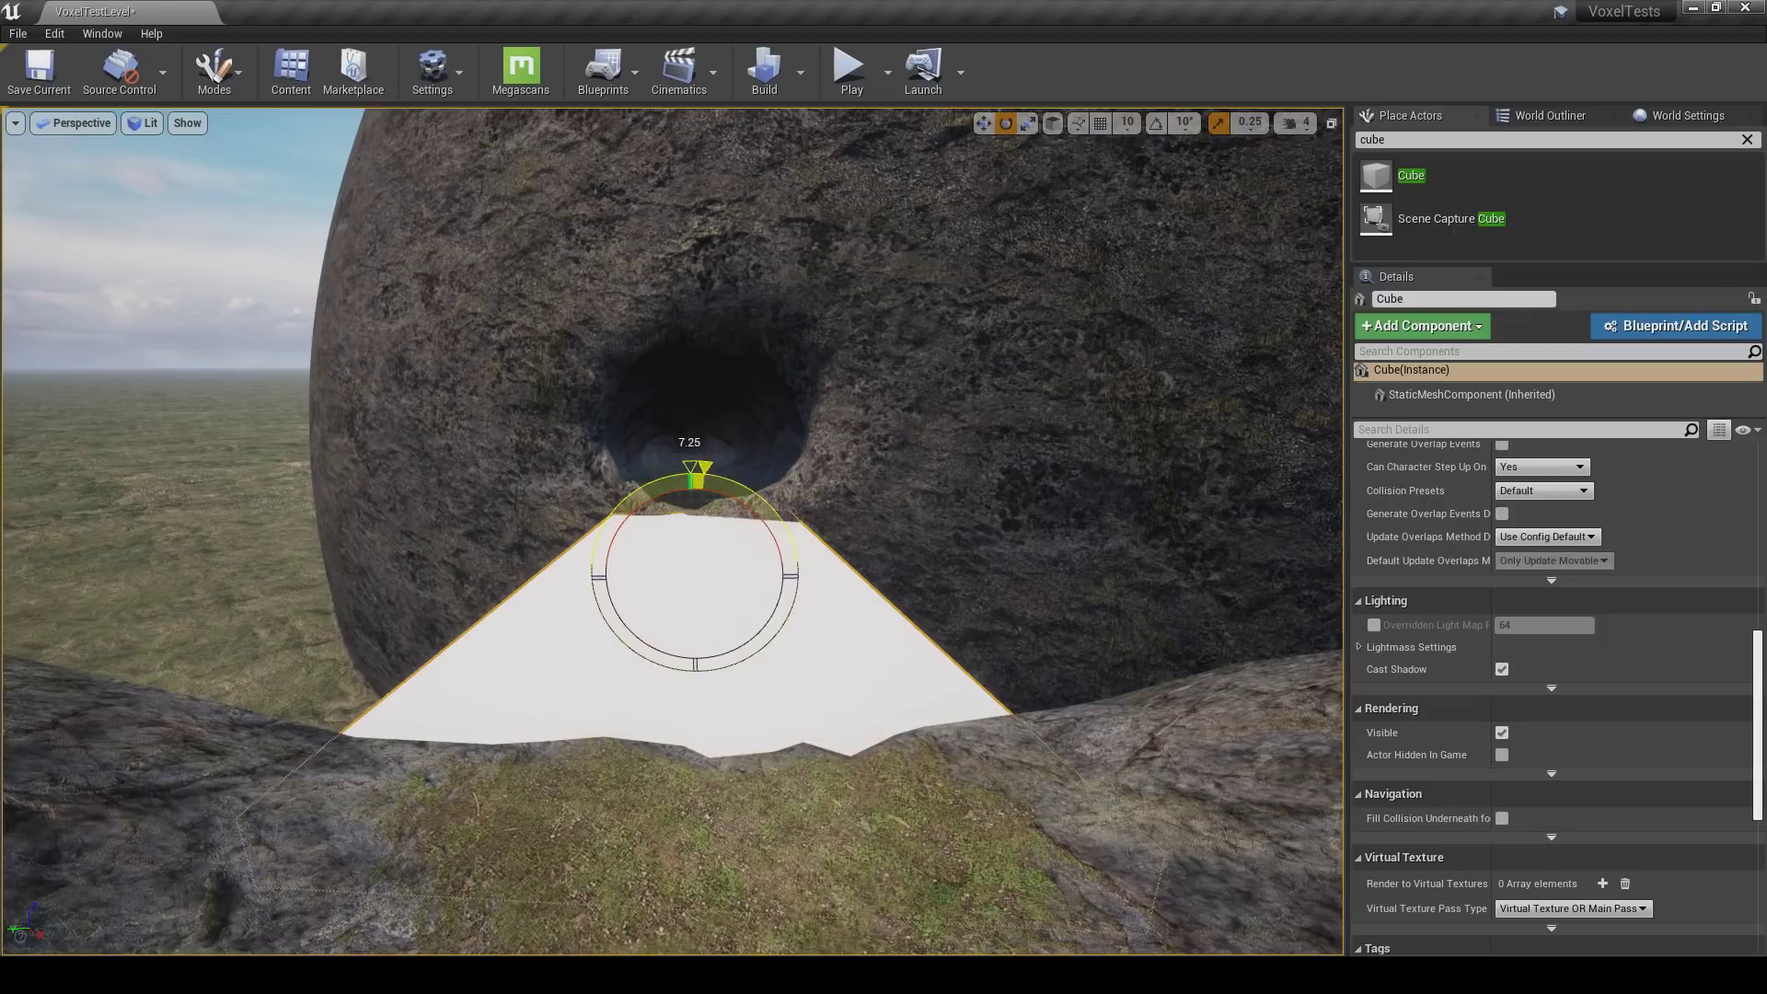
Duplicate the slab's BasicShapeMaterial in the engine's BasicShapes folder and assign the copy to the cube.
scroll(1757, 659, "up", 2)
left_click_drag(1761, 647, 1762, 445)
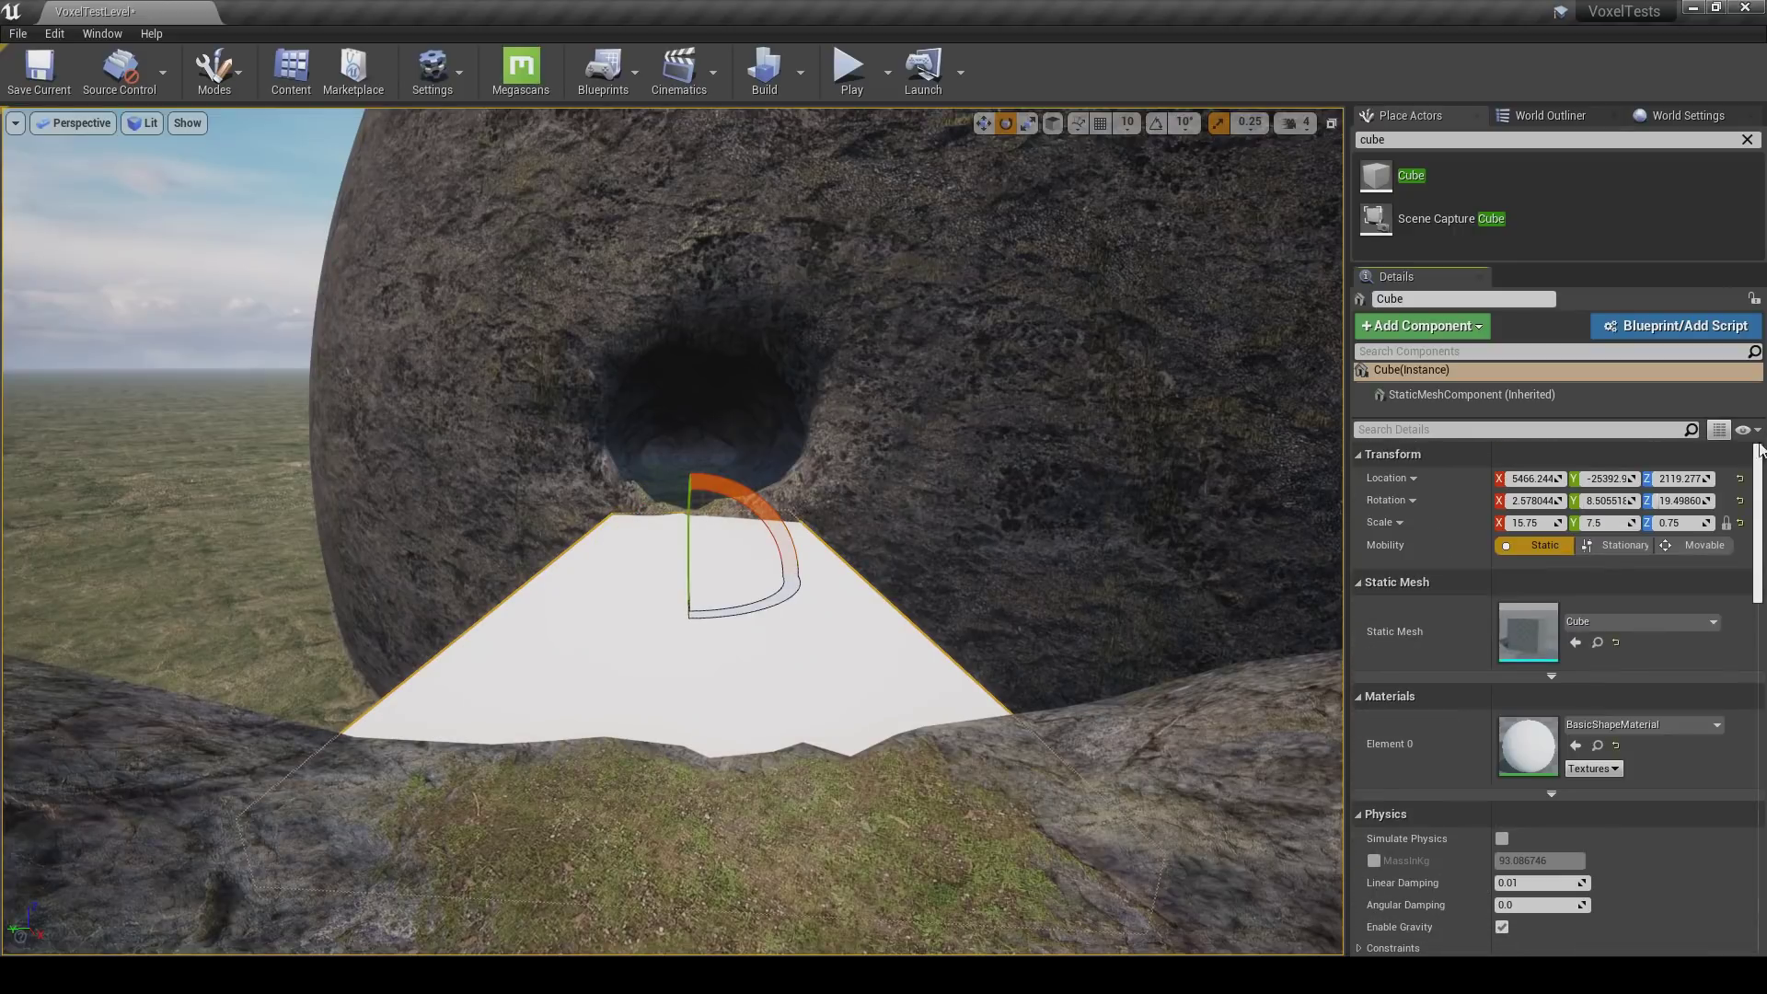
left_click(1597, 746)
left_click(982, 557)
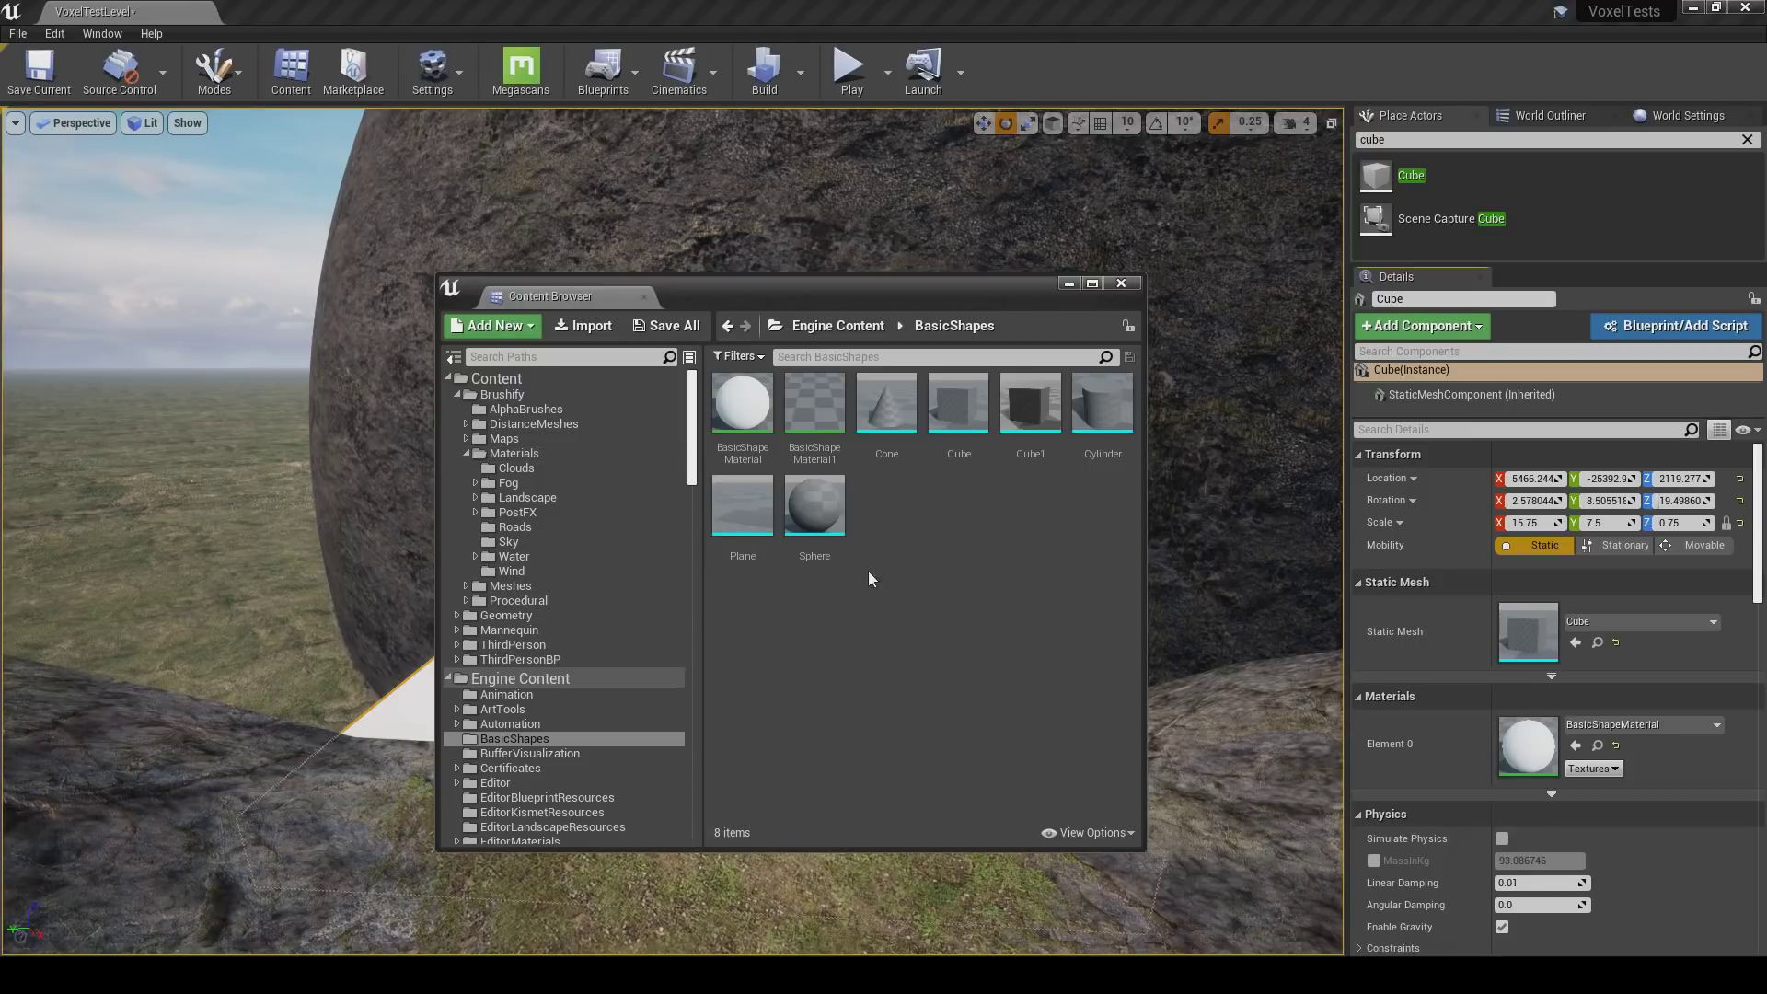
right_click(742, 425)
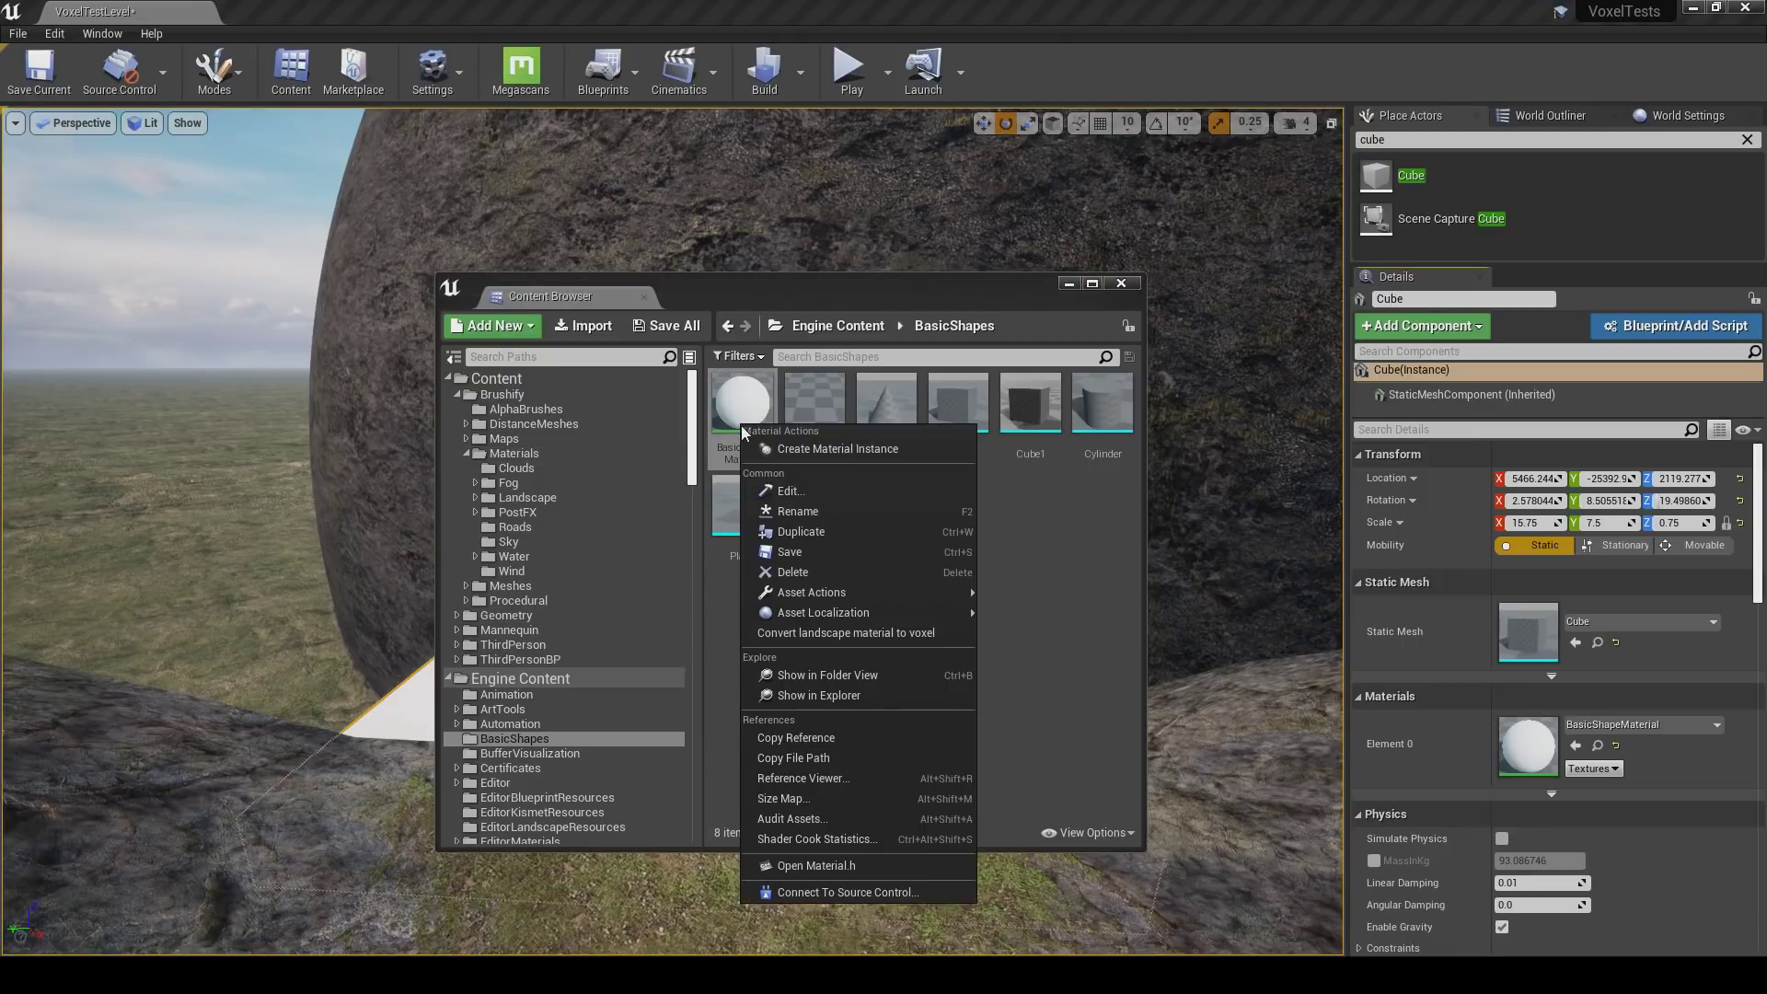
left_click(780, 532)
left_click_drag(887, 405, 1562, 745)
Darken the duplicated material's Color parameter to a grey, save the material, and put away the material editor and Content Browser.
double_click(886, 405)
right_click_drag(1161, 484, 1252, 549)
scroll(1158, 556, "down", 3)
double_click(1165, 499)
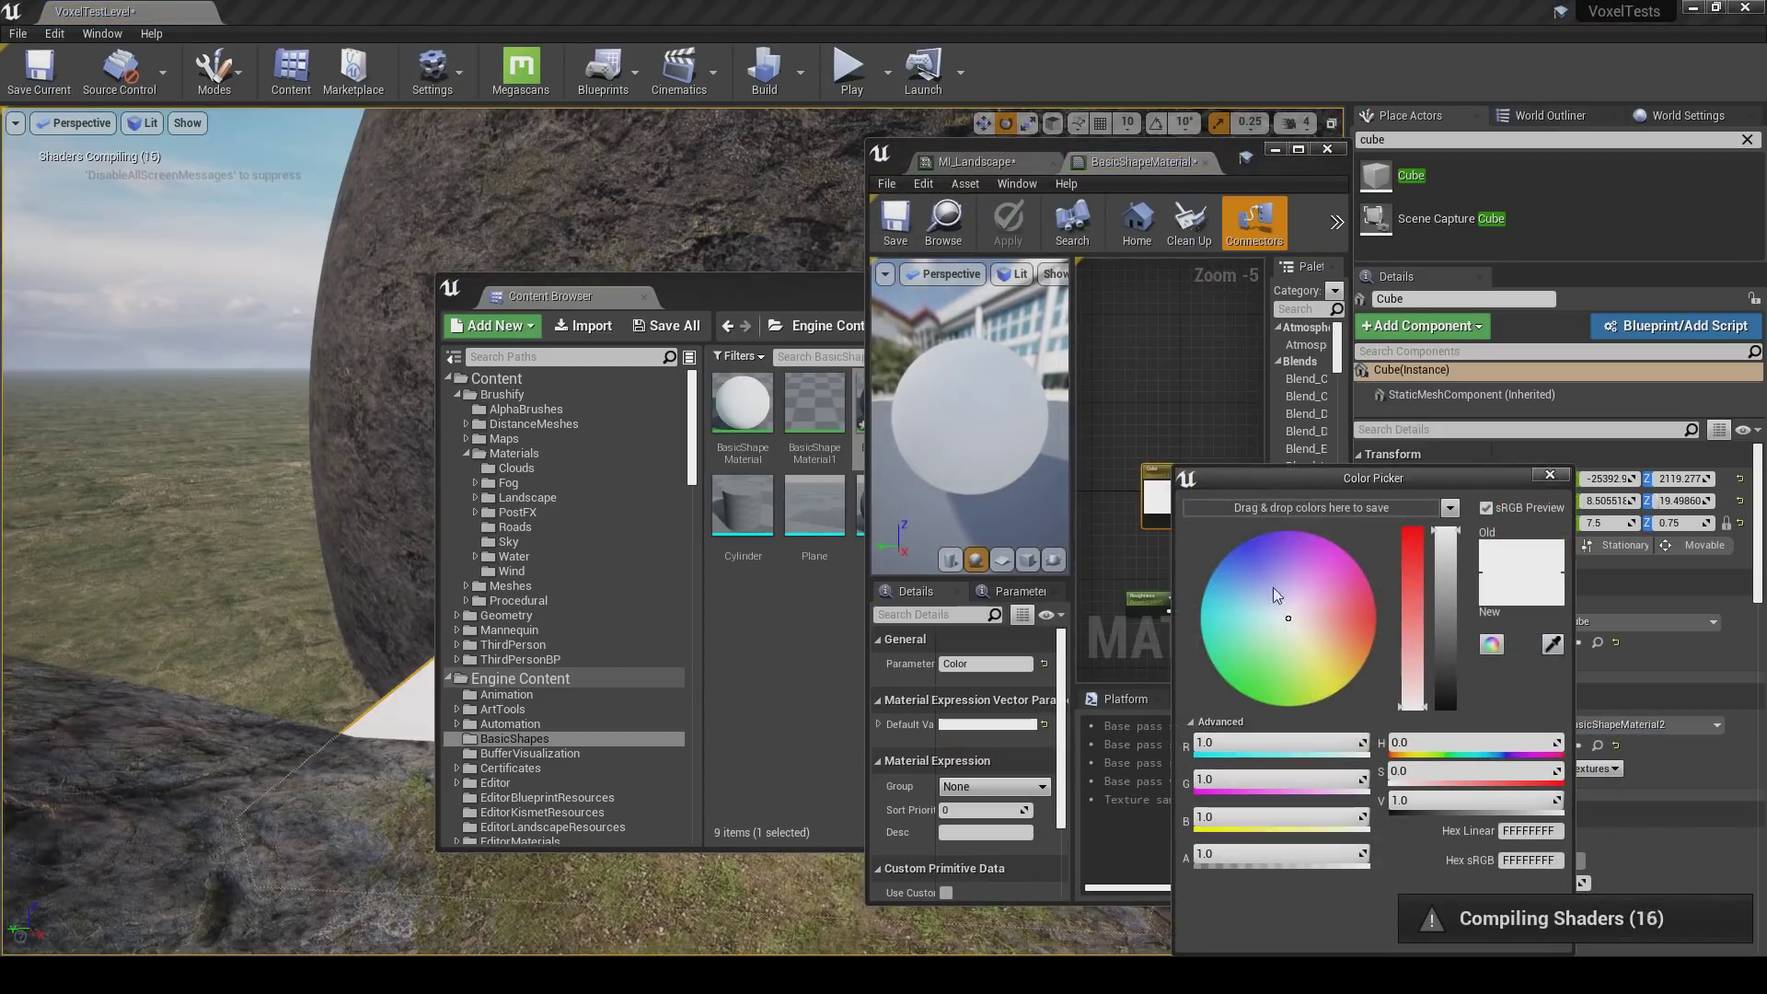
left_click(1443, 659)
left_click_drag(1388, 481, 1185, 363)
left_click(1261, 795)
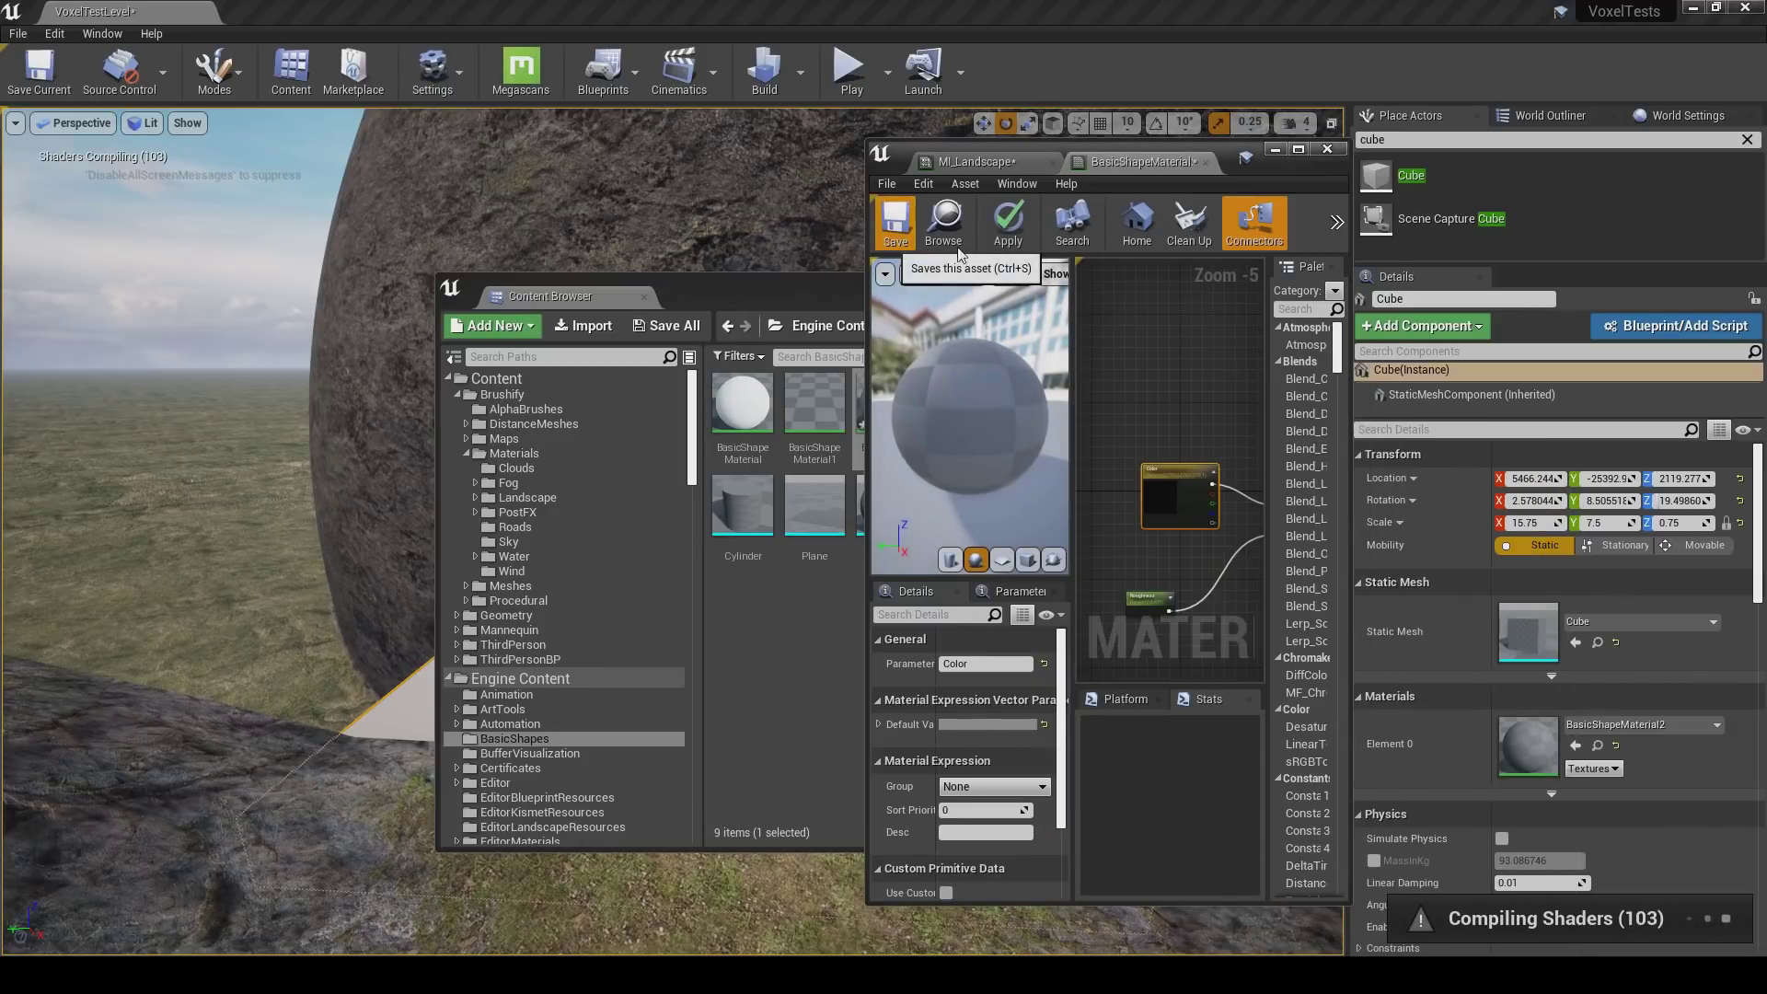
left_click(1206, 163)
left_click(1276, 149)
left_click(1070, 284)
Deselect the cube and playtest the level by running and jumping the character across the bridge between the domes.
right_click_drag(994, 362, 979, 432)
left_click(978, 432)
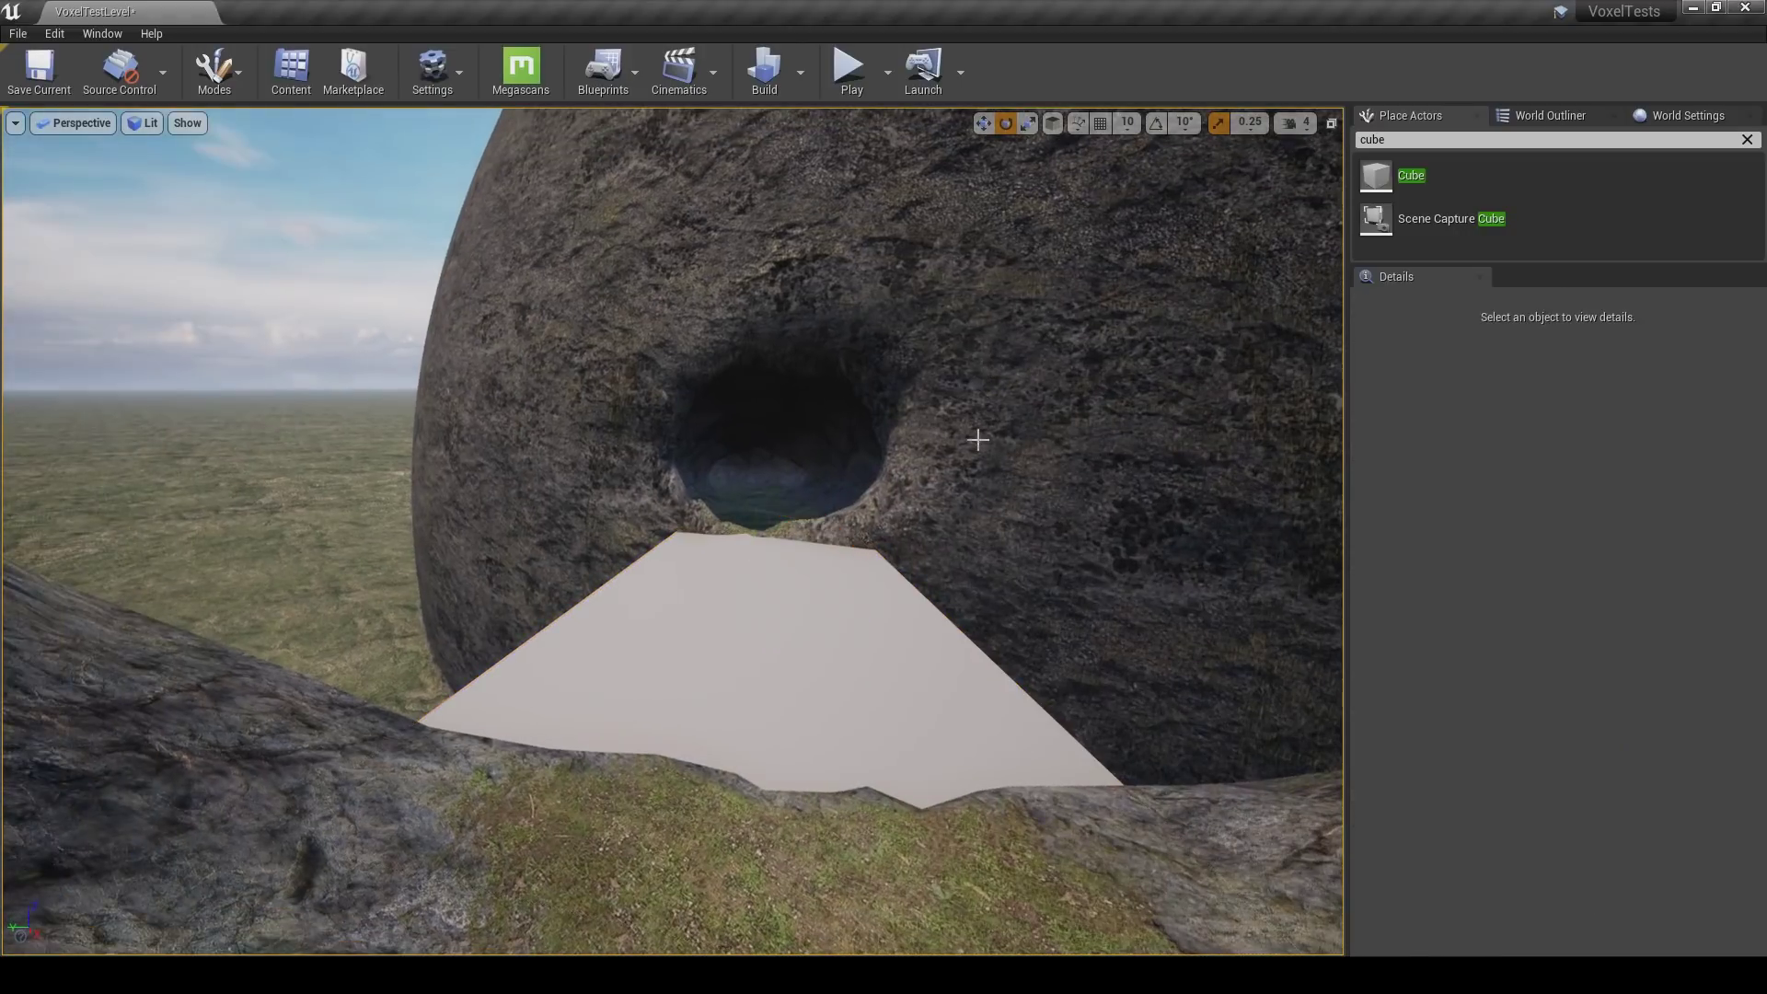
left_click(848, 92)
key("w")
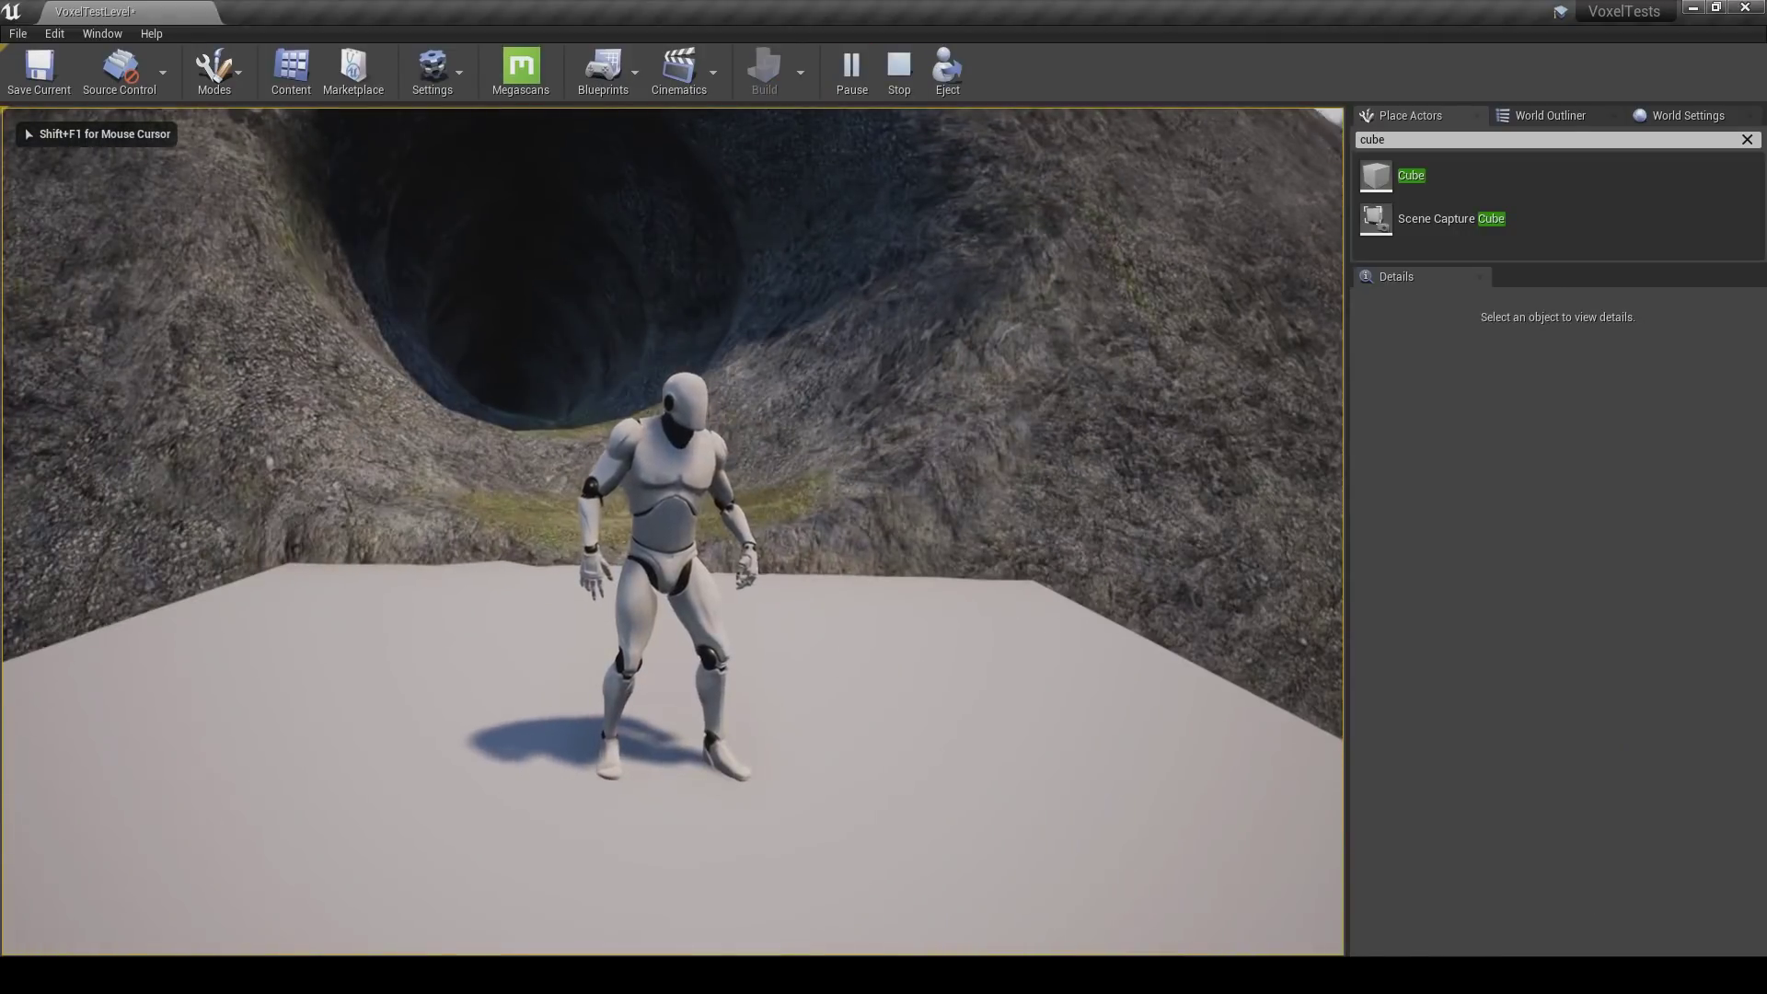
key("w")
key("w")
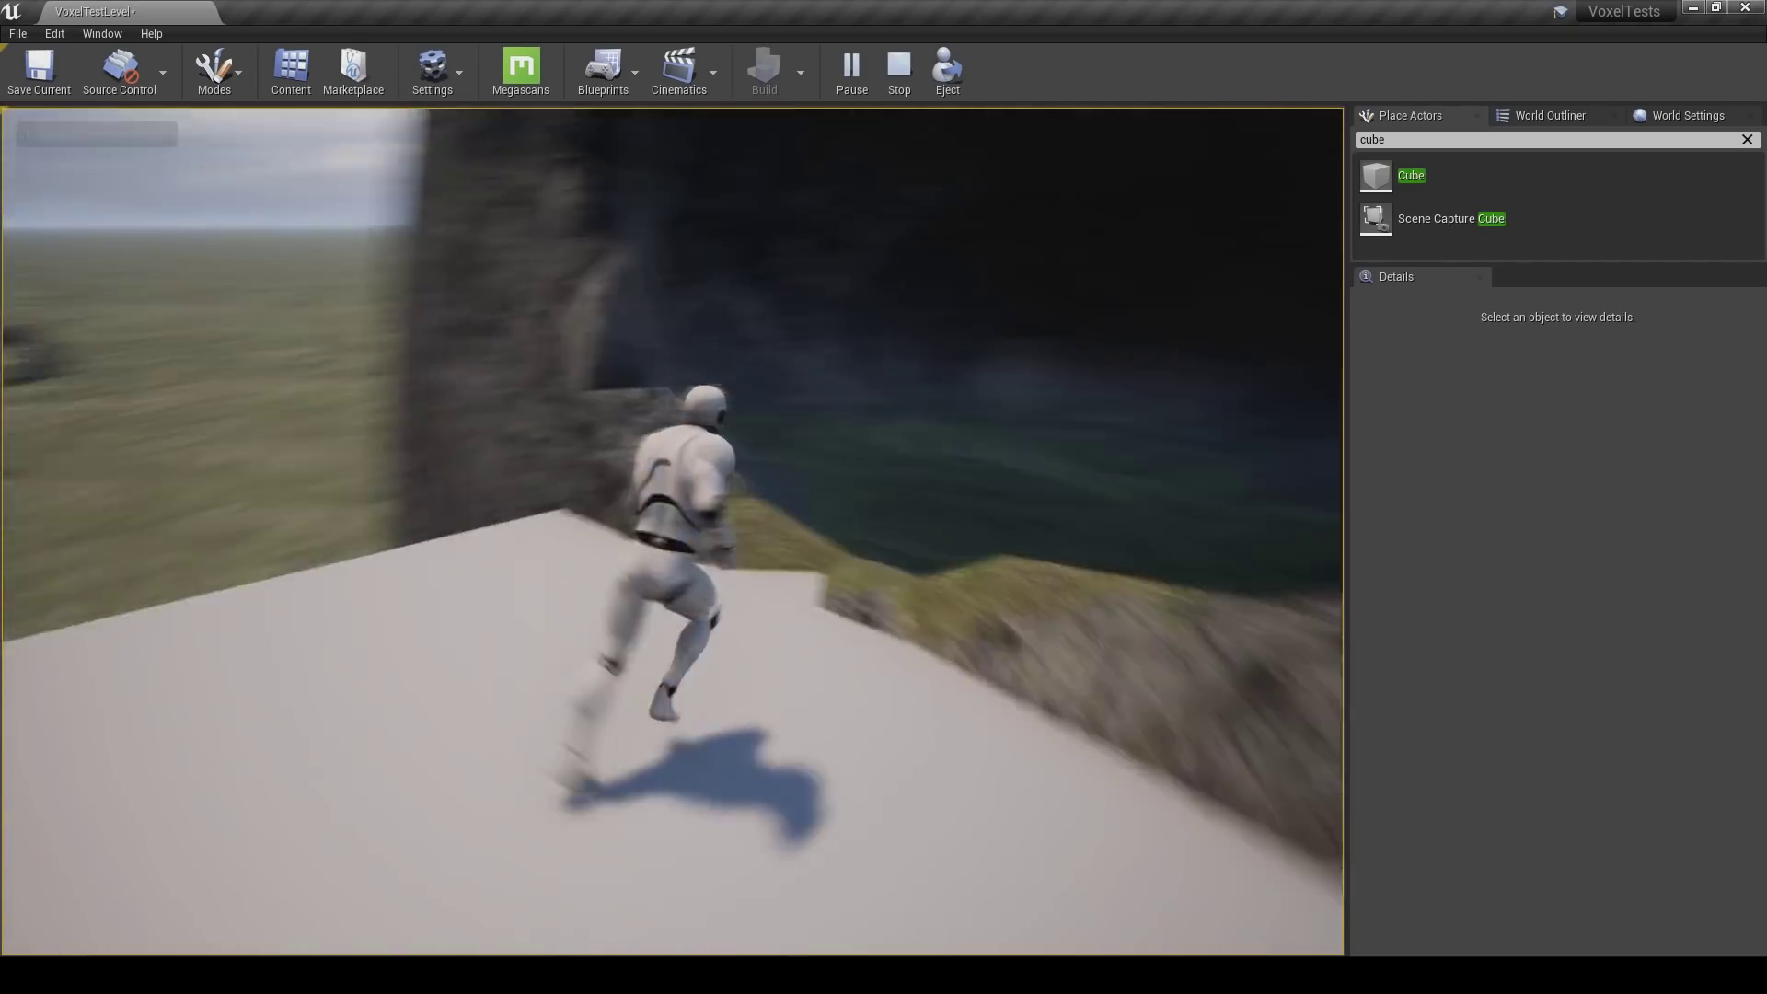
key("w")
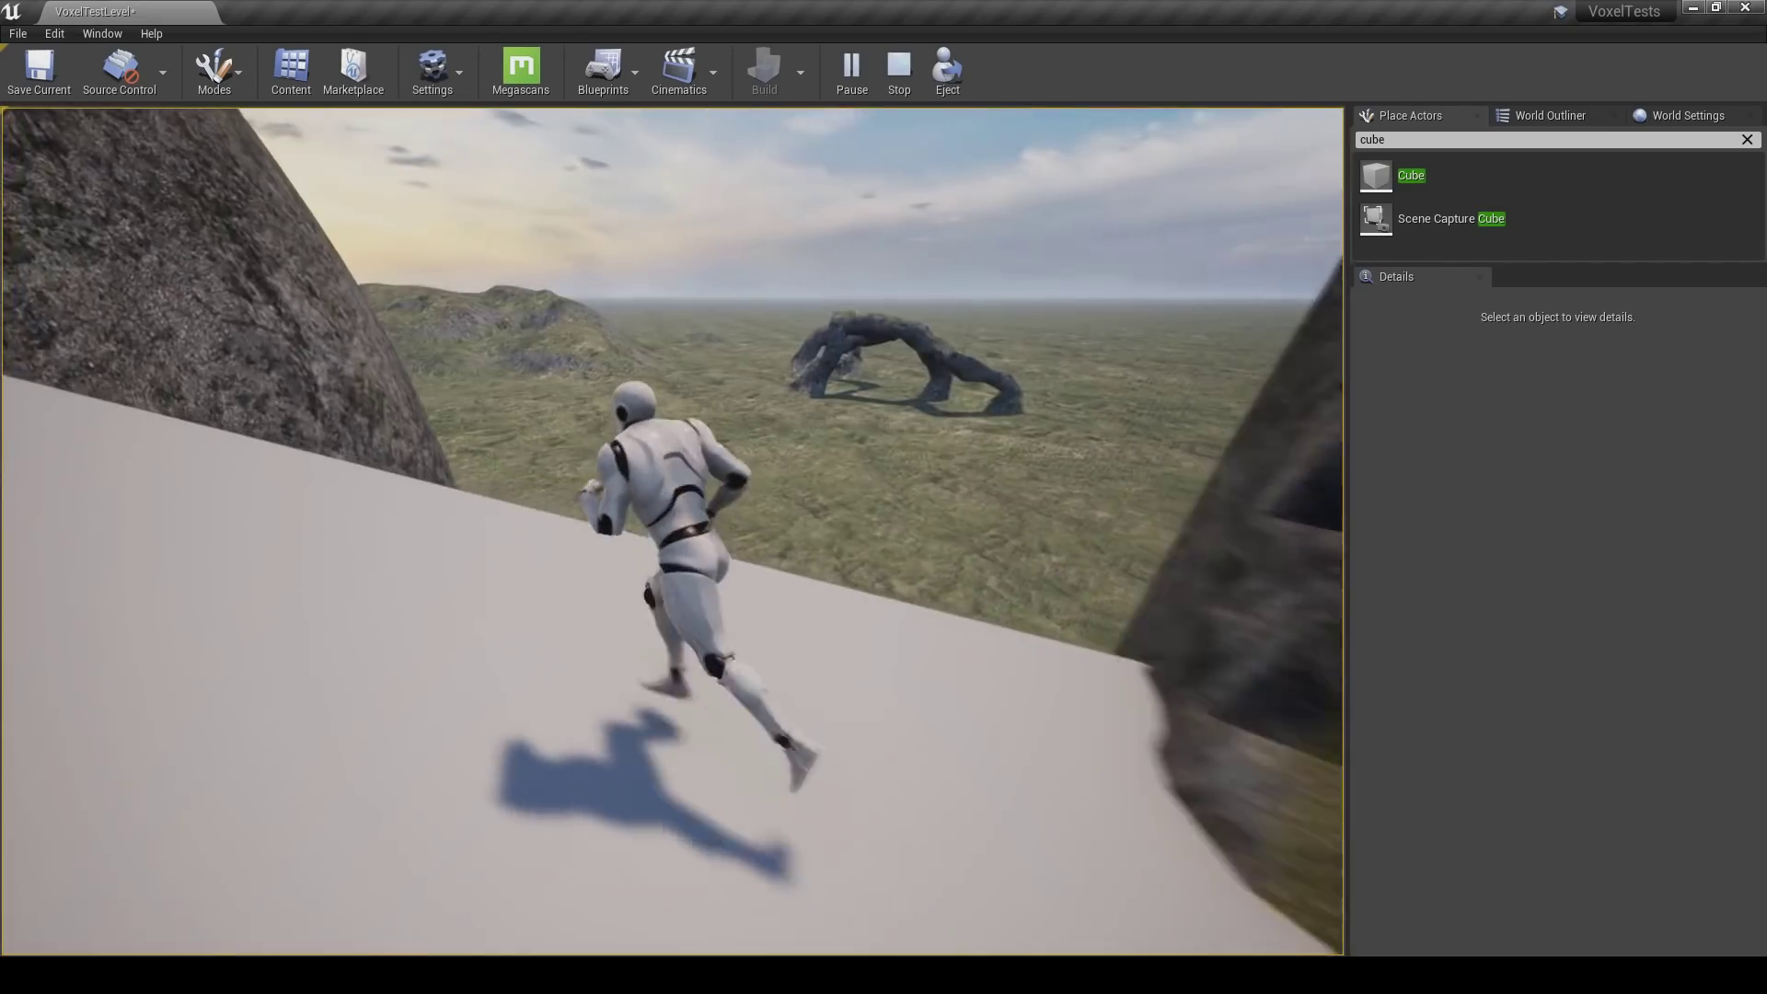
key("w")
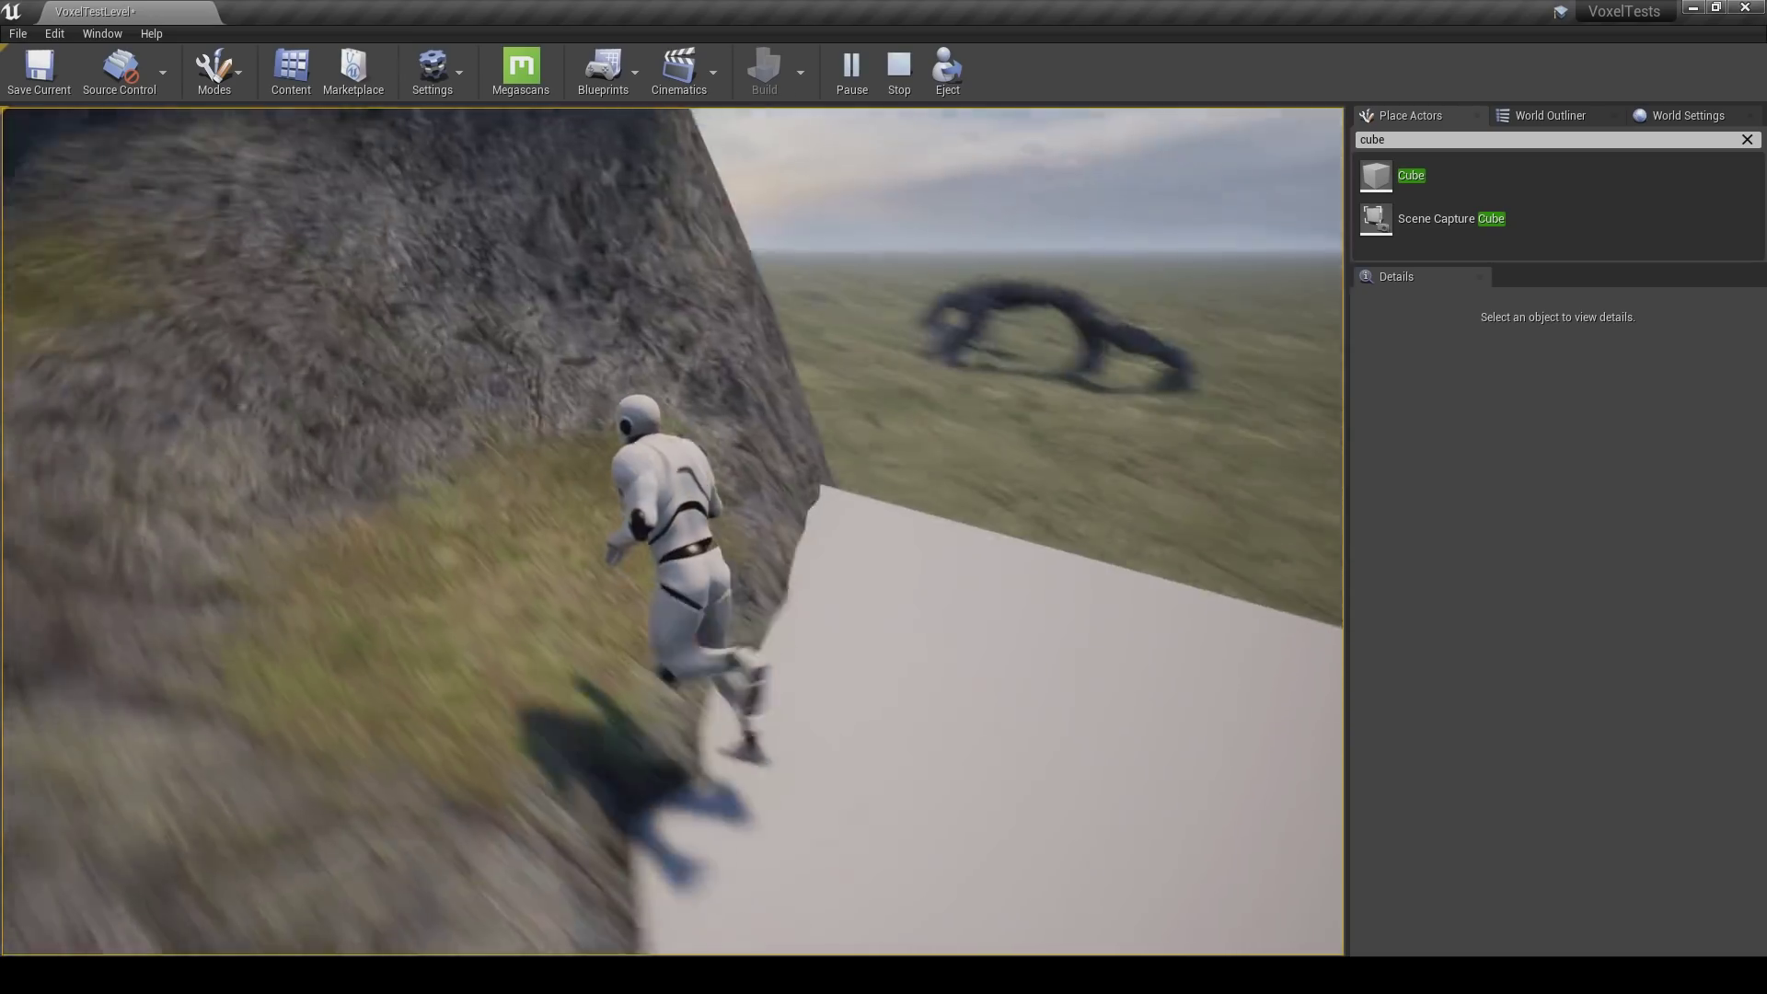
key("w")
key("space")
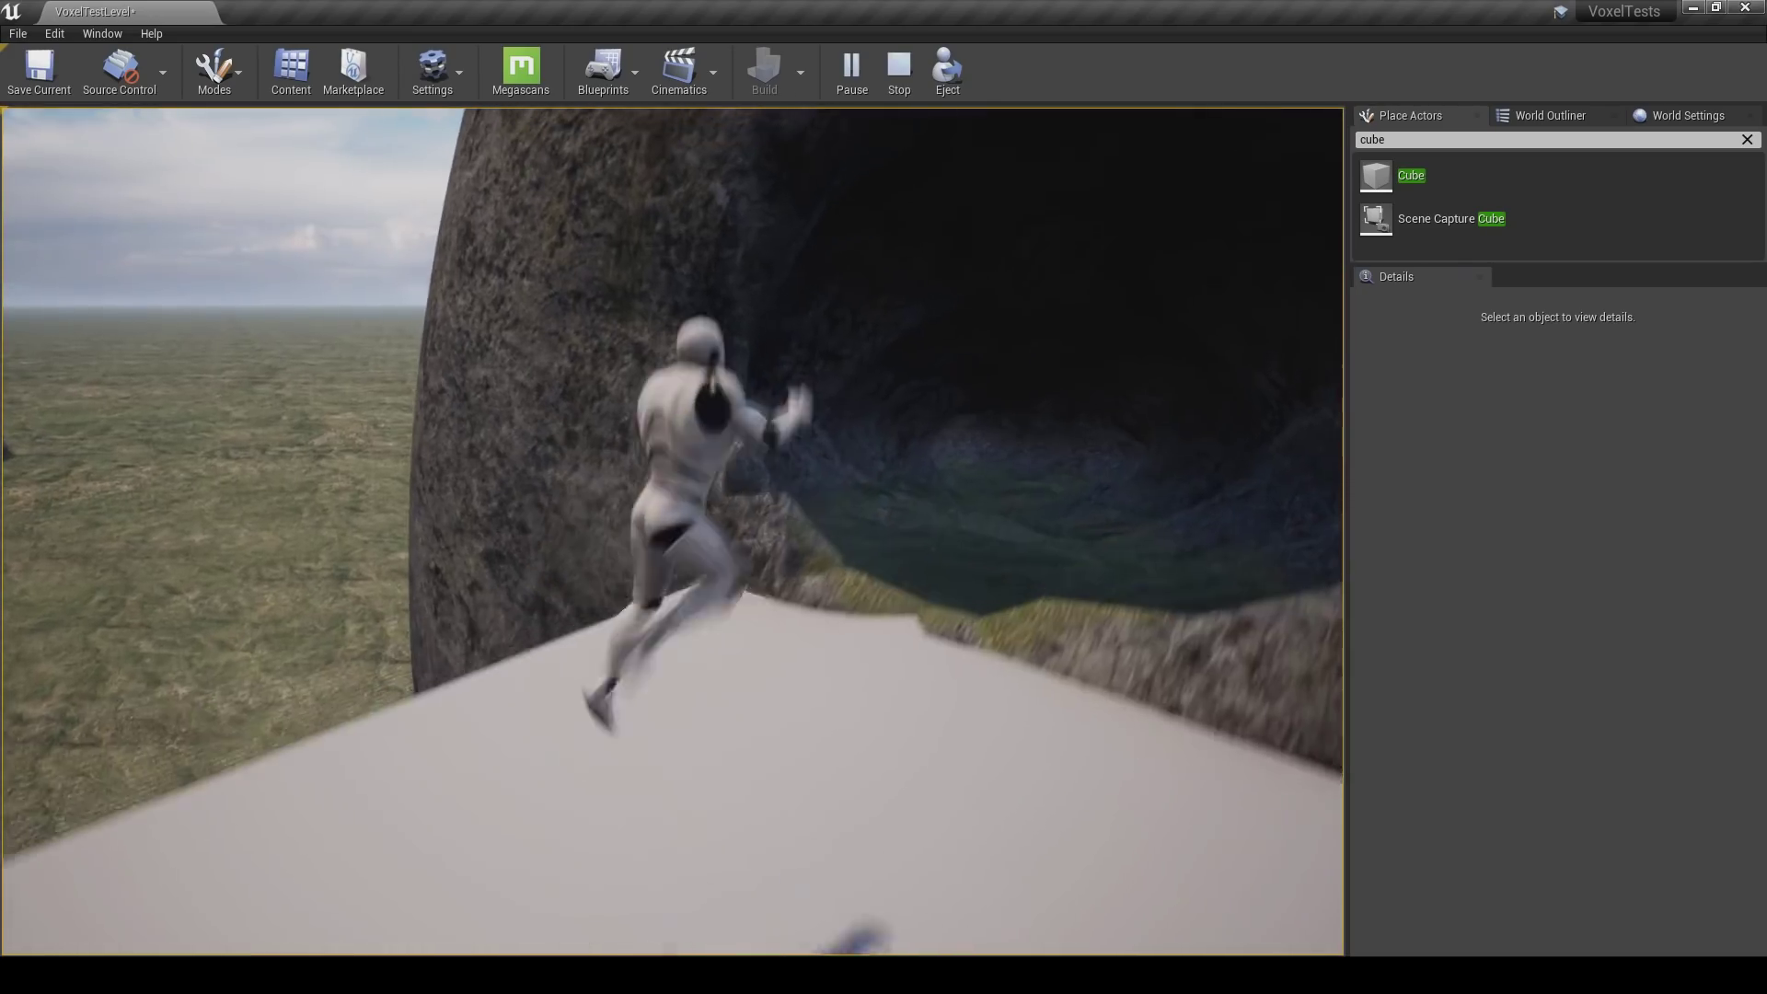
Run the character through the carved tunnel and out onto the grass, and end the play session.
key("w")
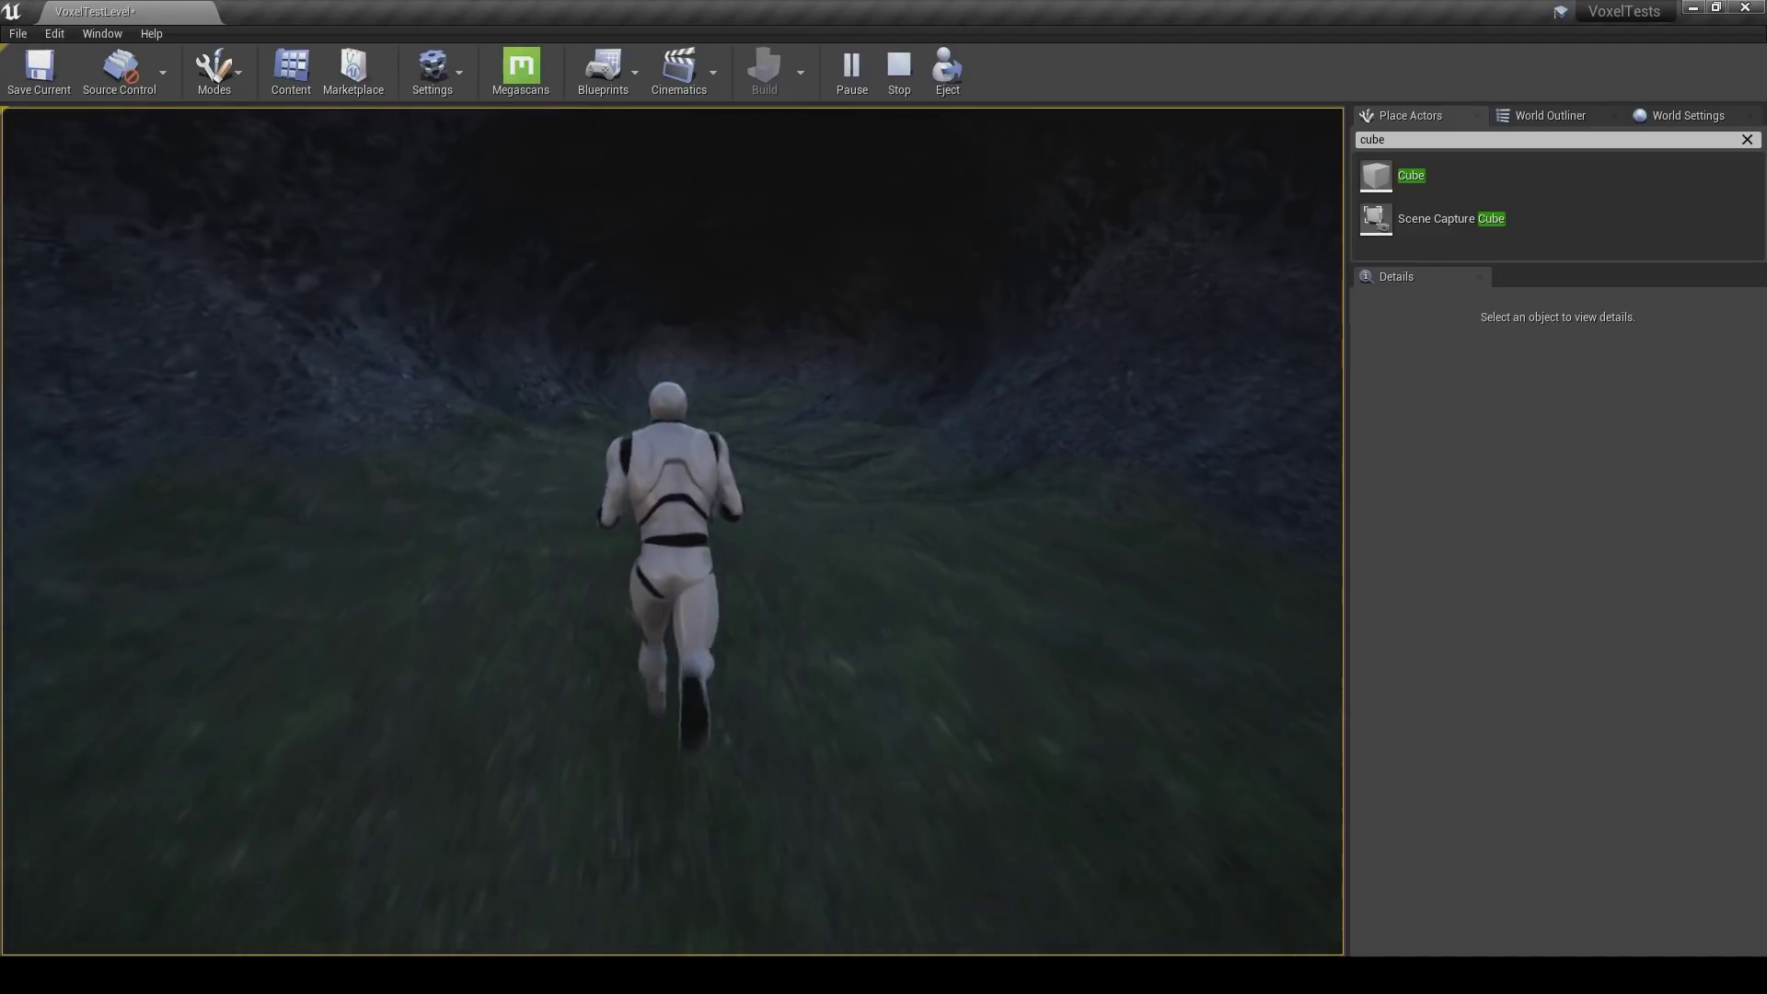
key("w")
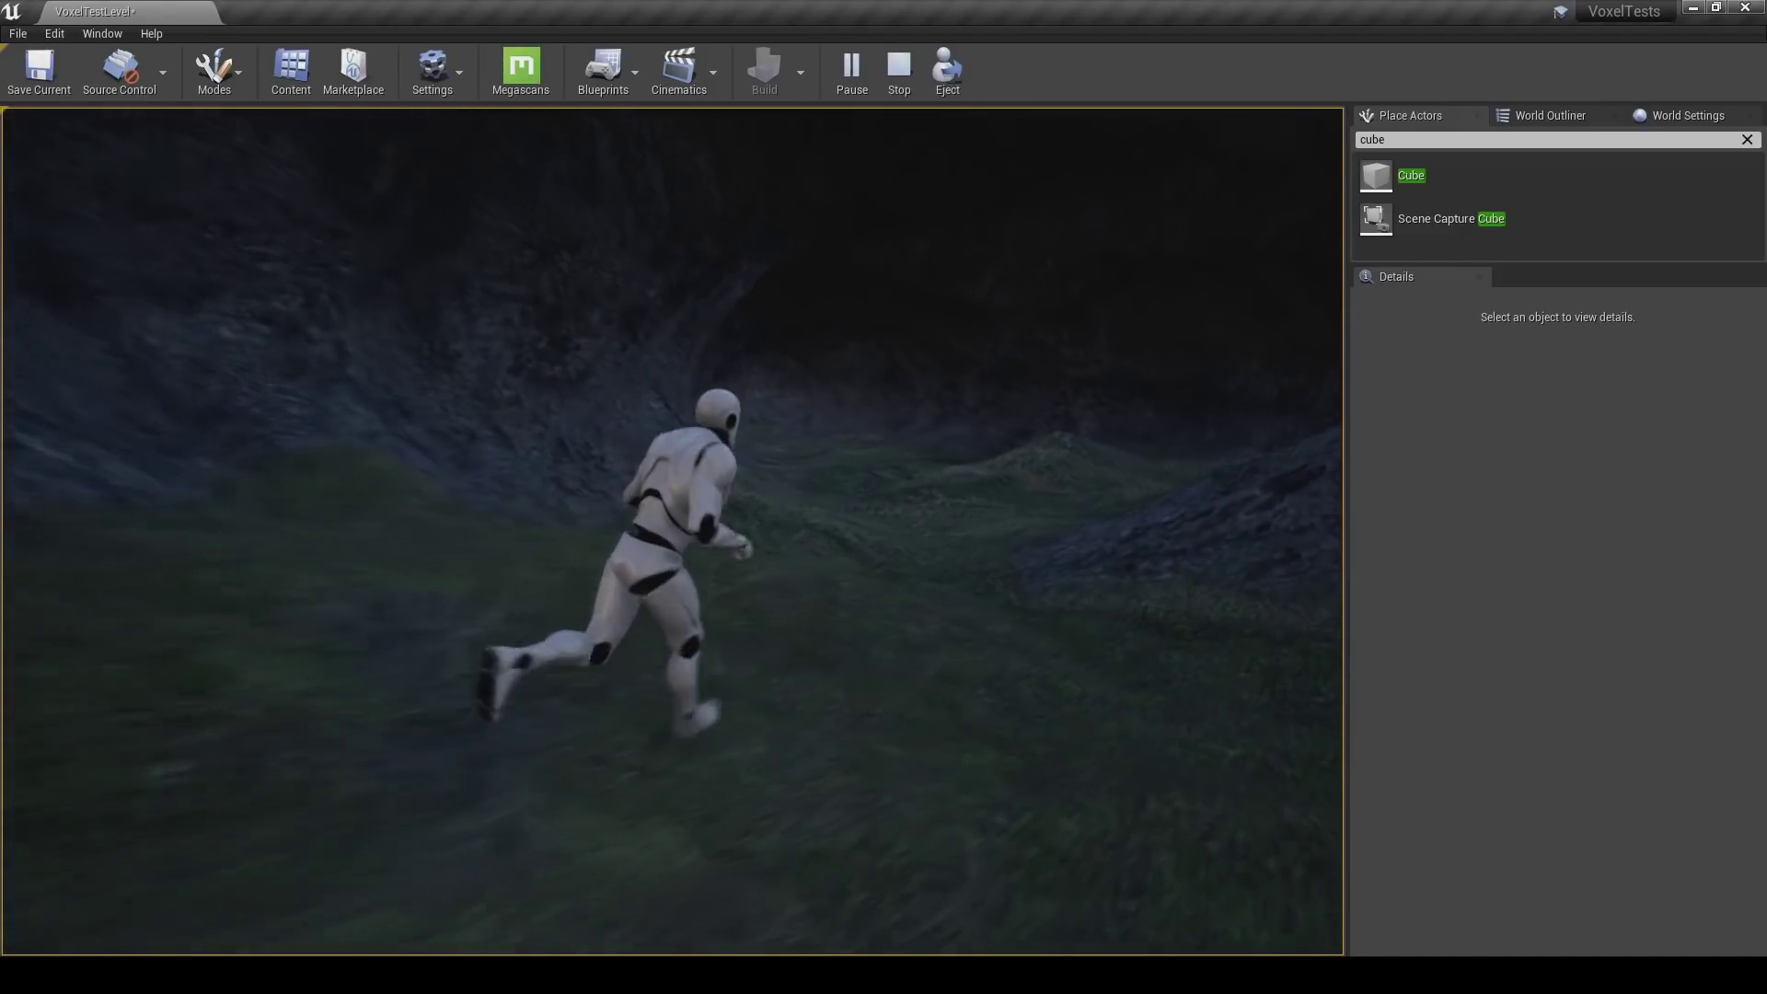
key("w")
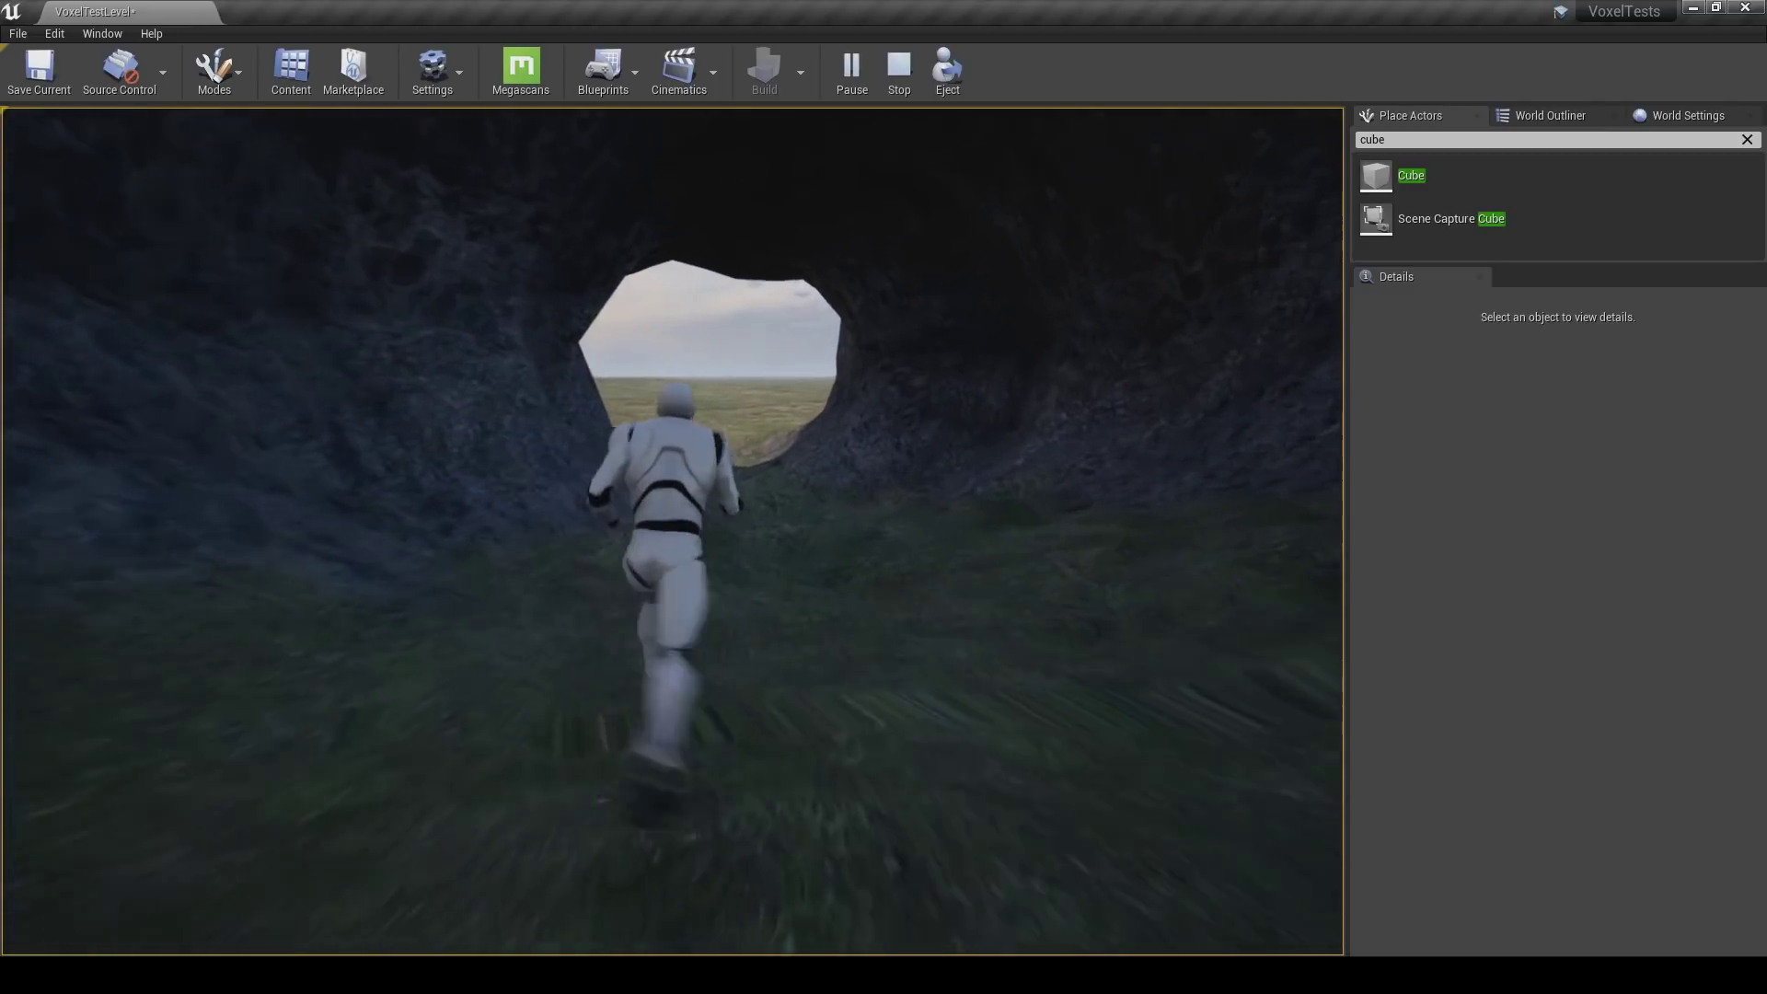
key("w")
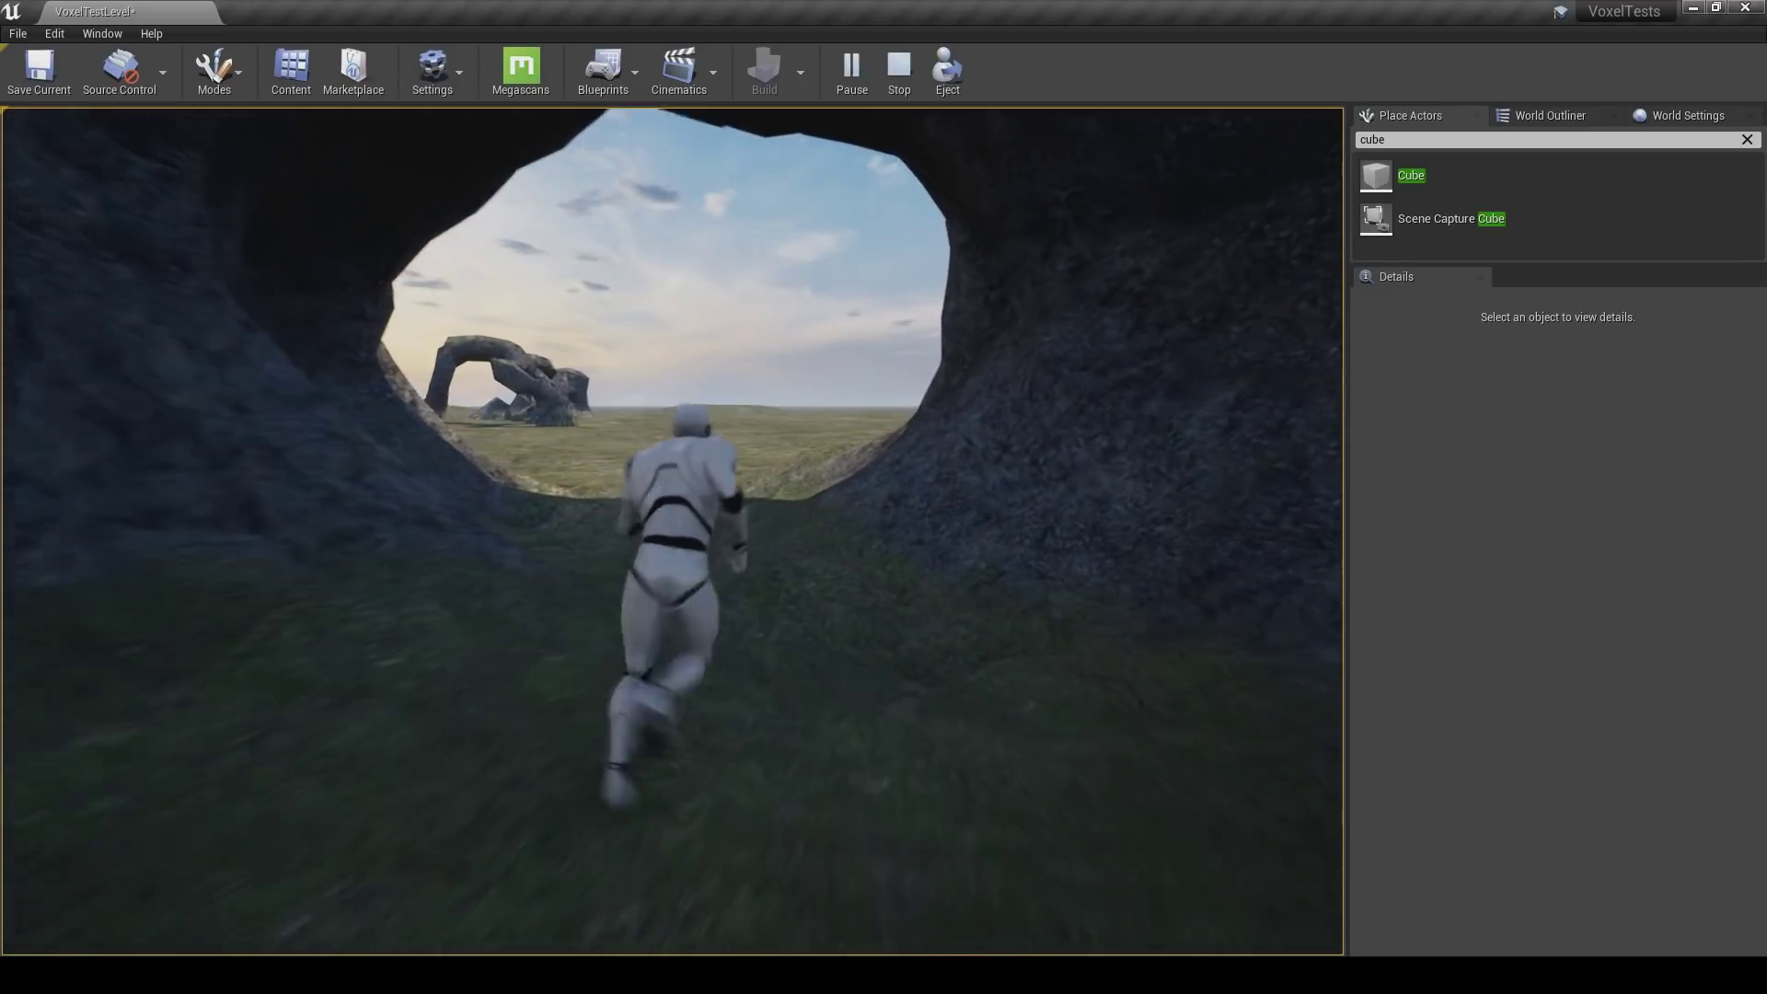
key("a")
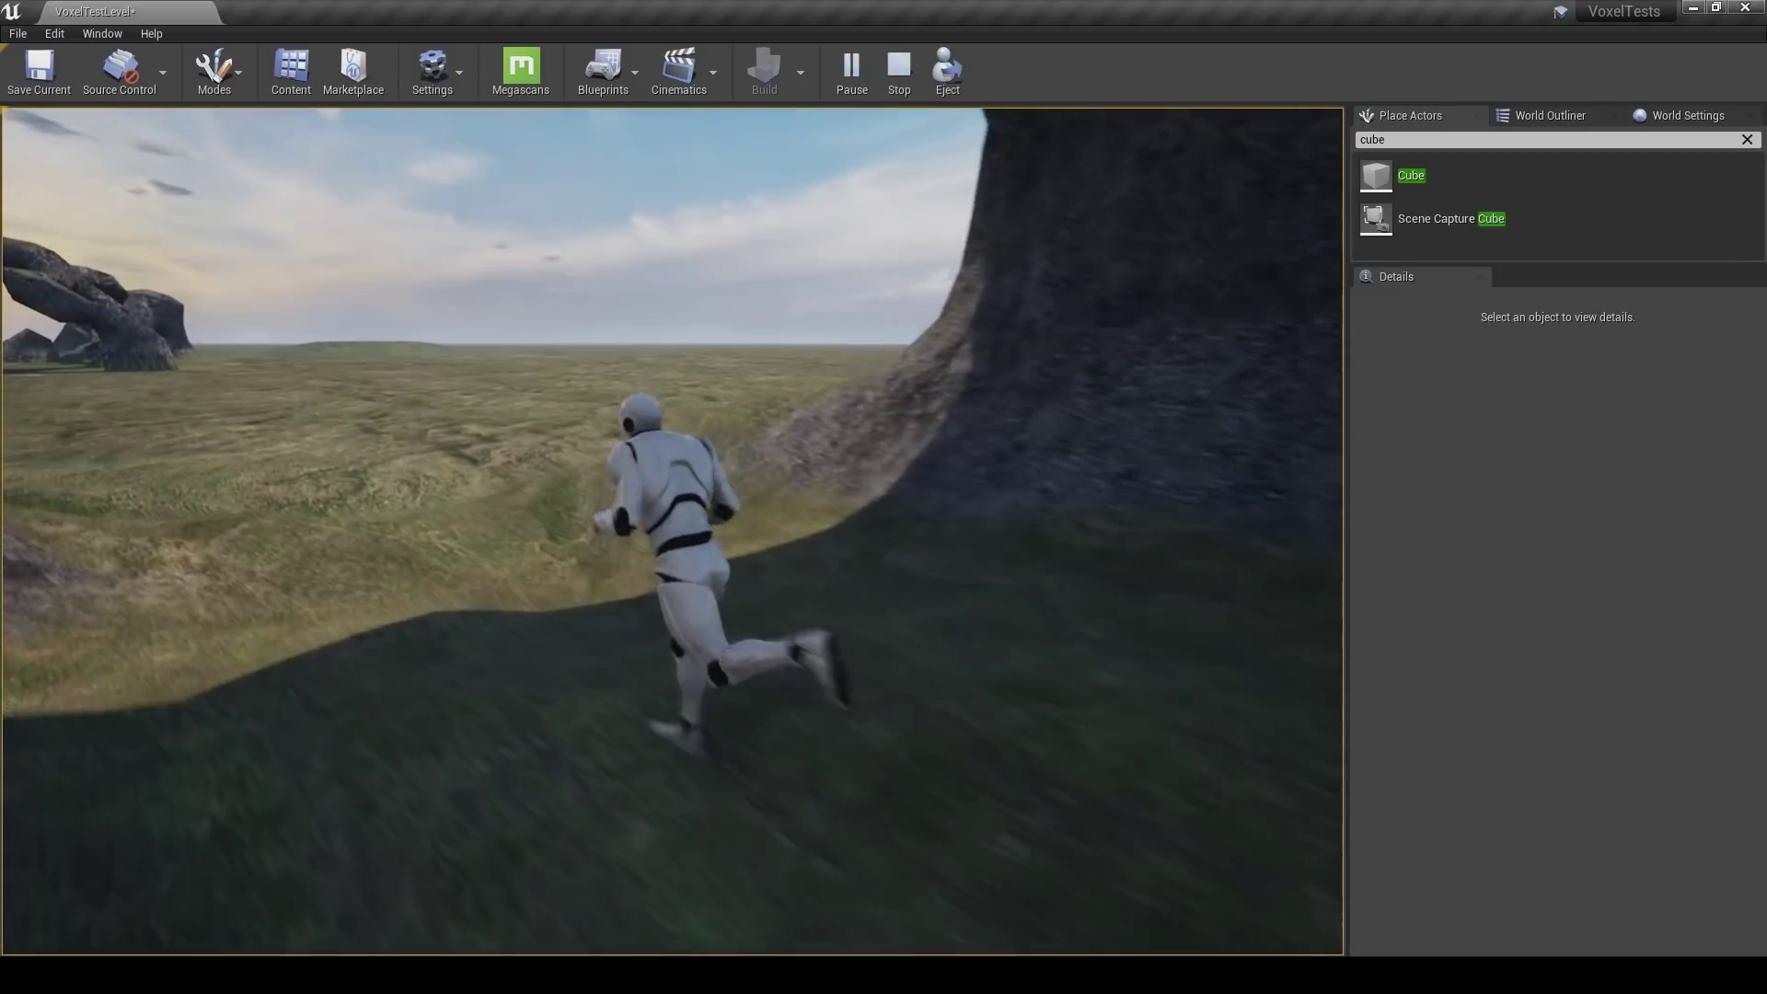
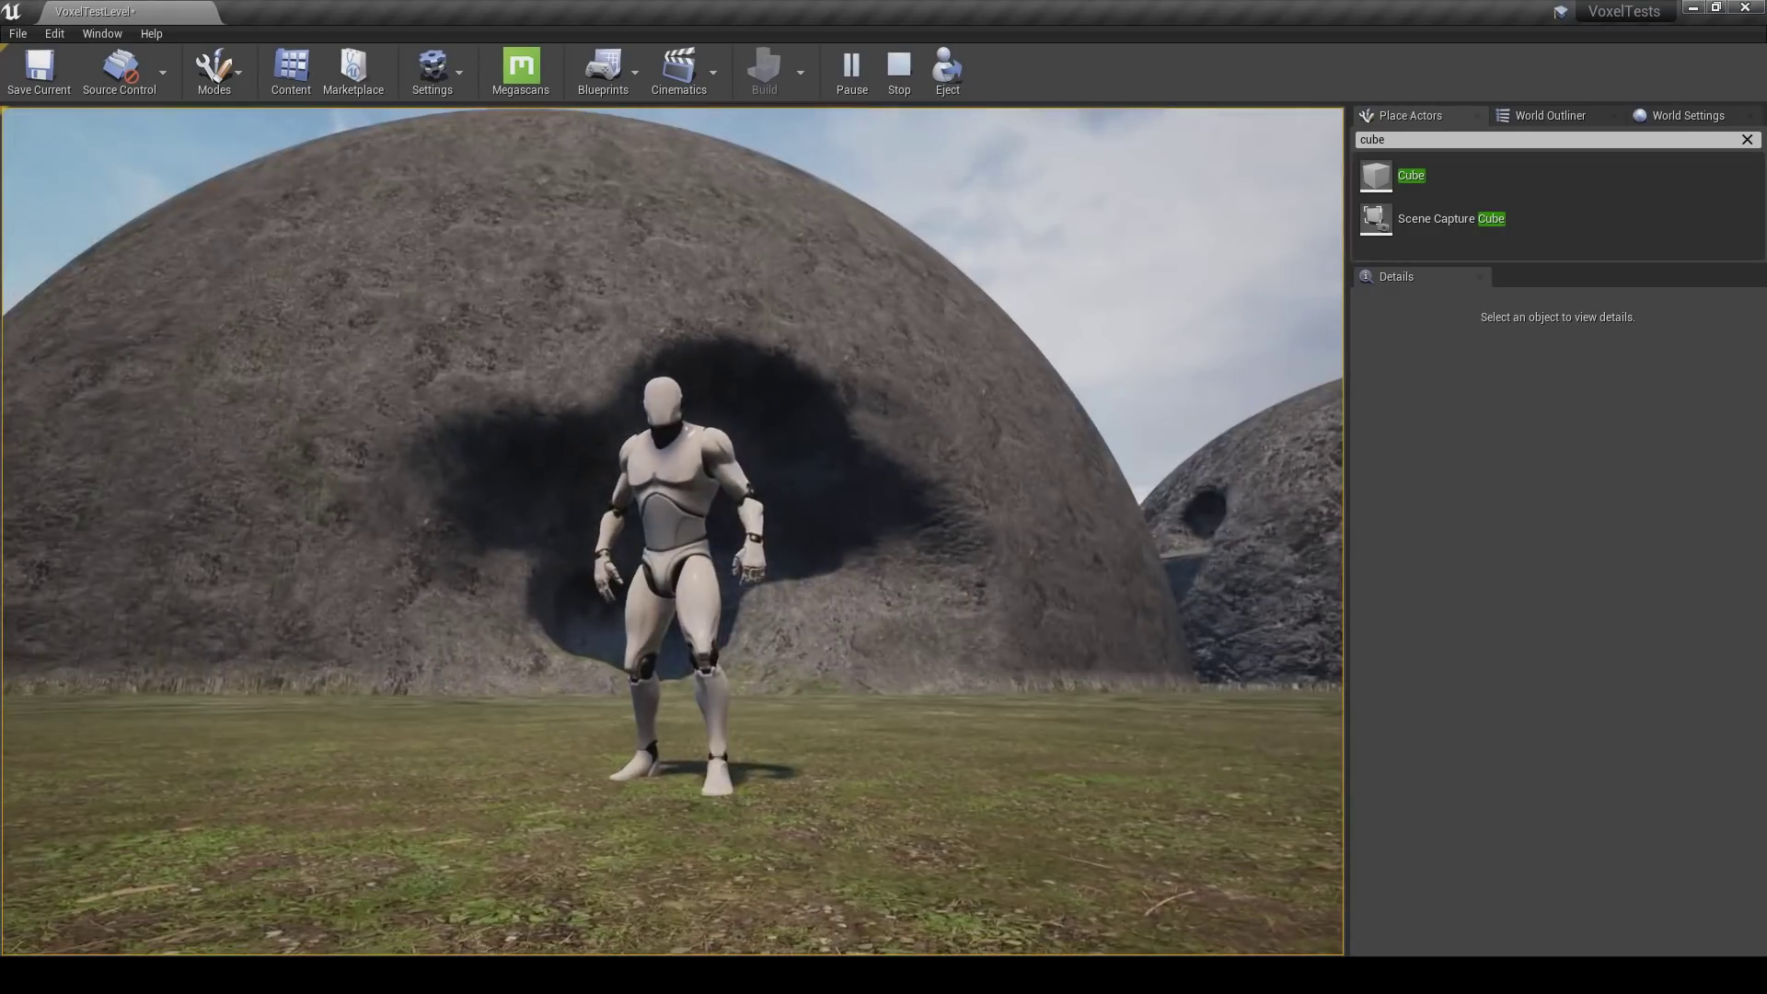
key("Escape")
Go inside the tunnel, switch to Voxels mode and choose the Surface sculpting tool.
key("w")
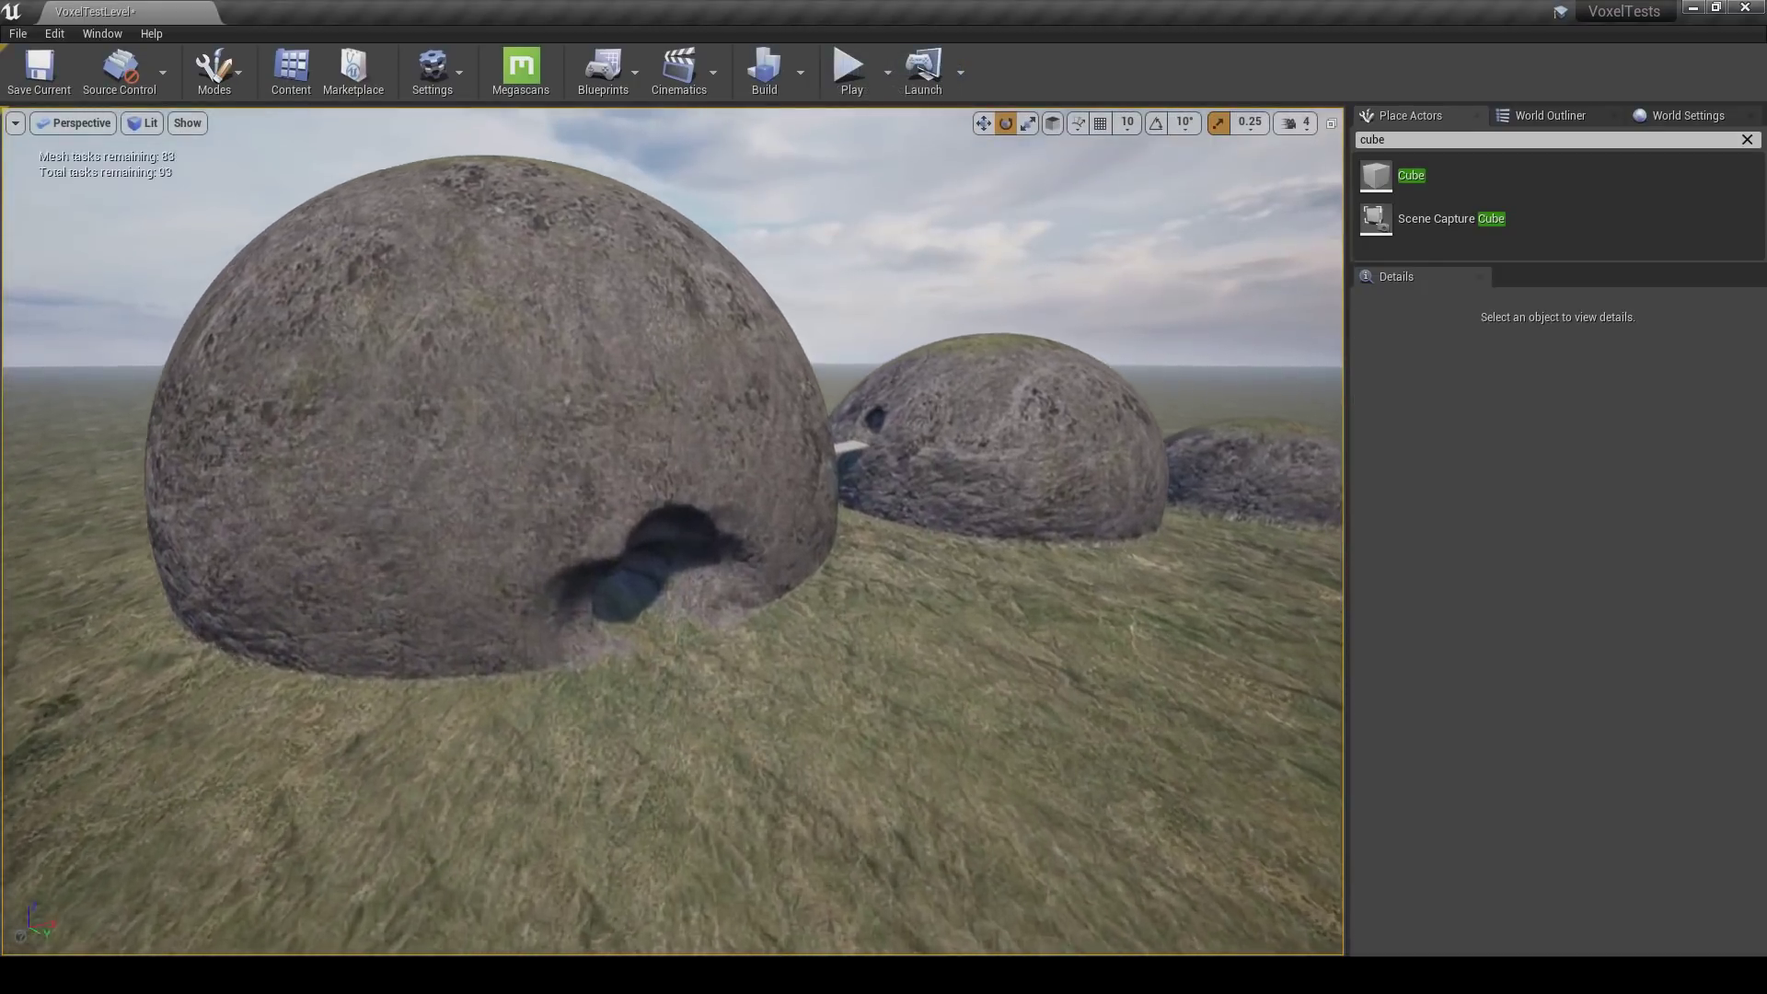
key("w")
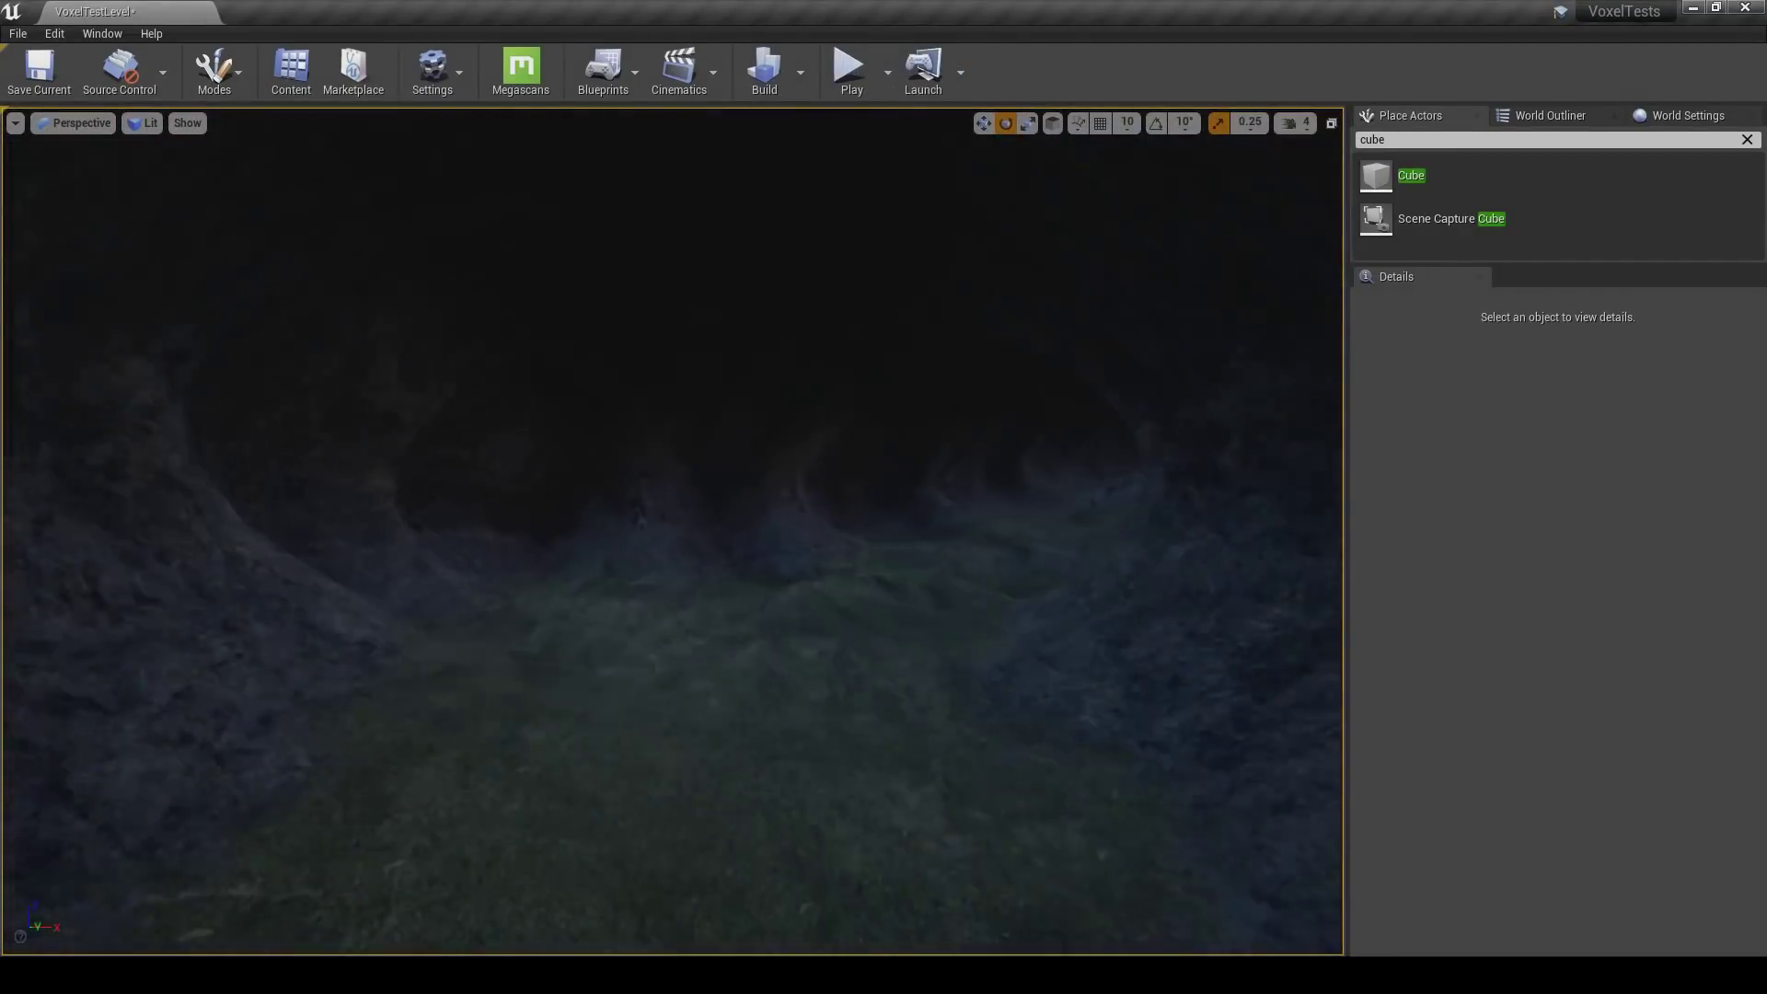
left_click(214, 69)
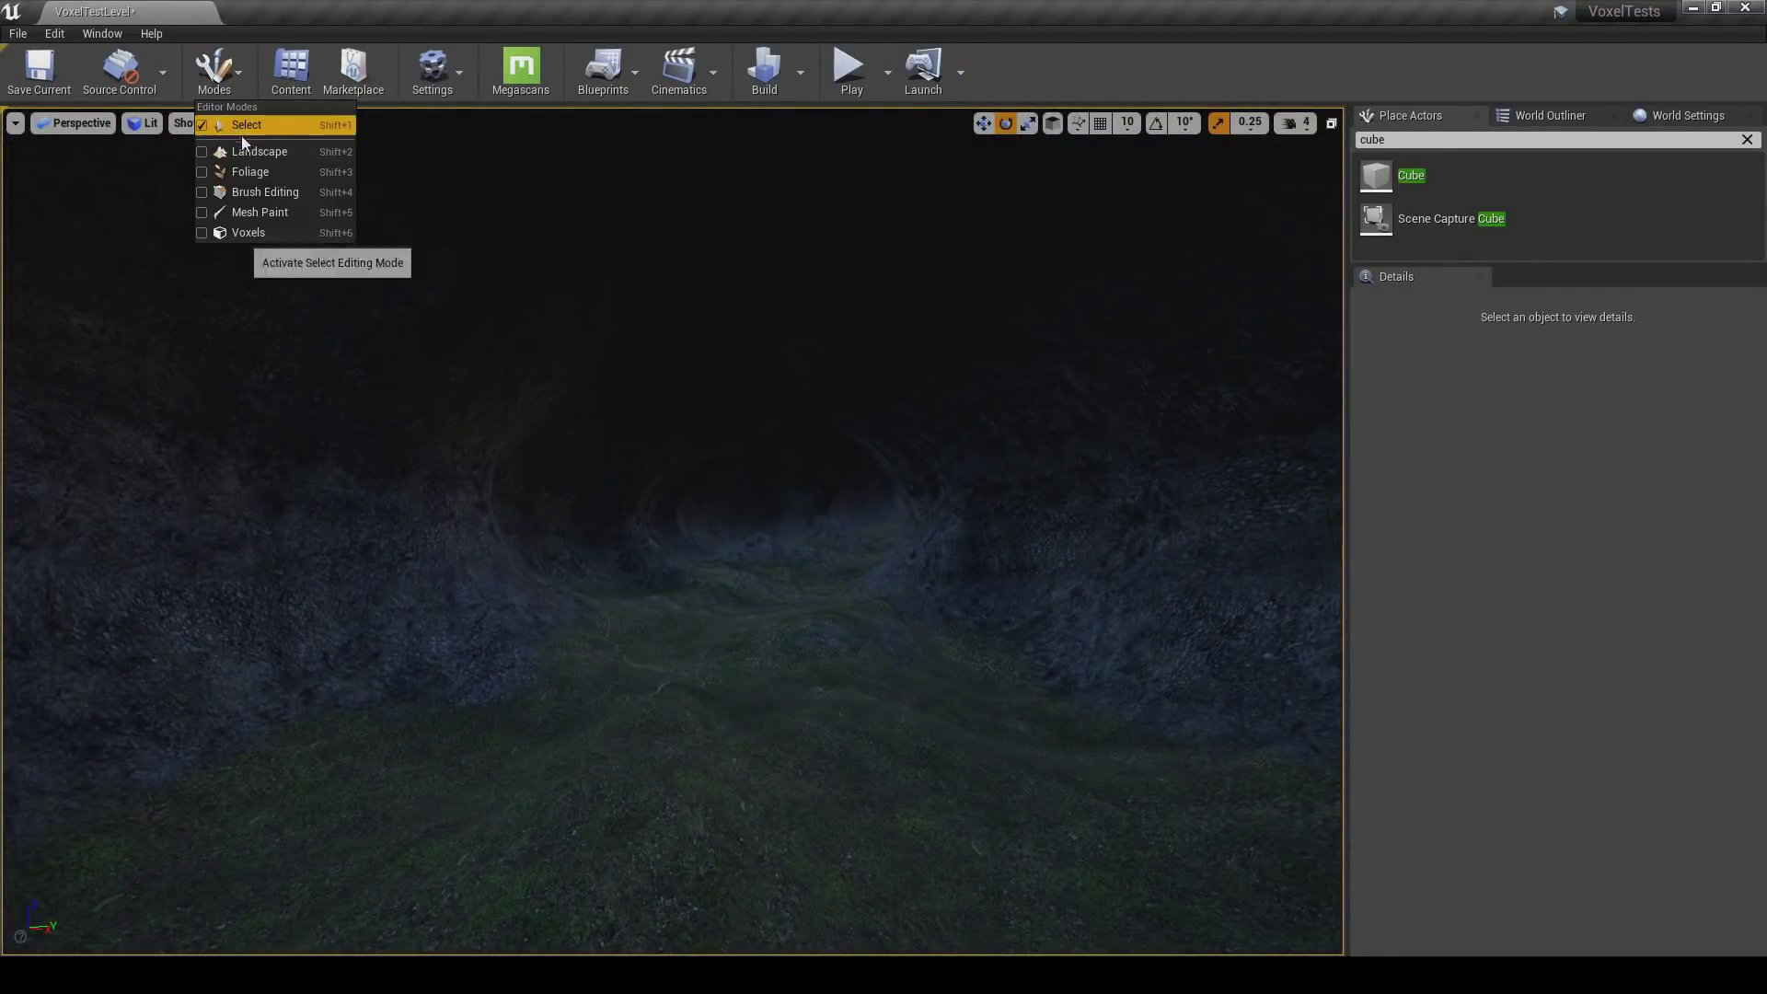
left_click(244, 237)
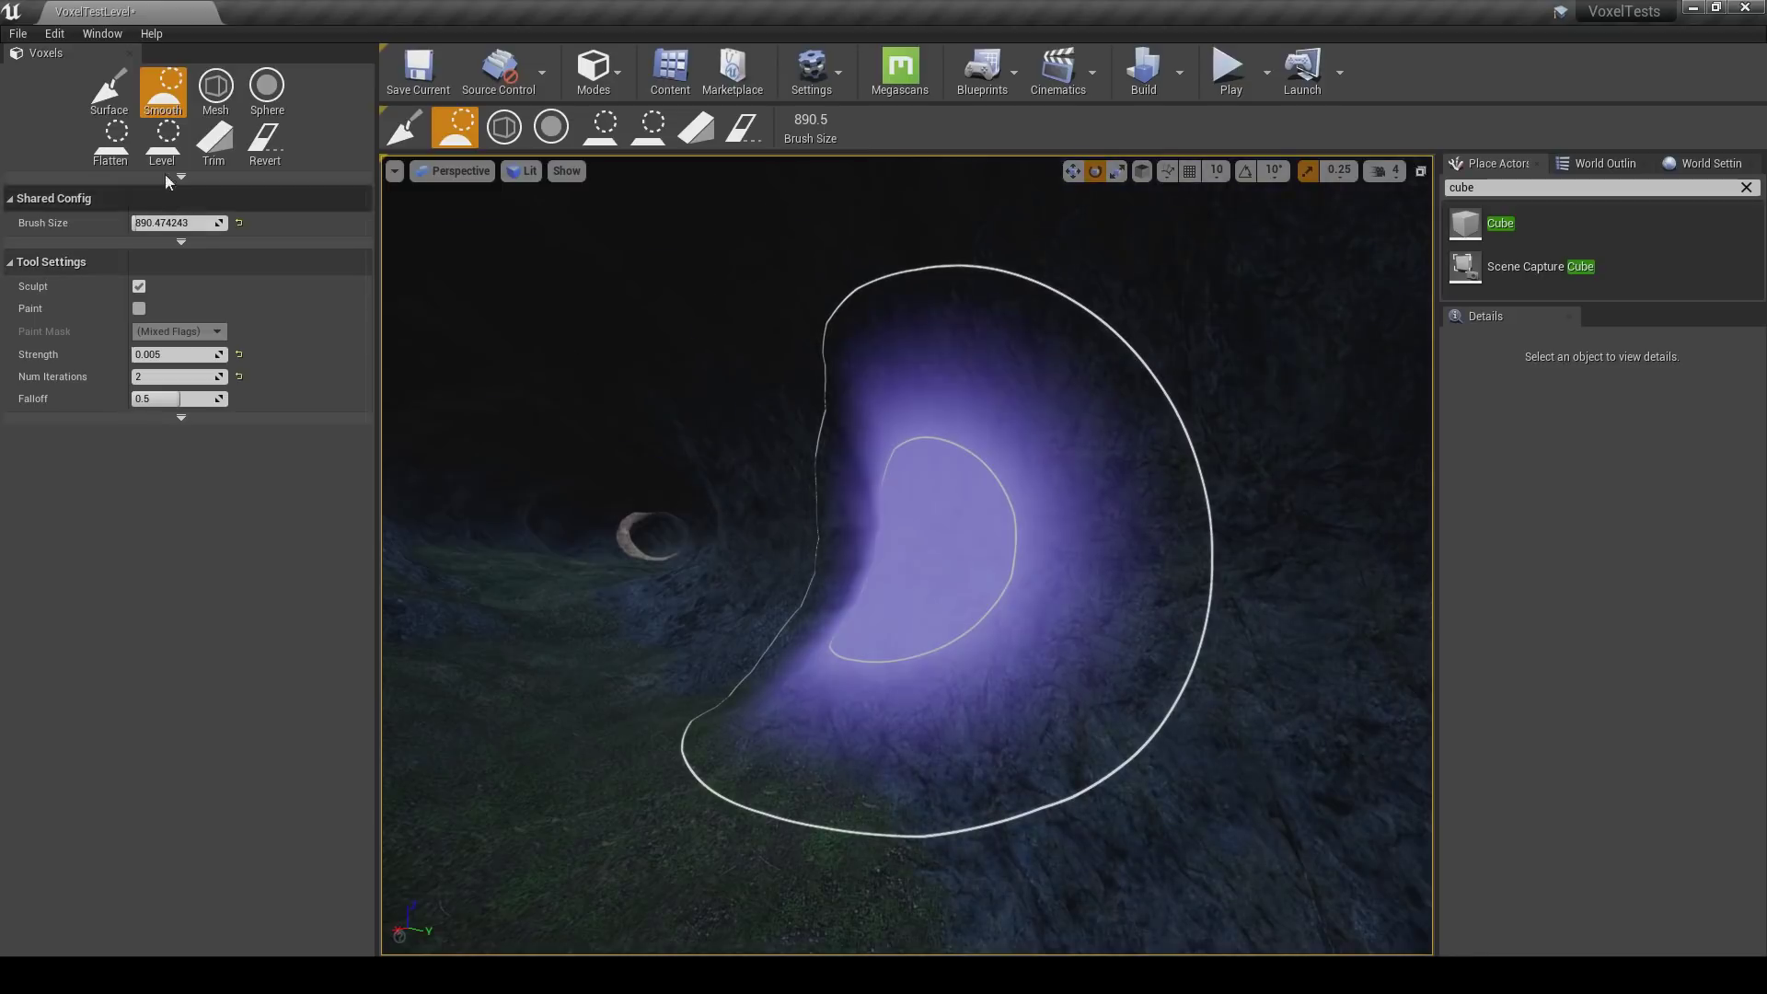
left_click(109, 92)
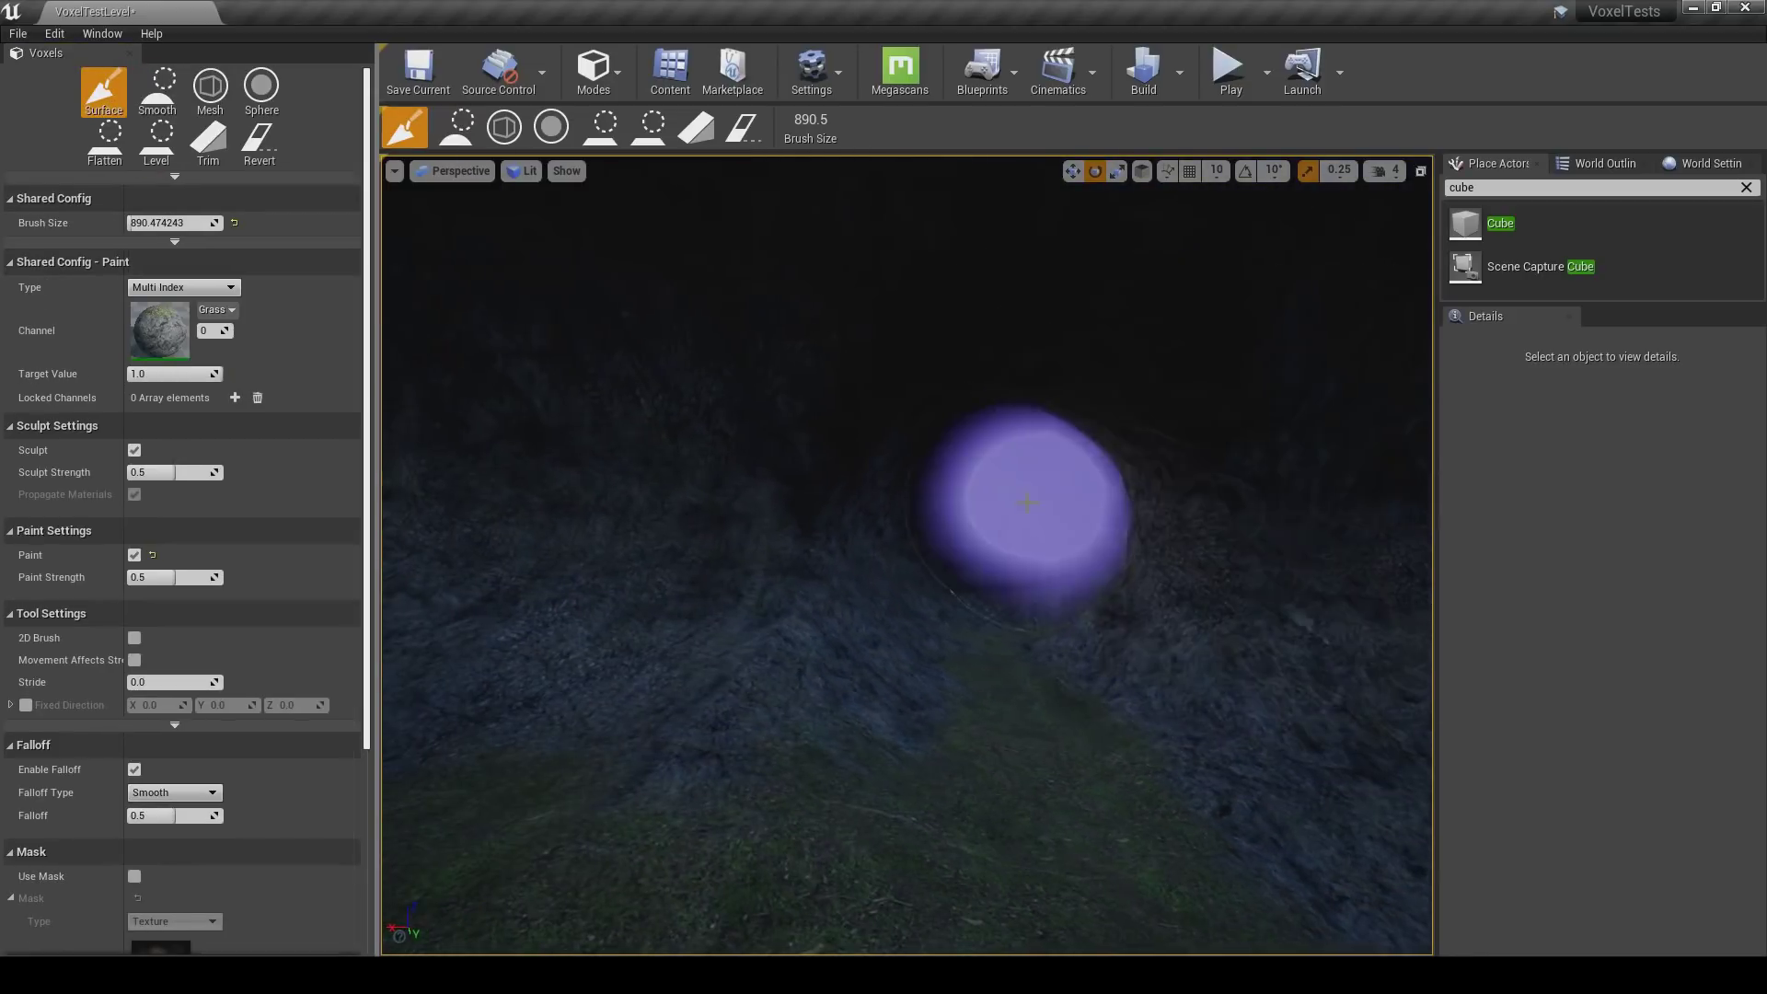
Carve an opening through the tunnel wall to the sky with the Surface tool at a brush size of about 952.
key("w")
mouse_move(1080, 448)
right_mouse_down()
mouse_move(1186, 432)
mouse_move(1238, 388)
right_mouse_up()
mouse_move(909, 600)
left_mouse_down()
mouse_move(868, 572)
mouse_move(881, 549)
mouse_move(927, 552)
mouse_move(947, 513)
mouse_move(985, 532)
mouse_move(967, 566)
left_mouse_up()
key("w")
right_click_drag(967, 566, 1096, 596)
key("s")
key("w")
key("s")
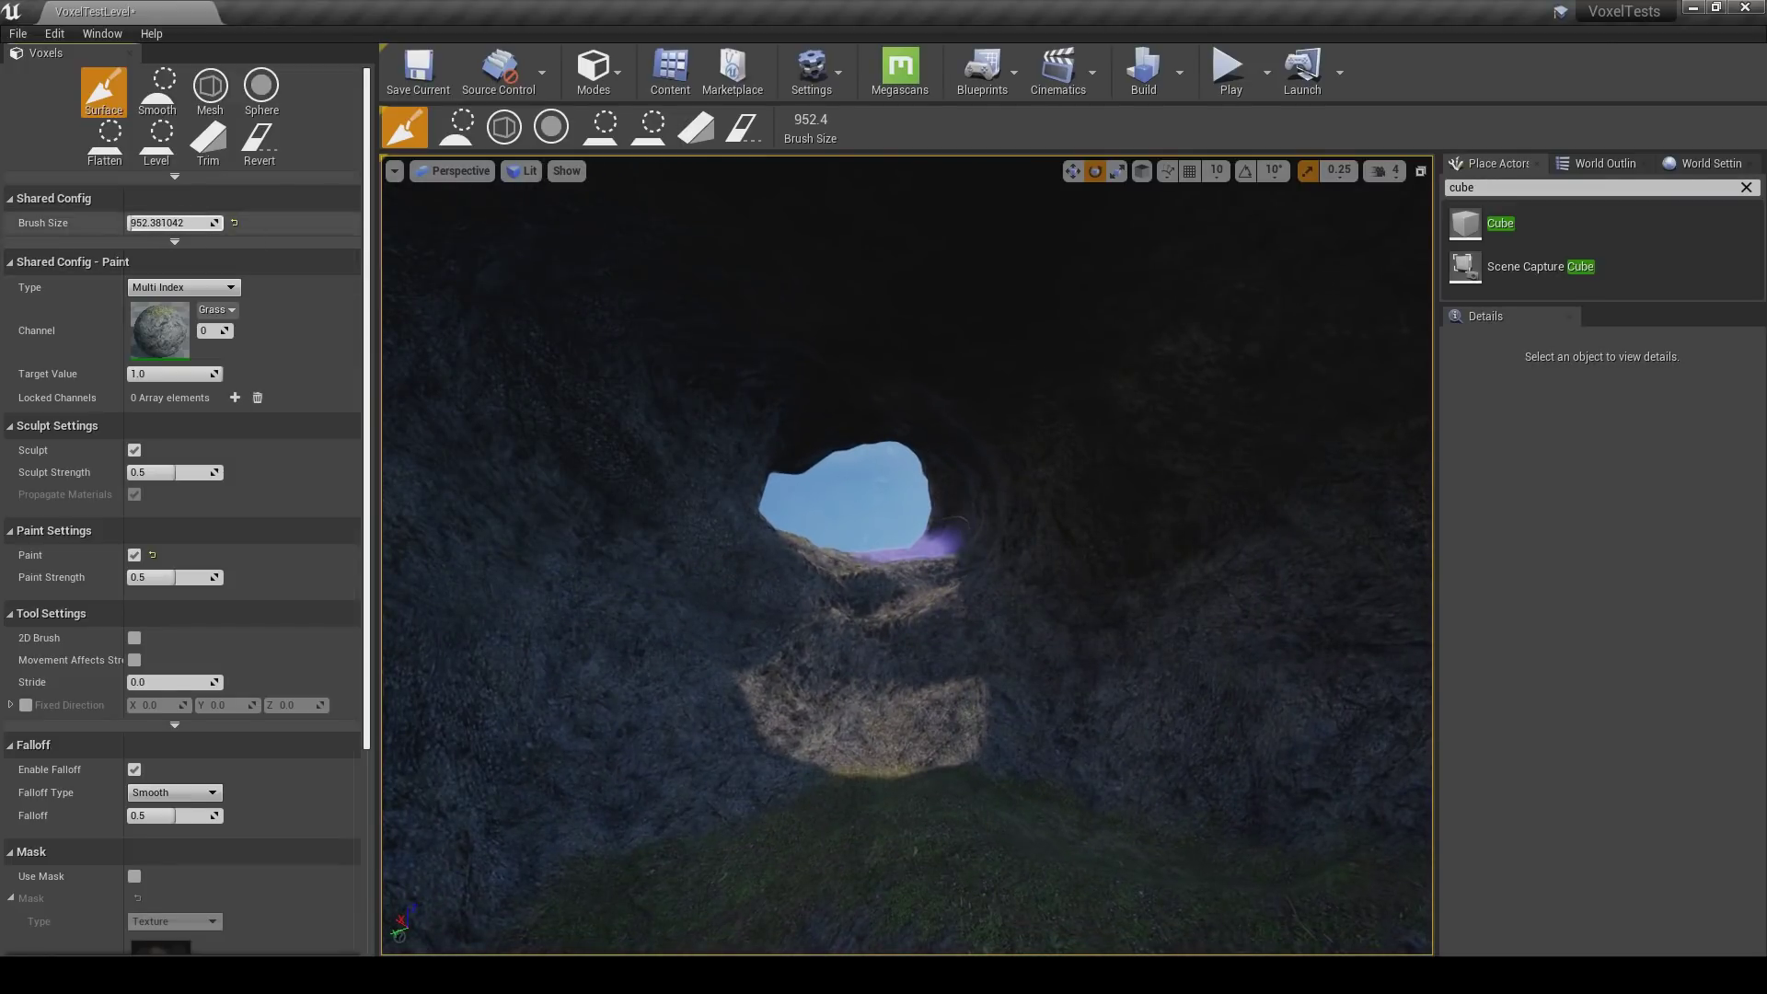
Set the brush size to 250 and carve several small holes in the rock around the large opening.
type("0")
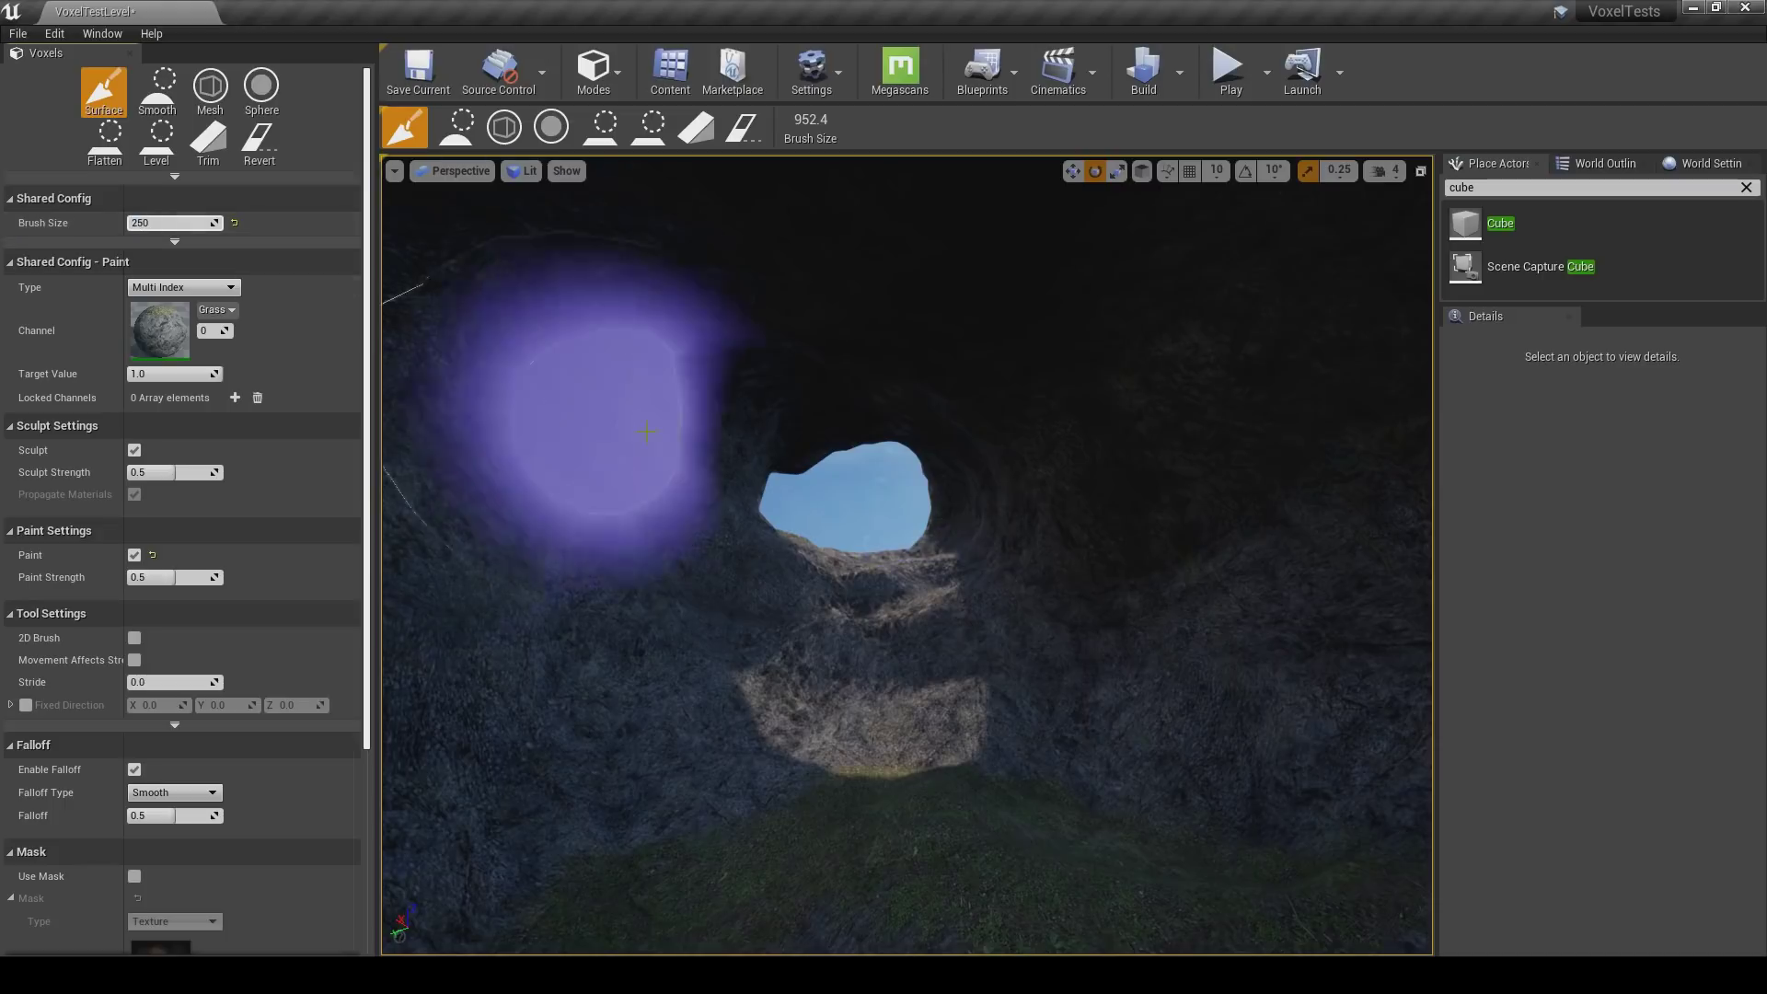
key("Return")
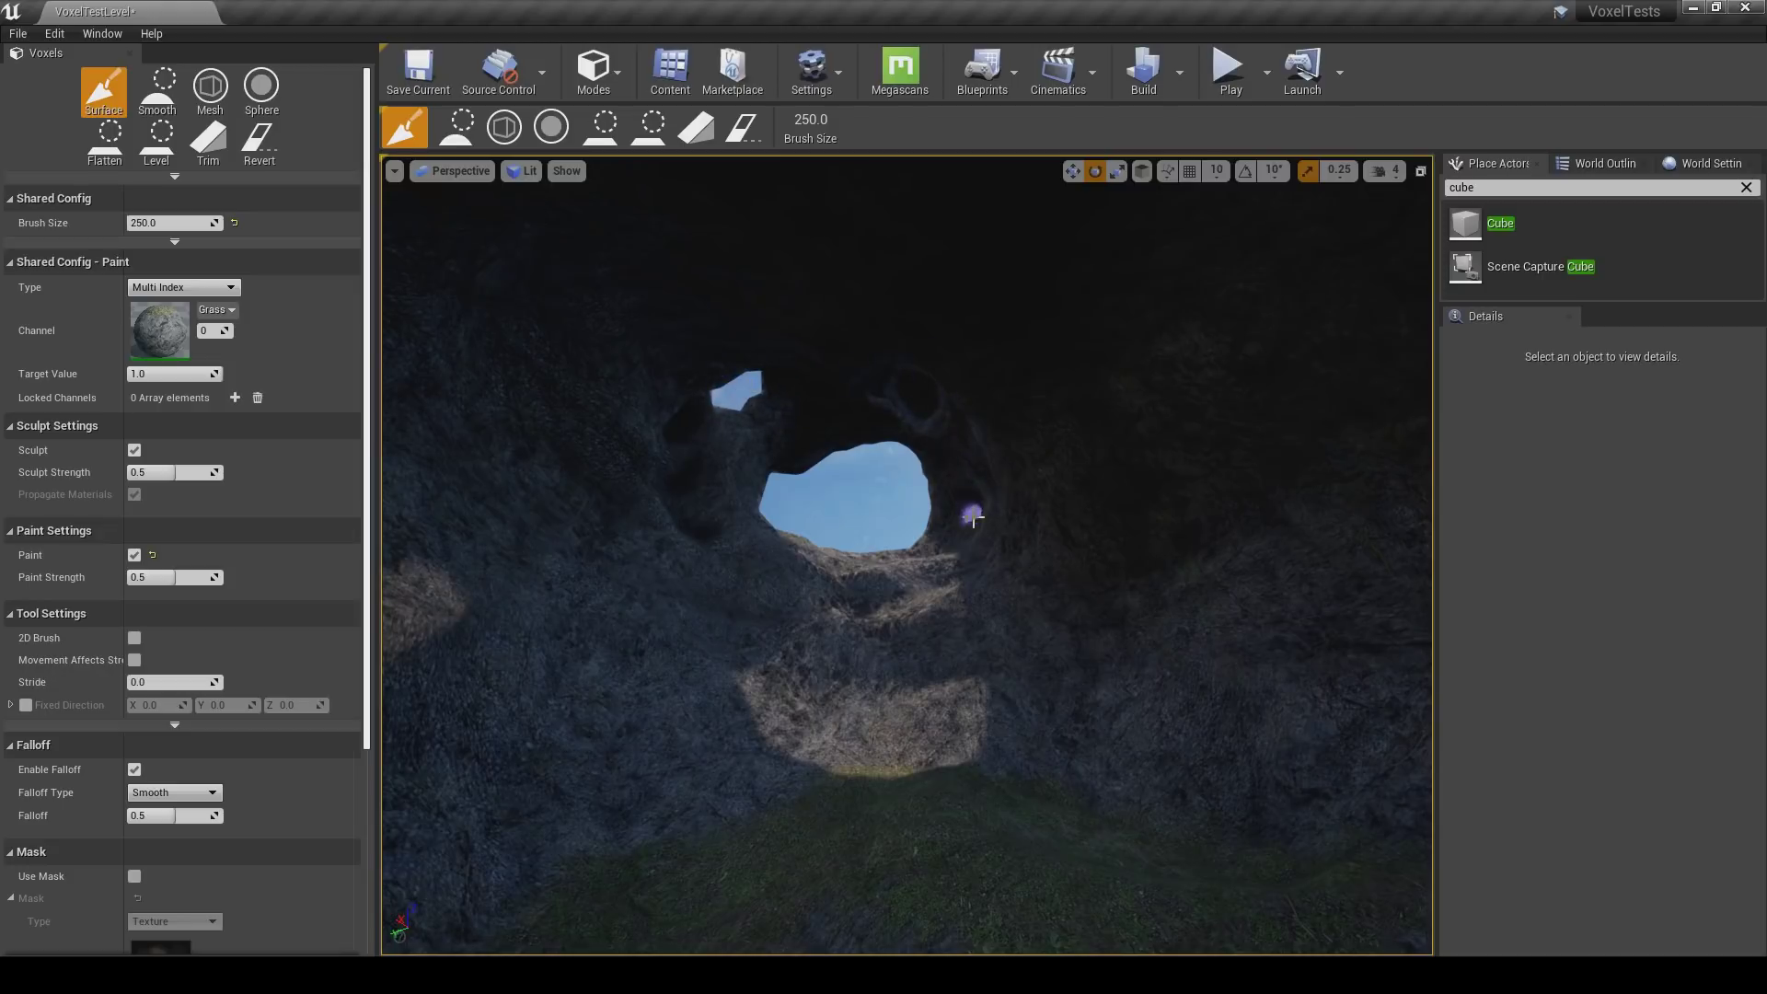
right_click_drag(984, 519, 985, 517)
key("w")
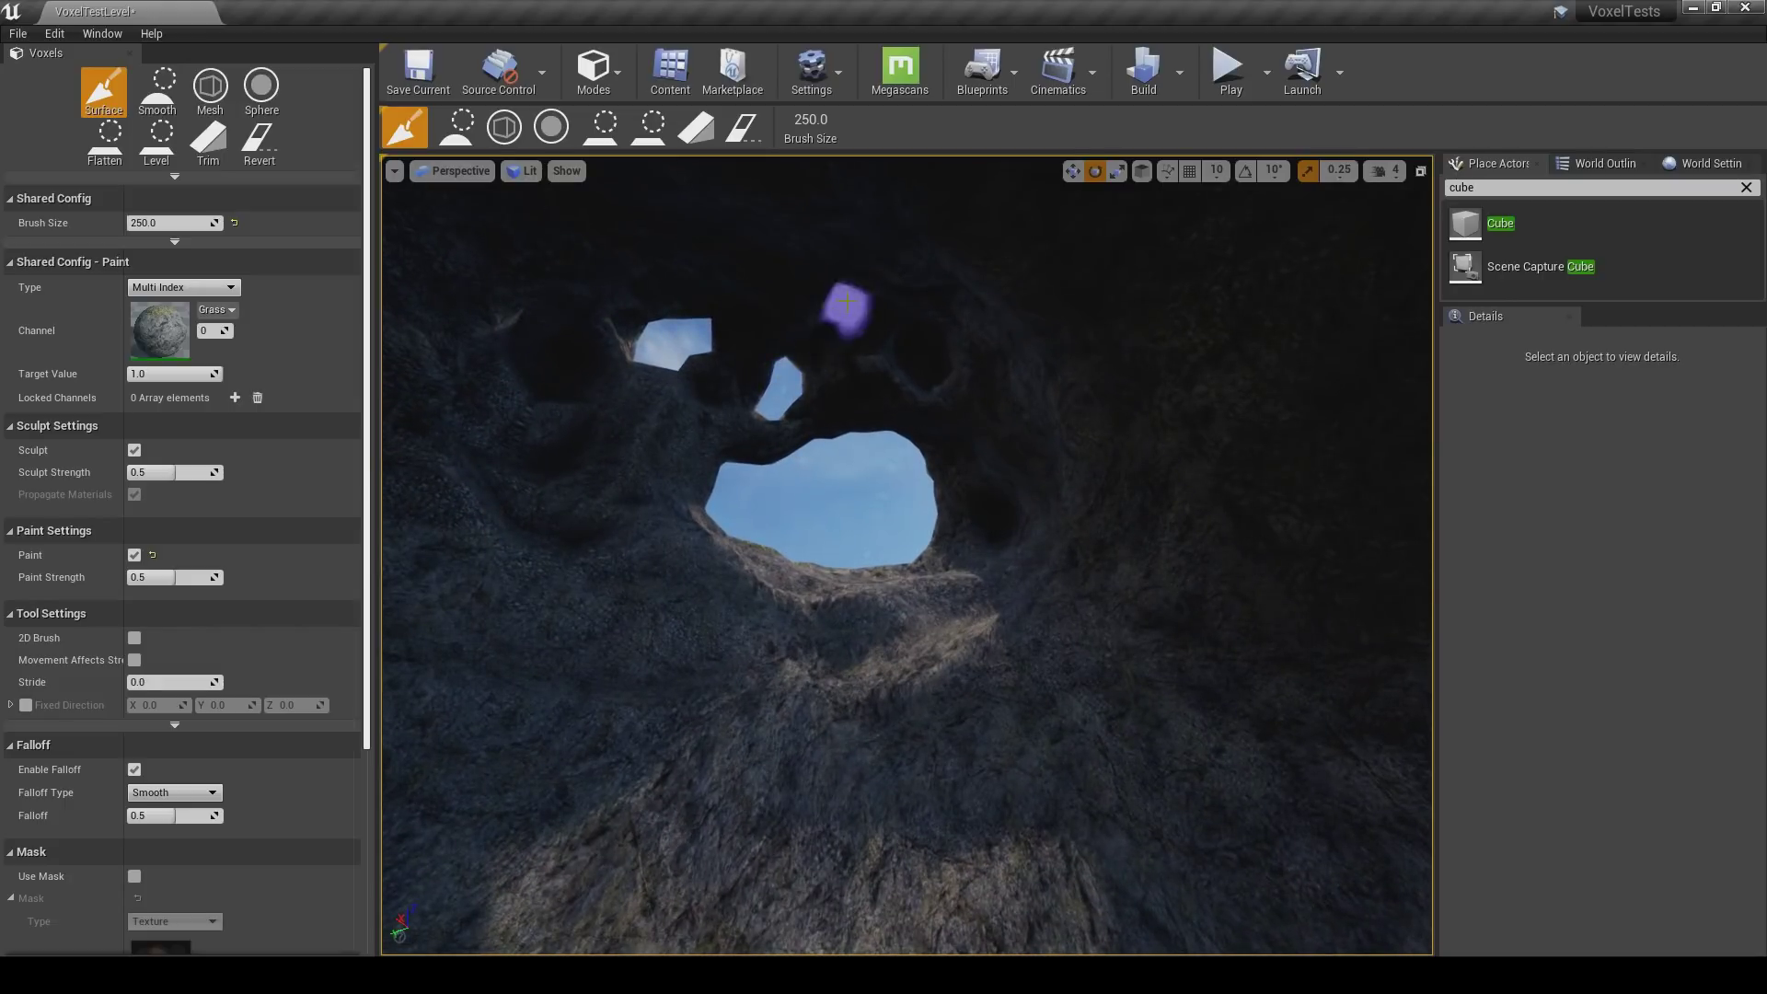
right_click_drag(737, 501, 658, 496)
left_click_drag(714, 517, 665, 521)
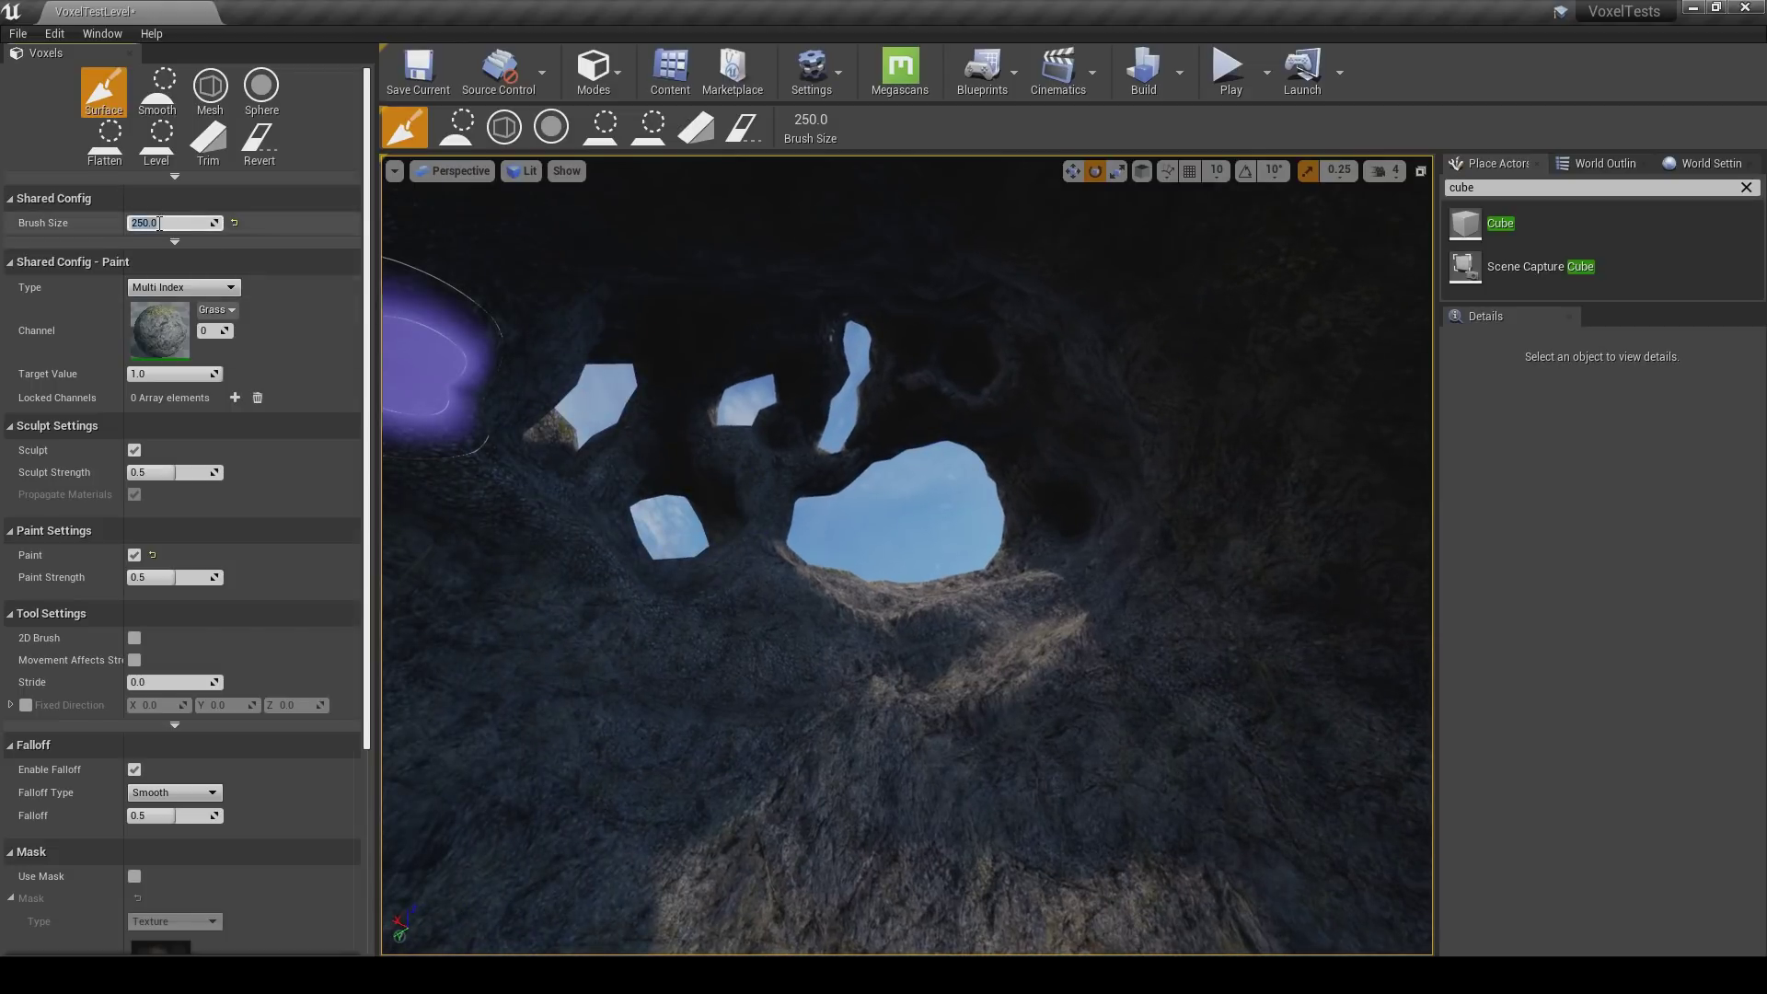
Set the brush size to 400 and widen the holes, cutting away the rock between them and the large opening.
key("Return")
mouse_move(581, 412)
left_mouse_down()
mouse_move(550, 381)
mouse_move(599, 321)
mouse_move(762, 367)
left_mouse_up()
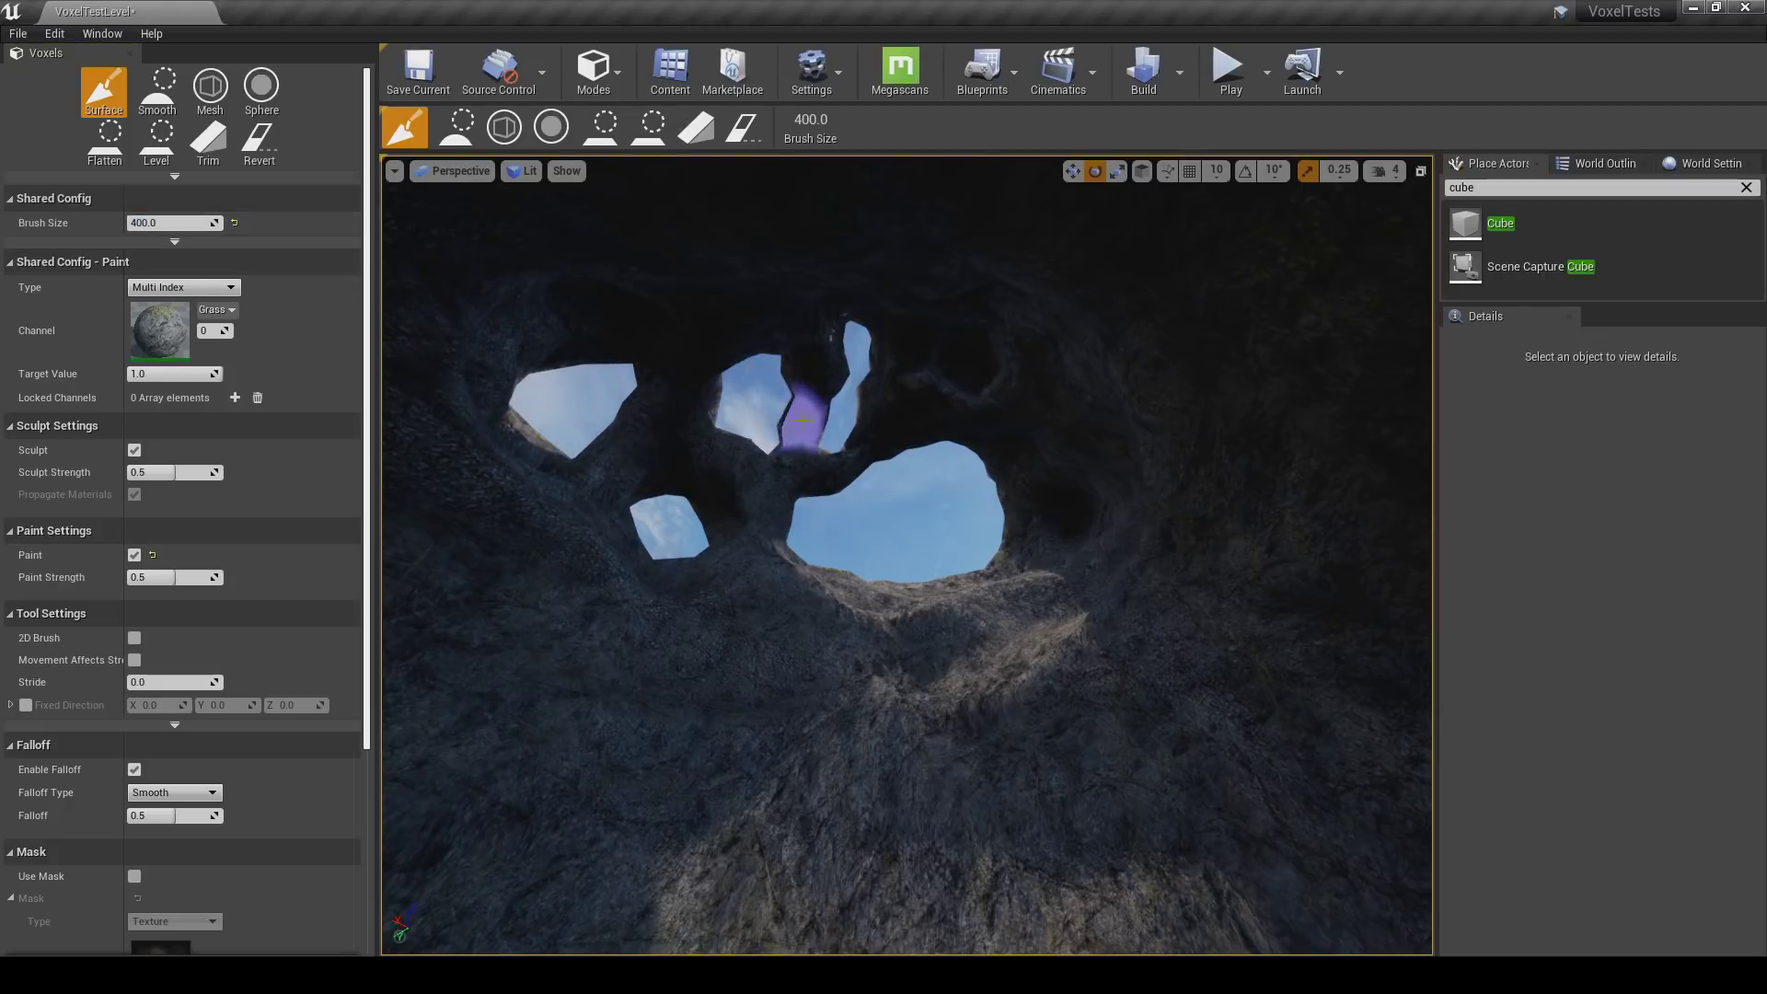
mouse_move(869, 326)
left_mouse_down()
mouse_move(958, 347)
mouse_move(1013, 283)
mouse_move(790, 517)
left_mouse_up()
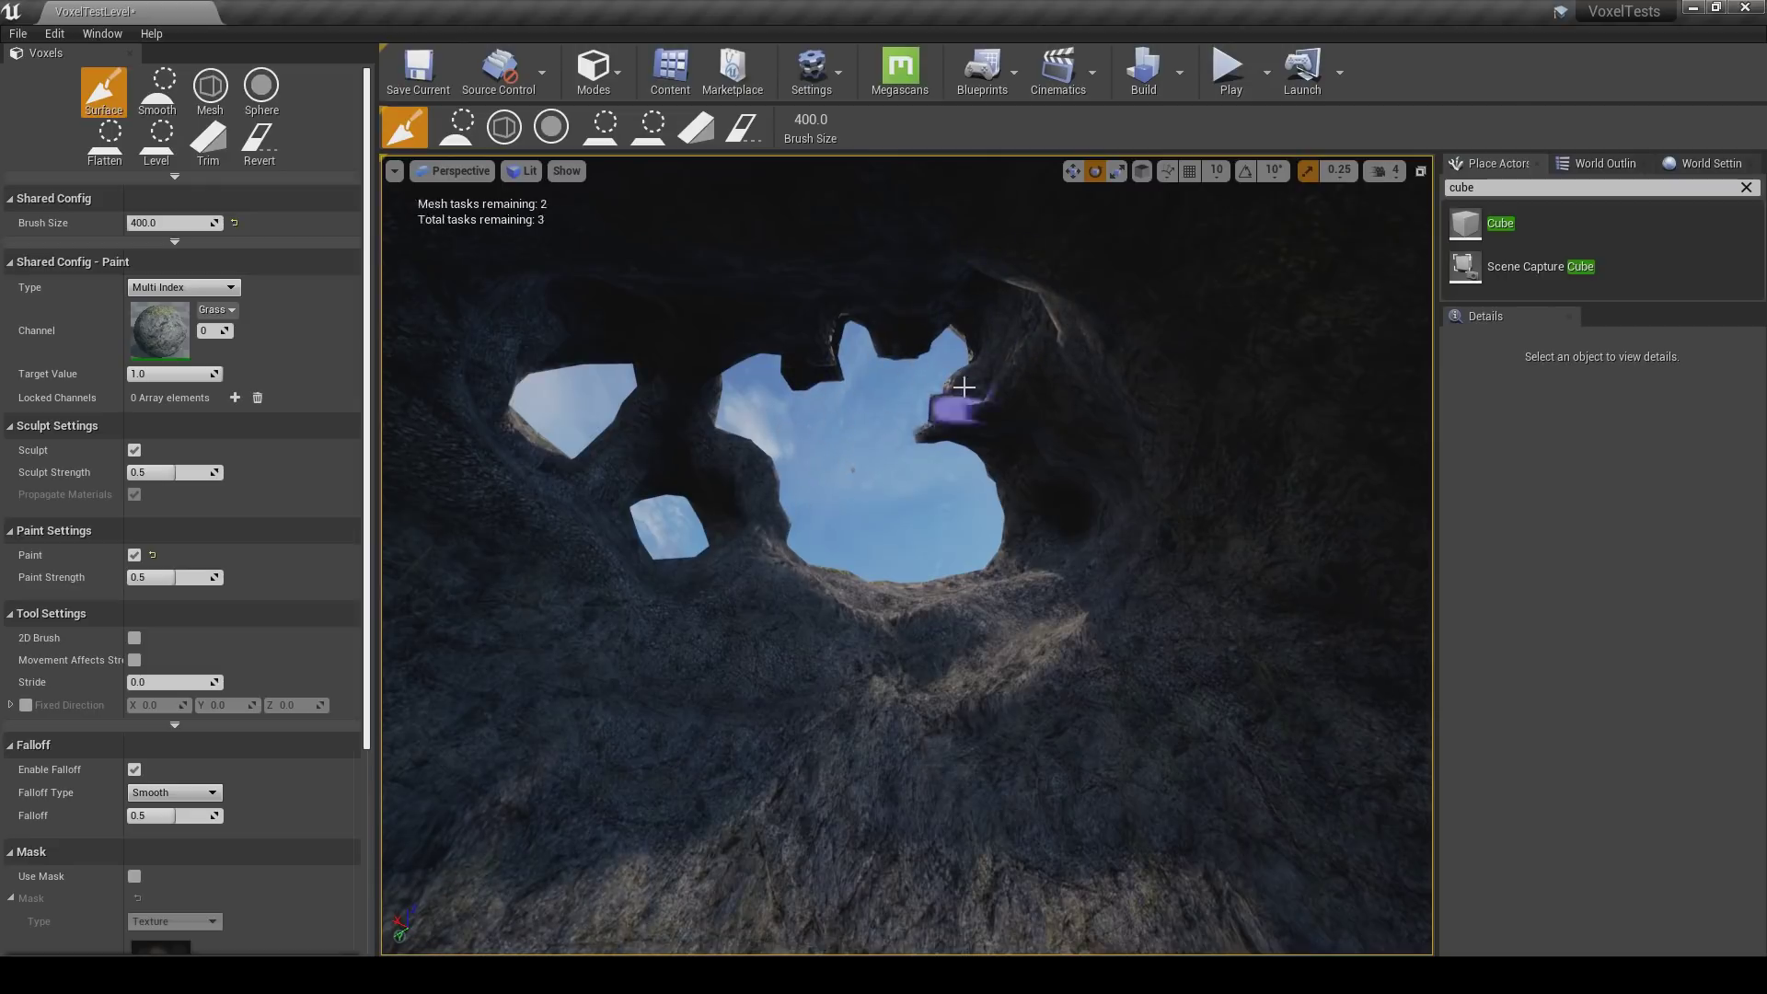
mouse_move(1012, 453)
left_mouse_down()
mouse_move(790, 593)
mouse_move(833, 558)
left_mouse_up()
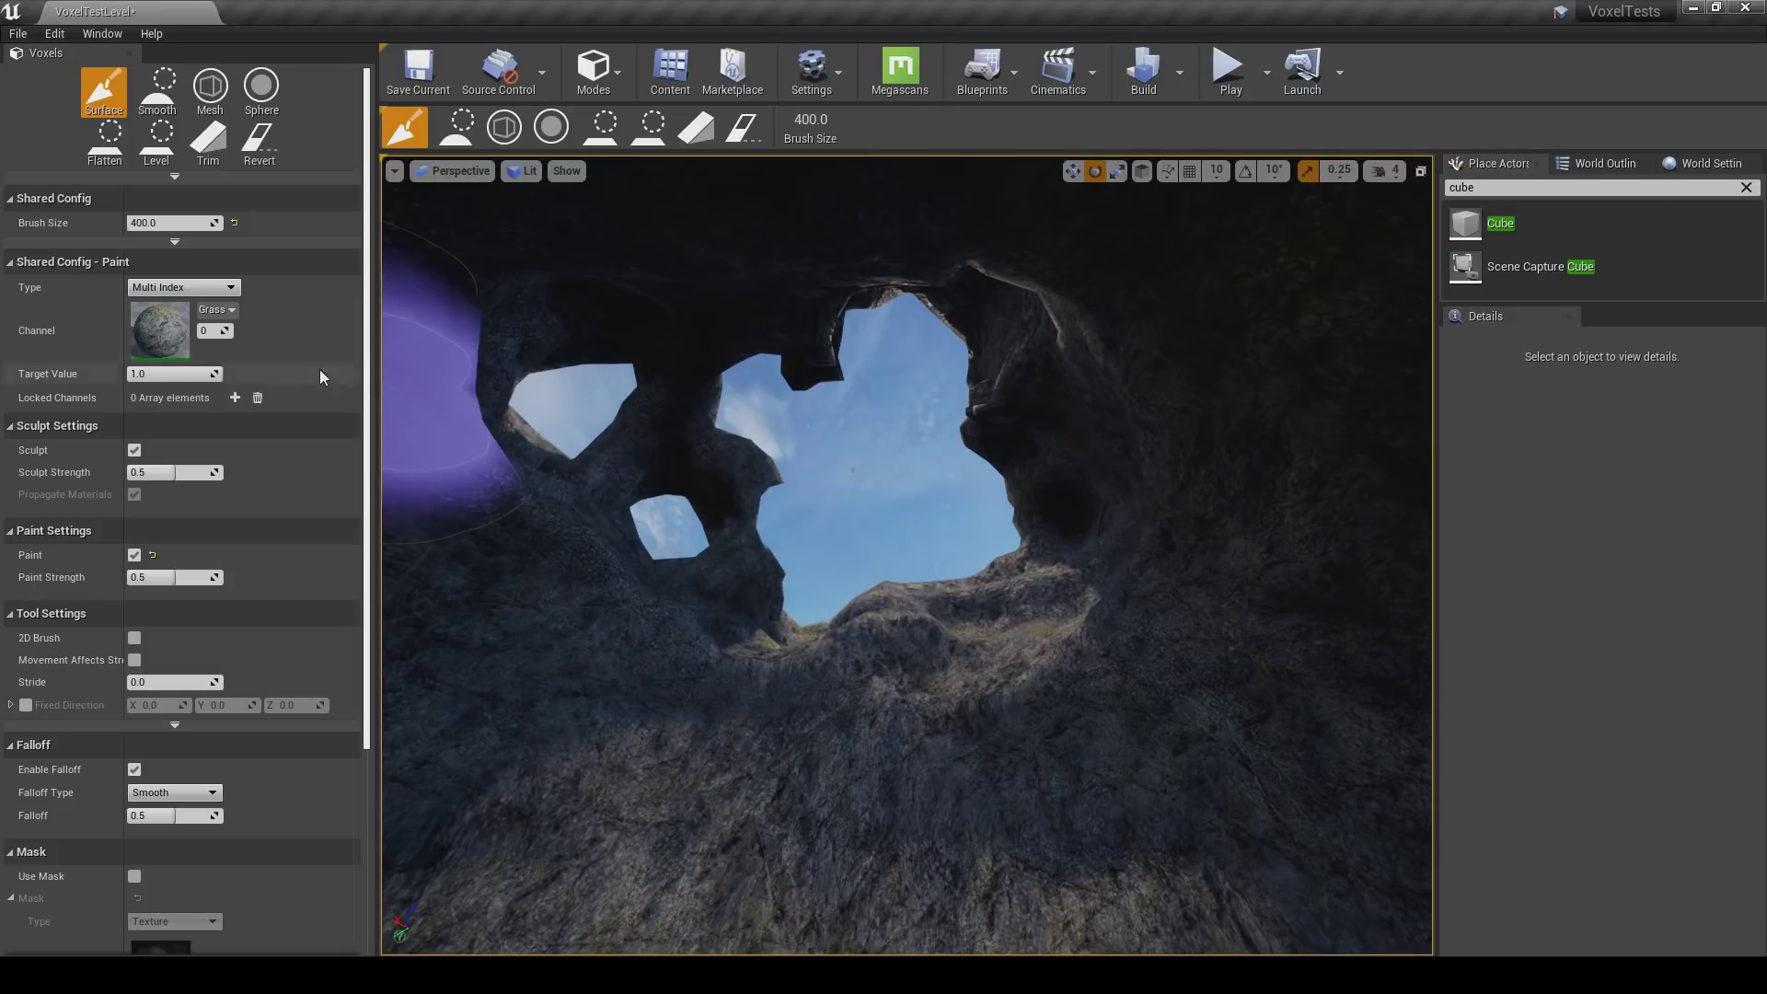
Smooth the rough rock edges around the large opening with the Smooth tool at brush size 400.
left_click(157, 97)
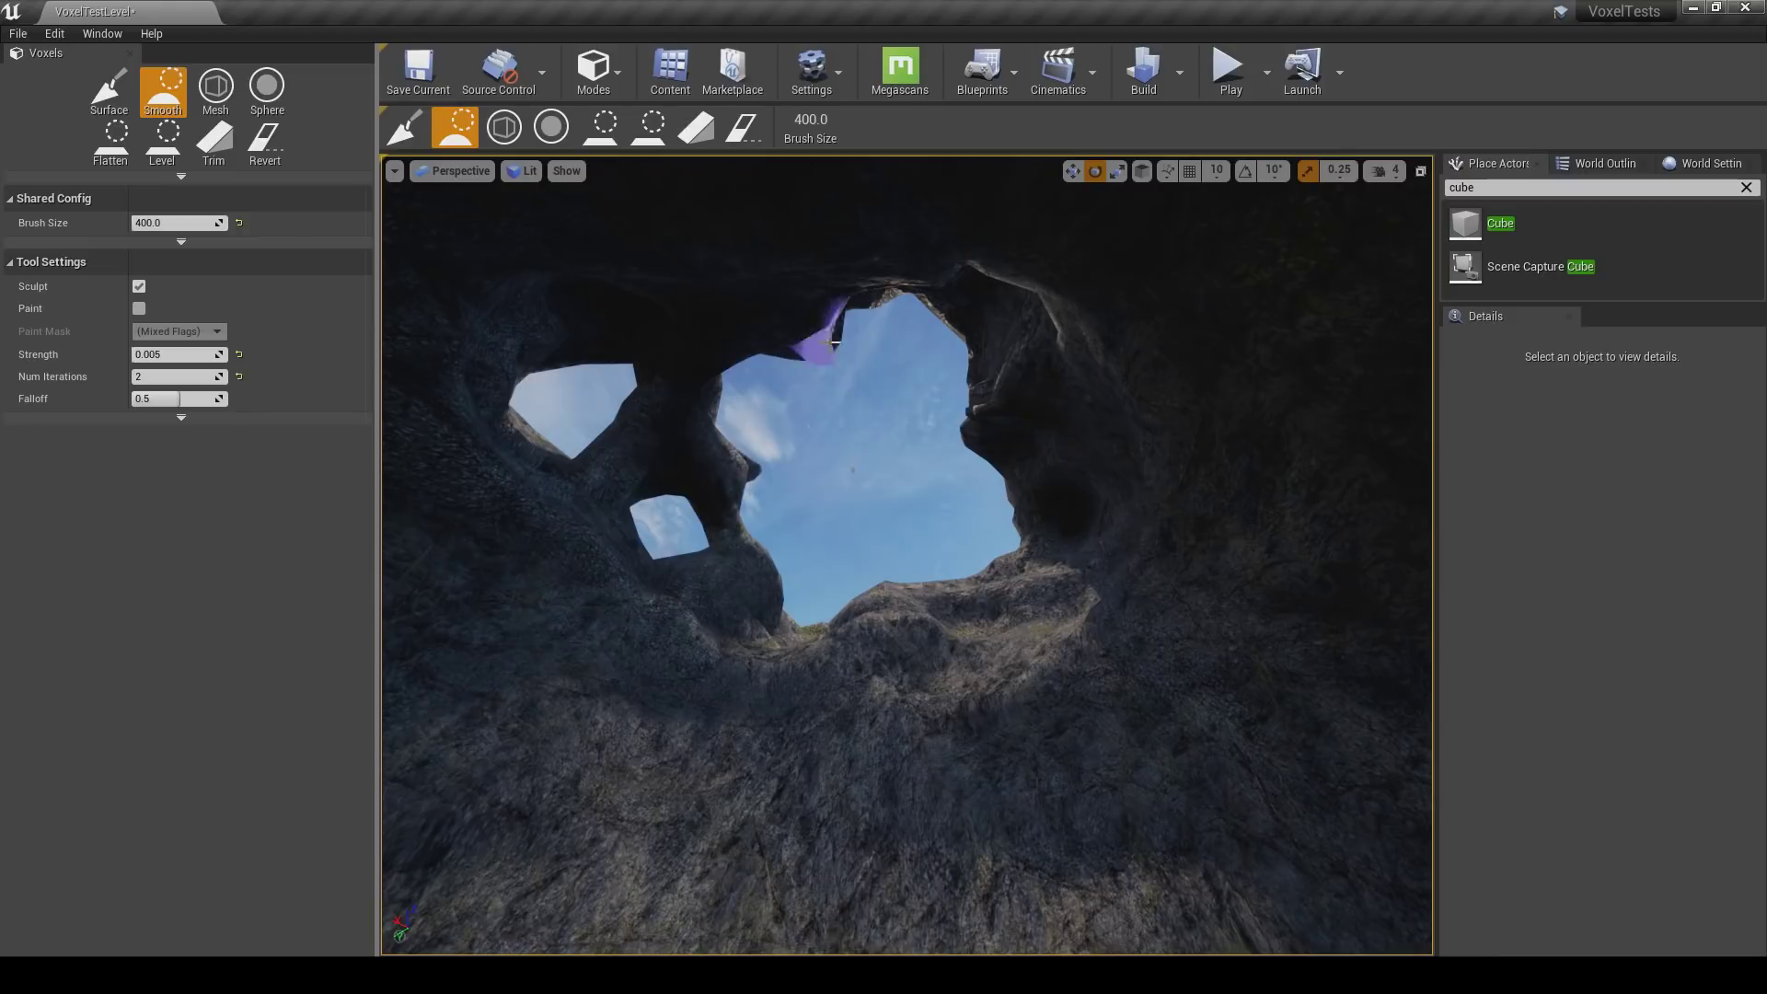
right_click_drag(966, 393, 929, 405)
key("s")
key("w")
right_click_drag(777, 430, 787, 451)
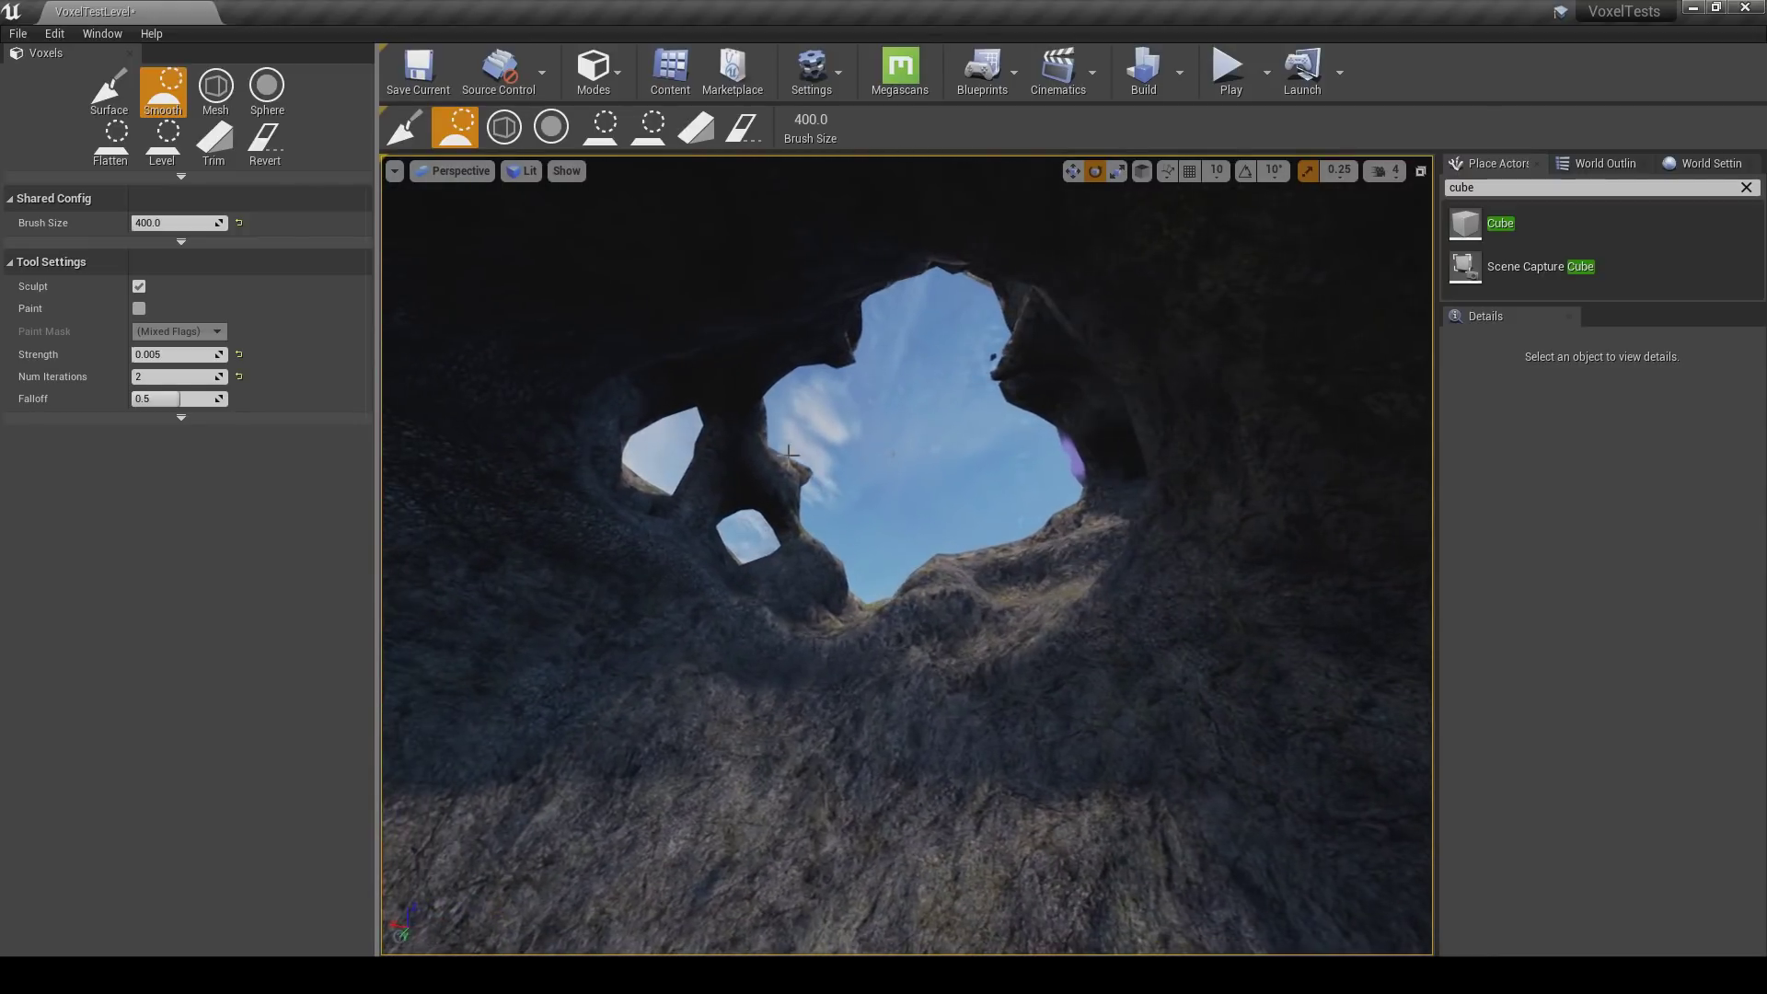
left_click_drag(801, 473, 747, 431)
right_click_drag(769, 488, 911, 460)
key("s")
key("w")
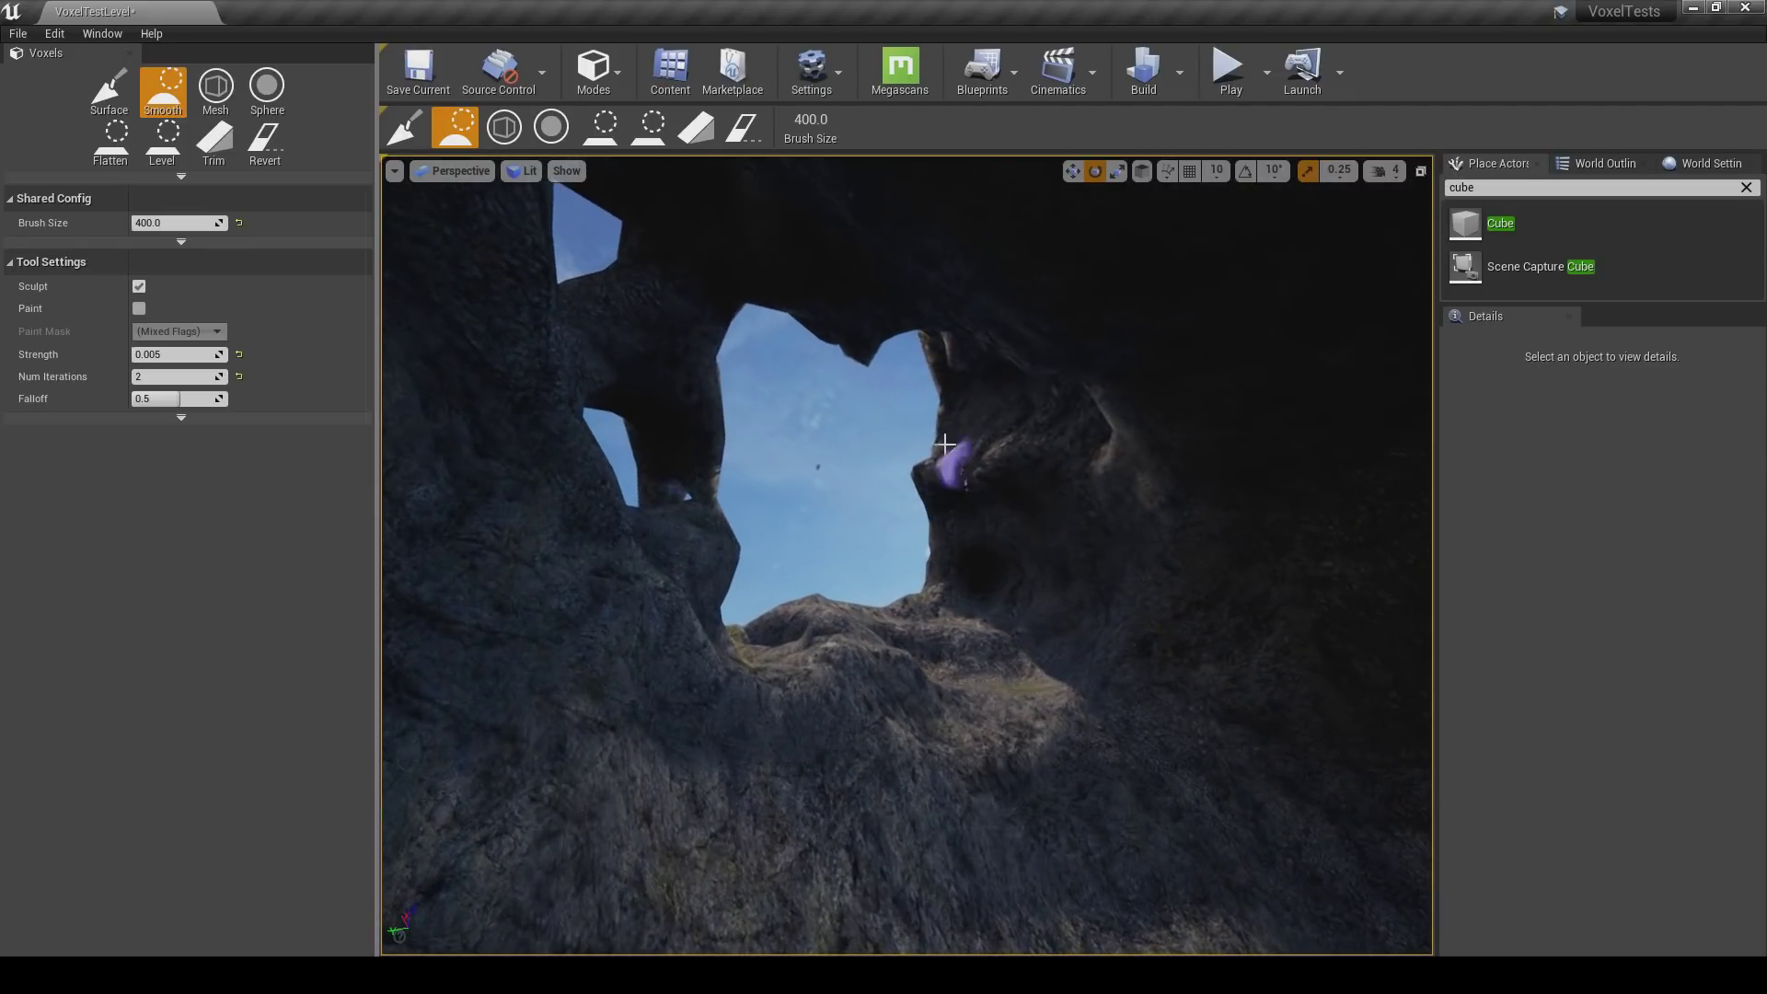
right_click_drag(886, 499, 880, 479)
right_click_drag(973, 410, 969, 372)
Carve hollows into the dark tunnel wall beside the opening with the Surface tool, raising the brush size to 800.
left_click(109, 87)
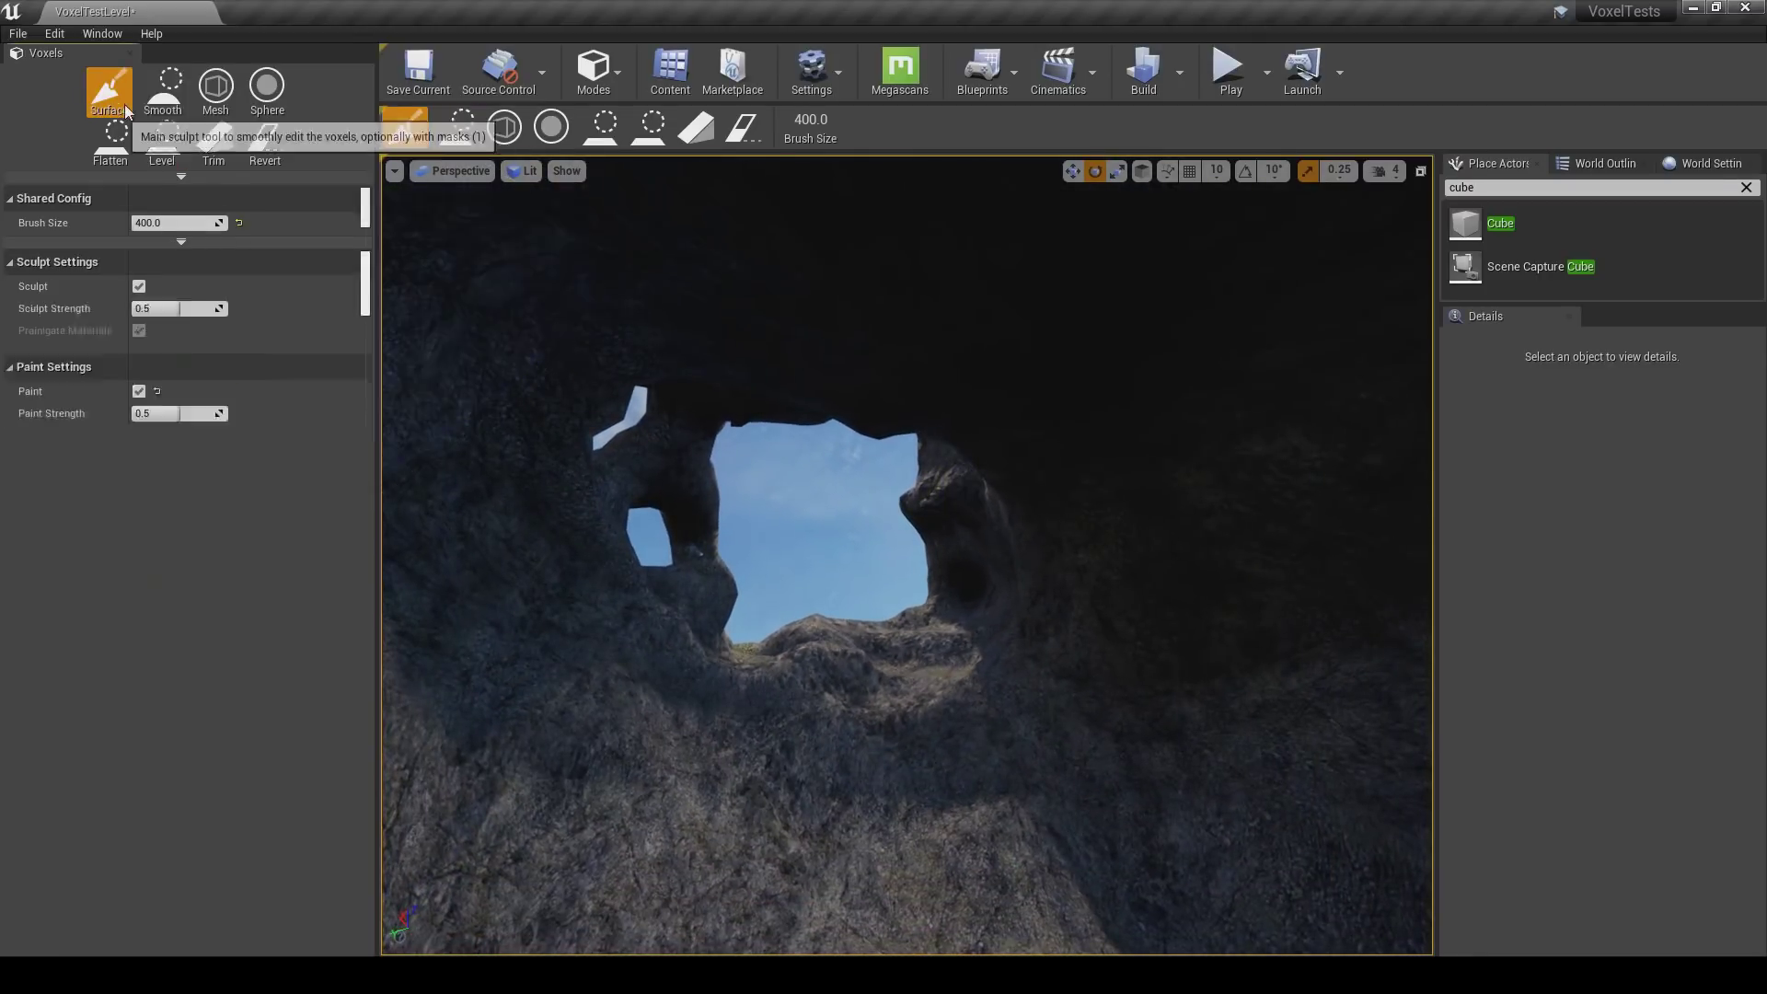
right_click_drag(911, 515, 942, 540)
mouse_move(1014, 462)
left_mouse_down()
mouse_move(1024, 524)
mouse_move(937, 587)
mouse_move(1112, 545)
left_mouse_up()
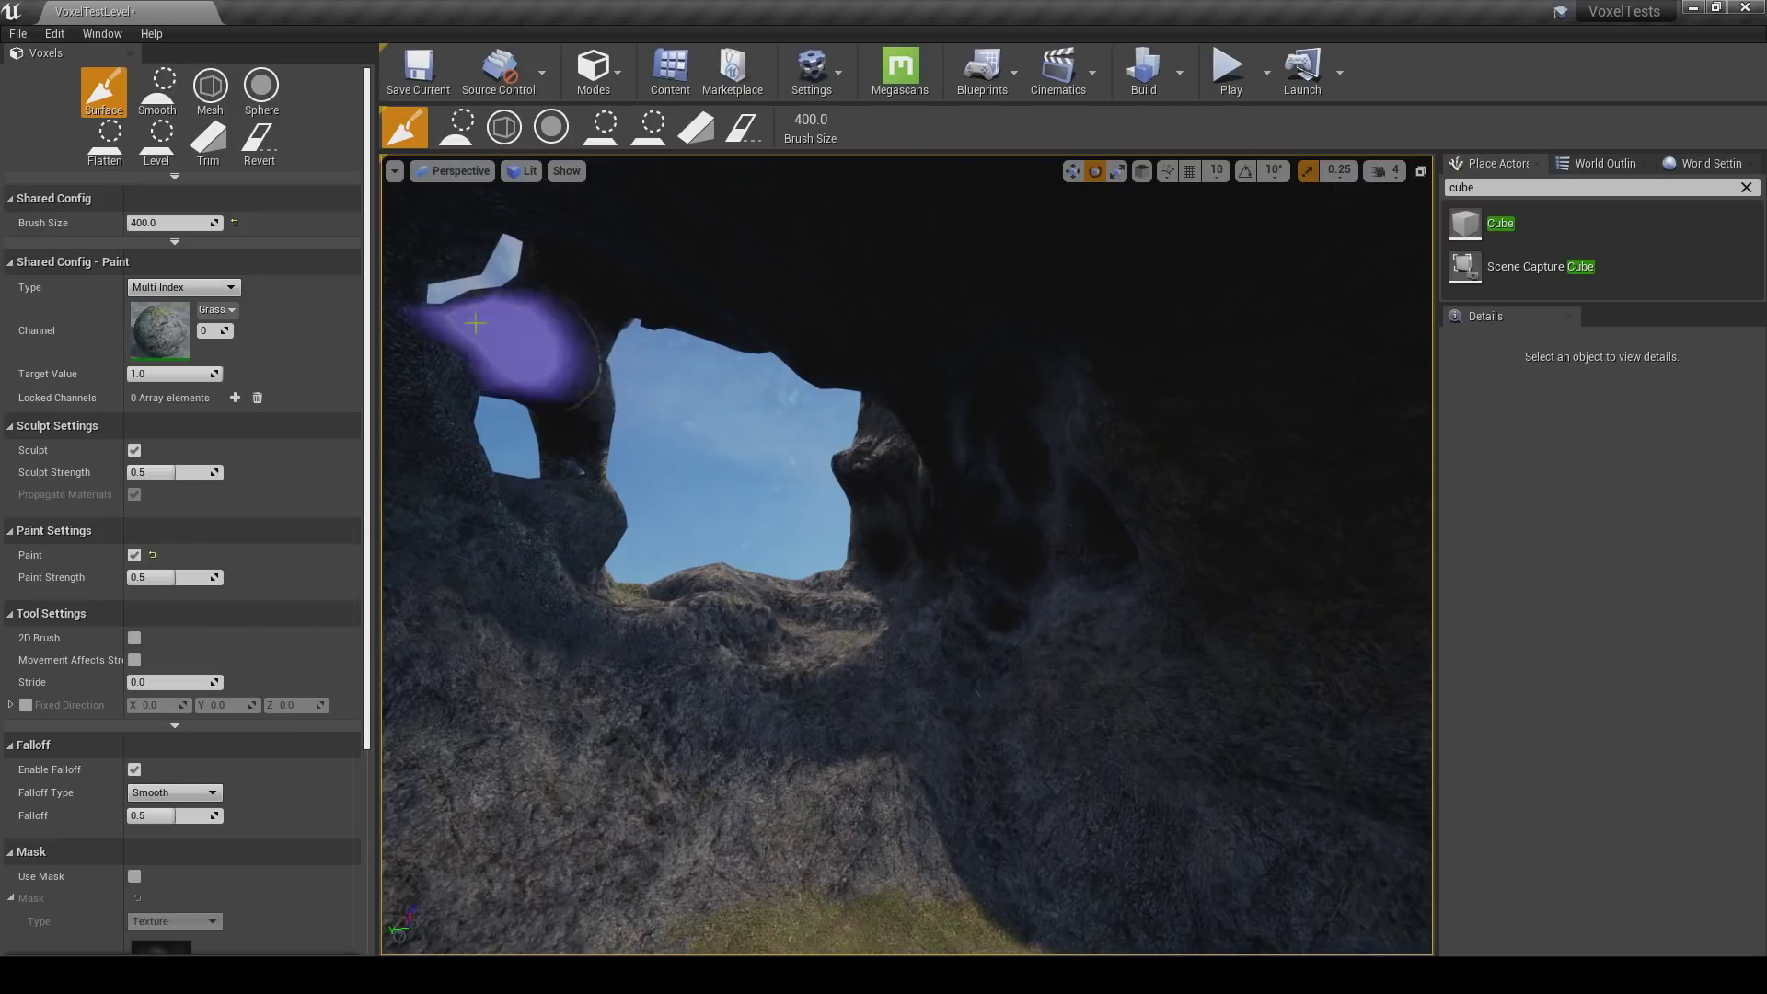
left_click(181, 222)
type("800")
key("Return")
mouse_move(1100, 497)
left_mouse_down()
mouse_move(1093, 529)
mouse_move(1039, 471)
left_mouse_up()
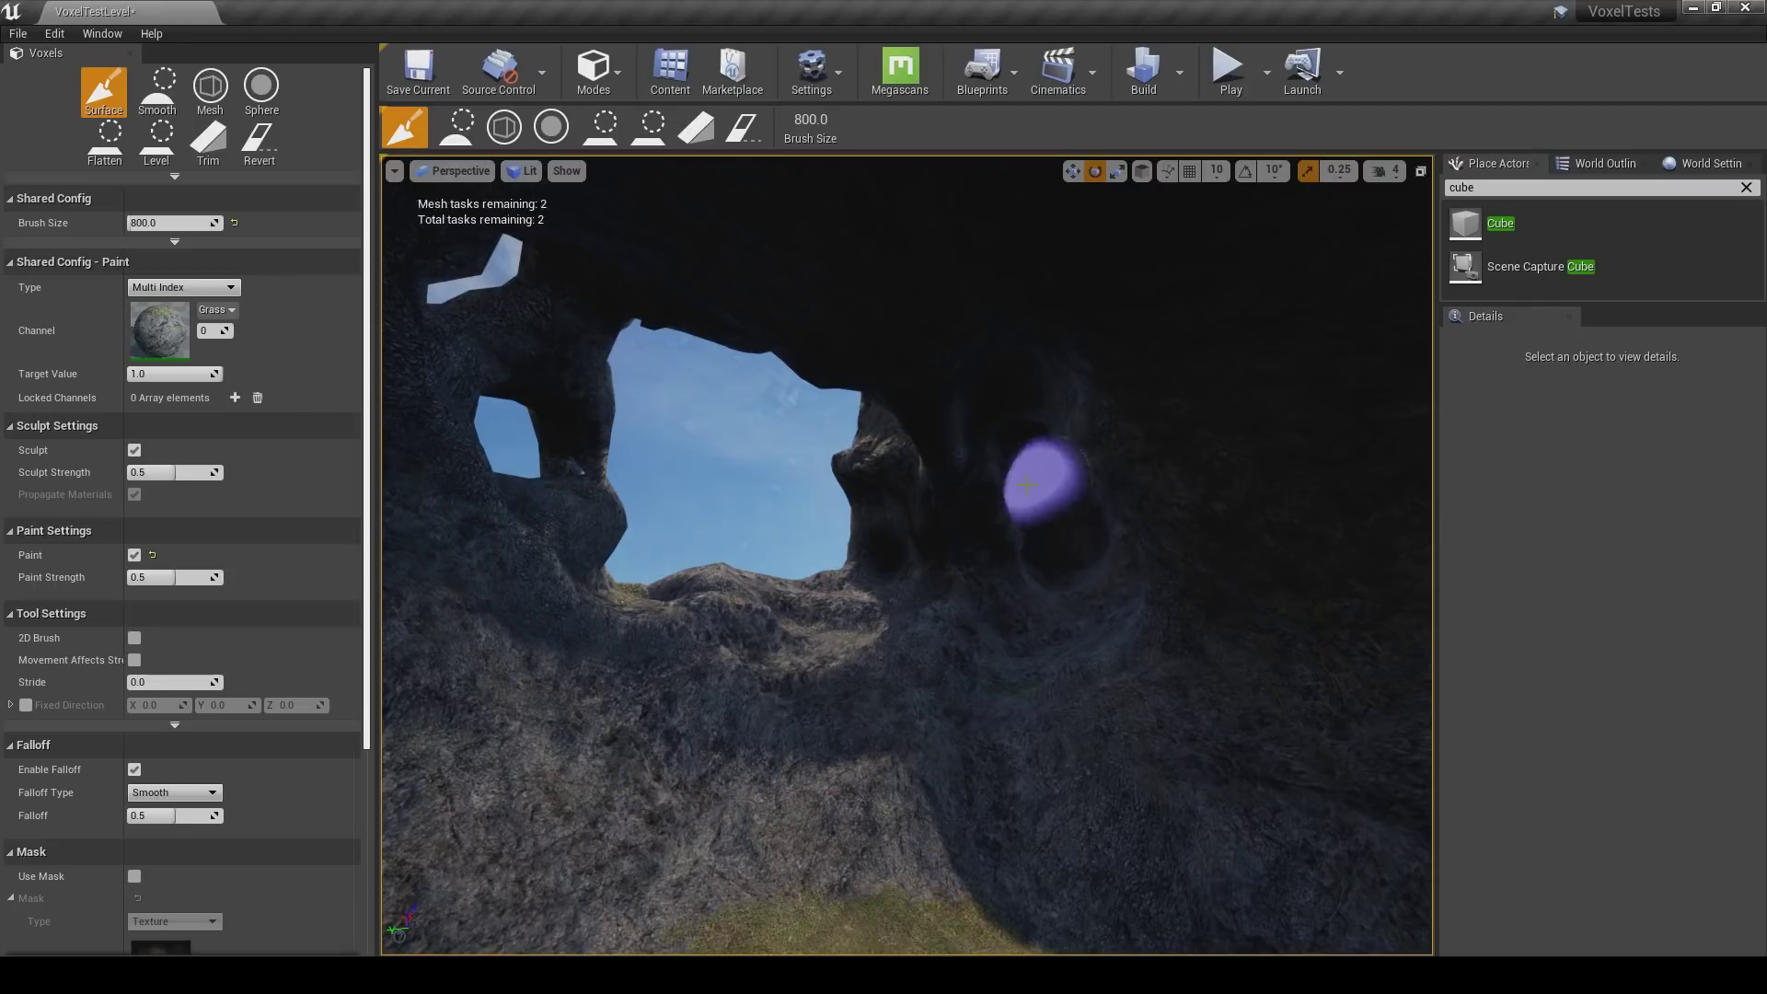
mouse_move(1018, 571)
left_mouse_down()
mouse_move(1110, 626)
mouse_move(1229, 597)
mouse_move(1139, 651)
mouse_move(1220, 623)
left_mouse_up()
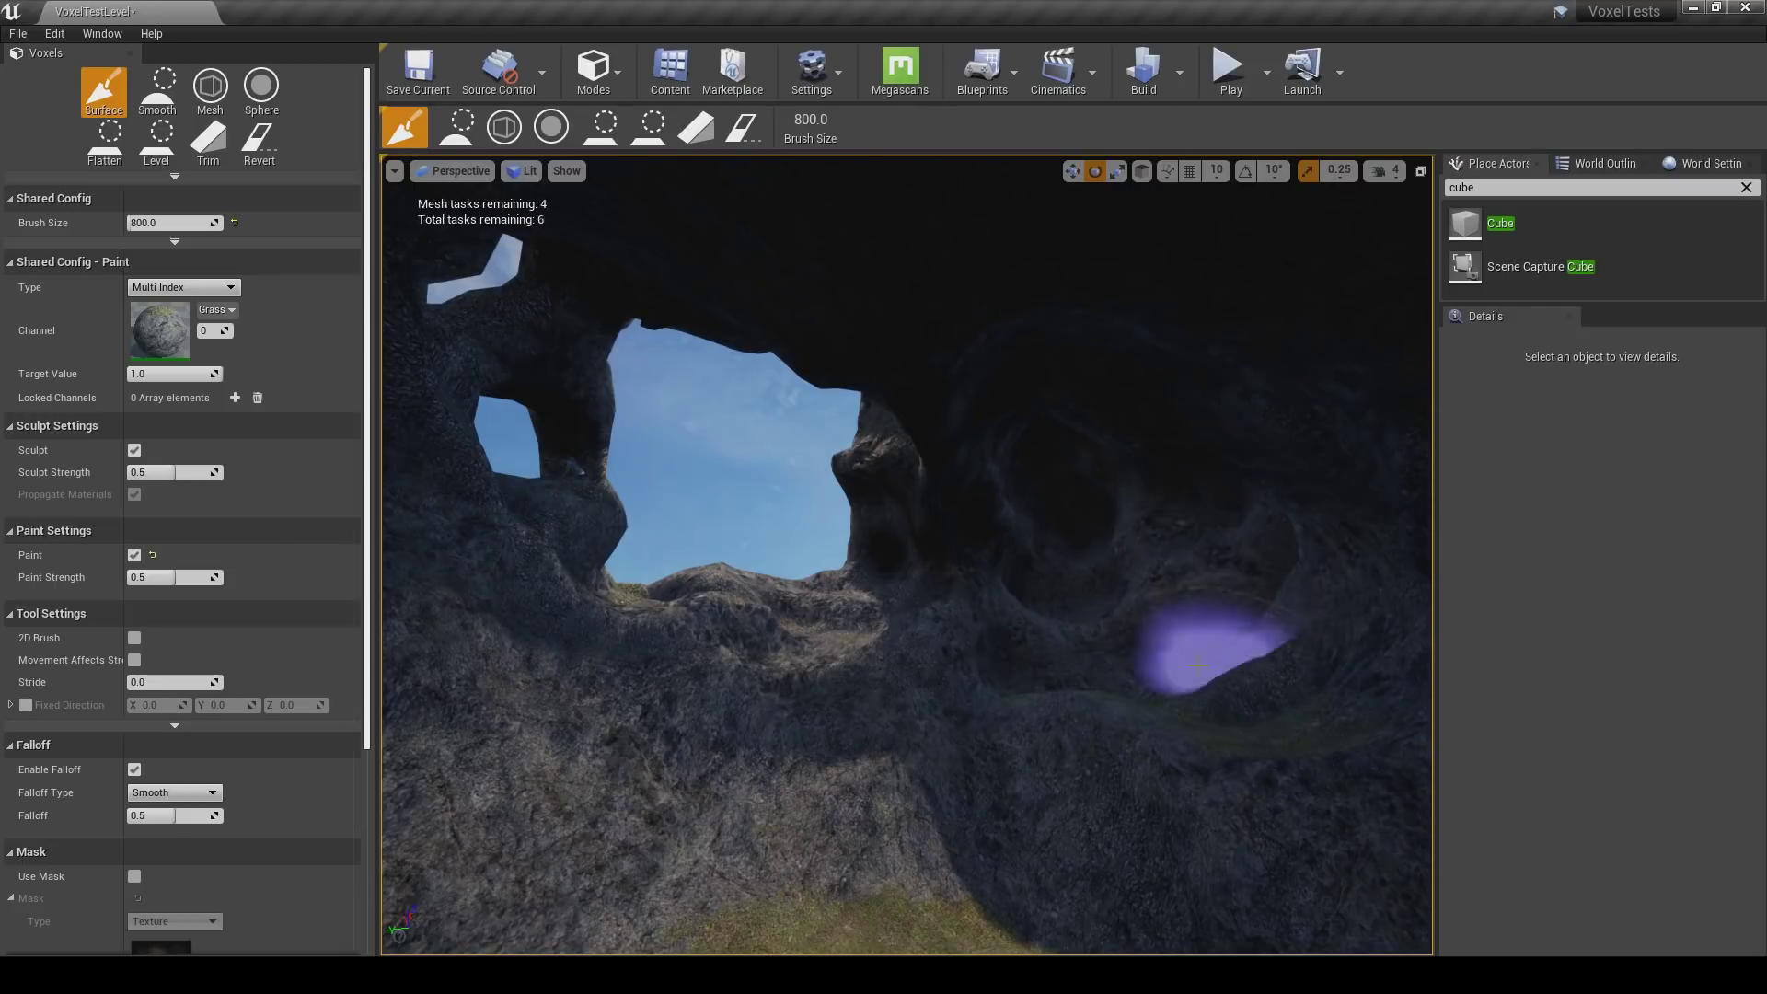
Carve several holes to the sky through the hollowed part of the tunnel wall with the Surface tool.
right_click_drag(1231, 529, 1312, 589)
right_click_drag(1003, 598, 906, 615)
mouse_move(903, 615)
left_mouse_down()
mouse_move(915, 528)
mouse_move(981, 499)
mouse_move(840, 414)
mouse_move(899, 367)
mouse_move(841, 462)
mouse_move(914, 375)
mouse_move(918, 393)
left_mouse_up()
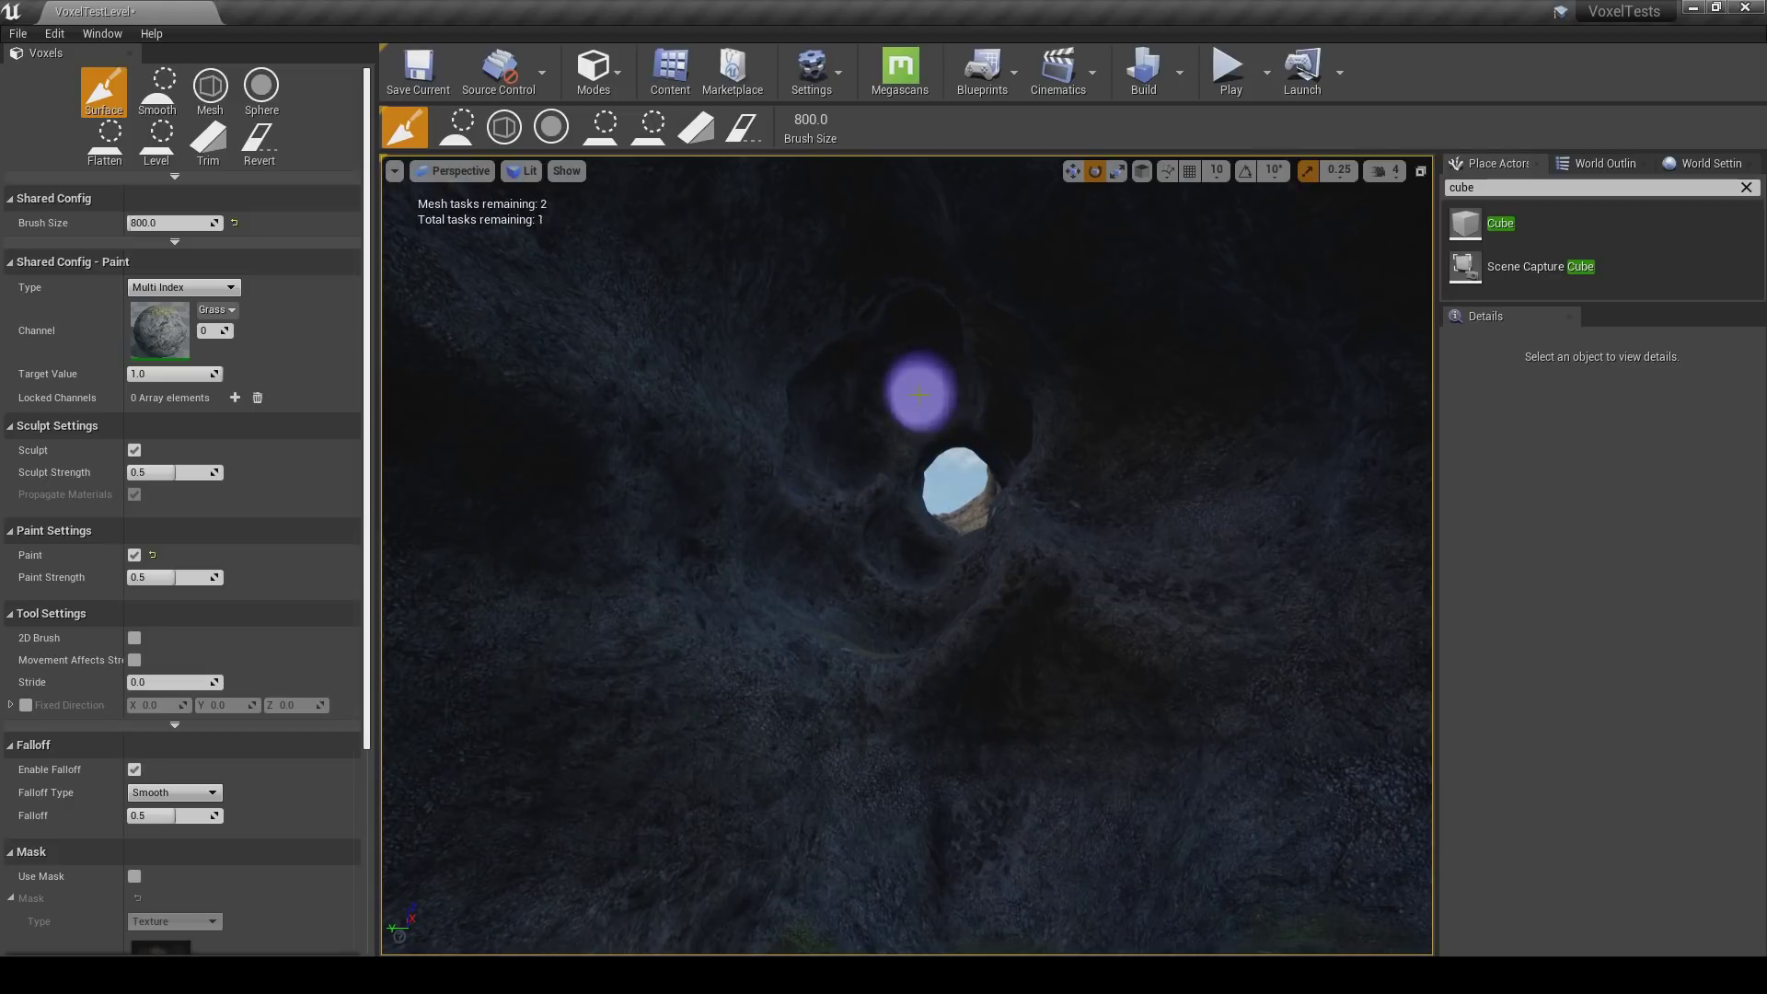
left_click_drag(1012, 327, 793, 552)
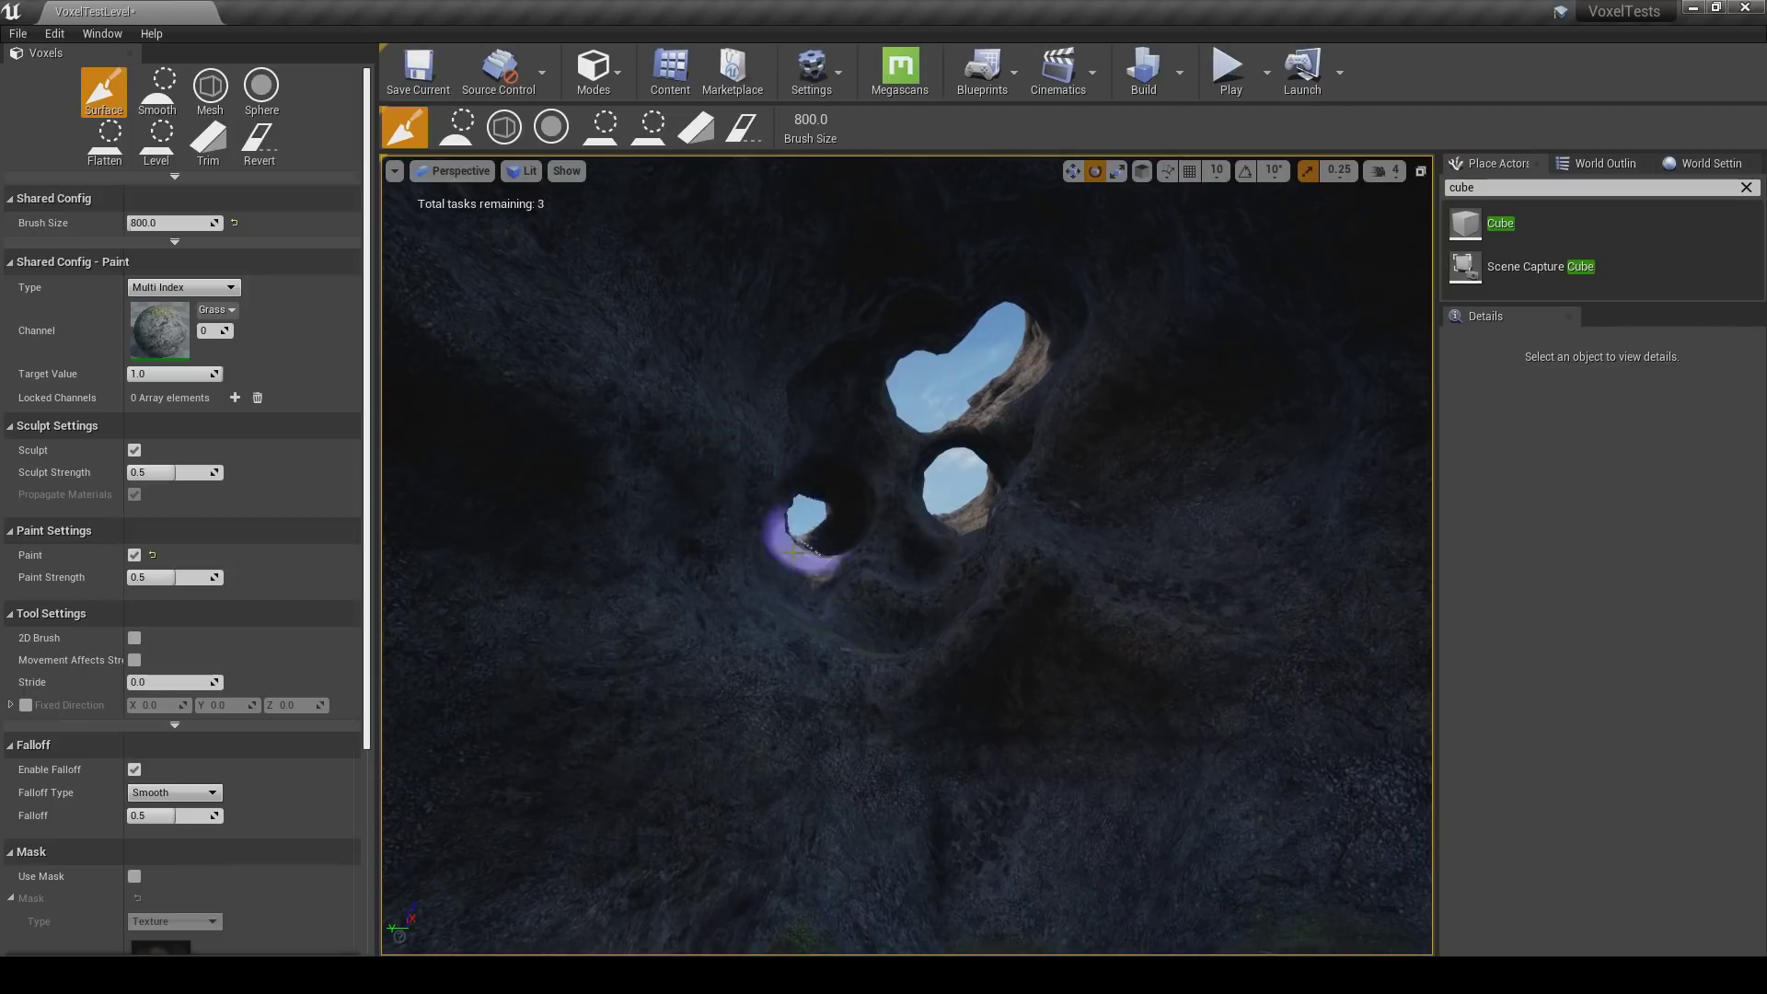
Carve two large side-by-side openings to the sky through the tunnel wall with the 800 brush.
right_click_drag(1129, 538, 1178, 536)
mouse_move(1137, 538)
left_mouse_down()
mouse_move(1077, 531)
mouse_move(1104, 559)
mouse_move(1174, 513)
mouse_move(1146, 617)
mouse_move(1092, 584)
mouse_move(1147, 493)
mouse_move(1160, 426)
mouse_move(1190, 500)
mouse_move(1067, 552)
left_mouse_up()
left_click_drag(1107, 455, 1113, 502)
mouse_move(1089, 467)
right_mouse_down()
mouse_move(1117, 497)
mouse_move(1210, 495)
mouse_move(1167, 493)
right_mouse_up()
key("w")
mouse_move(835, 509)
left_mouse_down()
mouse_move(705, 406)
mouse_move(745, 419)
left_mouse_up()
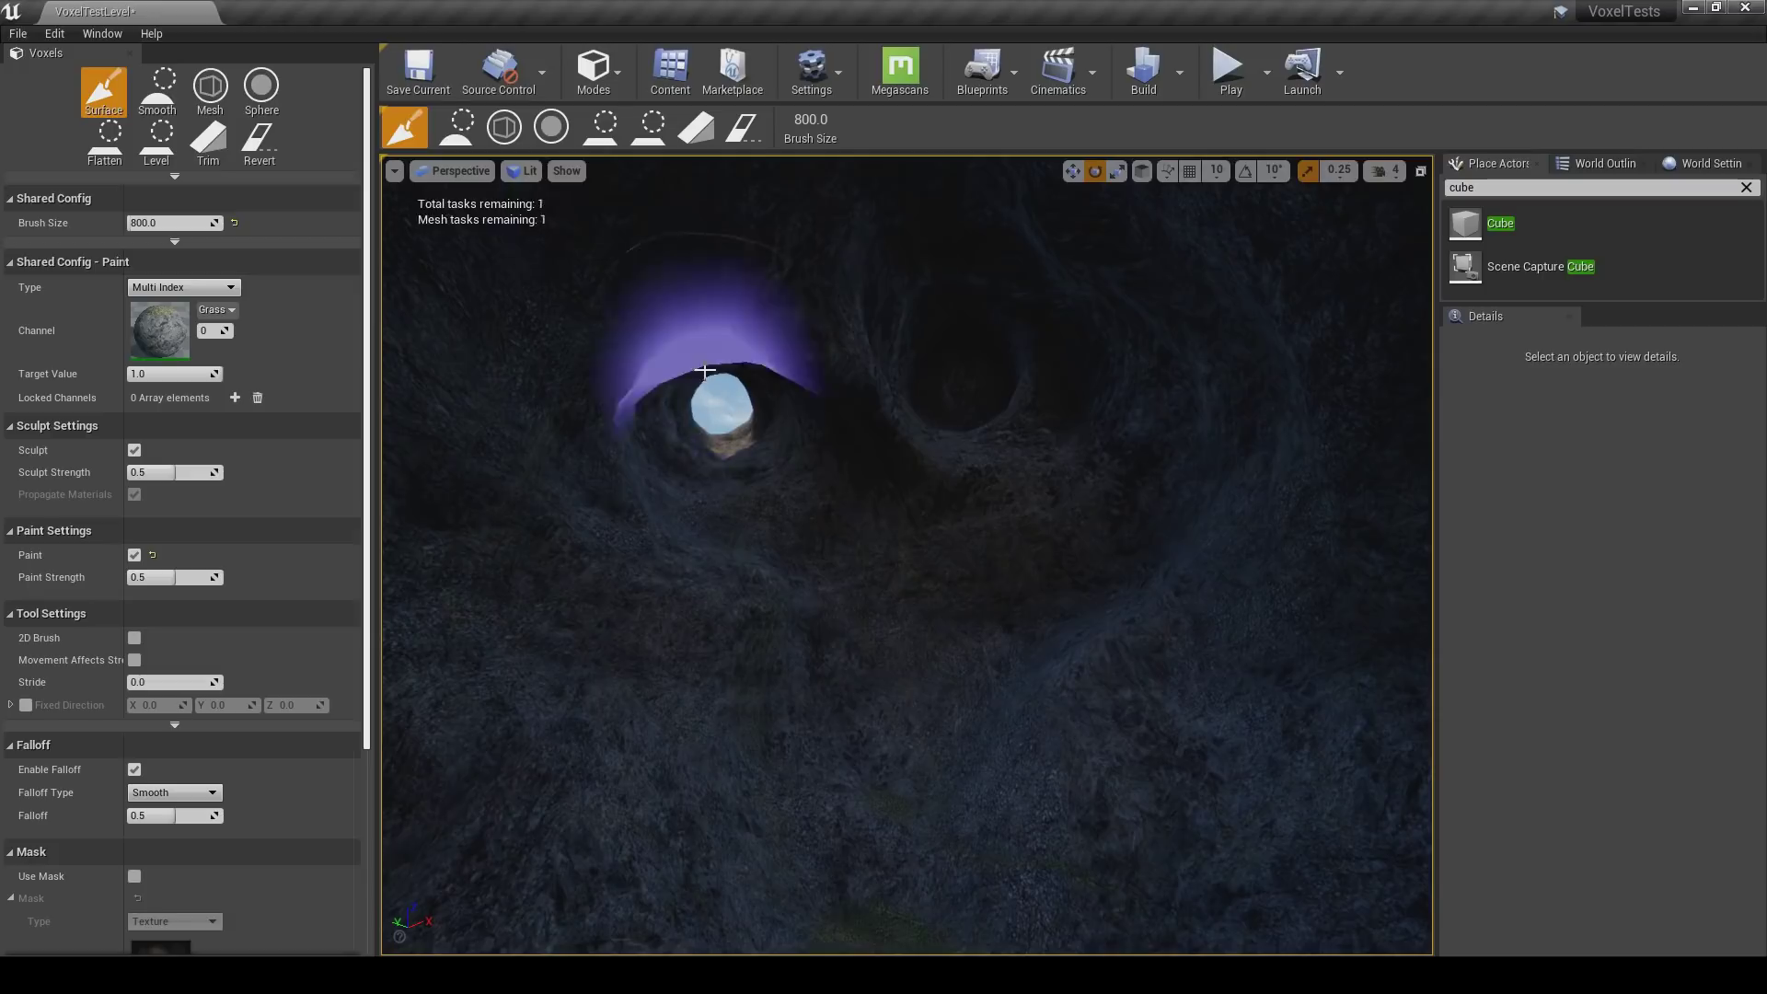
left_click_drag(730, 354, 730, 350)
mouse_move(780, 425)
left_mouse_down()
mouse_move(773, 308)
mouse_move(923, 391)
mouse_move(946, 355)
left_mouse_up()
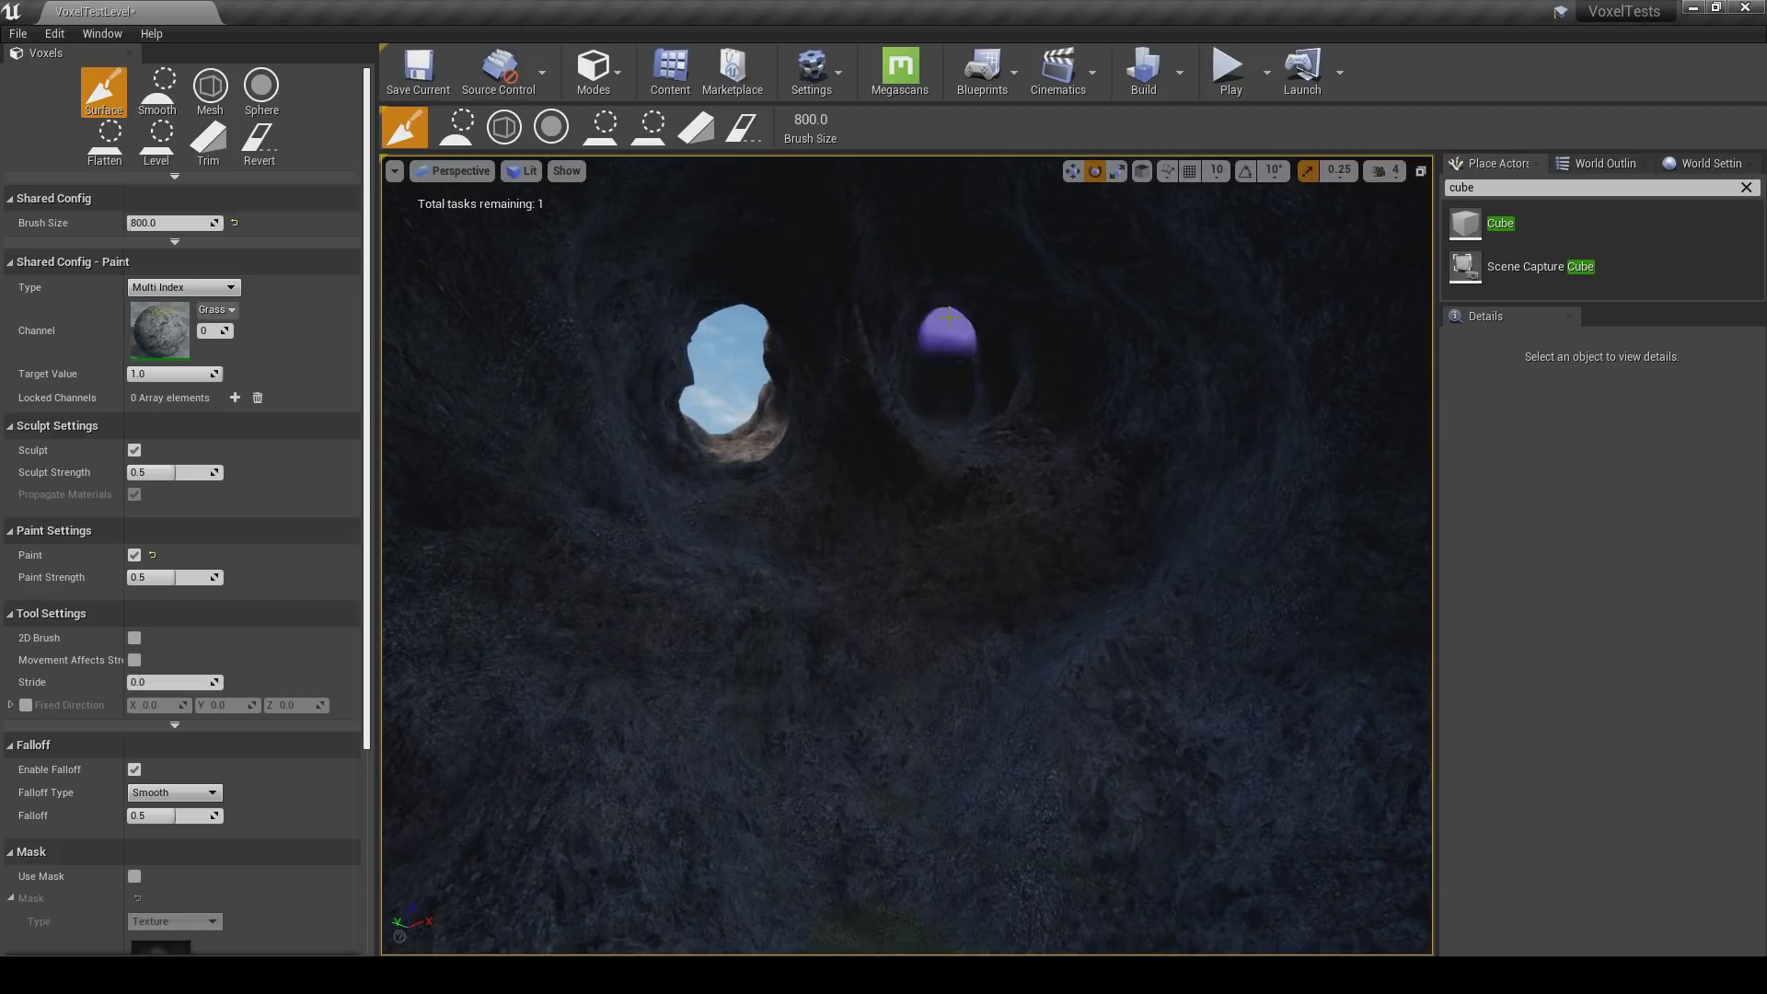
left_click_drag(933, 409, 925, 390)
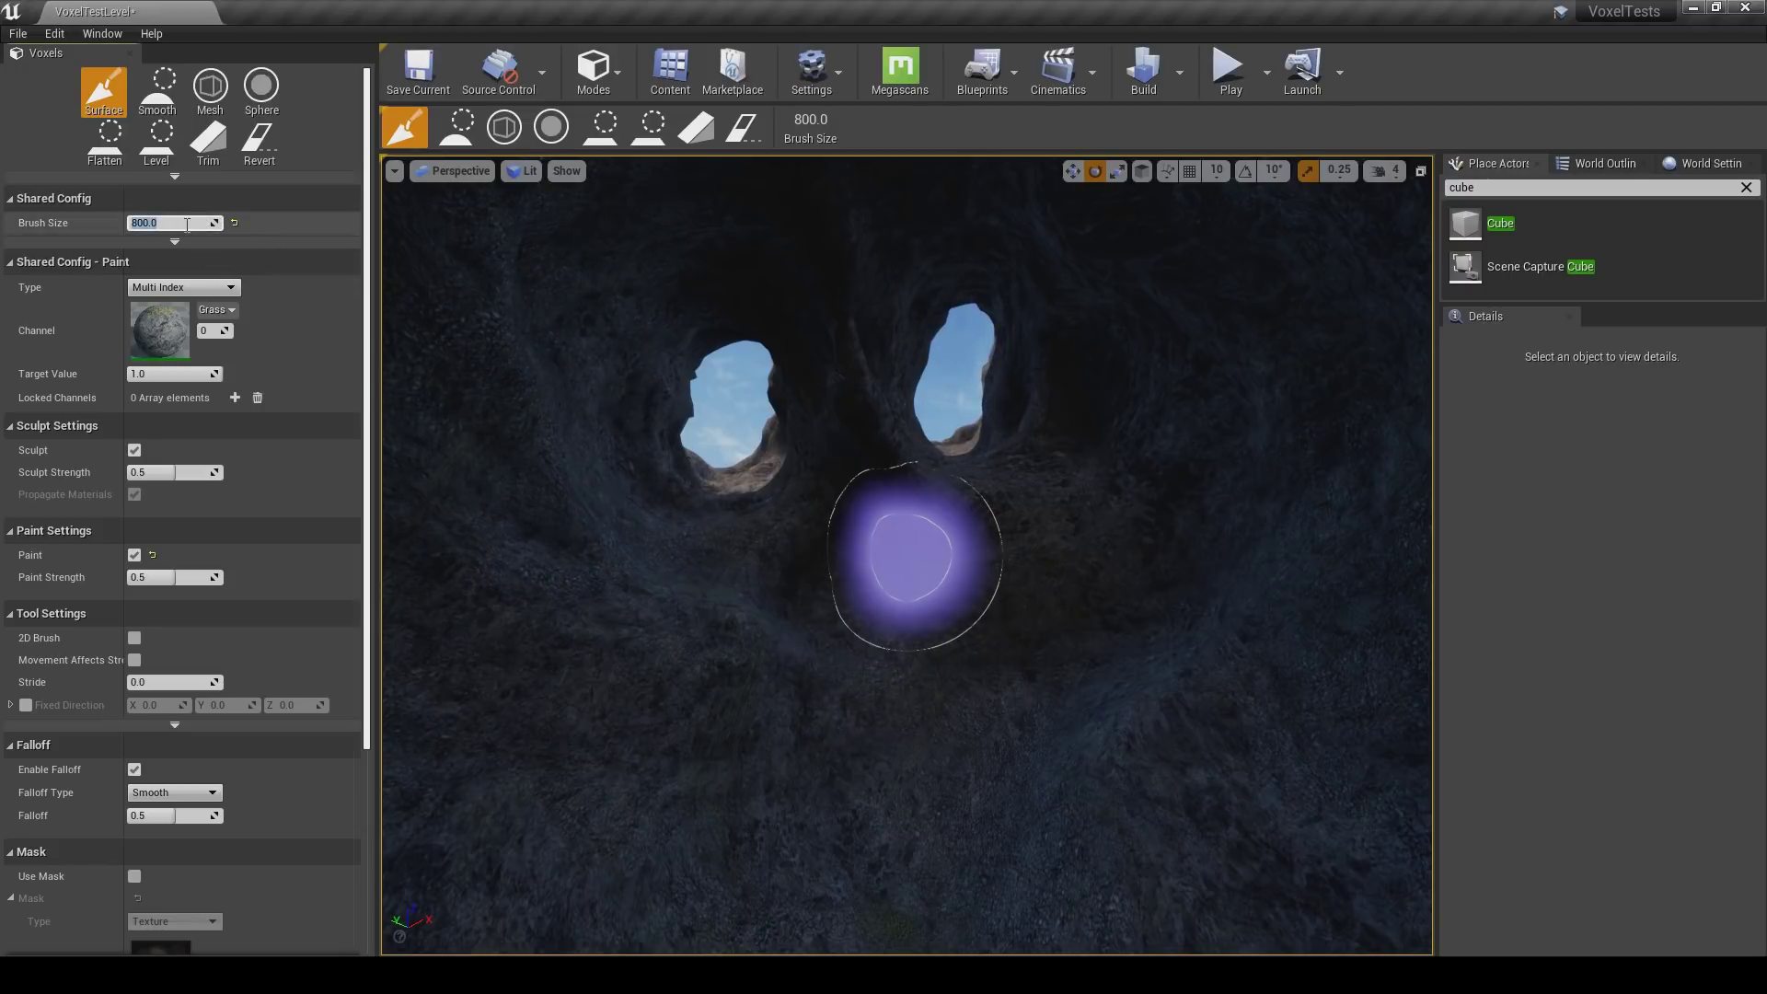
Set the brush size to 400 and carve two small holes through the rock between and below the two large openings.
key("Return")
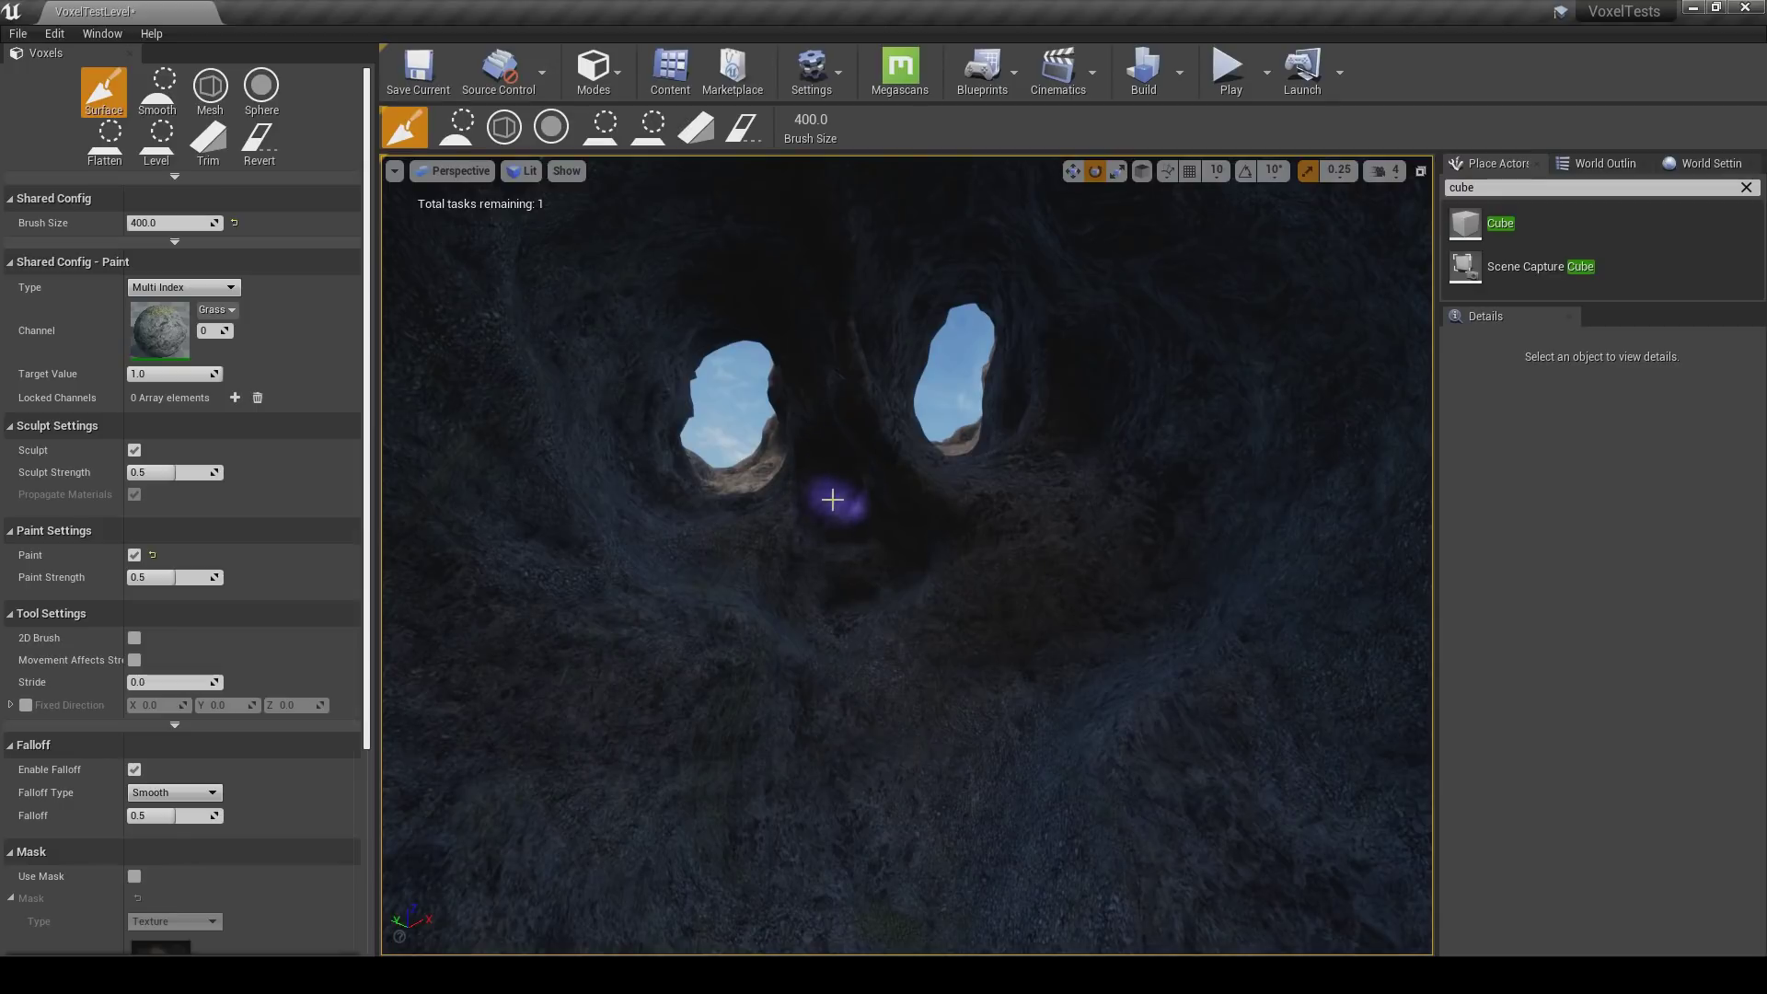
key("w")
right_click_drag(830, 488, 872, 527)
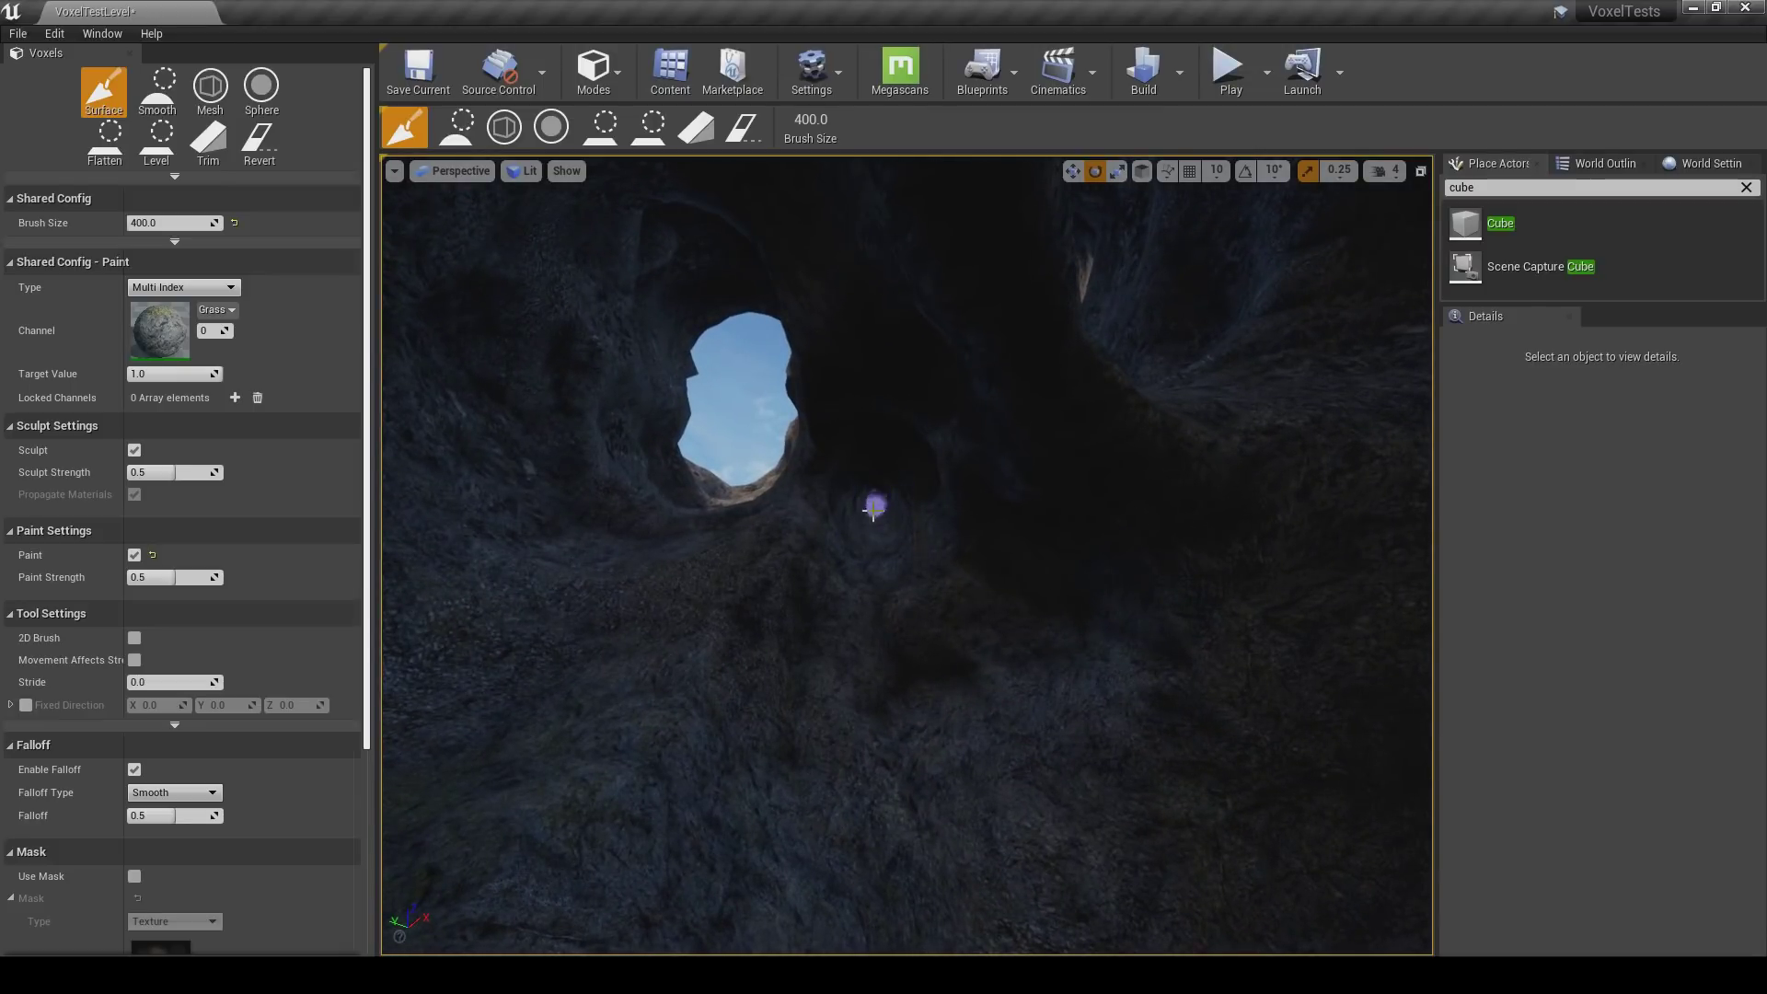
mouse_move(876, 504)
left_mouse_down()
mouse_move(954, 525)
mouse_move(985, 500)
left_mouse_up()
right_click_drag(984, 500, 1030, 519)
key("w")
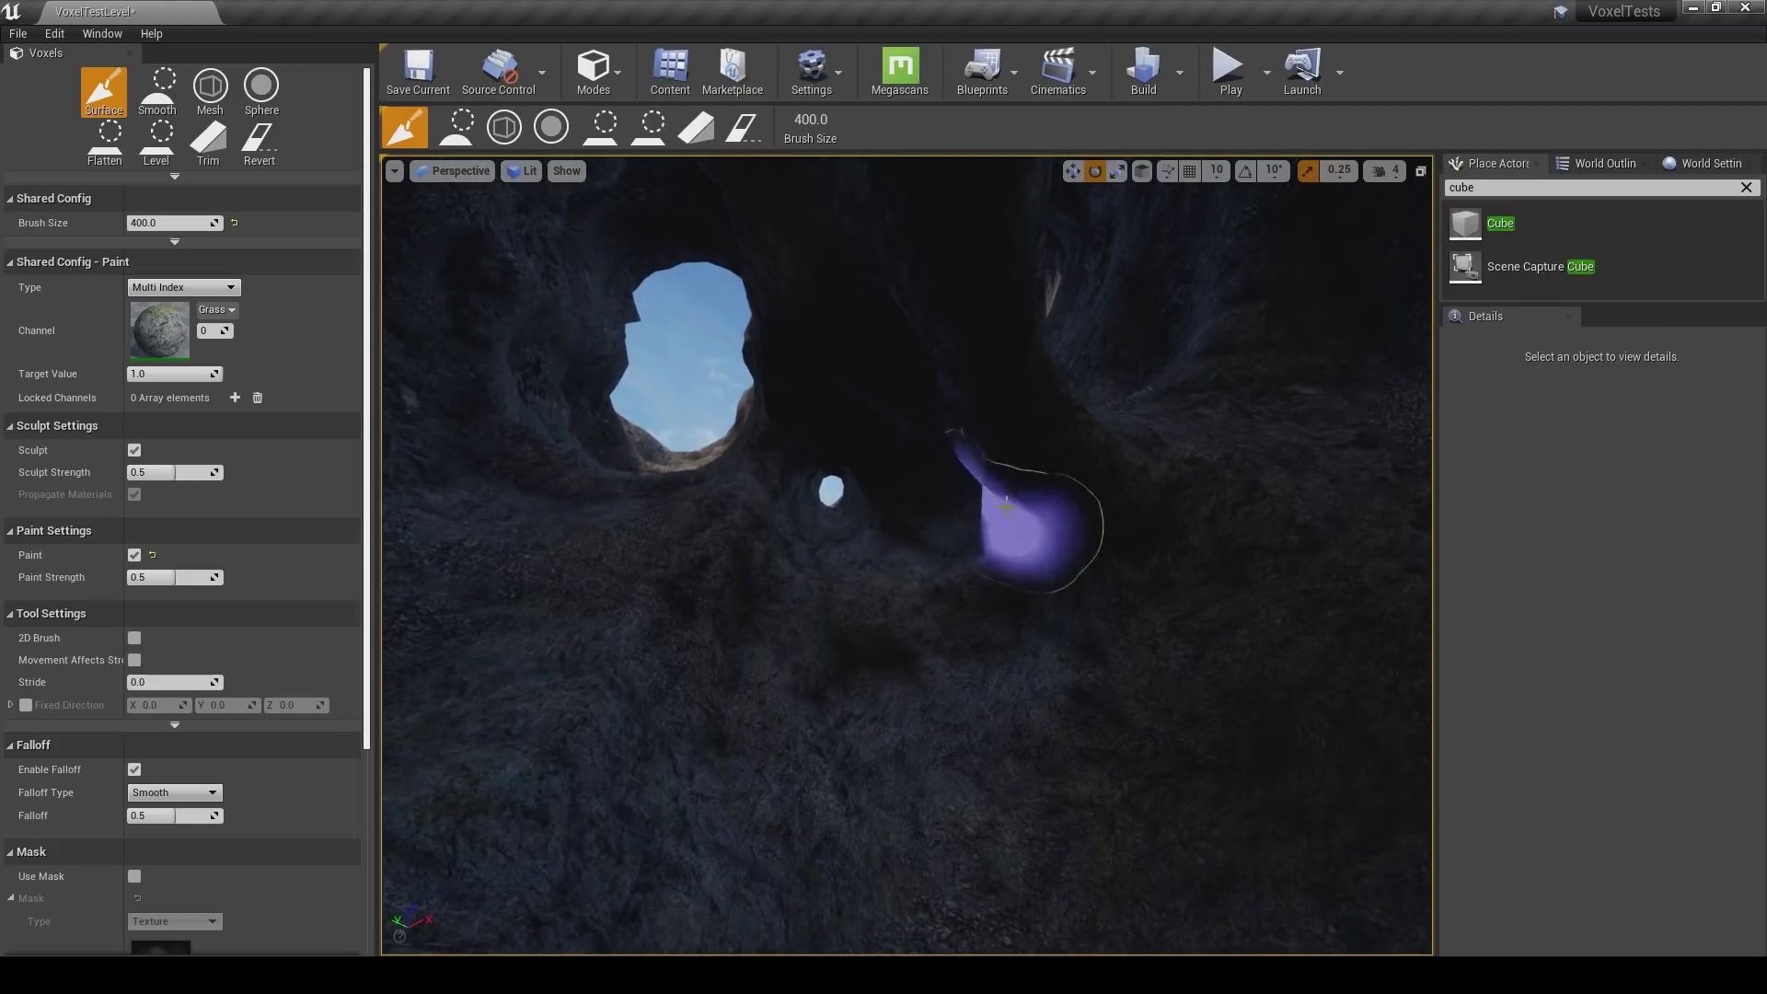
left_click_drag(175, 223, 181, 222)
mouse_move(962, 520)
left_mouse_down("shift")
mouse_move(957, 543)
mouse_move(923, 526)
left_mouse_up("shift")
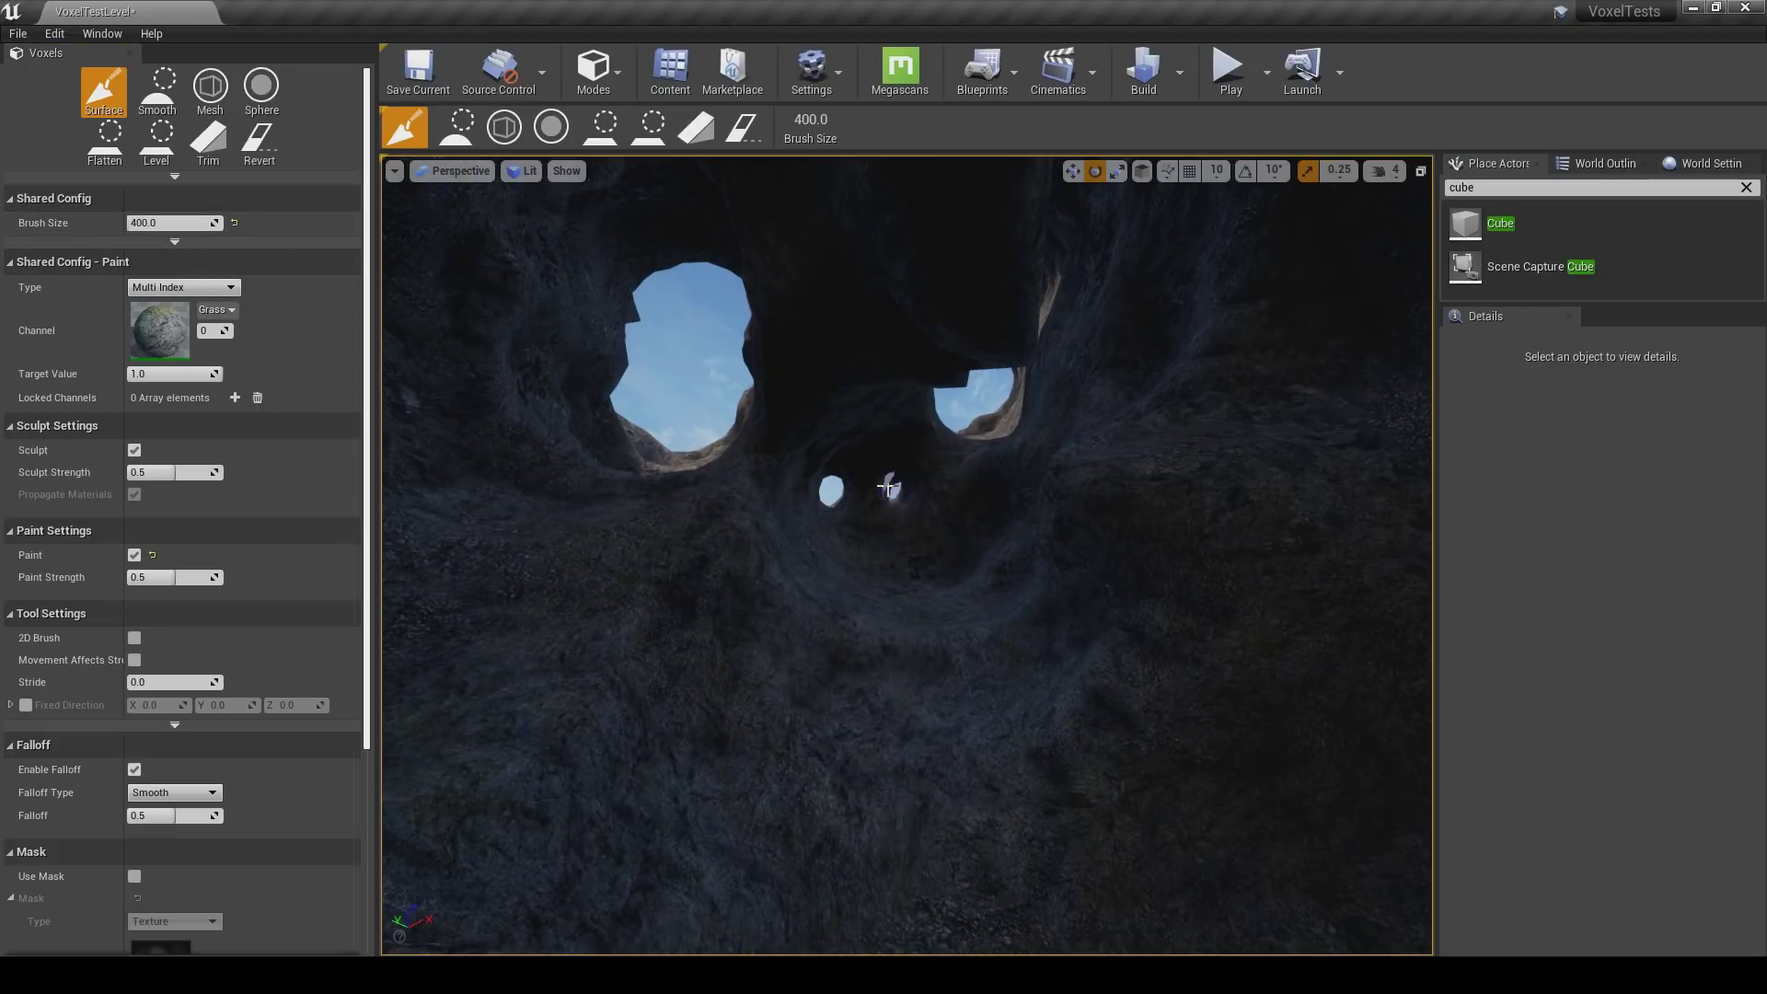
Flatten part of the tunnel's sloping side wall with the Flatten tool at brush size 400, with Fixed Rotation disabled.
mouse_move(898, 552)
right_mouse_down()
mouse_move(902, 589)
mouse_move(900, 547)
mouse_move(925, 558)
mouse_move(868, 545)
mouse_move(888, 546)
right_mouse_up()
key("s")
key("s")
key("w")
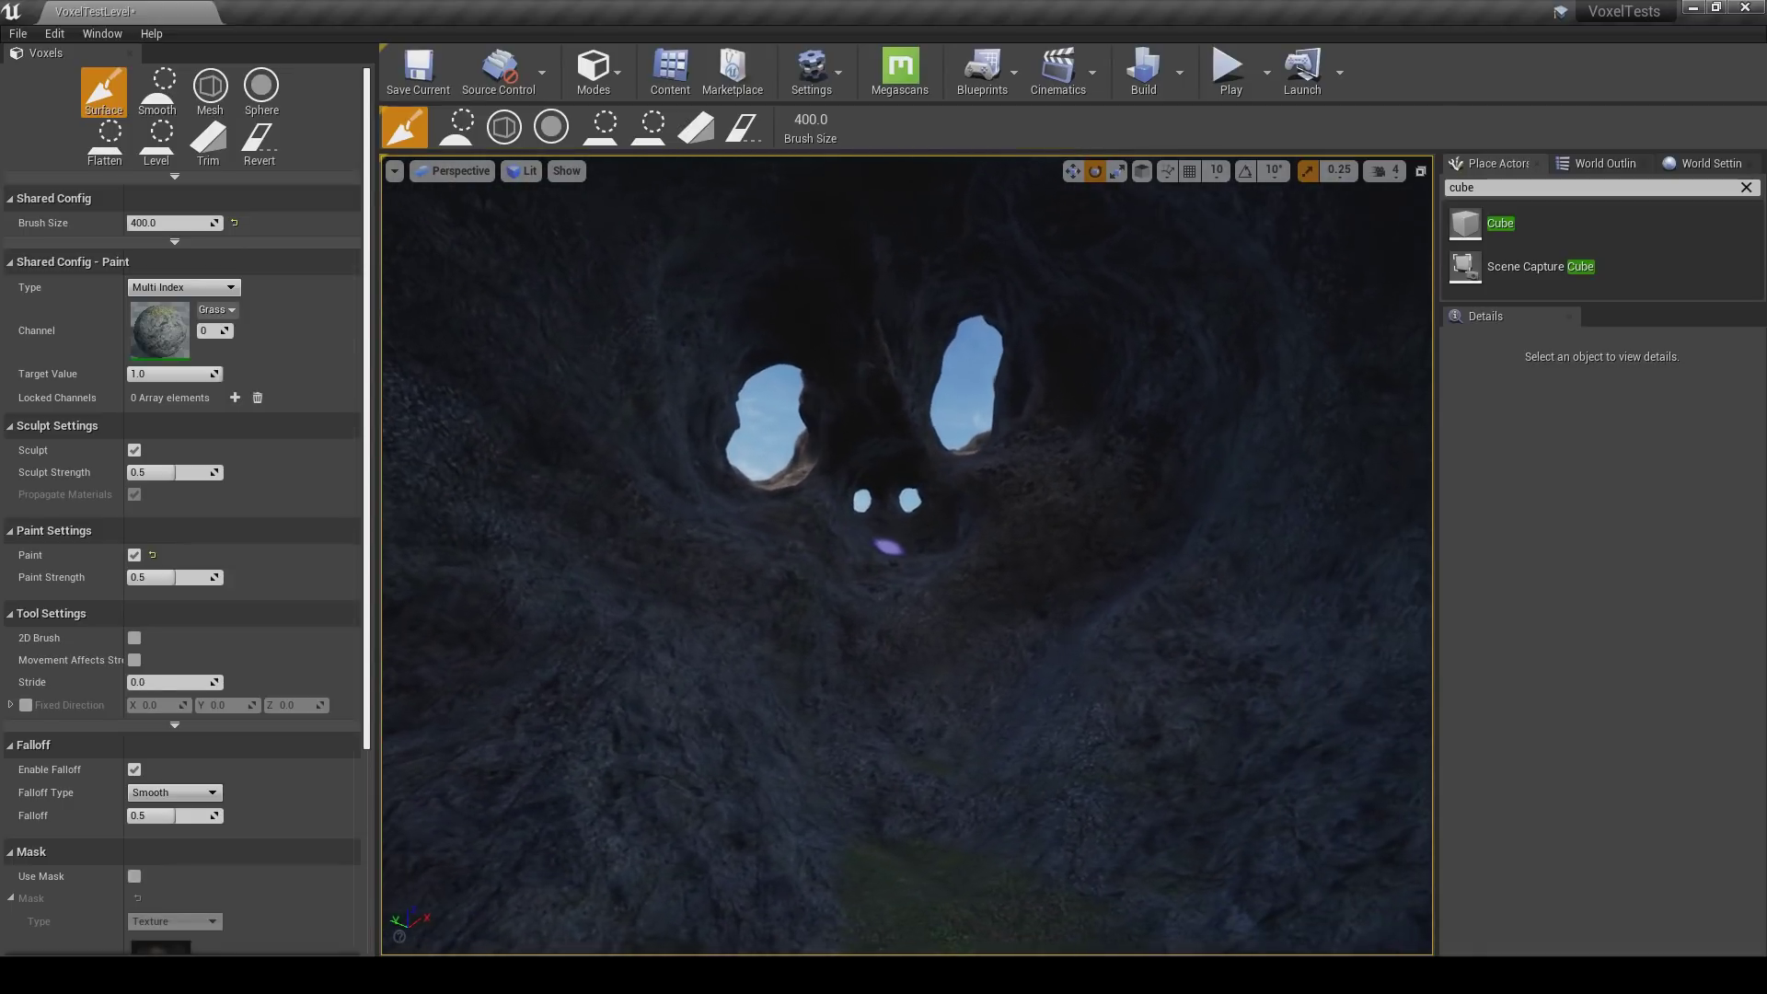
right_click_drag(913, 571, 973, 541)
mouse_move(1049, 340)
right_mouse_down()
mouse_move(1058, 362)
mouse_move(1023, 425)
right_mouse_up()
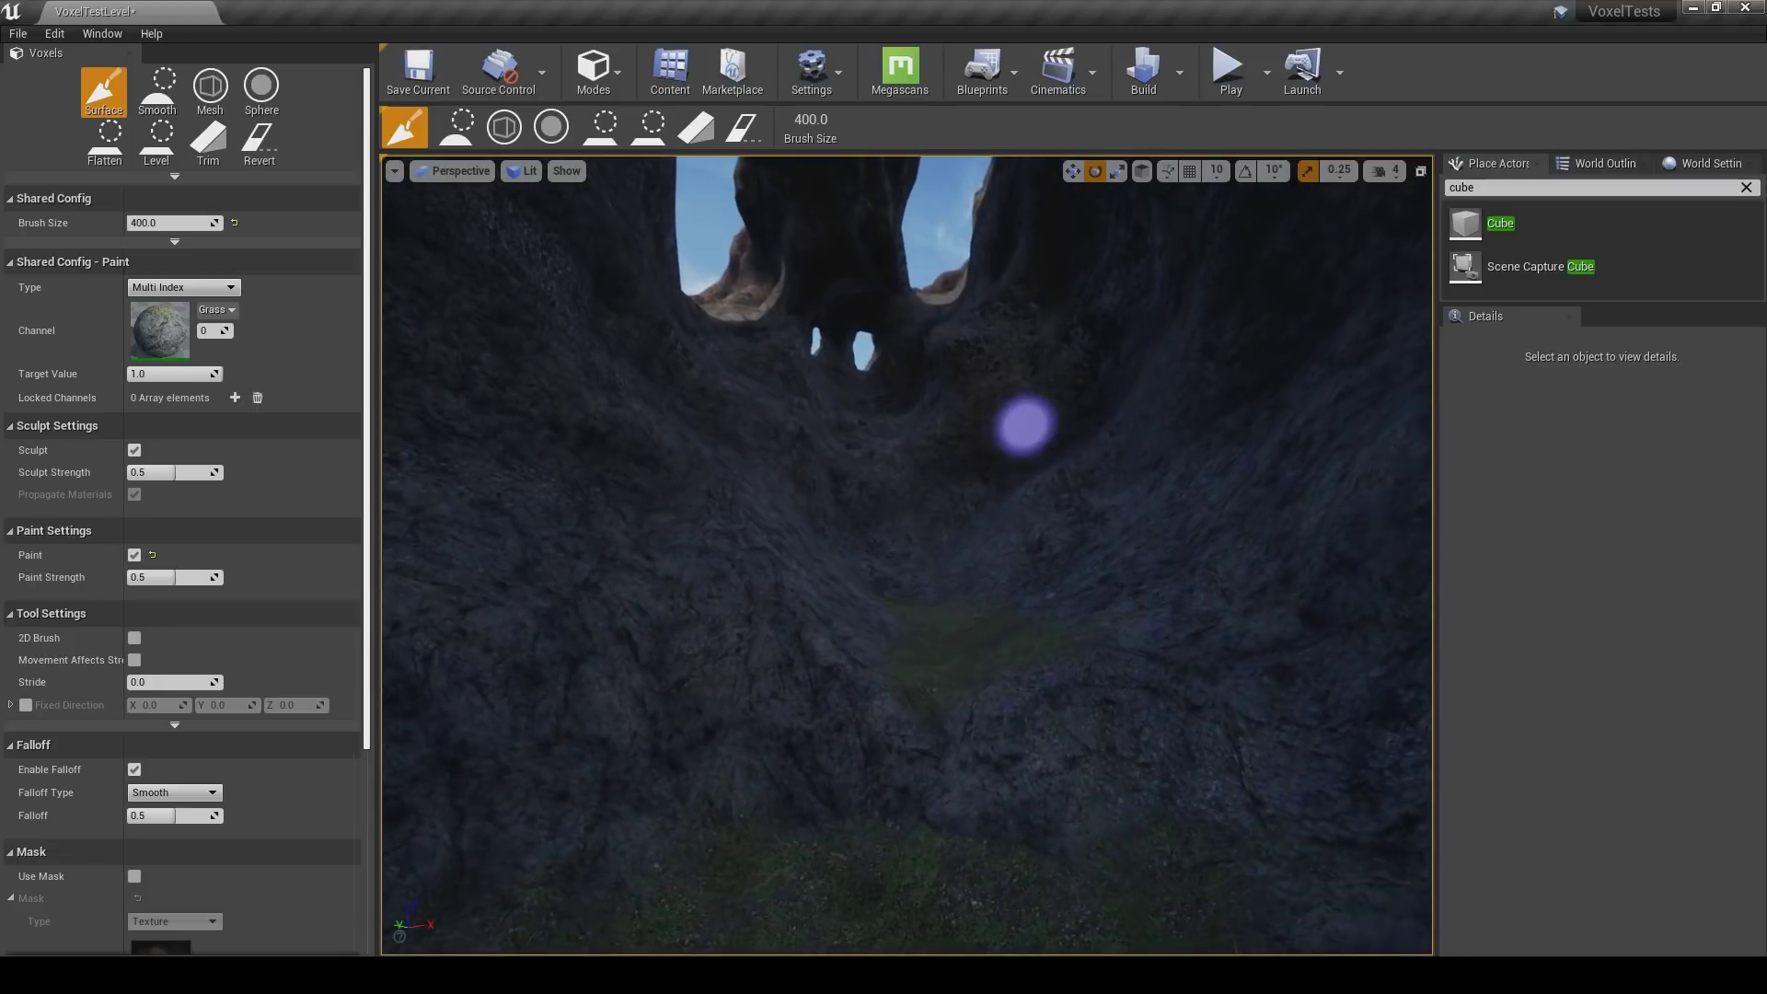
left_click(110, 138)
mouse_move(997, 611)
right_mouse_down()
mouse_move(1037, 619)
mouse_move(1065, 671)
mouse_move(1018, 623)
mouse_move(872, 681)
mouse_move(918, 688)
right_mouse_up()
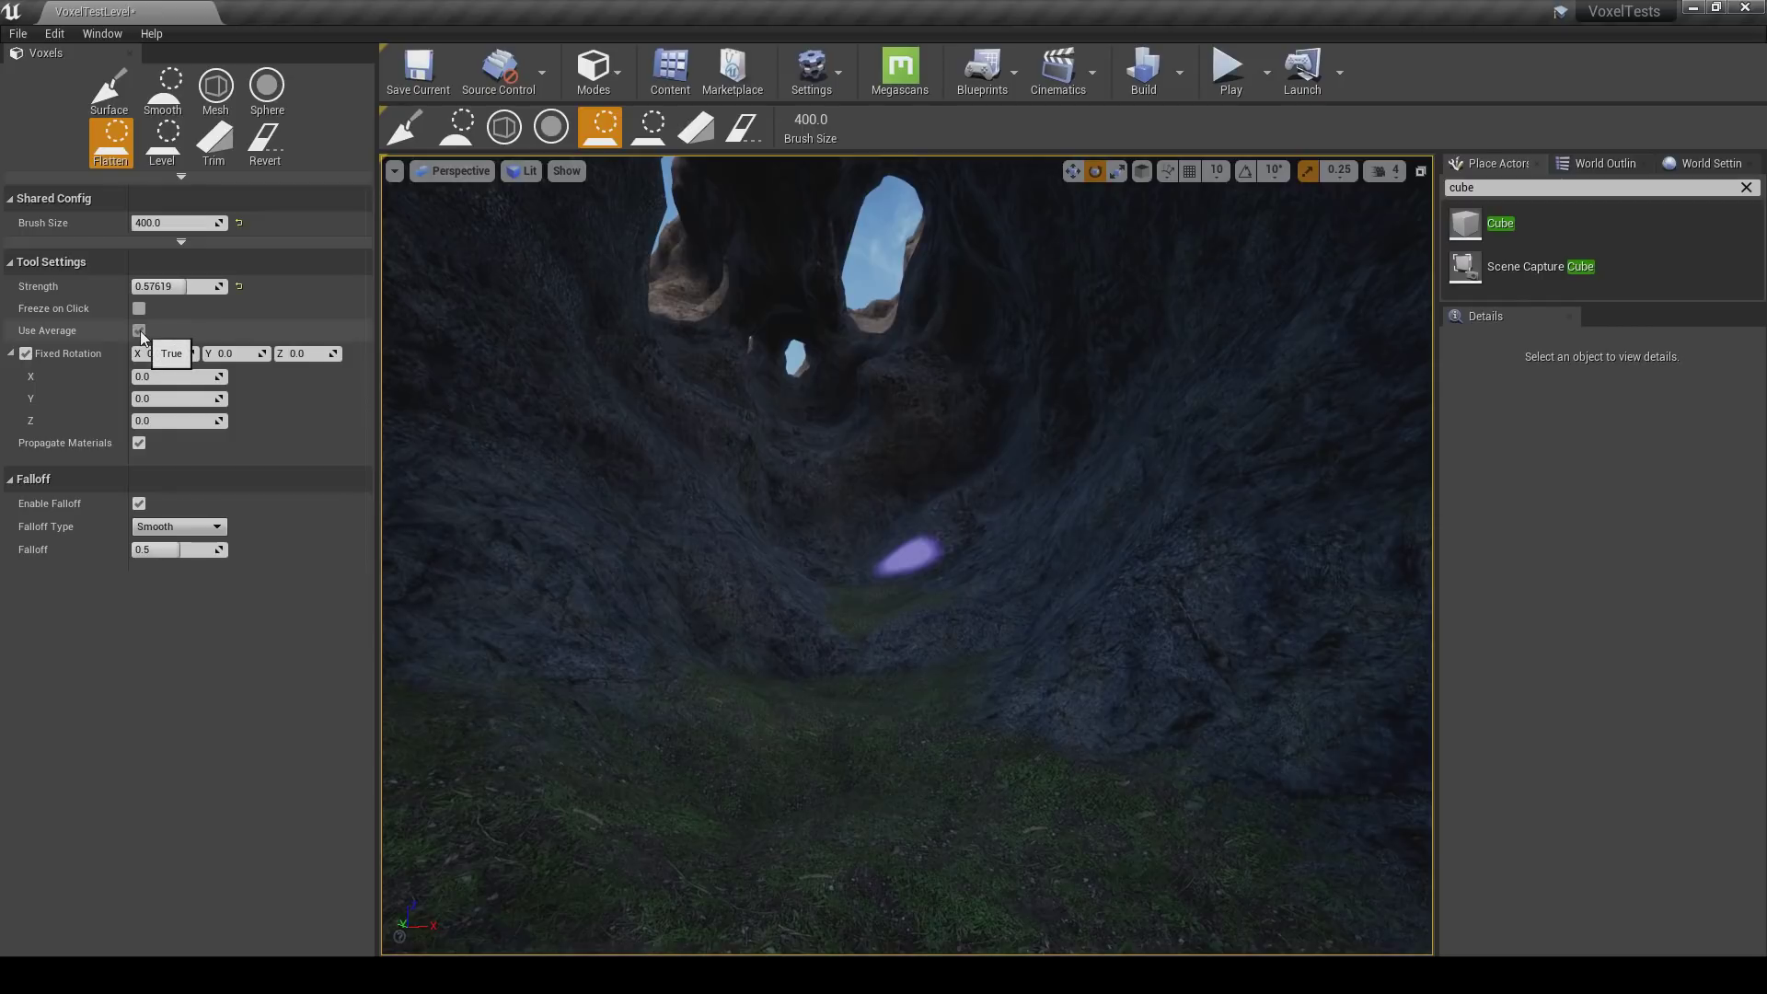
left_click(25, 354)
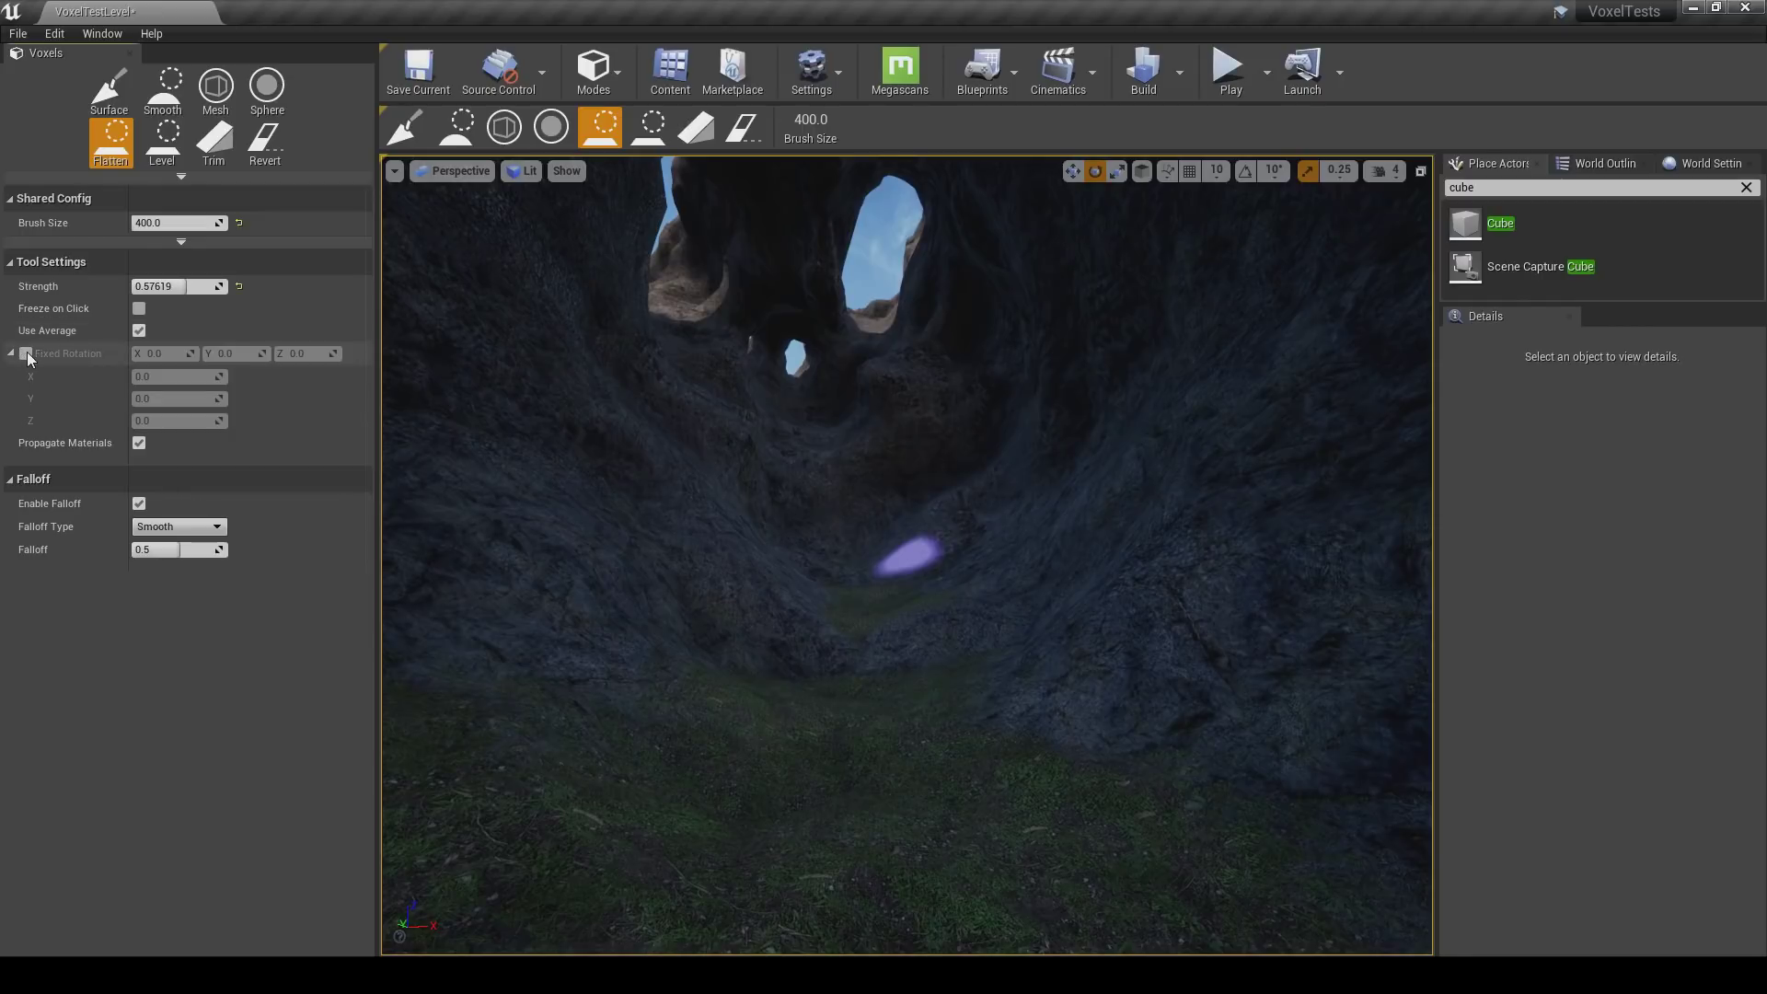
right_click_drag(1038, 690, 1084, 665)
left_click_drag(1084, 664, 1003, 607)
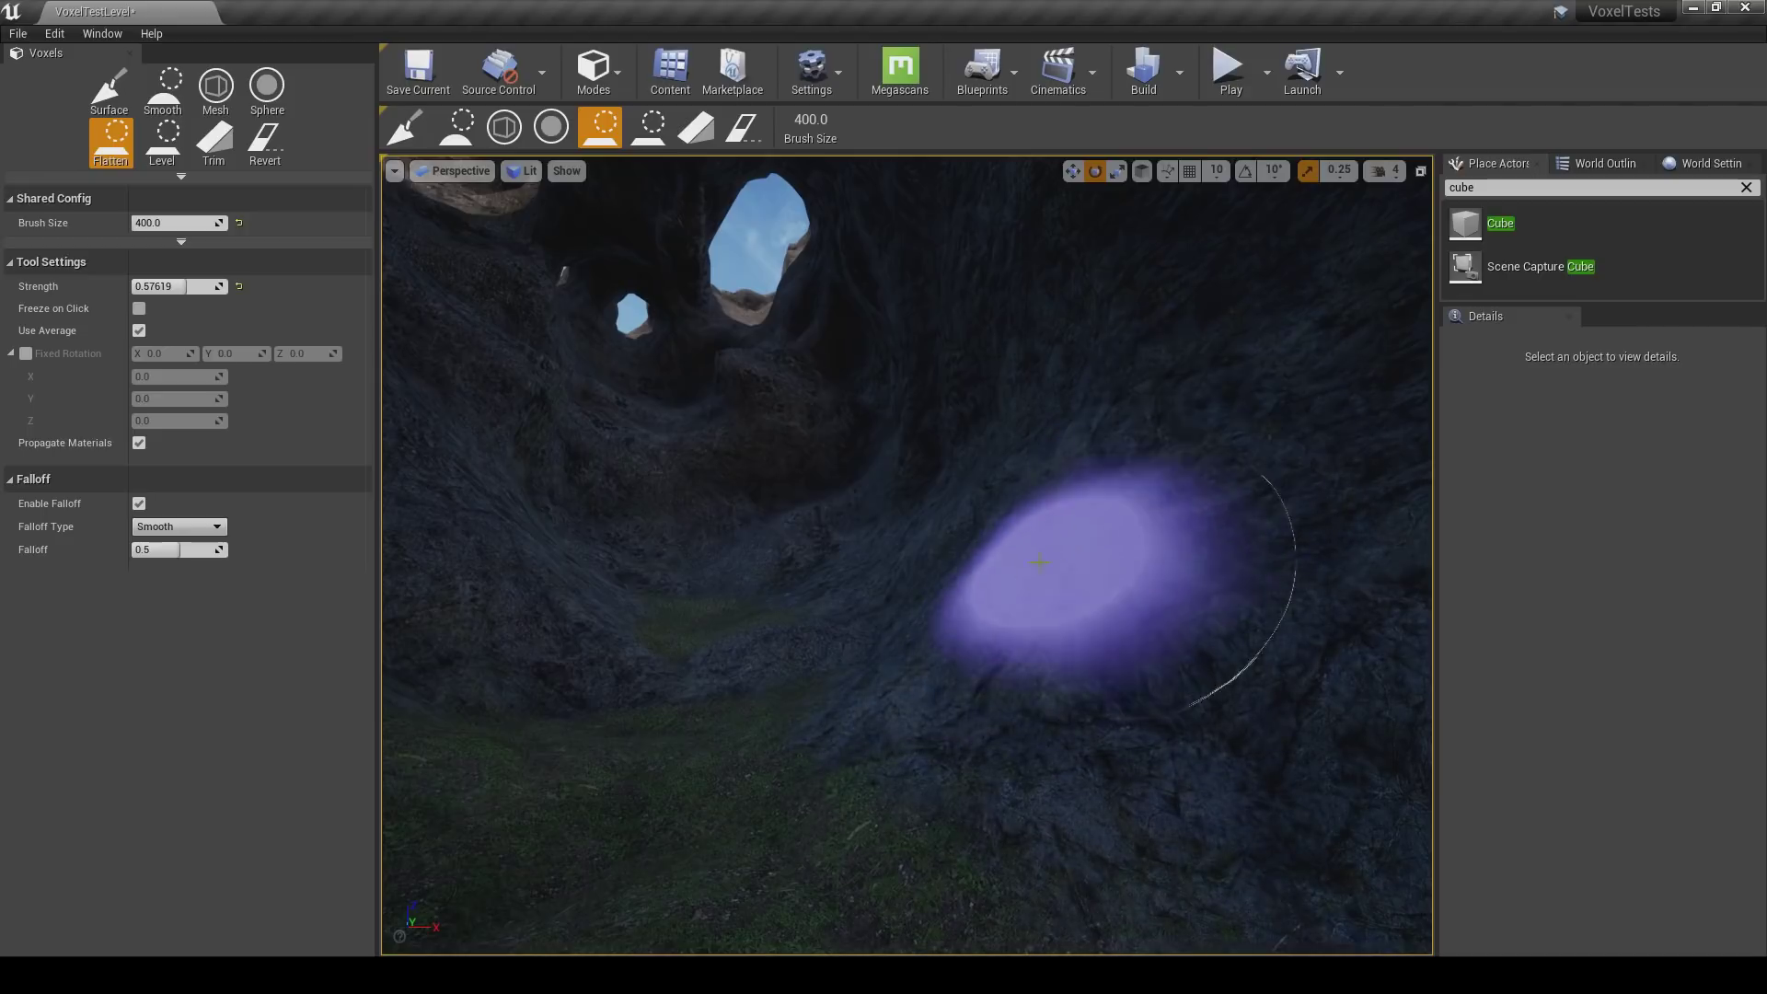
right_click_drag(996, 612, 1006, 631)
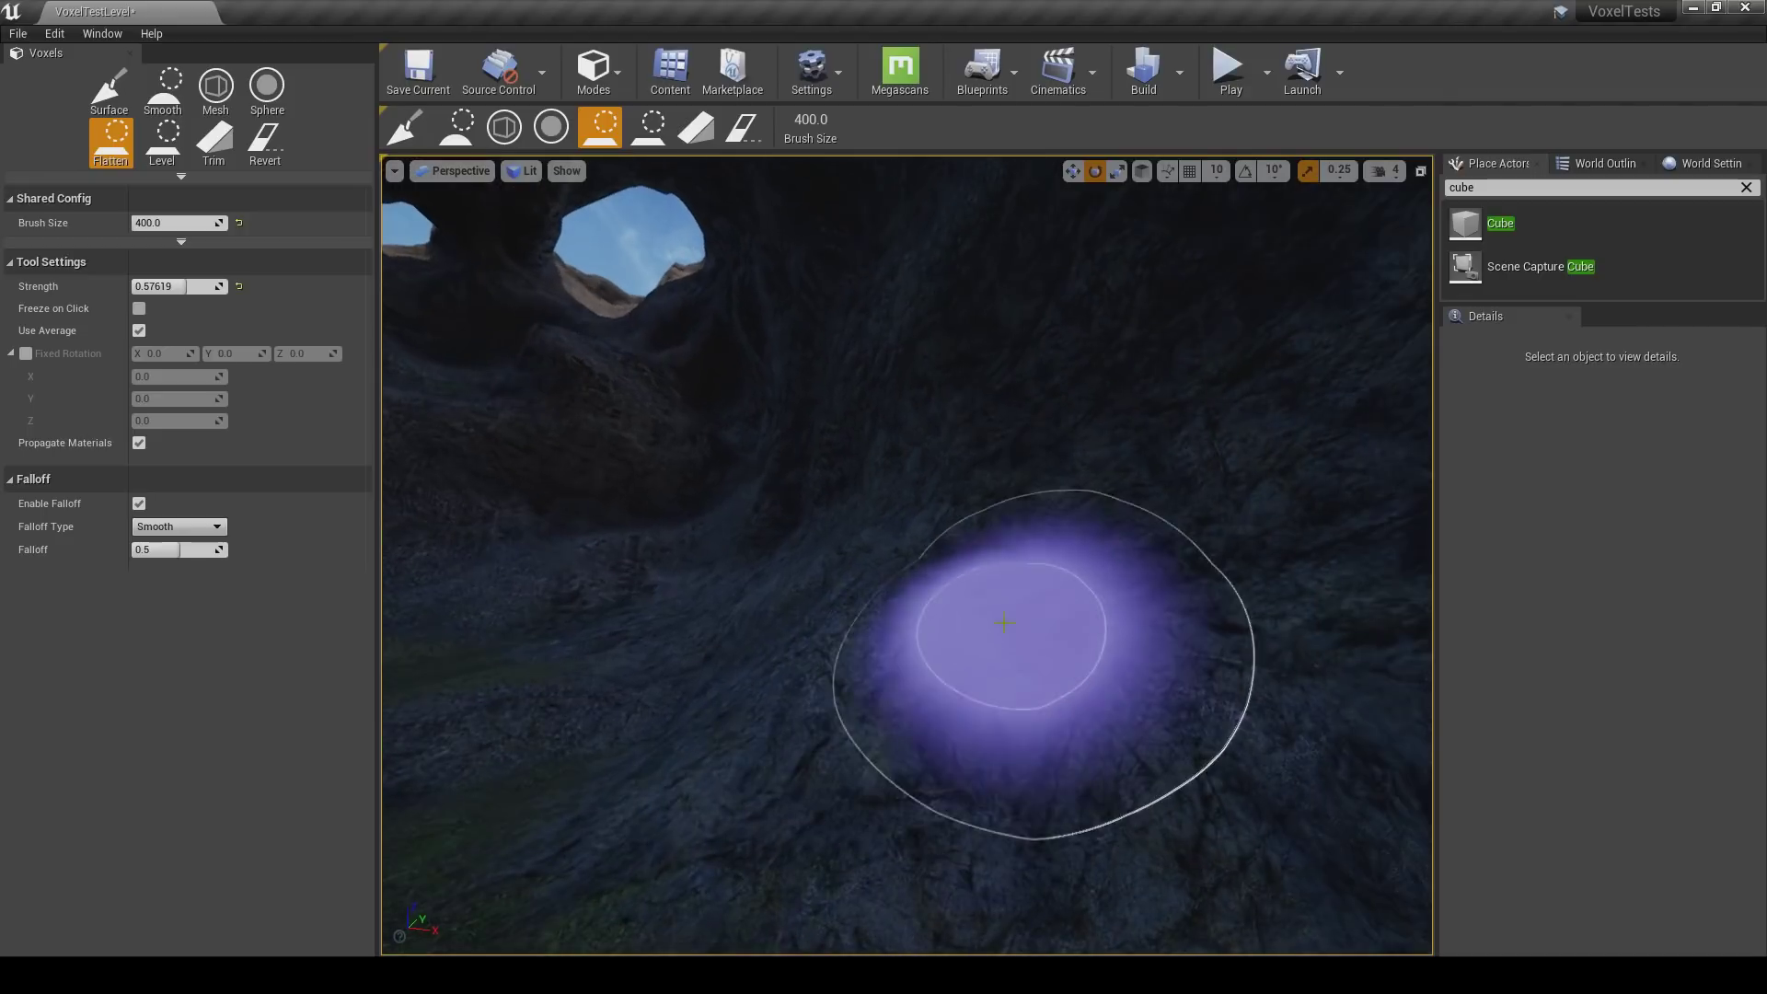
mouse_move(1123, 434)
right_mouse_down()
mouse_move(966, 571)
mouse_move(789, 619)
mouse_move(878, 616)
right_mouse_up()
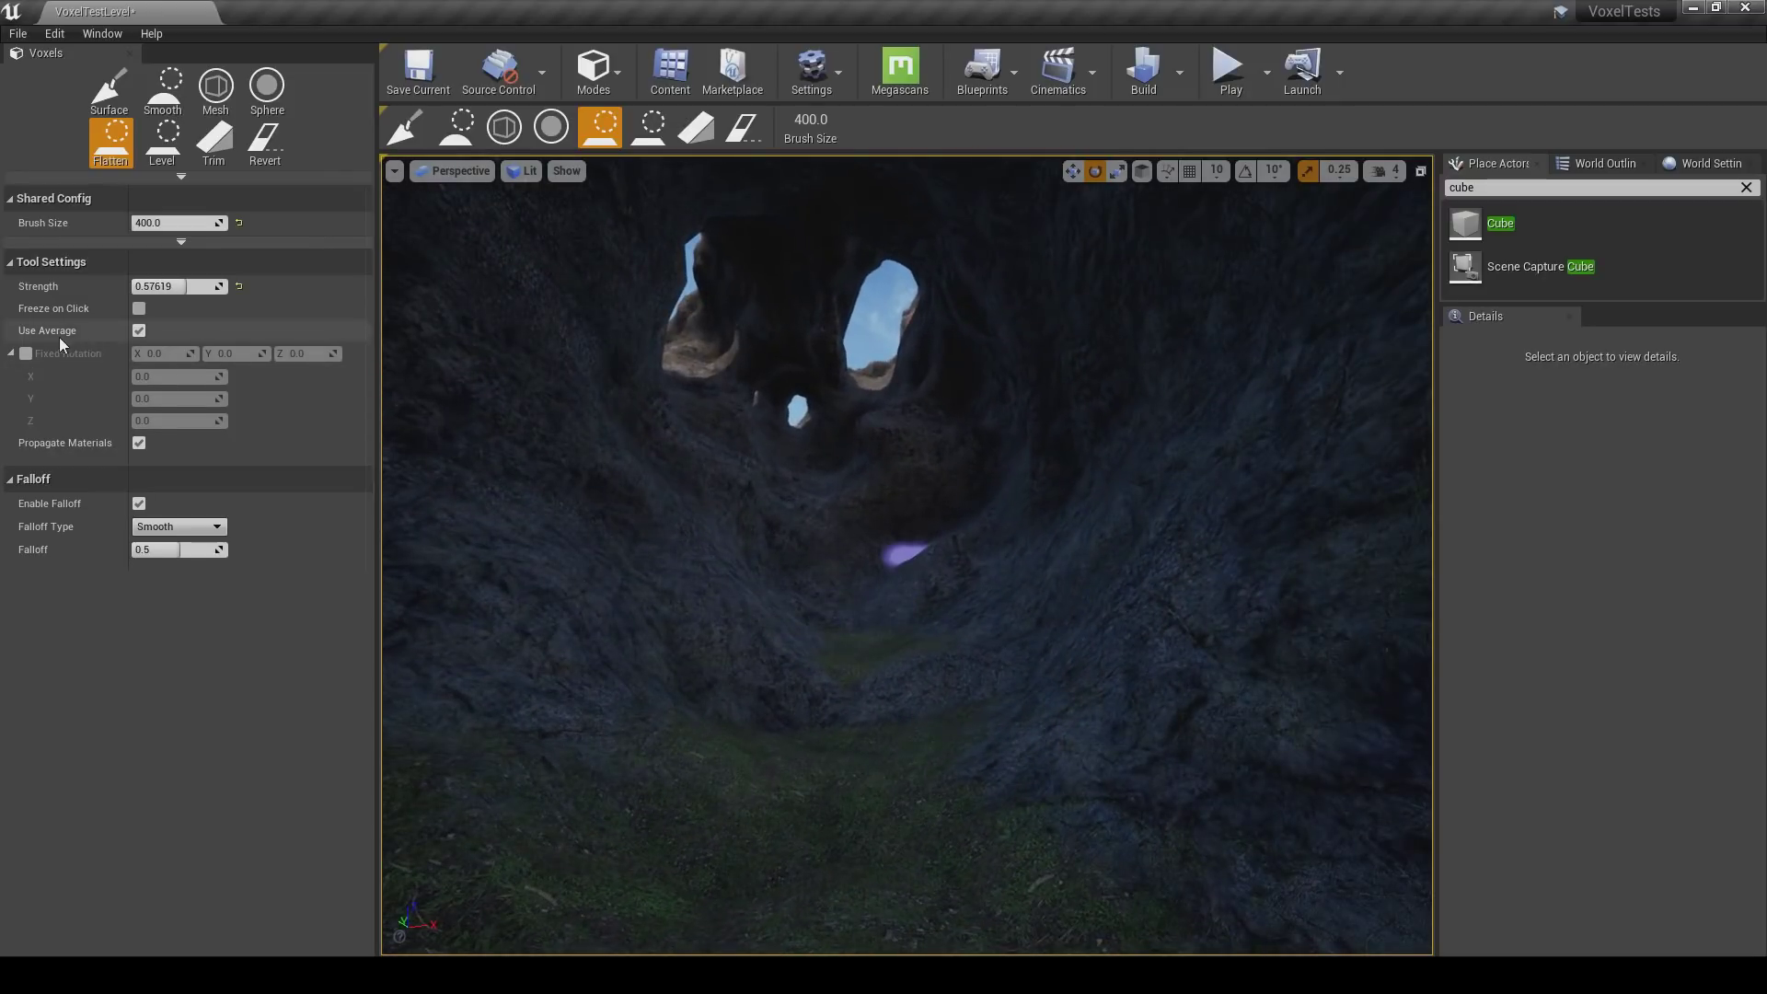
Enable Fixed Rotation and flatten the uneven rock on the tunnel floor into a level surface at brush size 400.
left_click(26, 353)
mouse_move(906, 815)
left_mouse_down()
mouse_move(1077, 777)
mouse_move(1072, 682)
mouse_move(893, 787)
mouse_move(836, 726)
mouse_move(792, 742)
left_mouse_up()
right_click_drag(792, 741, 806, 828)
right_click_drag(845, 585, 848, 589)
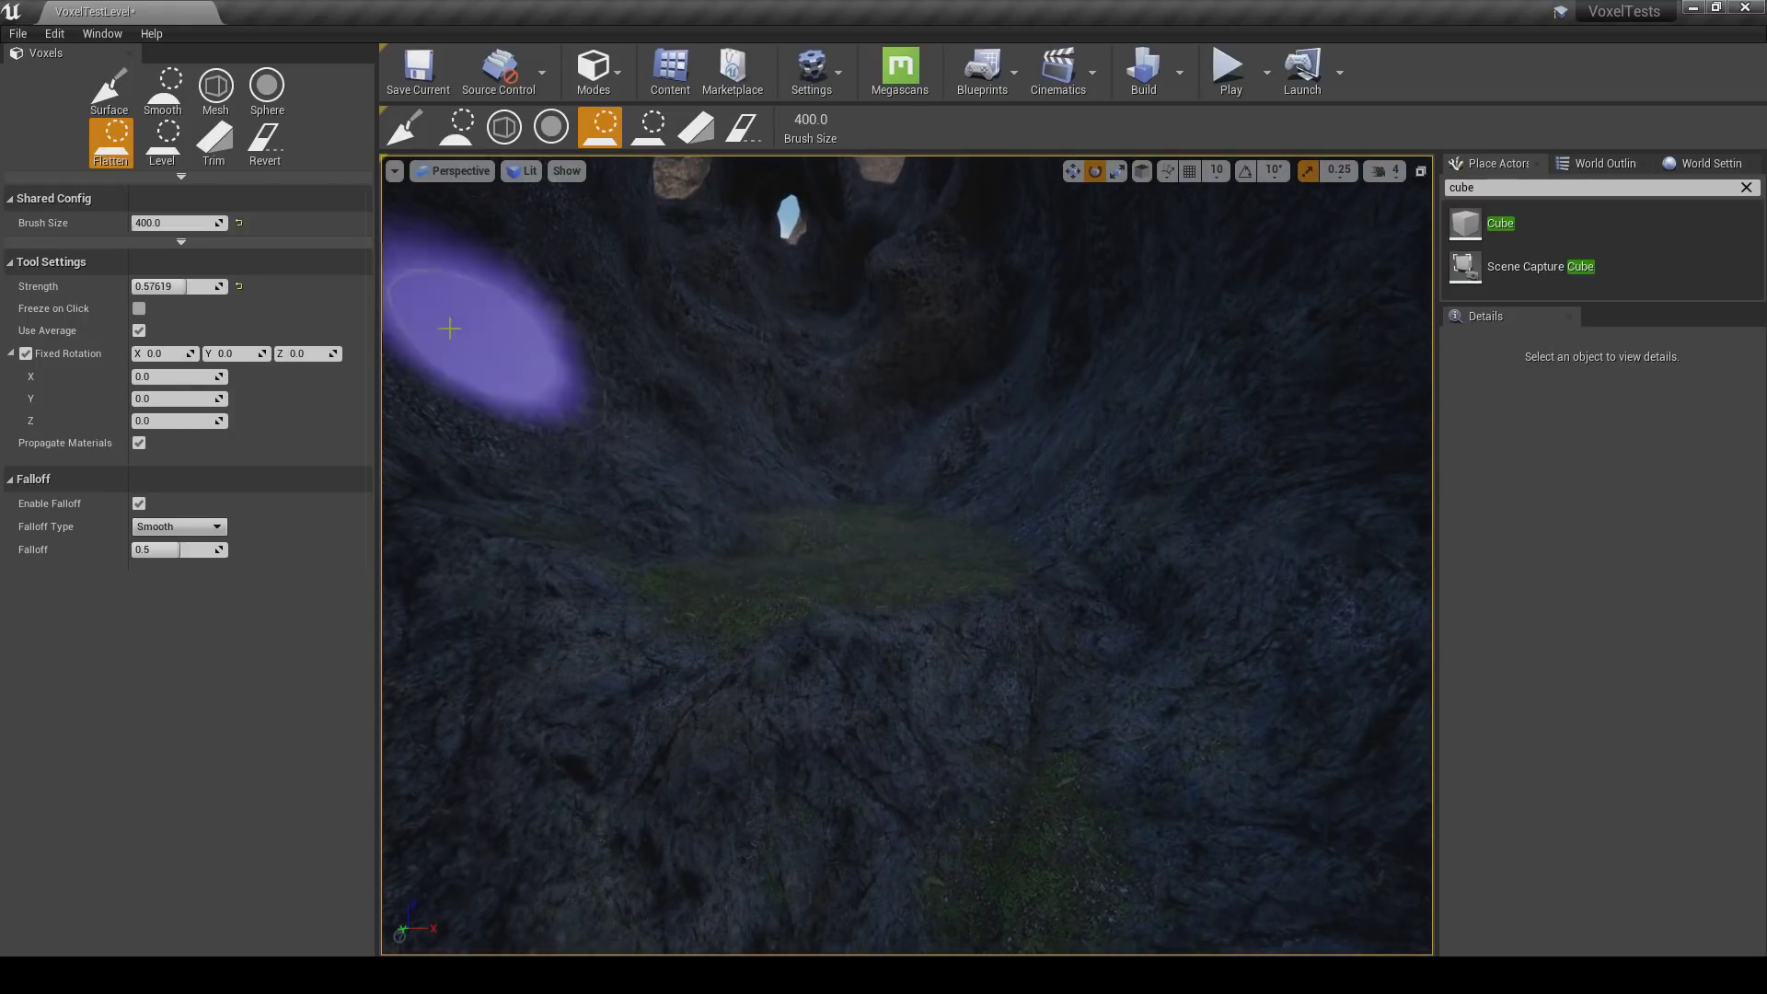
Level the whole tunnel floor with the Flatten tool at a brush size of about 1352, undoing the first stroke and reducing the strength to about 0.14.
left_click_drag(155, 223, 161, 224)
left_click_drag(903, 538, 904, 535)
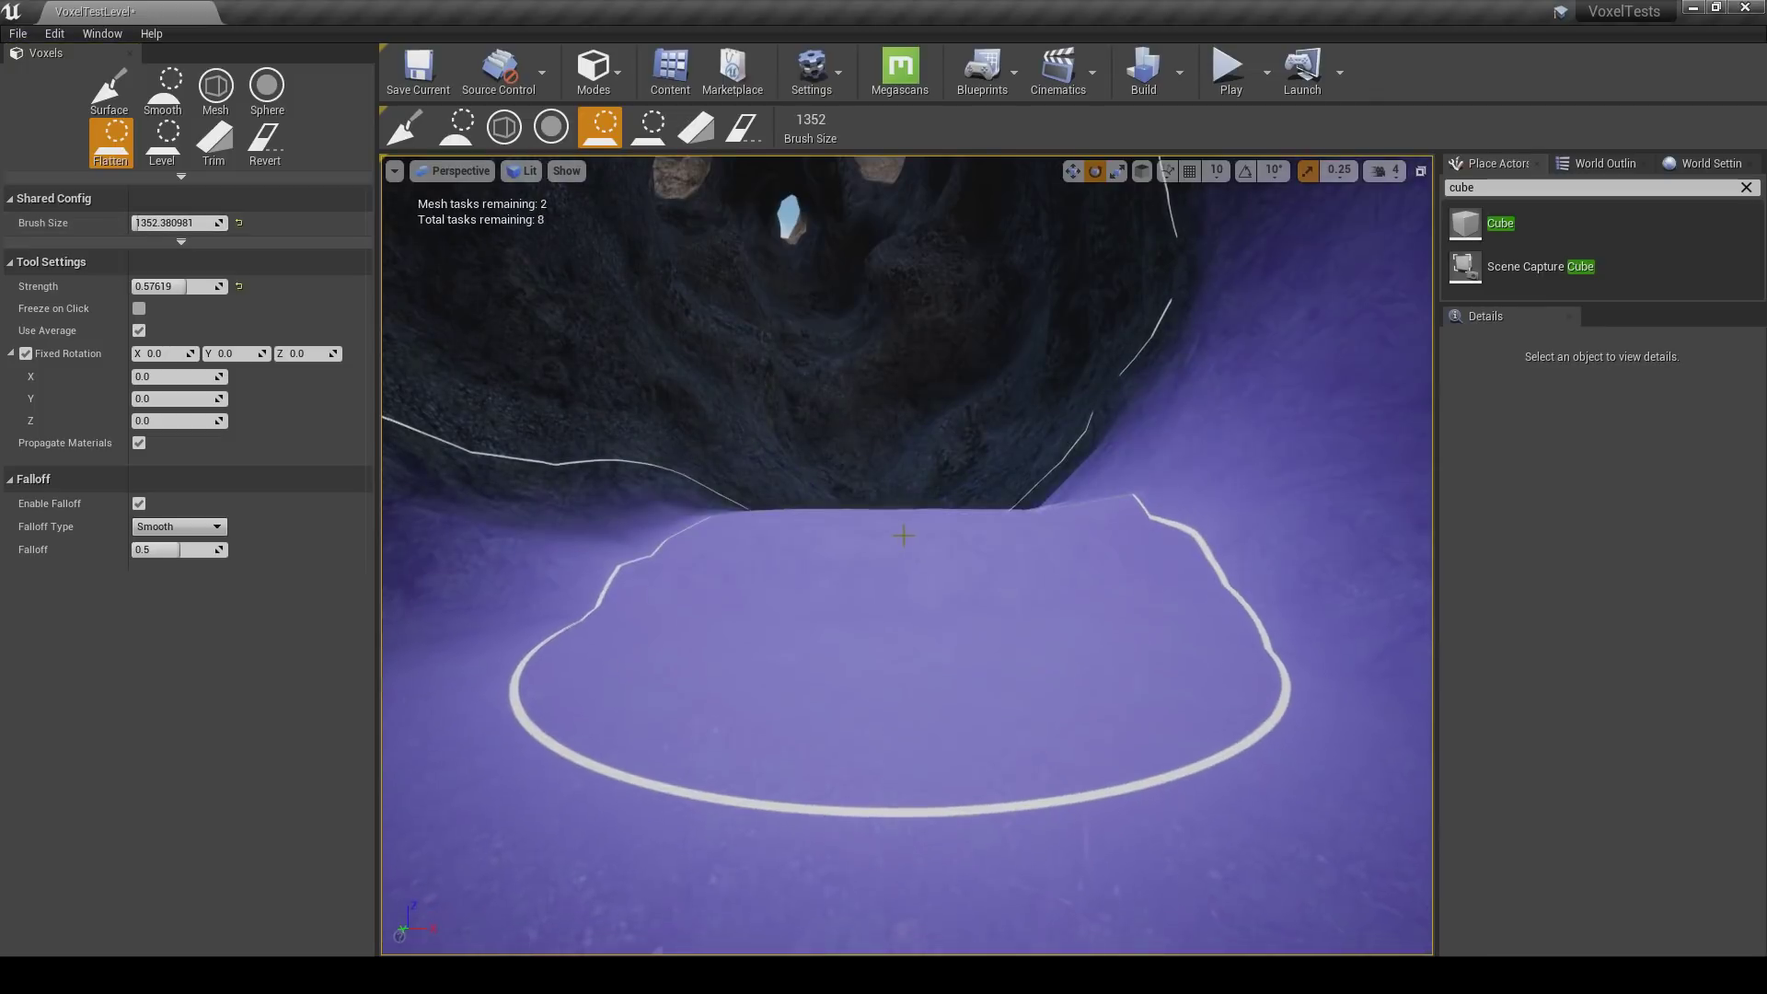
key("ctrl+z")
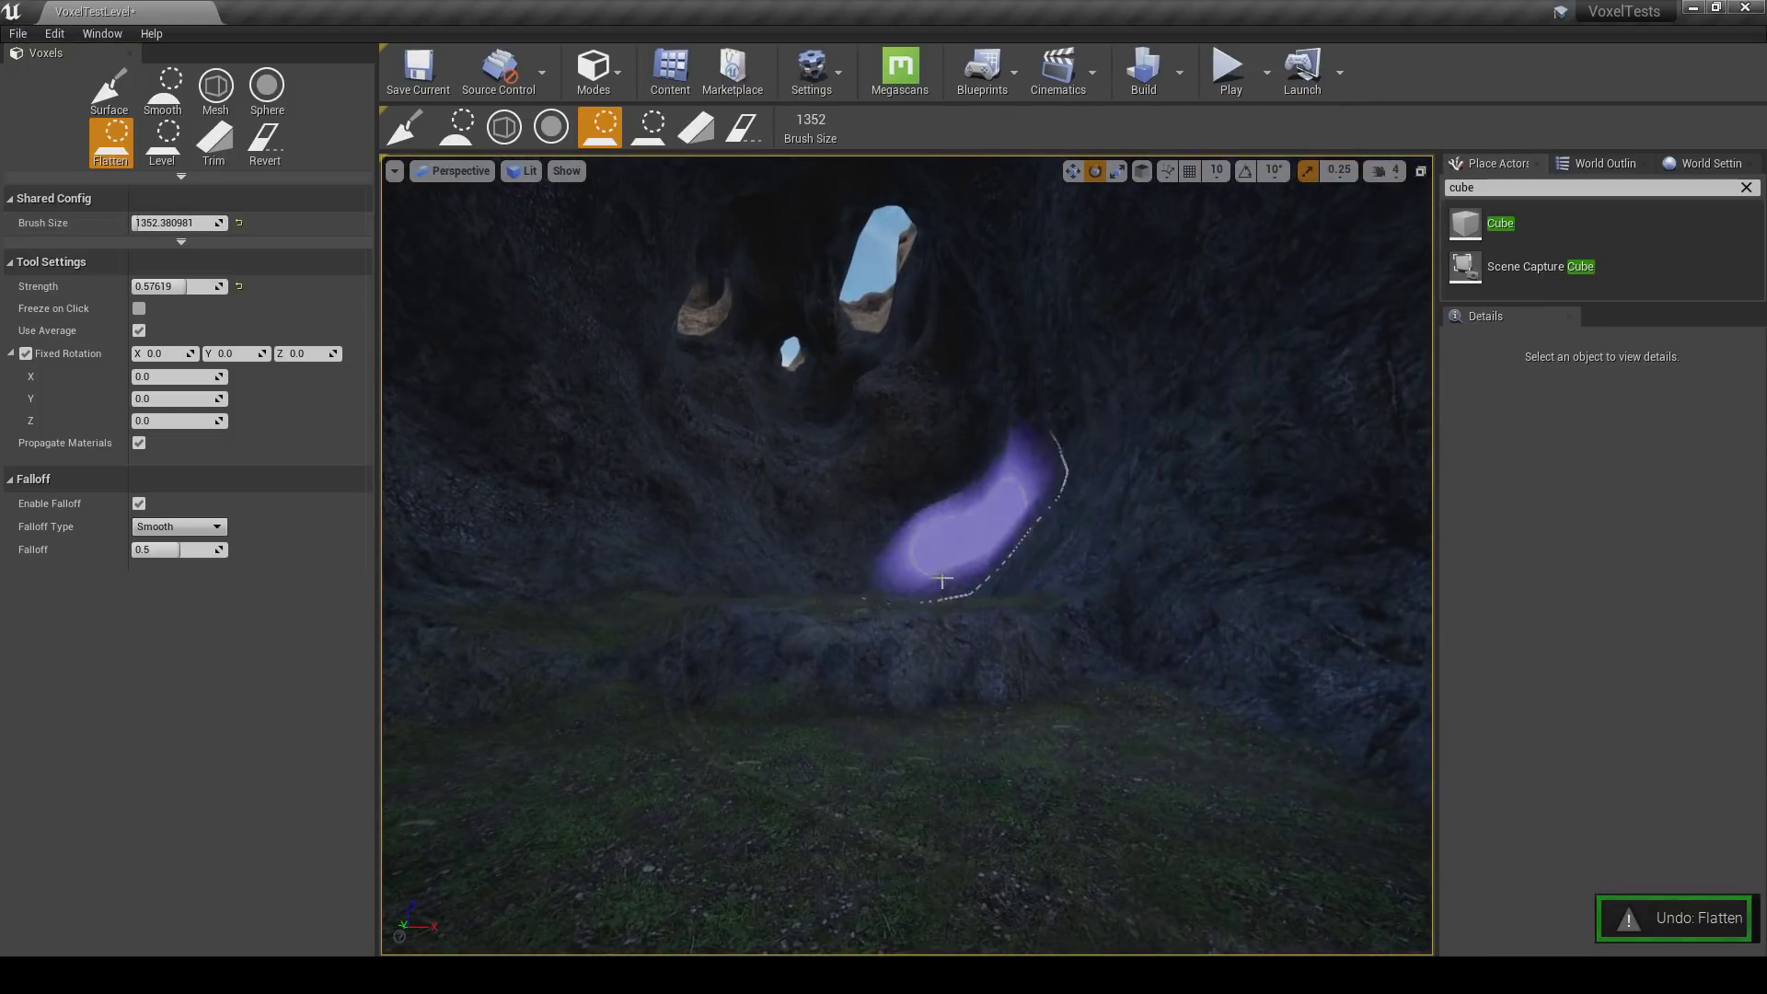
left_click(883, 629)
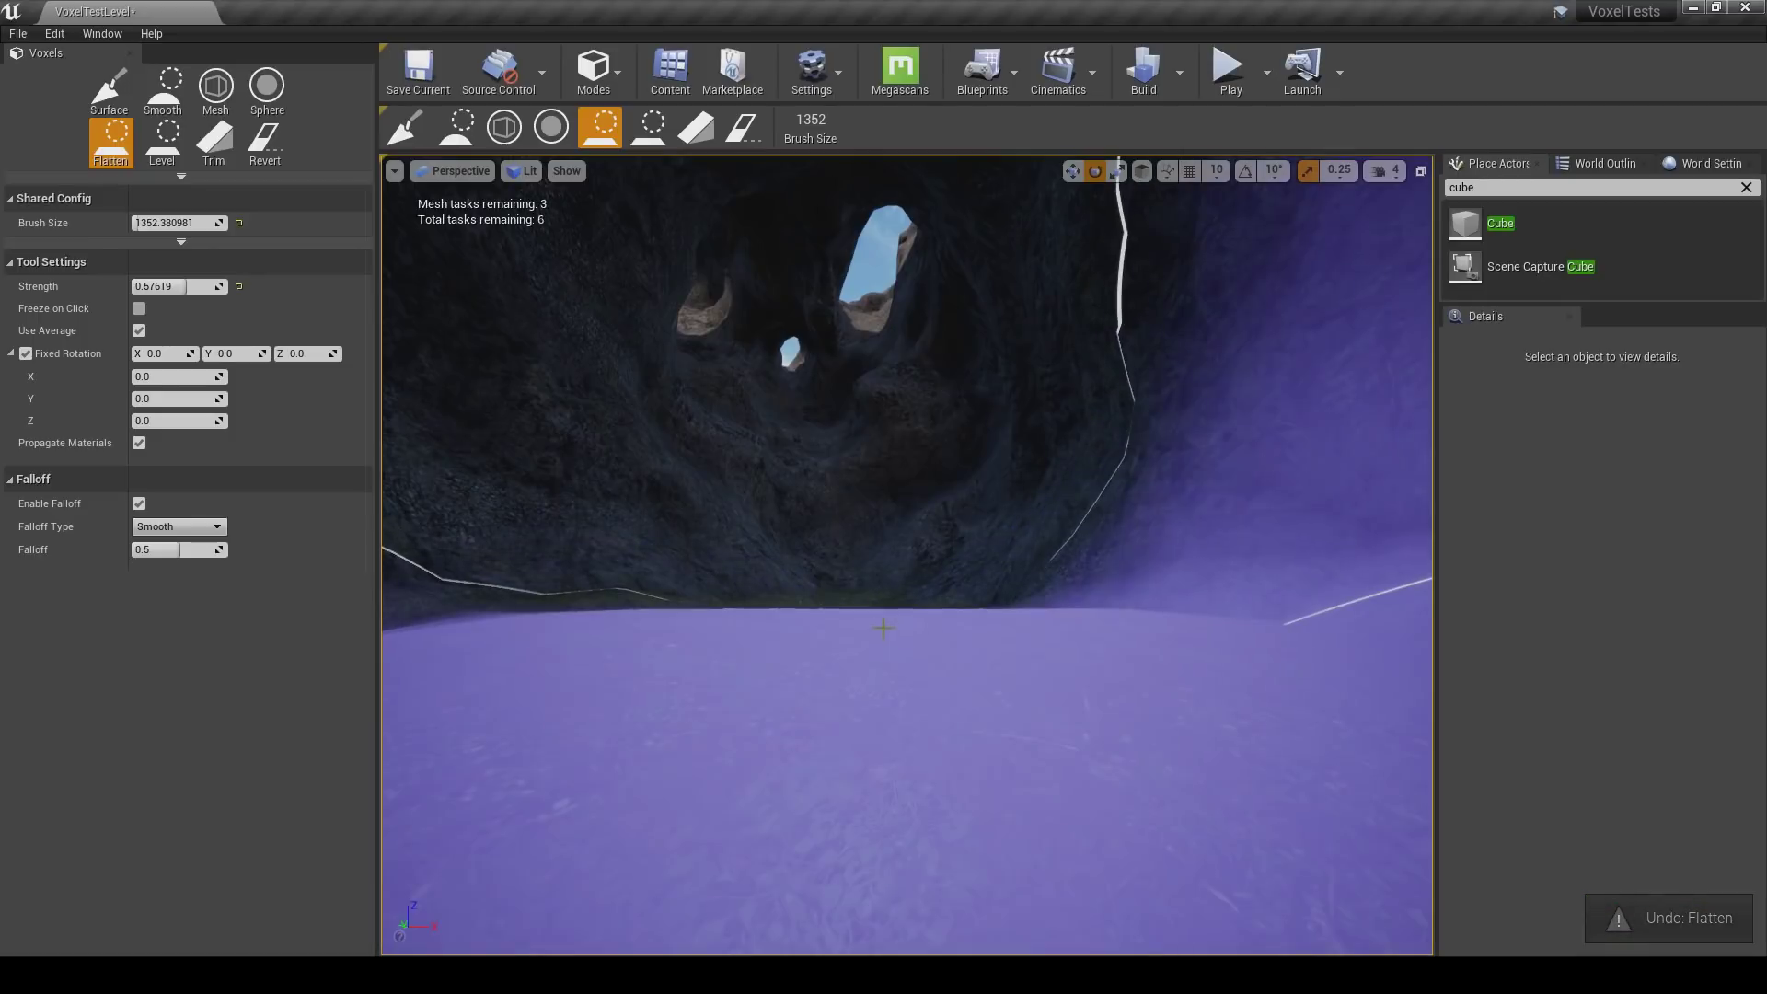
right_click_drag(1104, 543, 1131, 548)
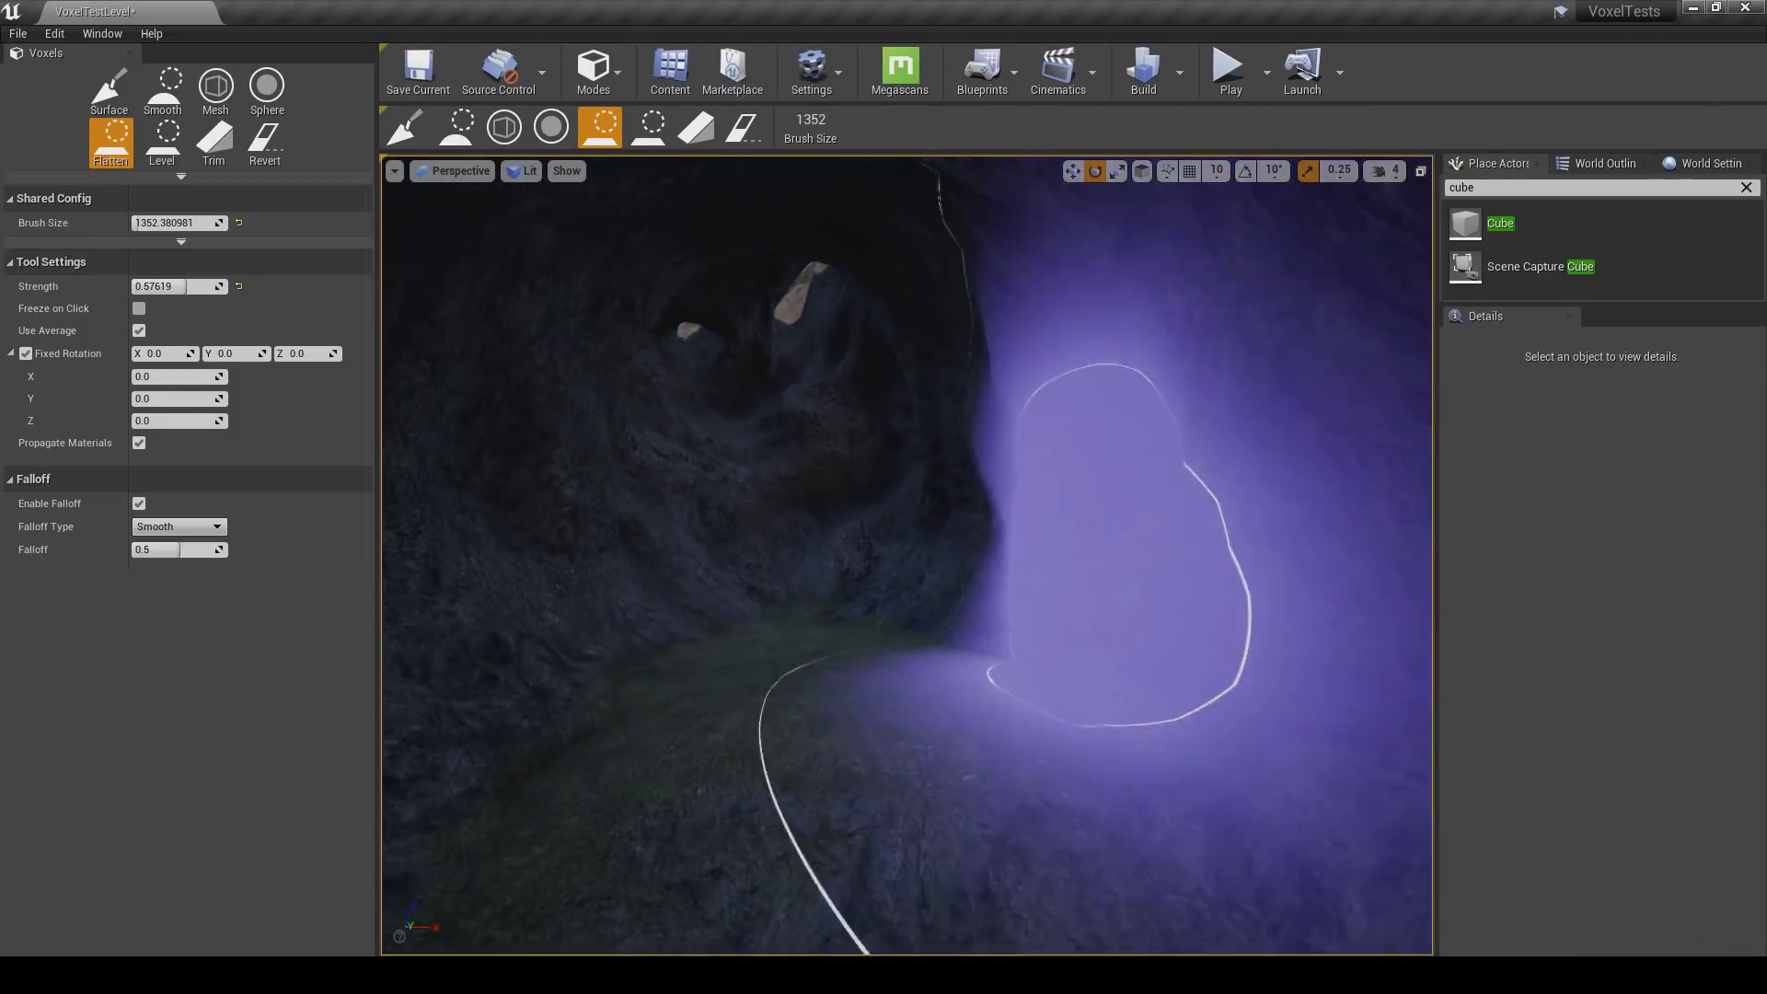
right_click_drag(934, 658, 953, 666)
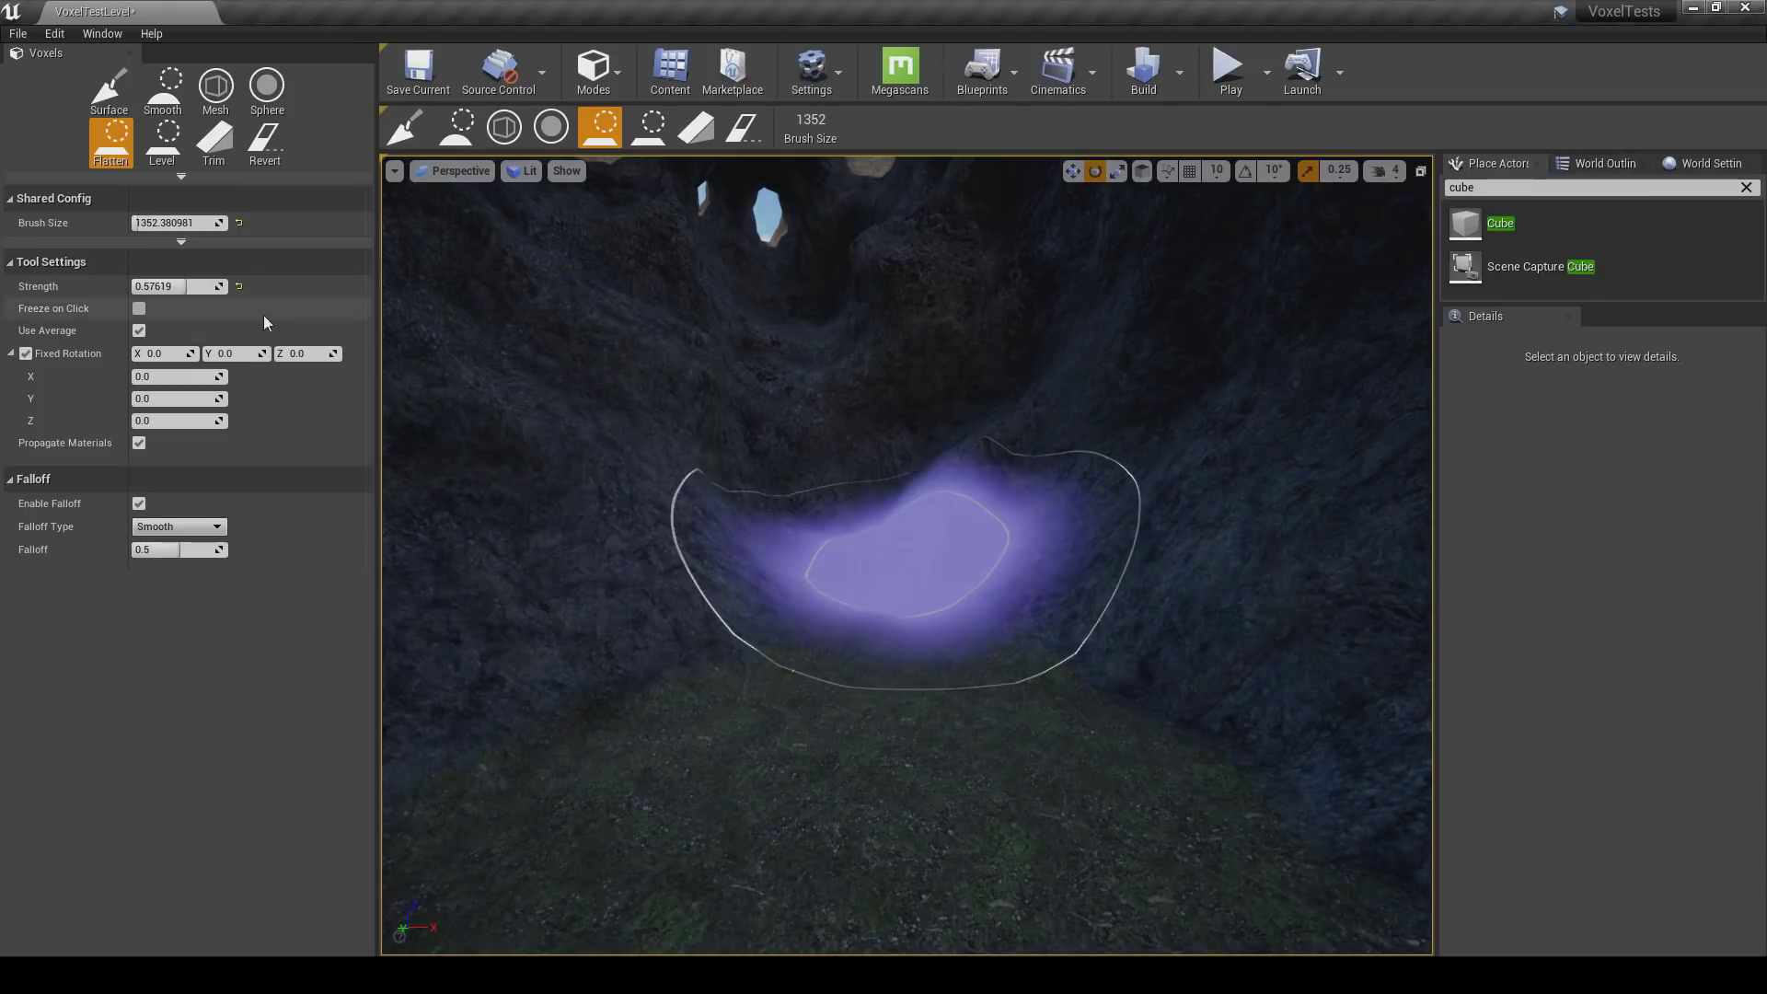
left_click_drag(906, 571, 903, 623)
mouse_move(1127, 386)
right_mouse_down()
mouse_move(1132, 359)
mouse_move(1184, 394)
mouse_move(1109, 322)
mouse_move(1159, 221)
right_mouse_up()
Leave Voxels mode and playtest the level, running and jumping the character around the flattened tunnel floor, then stop the play session.
left_click(594, 92)
left_click(607, 115)
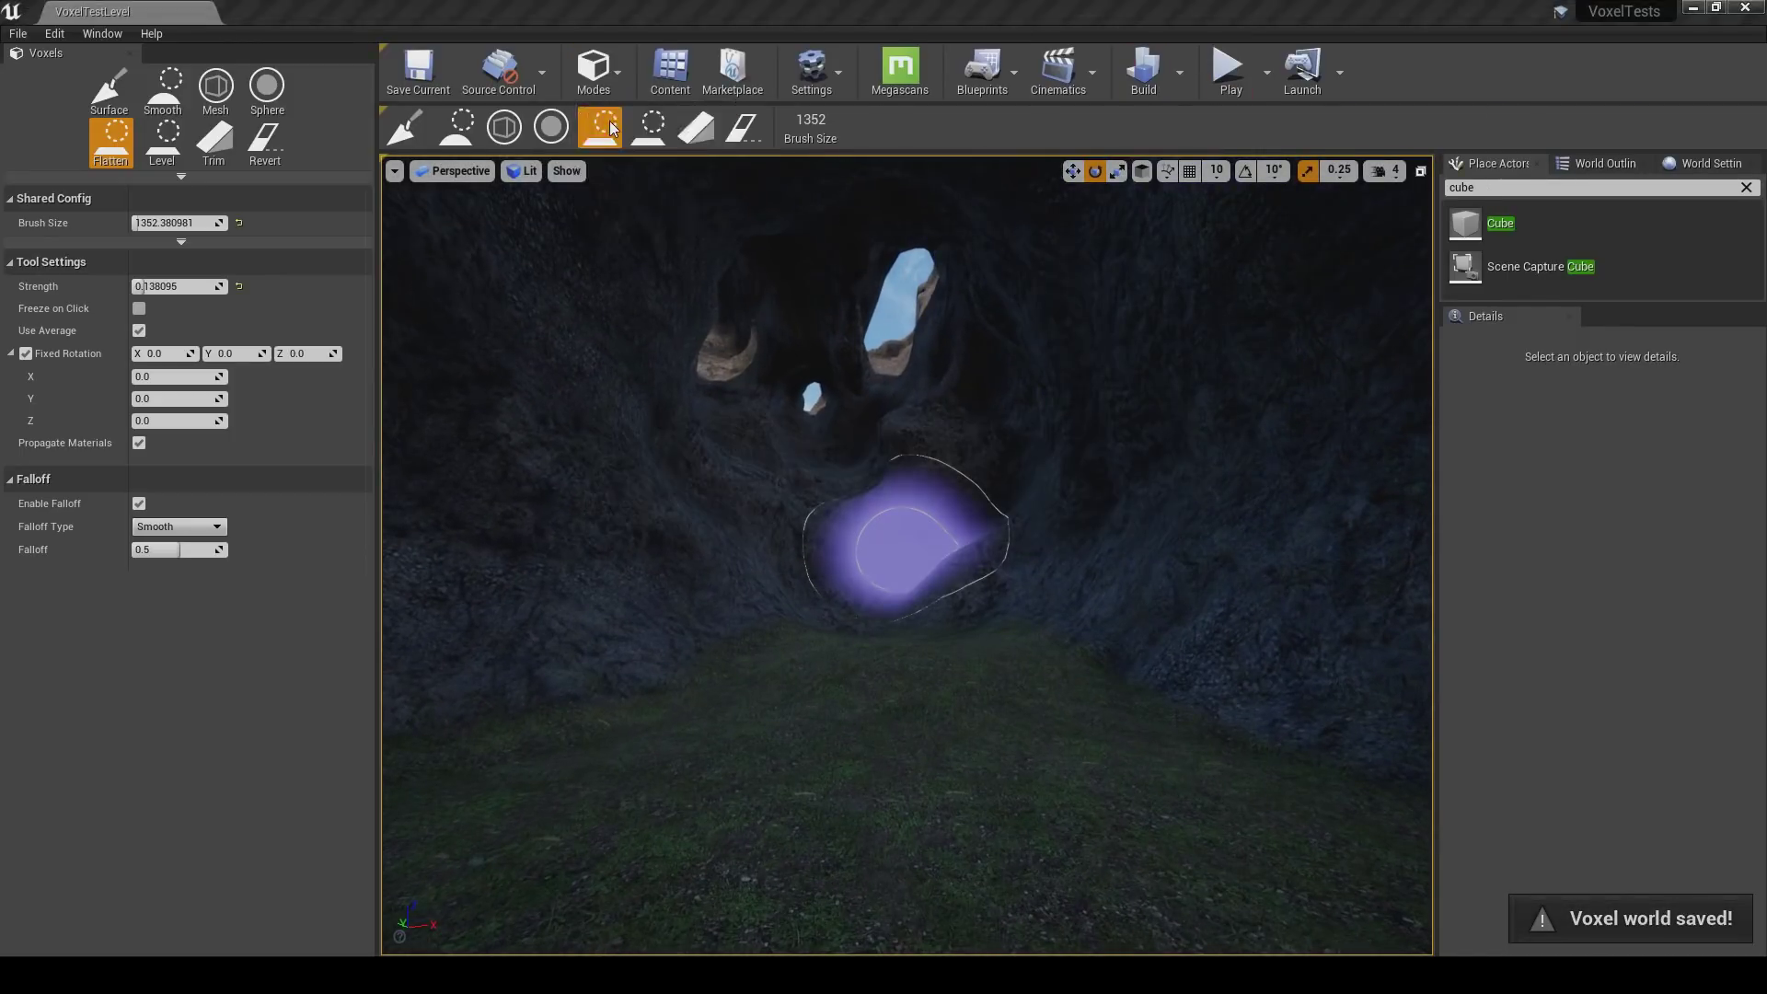
left_click(877, 70)
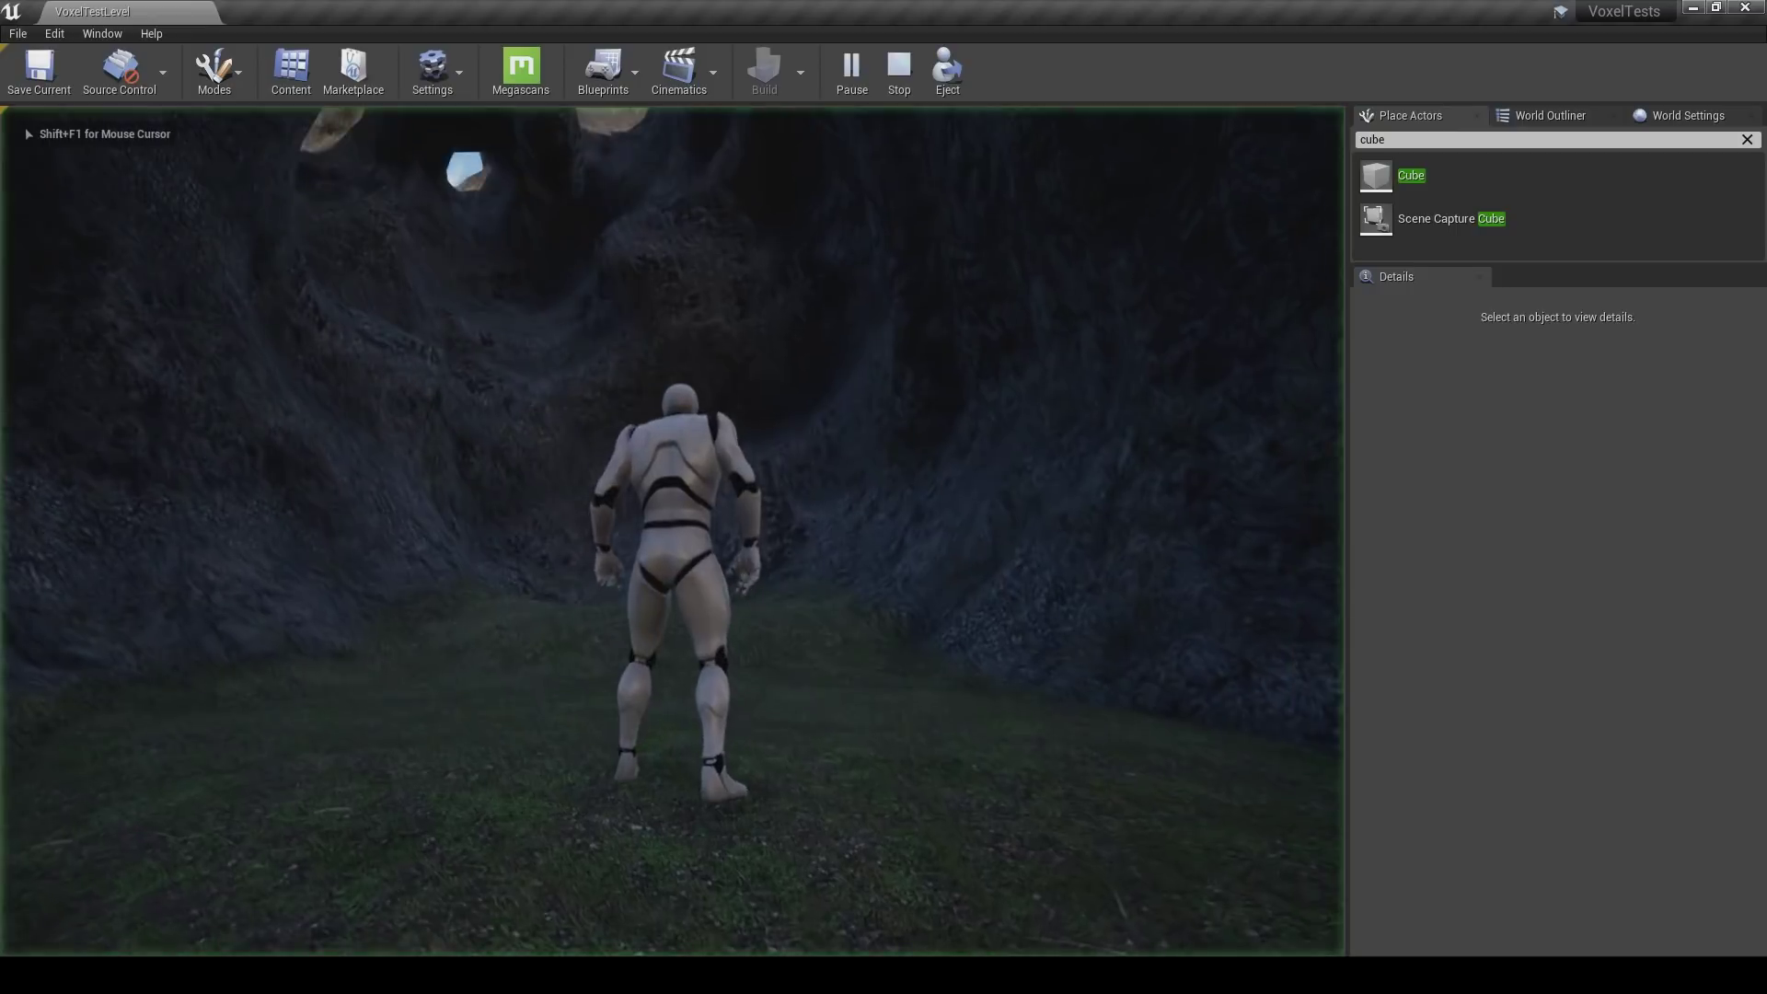
key("d")
key("space")
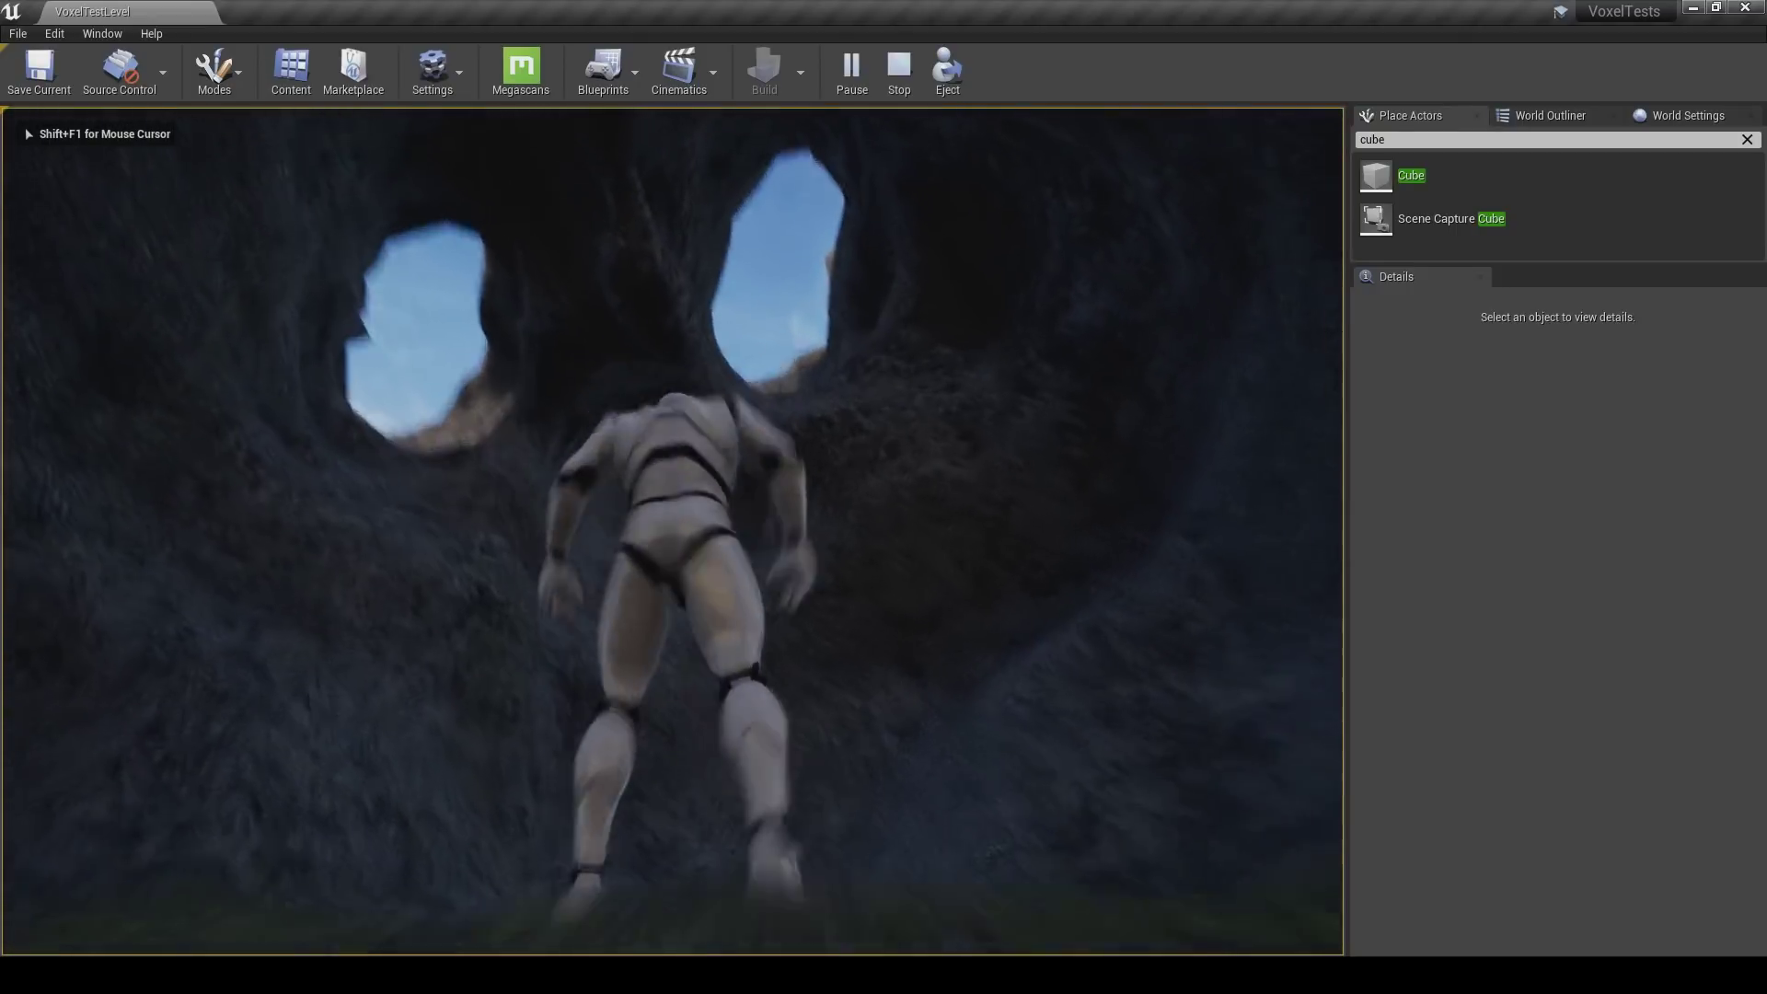
key("d")
key("s")
key("w")
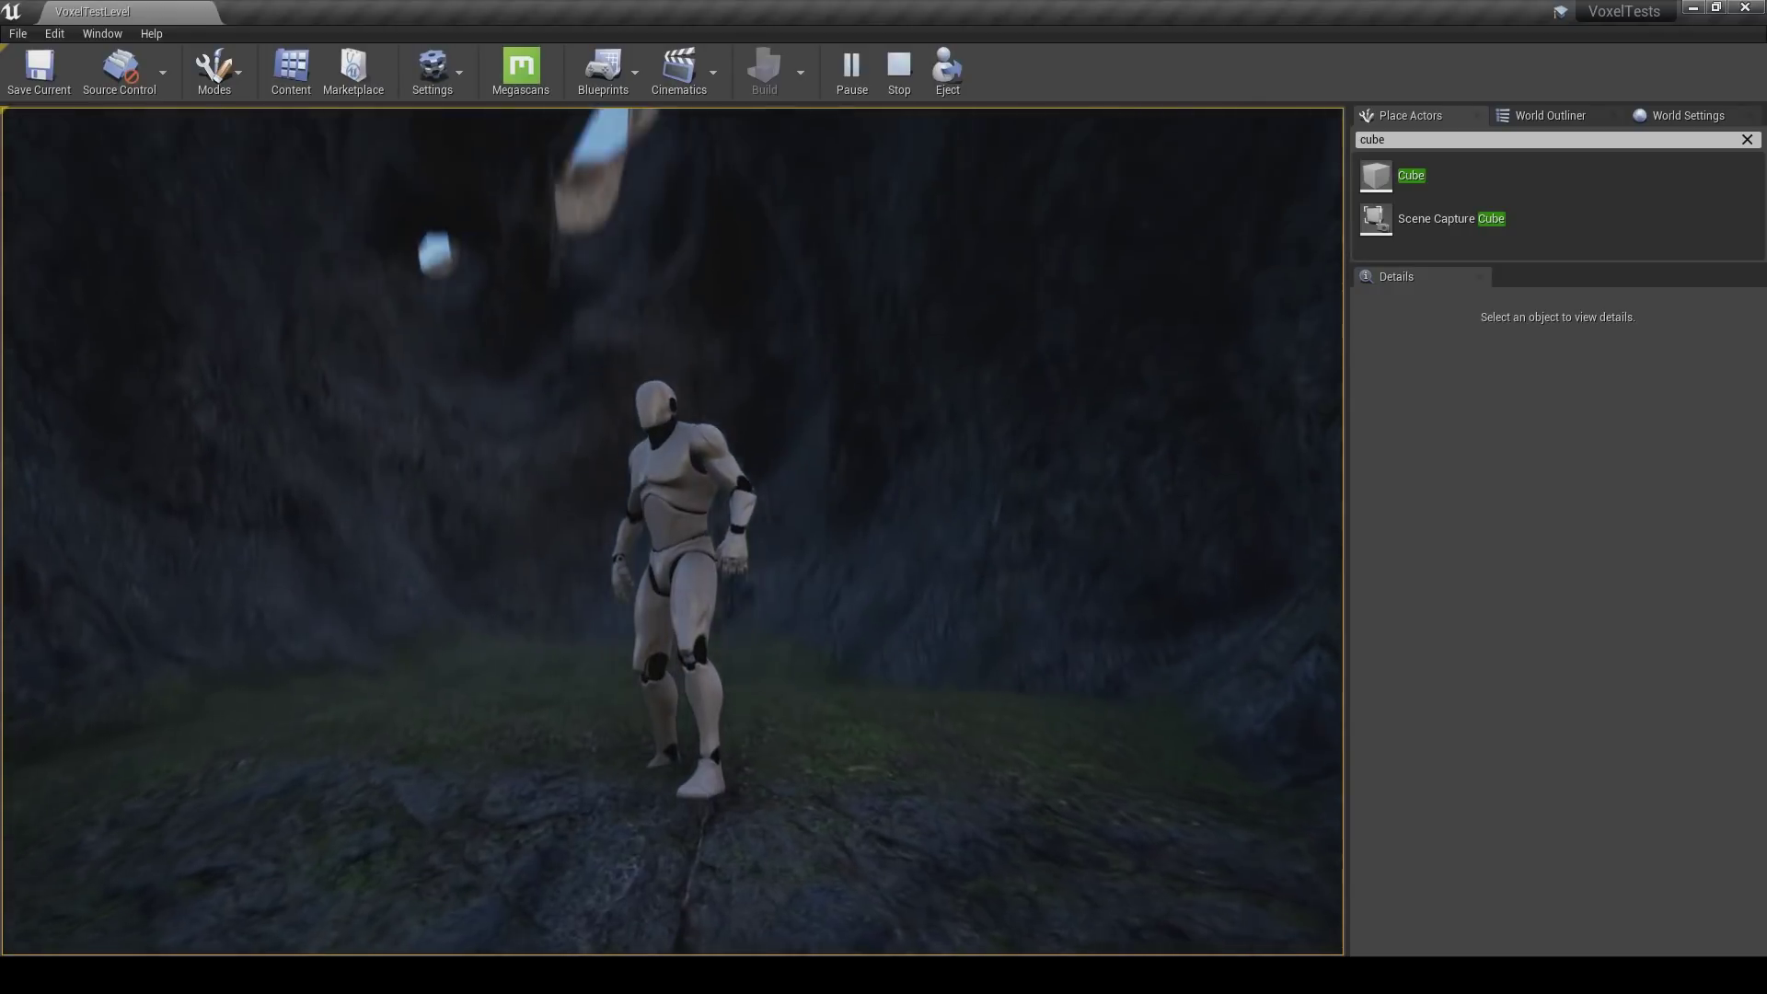
key("w")
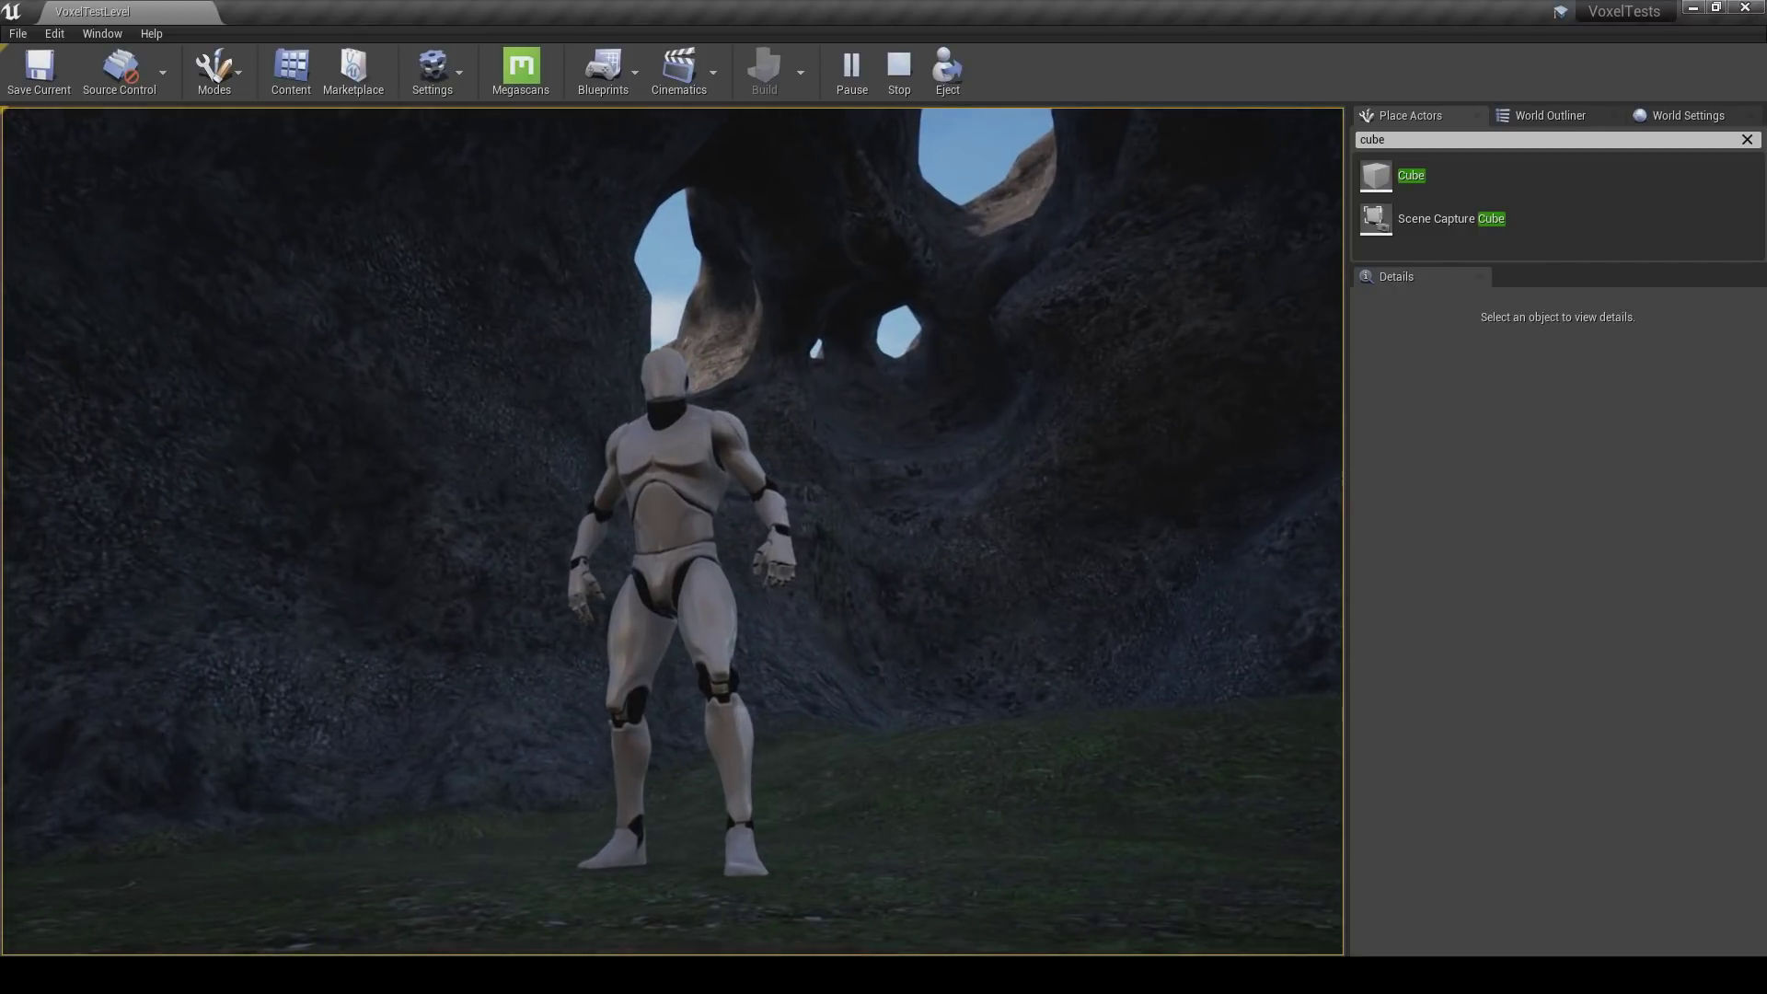
key("w")
key("Escape")
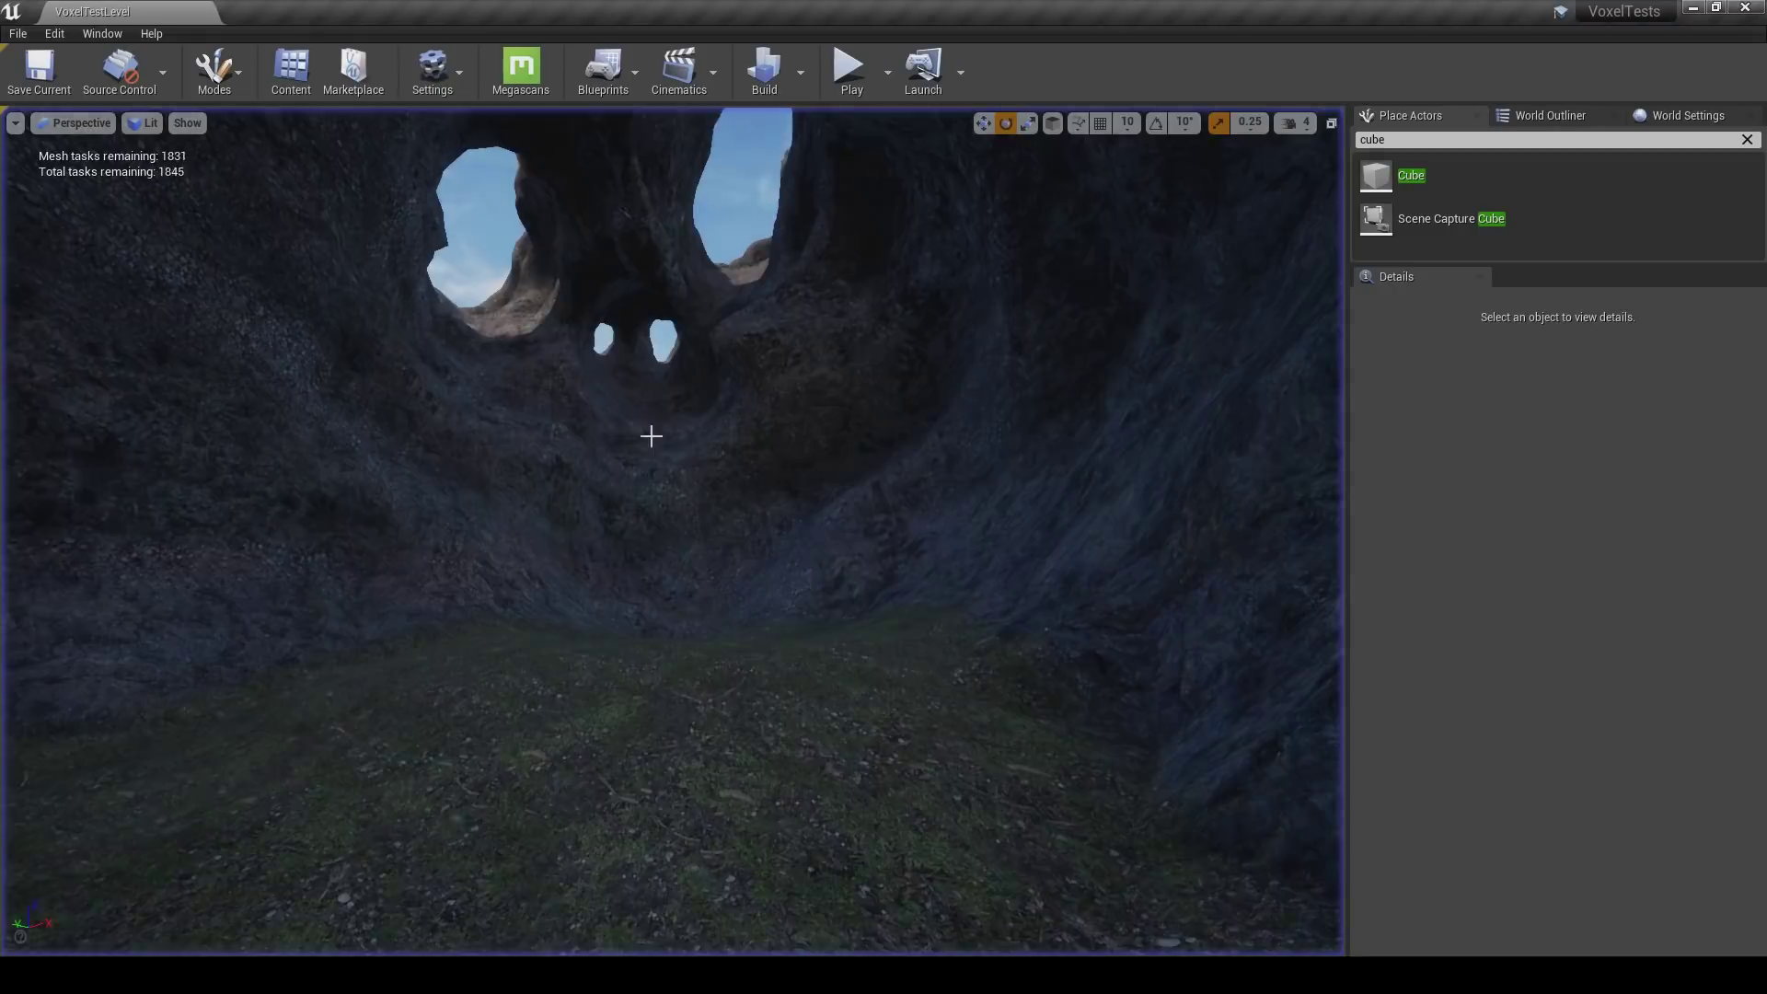
Select the Light Source directional light and move it in world space to about X -160454, Y -25984, Z 128112.
right_click_drag(817, 436, 806, 421)
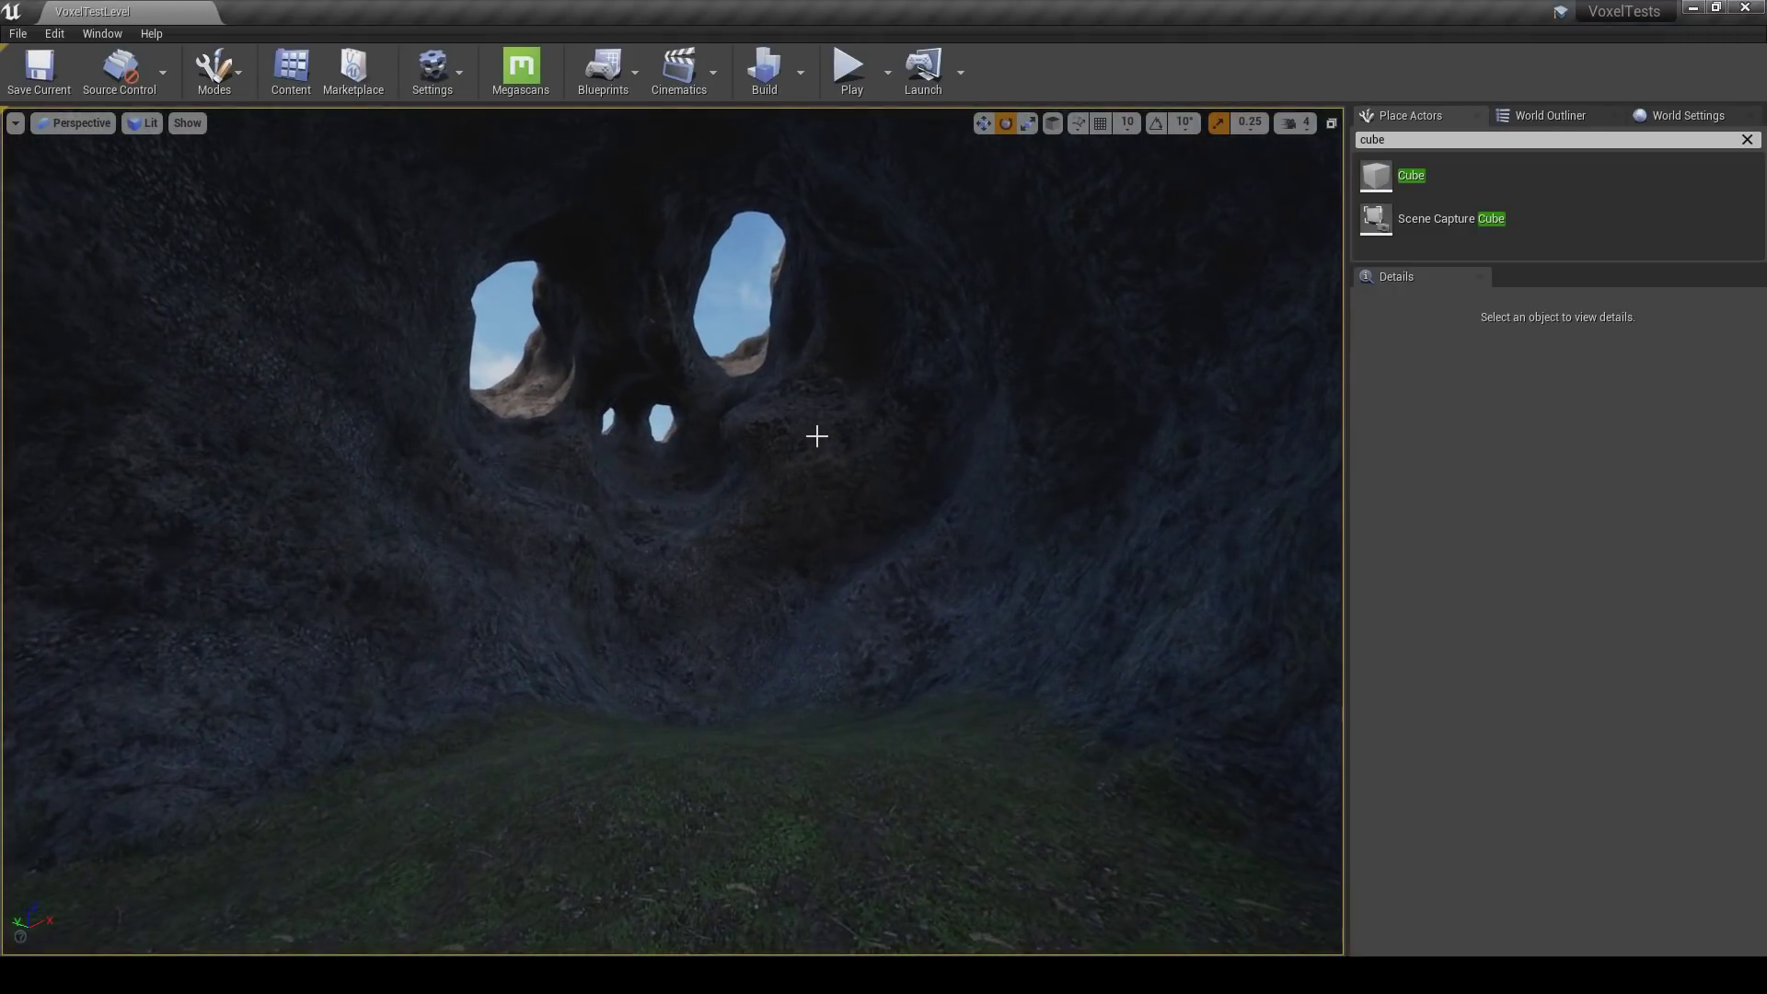
left_click(1531, 122)
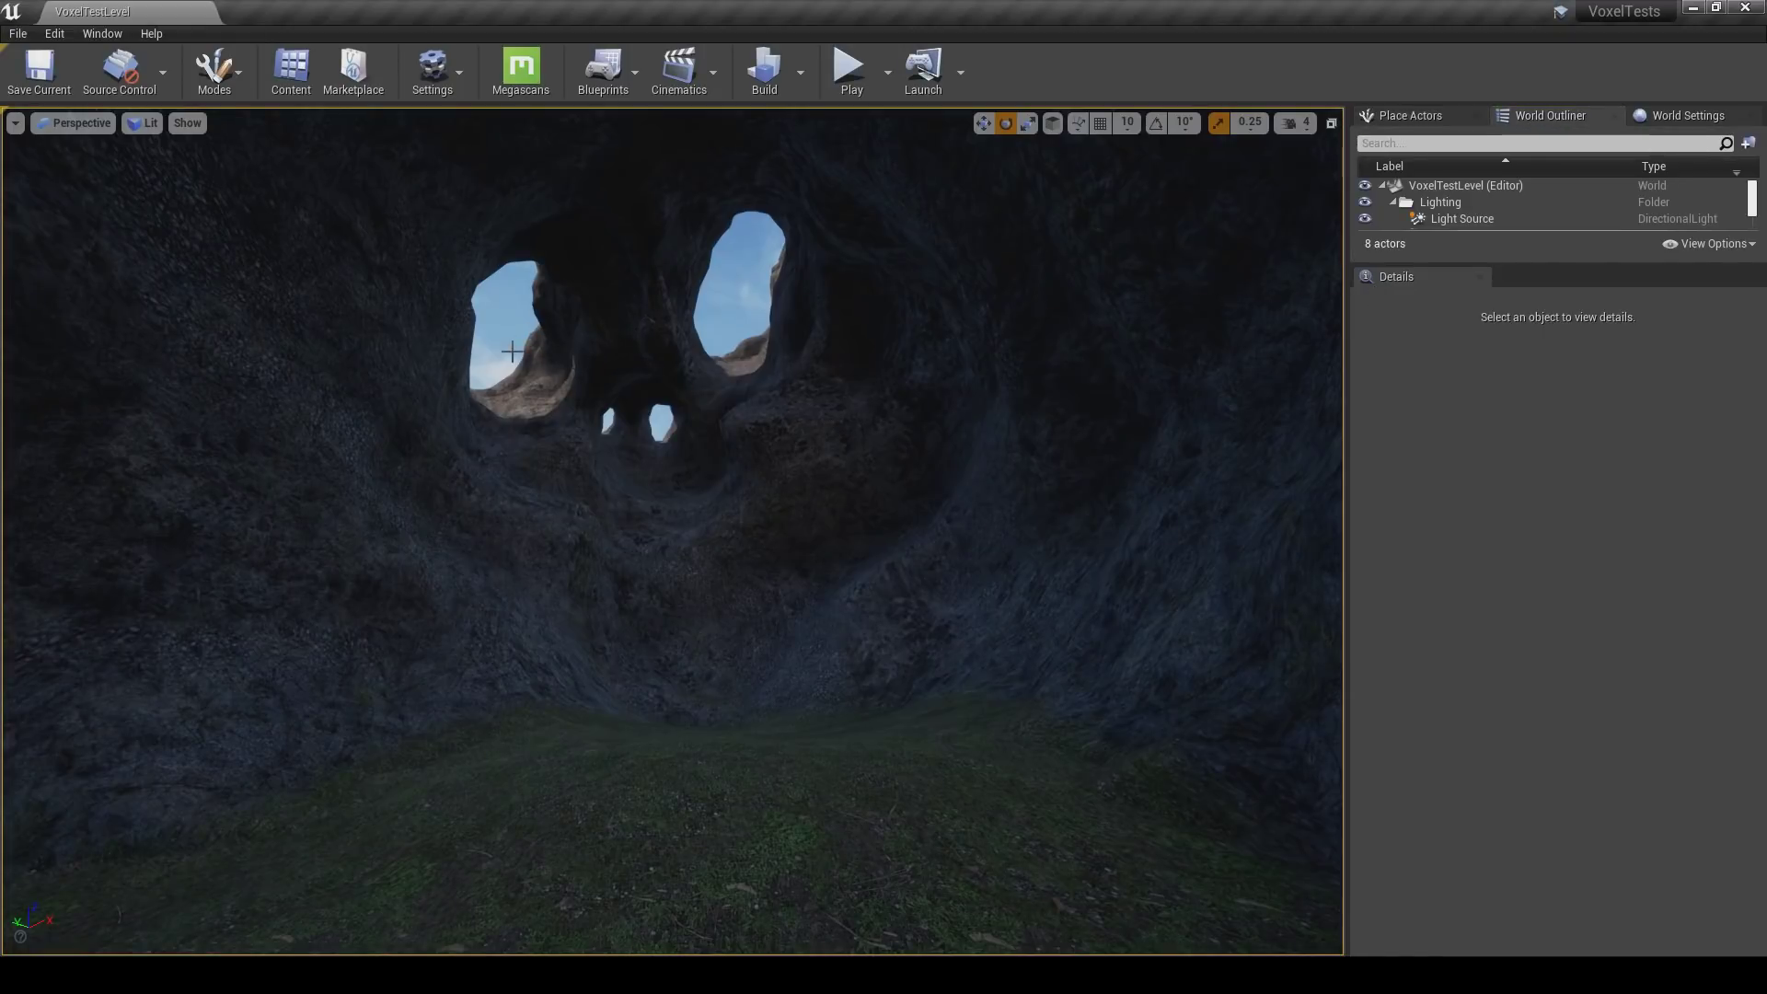
left_click(1455, 219)
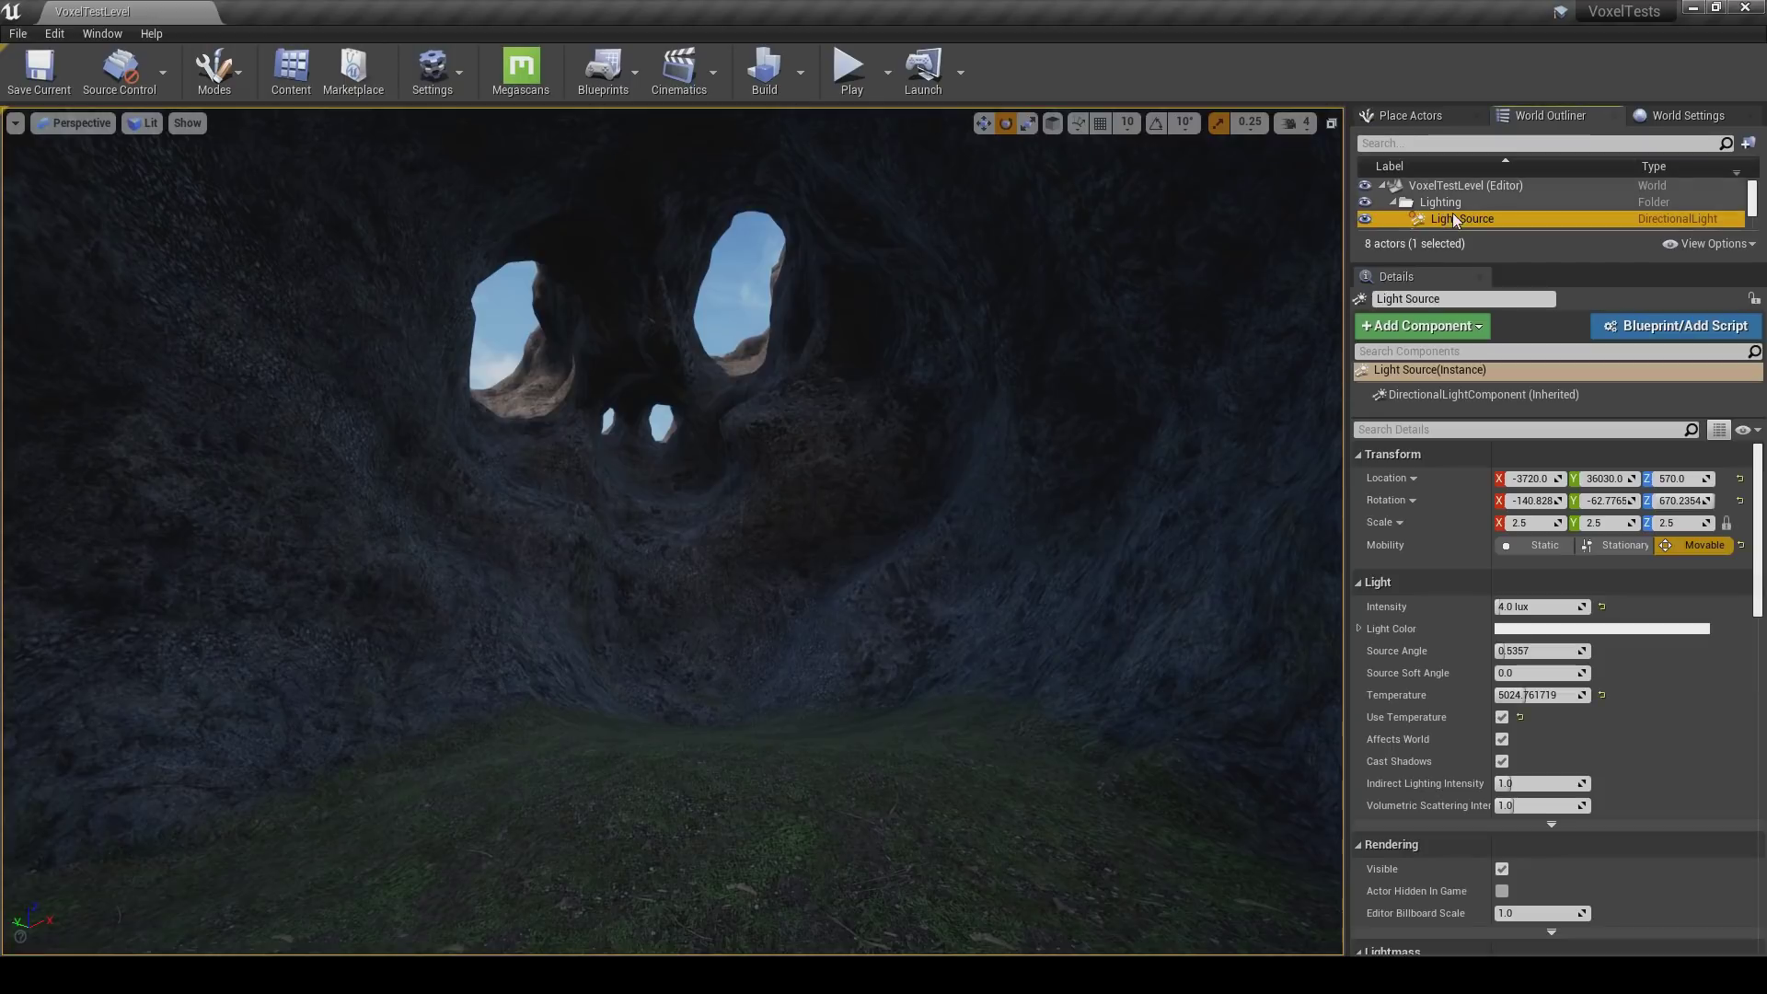
right_click_drag(916, 482, 745, 518)
key("w")
left_click(1052, 124)
left_click_drag(475, 516, 1238, 283)
right_click_drag(1238, 283, 1339, 237)
key("e")
key("w")
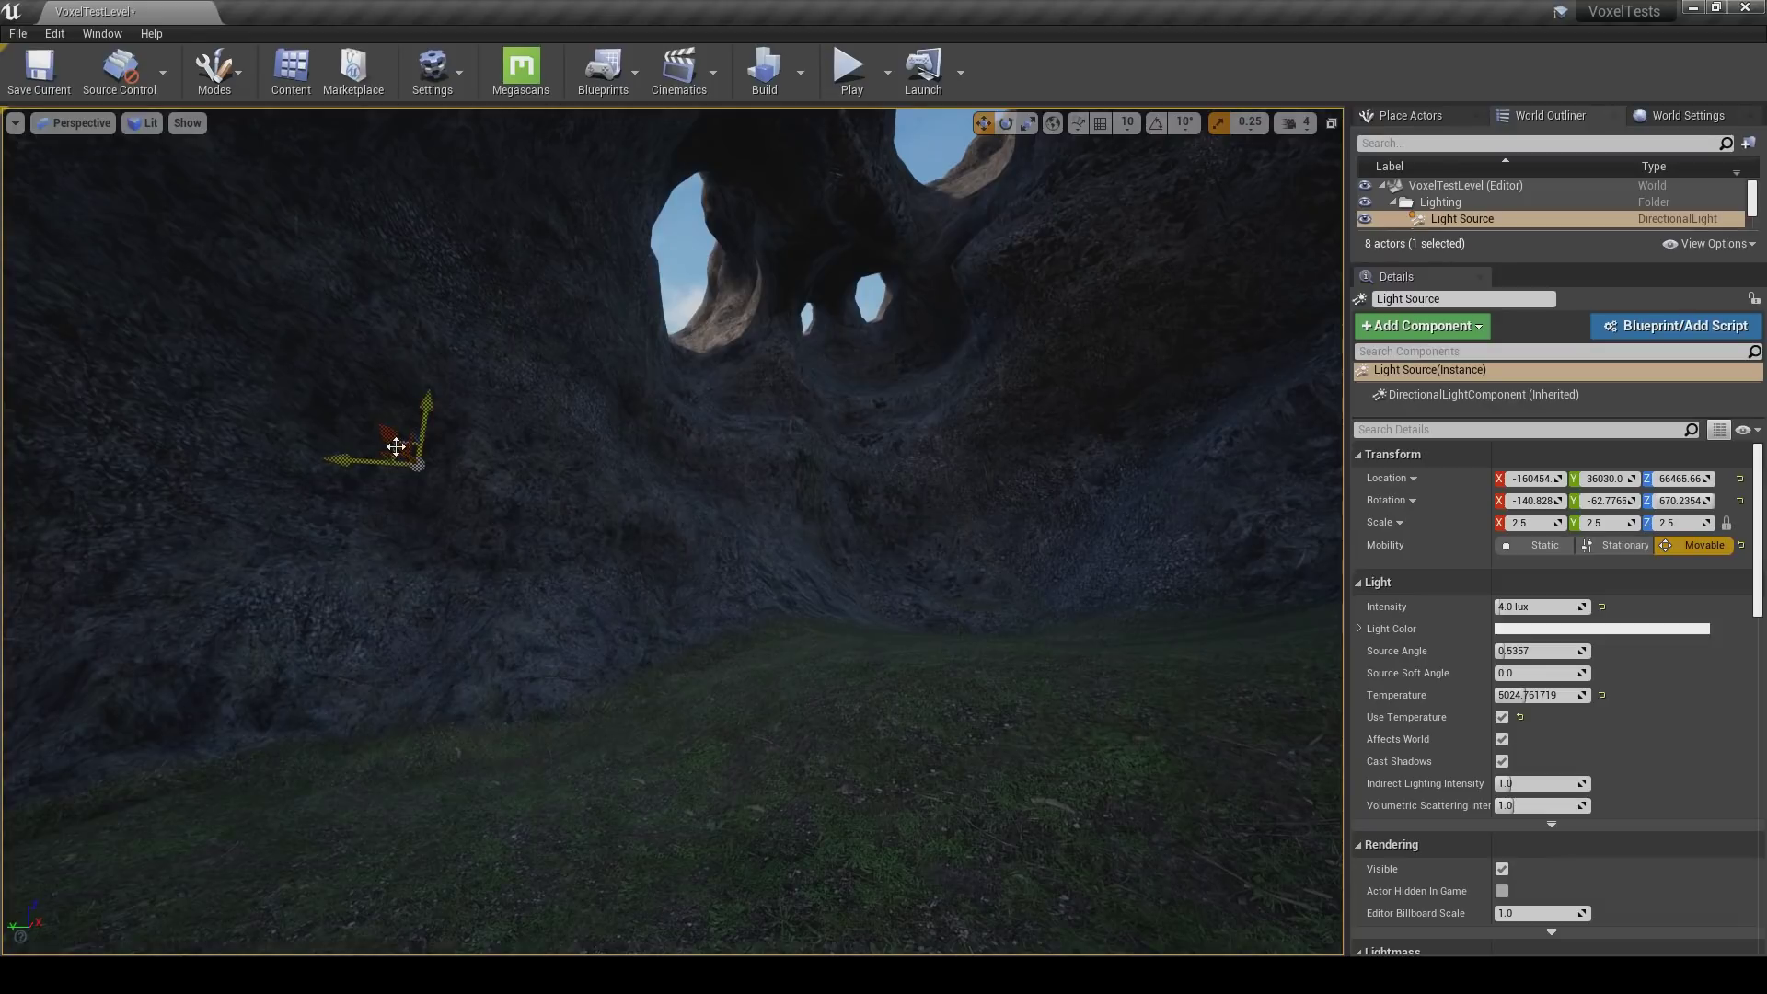
left_click_drag(593, 317, 580, 324)
right_click_drag(580, 324, 637, 298)
Rotate the Light Source to about -144.2, -47.3, 709.2 so sunlight falls through the openings onto the tunnel's side wall and floor.
key("e")
right_click_drag(599, 367, 589, 346)
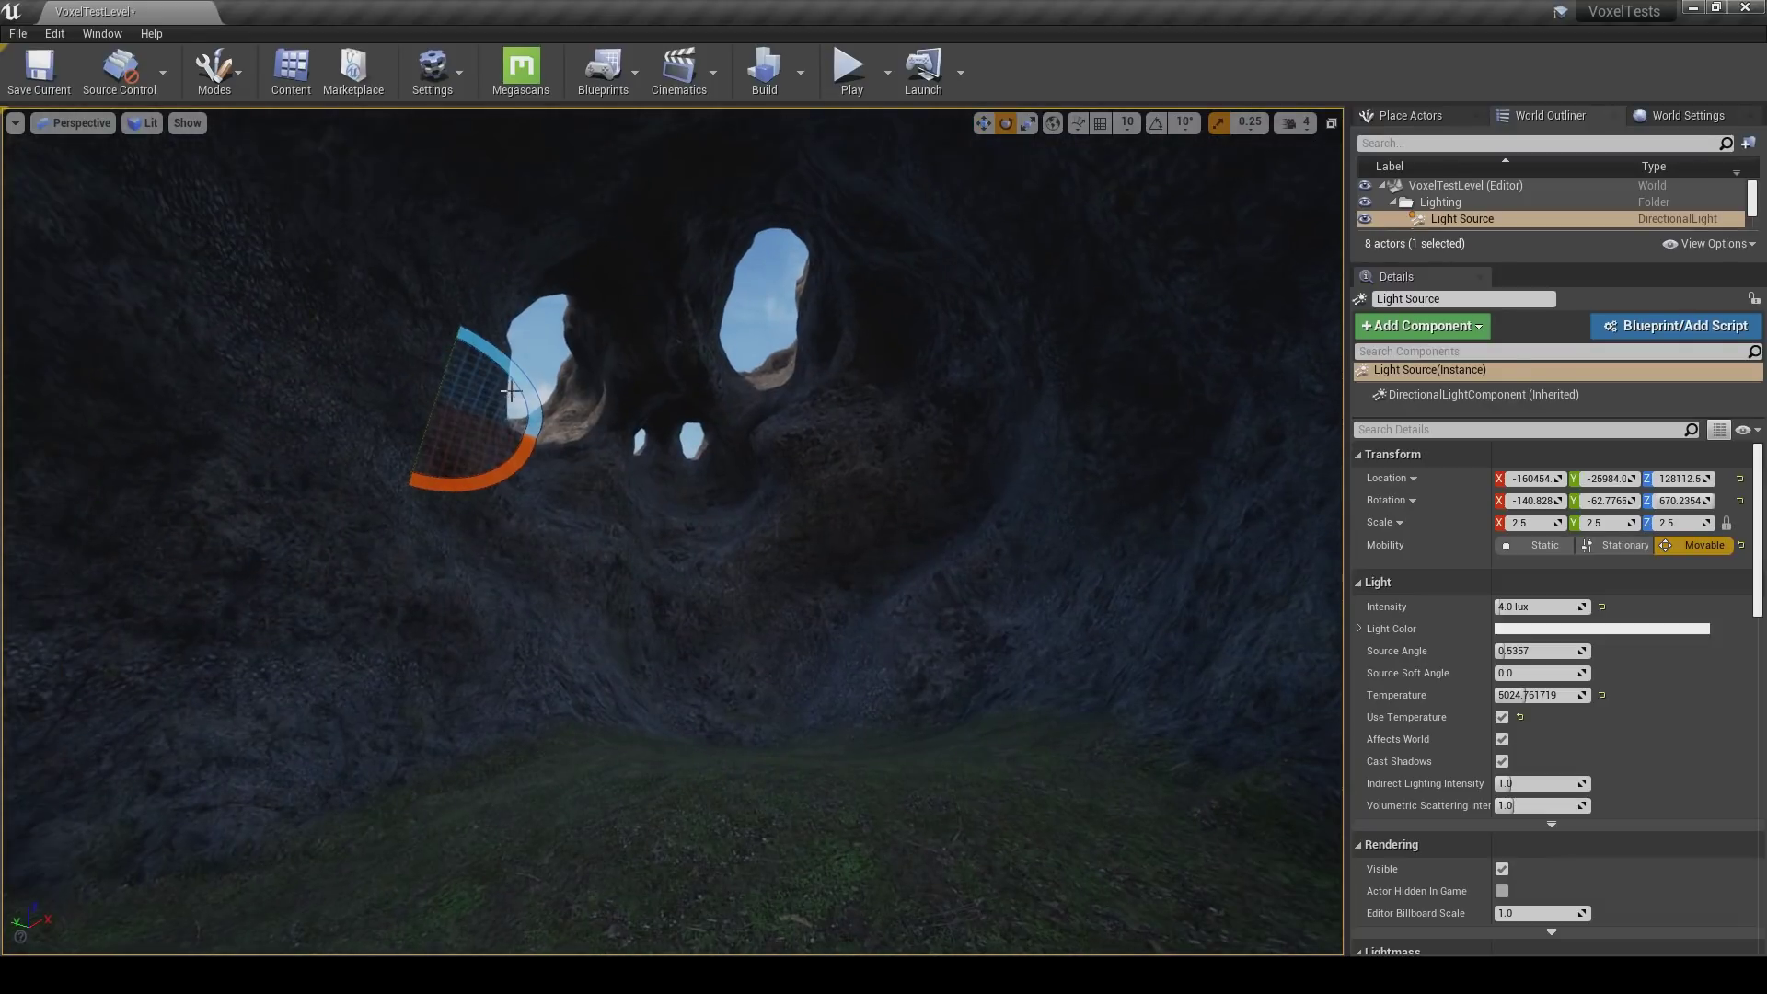
left_click_drag(513, 398, 518, 403)
left_click_drag(460, 318, 513, 481)
left_click_drag(432, 420, 477, 402)
key("ctrl+l")
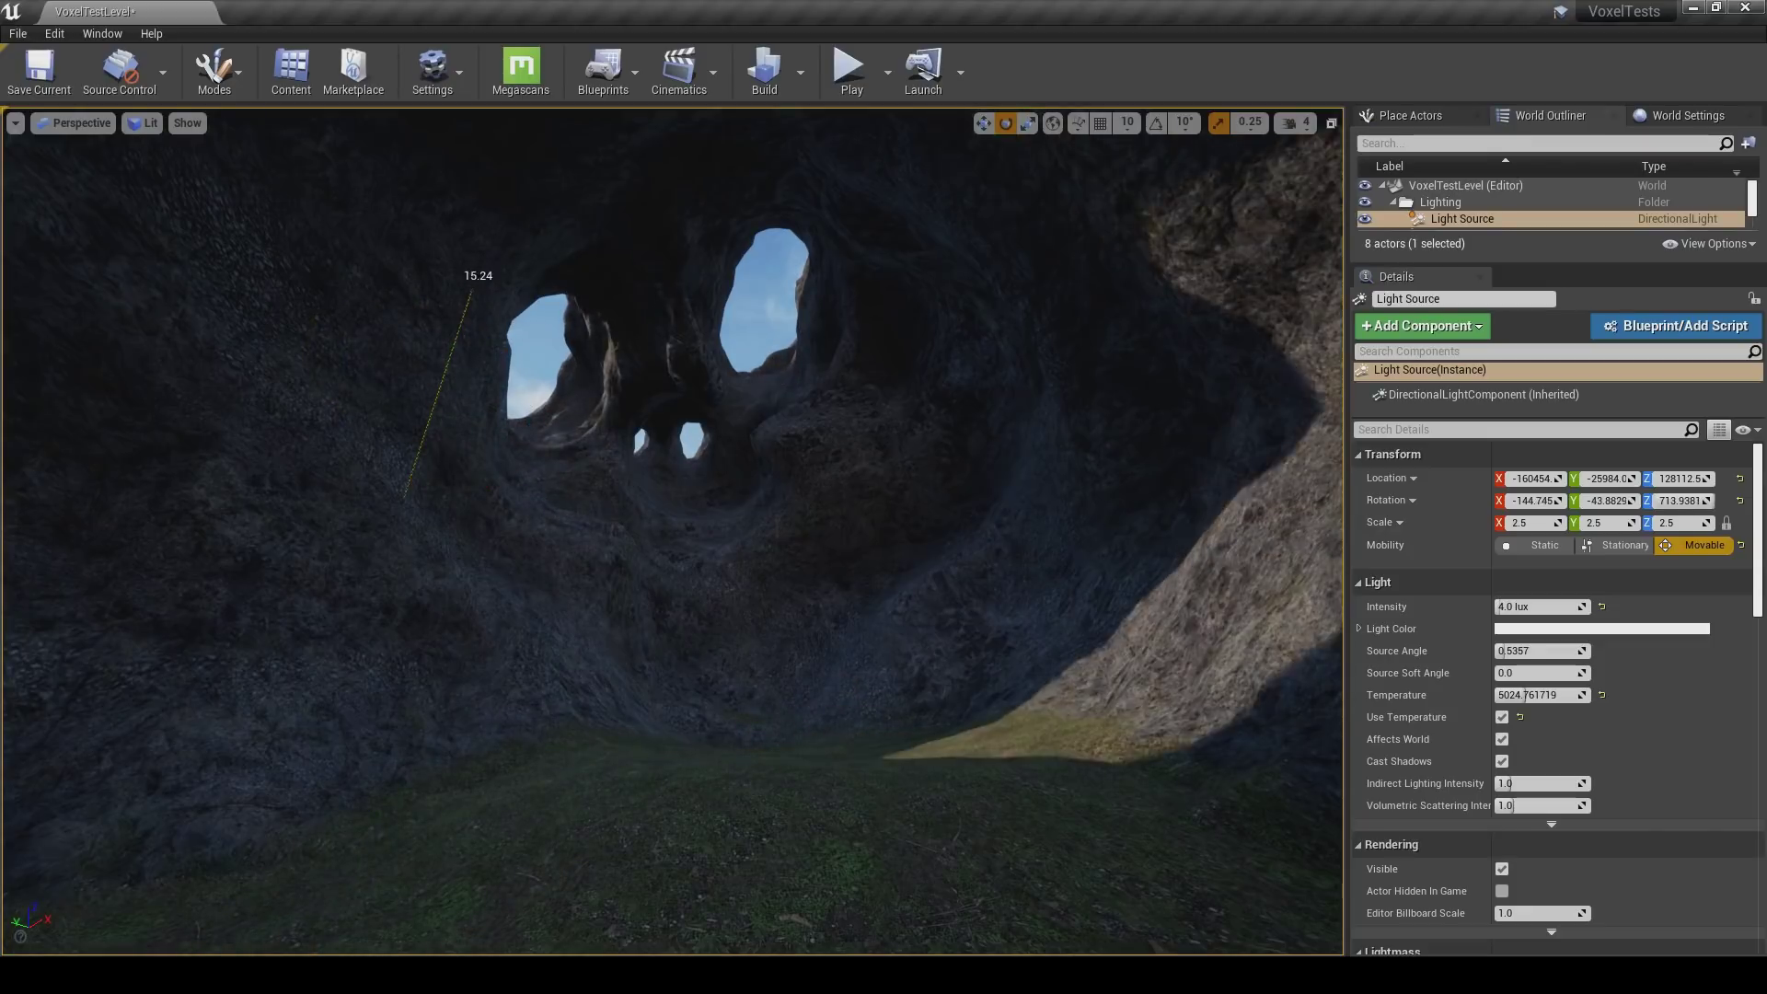
mouse_move(493, 392)
left_mouse_down()
mouse_move(479, 343)
mouse_move(515, 347)
mouse_move(483, 313)
mouse_move(513, 382)
left_mouse_up()
right_click_drag(677, 436, 722, 422)
key("Escape")
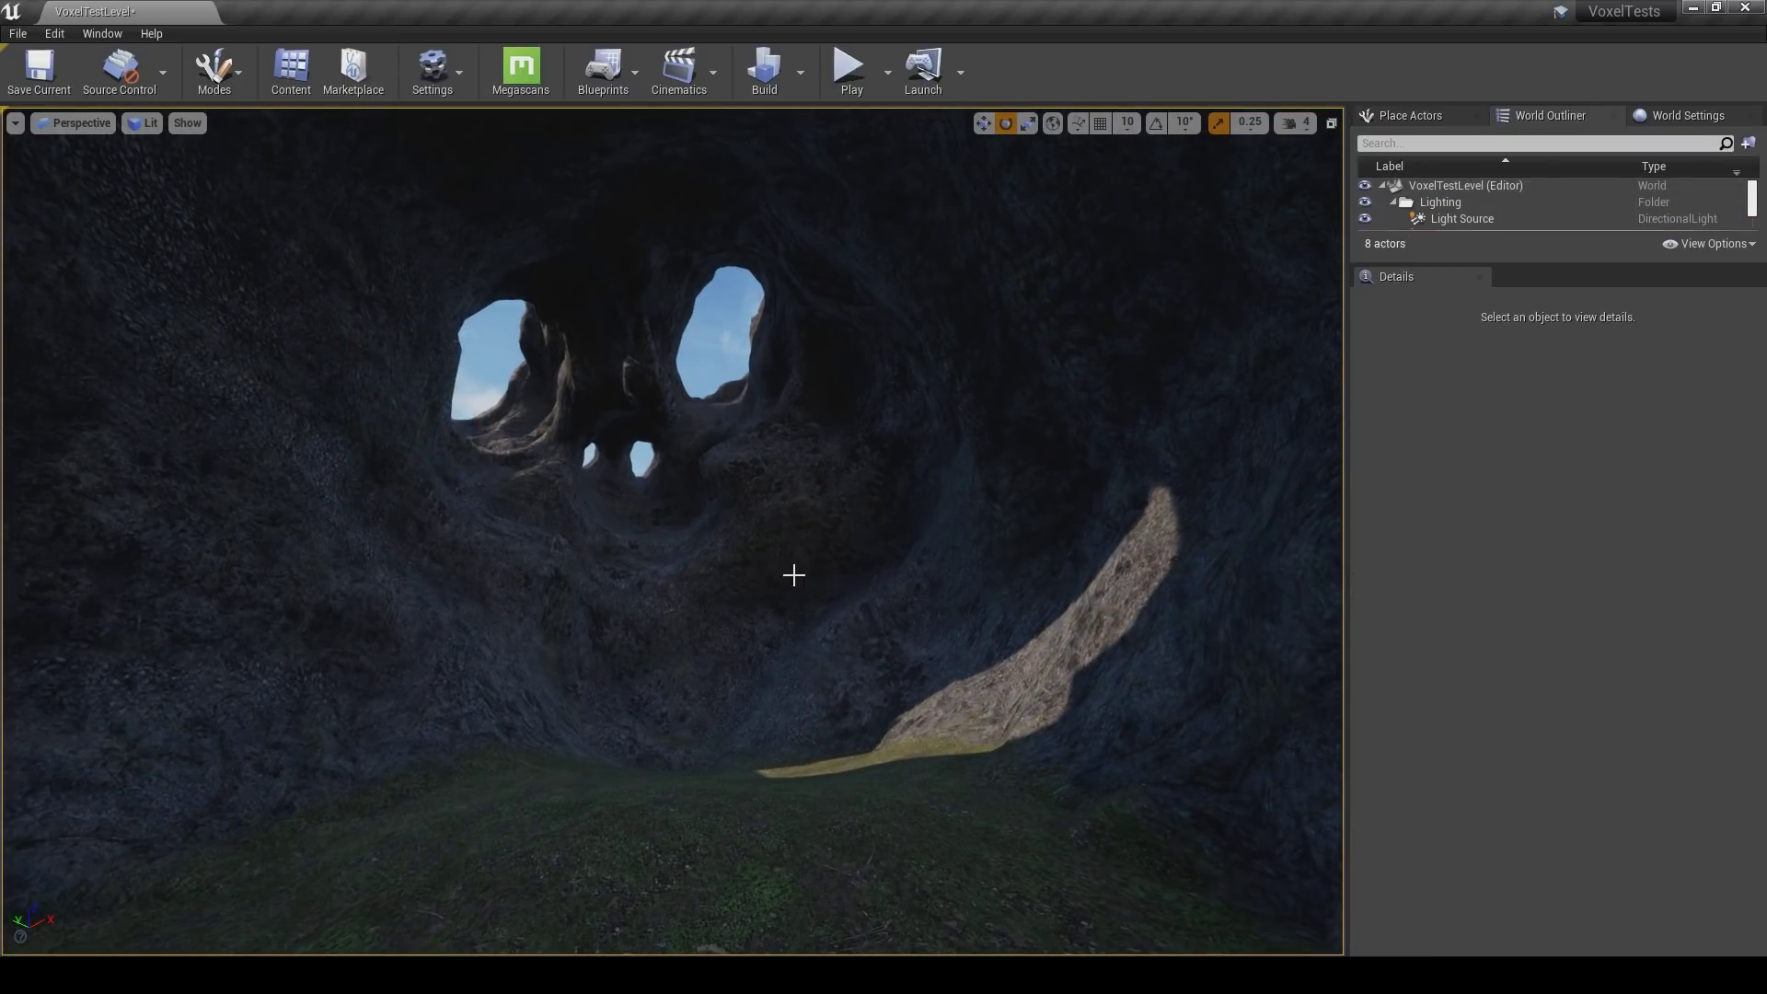
Find Exponential Height Fog among the placeable actors, place one on the tunnel floor and set its Fog Density to 0.05.
left_click_drag(1422, 266, 1435, 485)
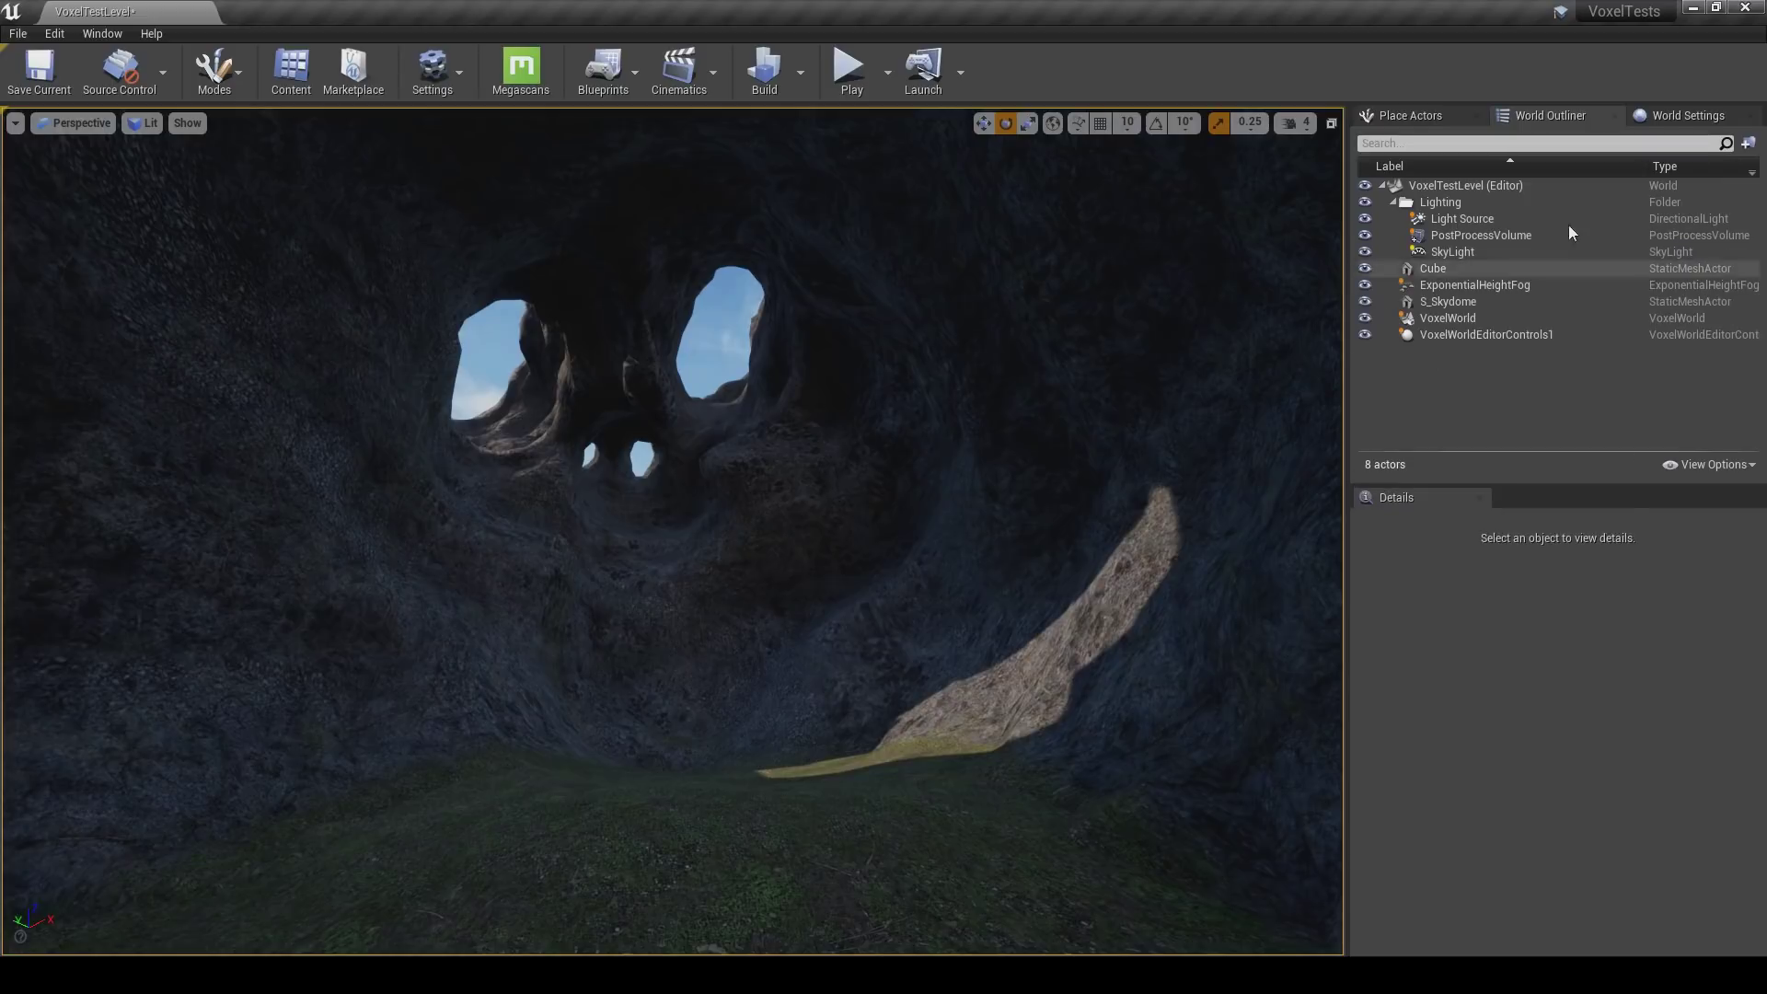
left_click(1438, 119)
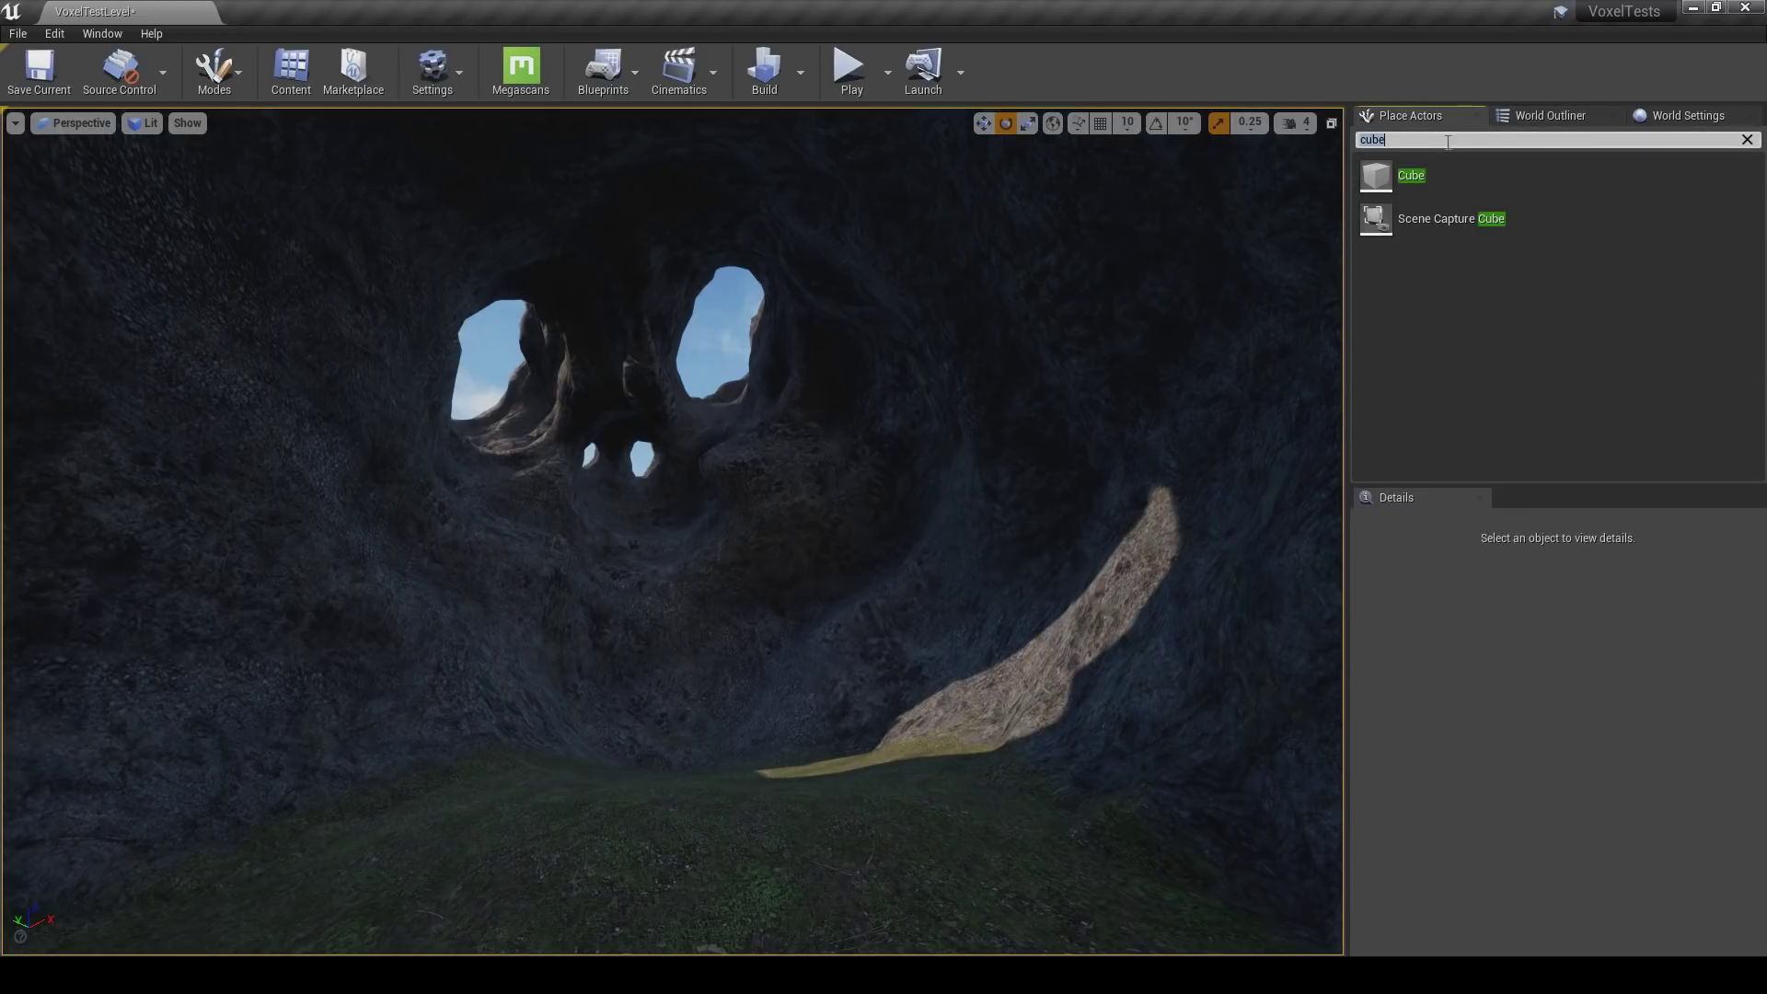
left_click(1747, 141)
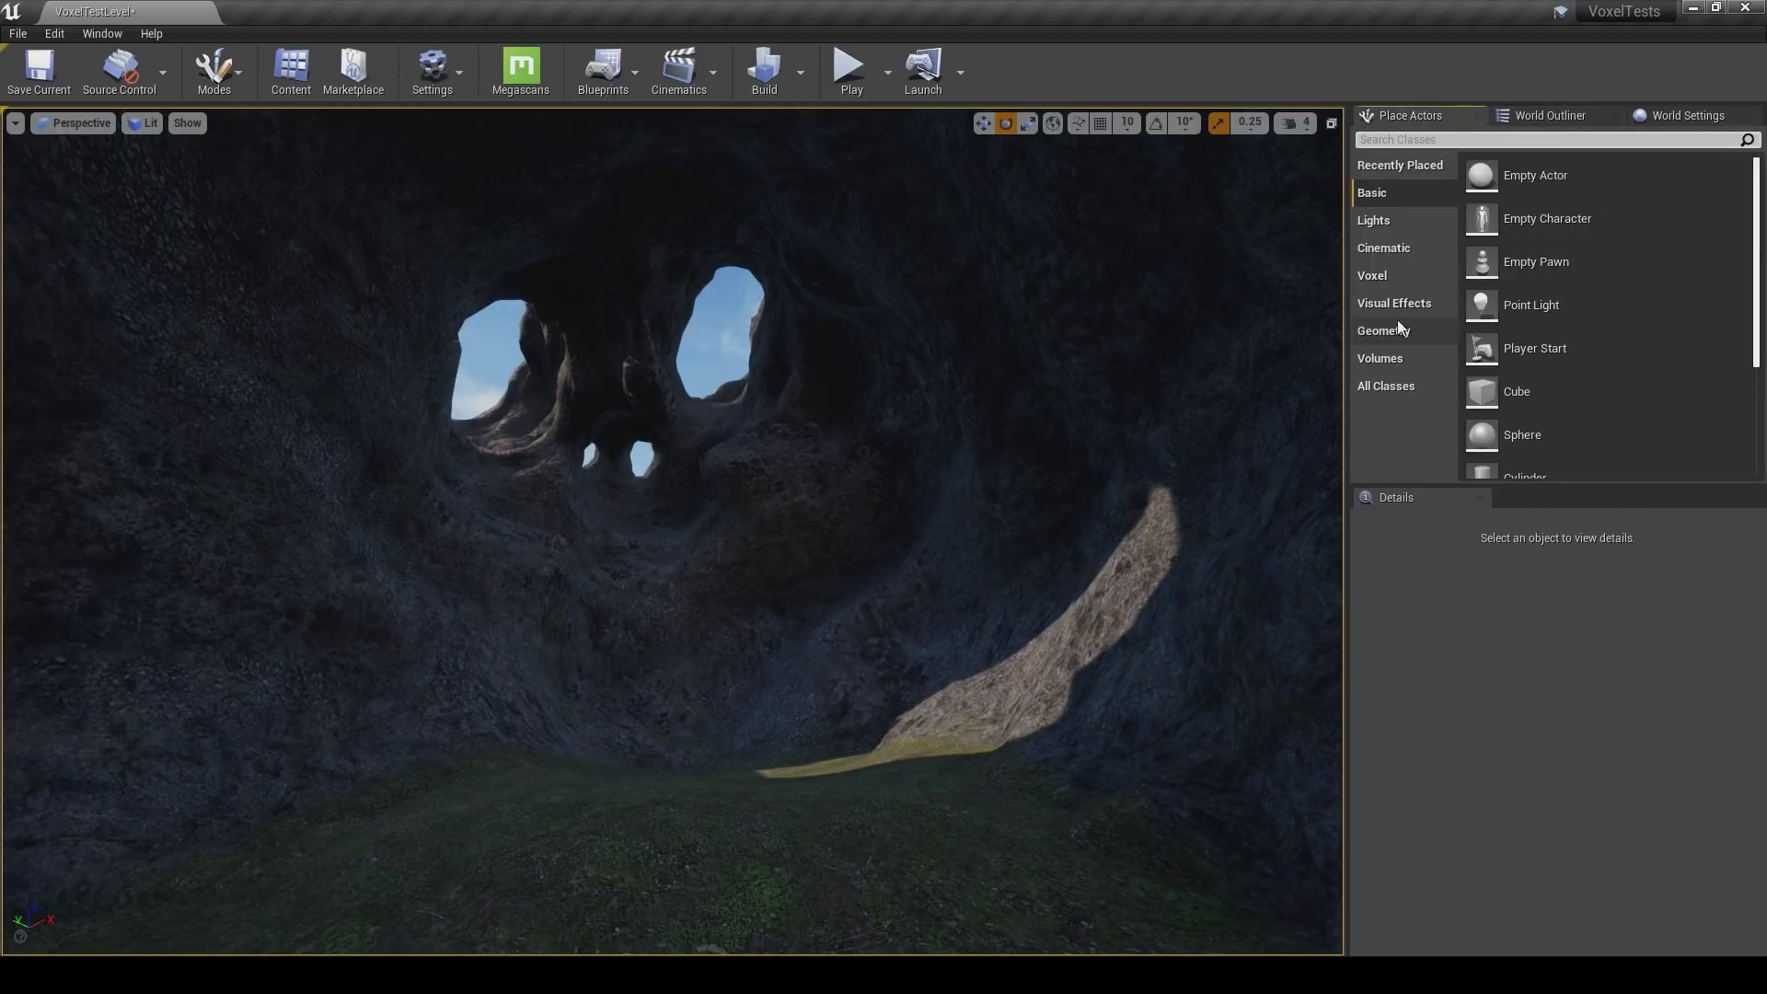
type("e")
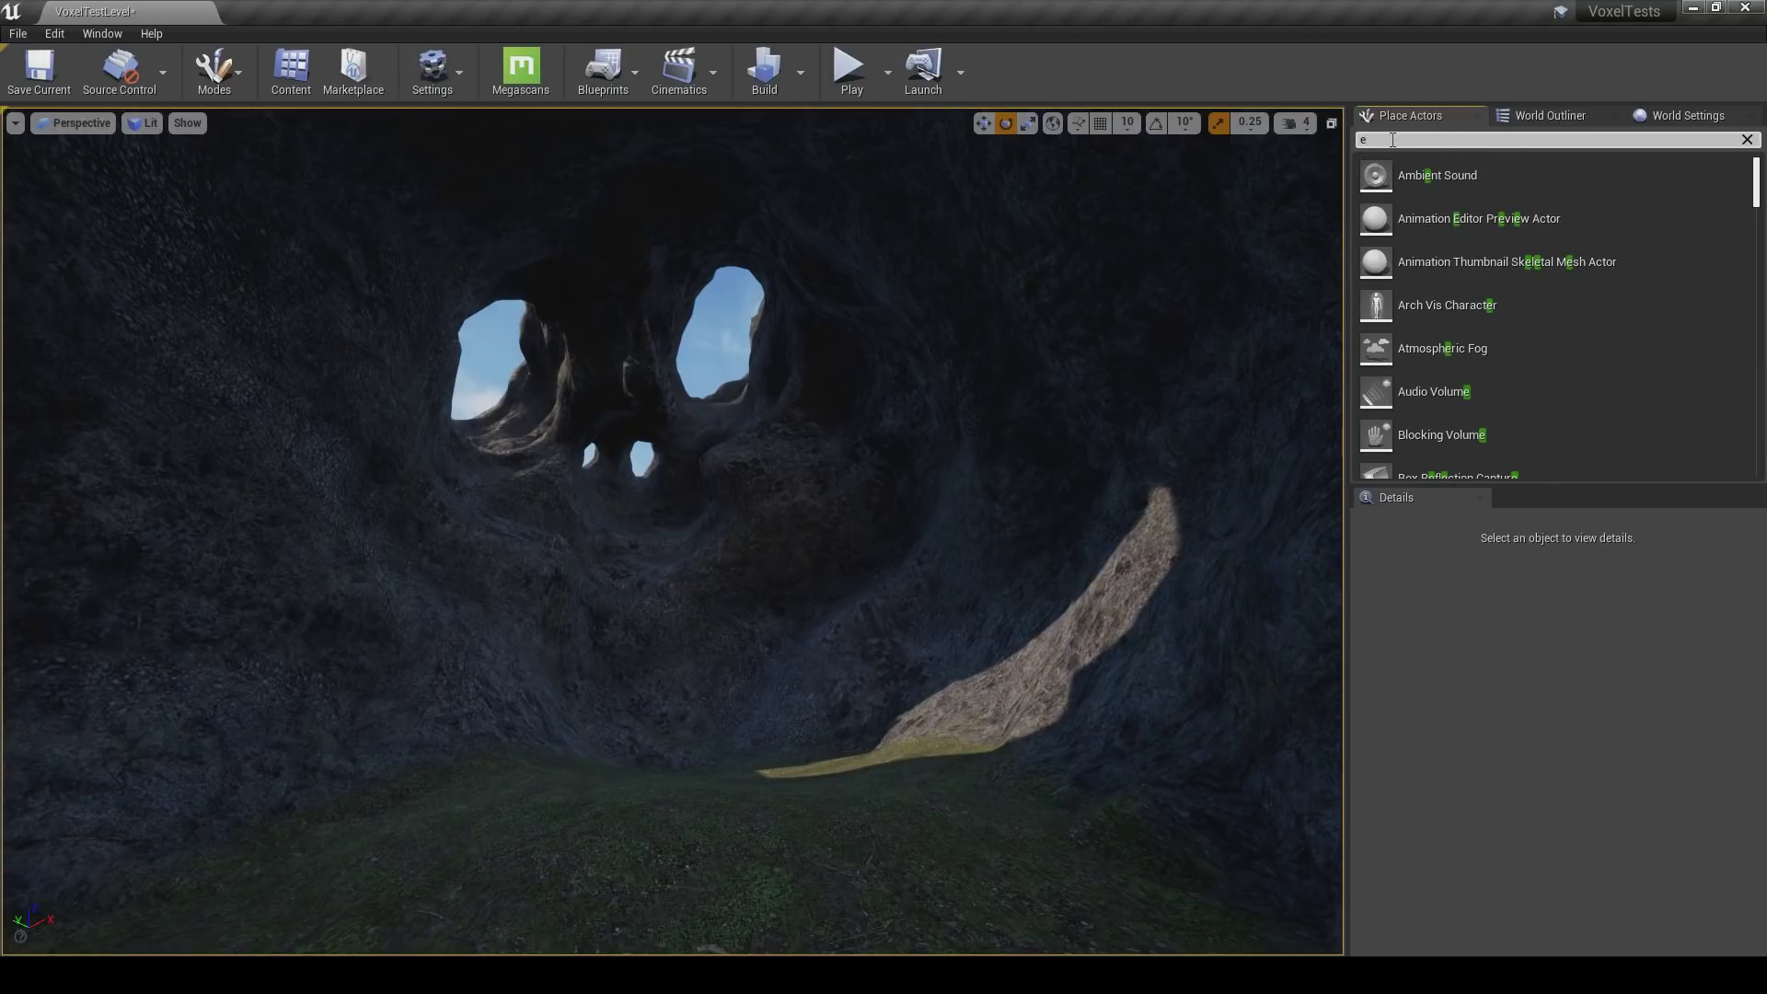
type("xpo")
left_click_drag(1399, 175, 706, 671)
scroll(1405, 720, "down", 1)
left_click_drag(1523, 661, 1590, 660)
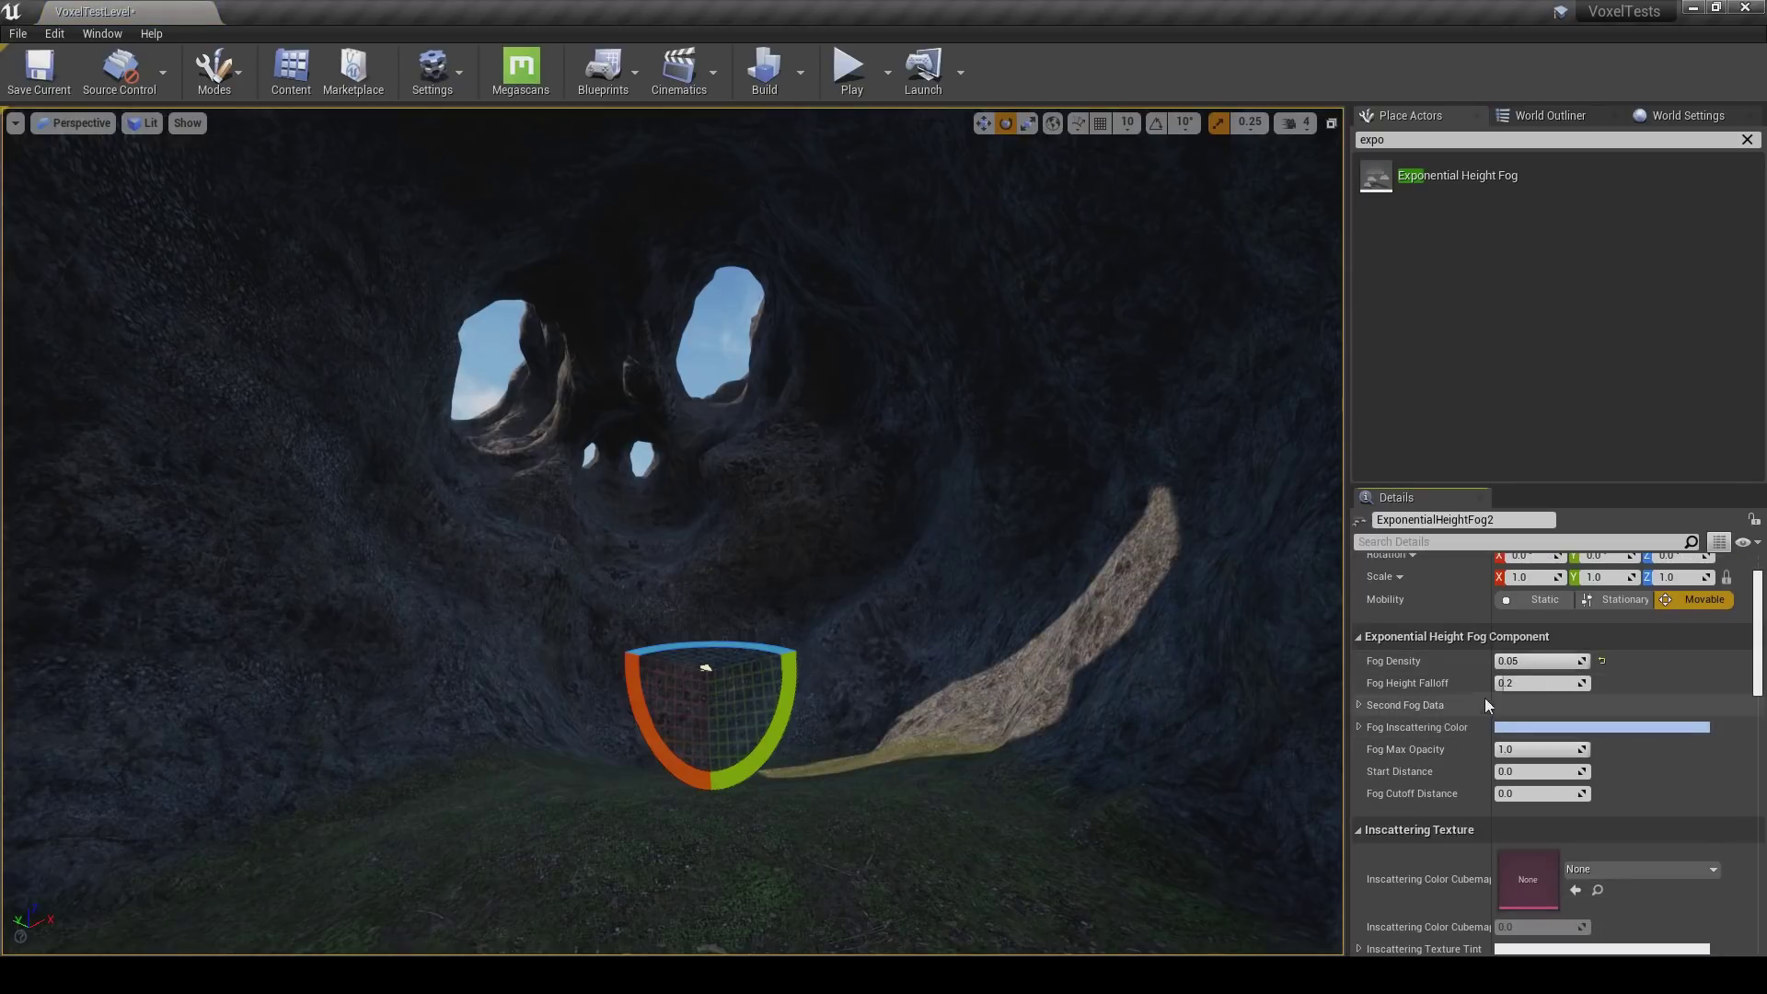
Try a much denser setting on the new height fog, entering a Fog Density of 15, and inspect it outside the tunnel.
right_click_drag(952, 660, 959, 686)
key("w")
left_click(1551, 115)
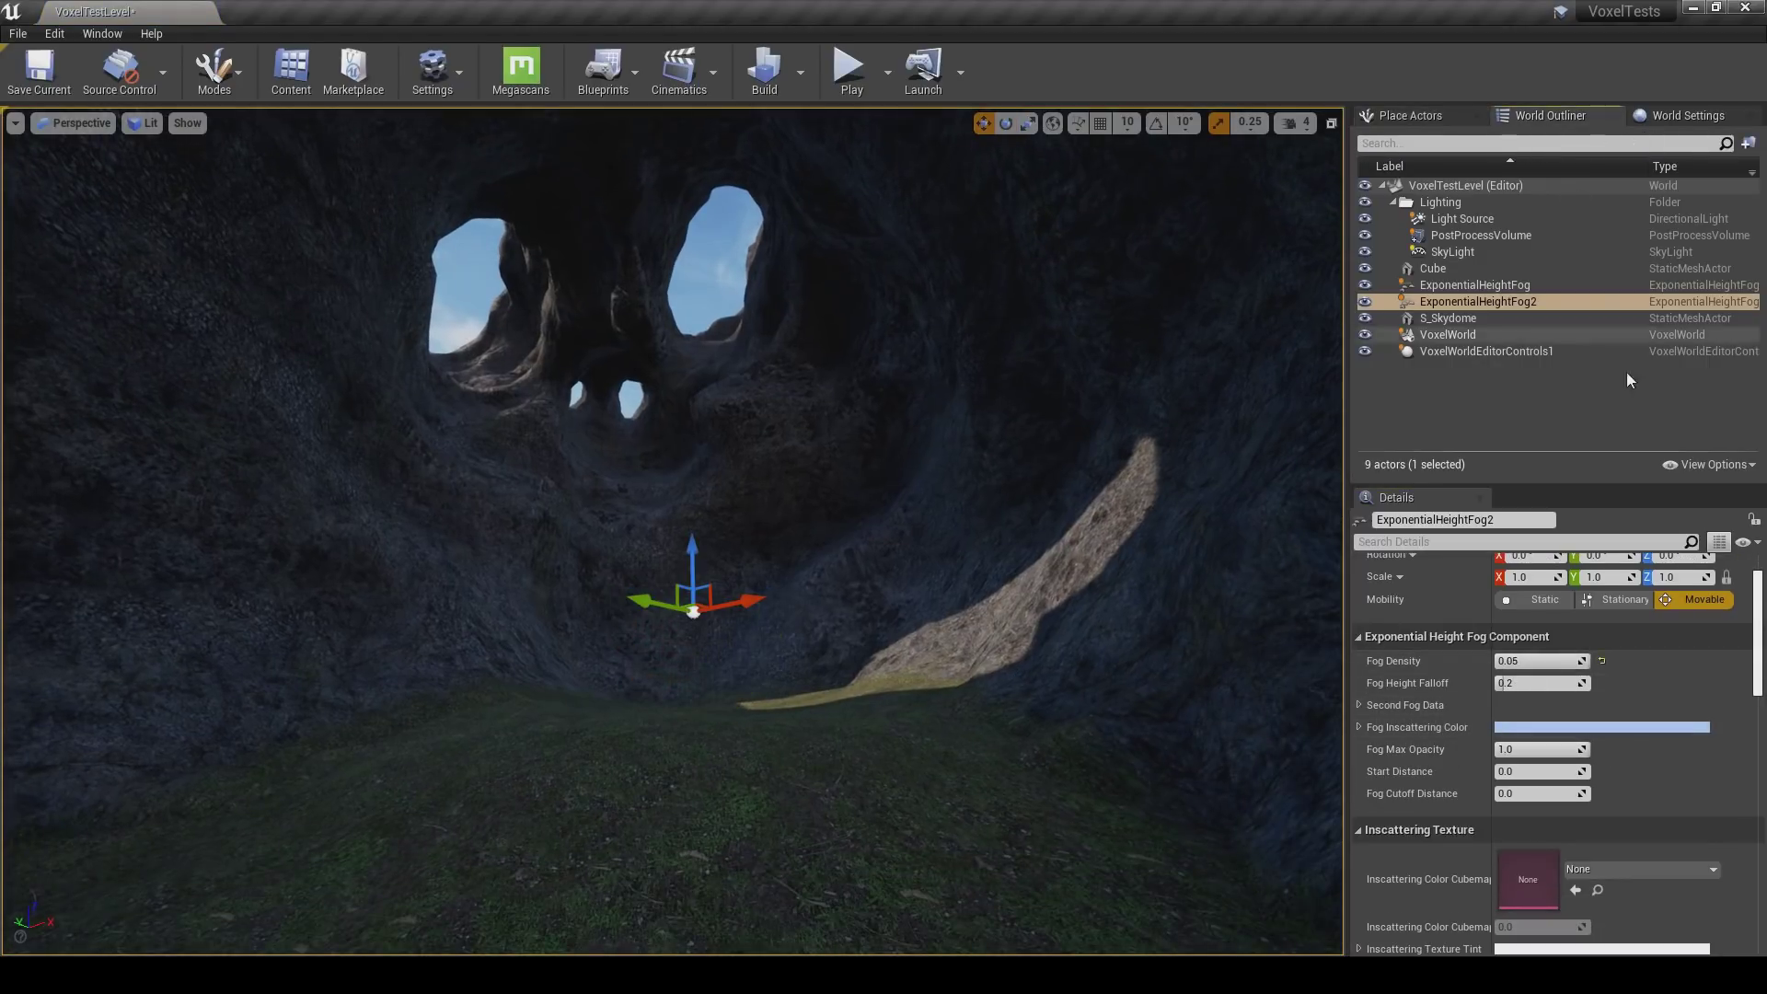
scroll(1730, 598, "up", 1)
right_click_drag(981, 558, 1325, 563)
left_click_drag(862, 537, 1171, 468)
right_click_drag(949, 508, 1005, 462)
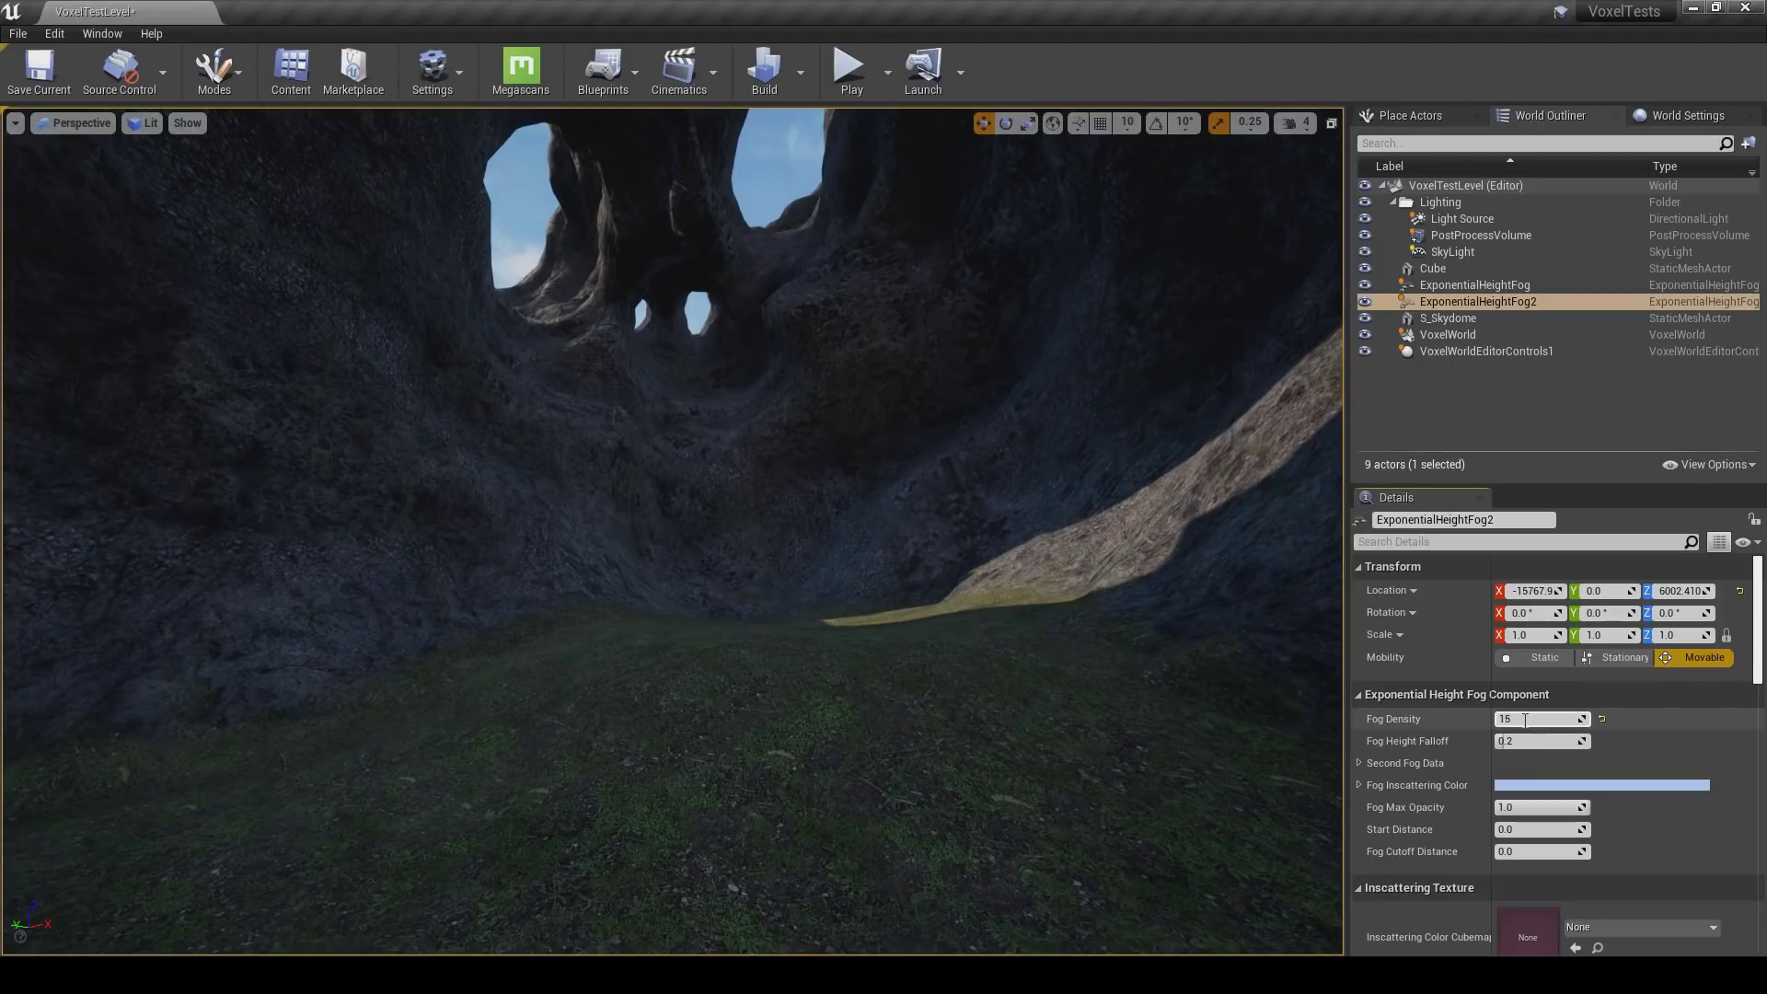
key("s")
right_click_drag(1040, 553, 543, 576)
Delete the original ExponentialHeightFog actor and reset the Fog Density of ExponentialHeightFog2 to its default.
left_click(1461, 290)
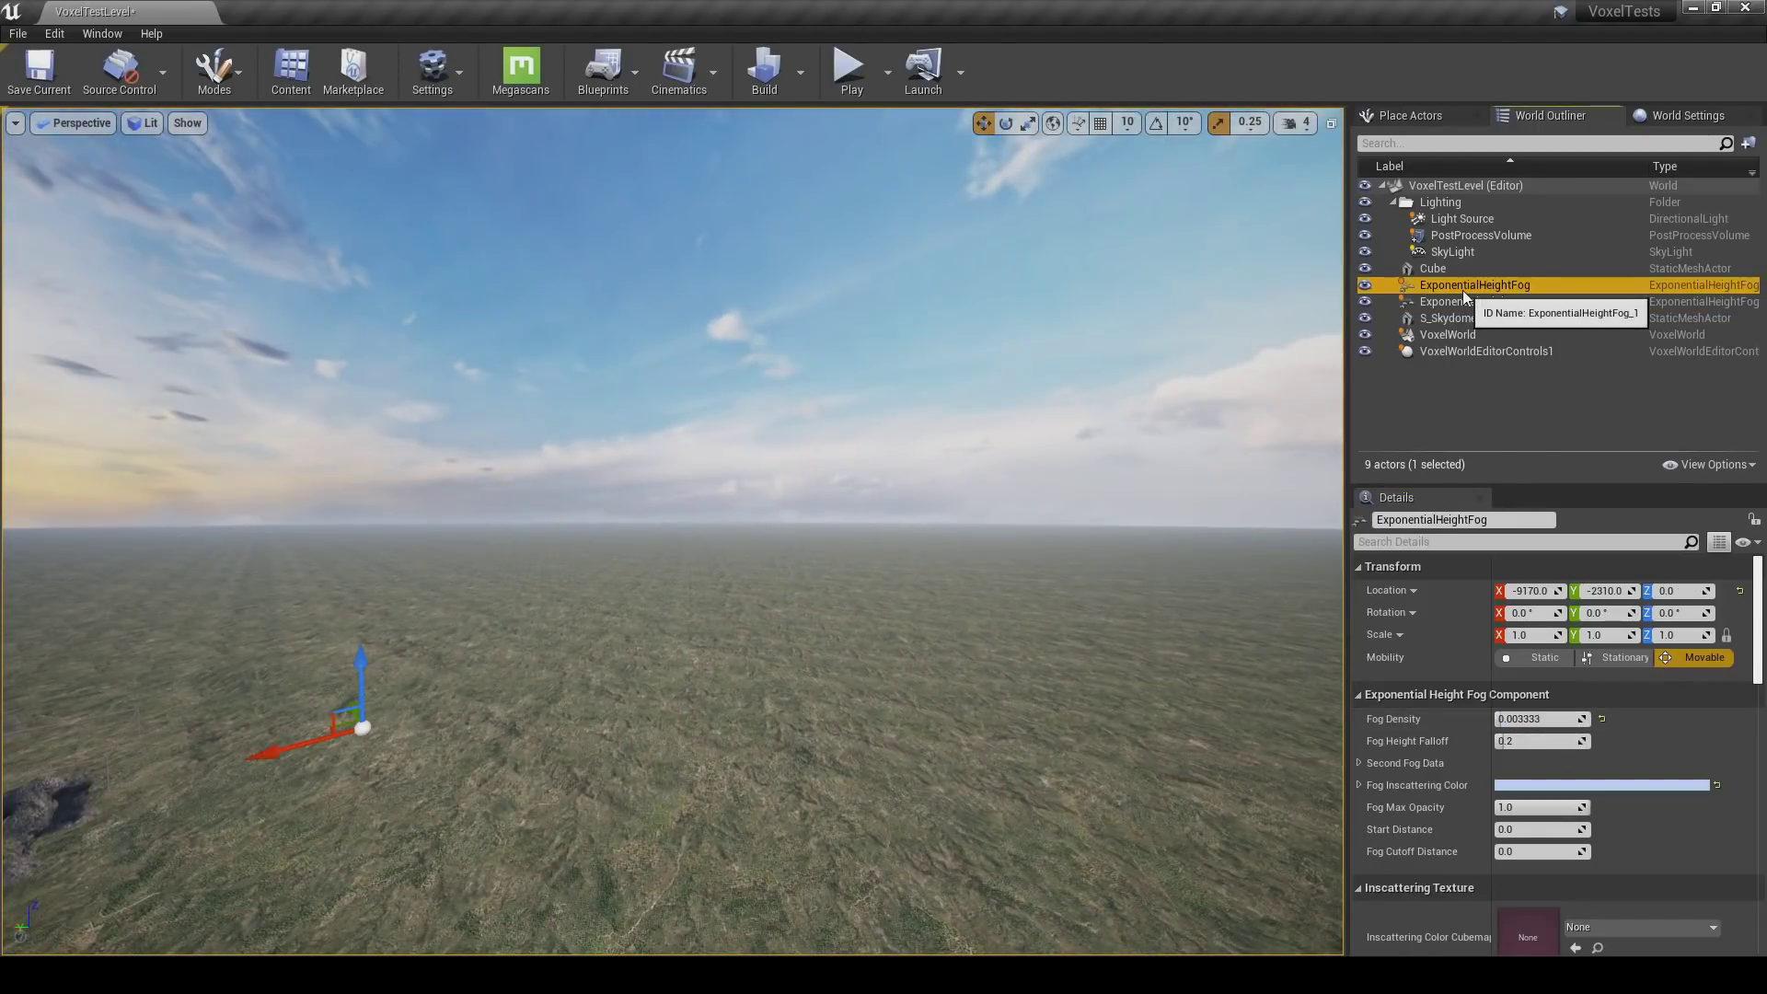
key("Delete")
left_click(1463, 286)
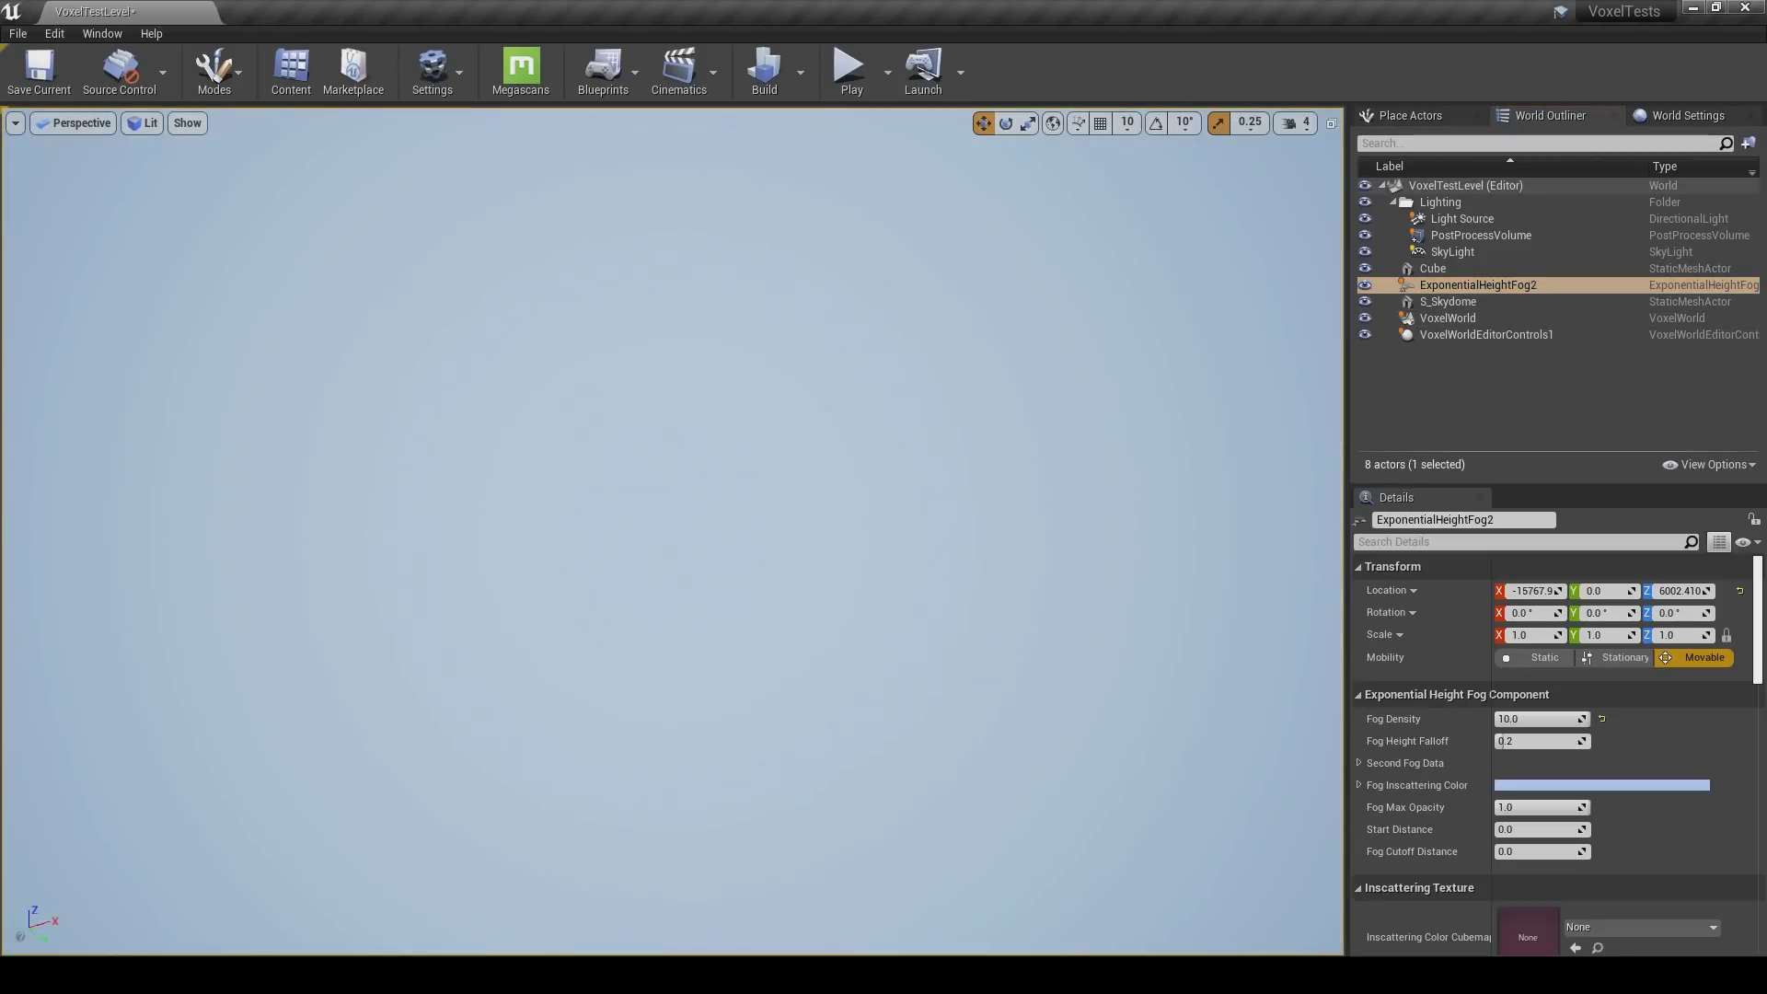
left_click(1603, 719)
Return to the tunnel interior and set the Fog Density of ExponentialHeightFog2 to 0.05.
right_click_drag(1040, 625, 1326, 515)
key("w")
key("w")
right_click_drag(672, 533, 994, 699)
key("w")
key("w")
right_click_drag(1187, 607, 1075, 664)
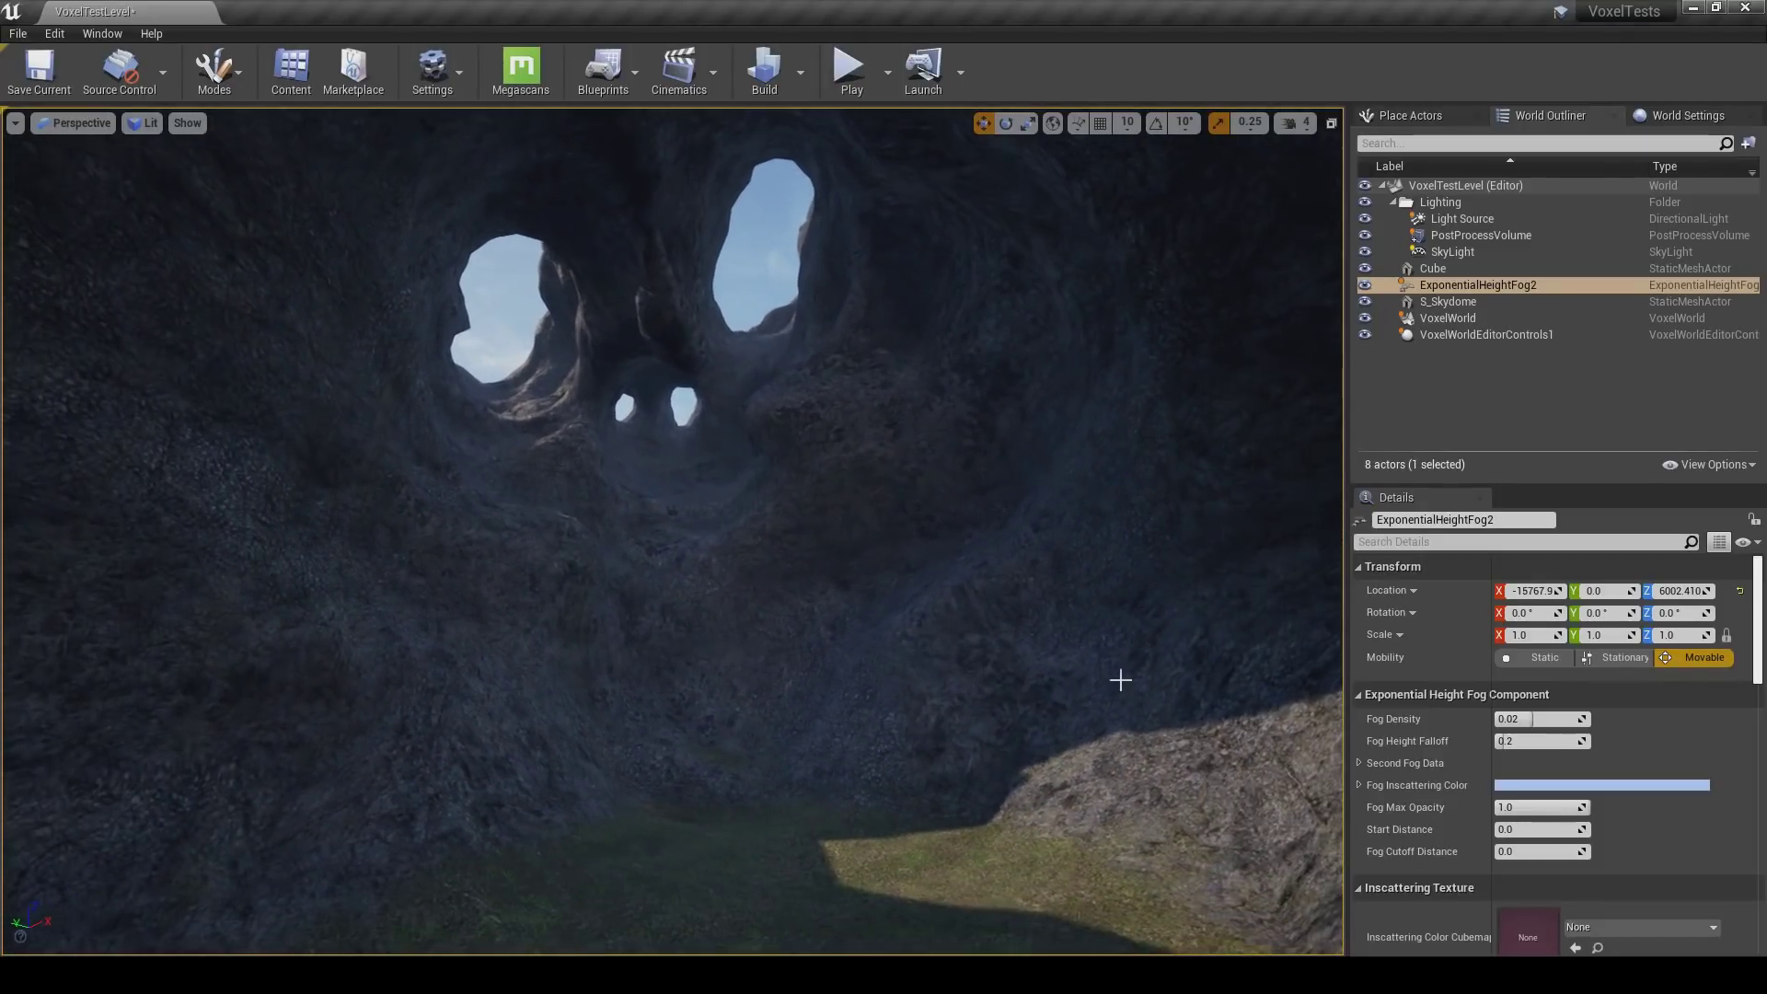
left_click_drag(1546, 718, 1564, 719)
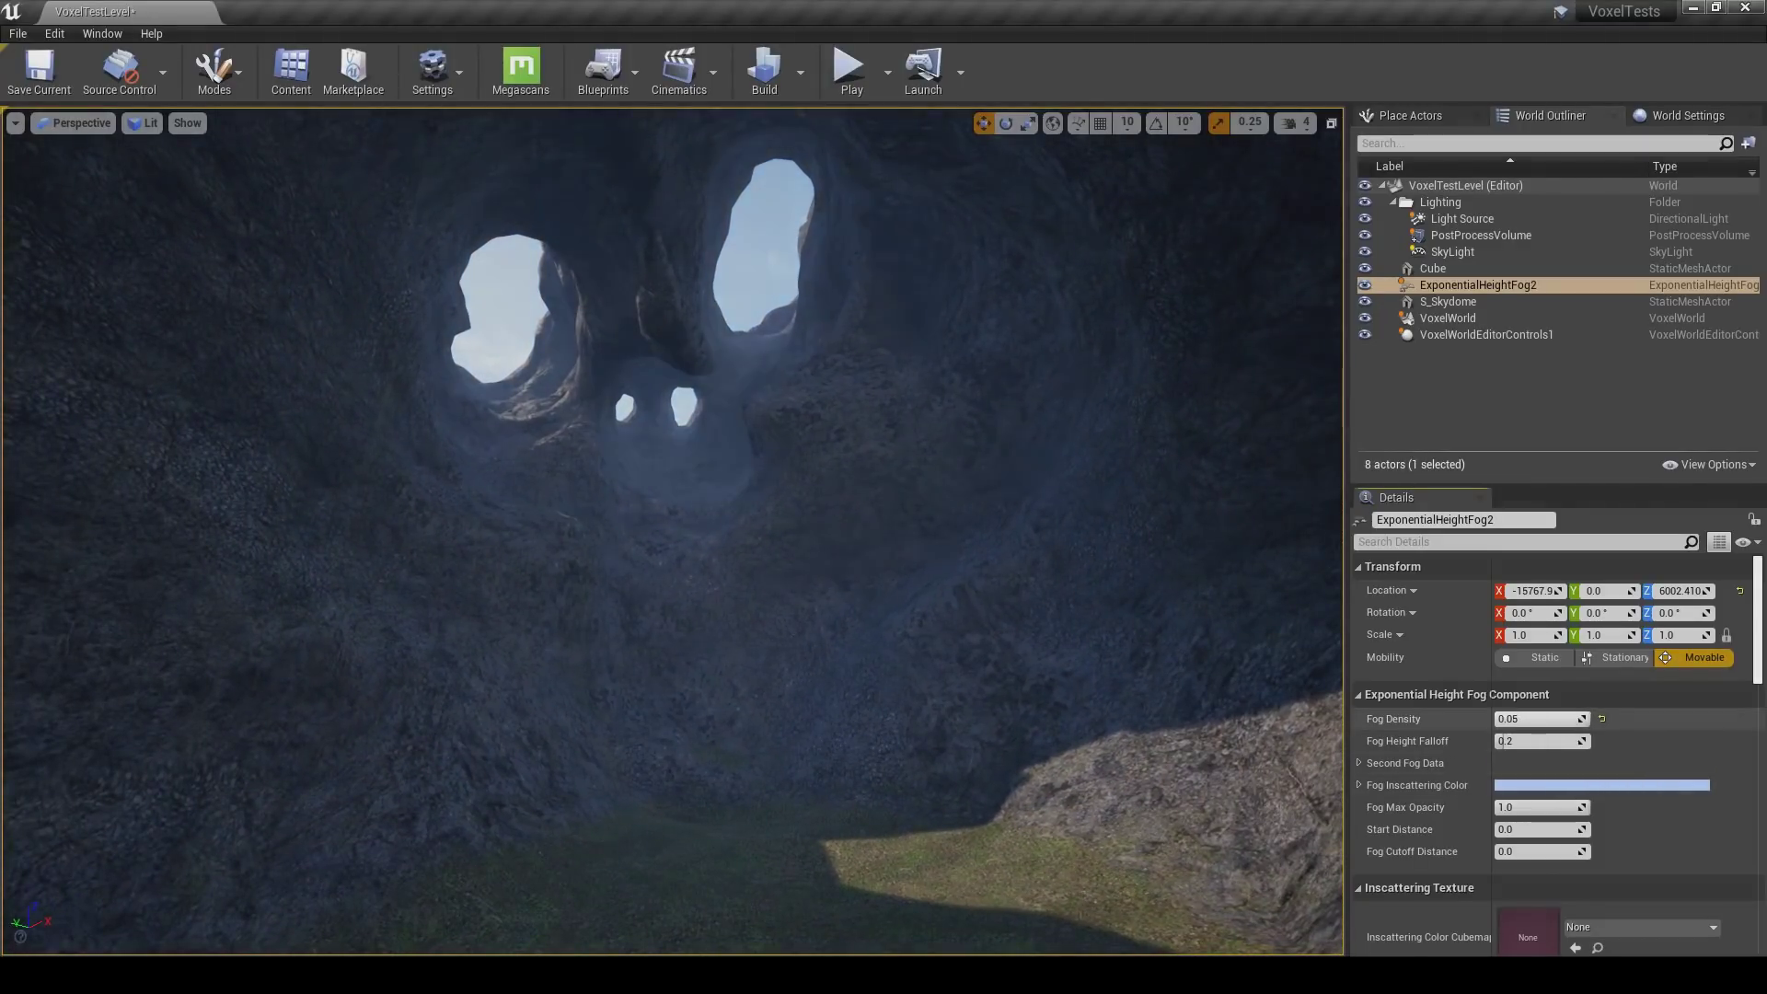
right_click_drag(1141, 718, 1179, 716)
key("s")
Enable Volumetric Fog on ExponentialHeightFog2 and set its Scattering Distribution to about 0.69.
scroll(1466, 821, "down", 8)
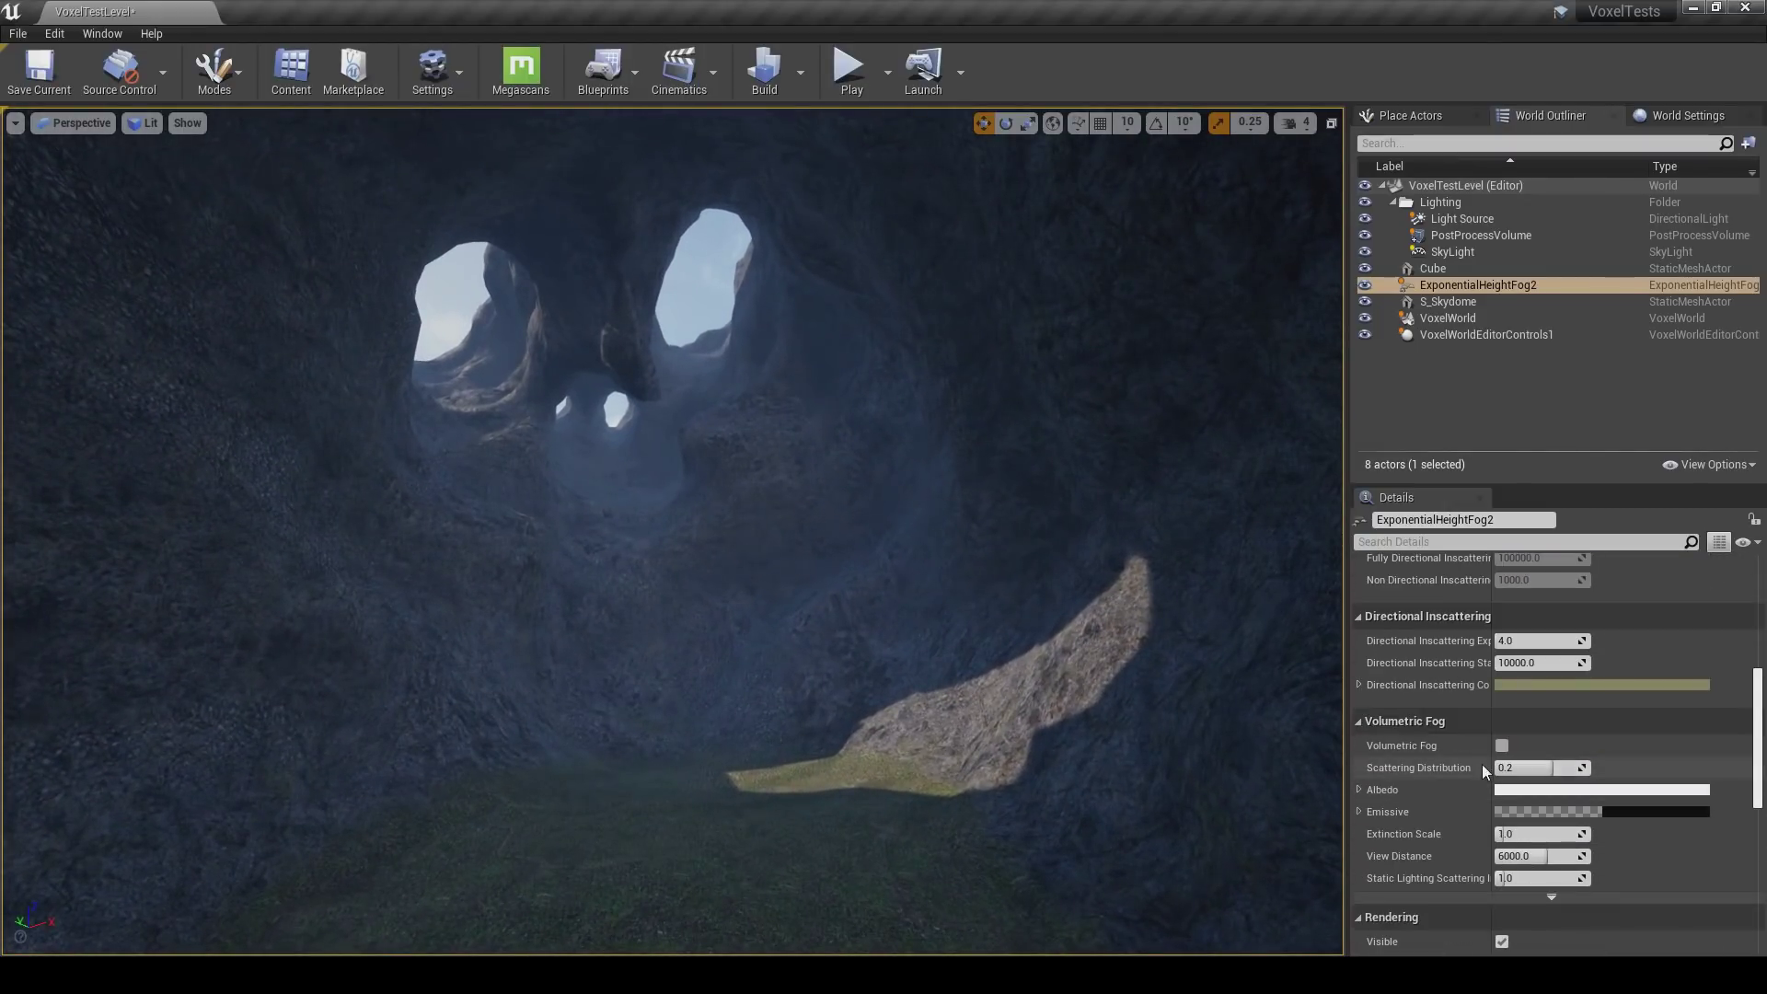
right_click_drag(1105, 698, 1104, 698)
left_click_drag(1530, 768, 1606, 768)
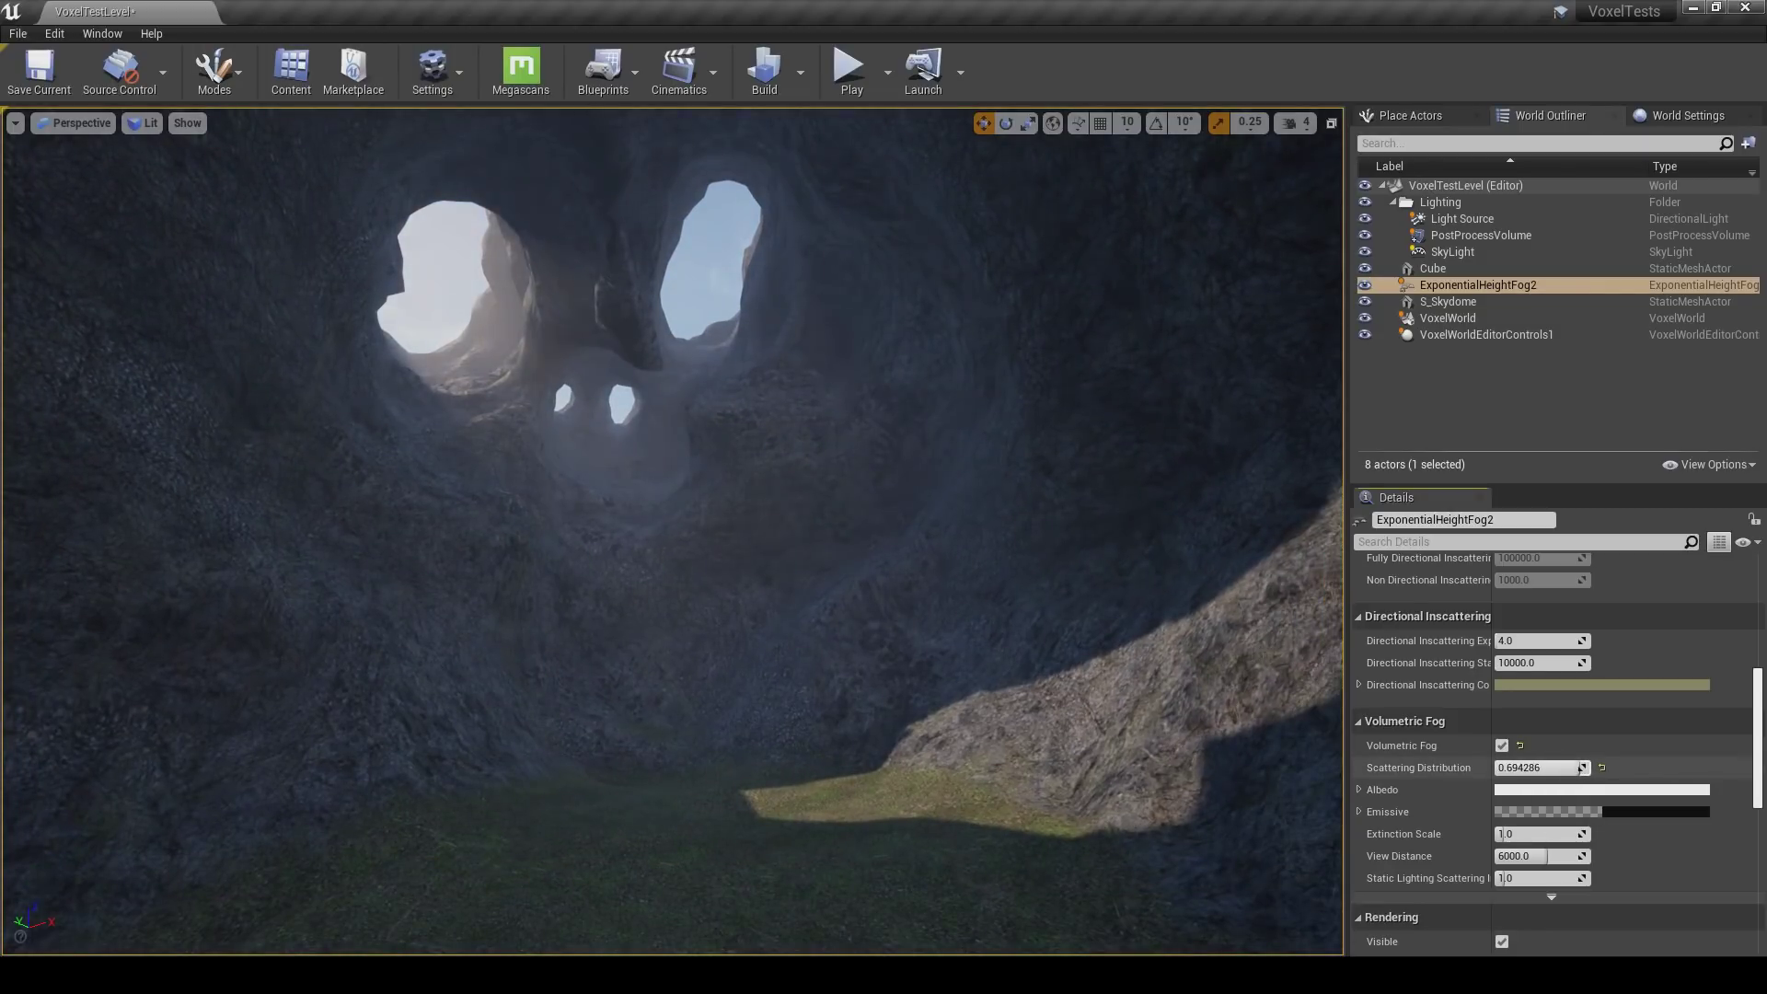
Set the Fog Density of ExponentialHeightFog2 to 0.15 after trying 0.2.
scroll(1439, 778, "up", 8)
left_click(1519, 719)
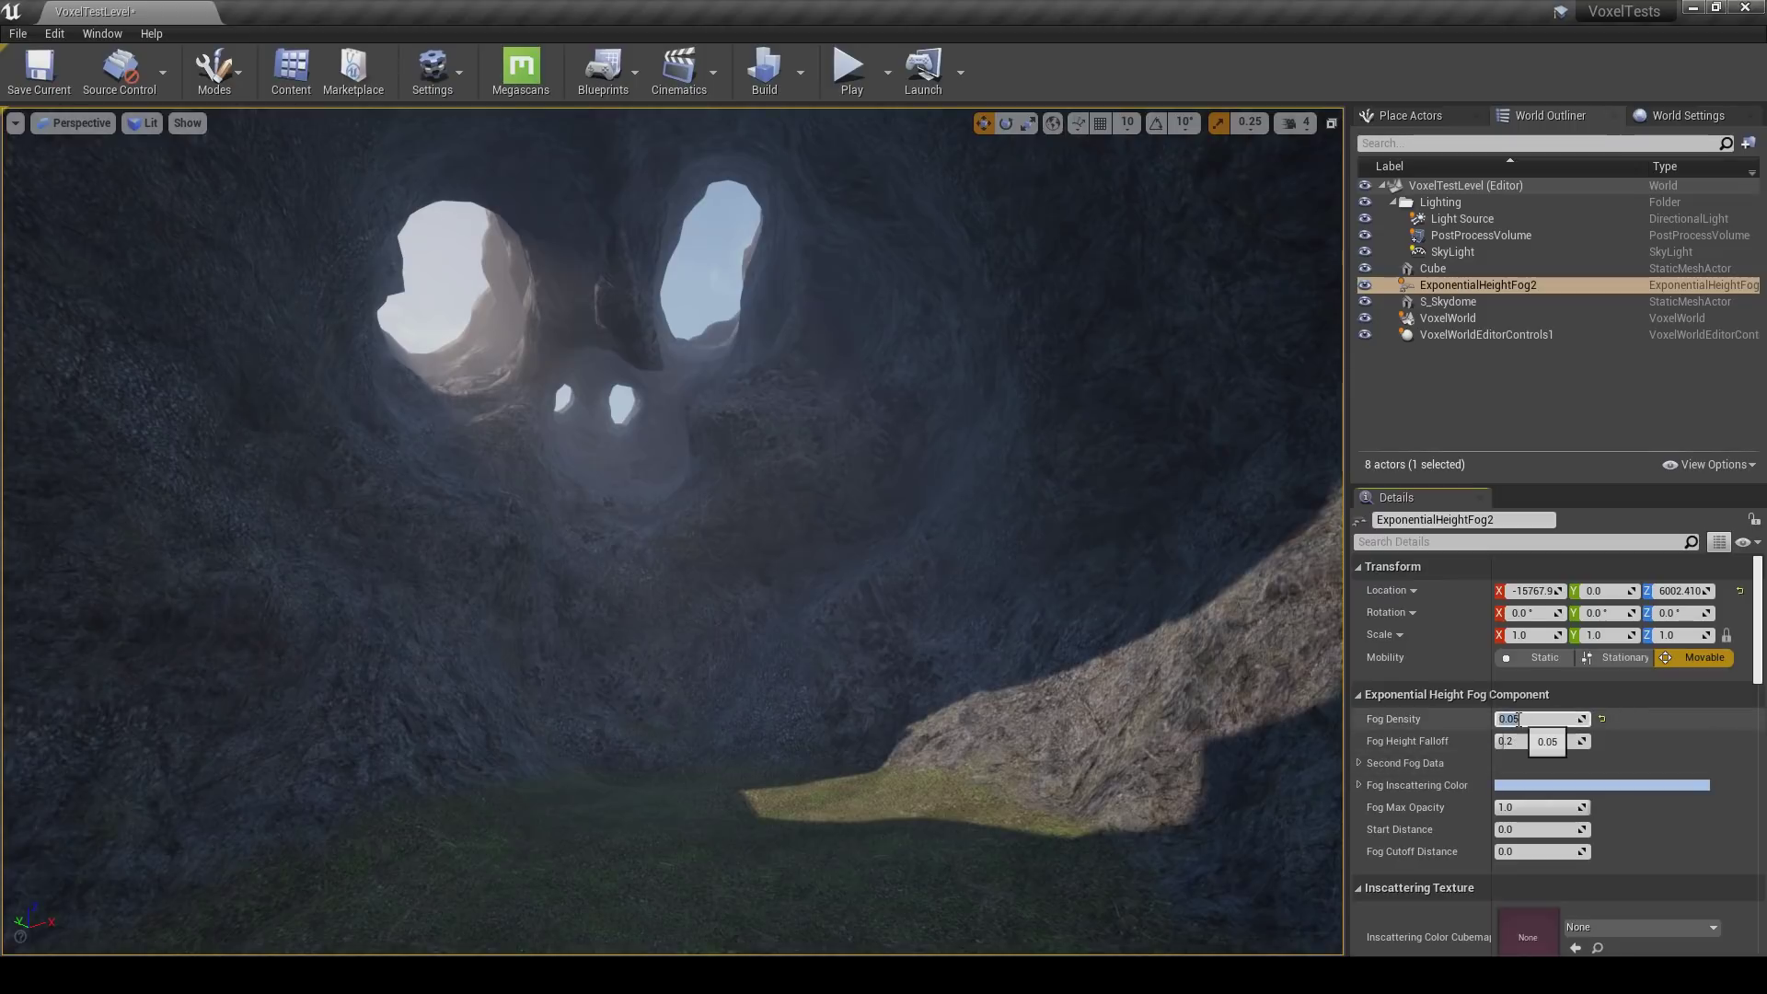
left_click(1521, 739)
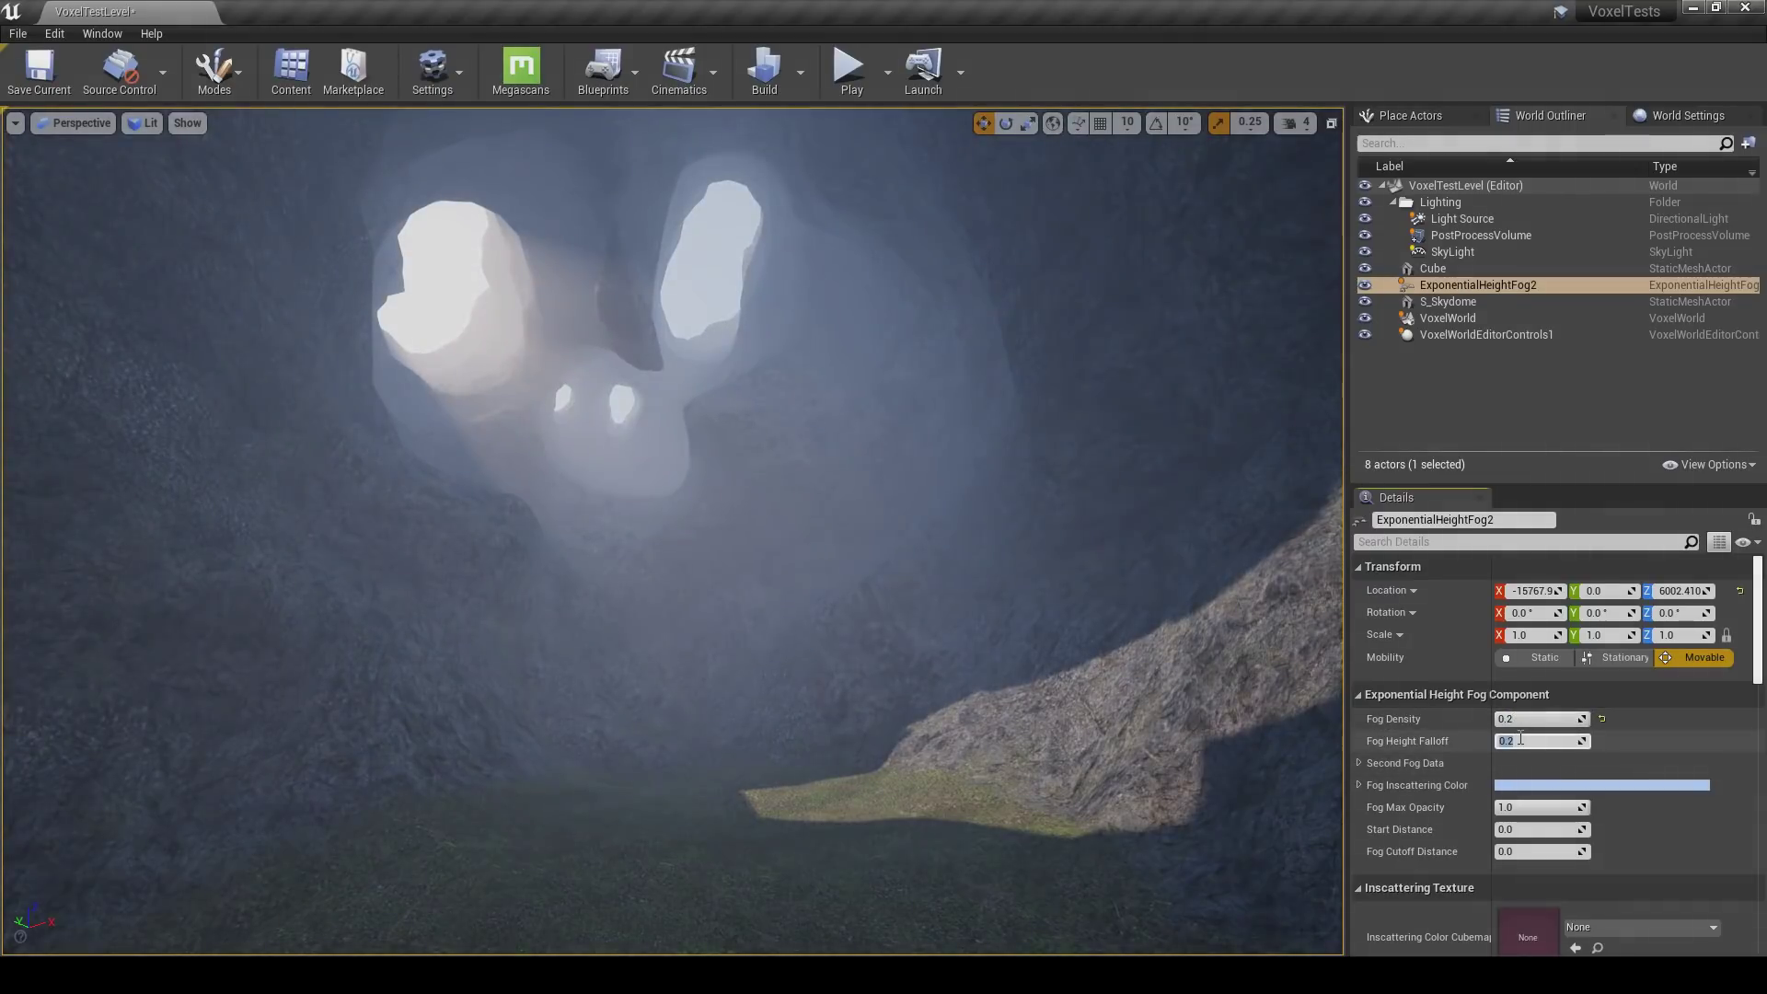
type("0.15")
left_click(1520, 739)
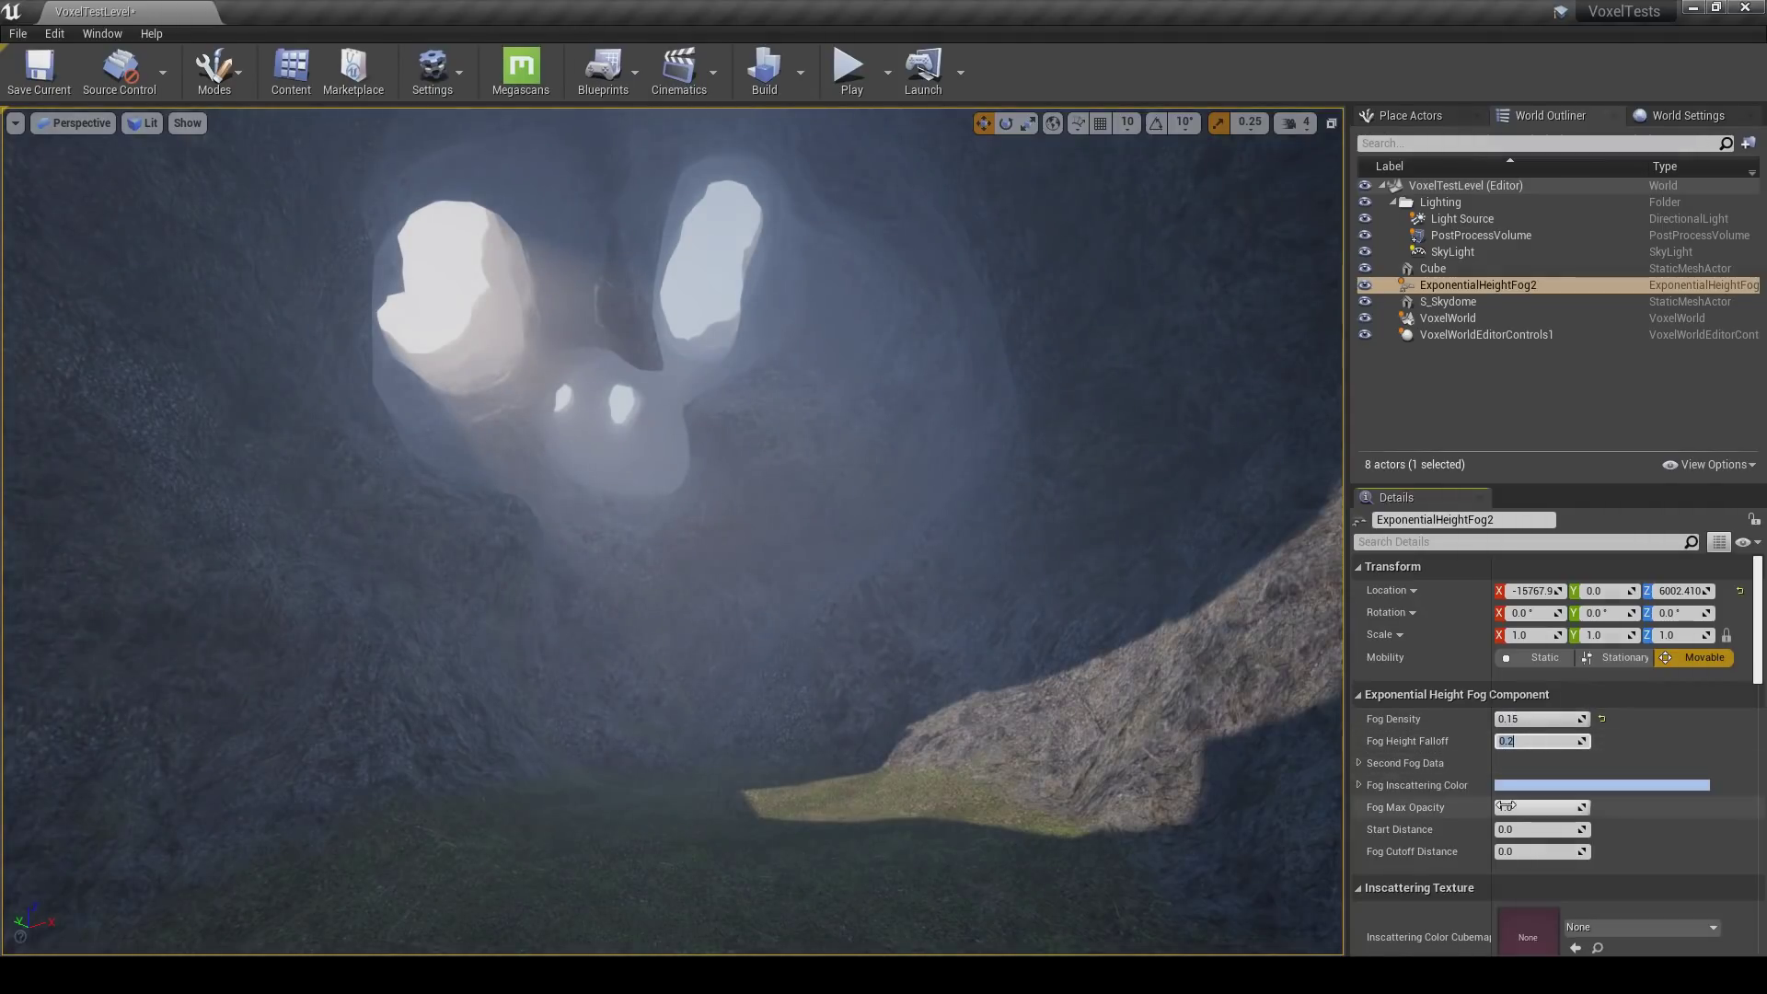
left_click(1514, 785)
left_click_drag(1384, 633, 1390, 689)
left_click(1458, 909)
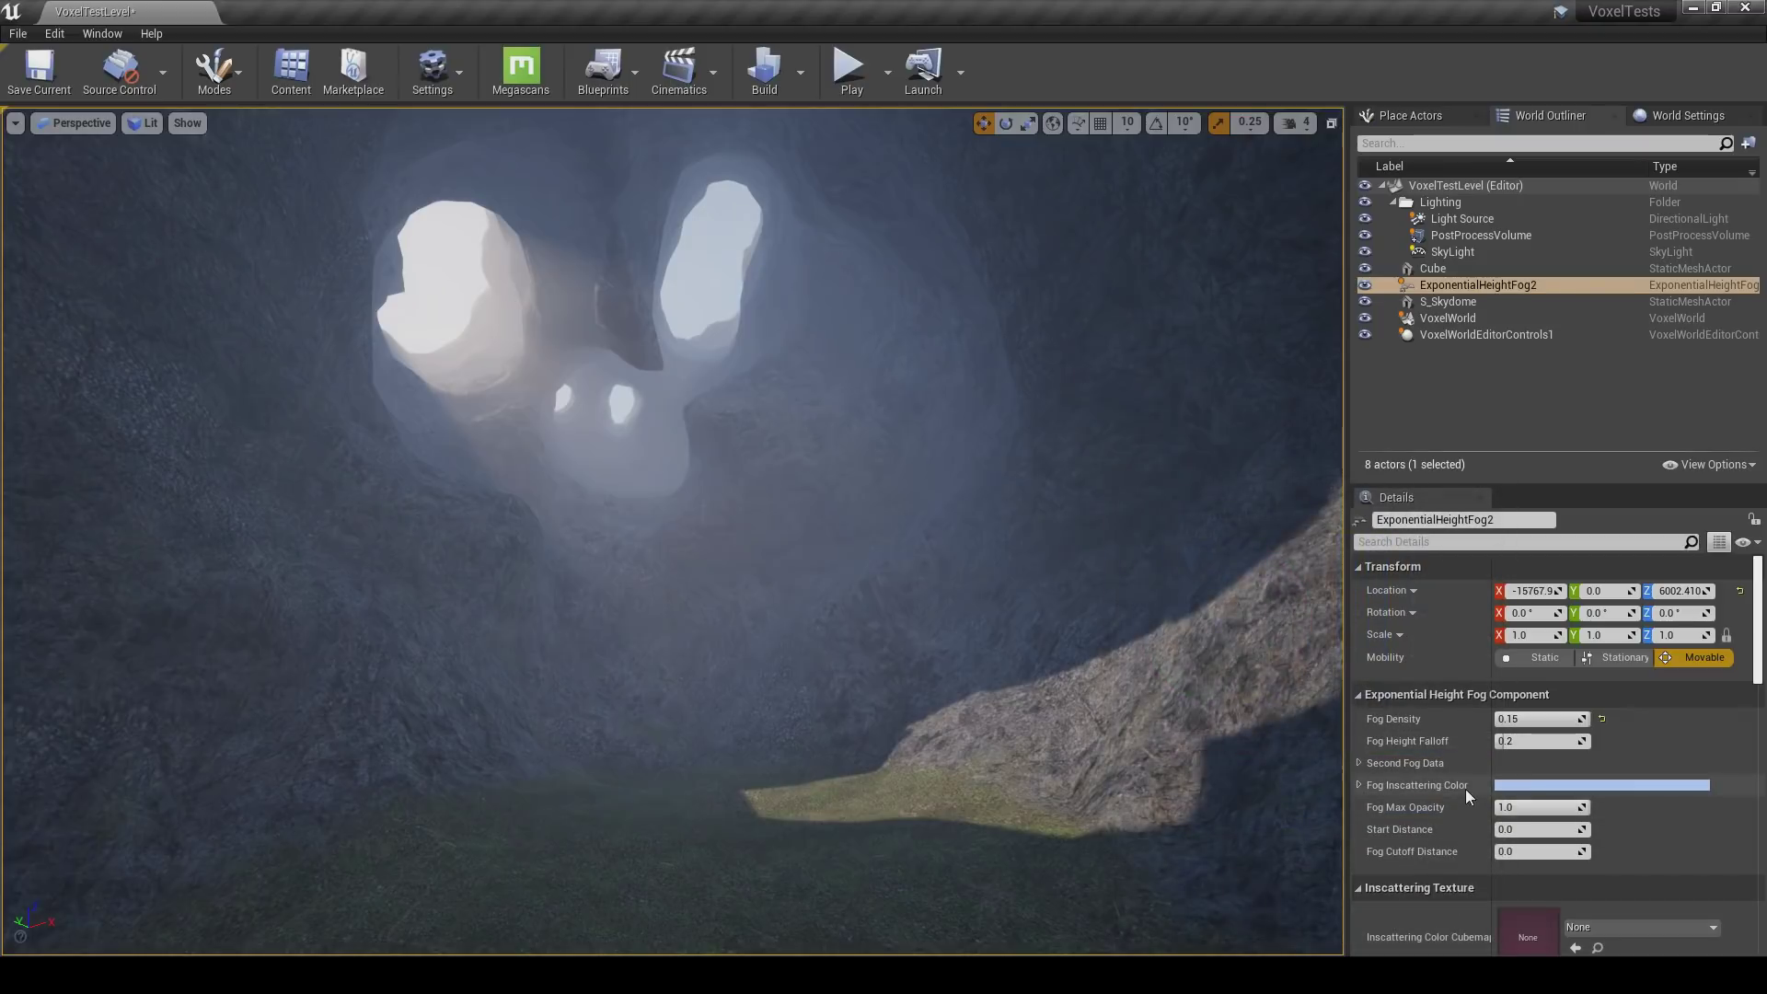
Change the volumetric fog's Albedo to a darker warm beige with sRGB hex CCC1AD.
scroll(1475, 823, "down", 10)
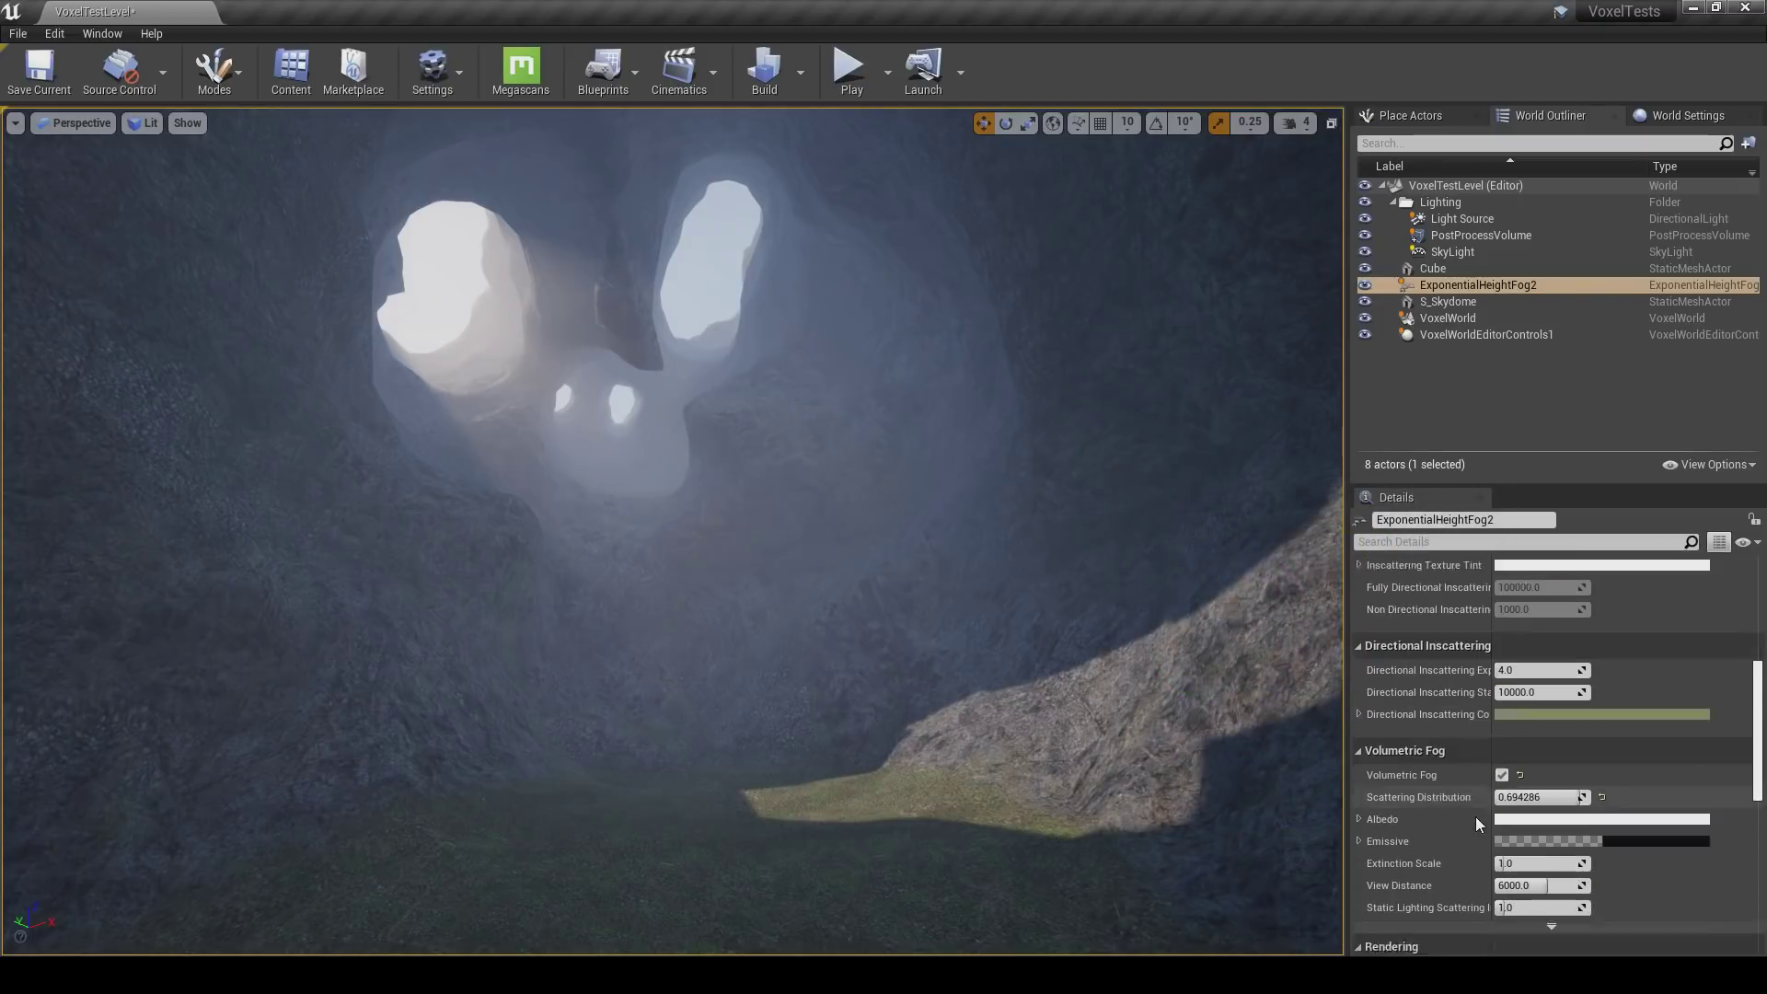
left_click(1541, 789)
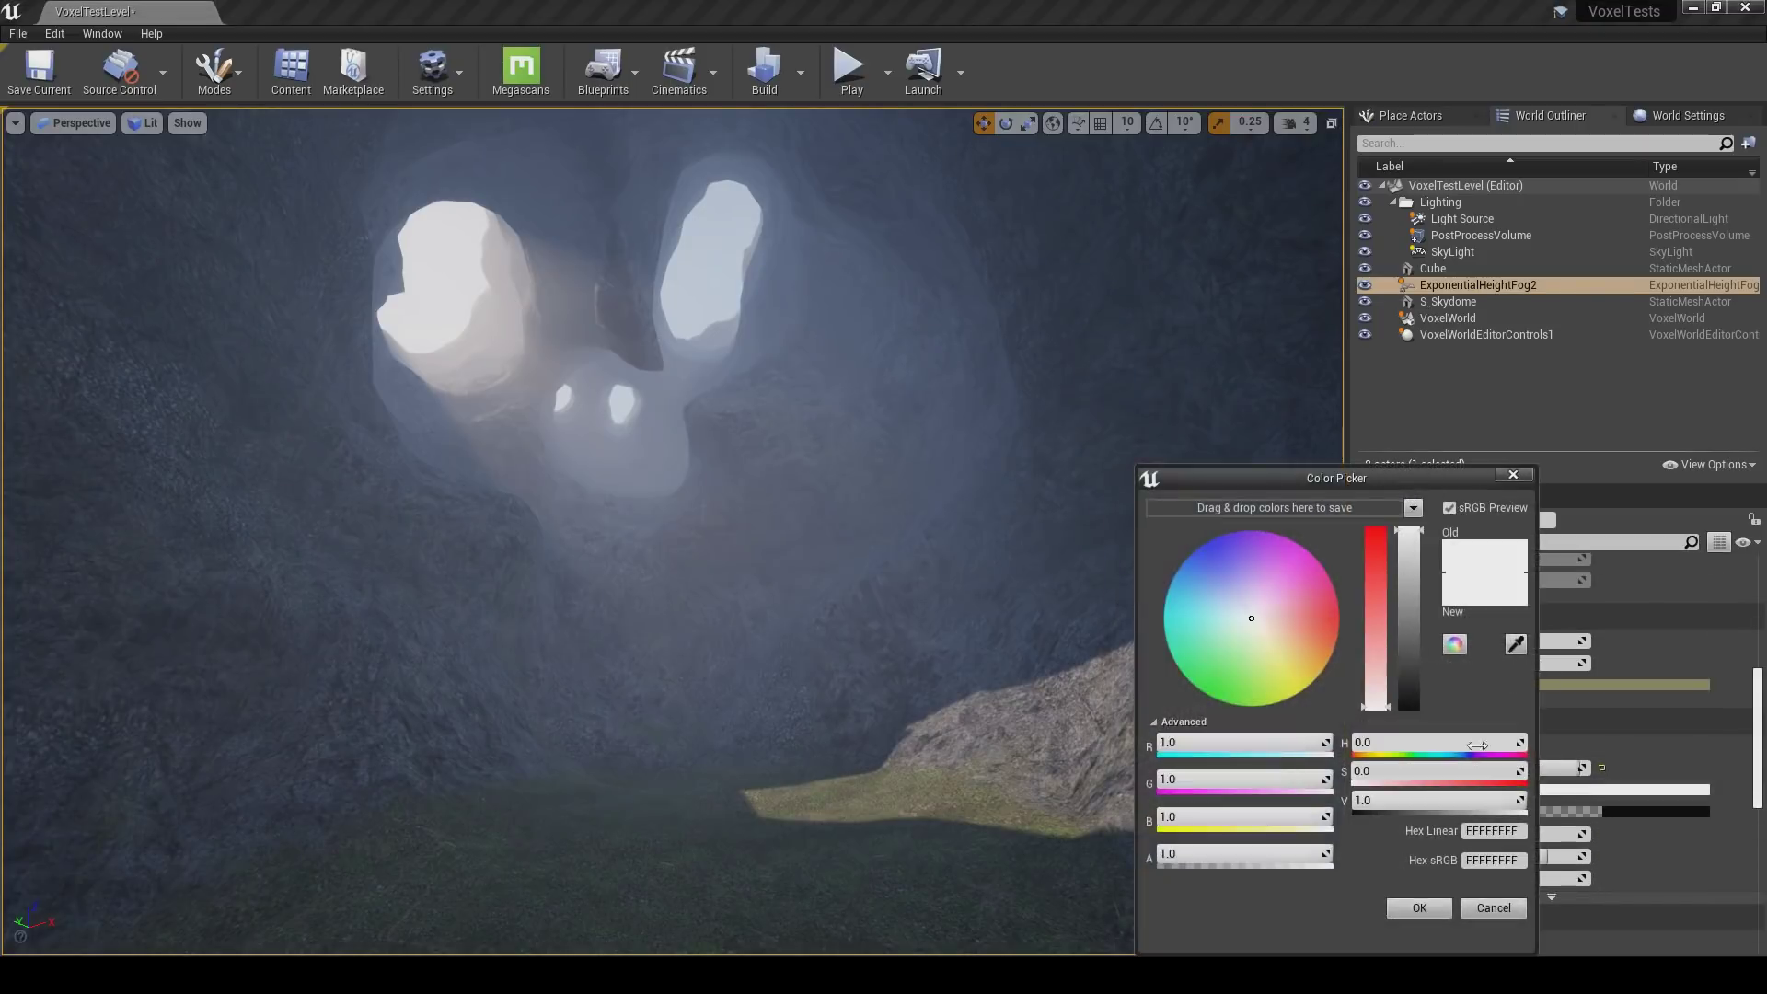
mouse_move(1404, 613)
left_mouse_down()
mouse_move(1410, 659)
mouse_move(1409, 553)
mouse_move(1410, 600)
left_mouse_up()
left_click_drag(1268, 632, 1274, 635)
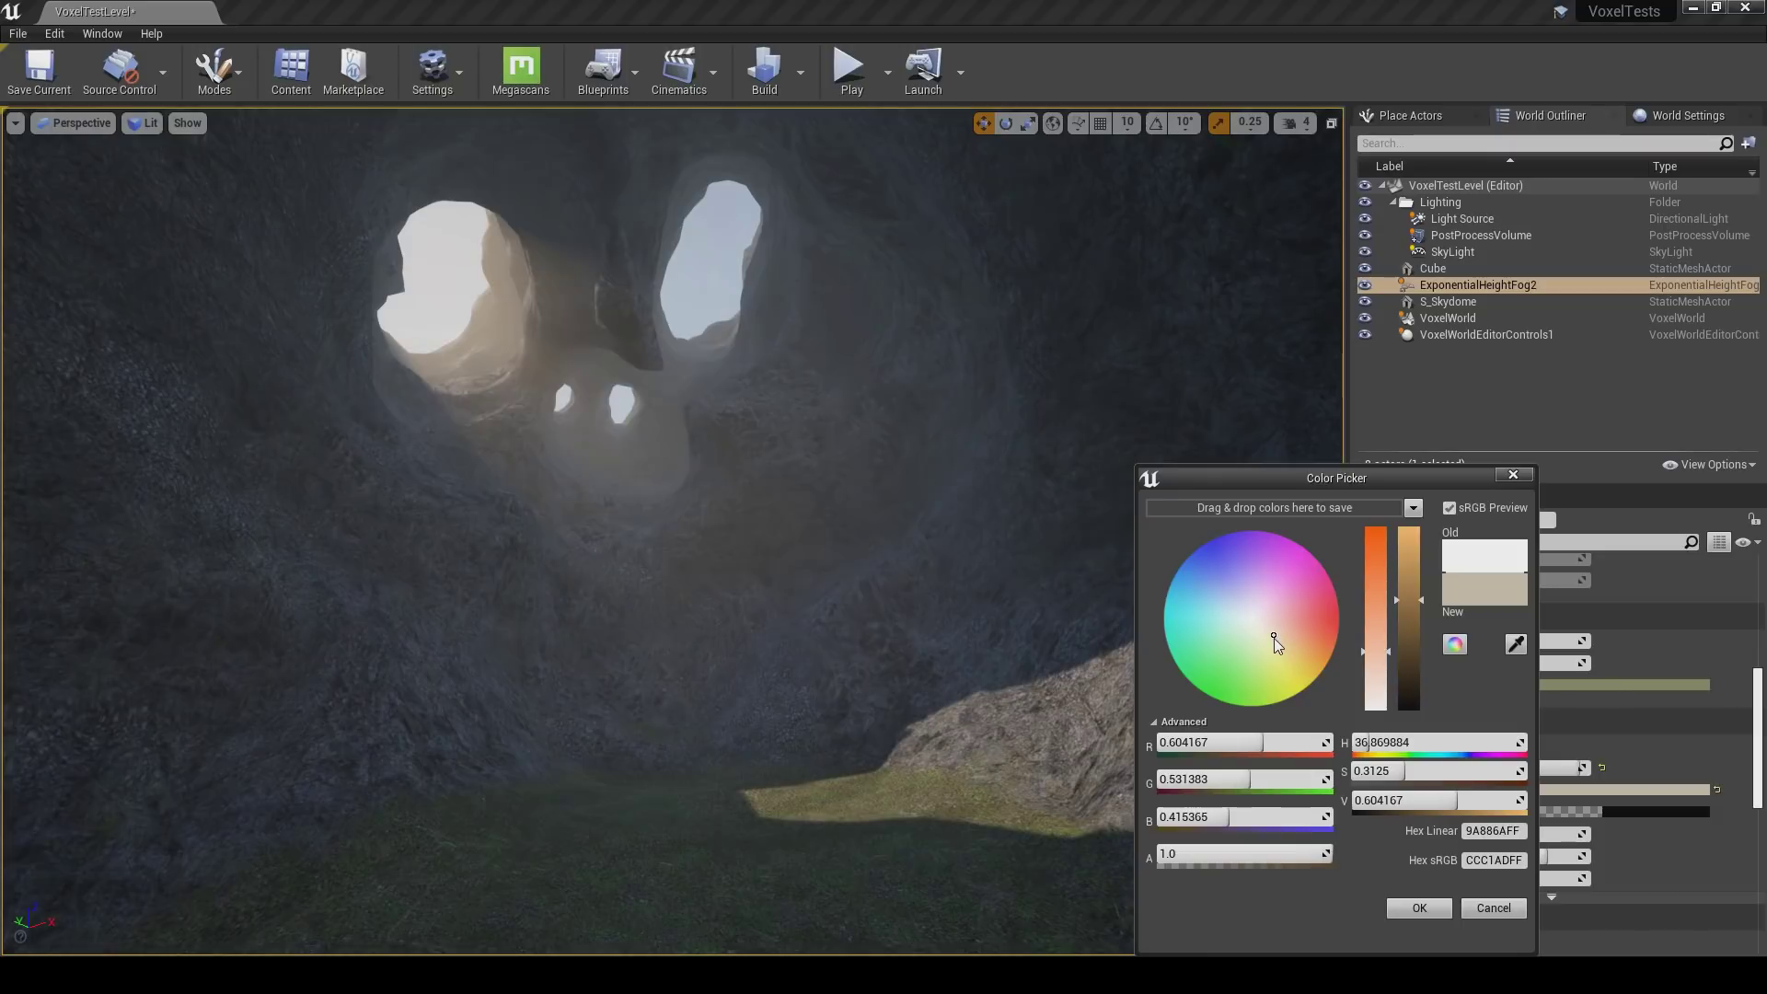
left_click(1394, 910)
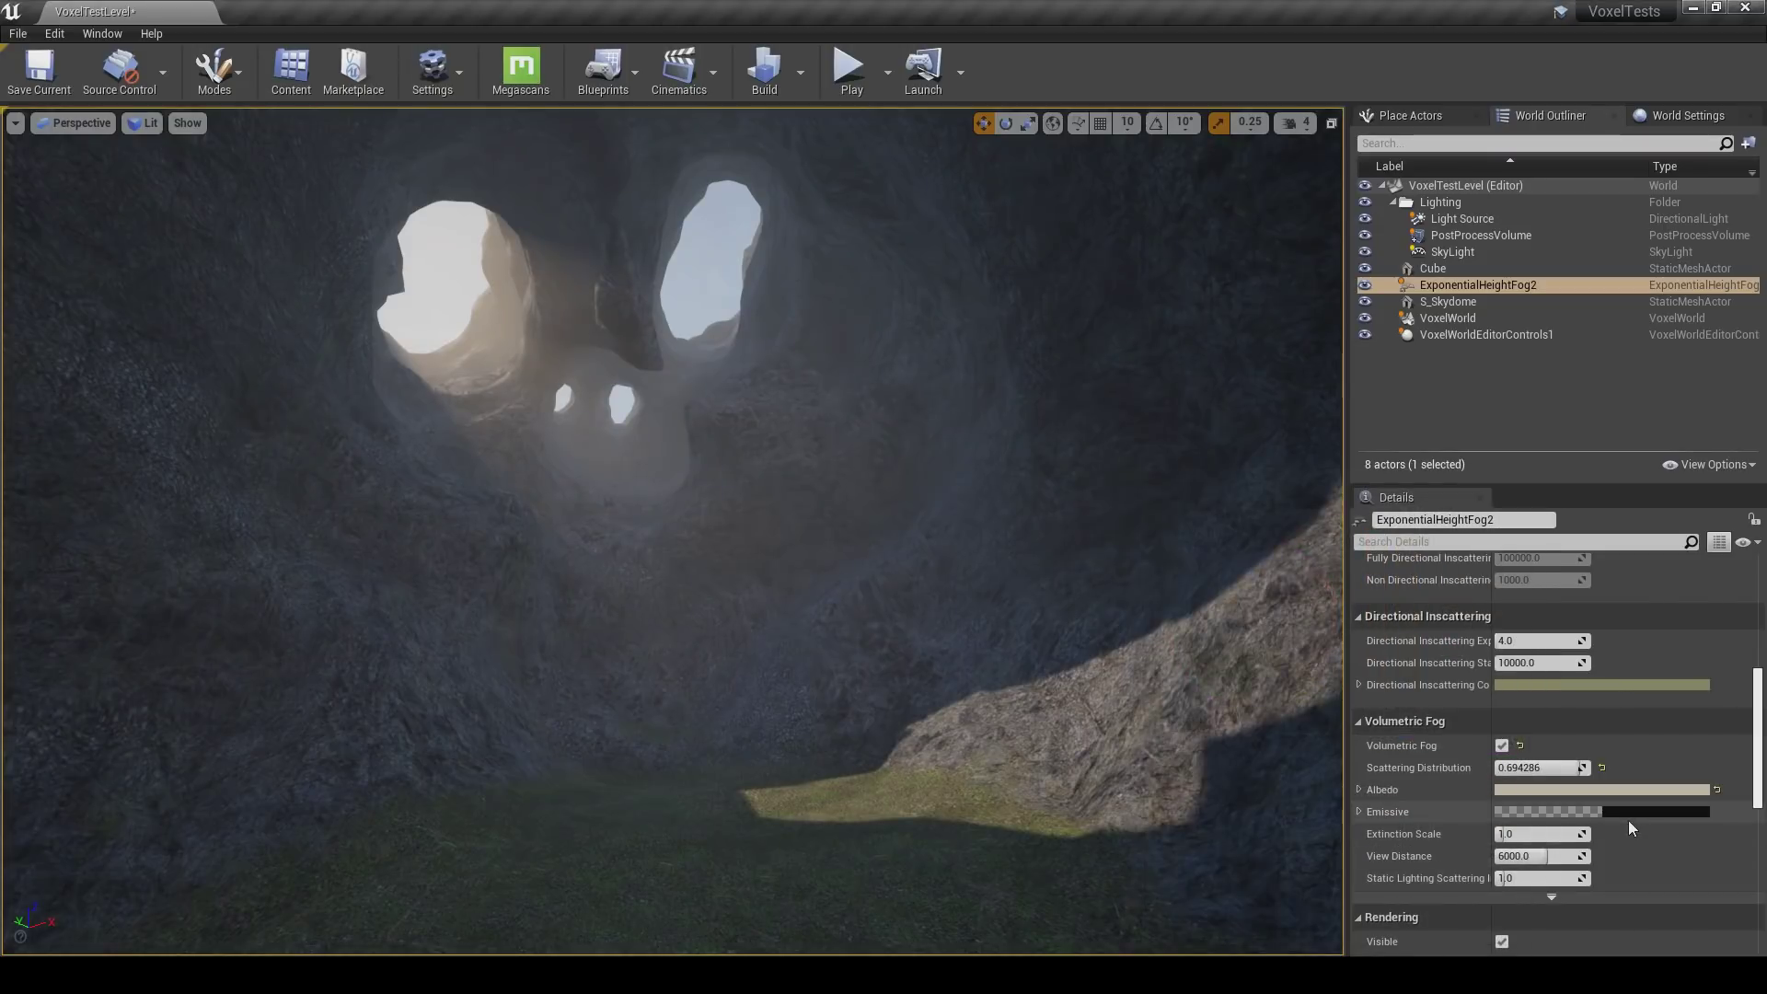
Set the volumetric fog's Extinction Scale to 0.76 and its Scattering Distribution to about 0.66.
mouse_move(1522, 832)
left_mouse_down()
mouse_move(1564, 833)
mouse_move(1500, 833)
left_mouse_up()
left_click_drag(1546, 769, 1583, 769)
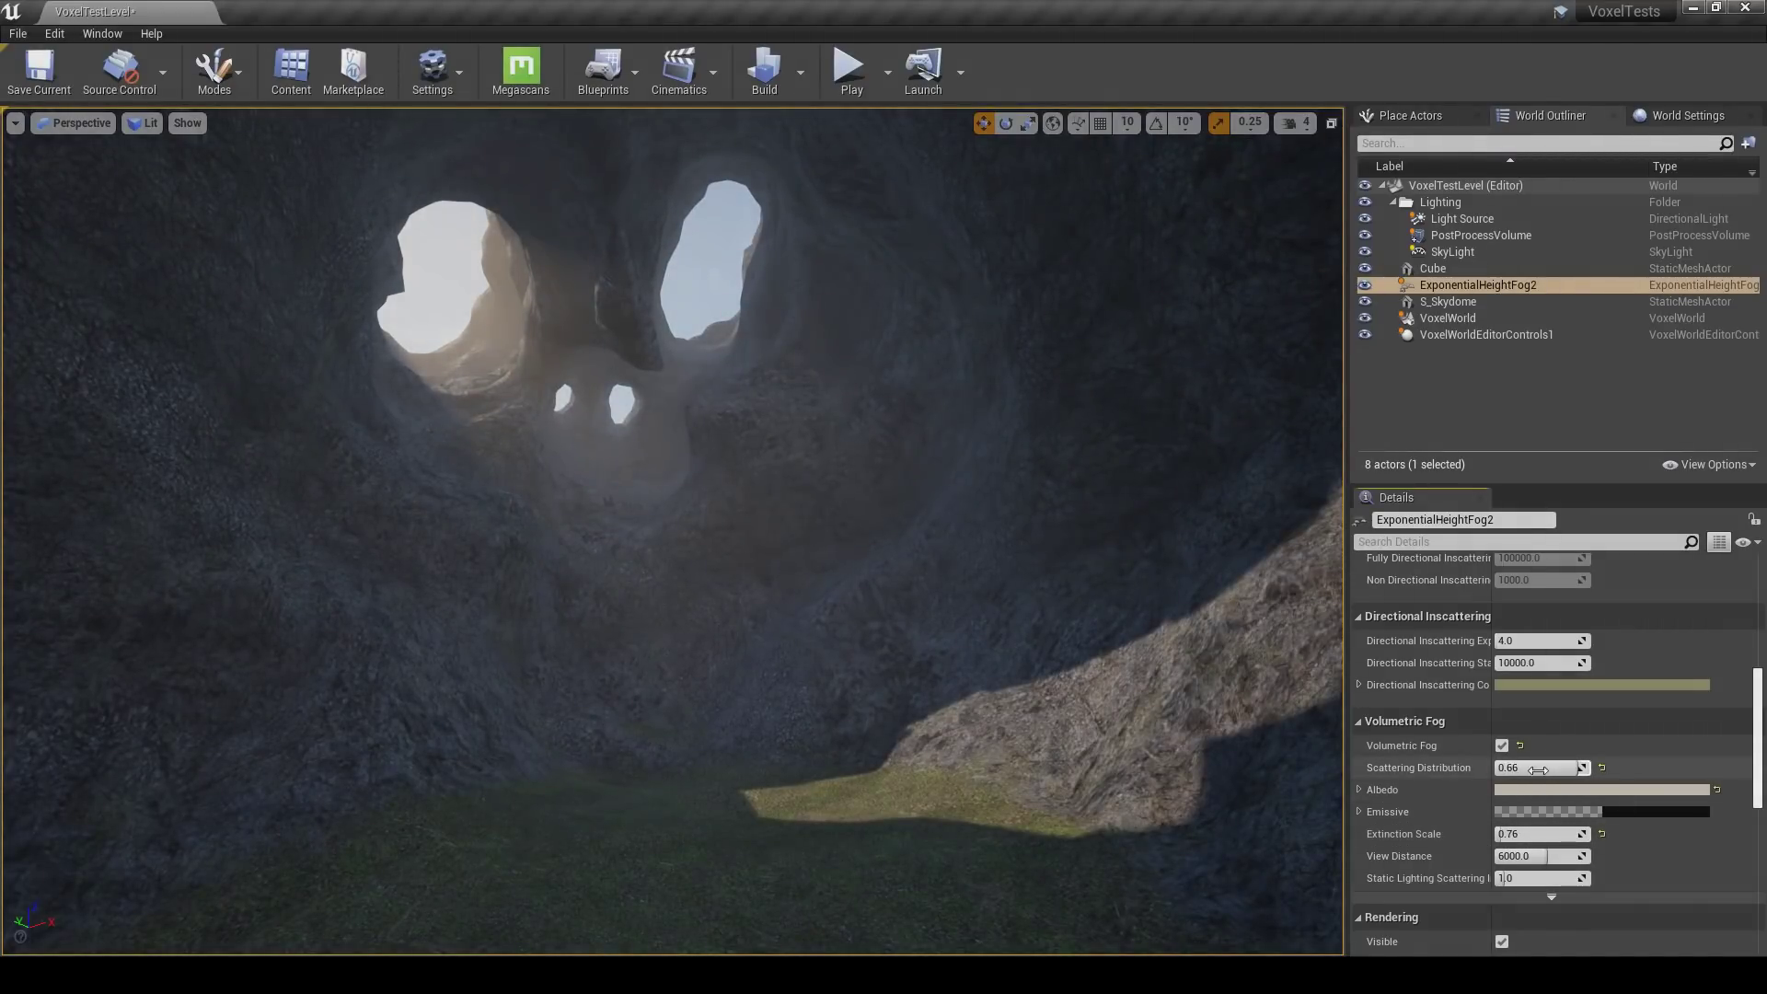
Check the SkyLight's settings, and raise the Light Source's Intensity to about 10.76 lux.
left_click(1457, 252)
scroll(1450, 725, "up", 1)
scroll(1472, 753, "down", 4)
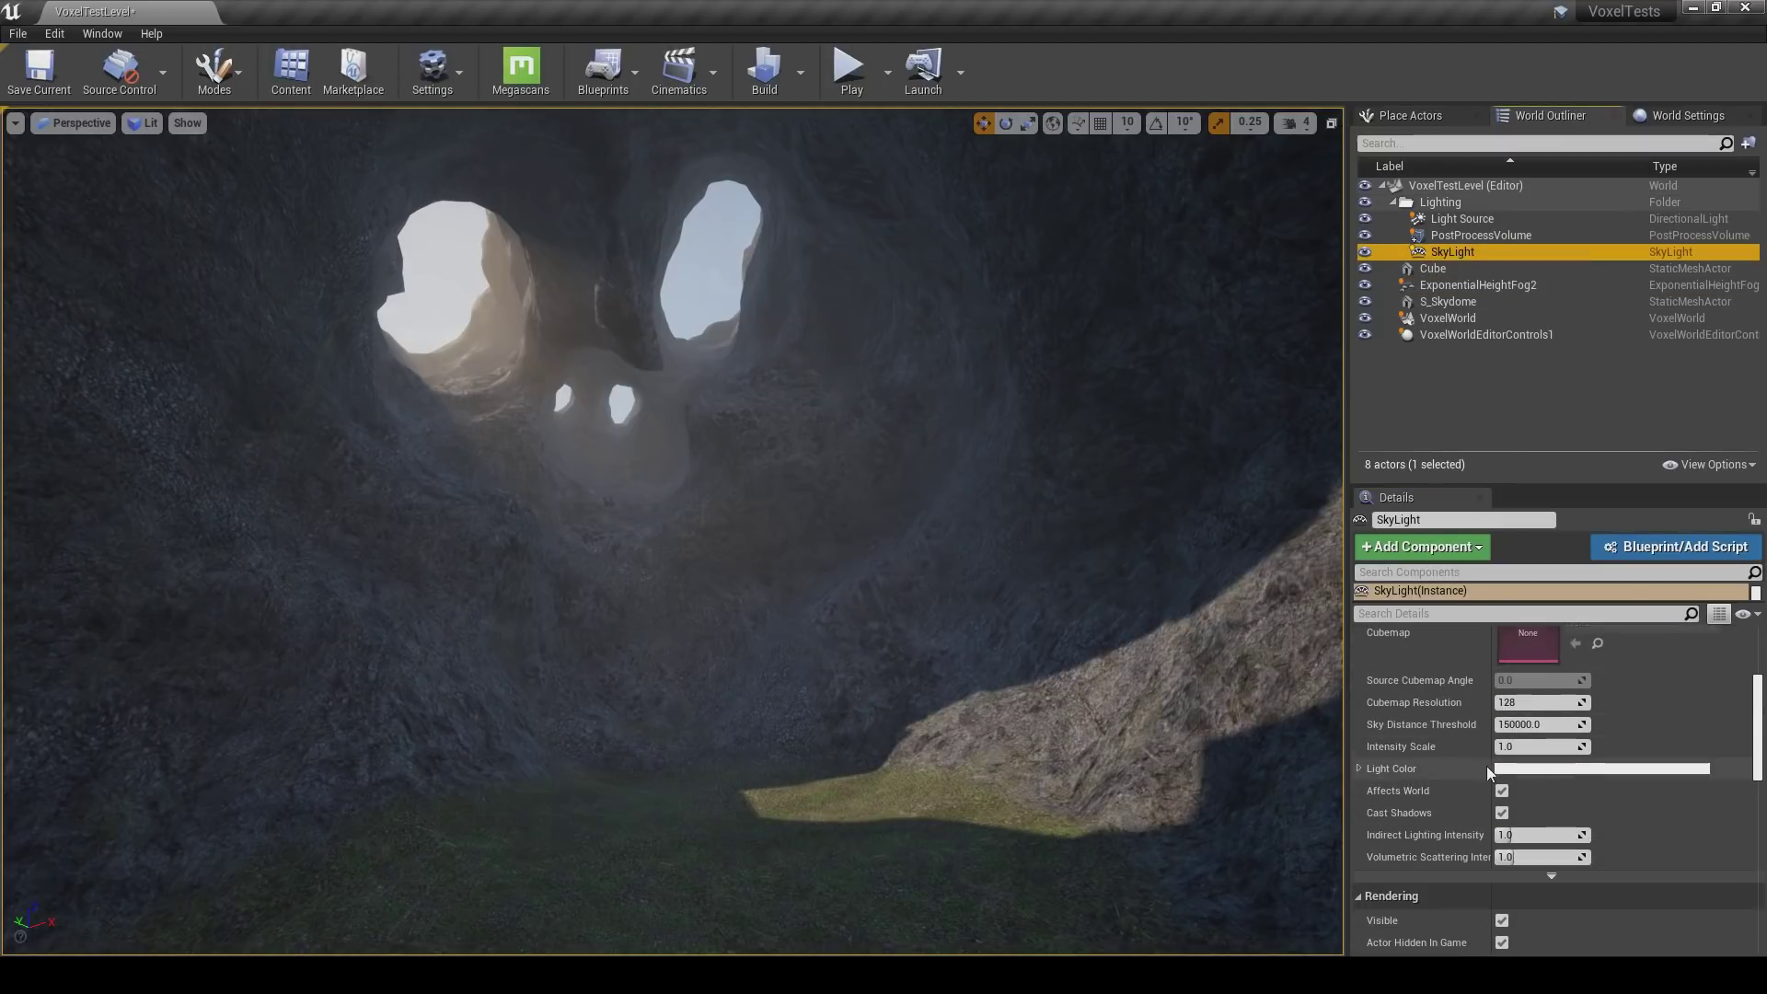
scroll(1518, 667, "up", 3)
left_click(1462, 218)
scroll(1482, 720, "up", 3)
mouse_move(1526, 780)
left_mouse_down()
mouse_move(1575, 781)
mouse_move(1555, 781)
left_mouse_up()
mouse_move(833, 518)
right_mouse_down()
mouse_move(824, 543)
mouse_move(833, 517)
right_mouse_up()
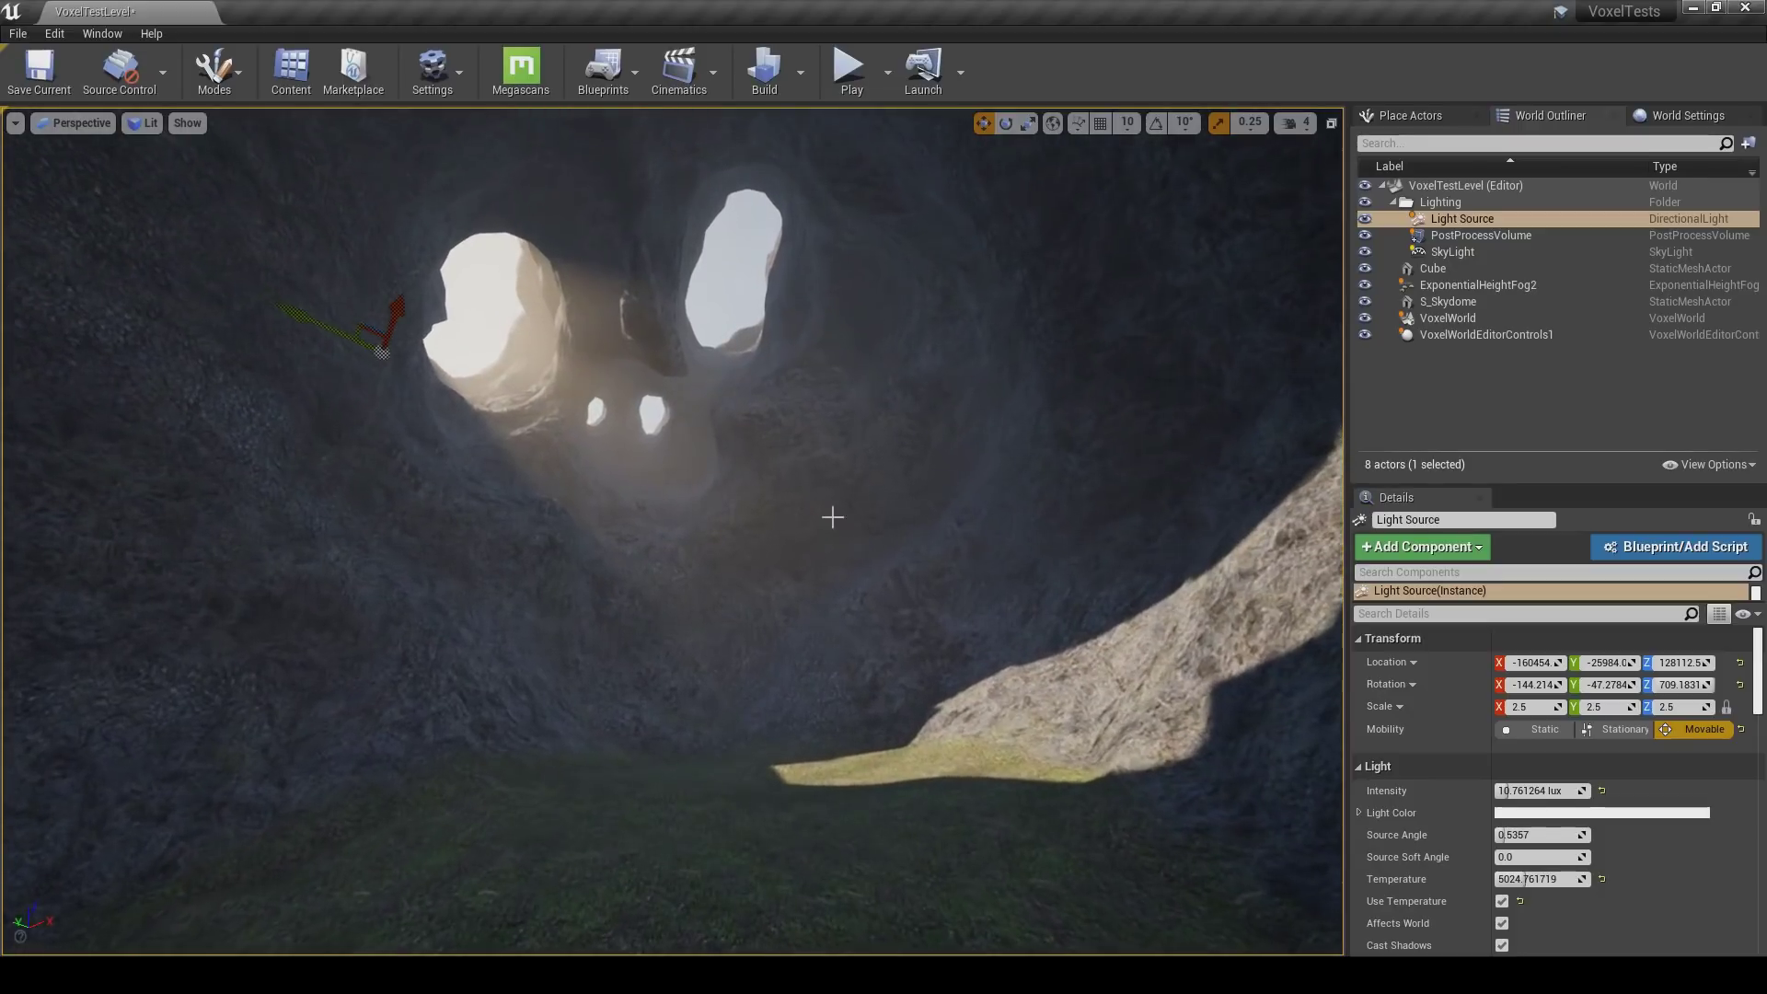
Rotate the Light Source to about -142.3, -52.1, 713.9 so the sunbeam reaches farther across the tunnel floor.
key("e")
mouse_move(405, 278)
left_mouse_down()
mouse_move(422, 279)
mouse_move(385, 262)
left_mouse_up()
left_click(697, 502)
mouse_move(696, 502)
right_mouse_down()
mouse_move(738, 529)
mouse_move(697, 515)
right_mouse_up()
Reduce the Light Source's Intensity slightly and deselect it to judge the light in the tunnel.
left_click(1457, 220)
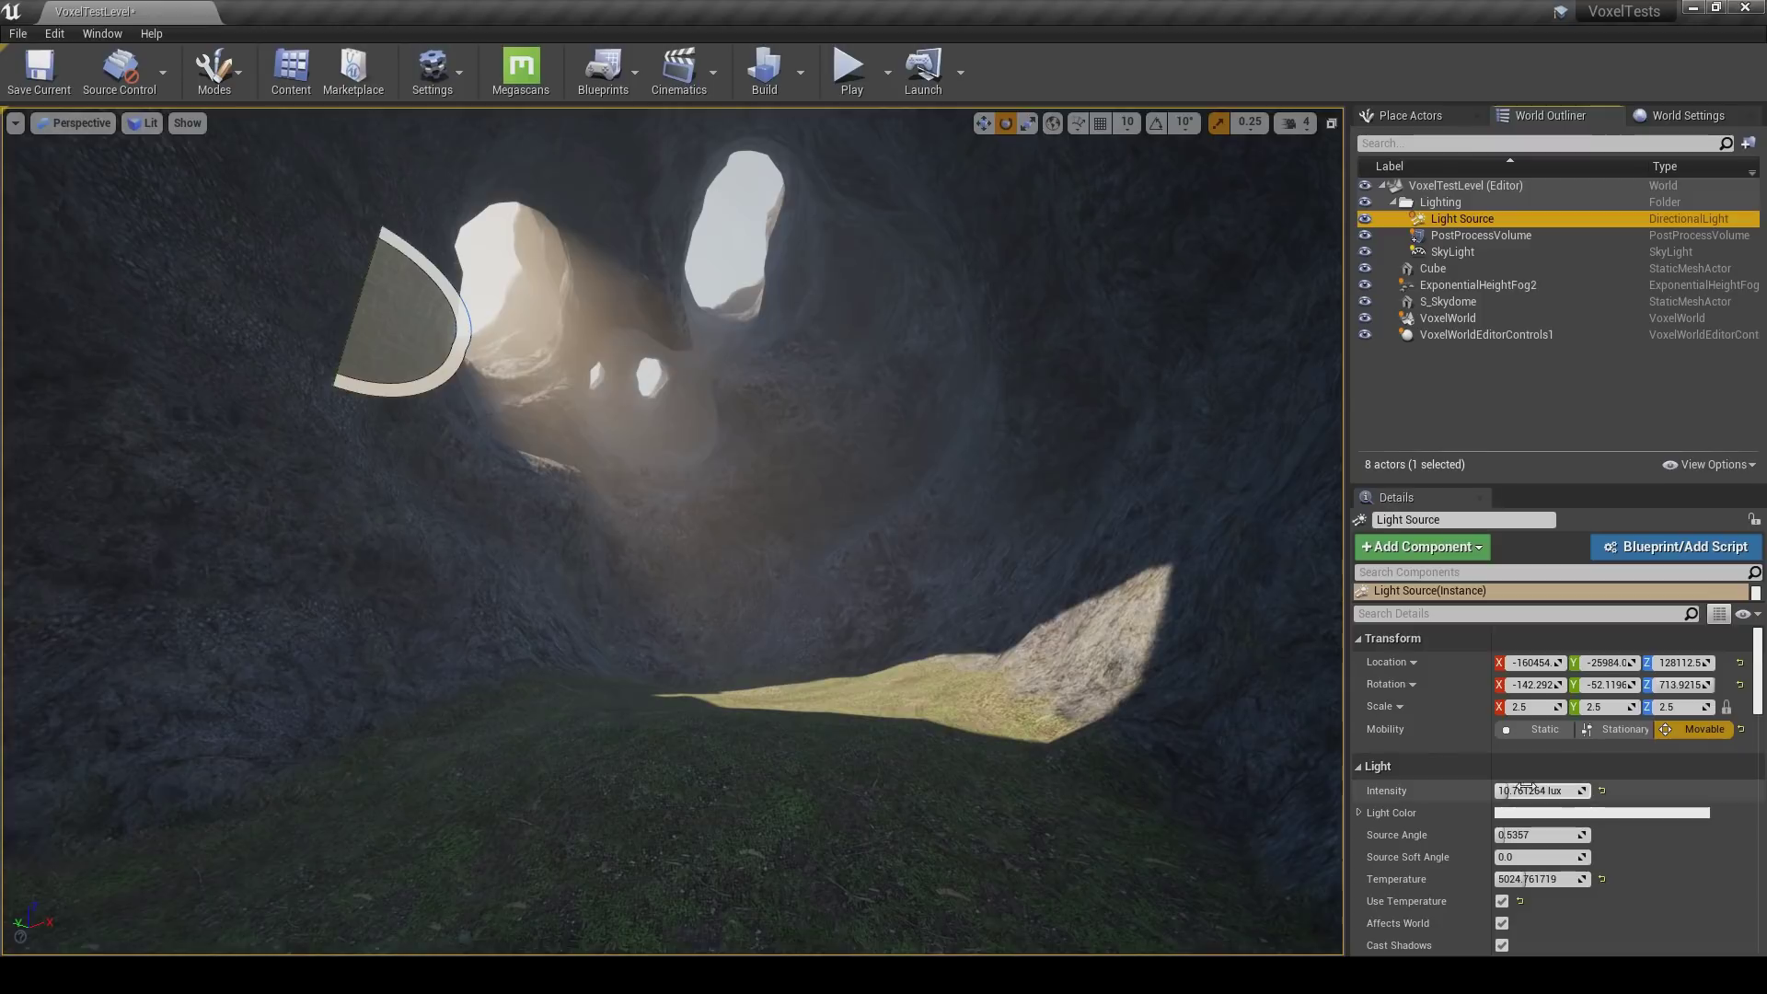
key("Return")
mouse_move(727, 516)
right_mouse_down()
mouse_move(756, 535)
mouse_move(686, 488)
mouse_move(697, 502)
right_mouse_up()
left_click(736, 520)
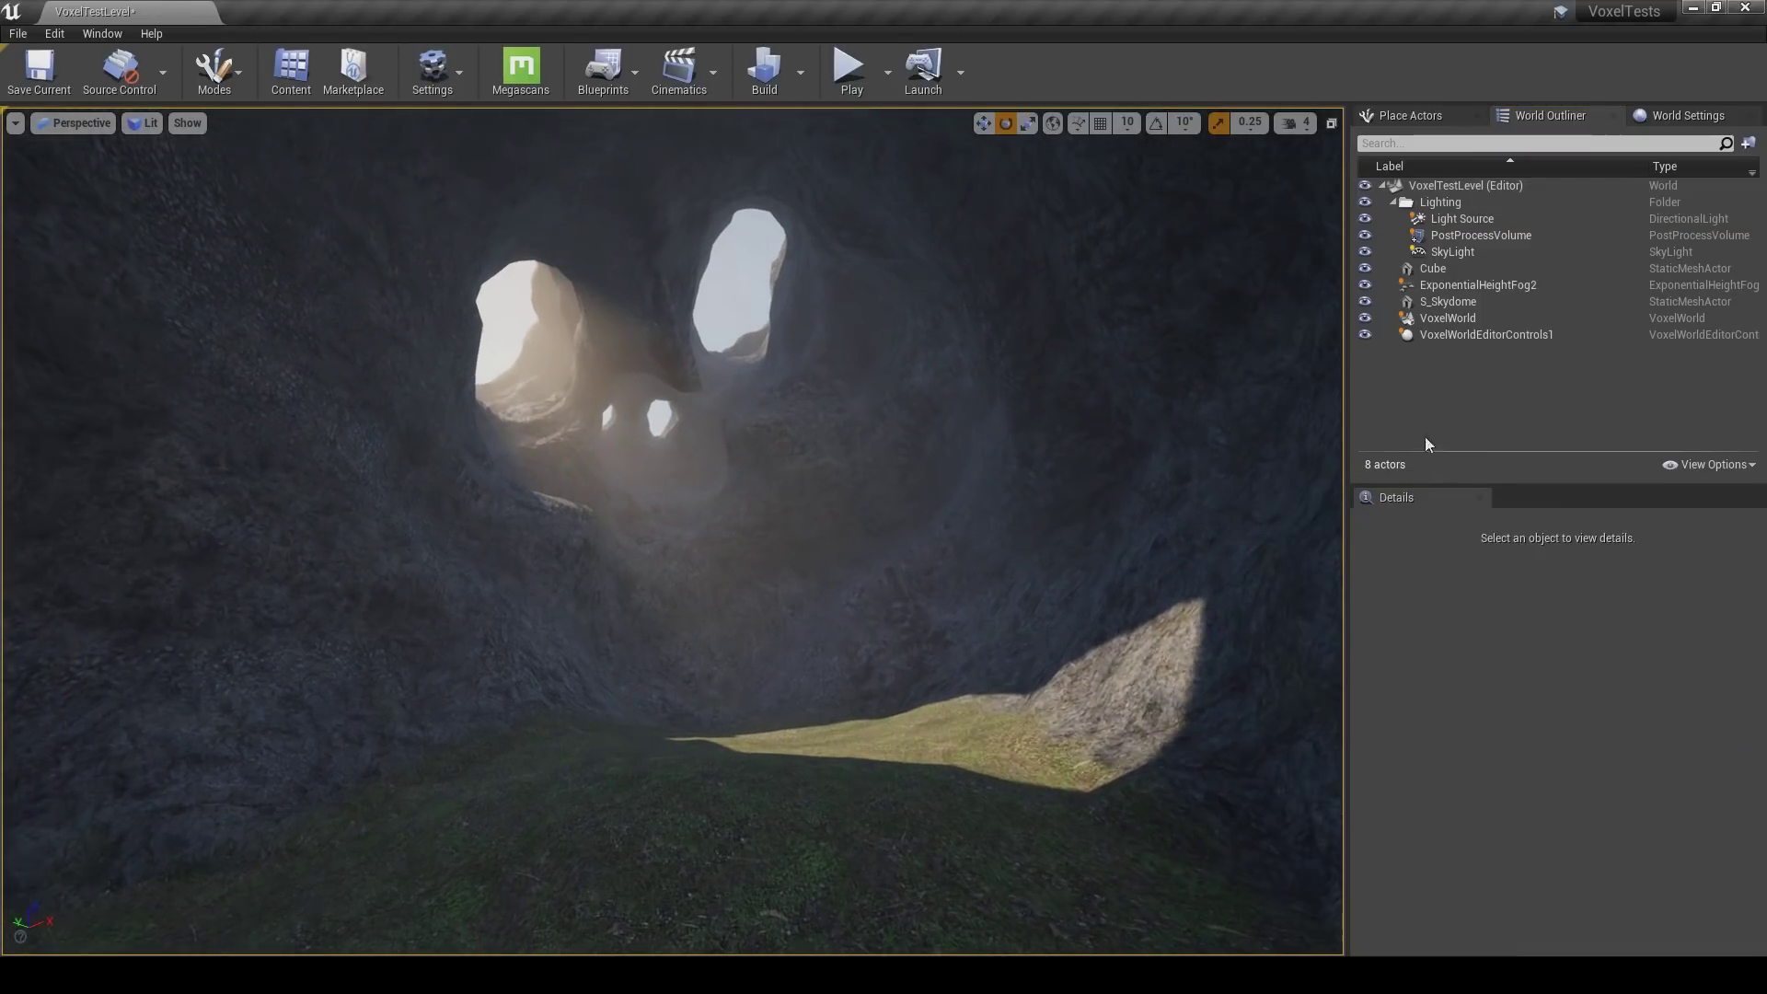
Override the PostProcessVolume's exposure Metering Mode and set it to Manual.
left_click(1464, 235)
scroll(1485, 665, "down", 2)
scroll(1450, 742, "down", 4)
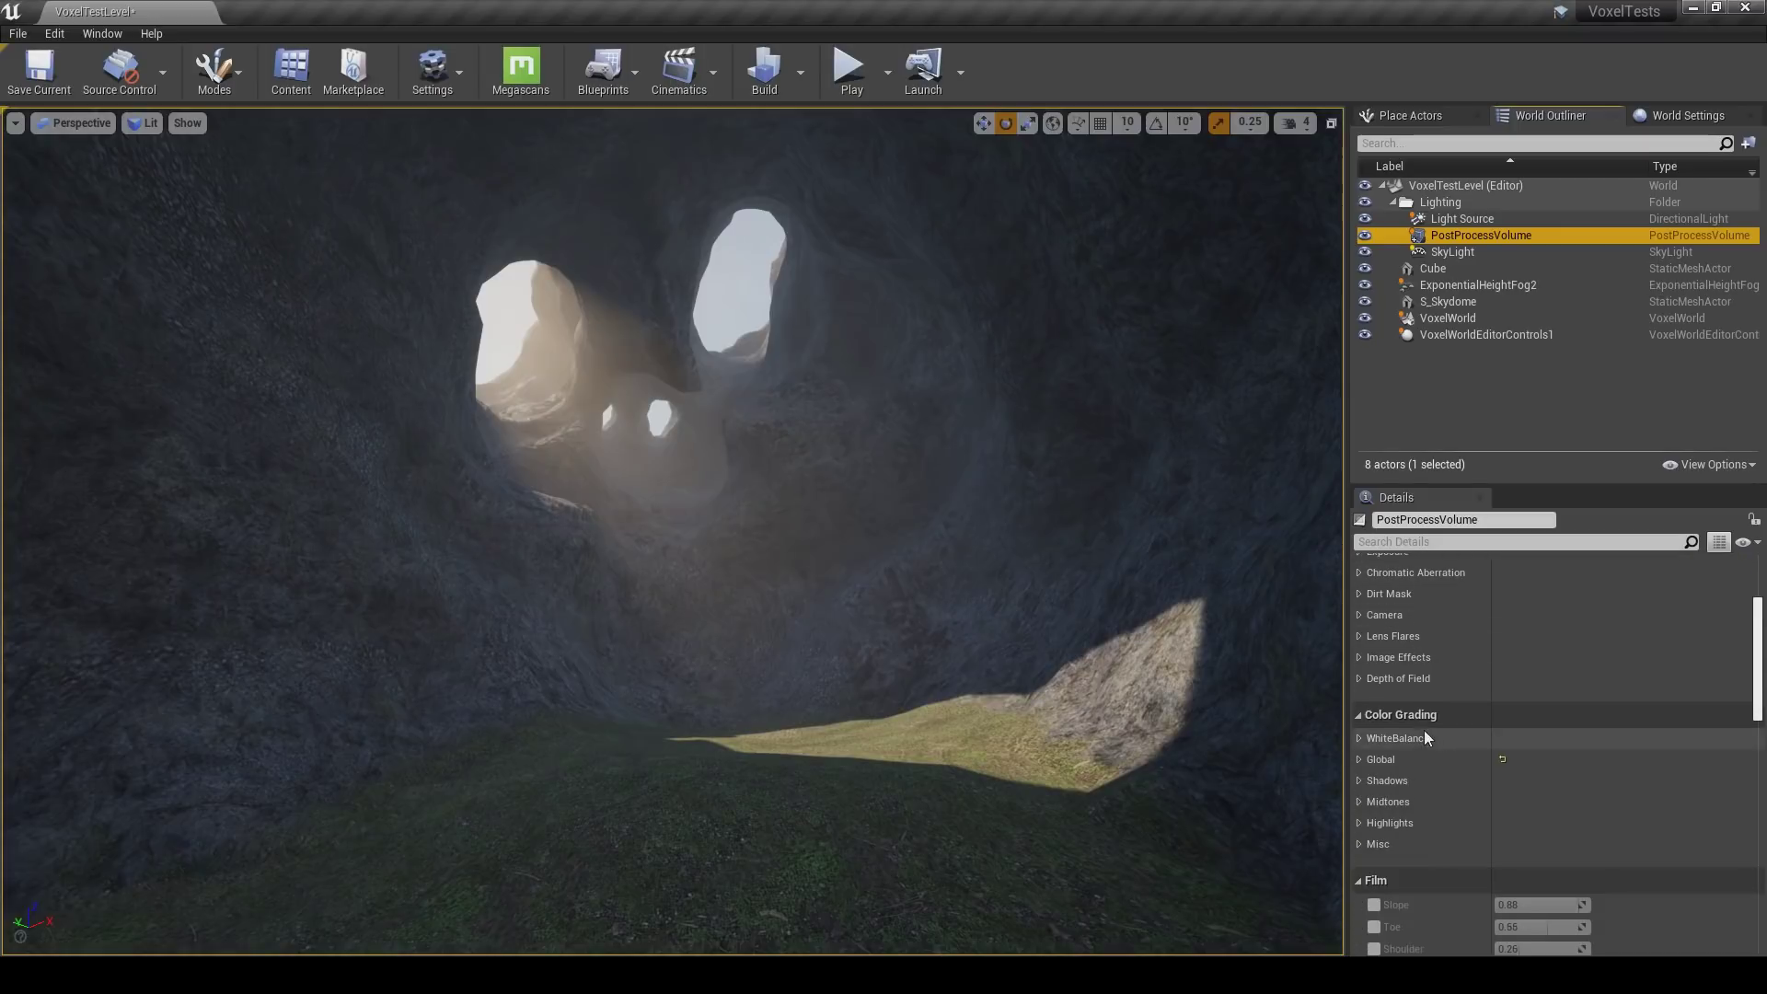
scroll(1391, 608, "up", 1)
left_click(1401, 588)
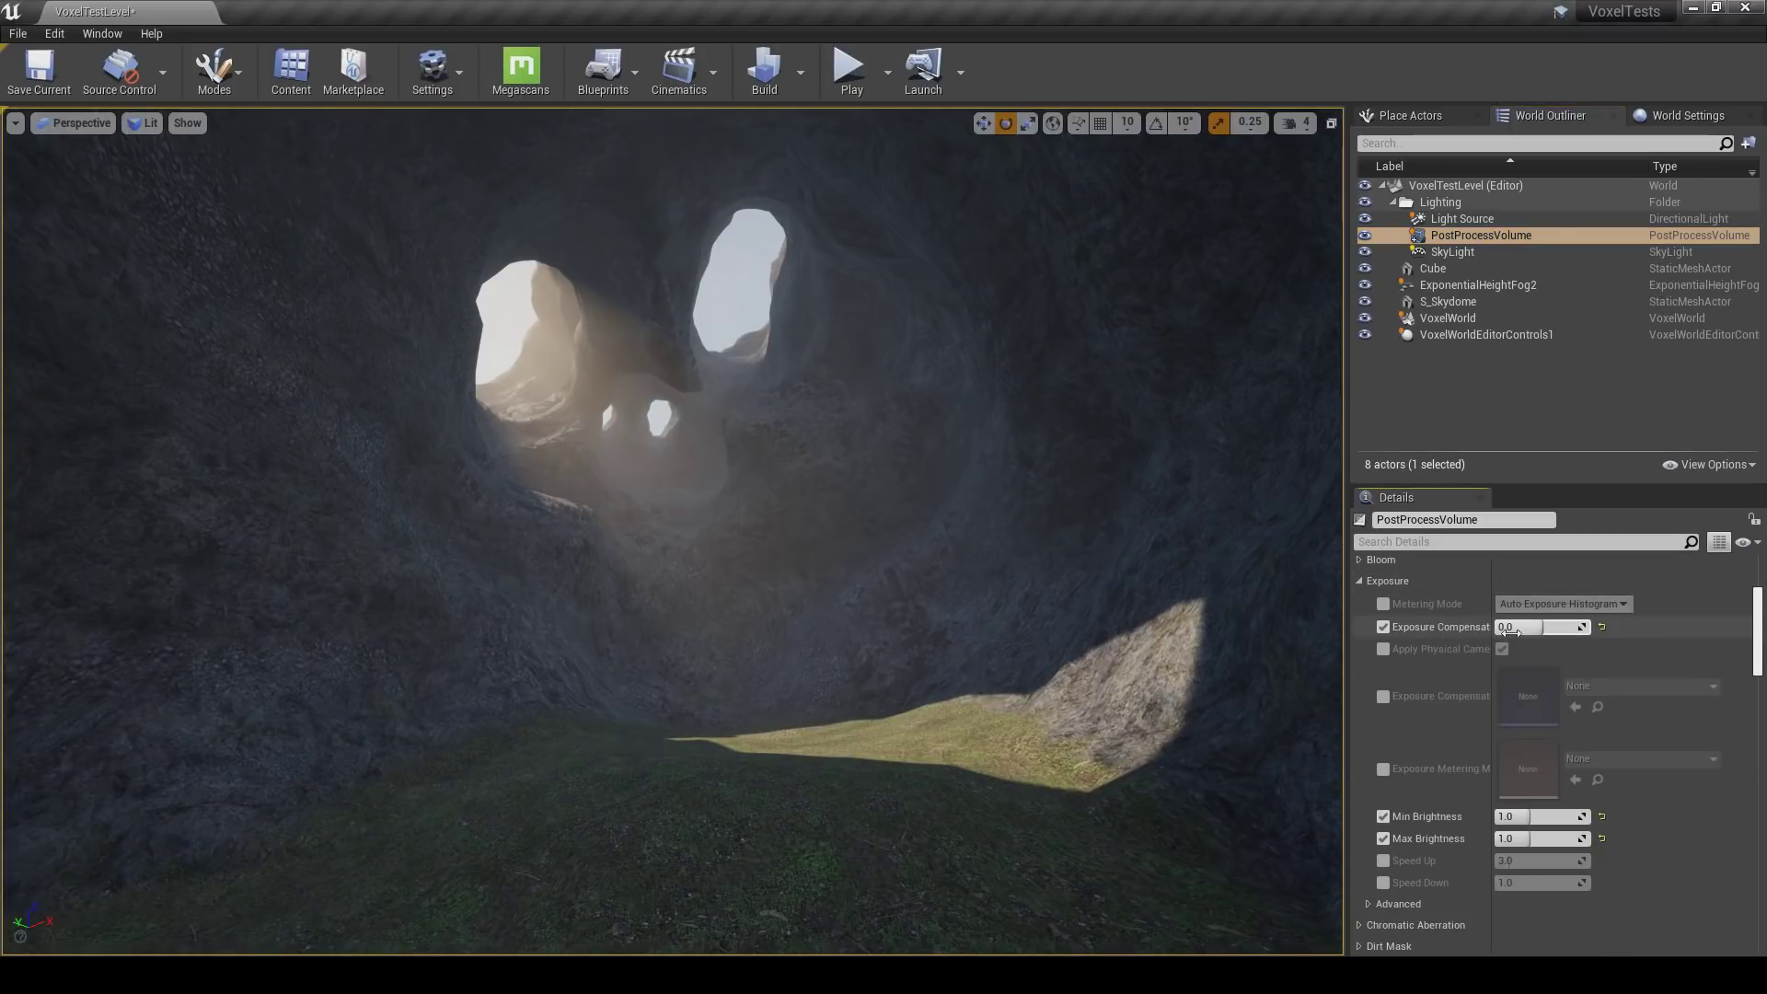
left_click(1382, 603)
left_click(1555, 604)
left_click(1516, 648)
Set the PostProcessVolume's Exposure Compensation to 10 and disable the Min Brightness and Max Brightness overrides.
left_click_drag(1524, 627, 1526, 627)
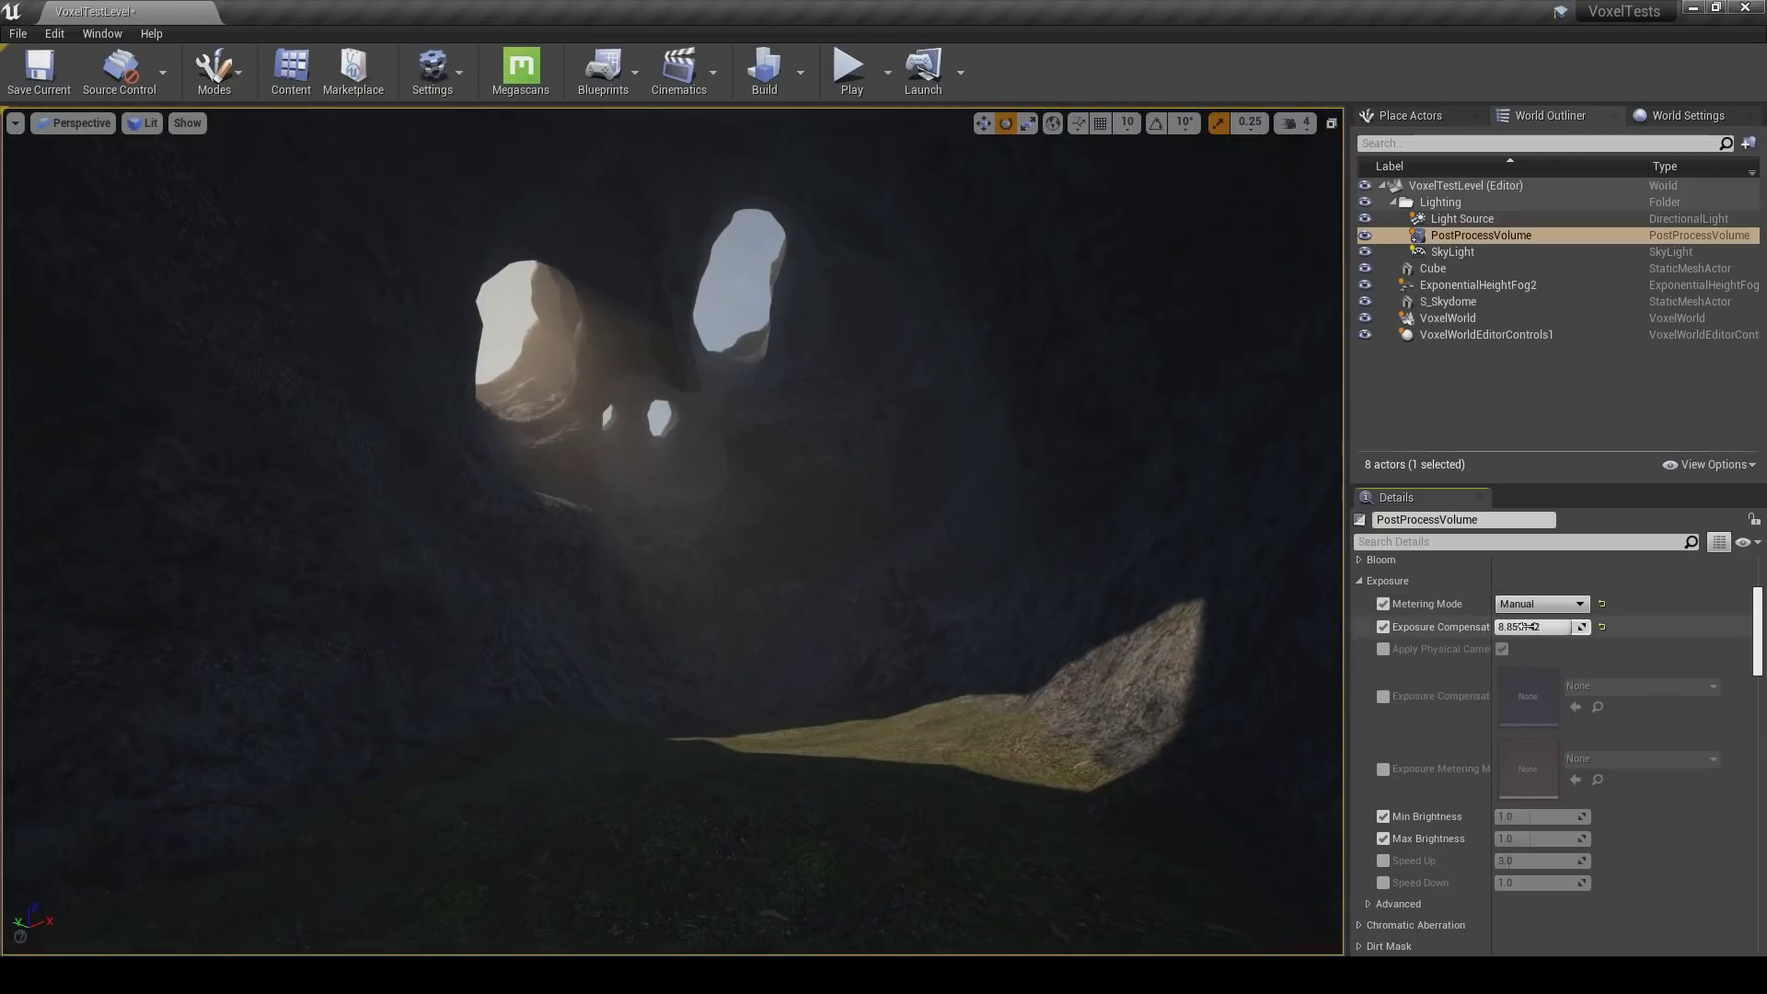
type("10")
key("Return")
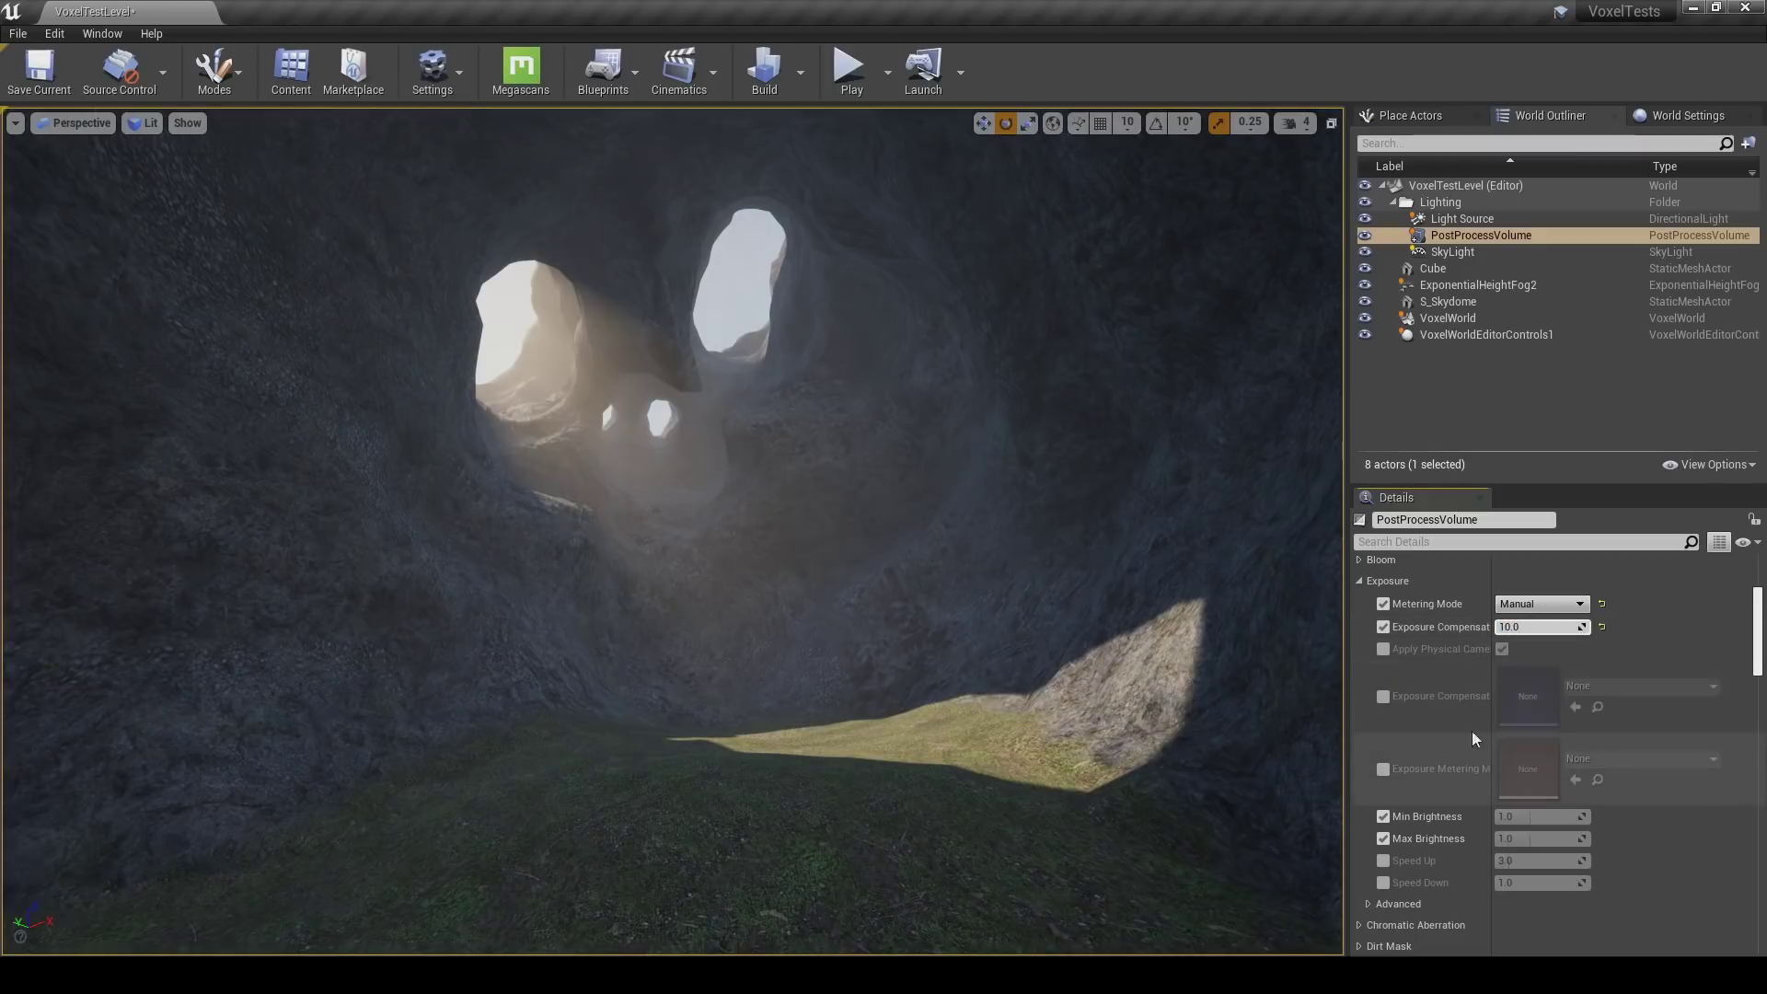
left_click(1383, 816)
left_click(1383, 838)
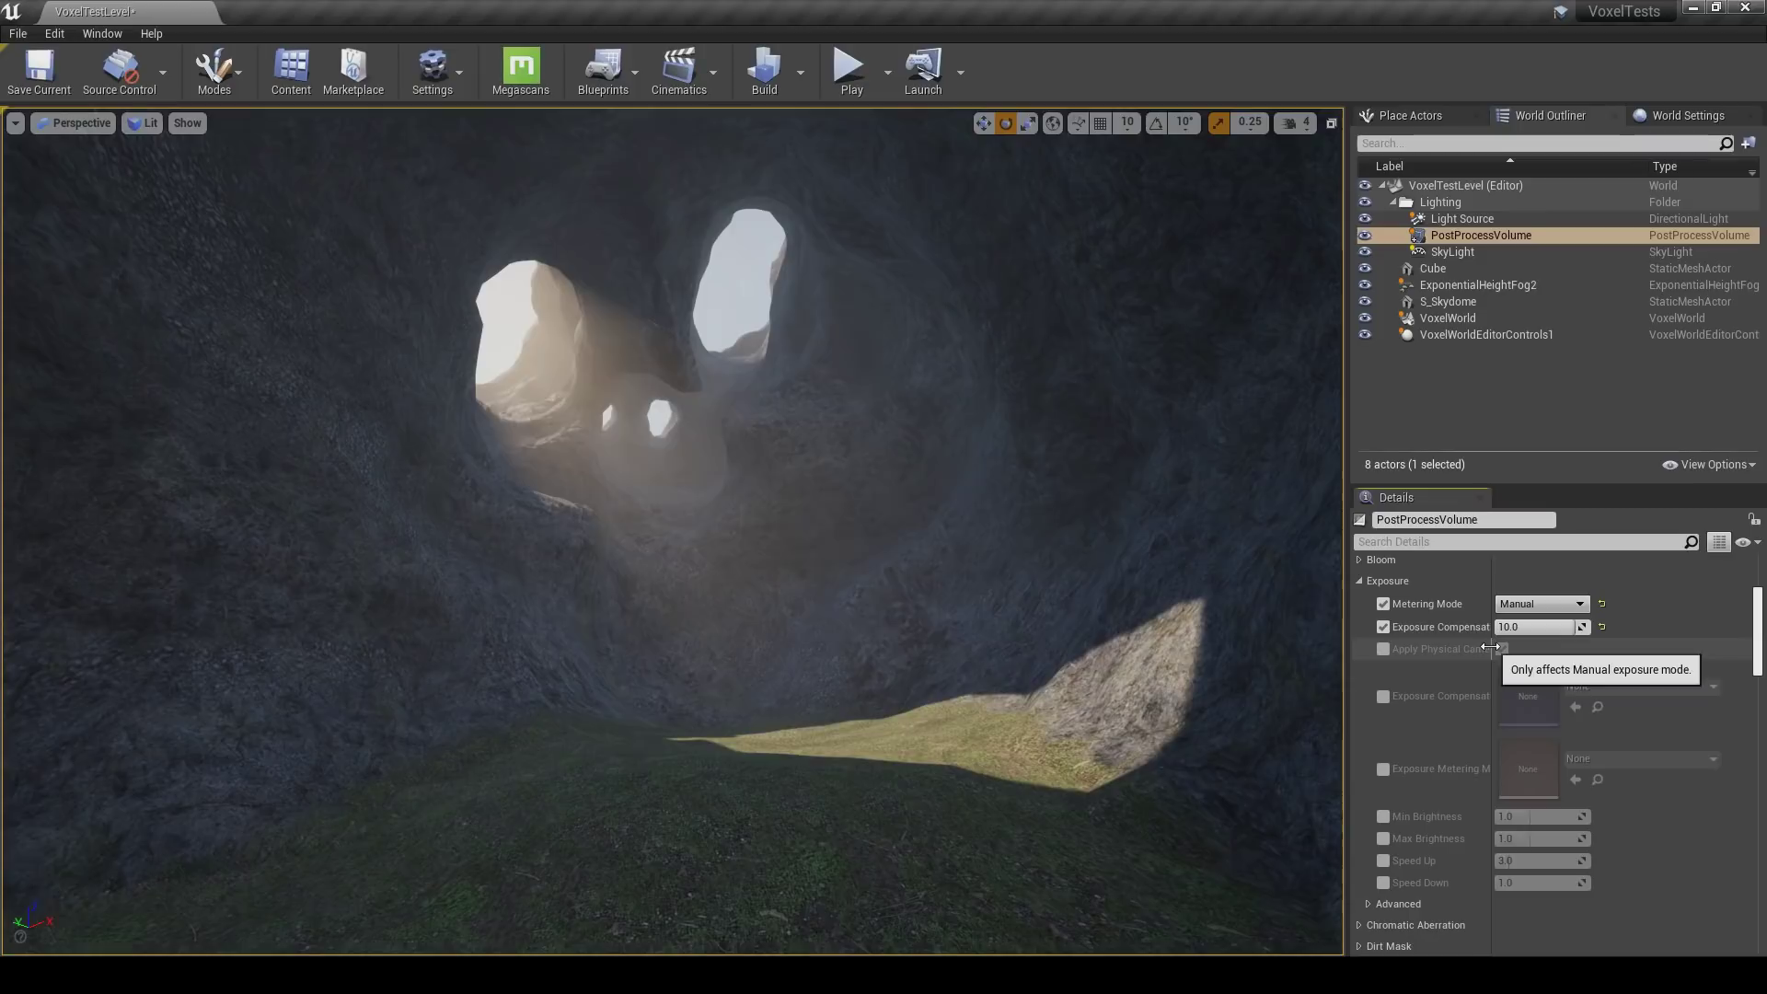
Set the Light Source's Intensity to about 7.32 lux while viewing the sunlit patch on the tunnel floor.
left_click(1462, 219)
right_click_drag(1259, 617, 1240, 596)
key("w")
scroll(1482, 723, "up", 3)
mouse_move(1539, 720)
left_mouse_down()
mouse_move(1500, 720)
mouse_move(1564, 720)
mouse_move(1539, 720)
left_mouse_up()
right_click_drag(1302, 716, 1311, 723)
key("a")
scroll(1477, 756, "down", 1)
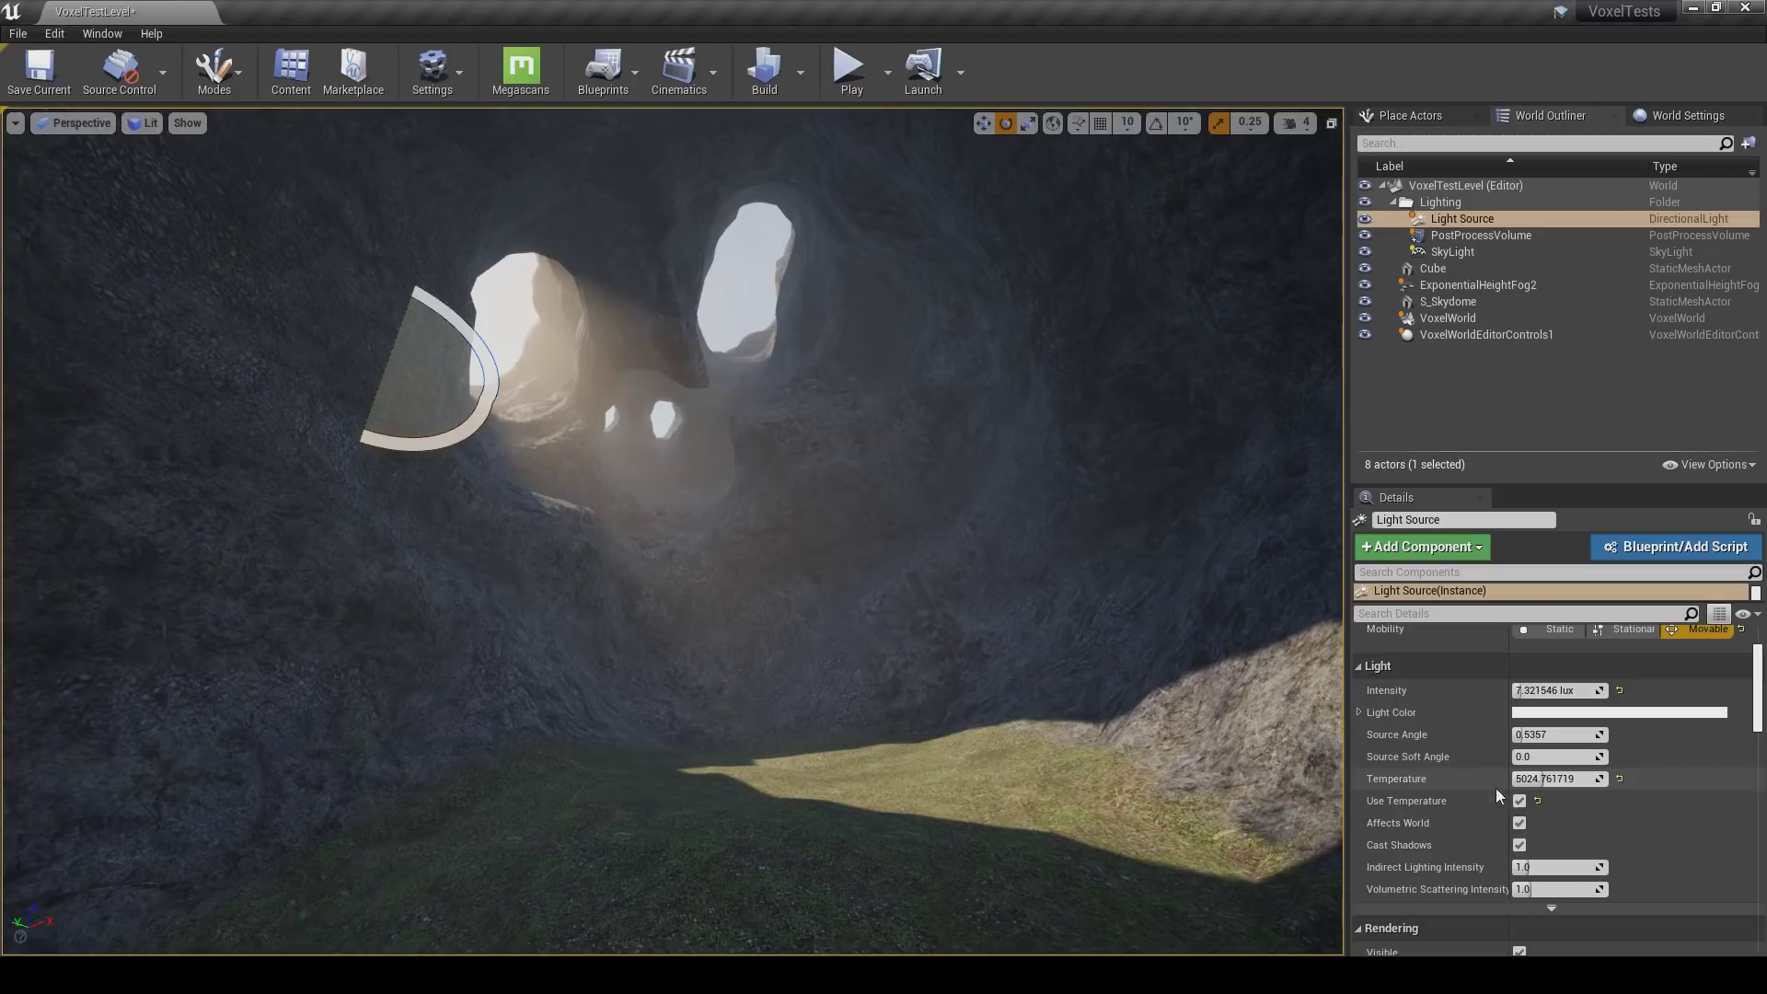
Switch the Light Source's Cast Shadows off and back on to compare the tunnel lighting, and select the height fog.
left_click(1519, 845)
left_click(1520, 844)
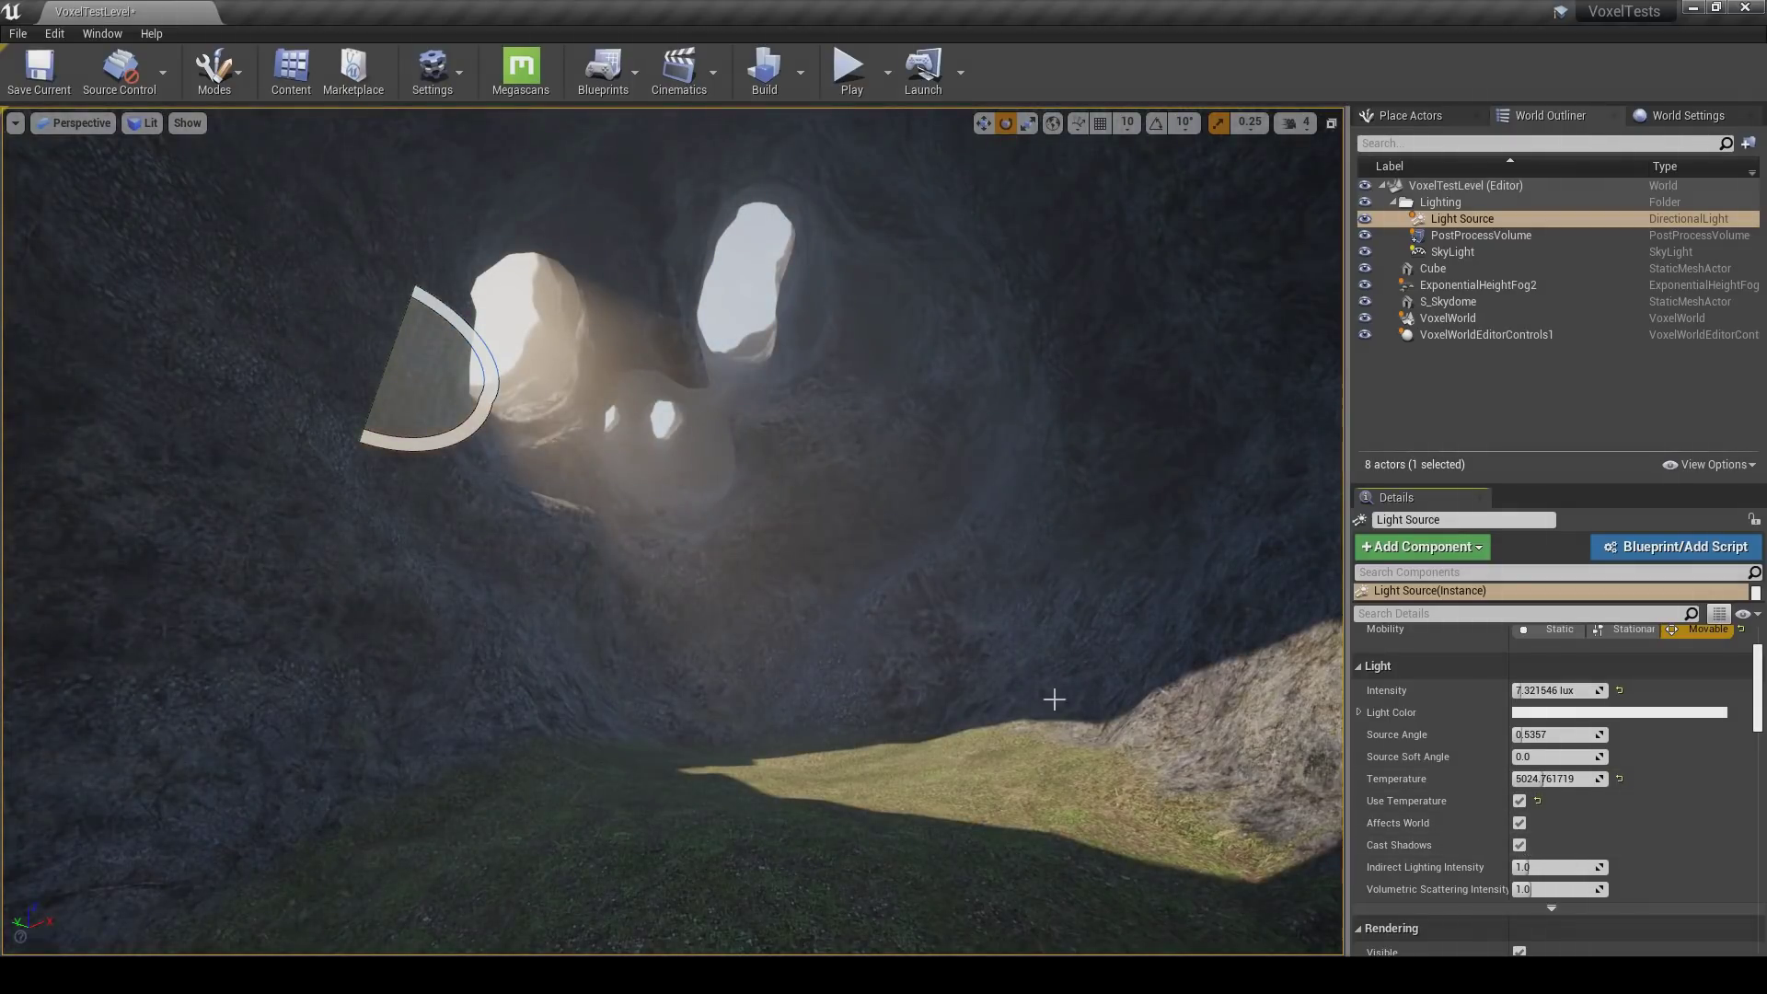
left_click(1456, 288)
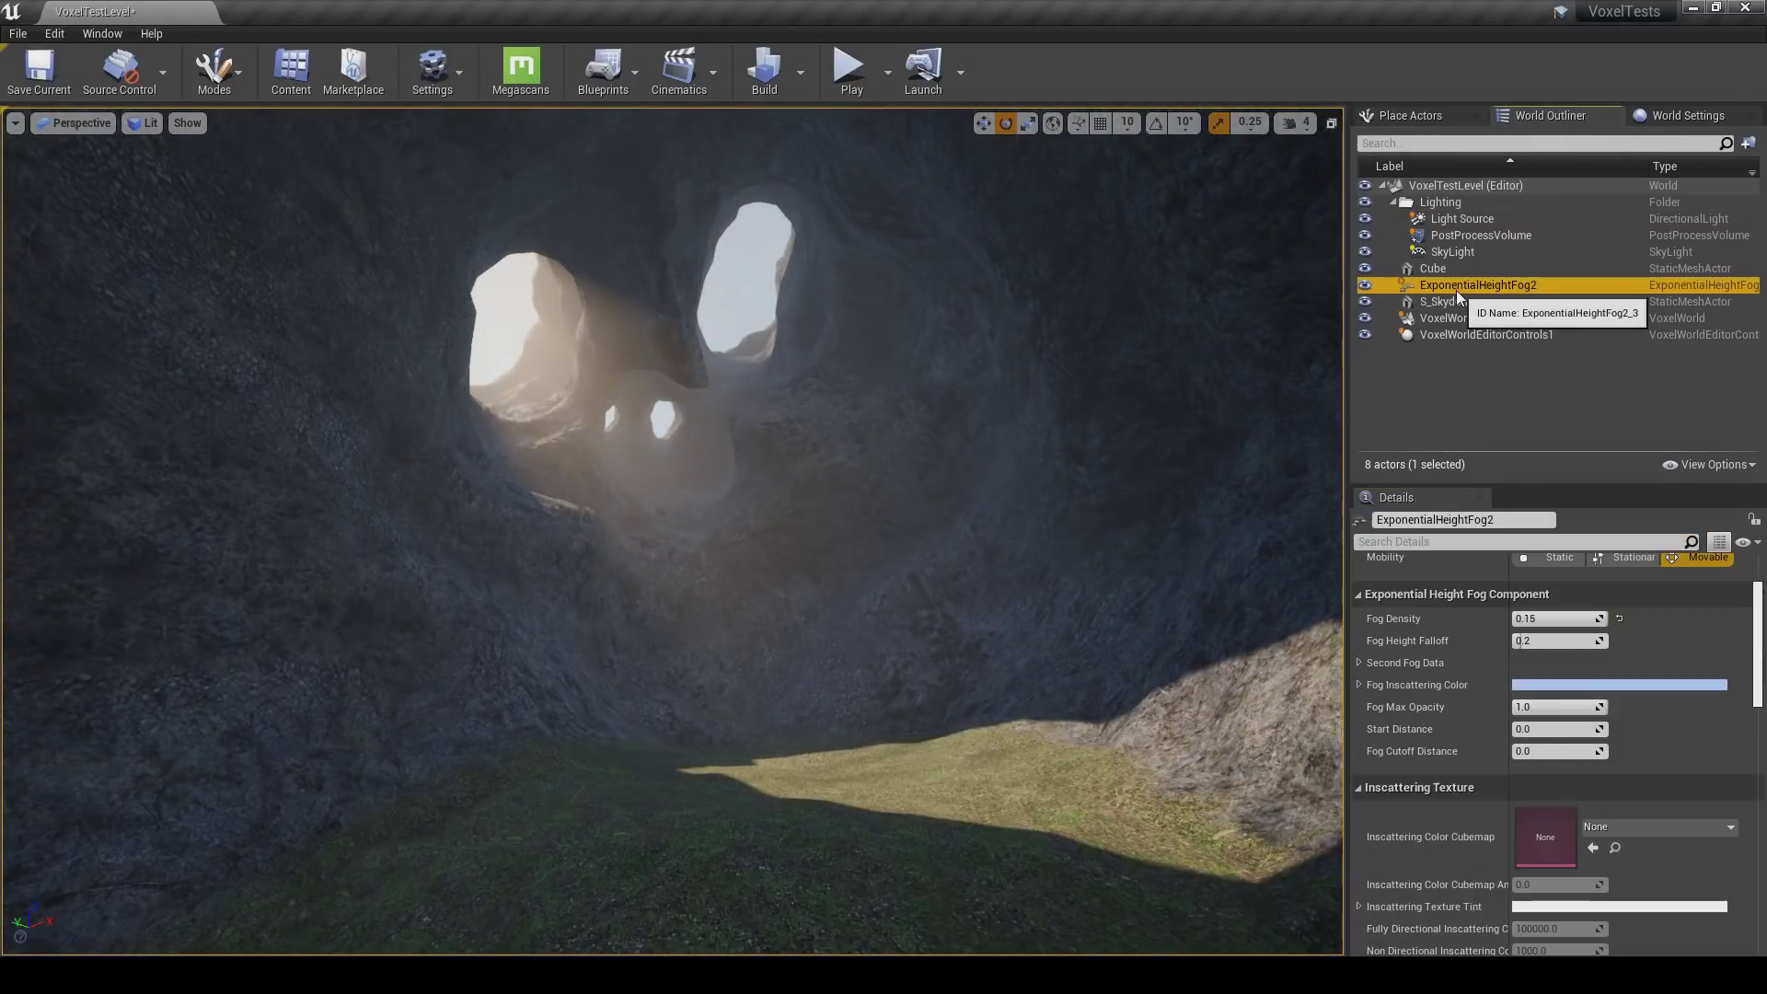
Raise the global Contrast in the PostProcessVolume's Color Grading to deepen the tunnel's shadows.
left_click(1466, 236)
scroll(1434, 670, "down", 6)
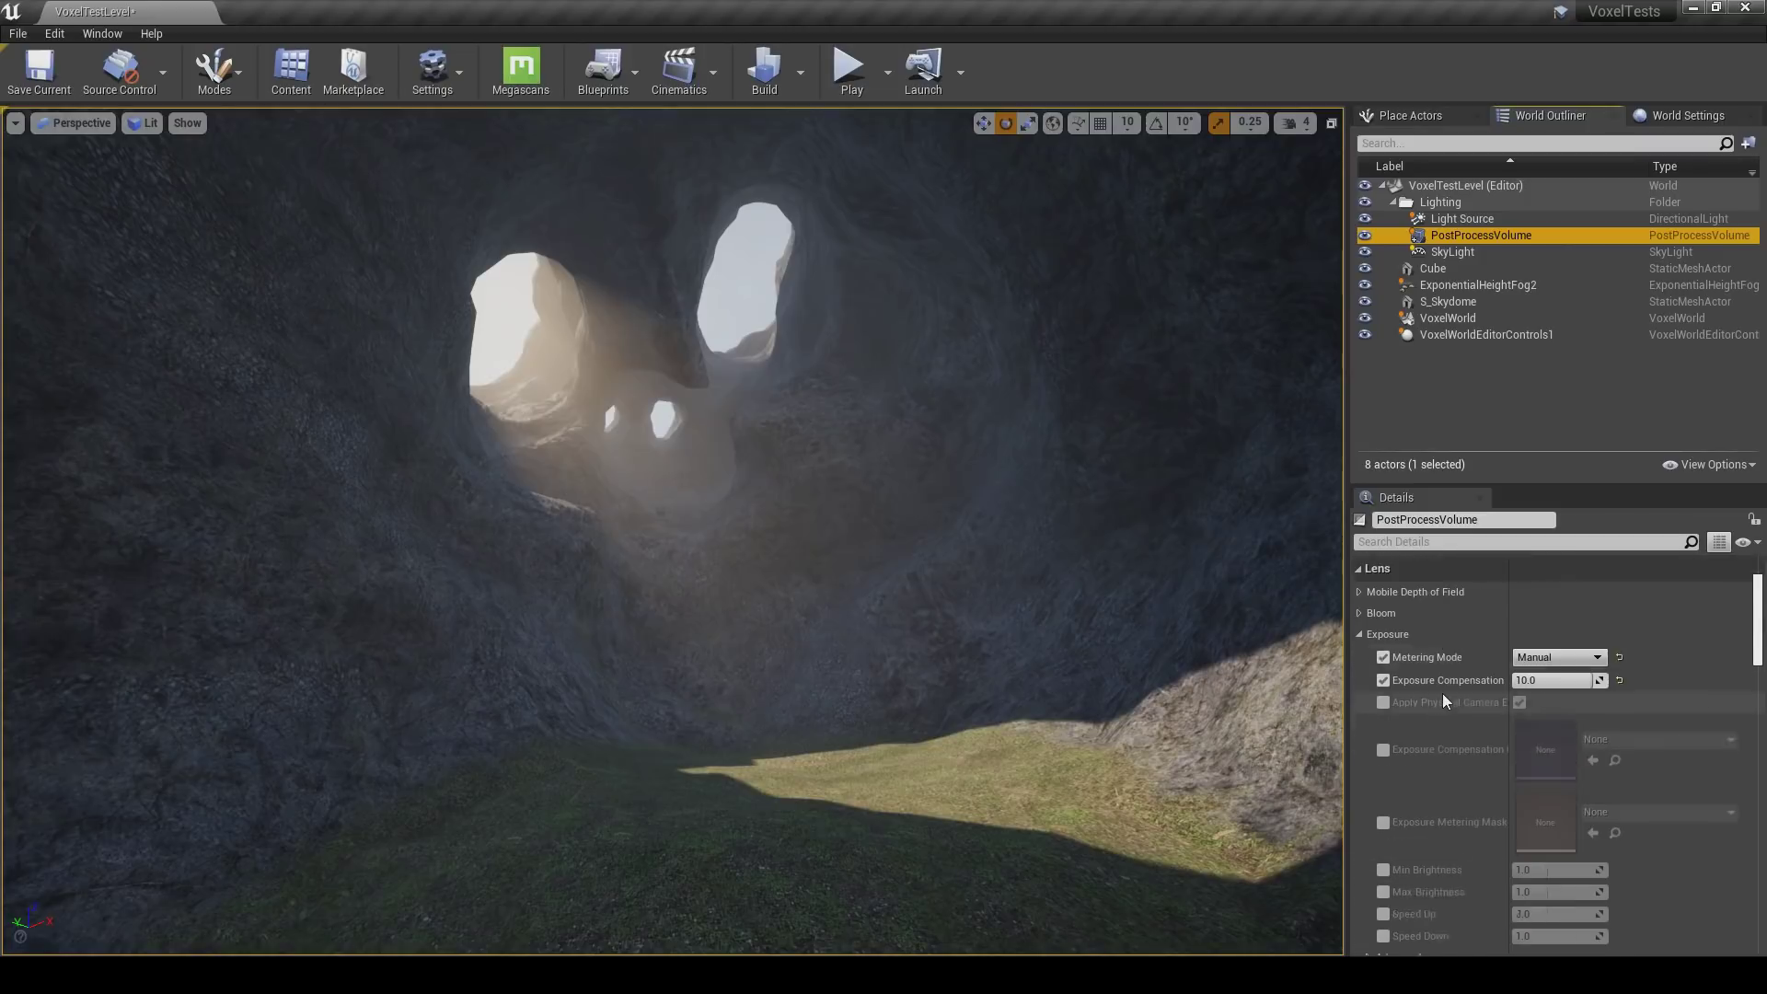
scroll(1441, 699, "down", 9)
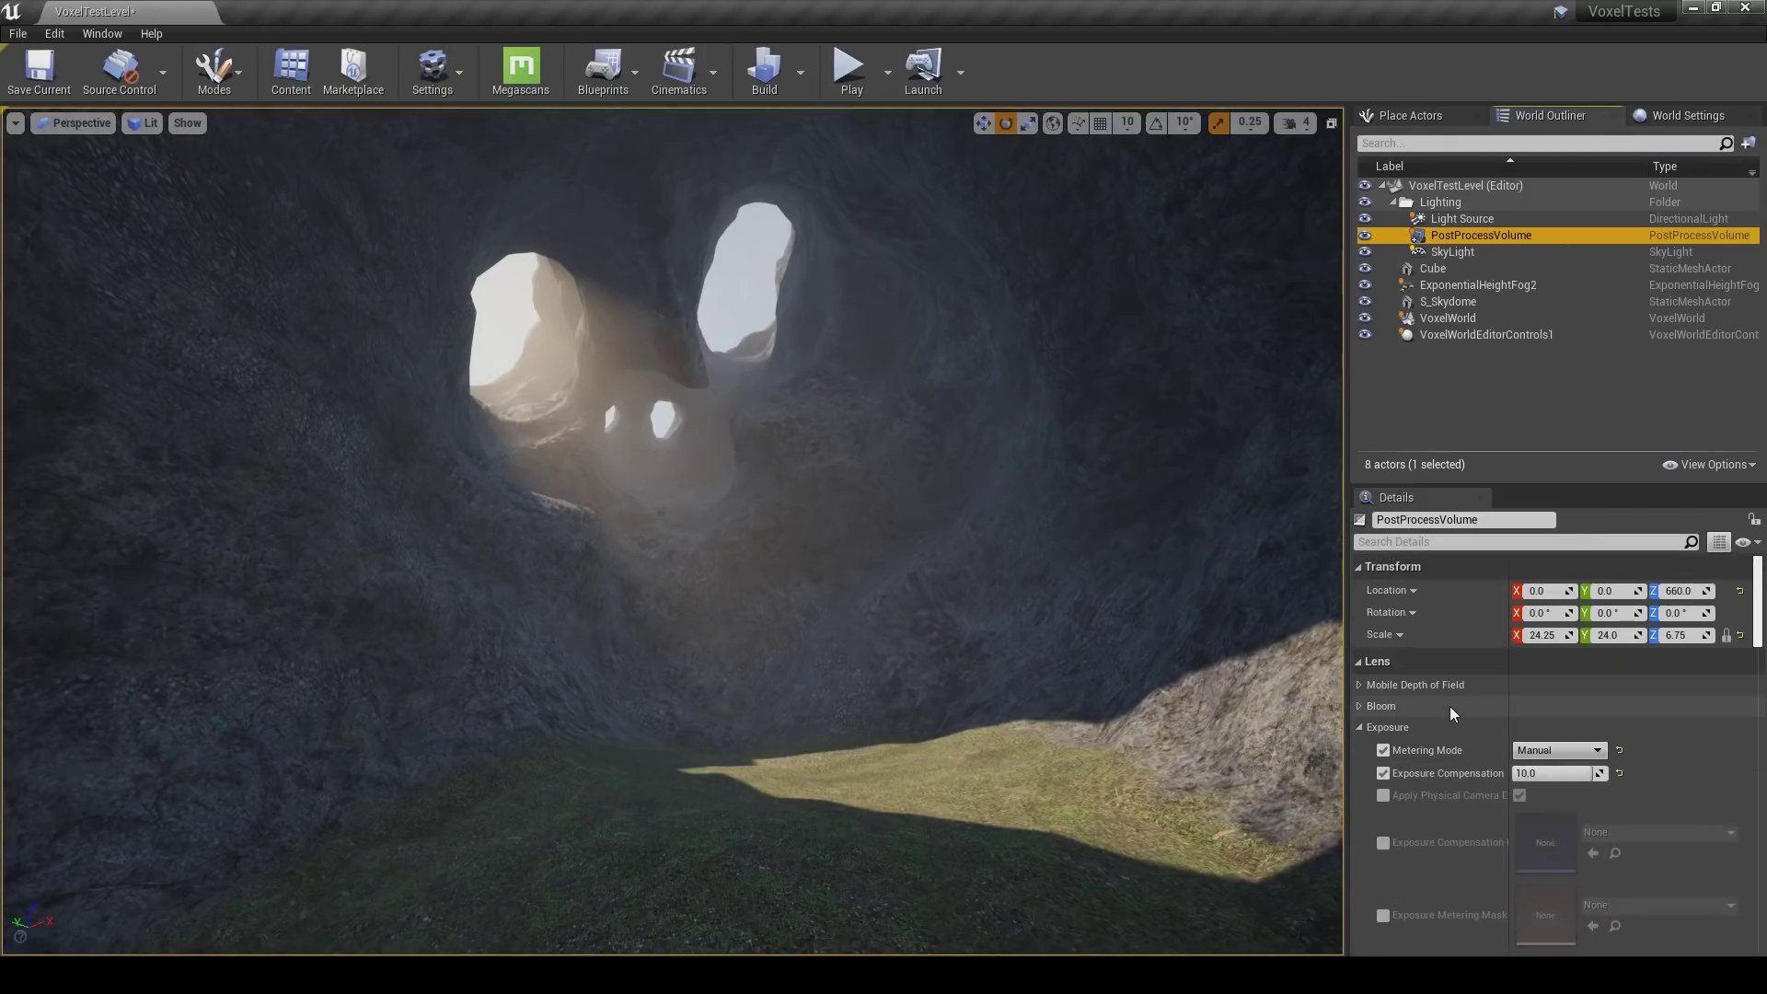
scroll(1435, 681, "up", 2)
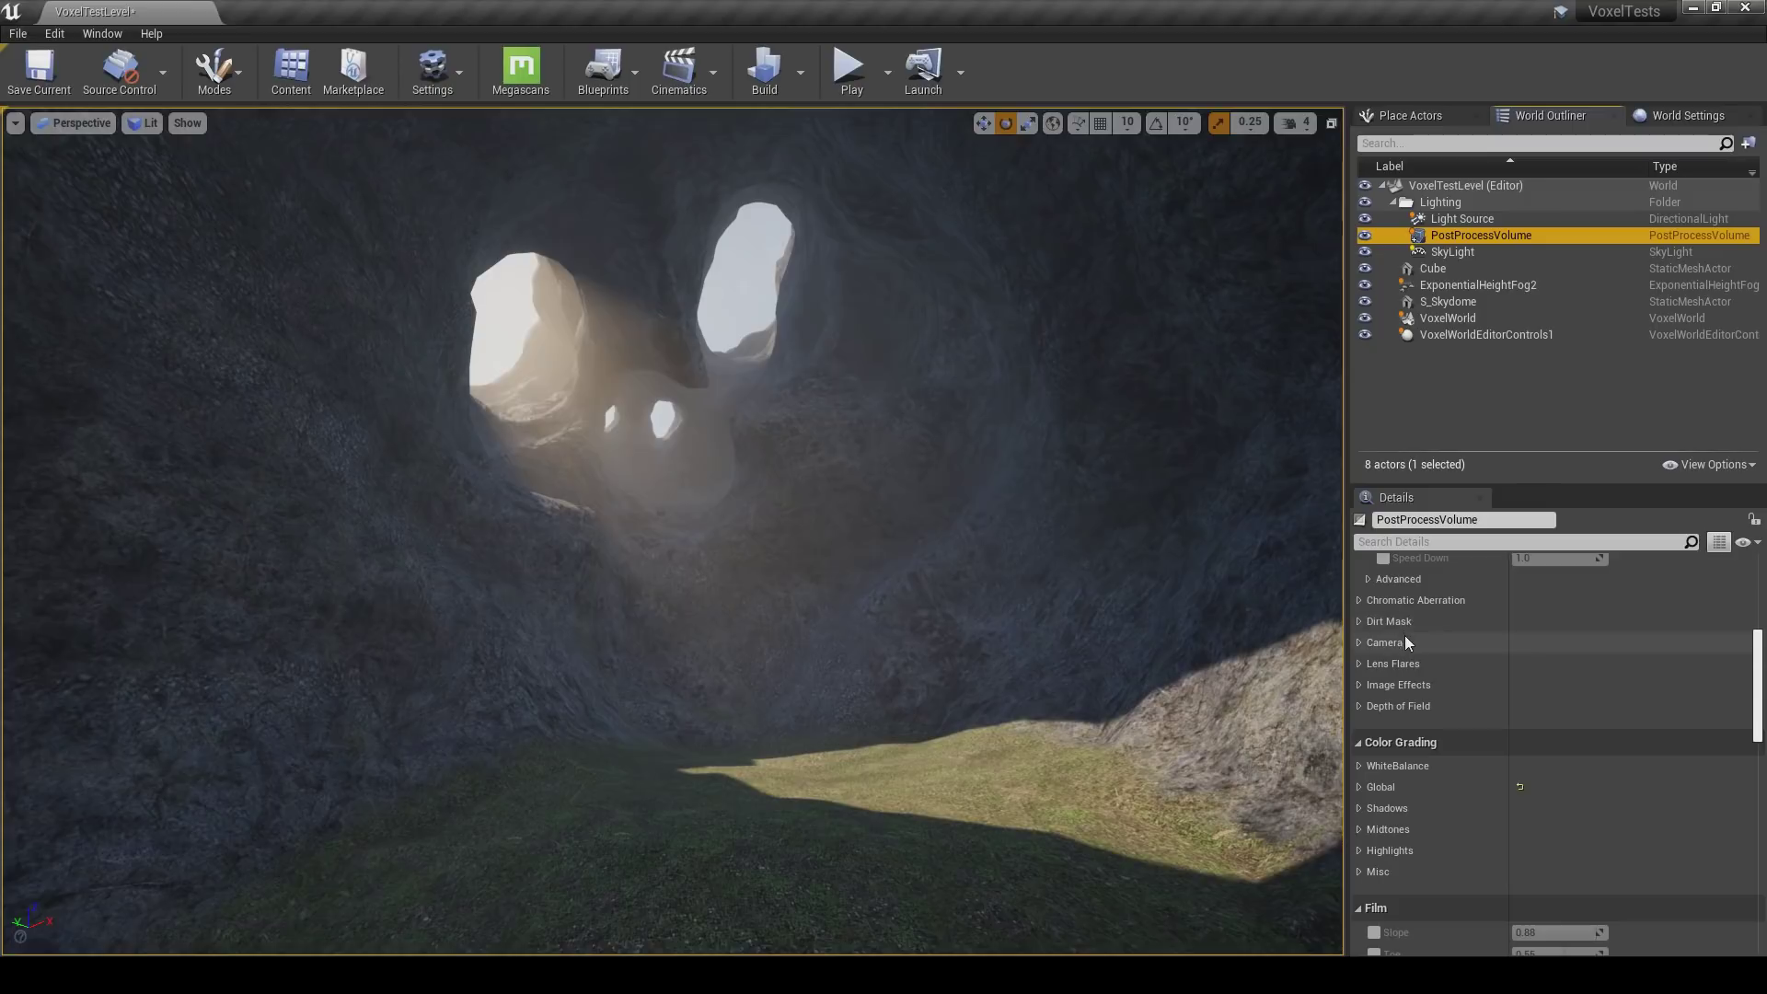
left_click(1386, 784)
scroll(1398, 796, "down", 1)
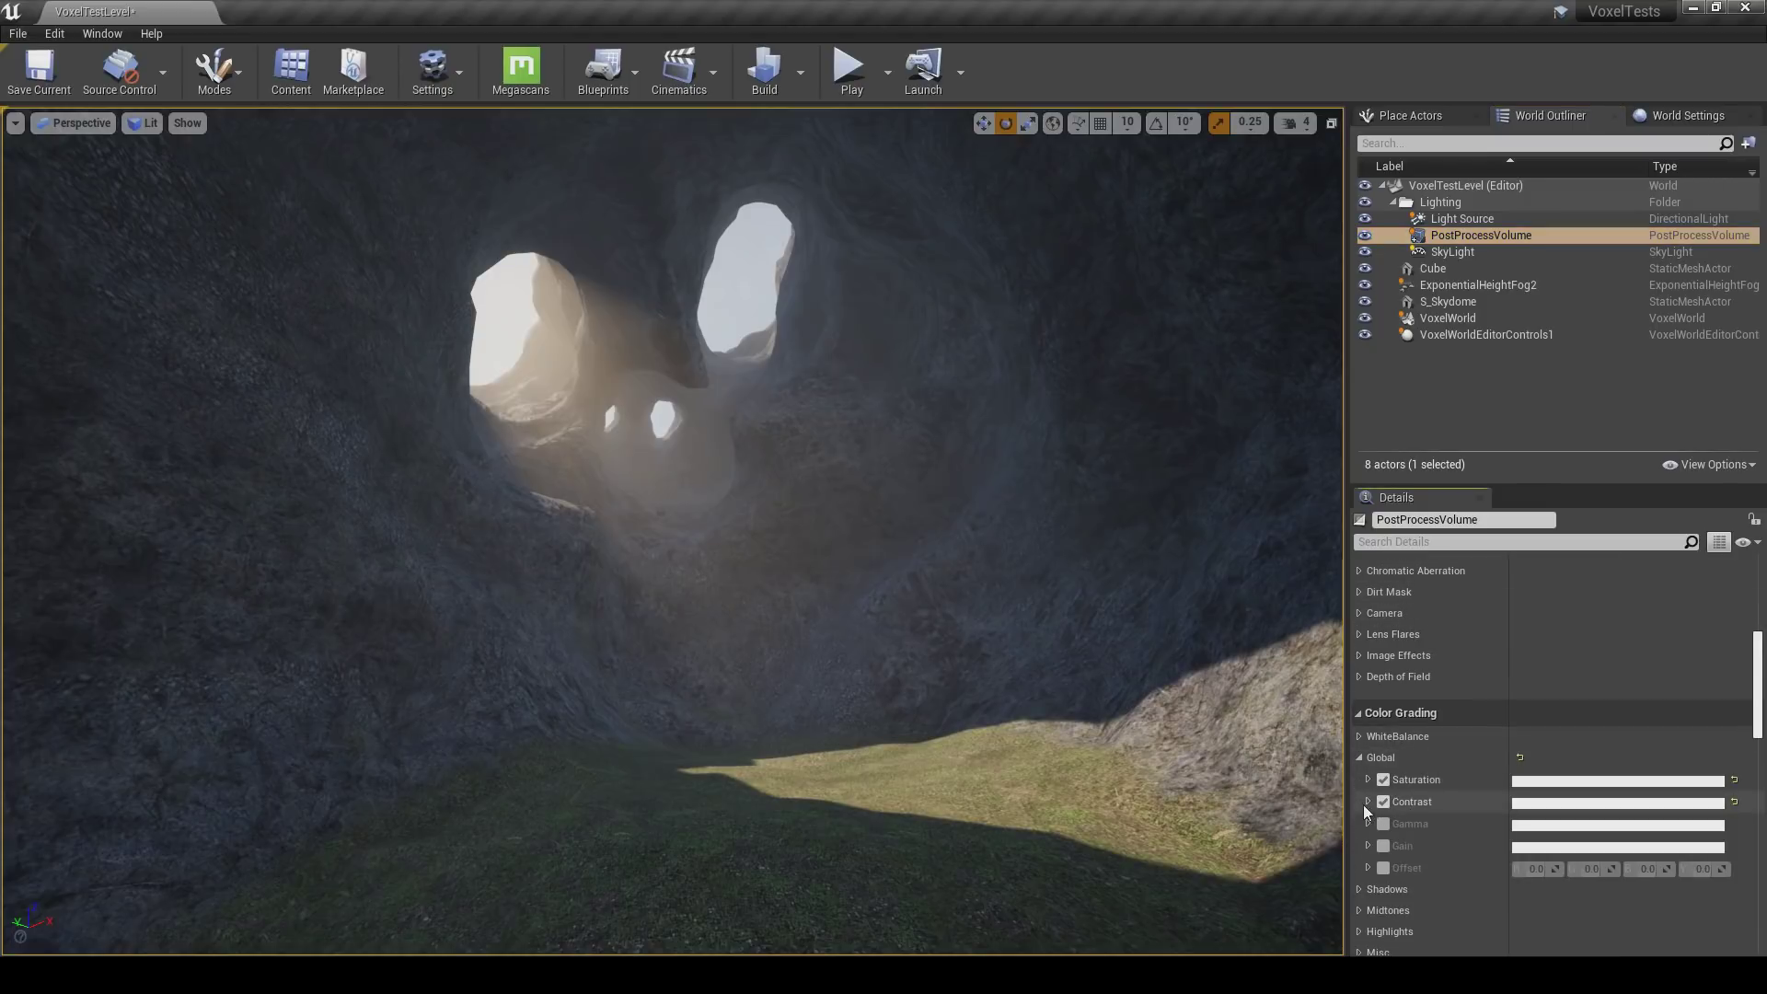
left_click(1368, 801)
left_click_drag(1446, 940, 1484, 941)
mouse_move(1101, 598)
right_mouse_down()
mouse_move(1103, 614)
mouse_move(1101, 598)
right_mouse_up()
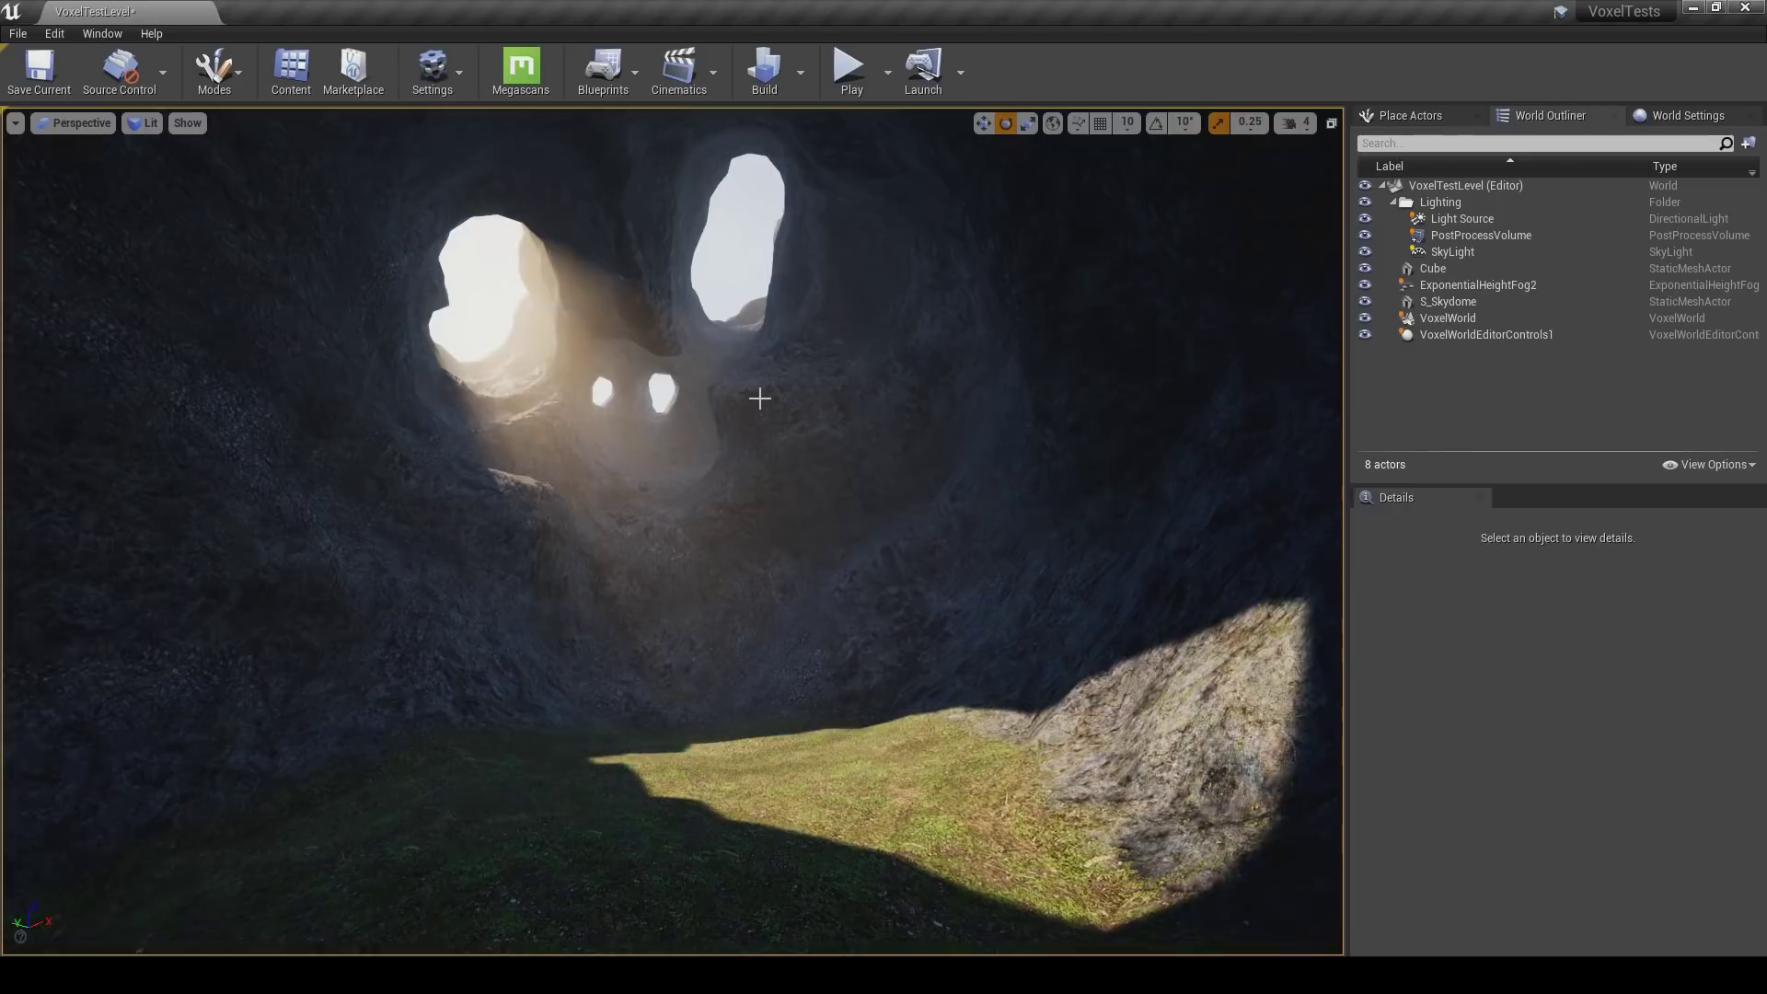
right_click_drag(760, 398, 677, 359)
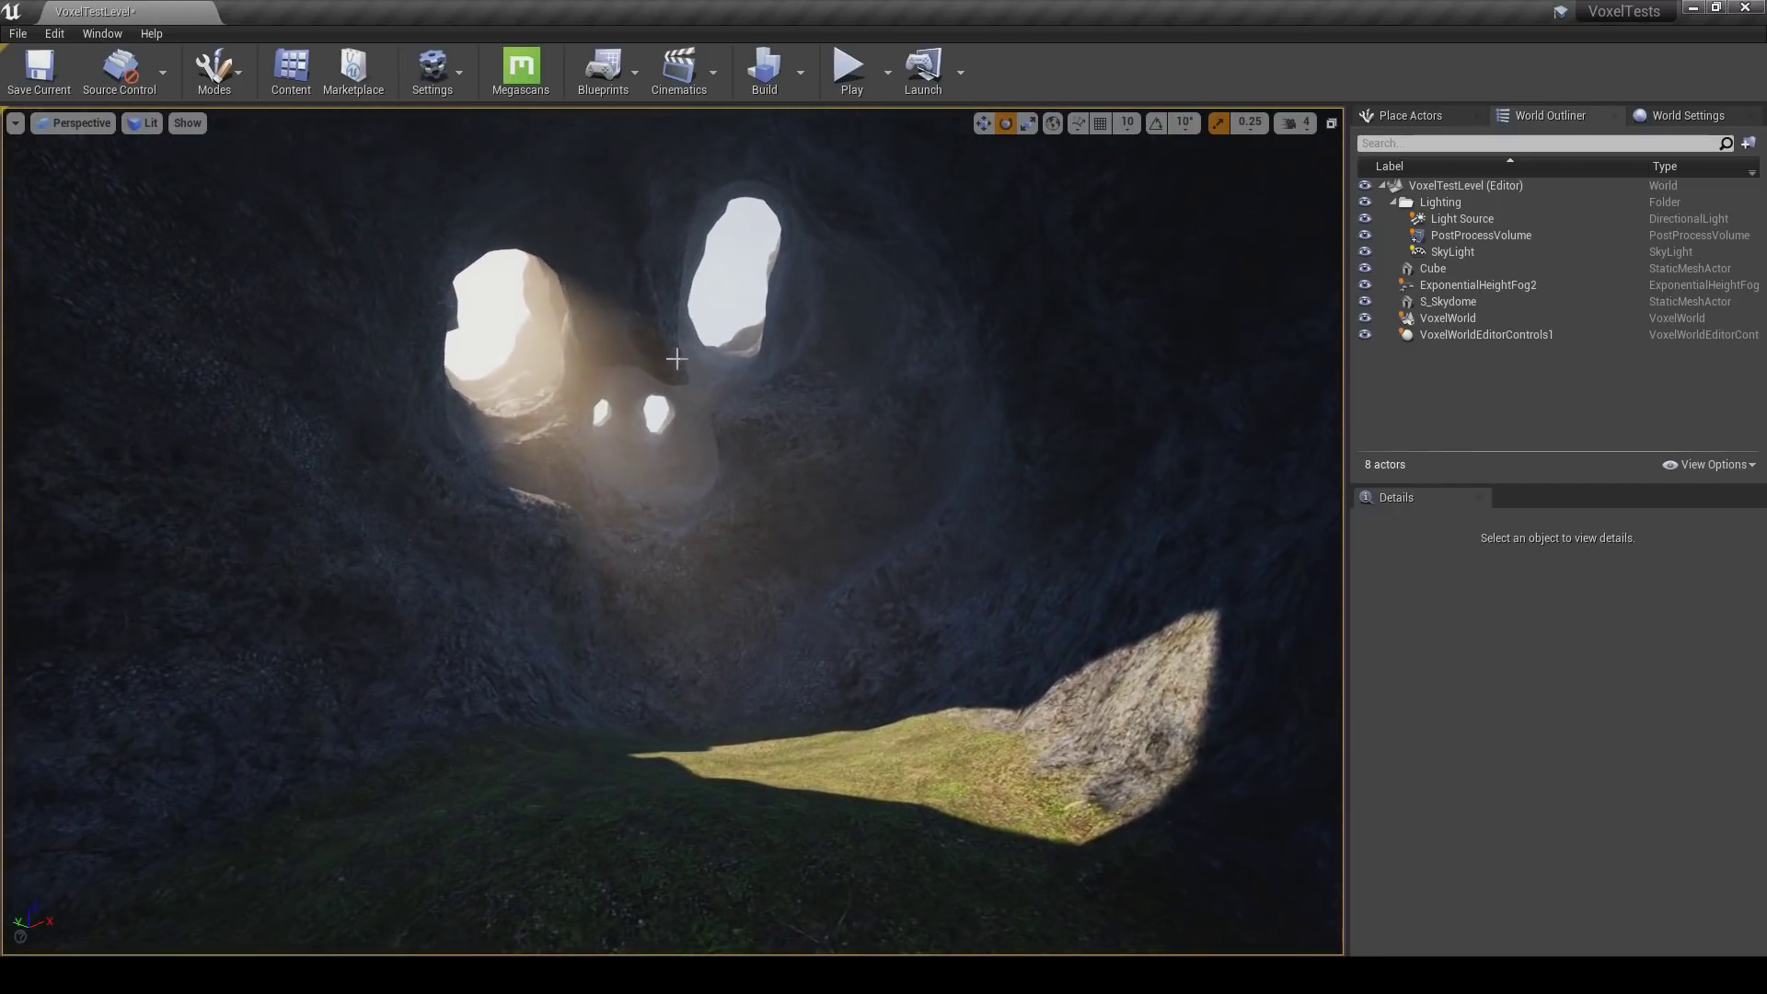
Place the S_Rock_01 mesh from Brushify/Meshes/Cliffs/Meshes/Rock_01 against the tunnel's left wall.
left_click(291, 69)
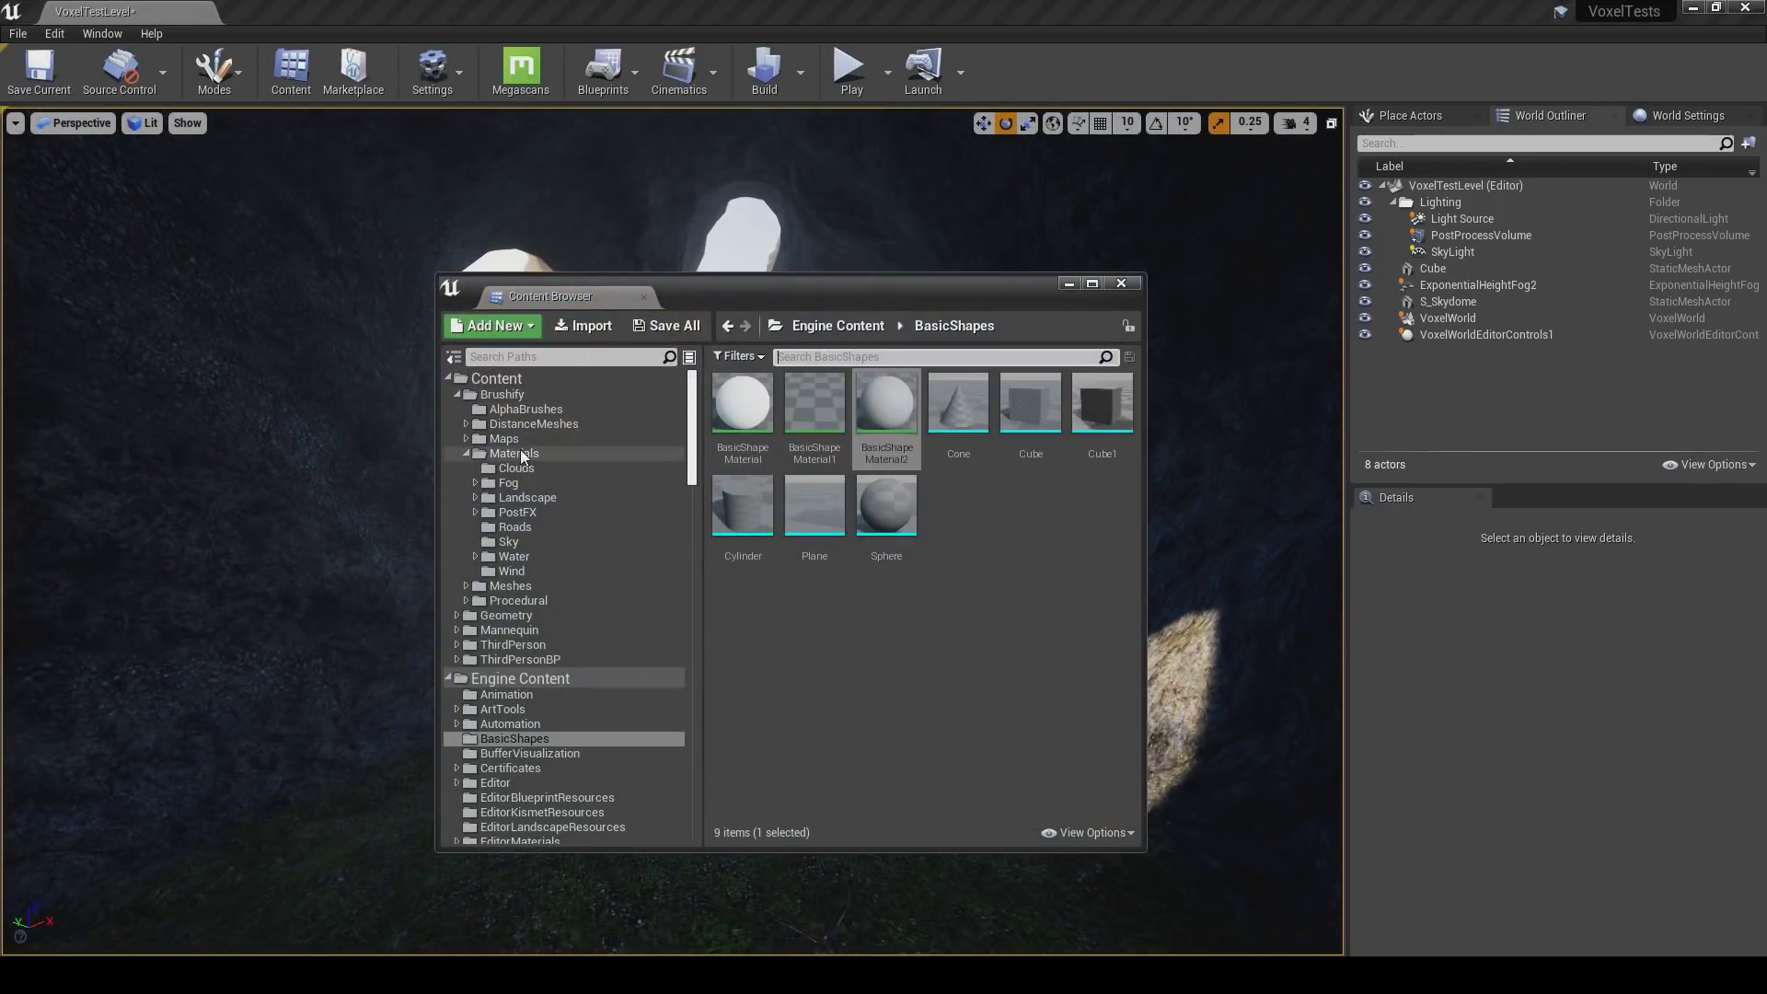
left_click(513, 587)
double_click(726, 433)
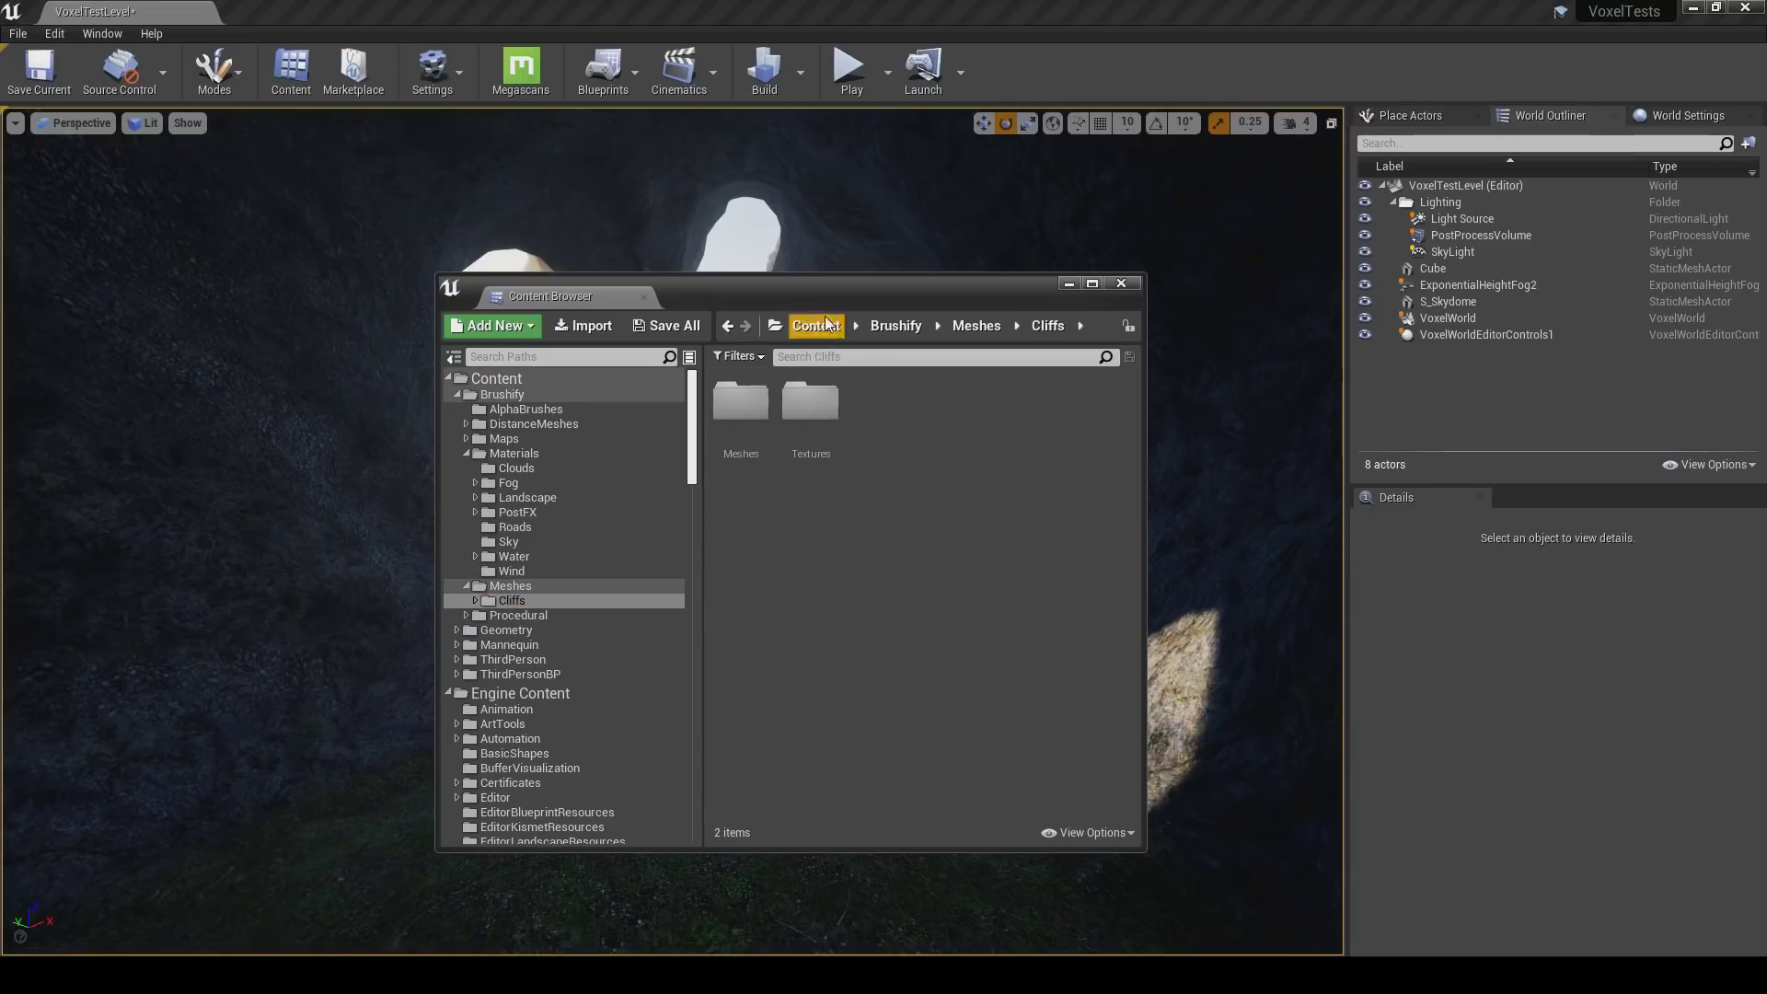
left_click_drag(809, 300, 1402, 283)
double_click(1357, 456)
double_click(1357, 456)
left_click(1683, 418)
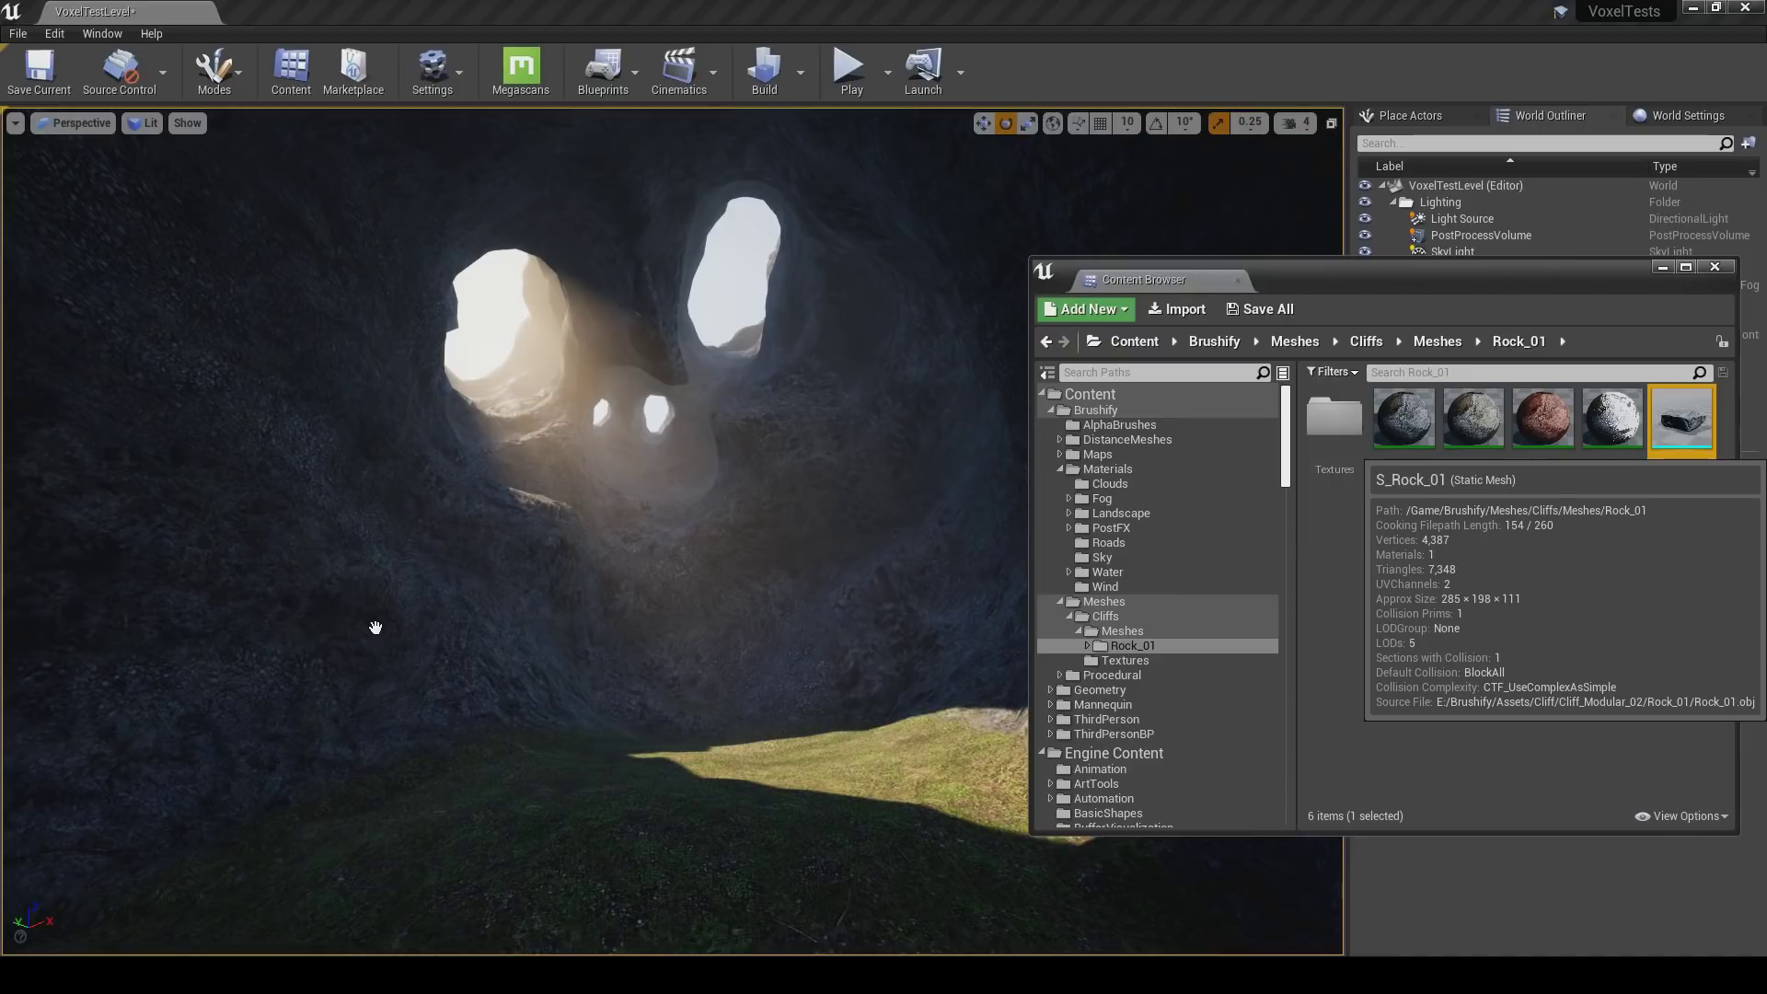
left_click_drag(375, 628, 377, 637)
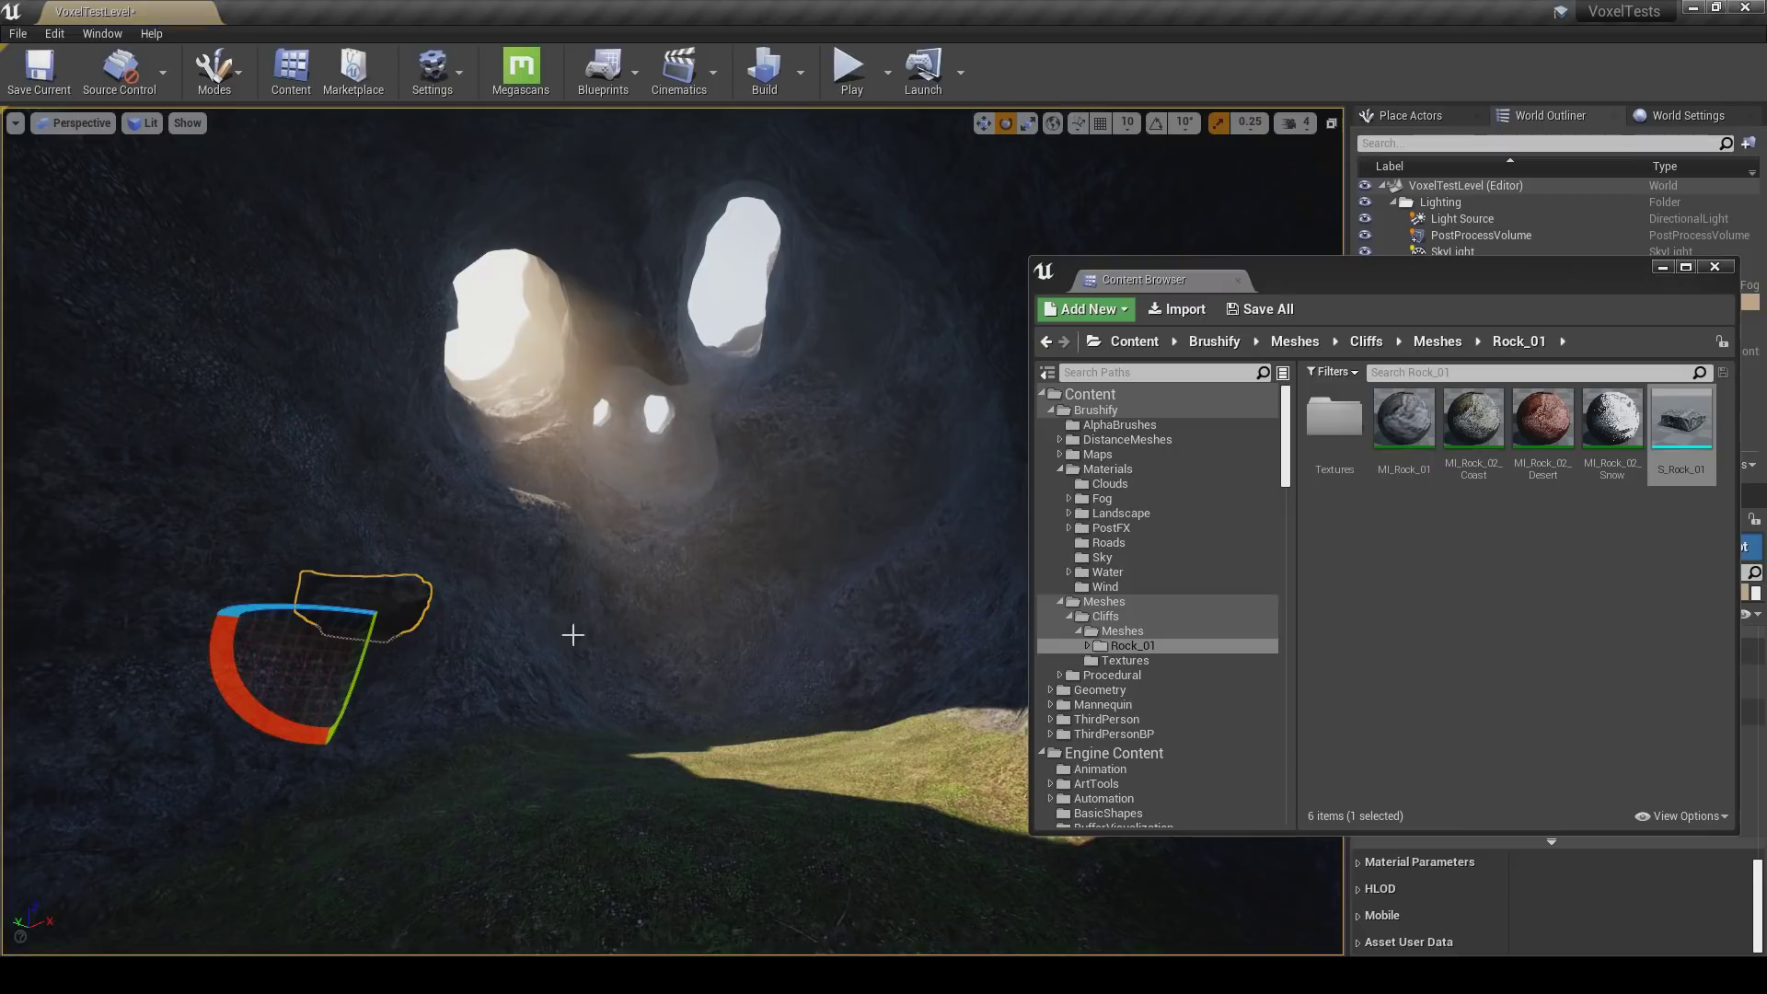
left_click(1661, 267)
Scale the rock up to a large cliff piece, then rotate and move it so it sinks into the left wall.
right_click_drag(664, 506, 626, 527)
key("r")
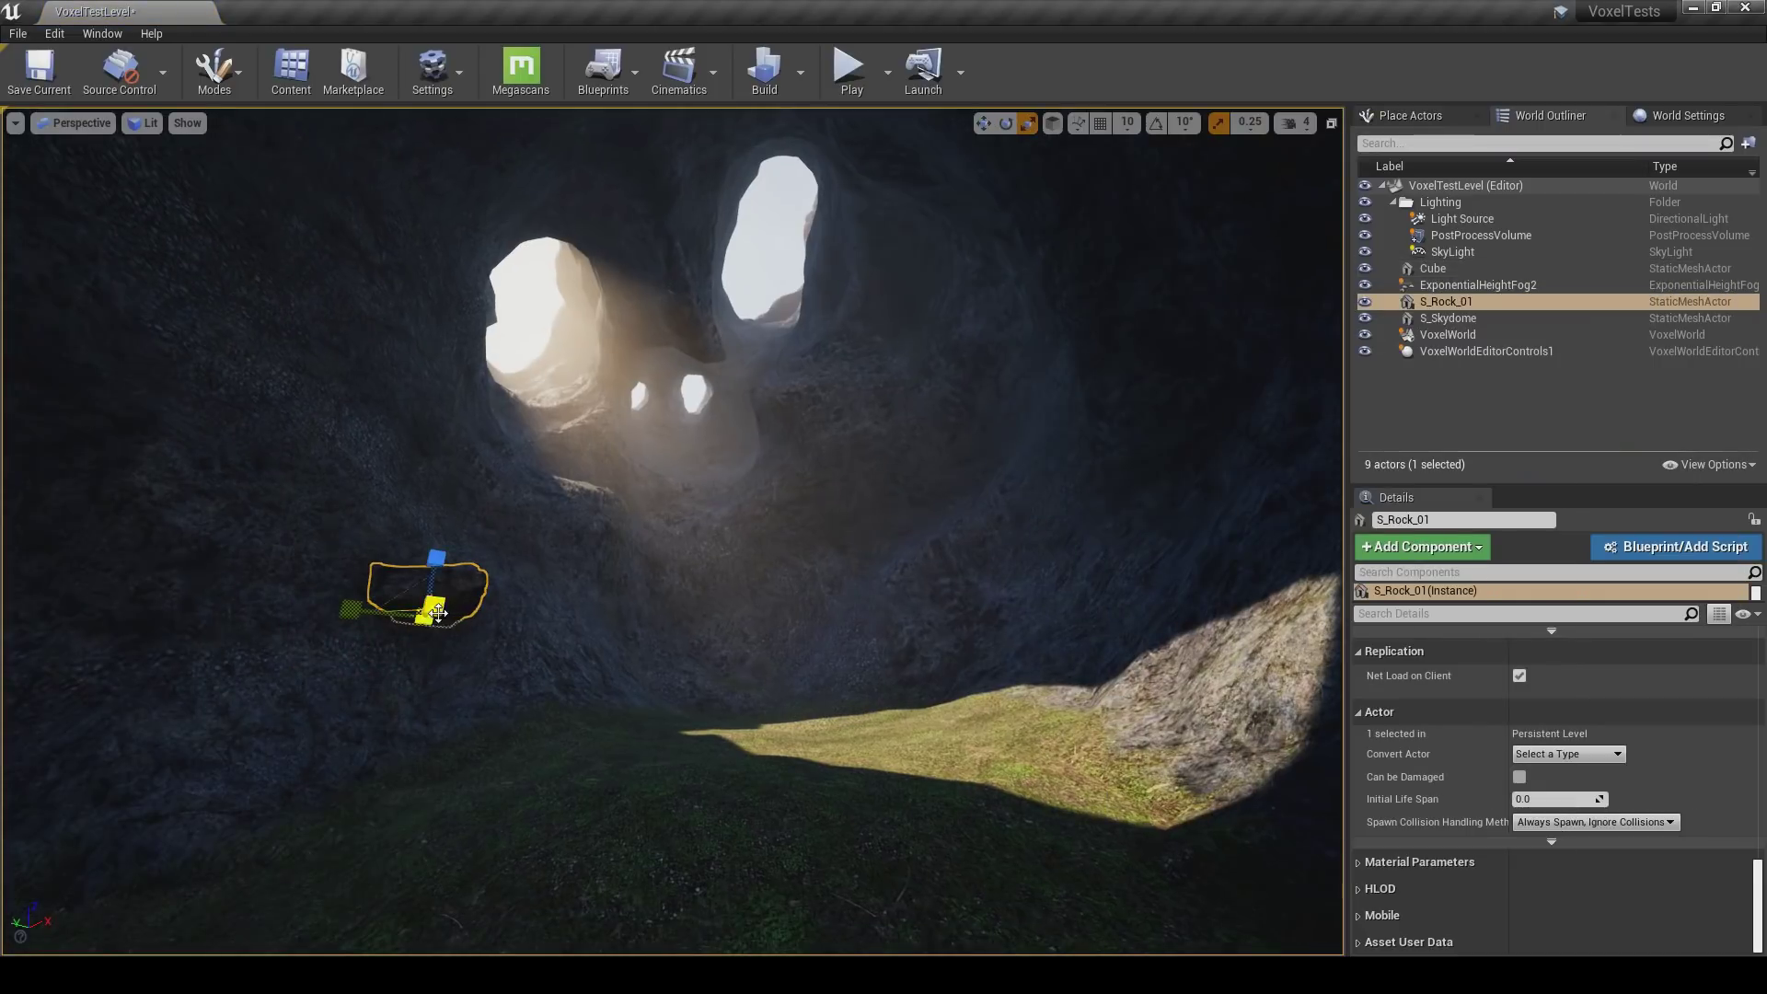
left_click_drag(429, 625, 419, 718)
key("e")
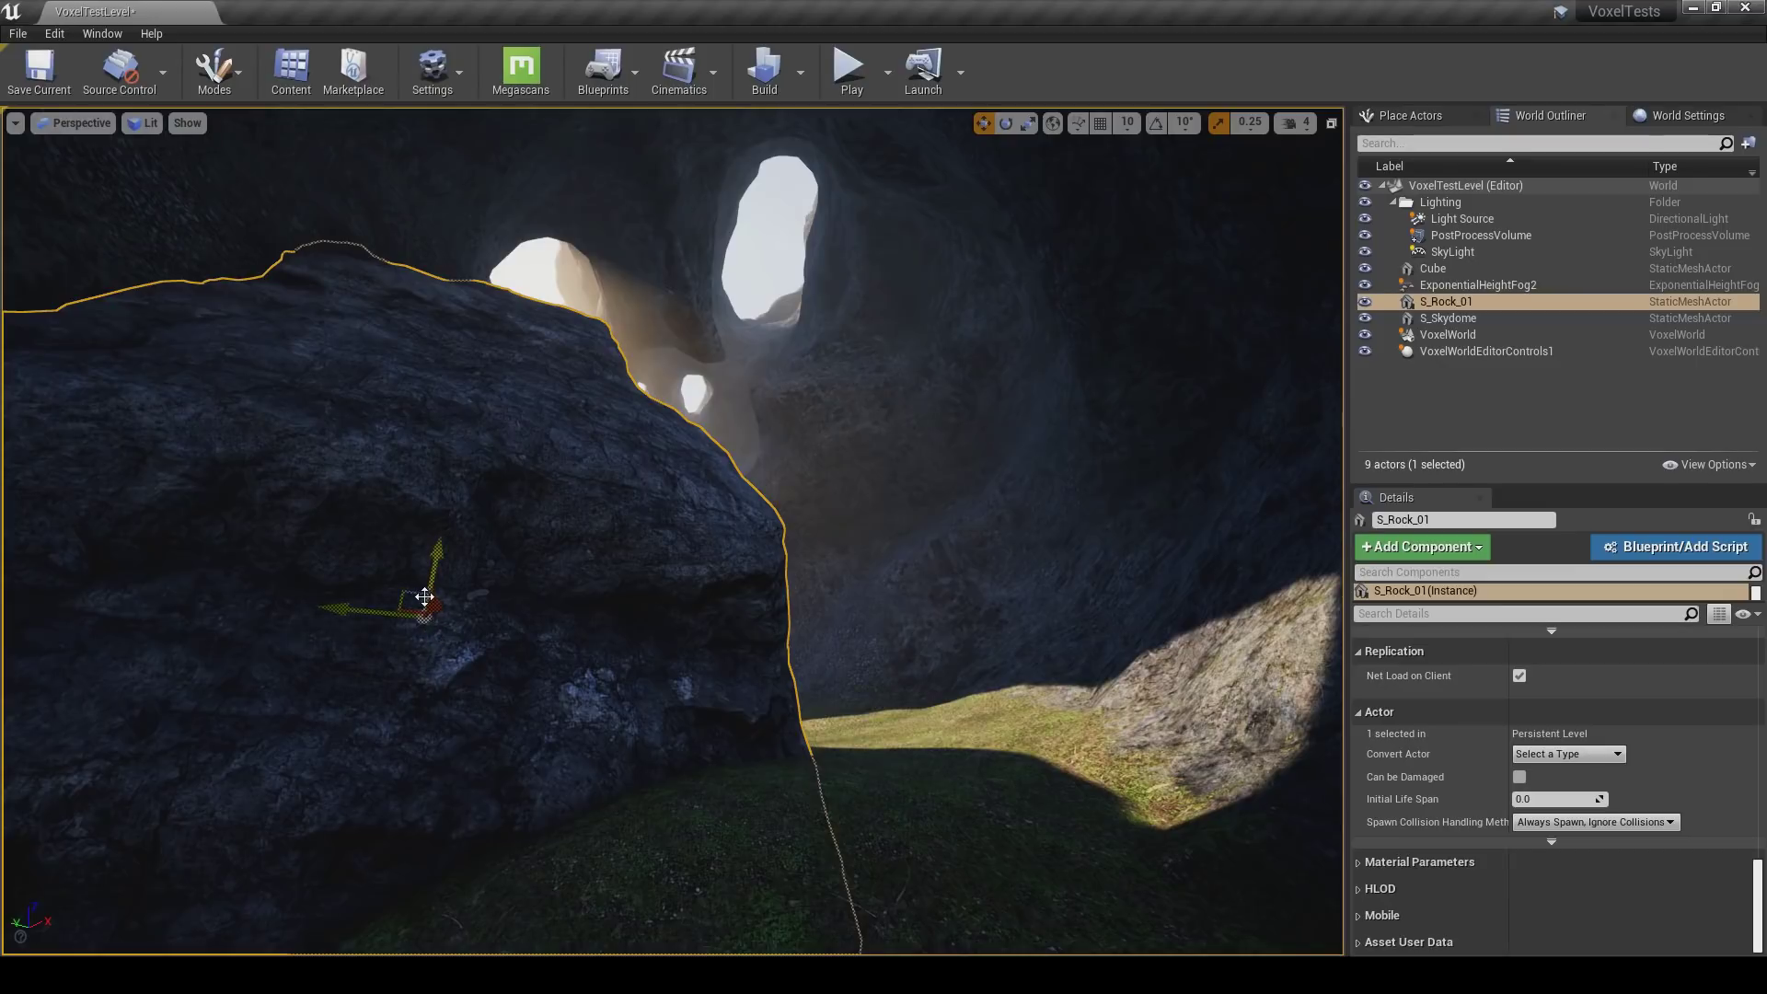
left_click_drag(431, 604, 541, 593)
key("e")
key("w")
key("r")
key("w")
Duplicate the rock onto the far wall beneath the taller opening, and rotate it so it juts out.
left_click_drag(519, 588, 792, 518)
key("e")
key("w")
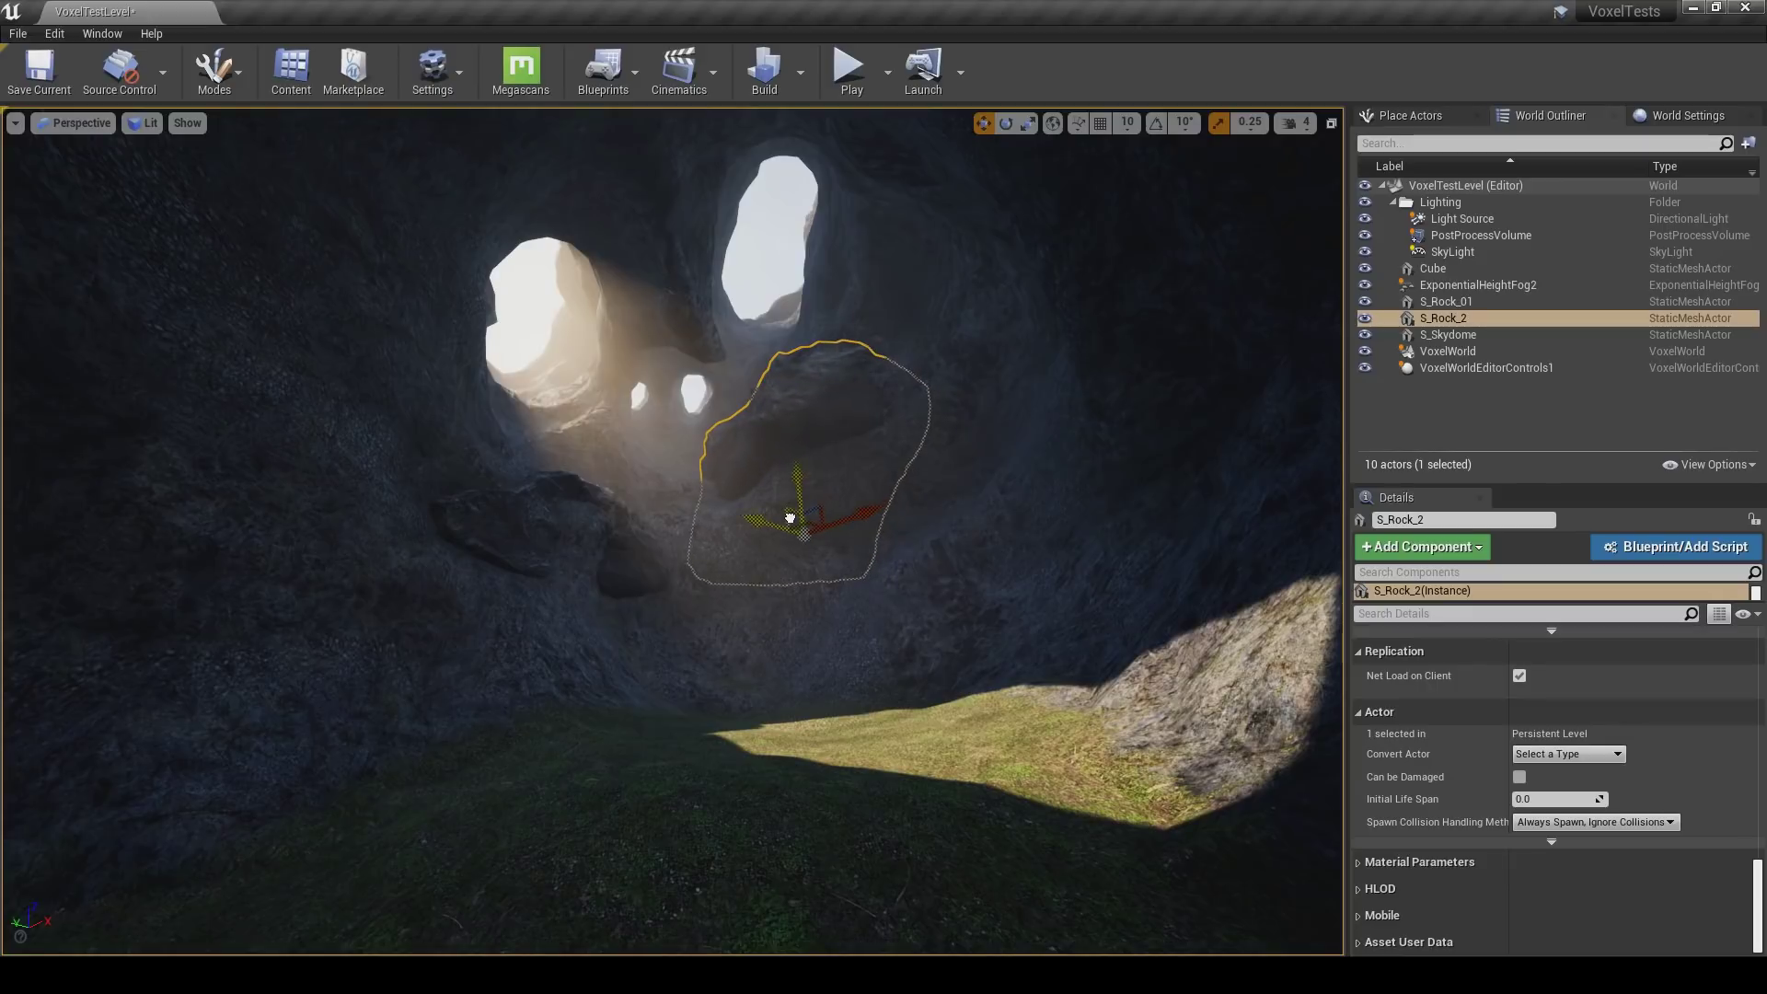
left_click(785, 569)
Duplicate the far-wall rock to the near left wall, and rotate and position it as a tall overhanging cliff.
left_click(755, 443)
mouse_move(818, 511)
left_mouse_down("alt")
mouse_move(538, 470)
mouse_move(589, 474)
mouse_move(336, 480)
mouse_move(405, 441)
mouse_move(420, 489)
mouse_move(244, 470)
mouse_move(267, 464)
left_mouse_up("alt")
key("e")
key("w")
key("e")
key("w")
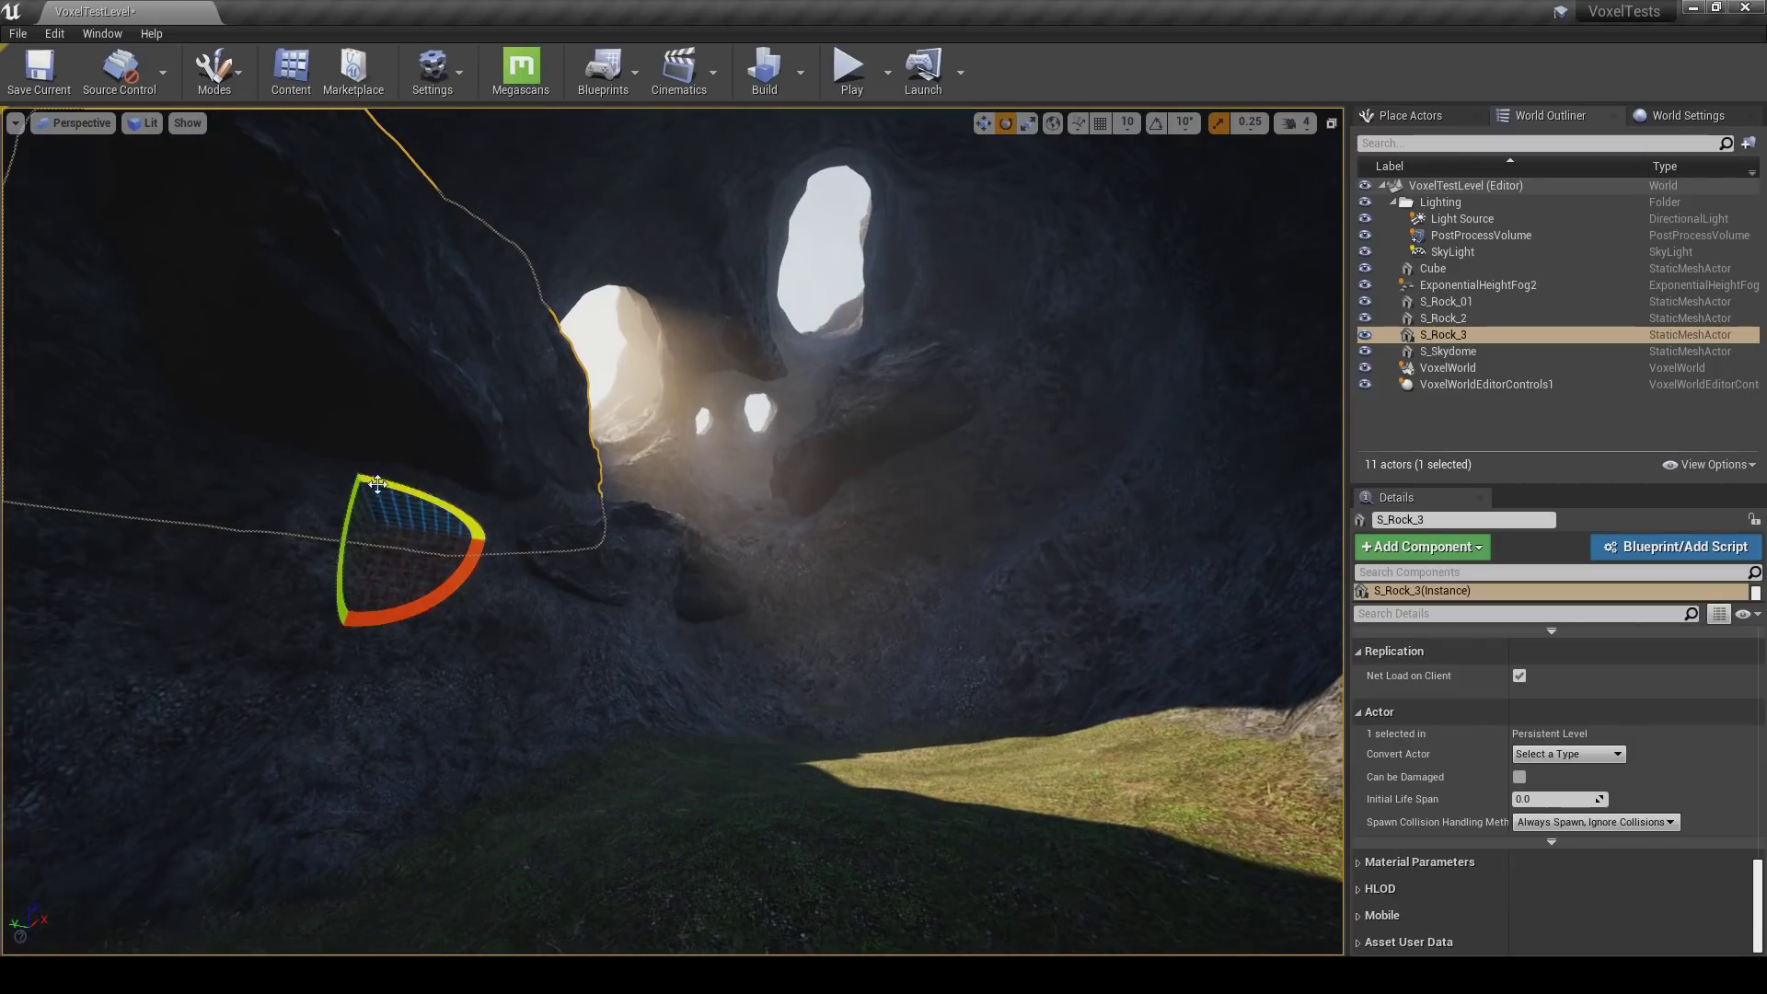
Duplicate the near left cliff rock downward, then rotate and move the copy to form a ledge along the lower wall.
left_click_drag(405, 513, 331, 699)
key("w")
key("e")
left_click_drag(341, 577, 286, 647)
key("w")
key("Escape")
right_click_drag(675, 566, 454, 597)
left_click(454, 598)
left_click_drag(275, 636, 236, 611)
key("Escape")
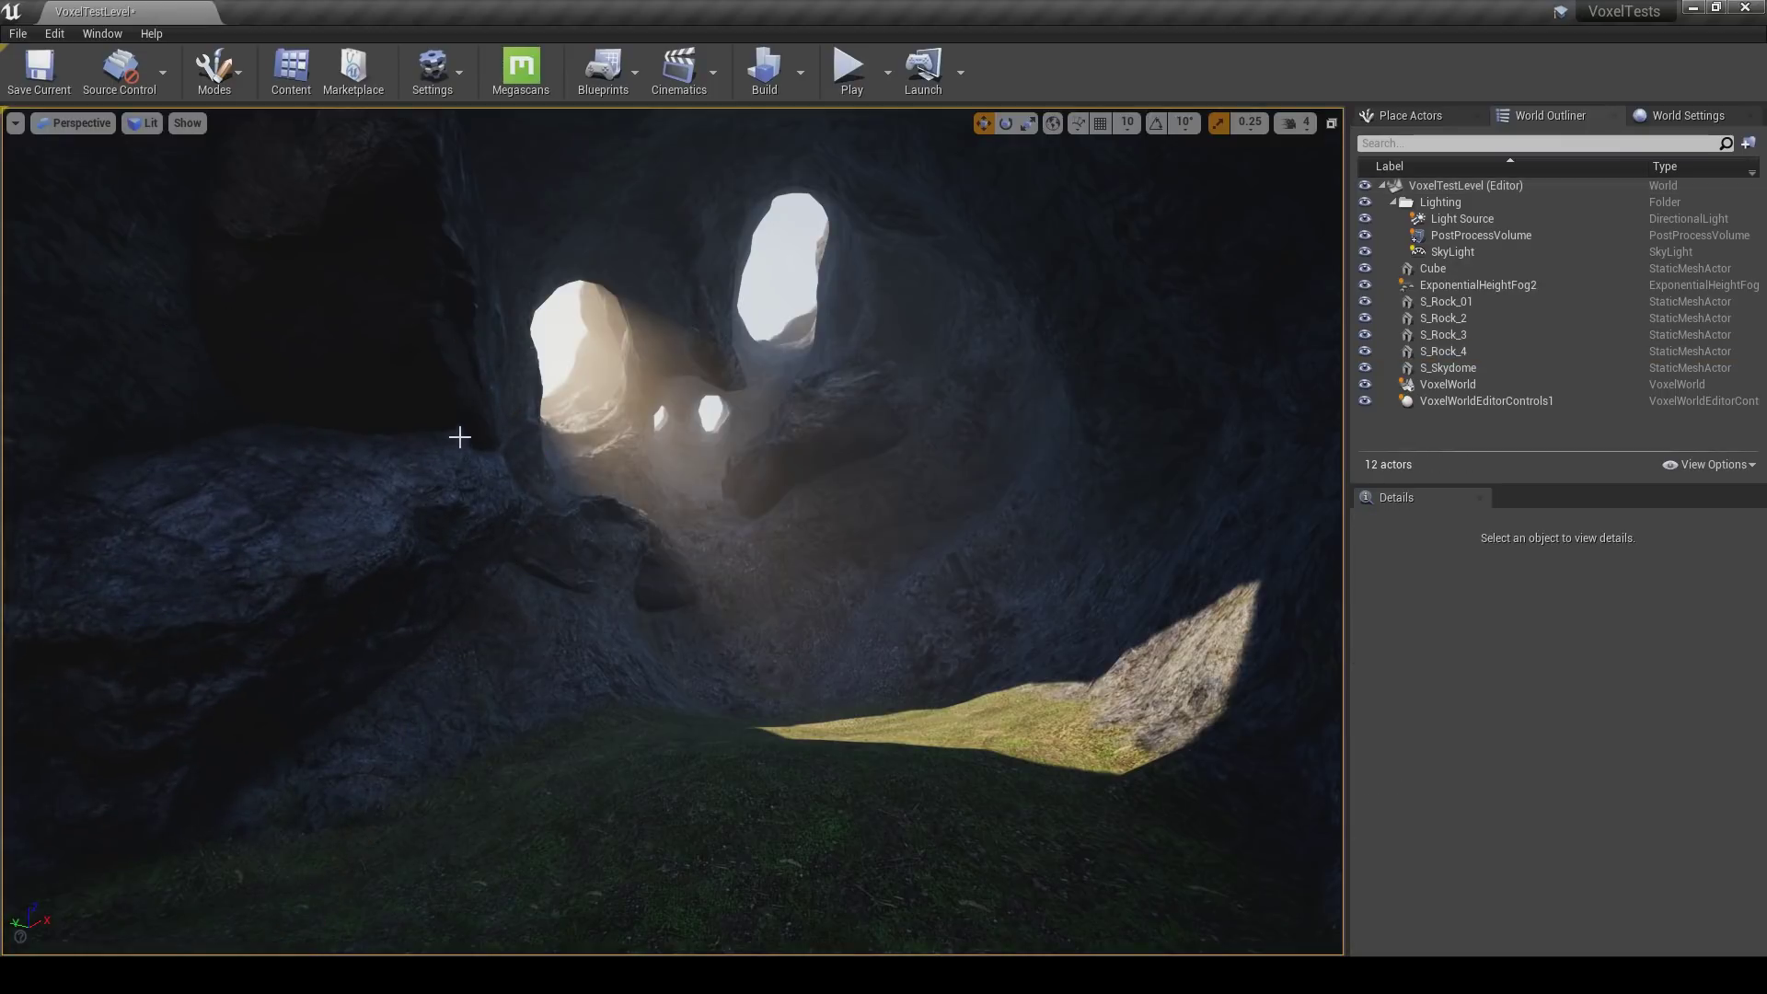
Duplicate the lower ledge rock upward, and rotate, scale and position the copy to fill the gap below the overhanging cliff.
left_click(428, 572)
left_click_drag(233, 611, 367, 491, "alt")
key("e")
key("w")
key("e")
key("w")
key("r")
key("w")
key("r")
key("e")
key("w")
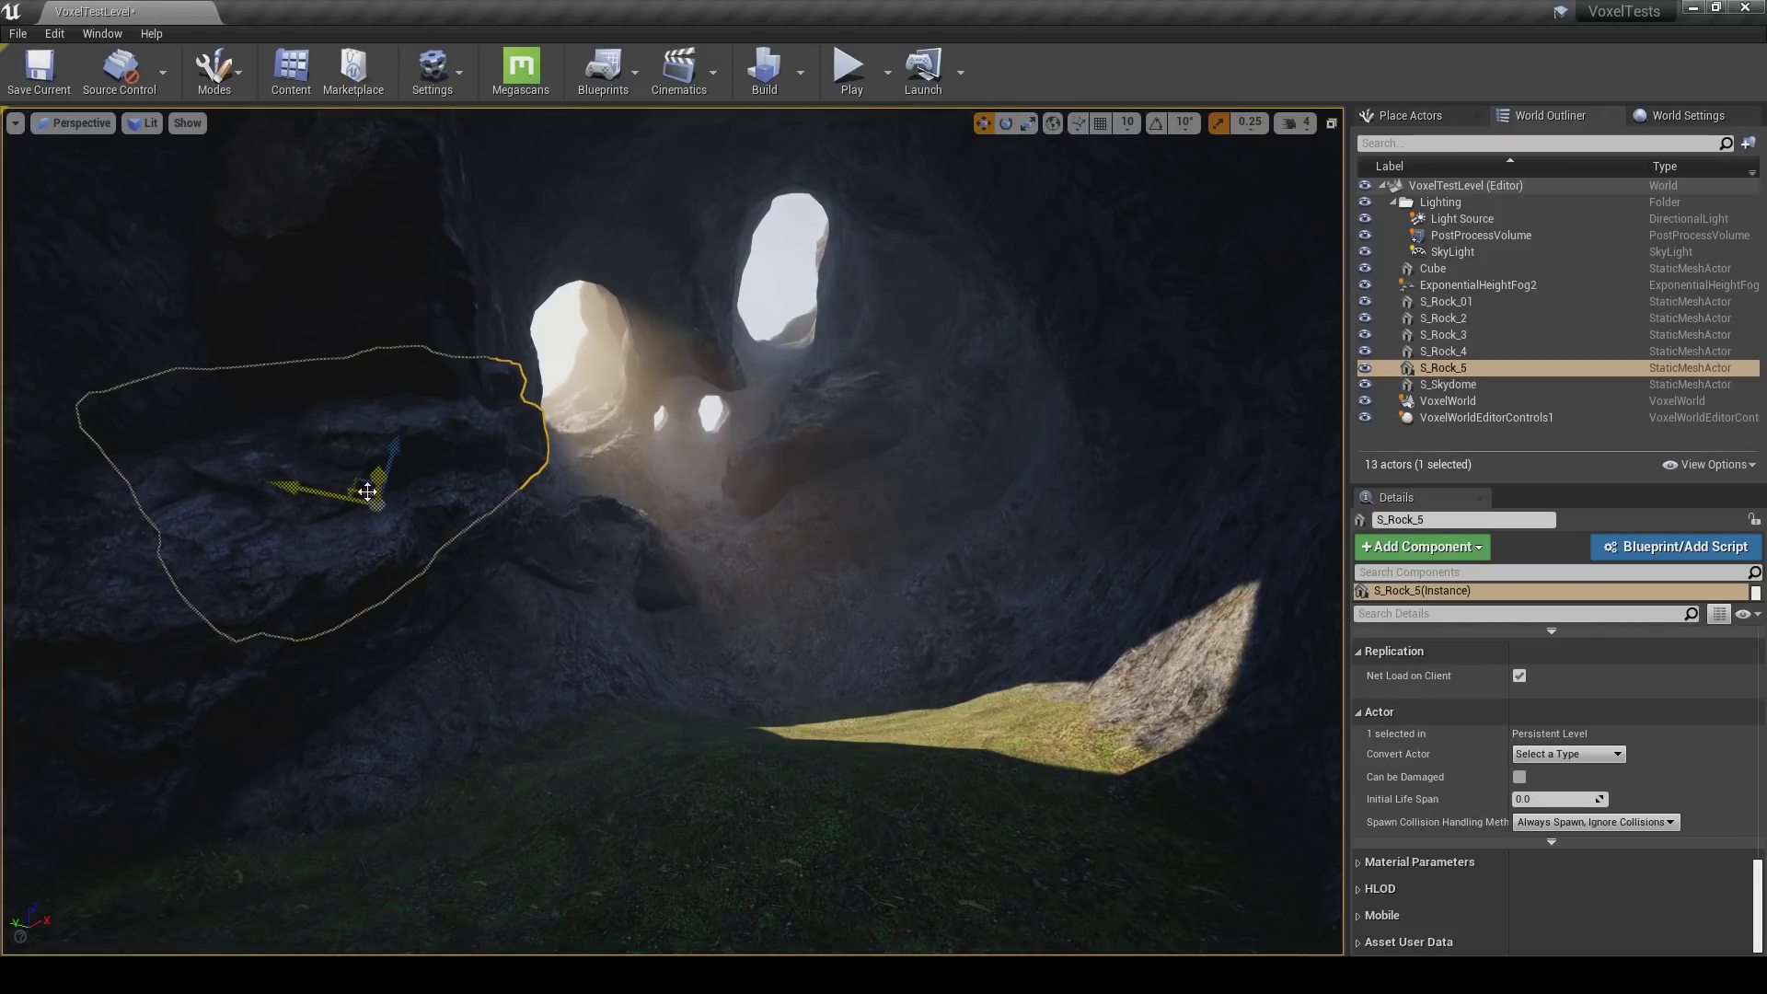
key("Escape")
right_click_drag(623, 511, 617, 503)
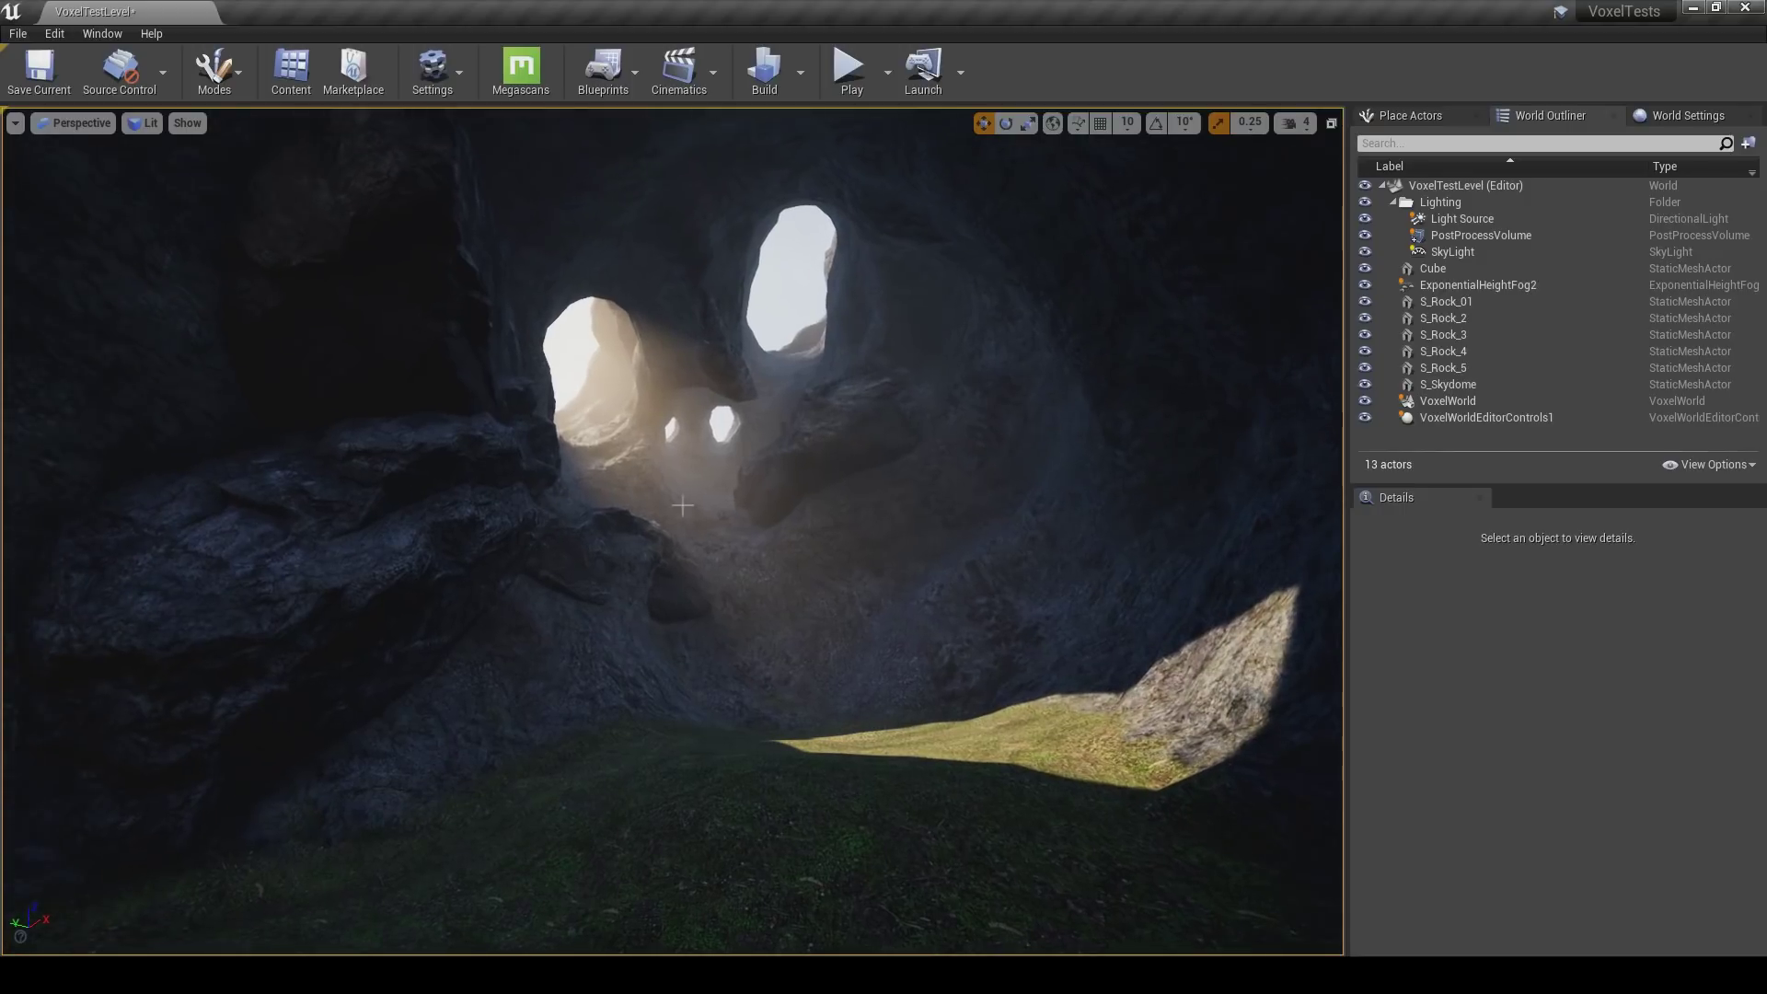
Select the three near left cliff rocks together and push them deeper into the tunnel wall.
left_click(478, 395)
left_click(466, 451, "ctrl")
left_click(467, 540, "ctrl")
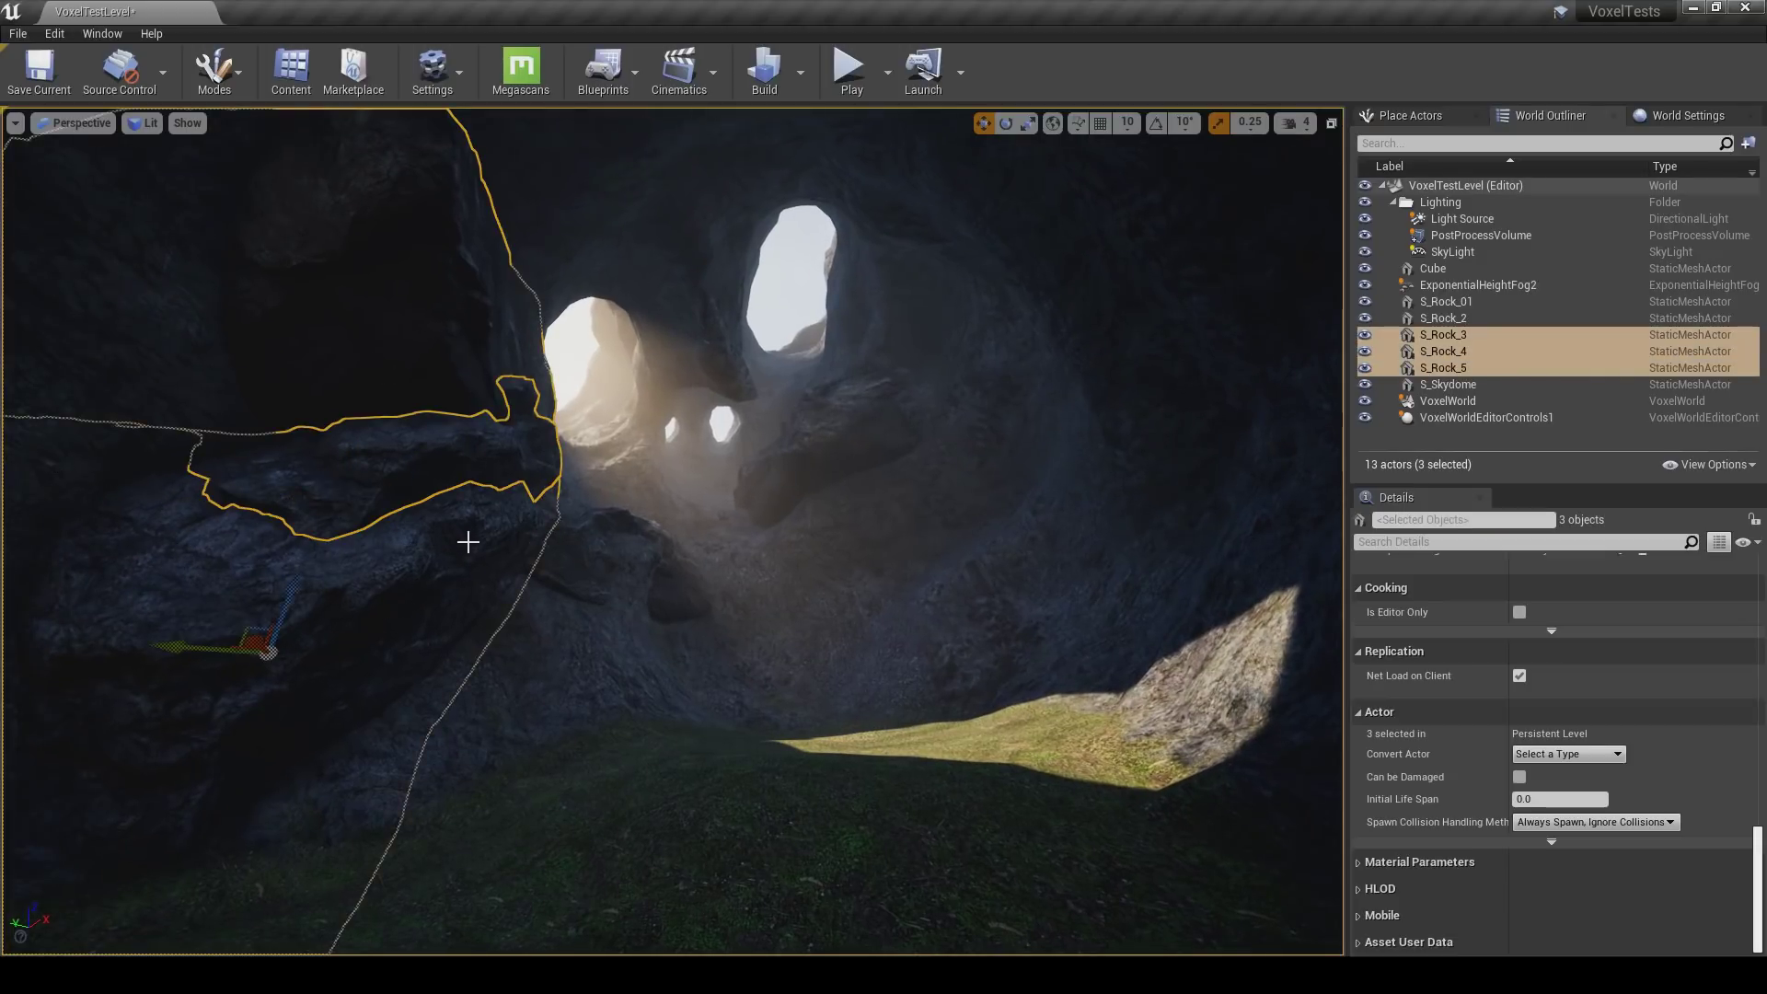
left_click_drag(237, 648, 263, 653)
key("Escape")
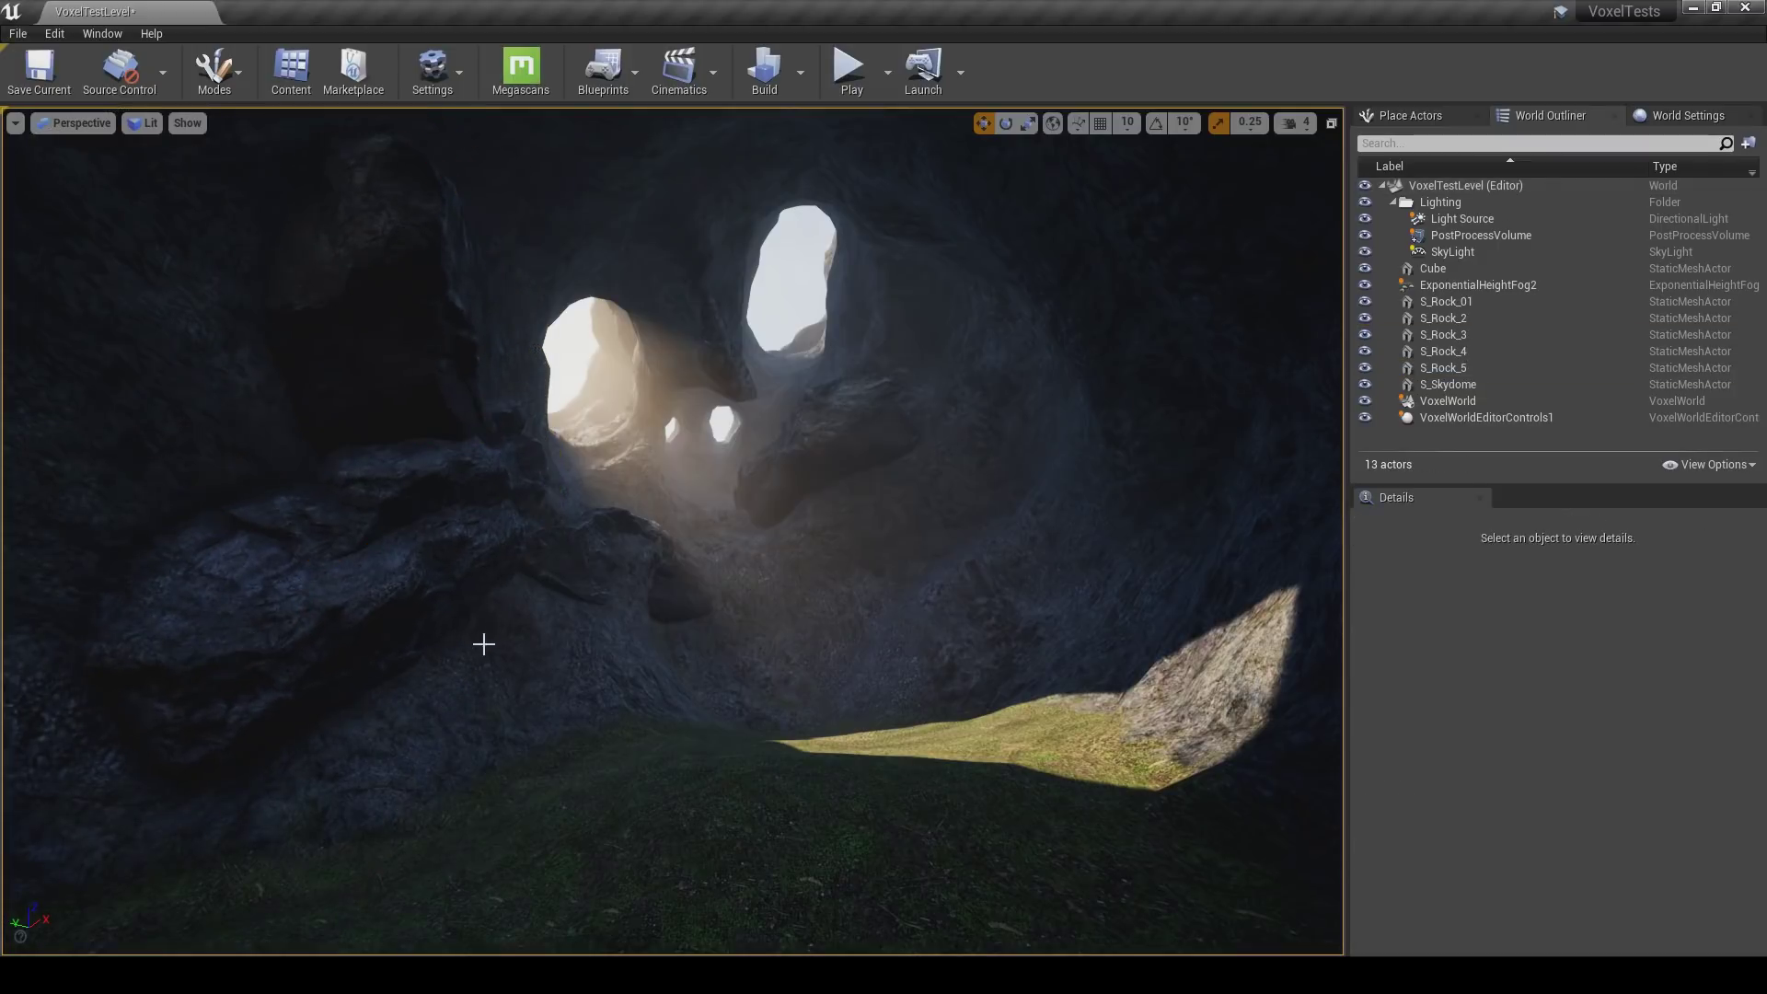
Set the PostProcessVolume's Ambient Occlusion Radius to about 114.36, and compare the rocks with its Intensity at 0 and 1.0.
left_click(1476, 236)
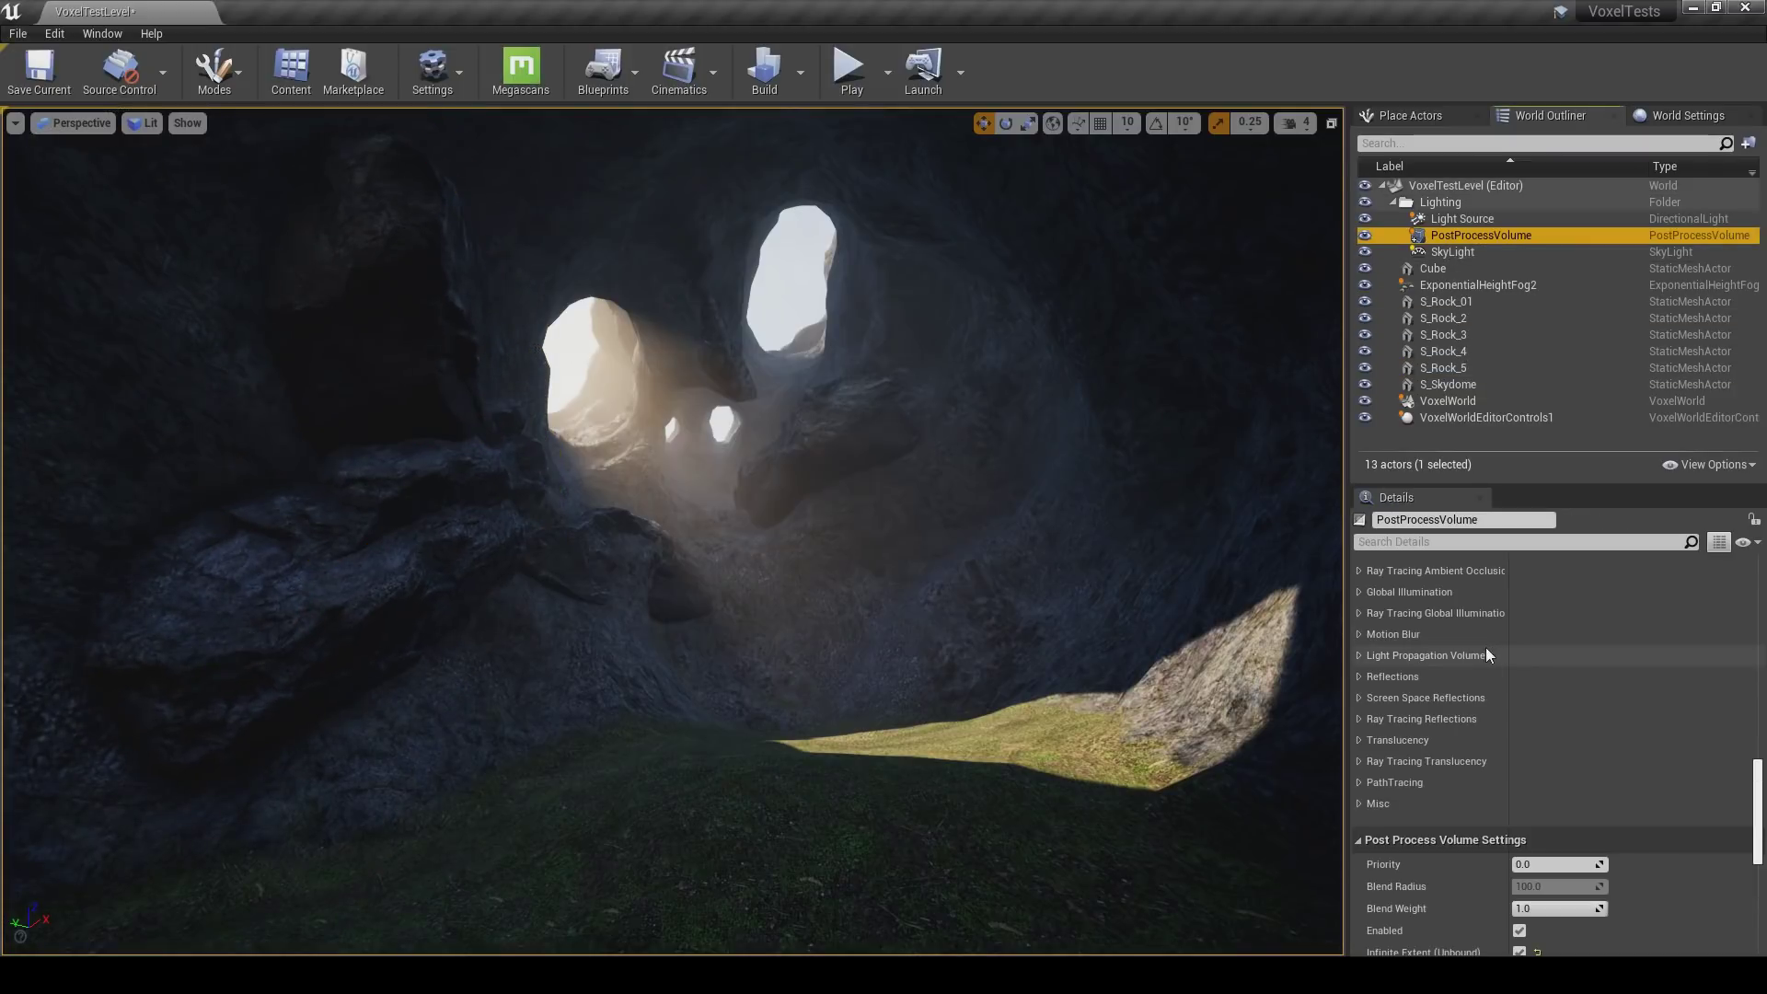
scroll(1434, 678, "up", 1)
left_click(1433, 638)
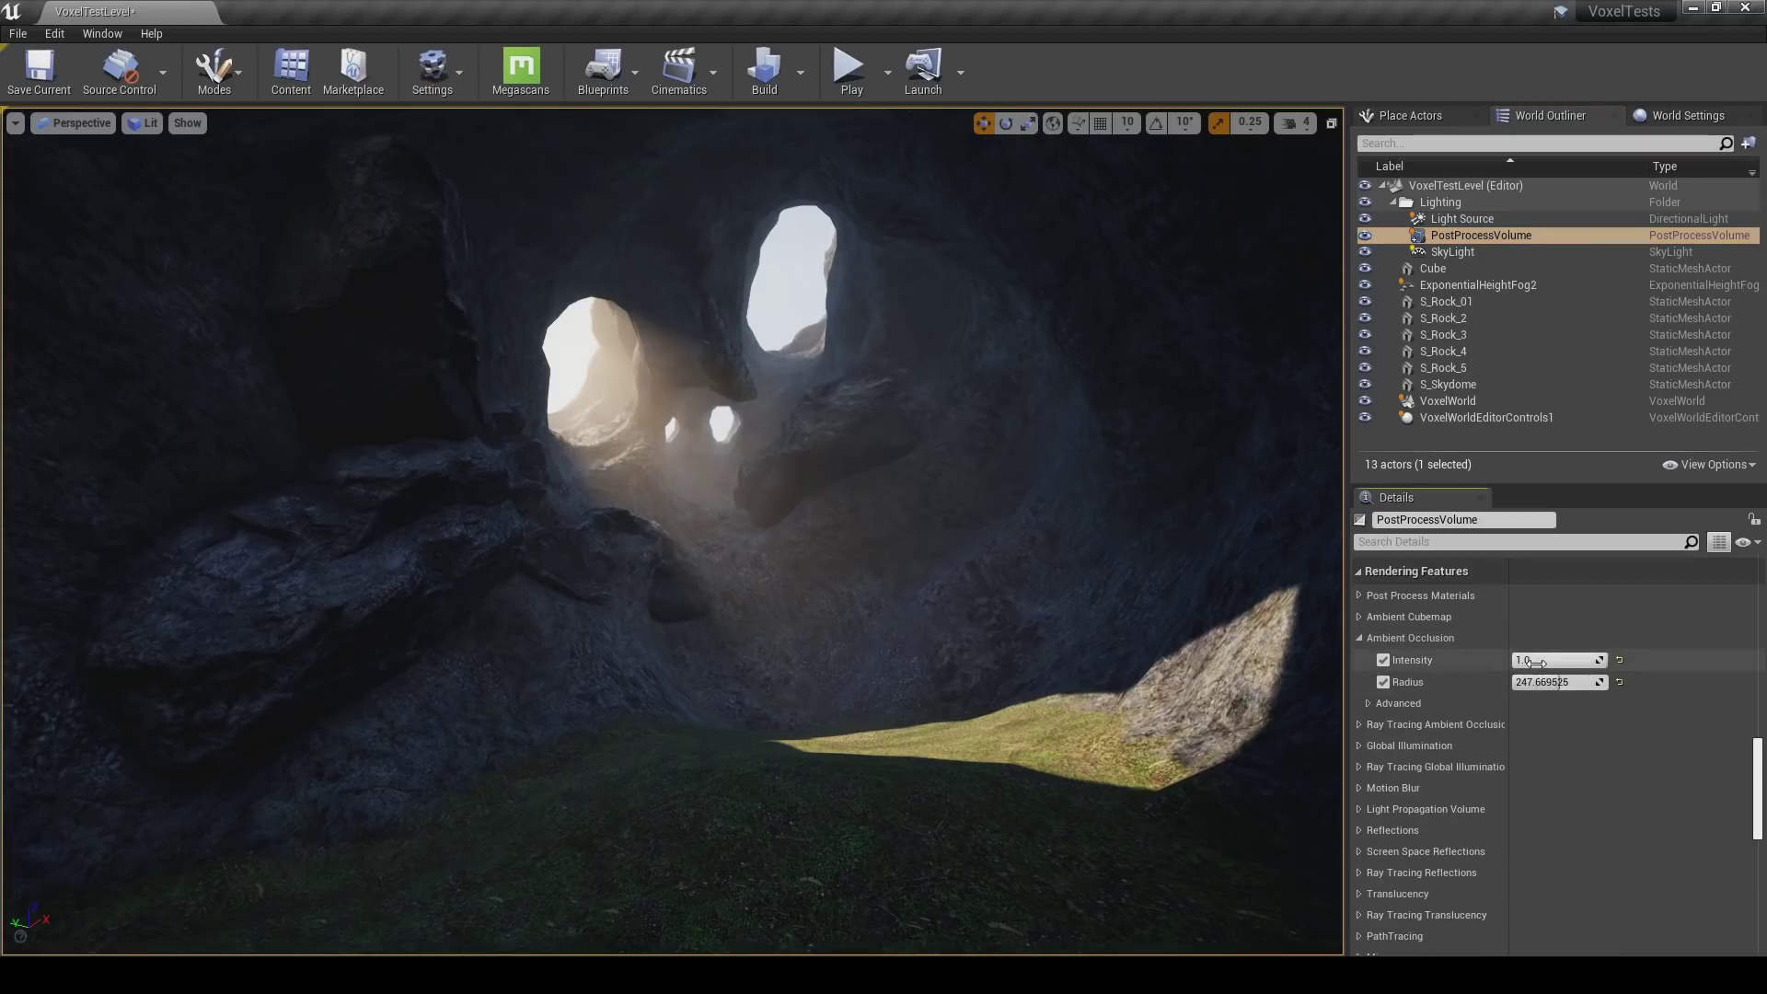
mouse_move(1514, 660)
left_mouse_down()
mouse_move(1605, 660)
mouse_move(1527, 682)
left_mouse_up()
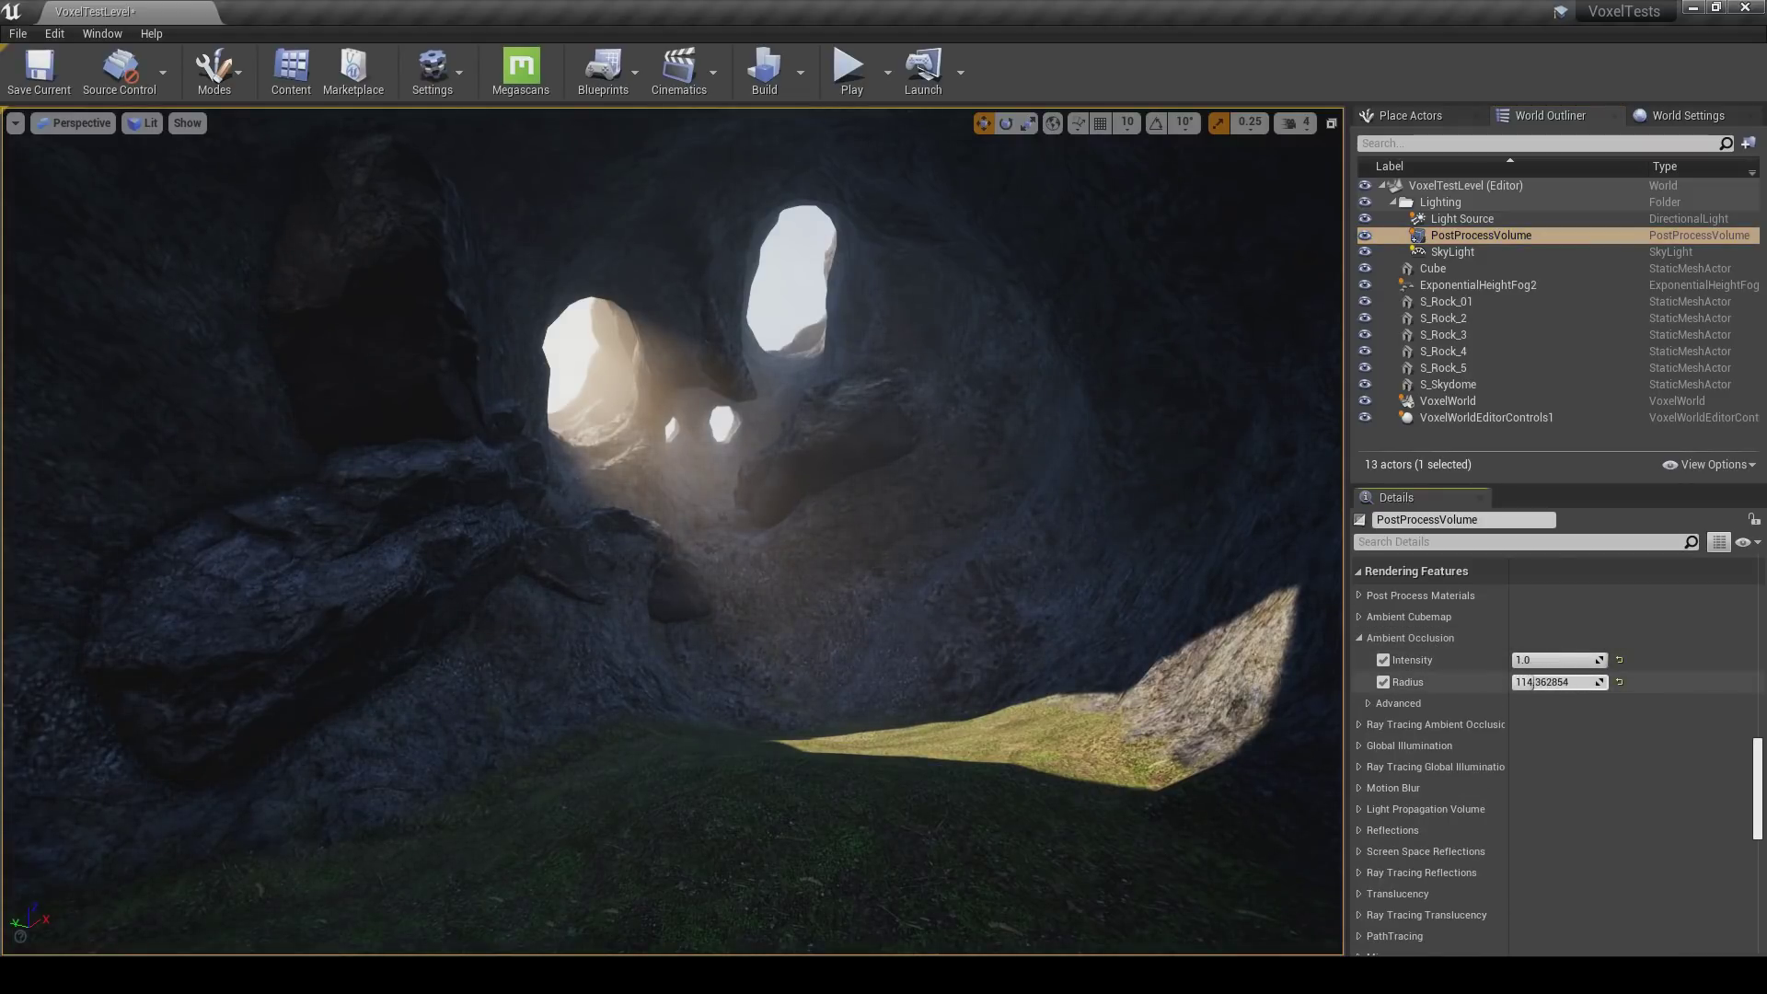
left_click_drag(1537, 660, 1472, 659)
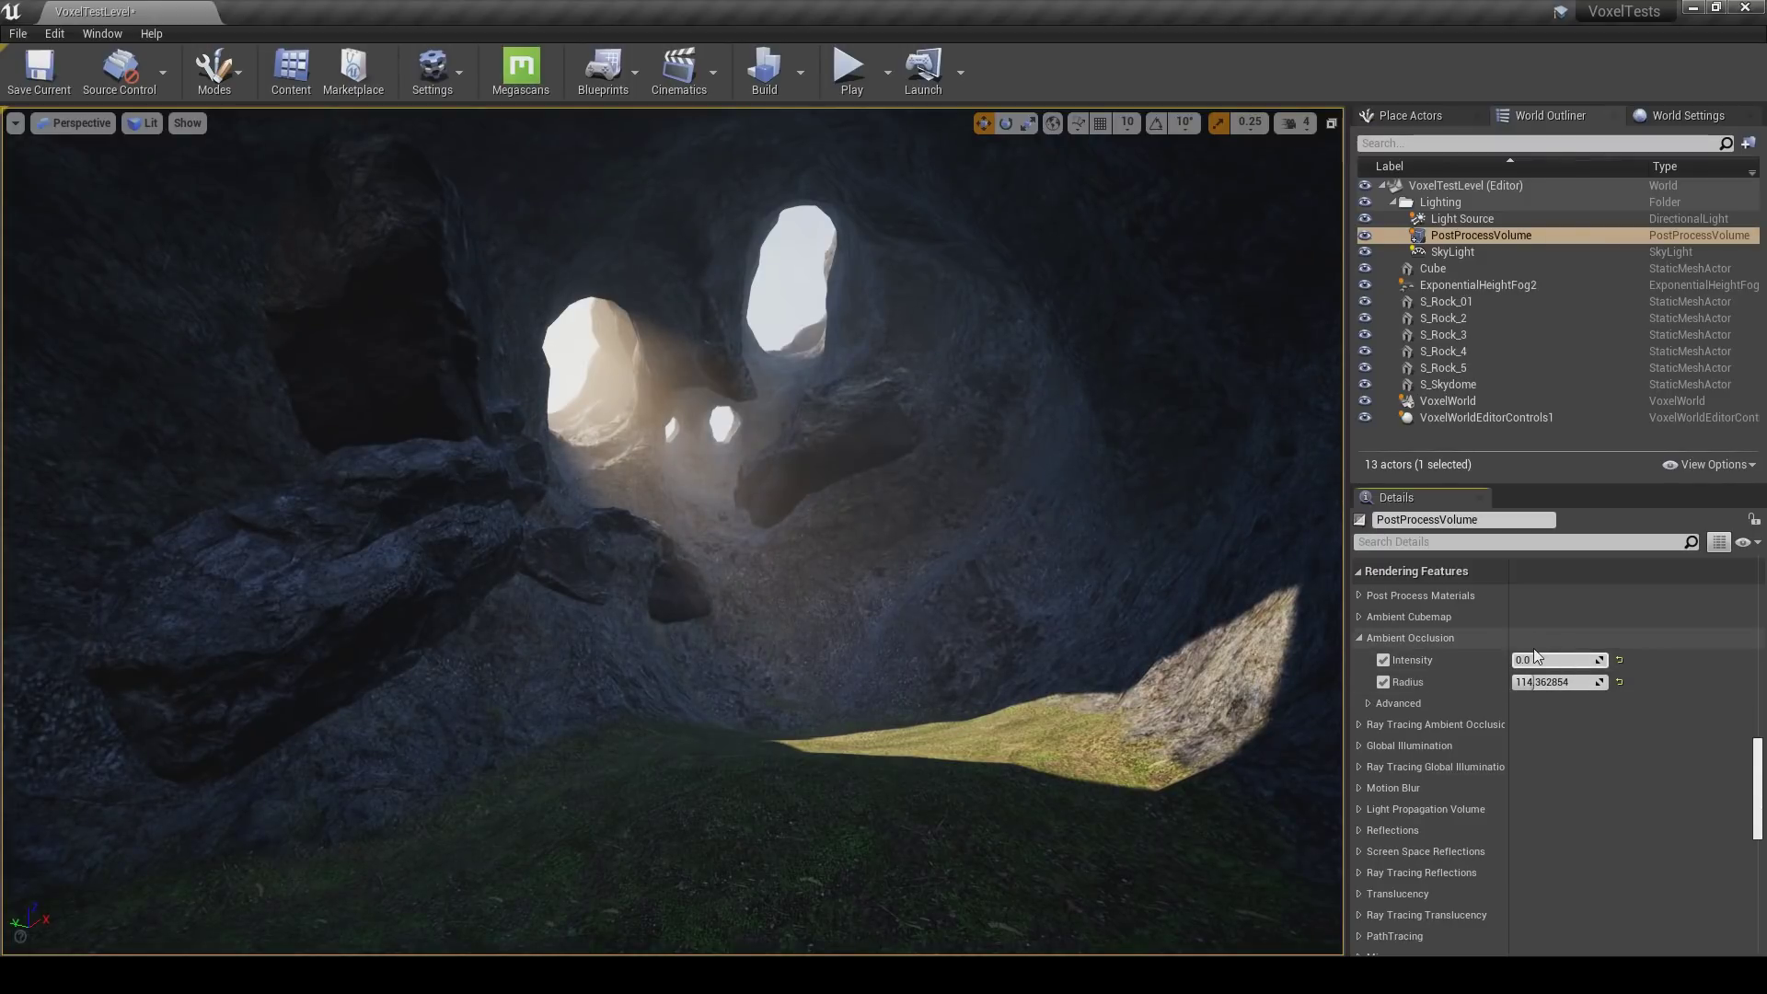
left_click_drag(1539, 658, 1601, 660)
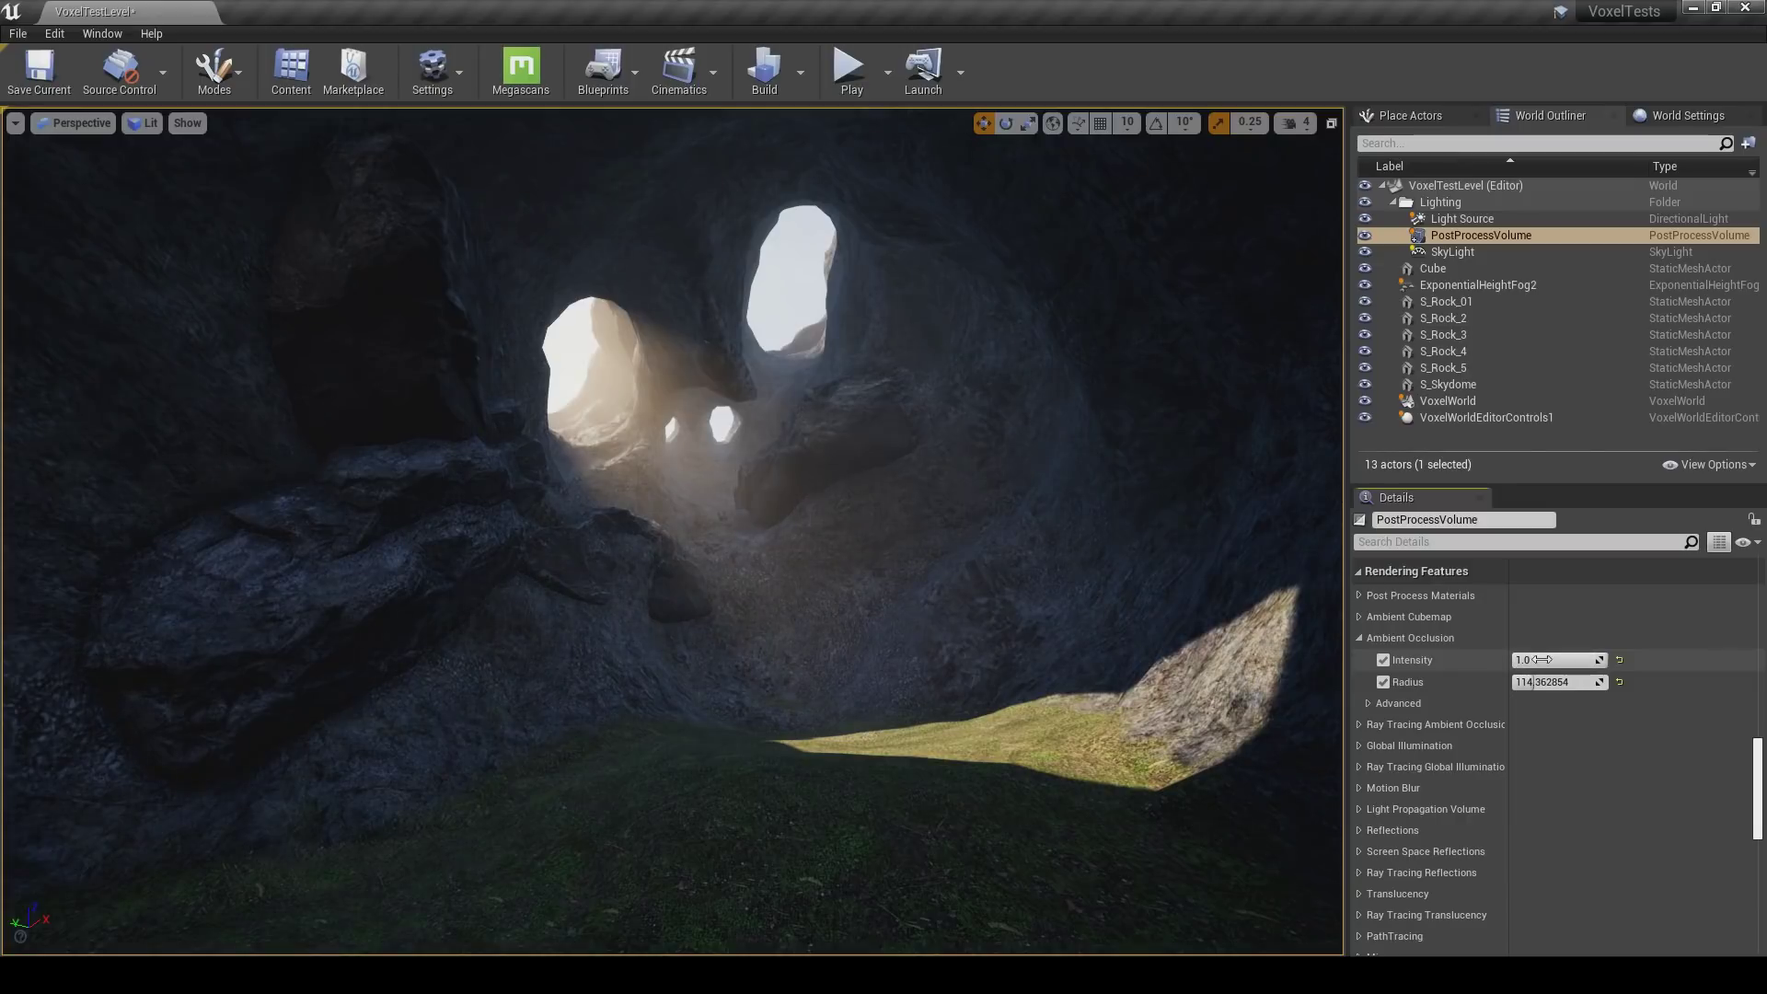
Set the Ambient Occlusion Power to about 3.49 and its Intensity to about 0.83.
left_click(1373, 704)
left_click_drag(1546, 814, 1565, 811)
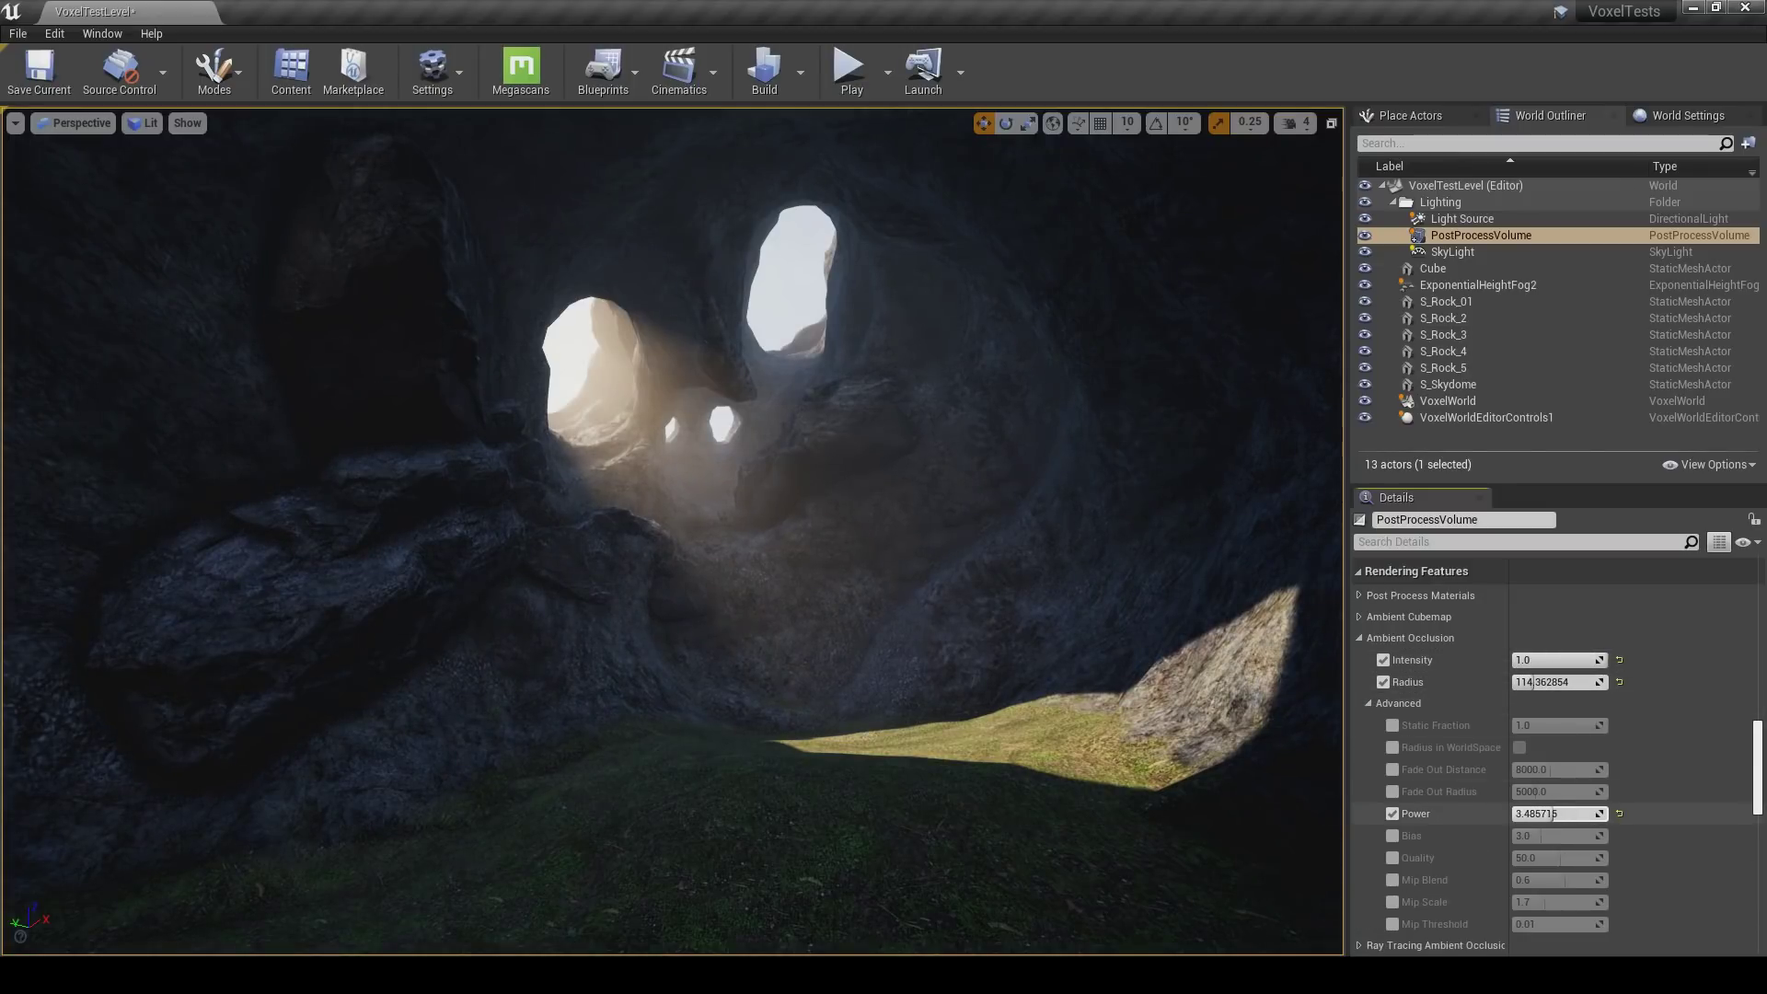
right_click_drag(909, 626, 914, 616)
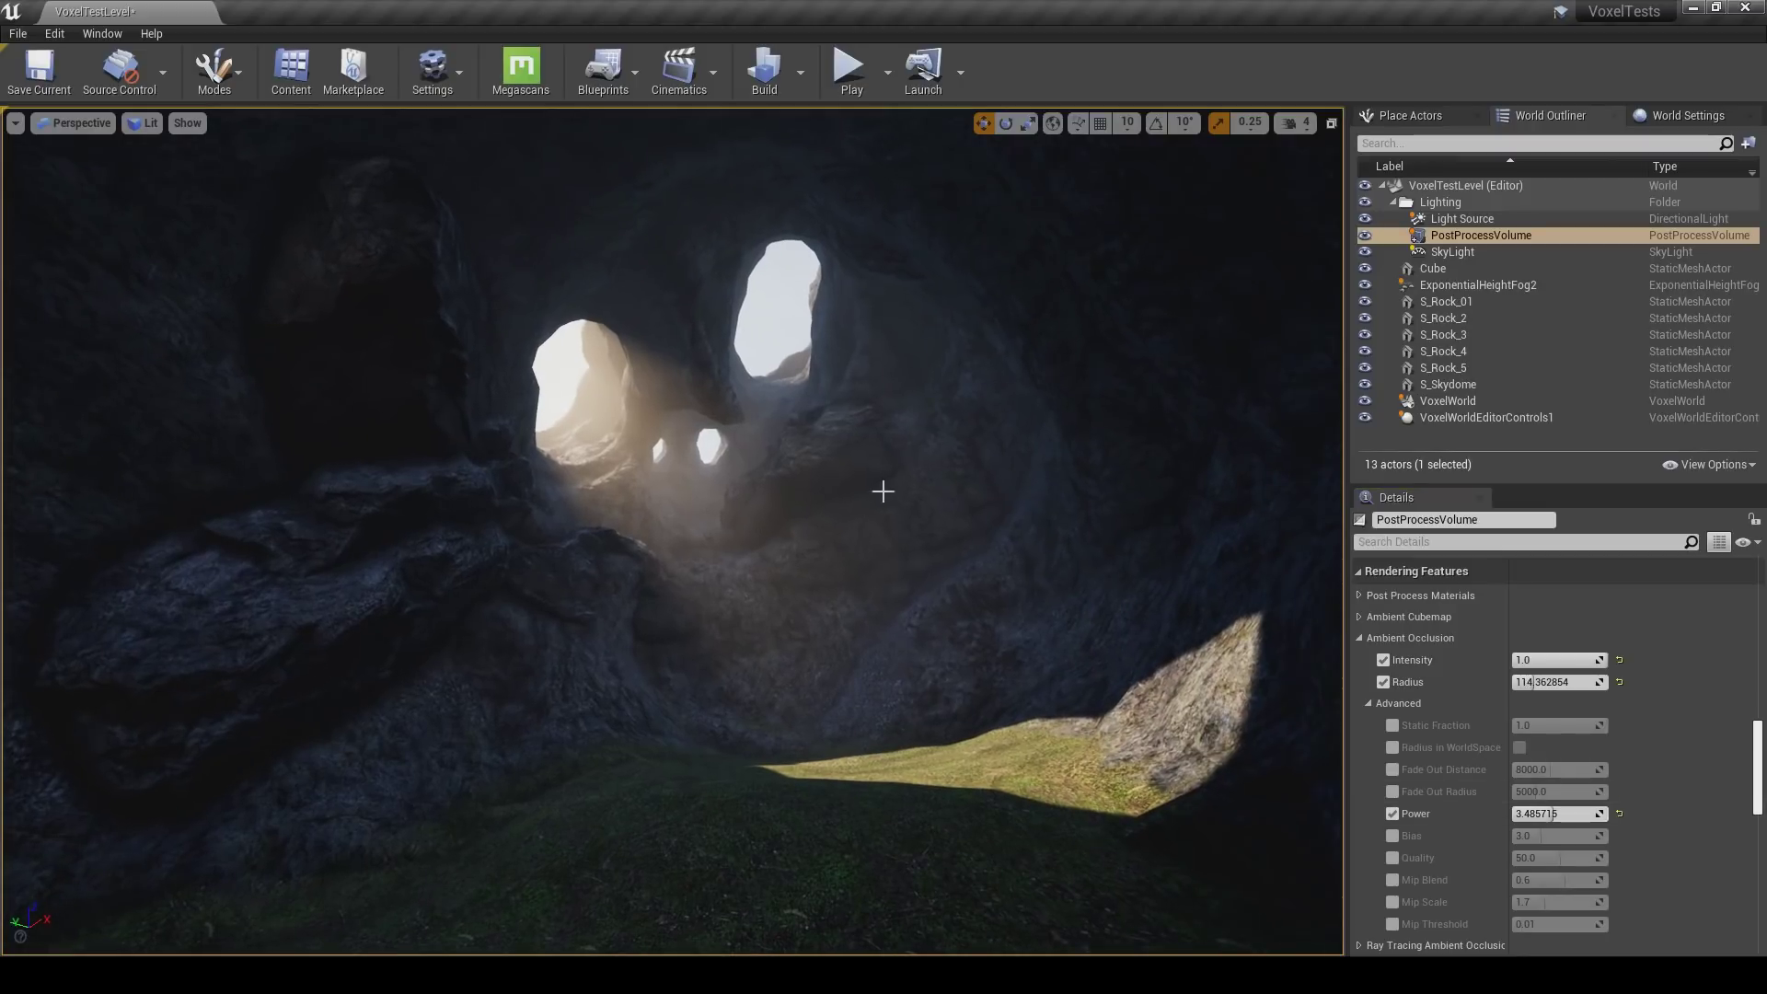
mouse_move(1547, 659)
left_mouse_down()
mouse_move(1528, 659)
mouse_move(1598, 660)
left_mouse_up()
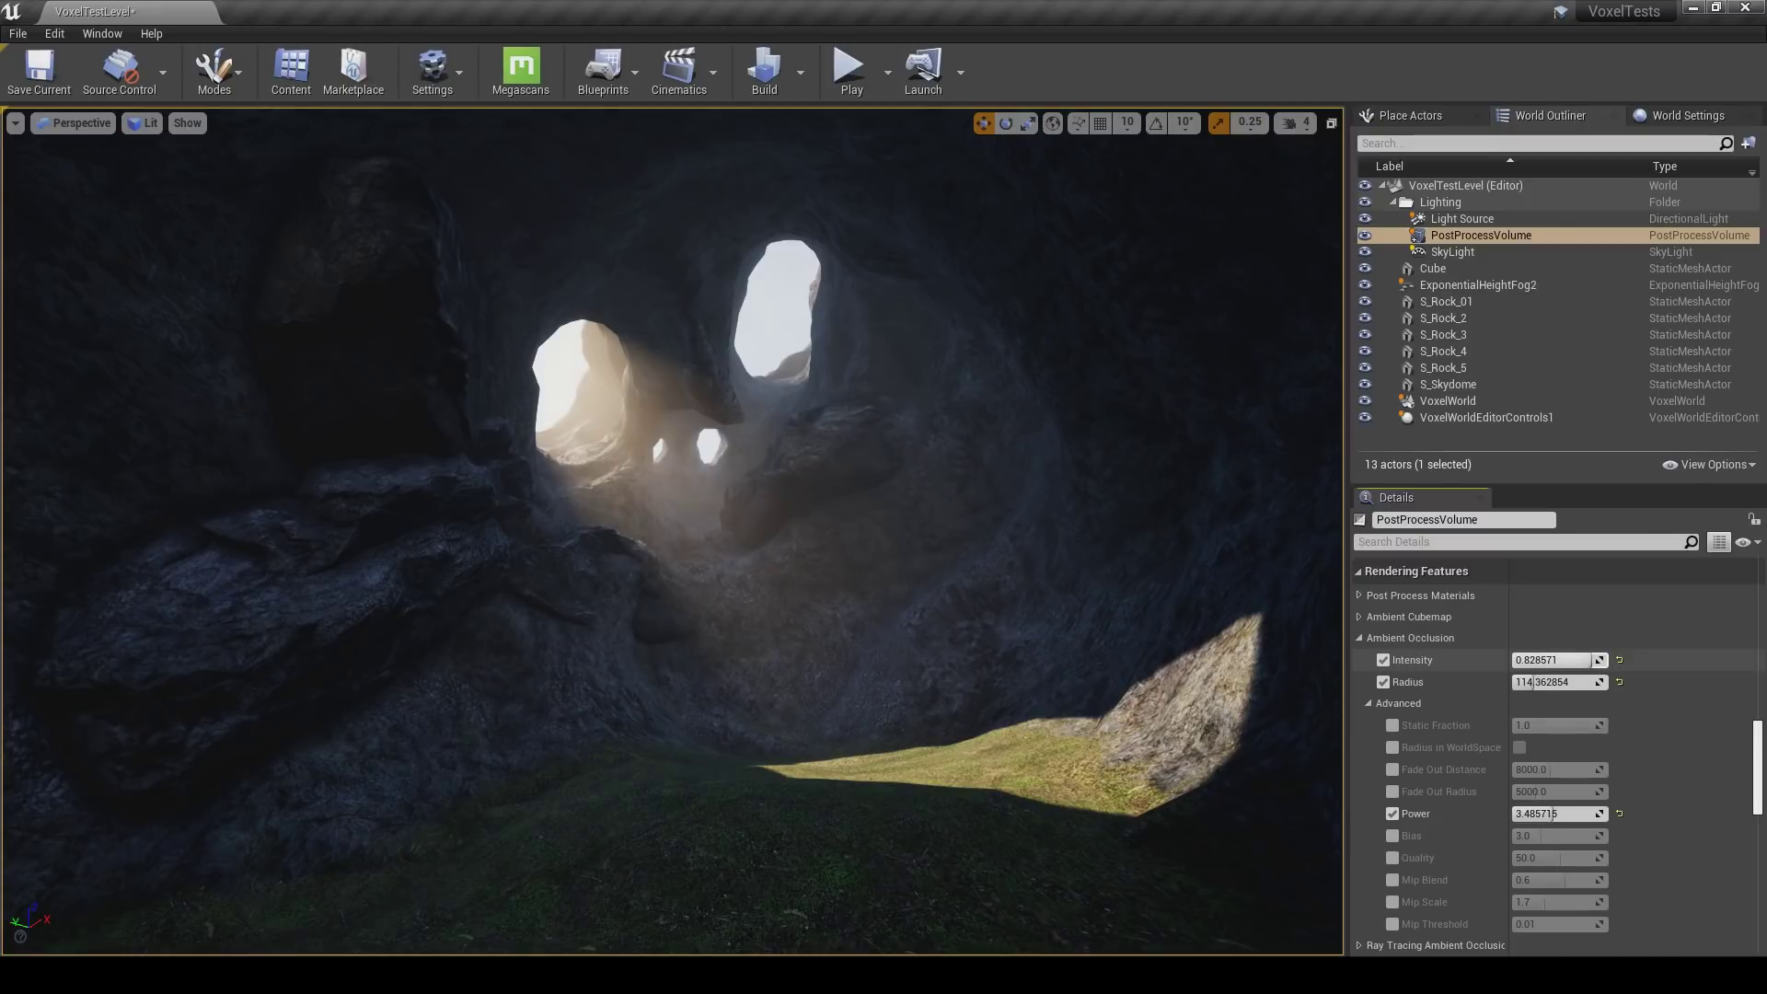
Duplicate the small rock at the base of the left cliff and place a rotated copy on the floor near the sunlit patch.
right_click_drag(1033, 587, 972, 506)
left_click(966, 576)
right_click_drag(733, 583, 734, 584)
left_click(685, 631)
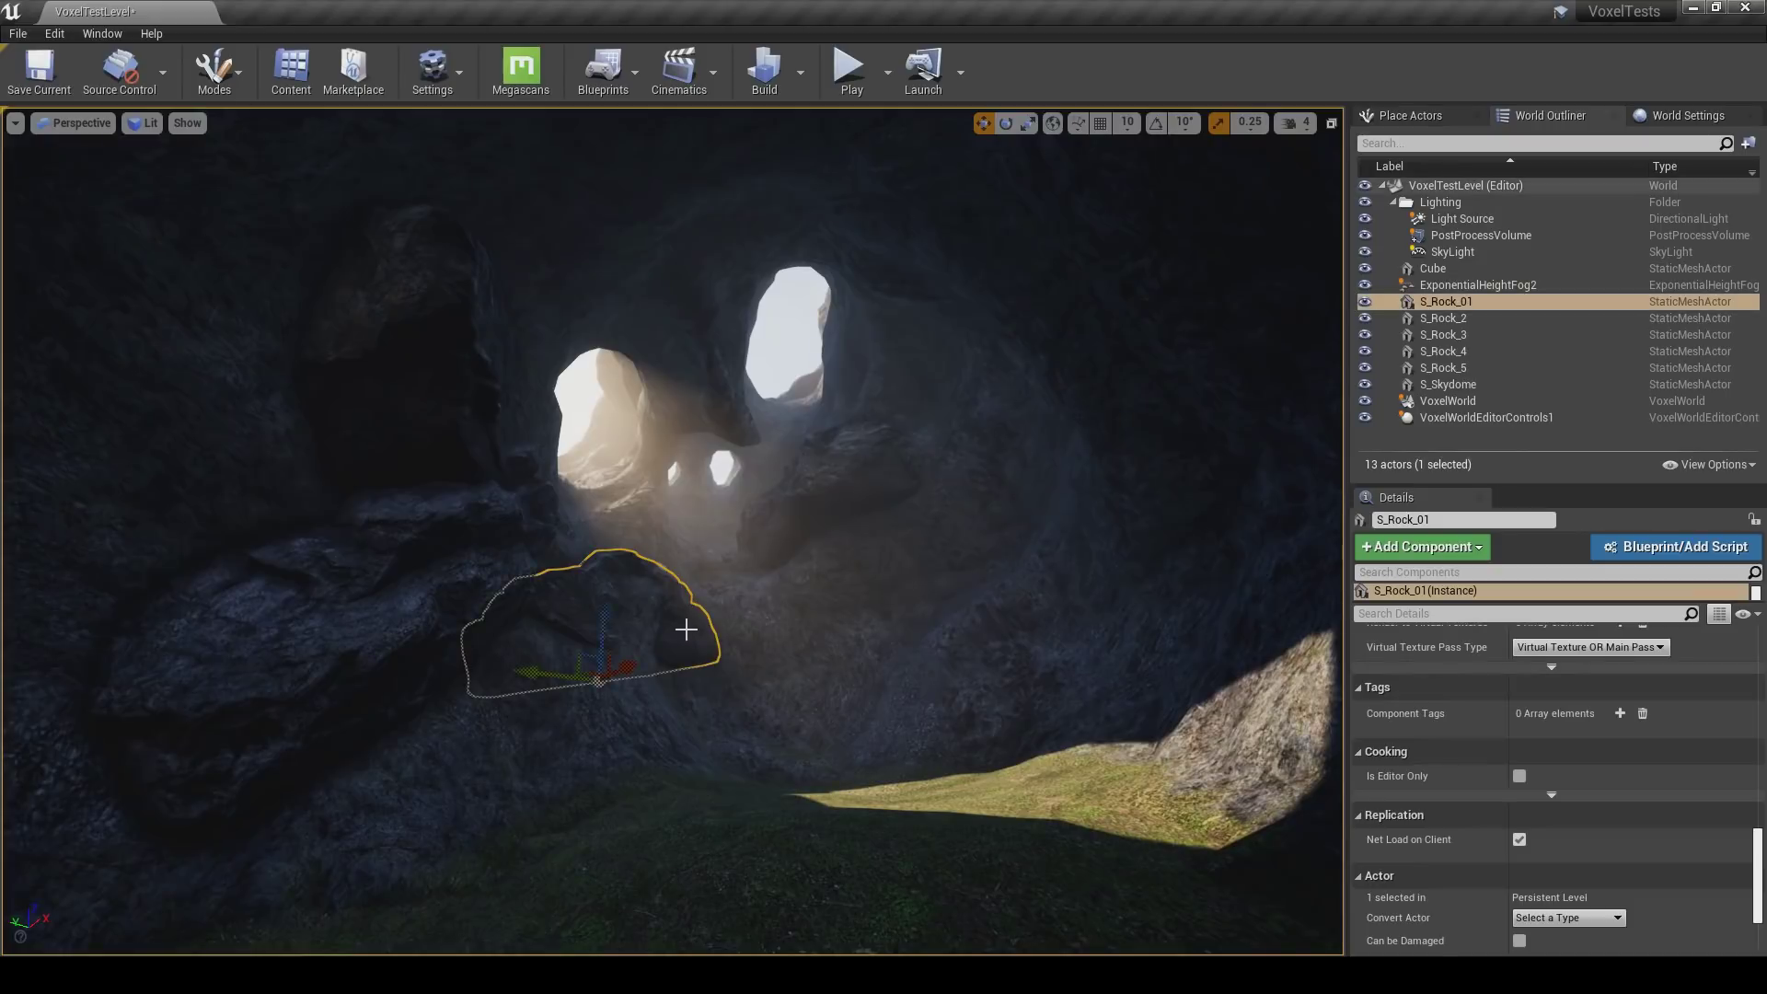
left_click_drag(608, 658, 1050, 782, "alt")
key("e")
key("w")
key("e")
left_click_drag(876, 757, 911, 698)
Scale the copied floor rock, rotate it further and sink it into the grass.
key("r")
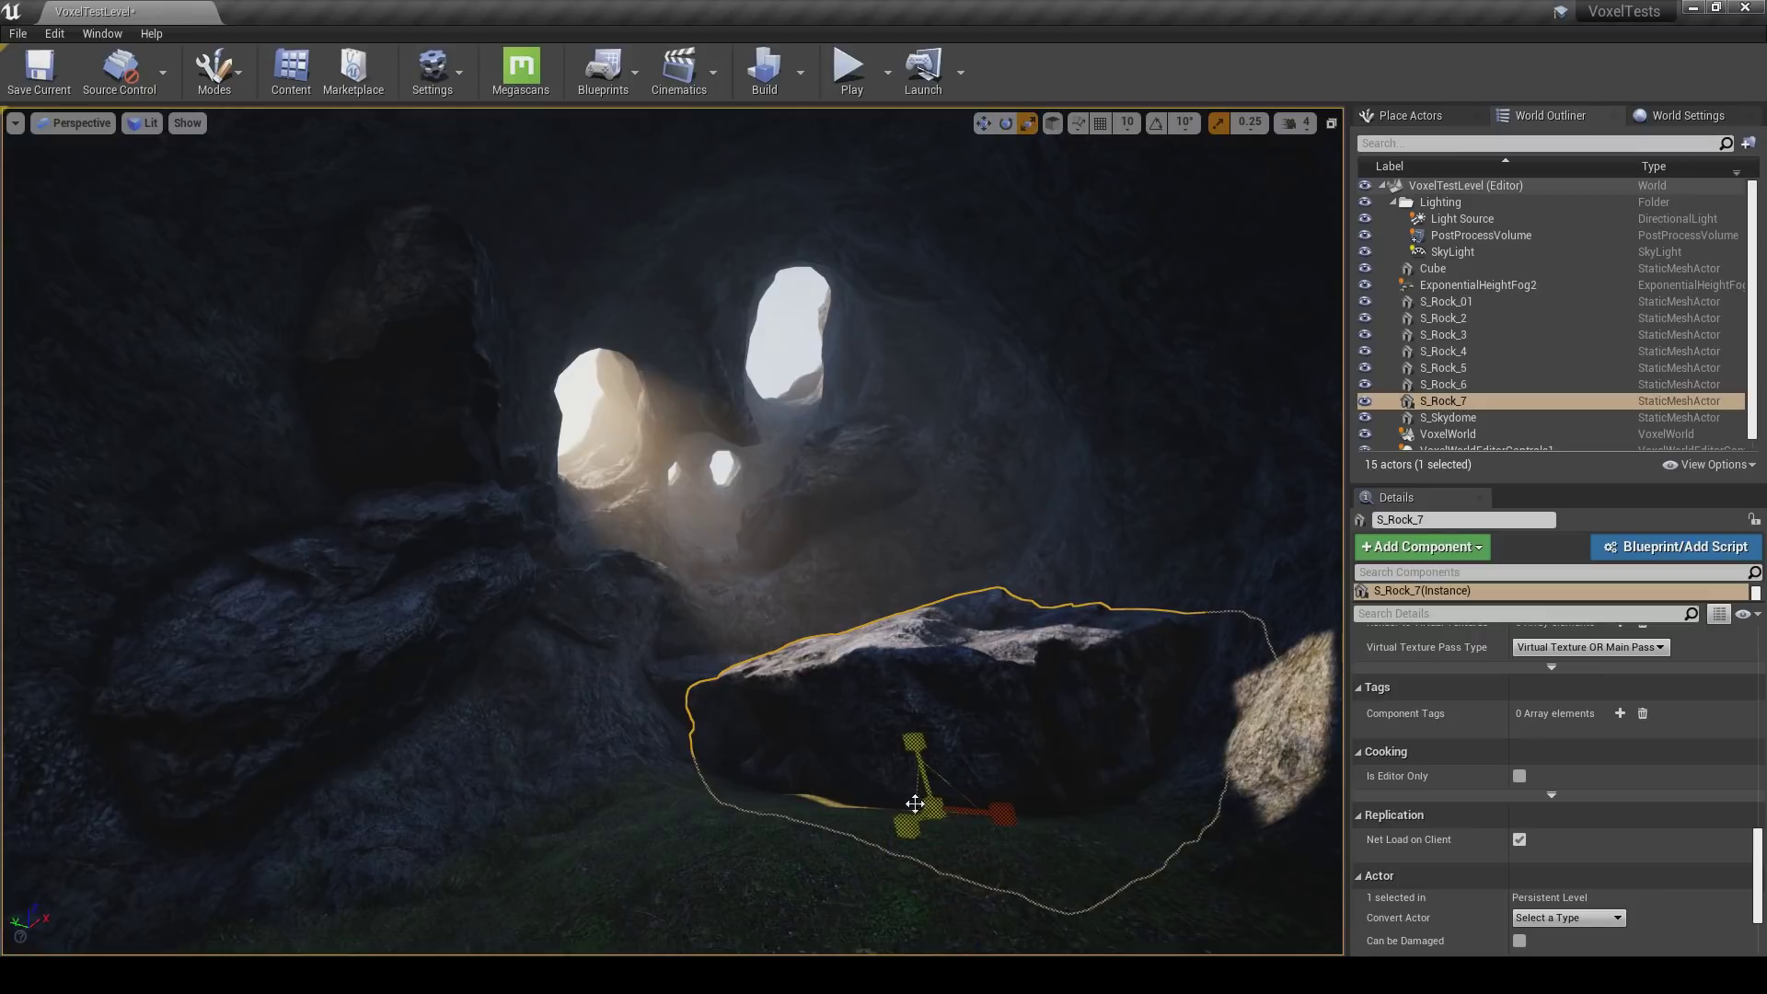
left_click_drag(932, 808, 1068, 814)
key("w")
key("e")
left_click_drag(1034, 713, 959, 736)
left_click_drag(1063, 725, 1034, 712)
key("w")
left_click_drag(1010, 774, 990, 891)
key("Escape")
Reselect the sunlit floor rock and raise it slightly out of the grass.
right_click_drag(999, 847, 1054, 888)
key("s")
left_click(810, 634)
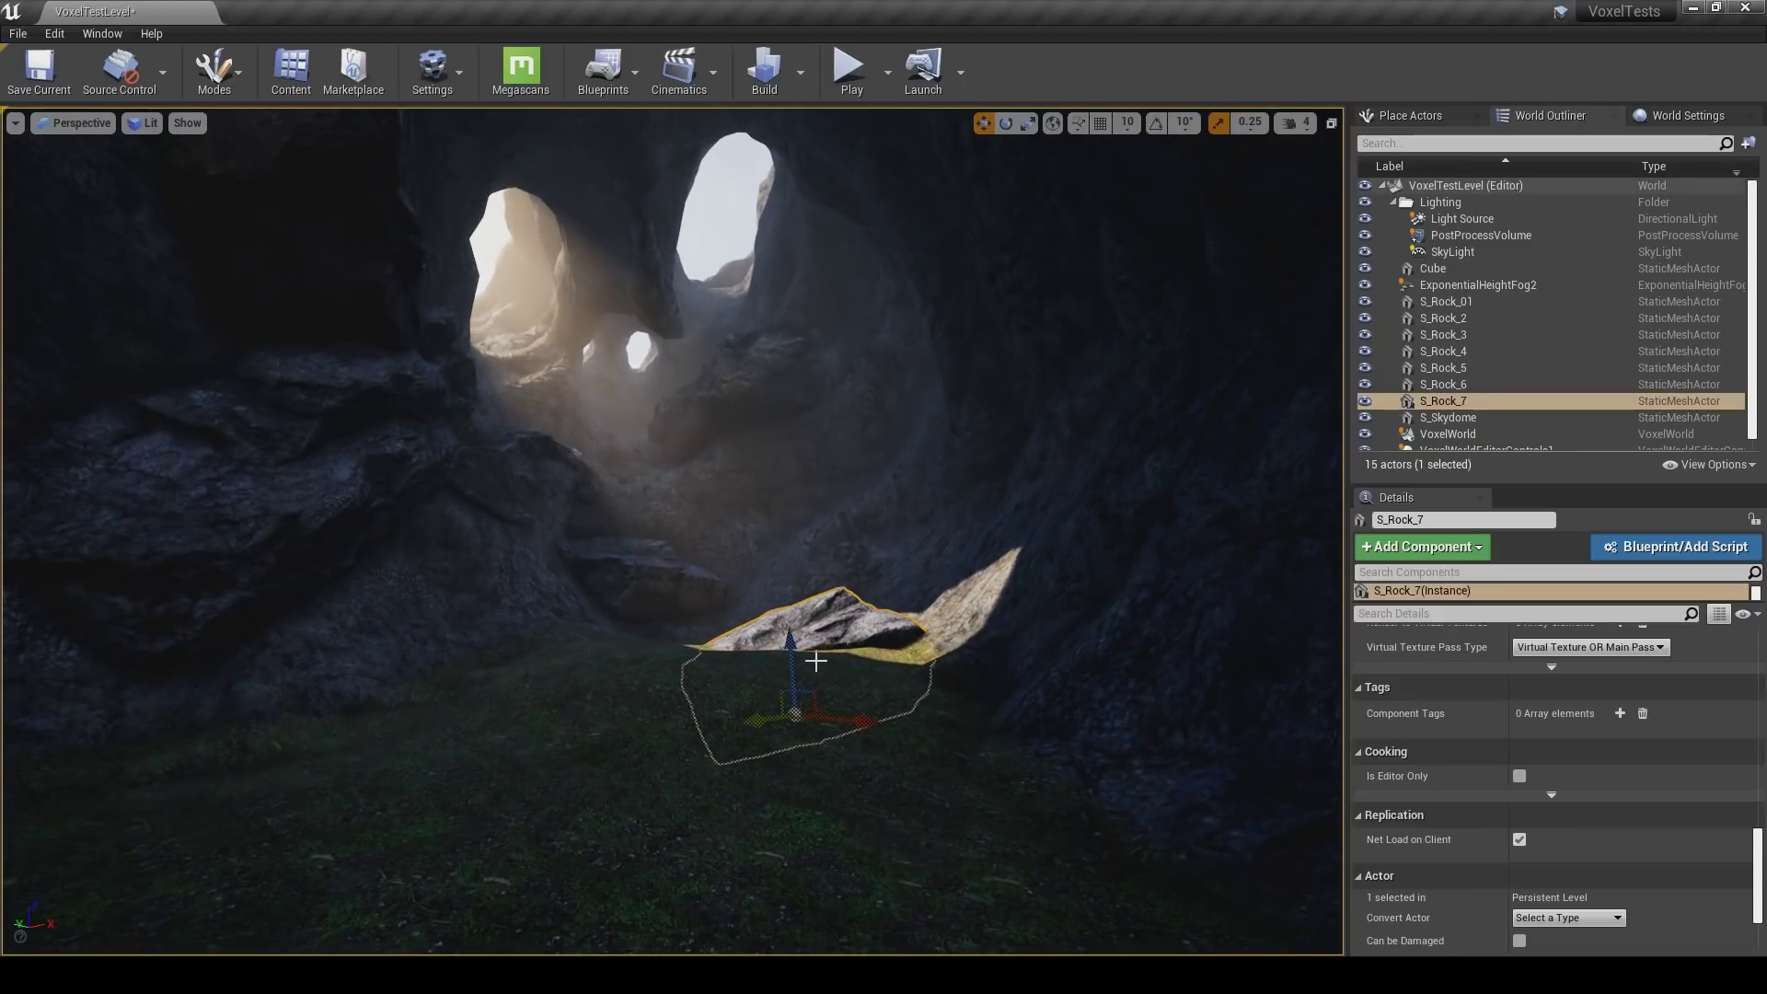
left_click_drag(784, 686, 777, 680)
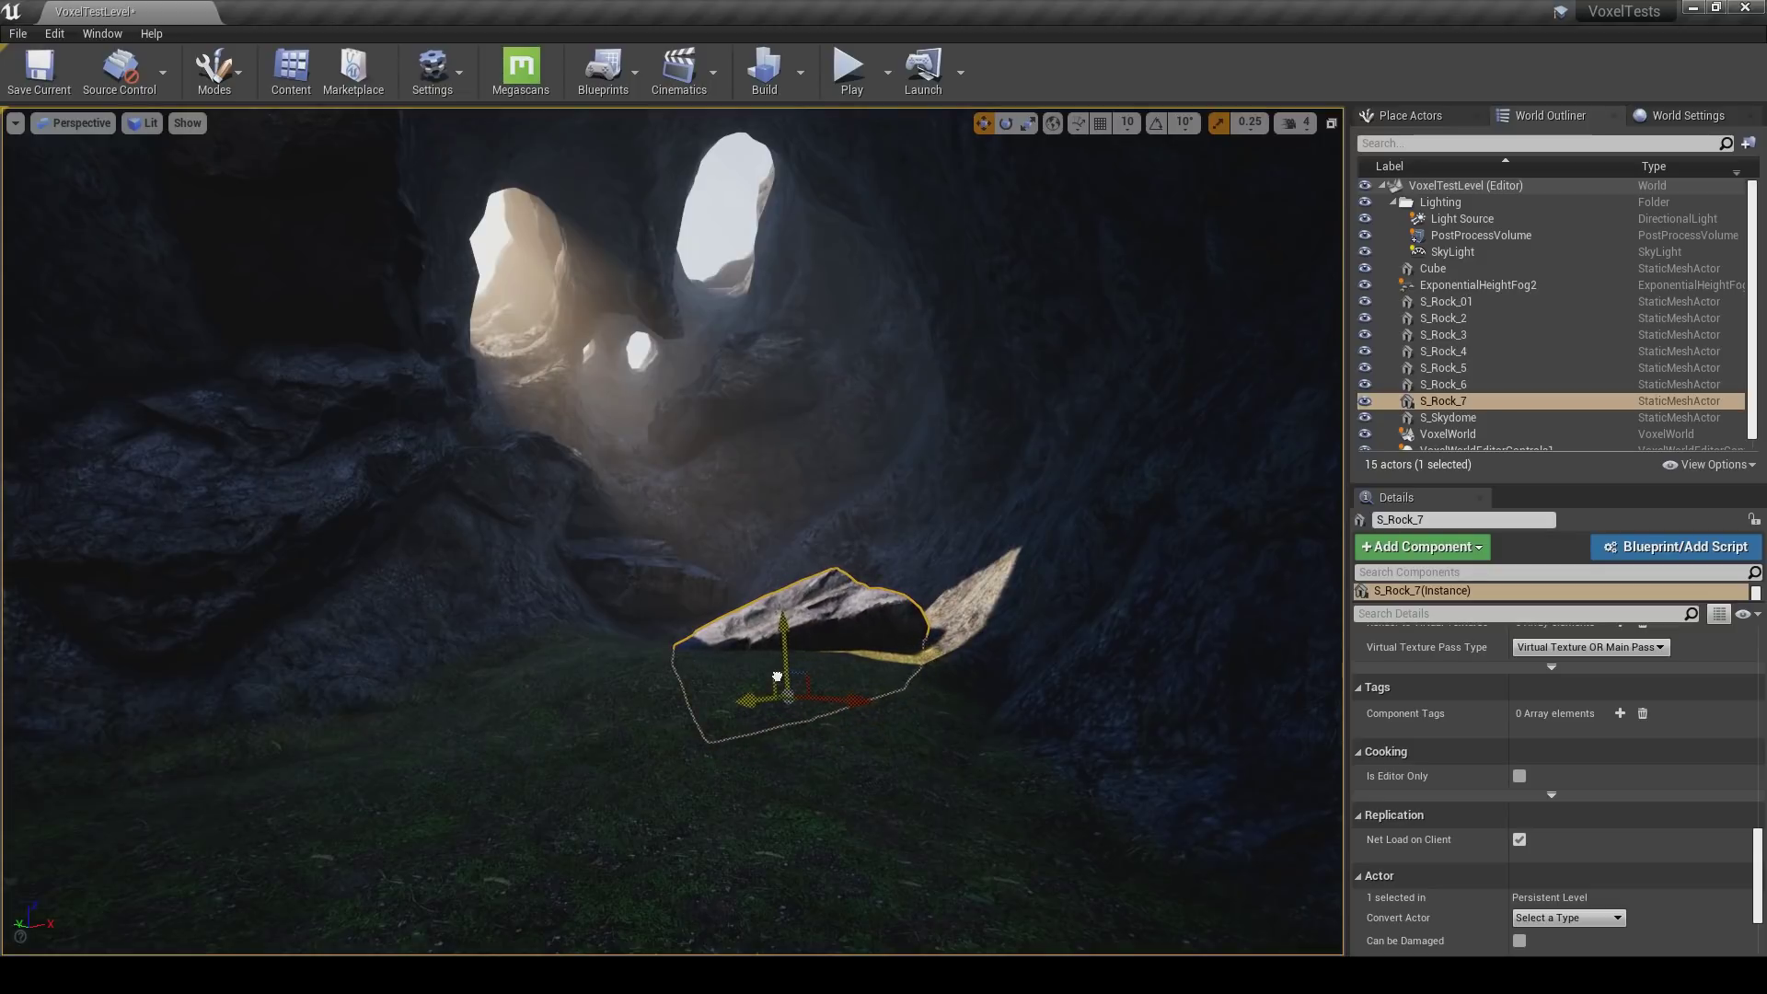
key("Escape")
mouse_move(801, 706)
right_mouse_down()
mouse_move(788, 685)
mouse_move(803, 707)
right_mouse_up()
Duplicate the sunlit rock toward the left foreground, then rotate and position the copy so it lies partly buried in the grass.
left_click(847, 671)
left_click_drag(808, 707, 706, 736, "alt")
key("e")
left_click_drag(736, 677, 779, 724)
left_click_drag(665, 677, 541, 771)
key("w")
key("e")
left_click_drag(561, 696, 580, 777)
key("w")
left_click(709, 795)
left_click(593, 716)
key("e")
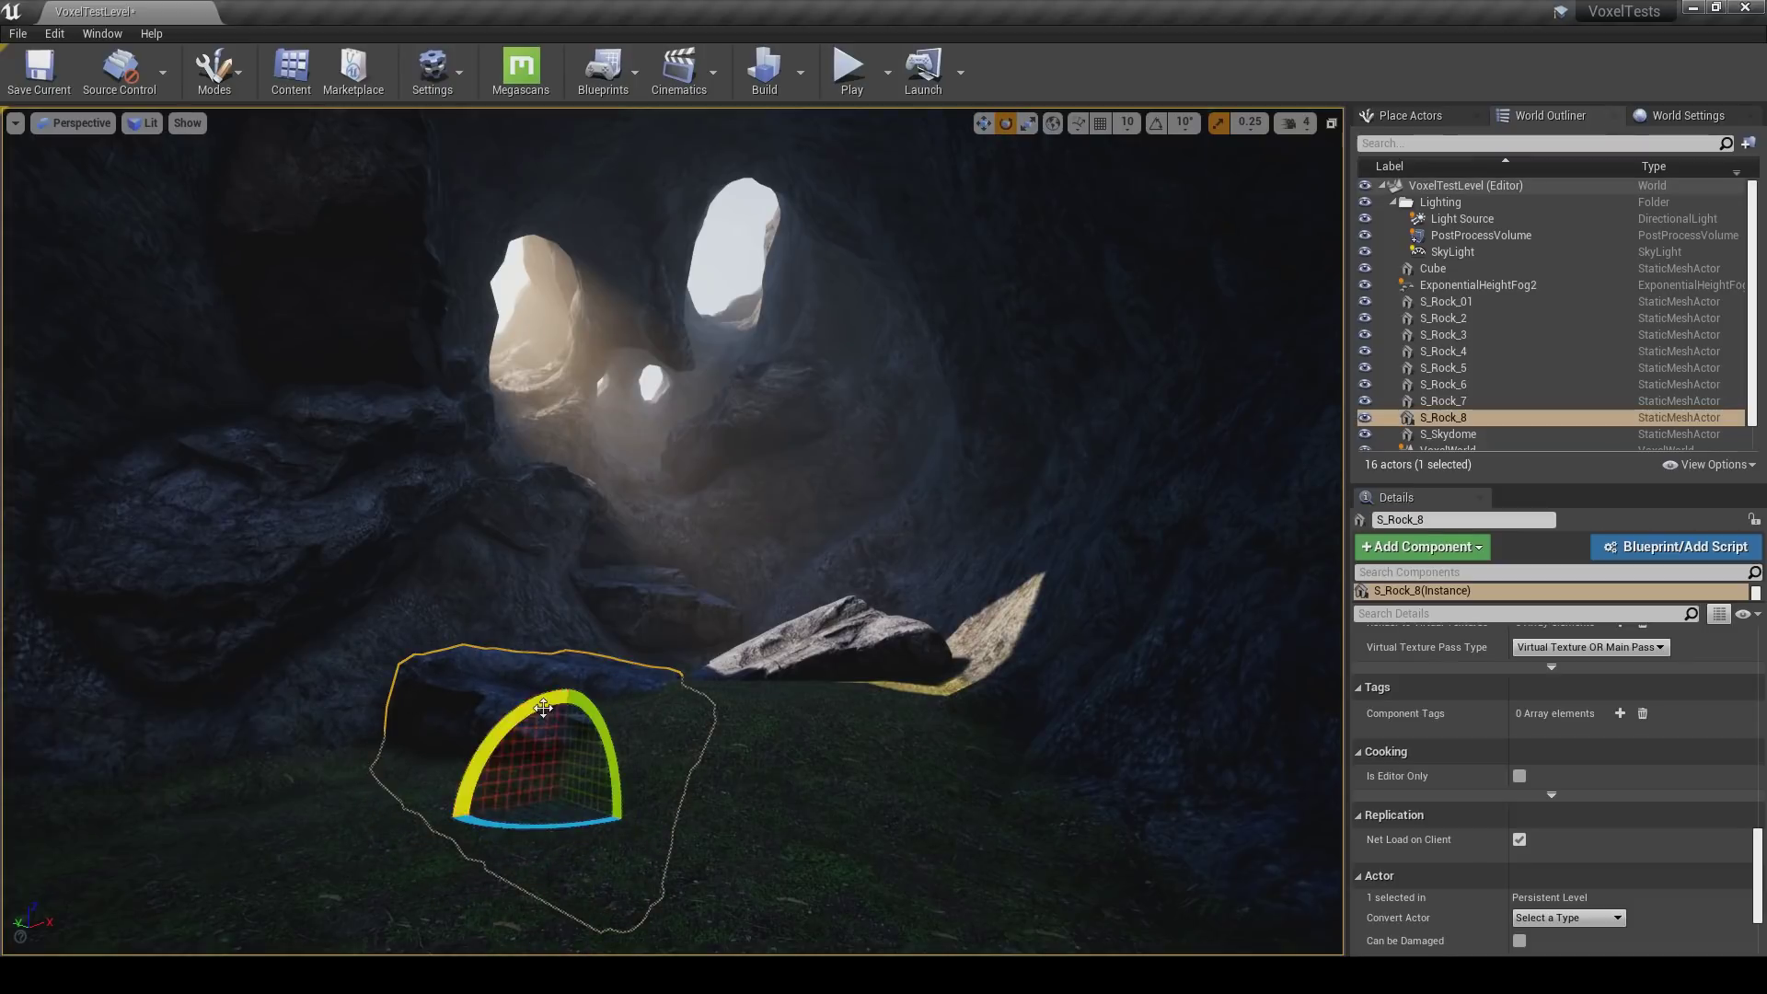
Duplicate the sunlit rock toward the right foreground, then rotate and place the copy against the tunnel wall.
left_click(835, 685)
key("w")
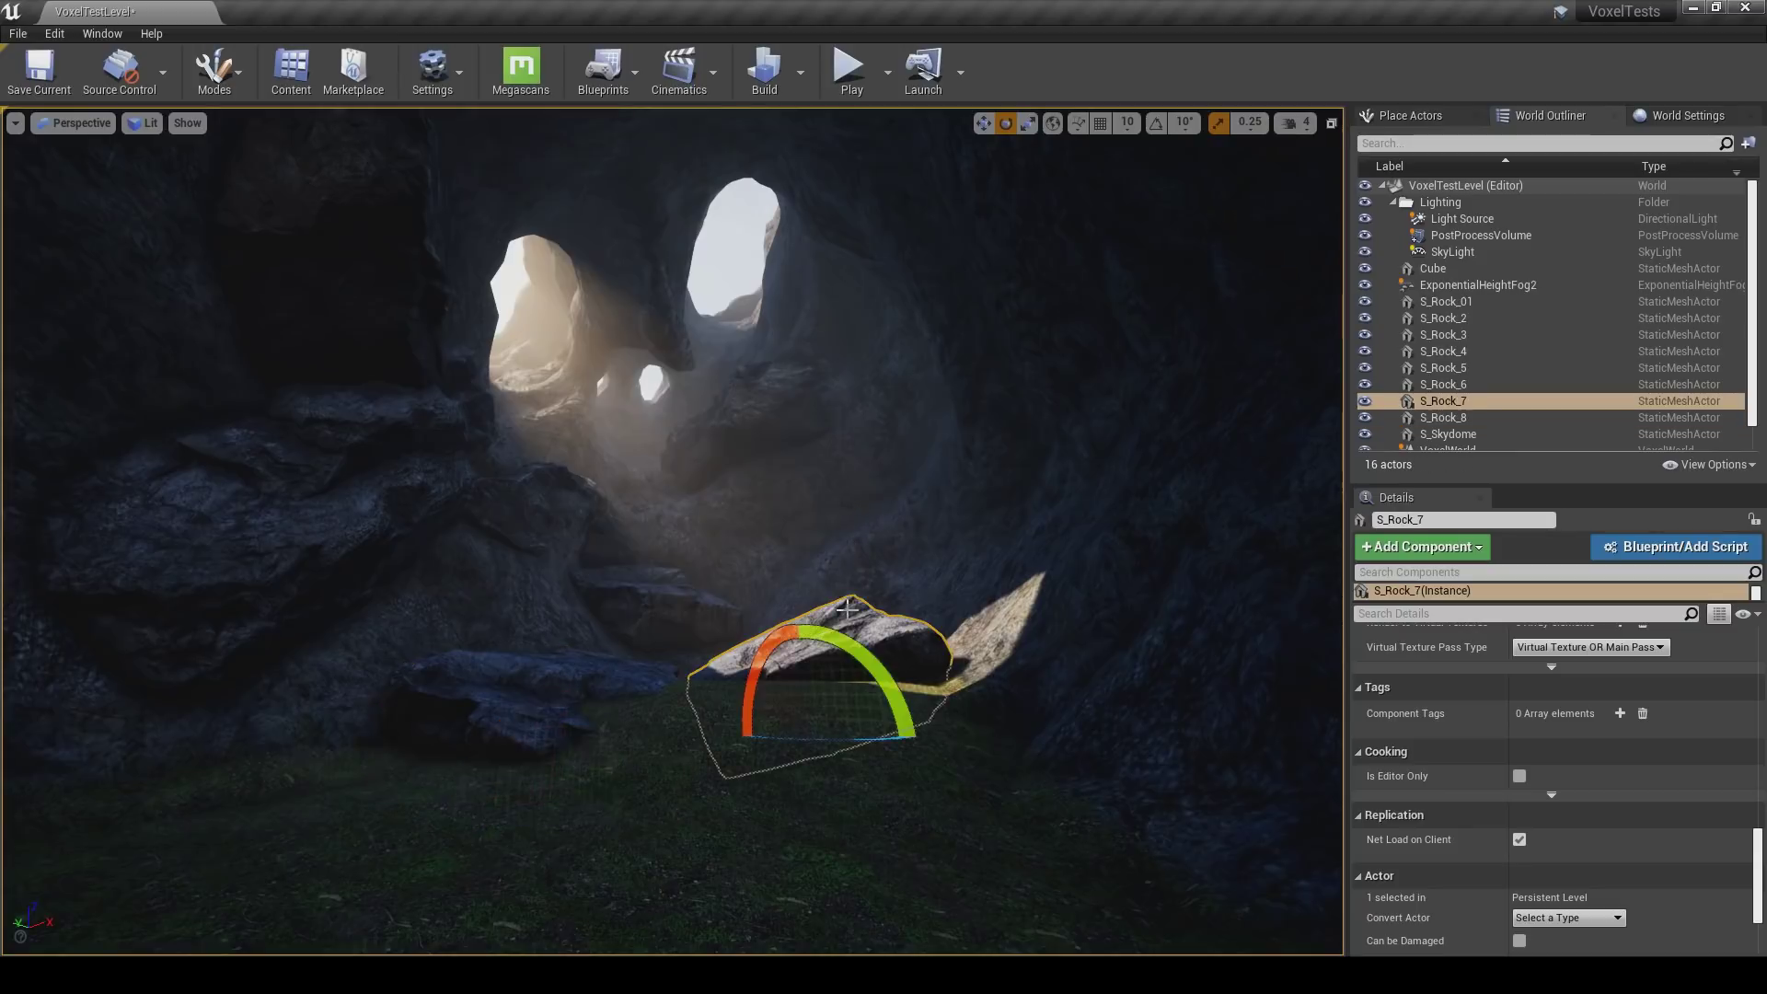
left_click_drag(790, 709, 941, 727)
key("e")
left_click_drag(974, 662, 1029, 753)
left_click_drag(876, 688, 806, 856)
key("w")
key("e")
key("w")
left_click_drag(828, 792, 949, 848)
key("Escape")
mouse_move(862, 700)
right_mouse_down()
mouse_move(842, 700)
mouse_move(864, 677)
right_mouse_up()
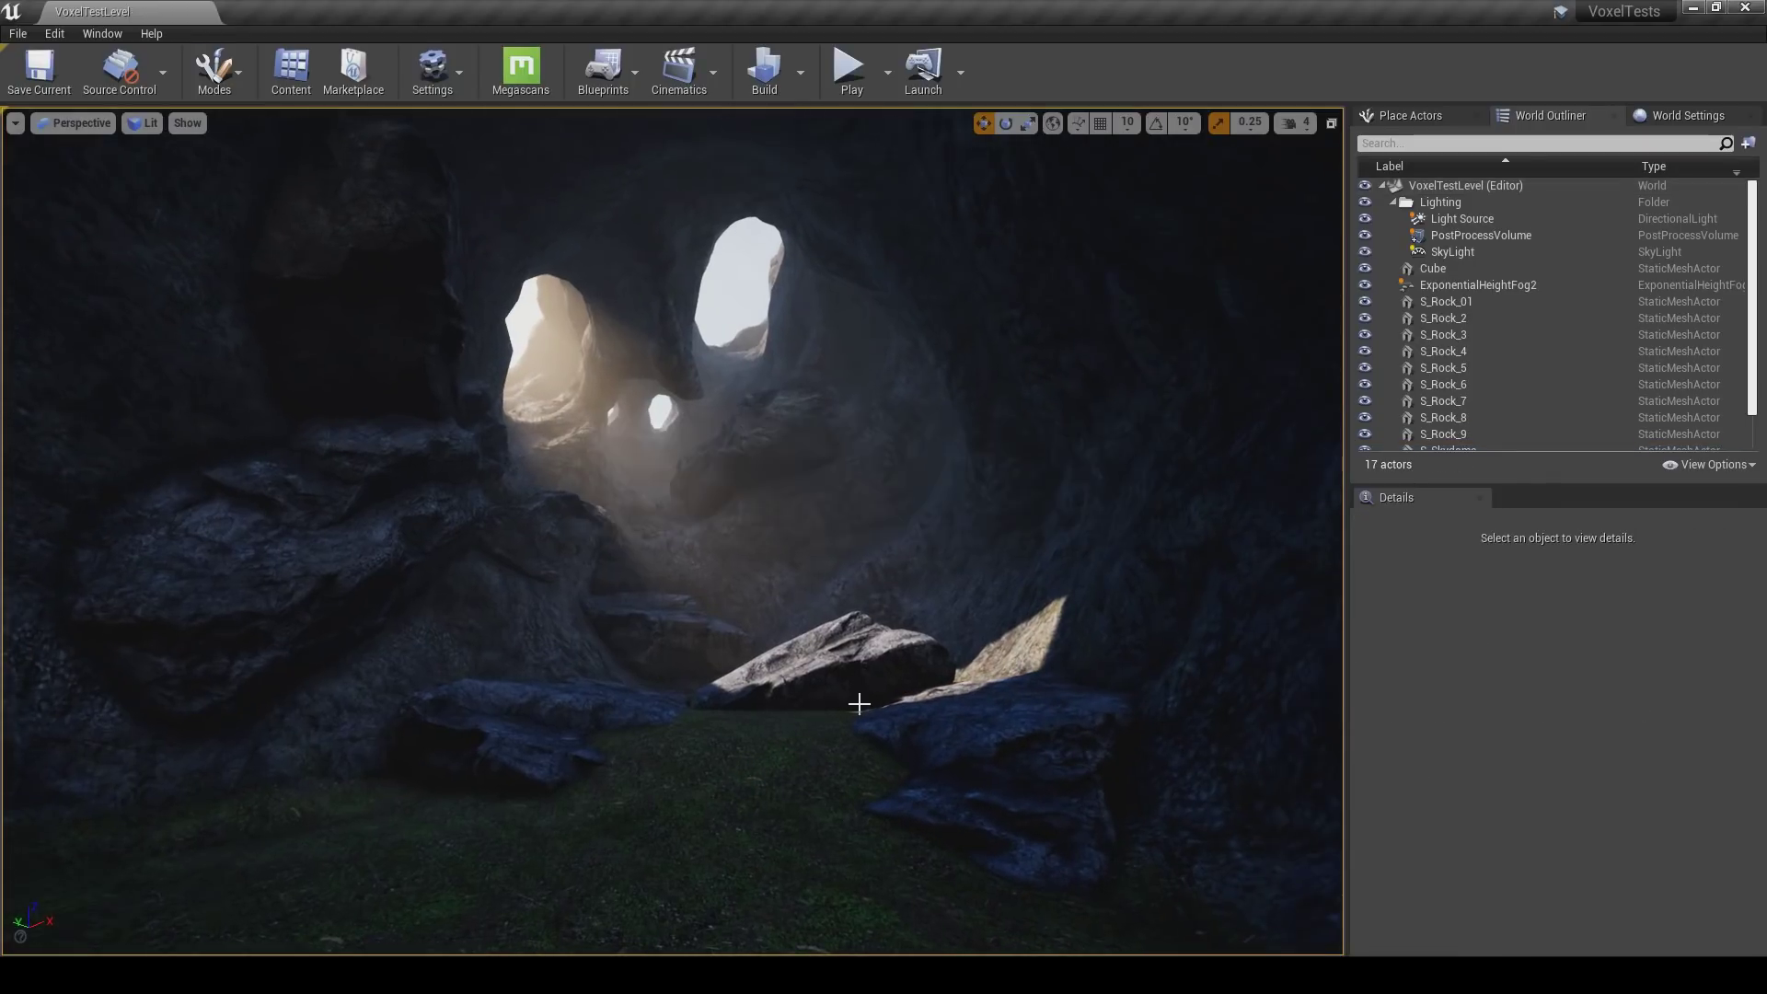
Lower the distant ledge rock on the wall beneath the upper right cave opening.
left_click(773, 469)
left_click_drag(778, 524, 760, 574)
key("Escape")
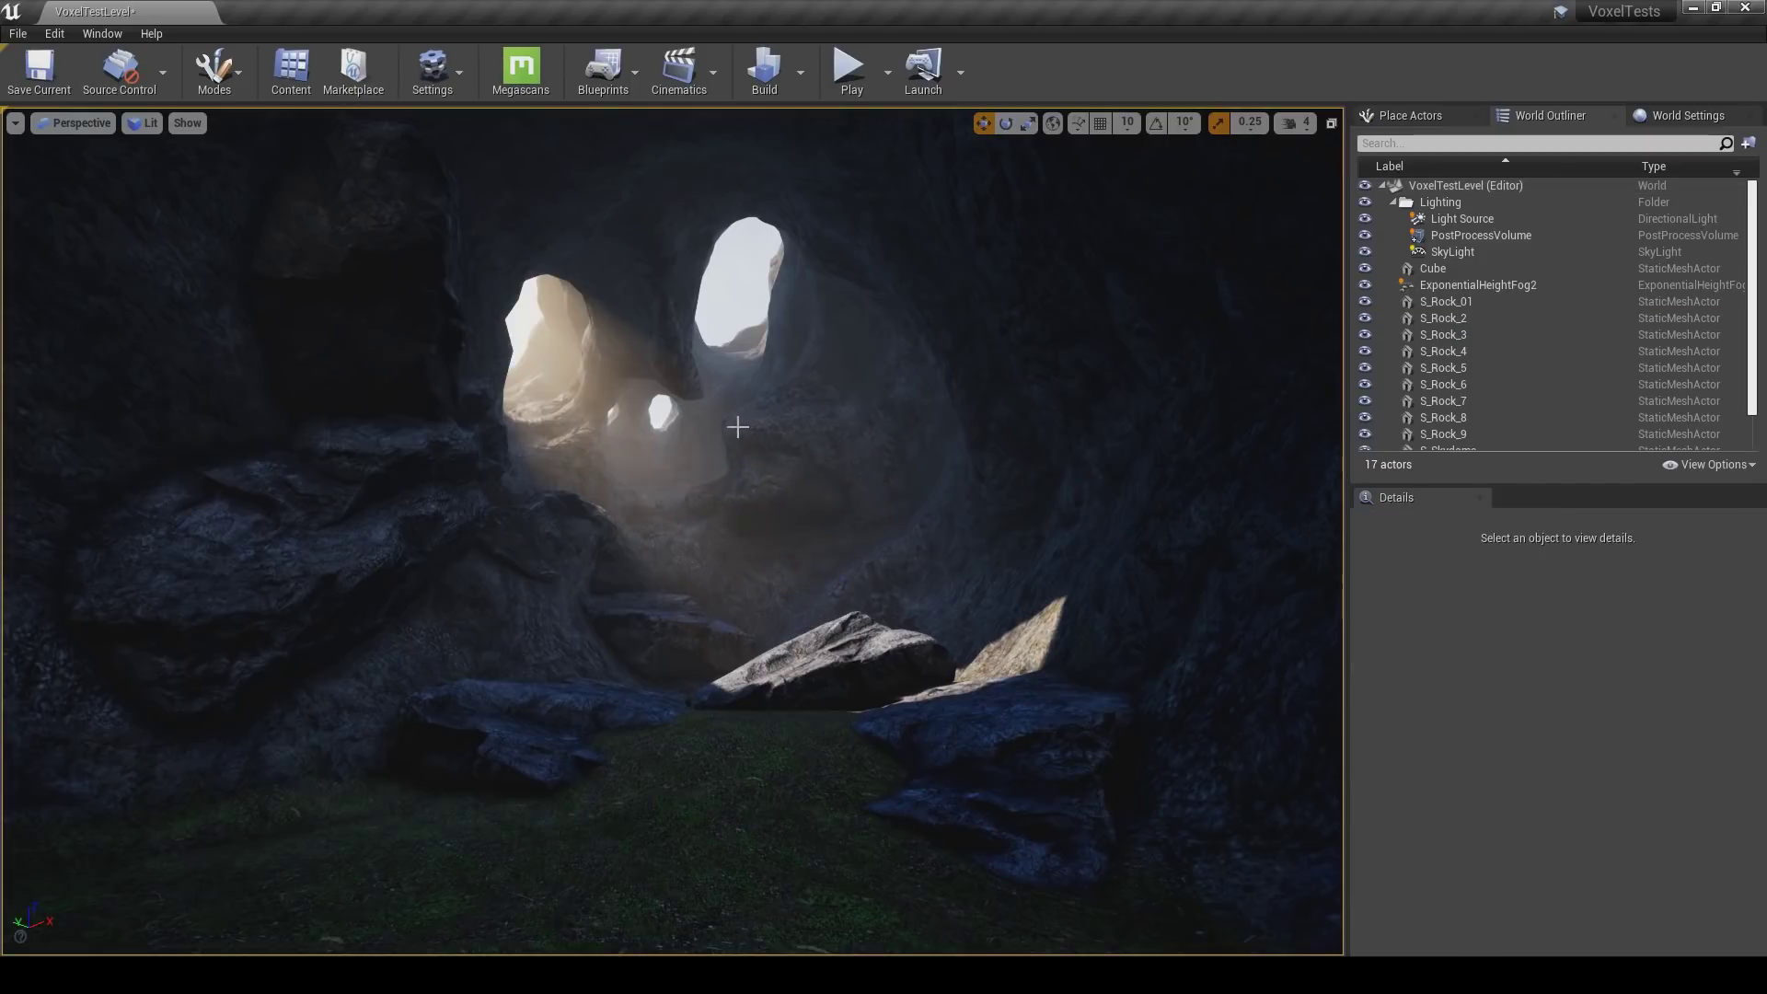
Duplicate the sunlit rock into the near left foreground and sink the copy into the grass.
right_click_drag(836, 515, 750, 528)
key("w")
key("s")
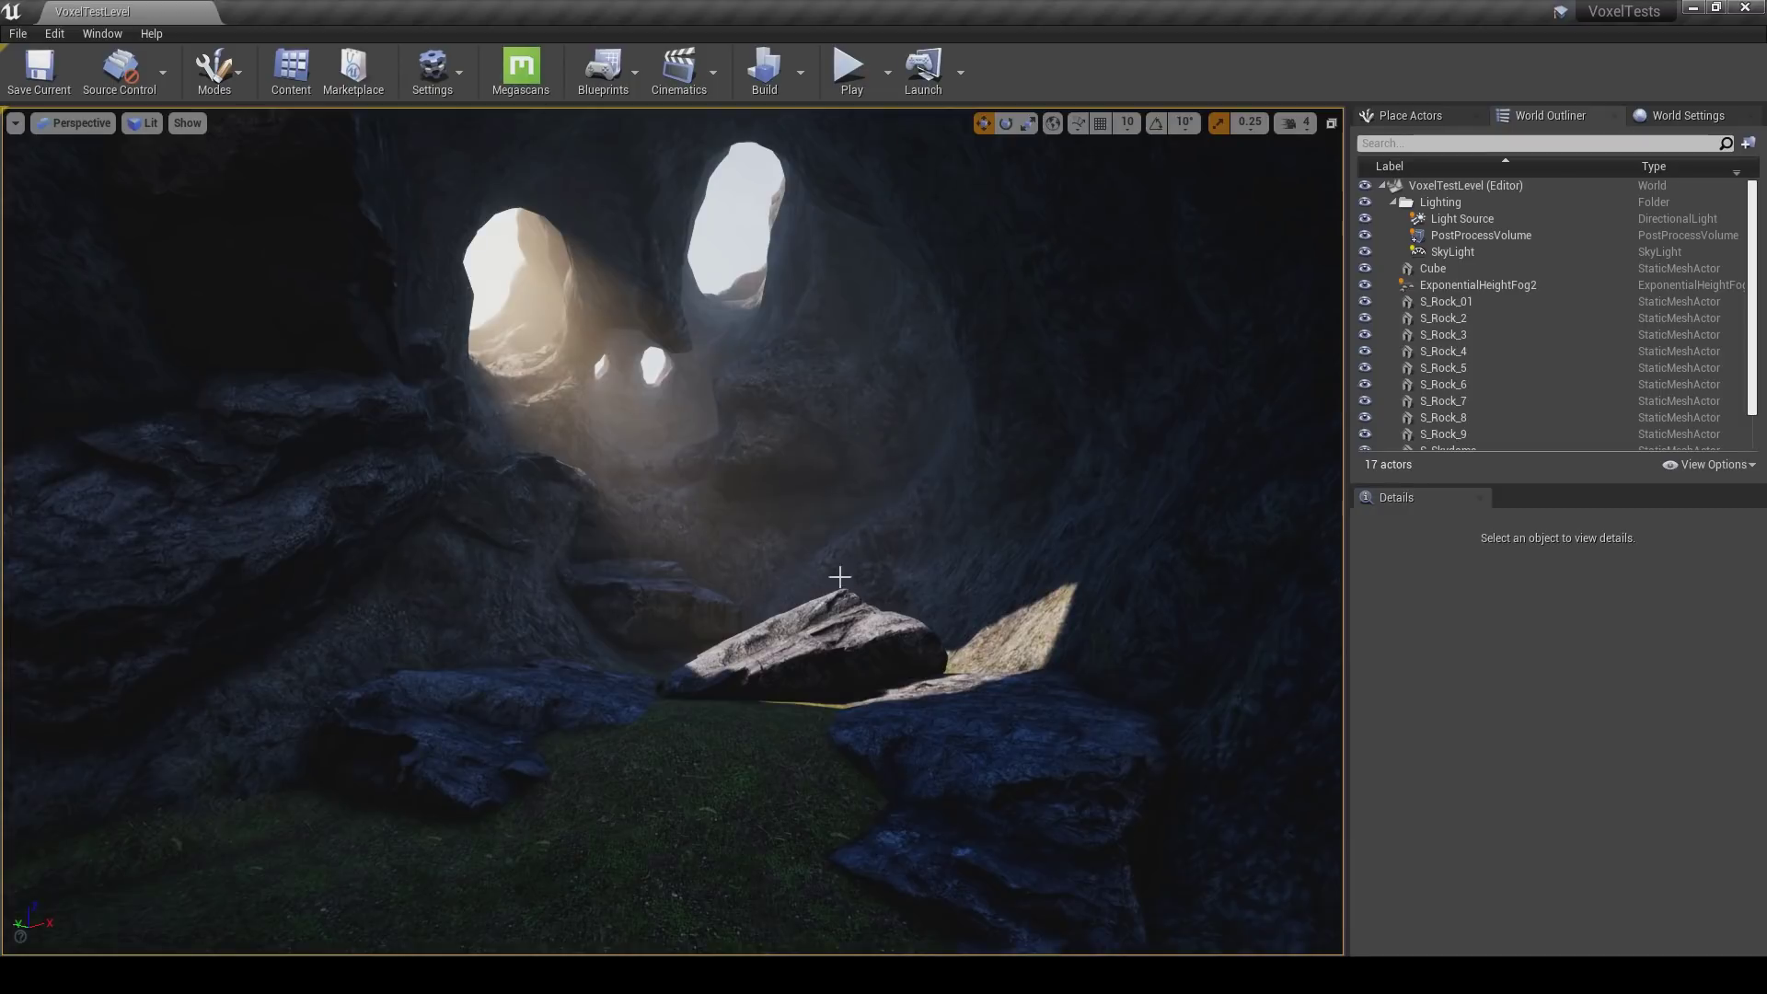
right_click_drag(839, 575, 821, 625)
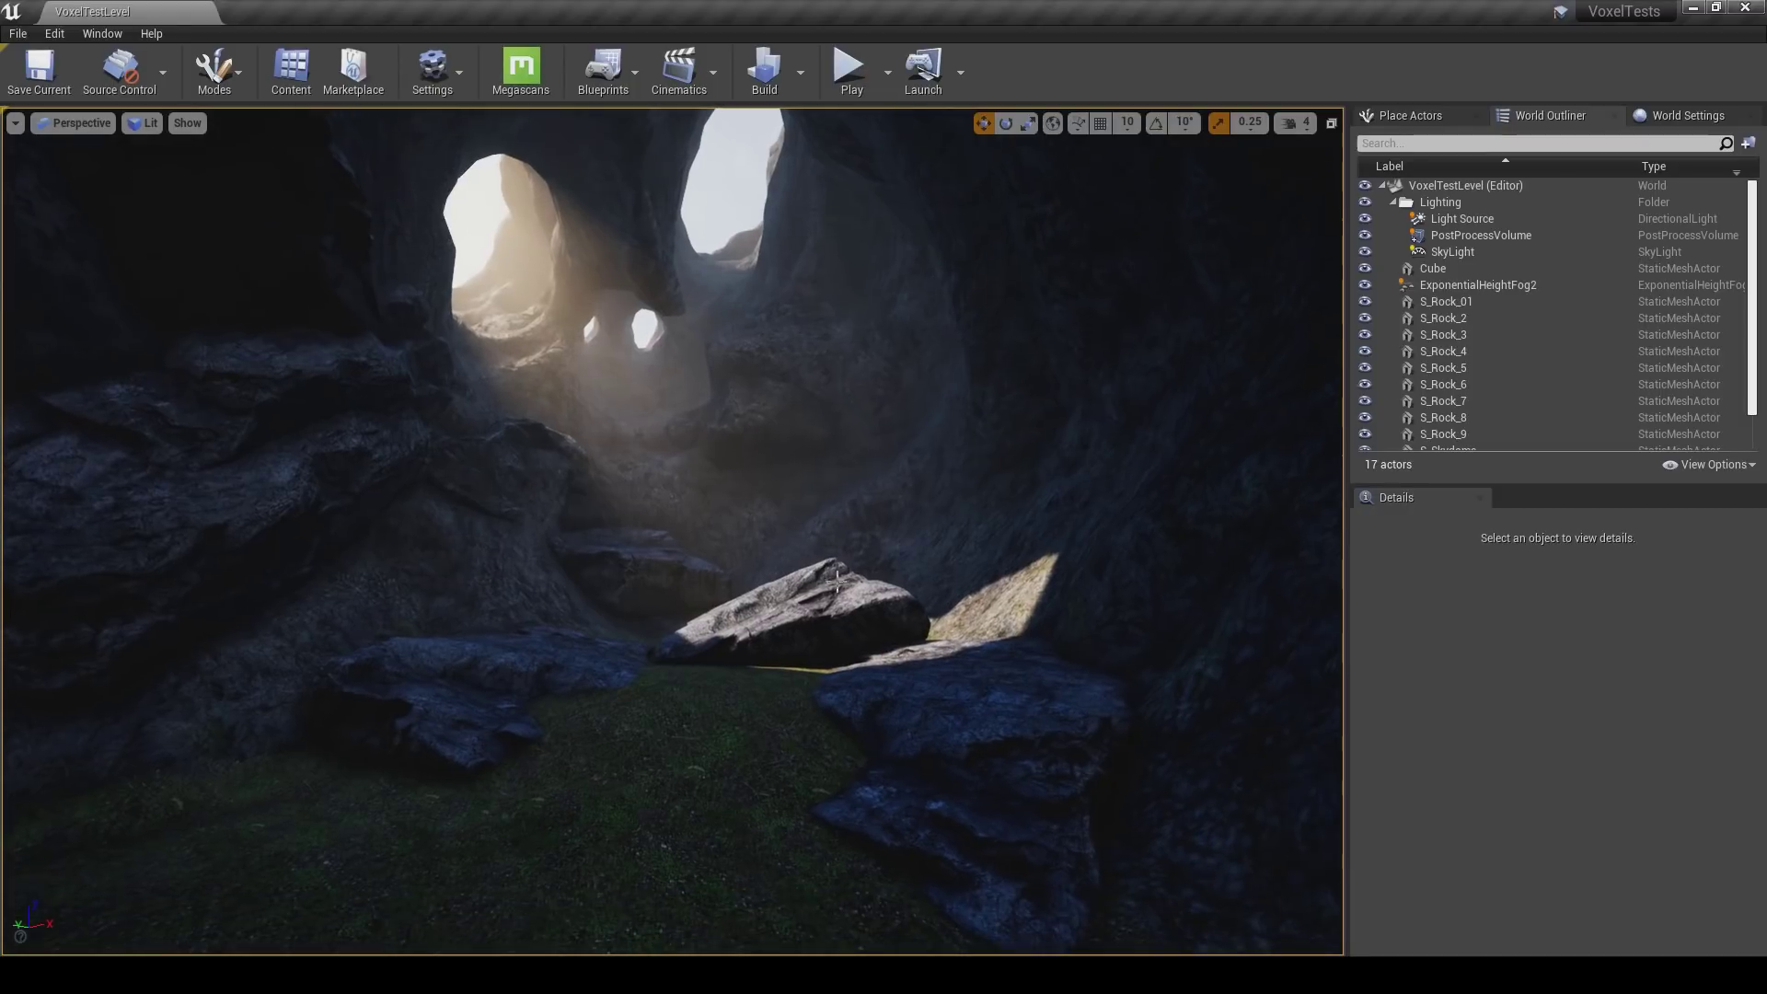
left_click(821, 625)
left_click_drag(755, 674, 533, 764, "alt")
left_click_drag(511, 665, 532, 911)
key("w")
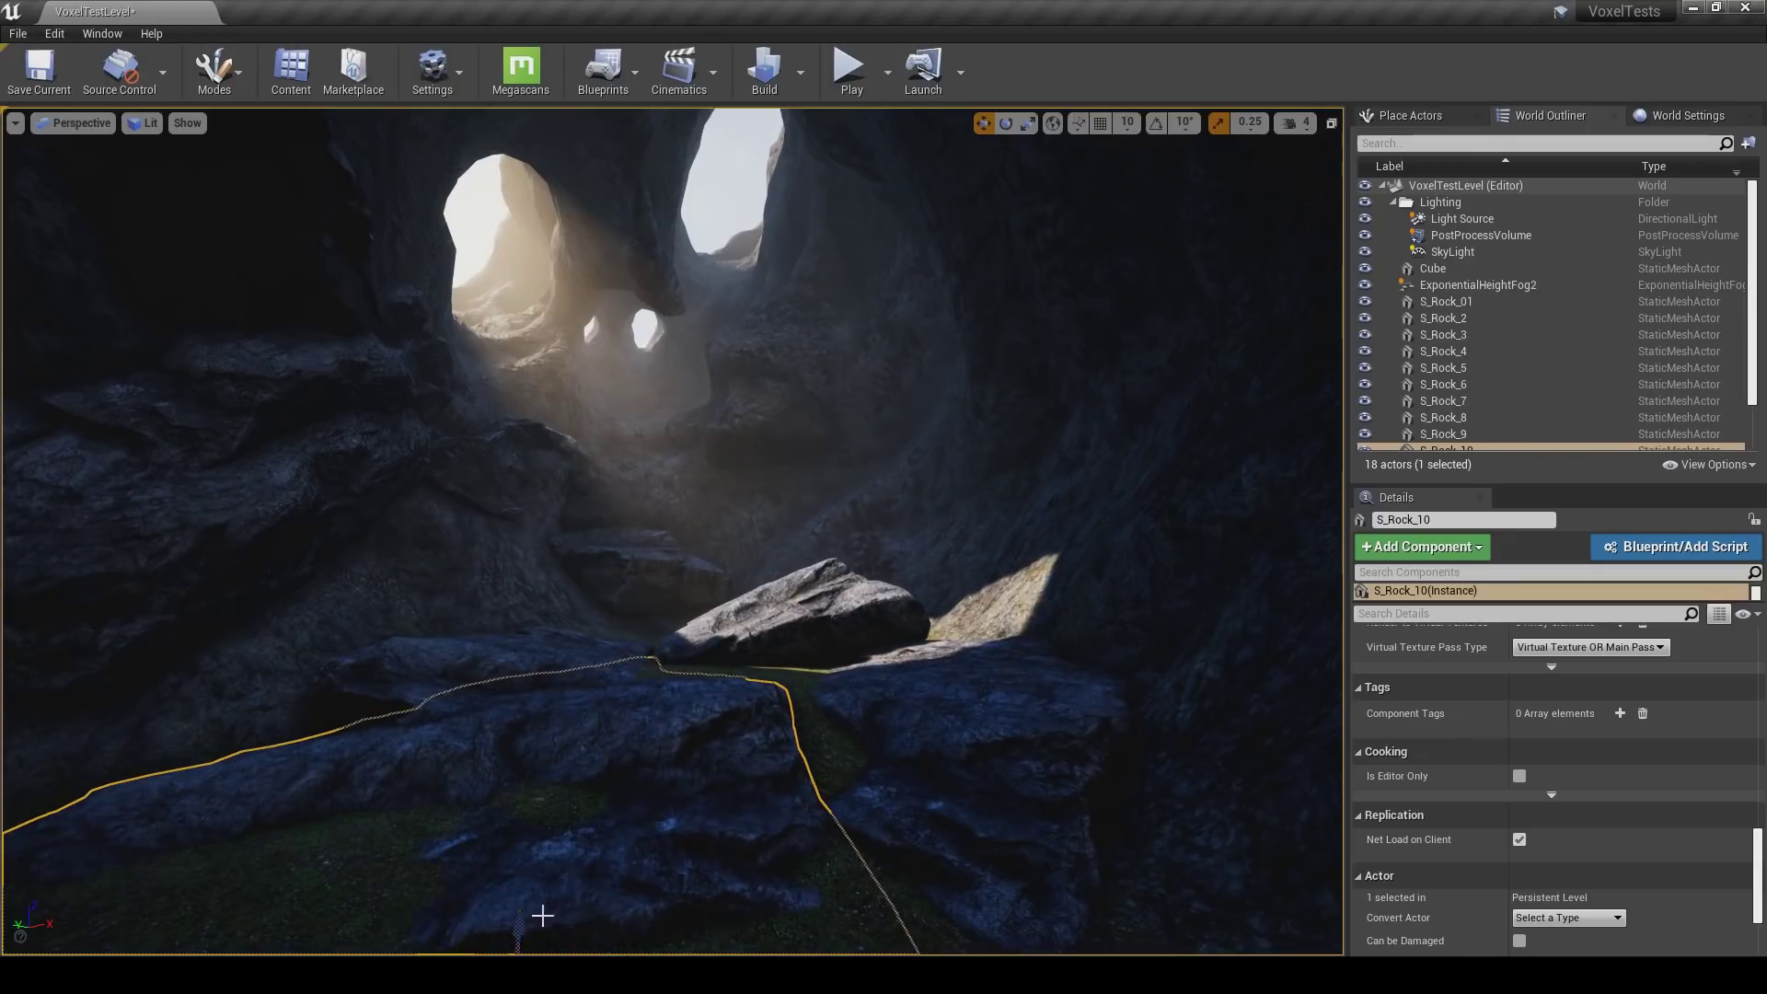
right_click_drag(509, 905, 612, 859)
key("w")
left_click_drag(584, 860, 617, 938)
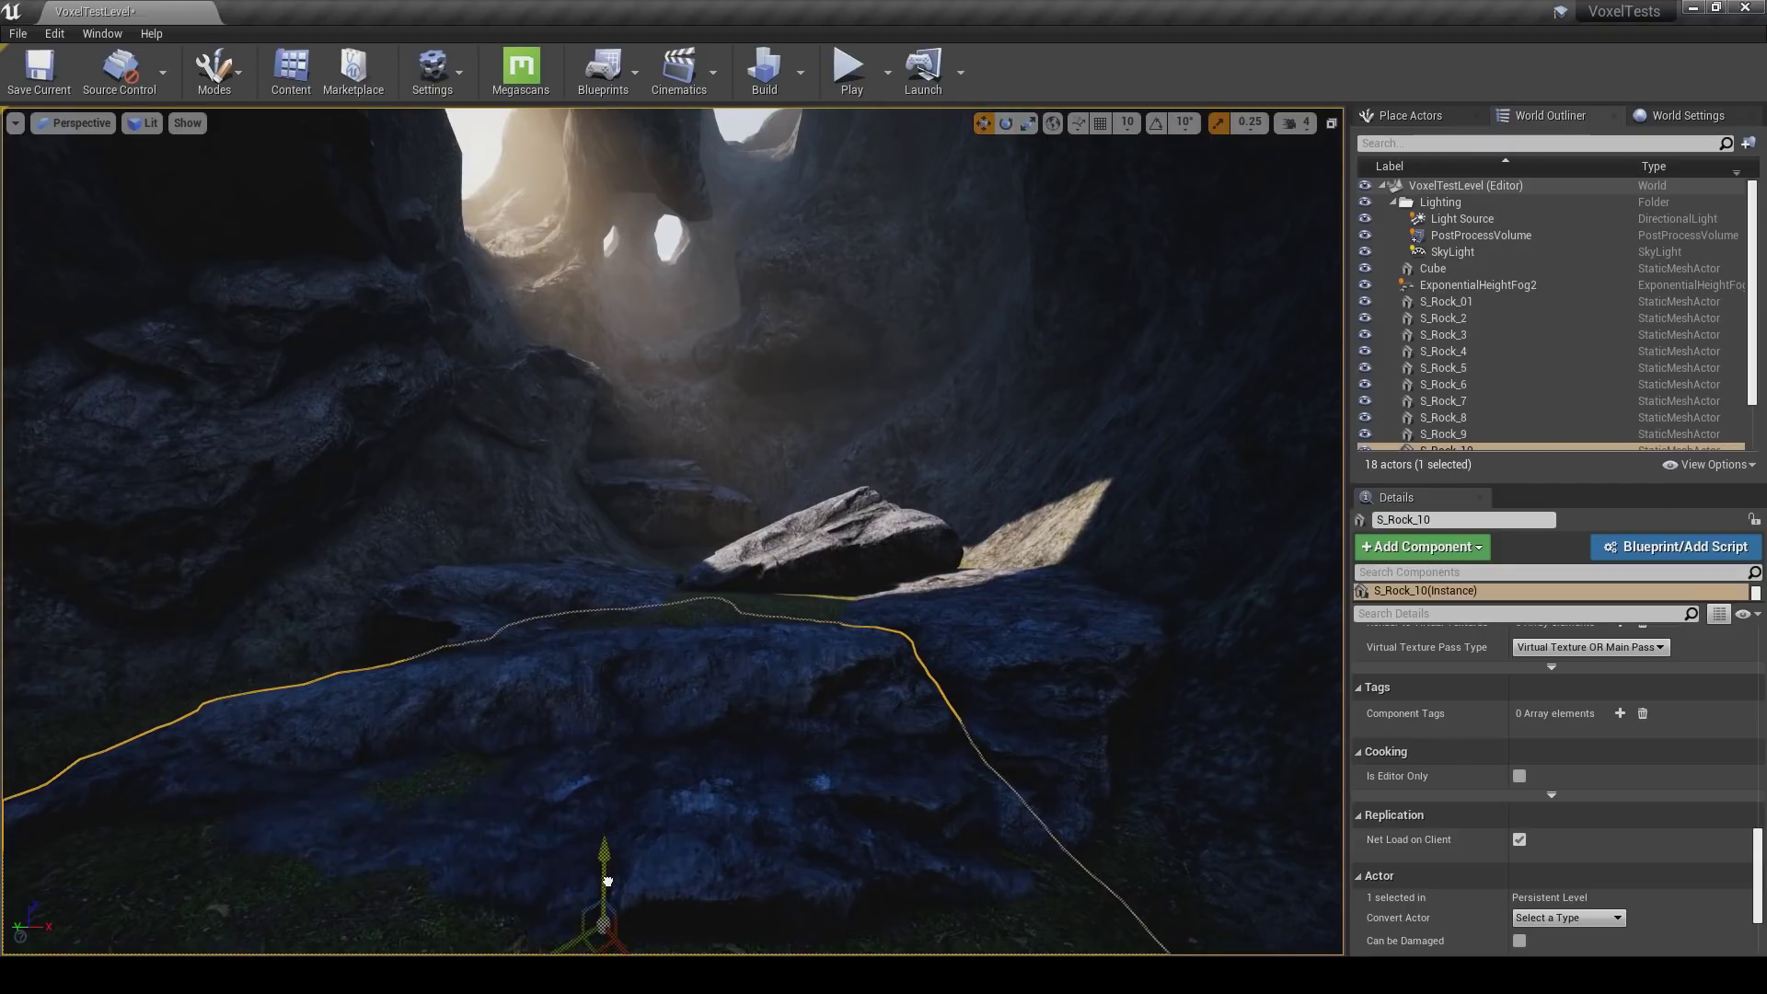
key("Escape")
mouse_move(709, 782)
right_mouse_down()
mouse_move(740, 754)
mouse_move(713, 704)
mouse_move(709, 785)
mouse_move(704, 760)
right_mouse_up()
right_click_drag(722, 699, 716, 701)
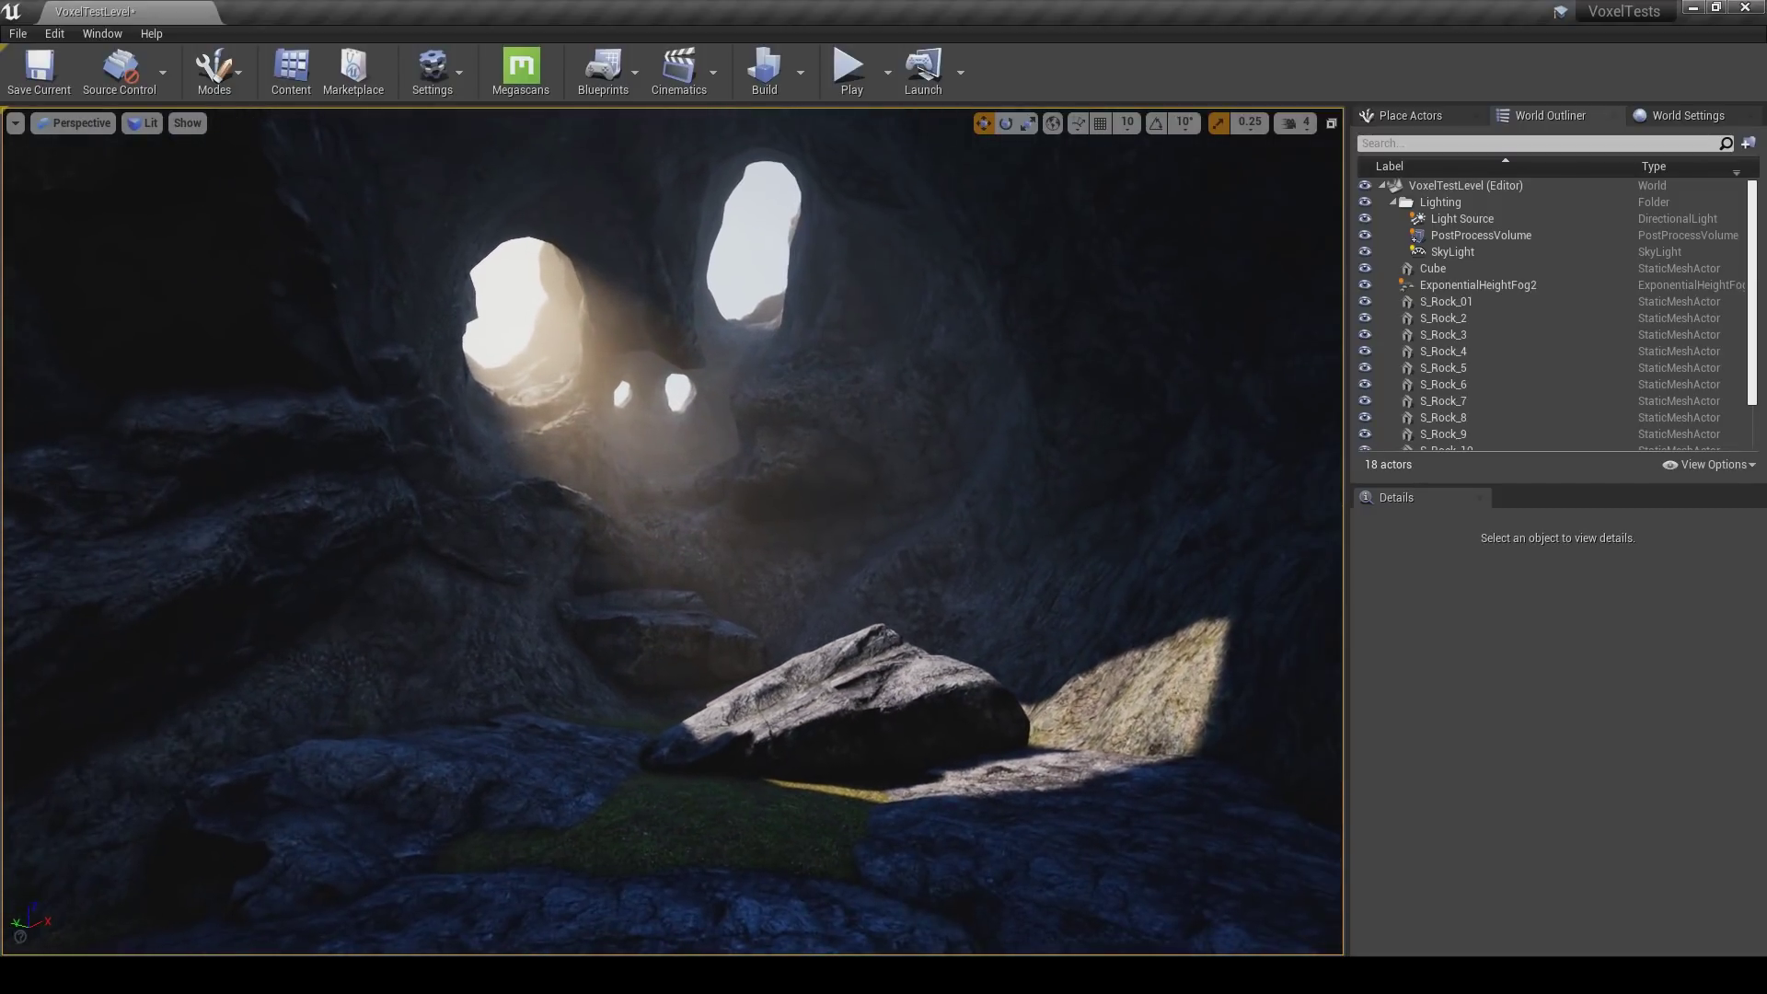
Rotate the directional Light Source slightly to shift the sunlit patch across the rocks and right wall.
left_click(1463, 219)
right_click_drag(880, 429, 881, 429)
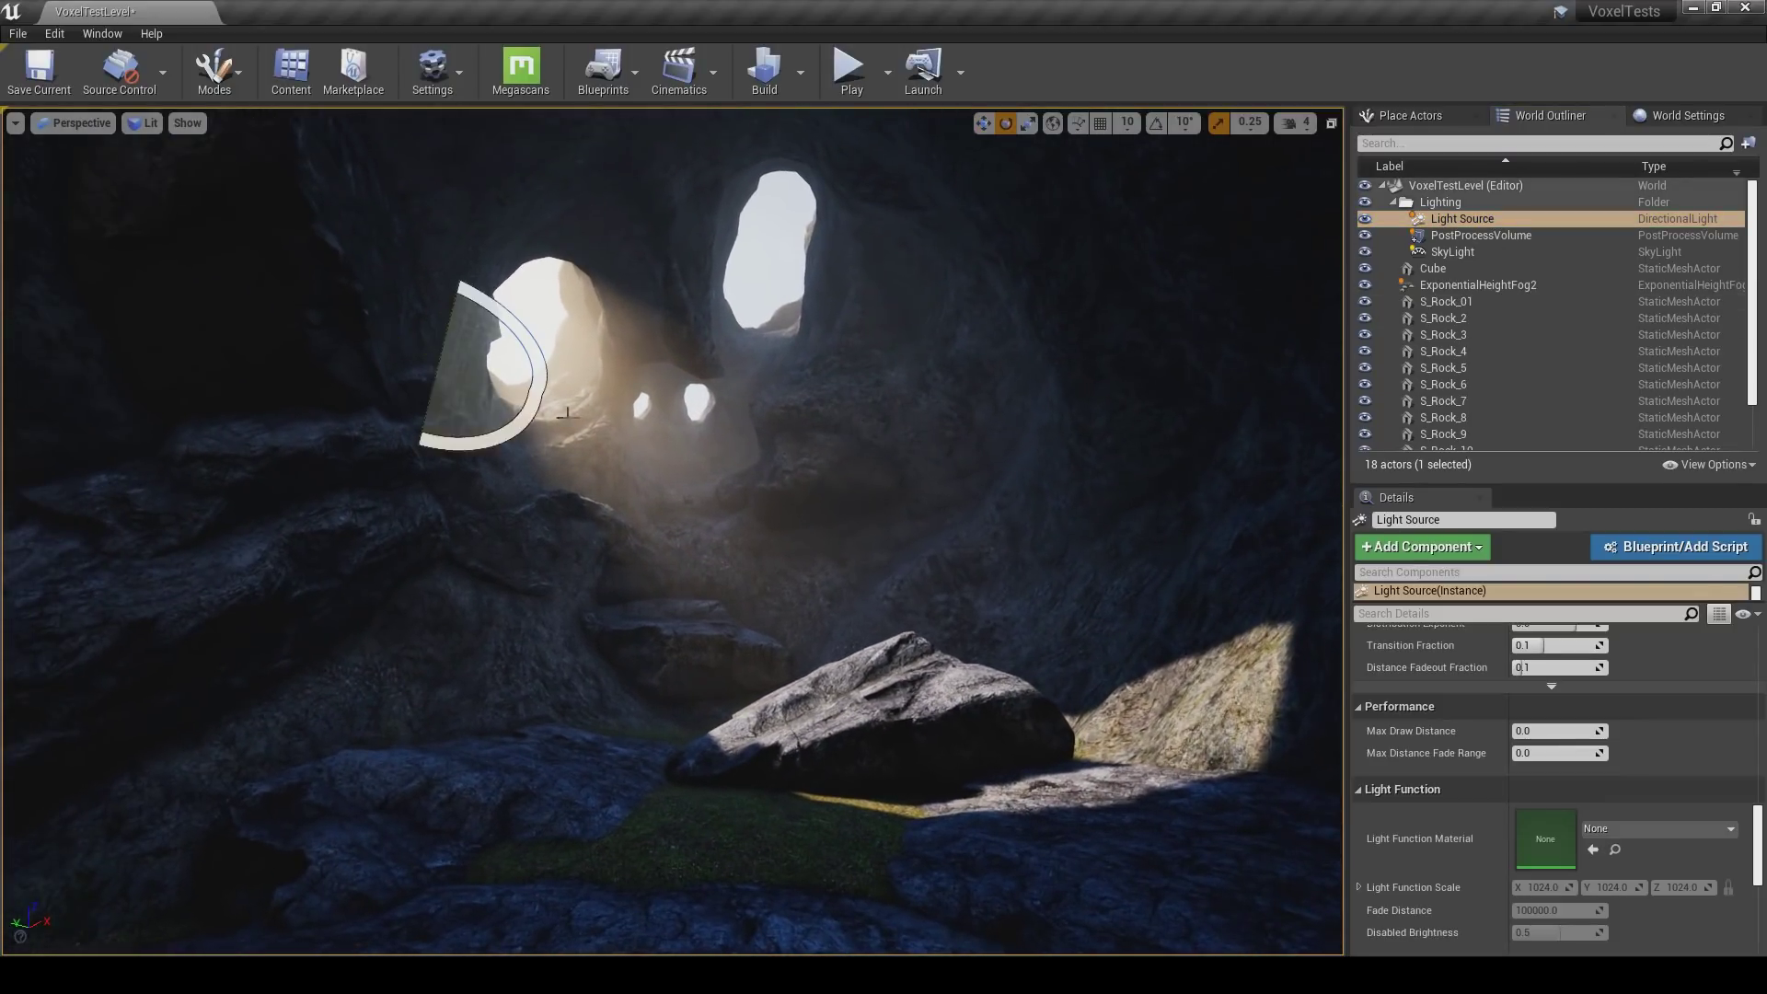
mouse_move(520, 334)
left_mouse_down()
mouse_move(470, 299)
mouse_move(513, 316)
left_mouse_up()
right_click_drag(513, 316, 524, 323)
key("s")
mouse_move(670, 408)
right_mouse_down()
mouse_move(704, 423)
mouse_move(670, 408)
right_mouse_up()
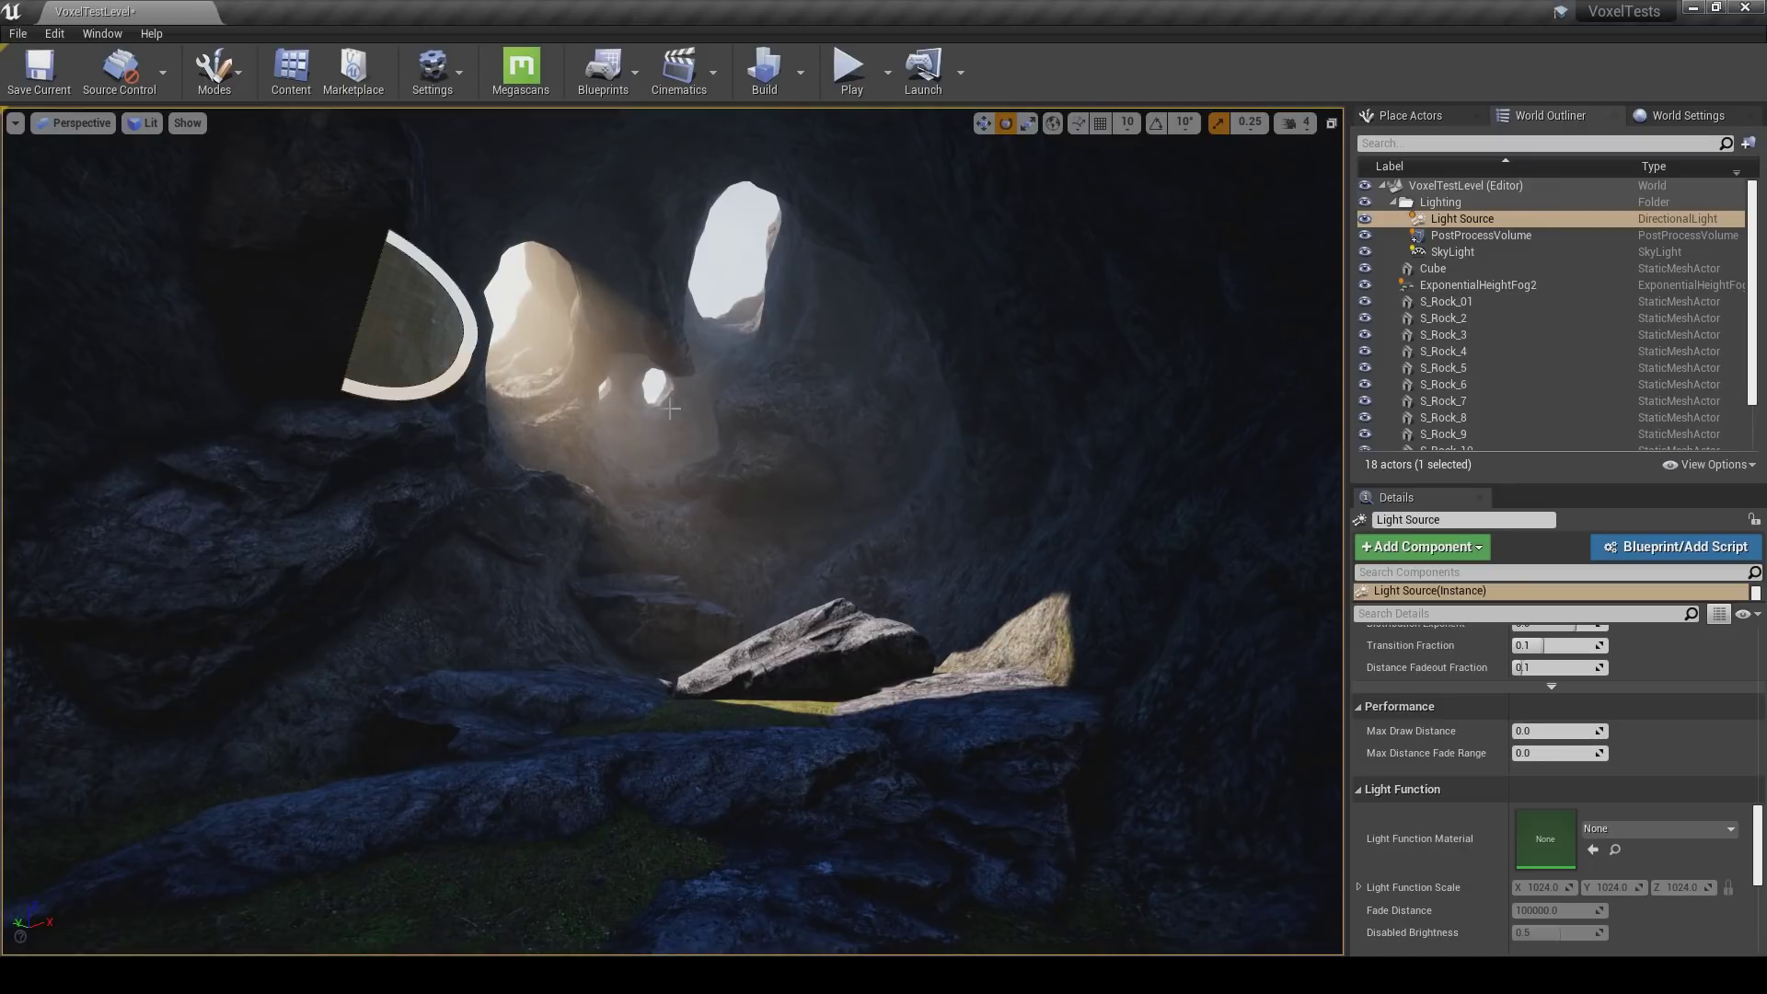
key("w")
right_click_drag(730, 478, 713, 484)
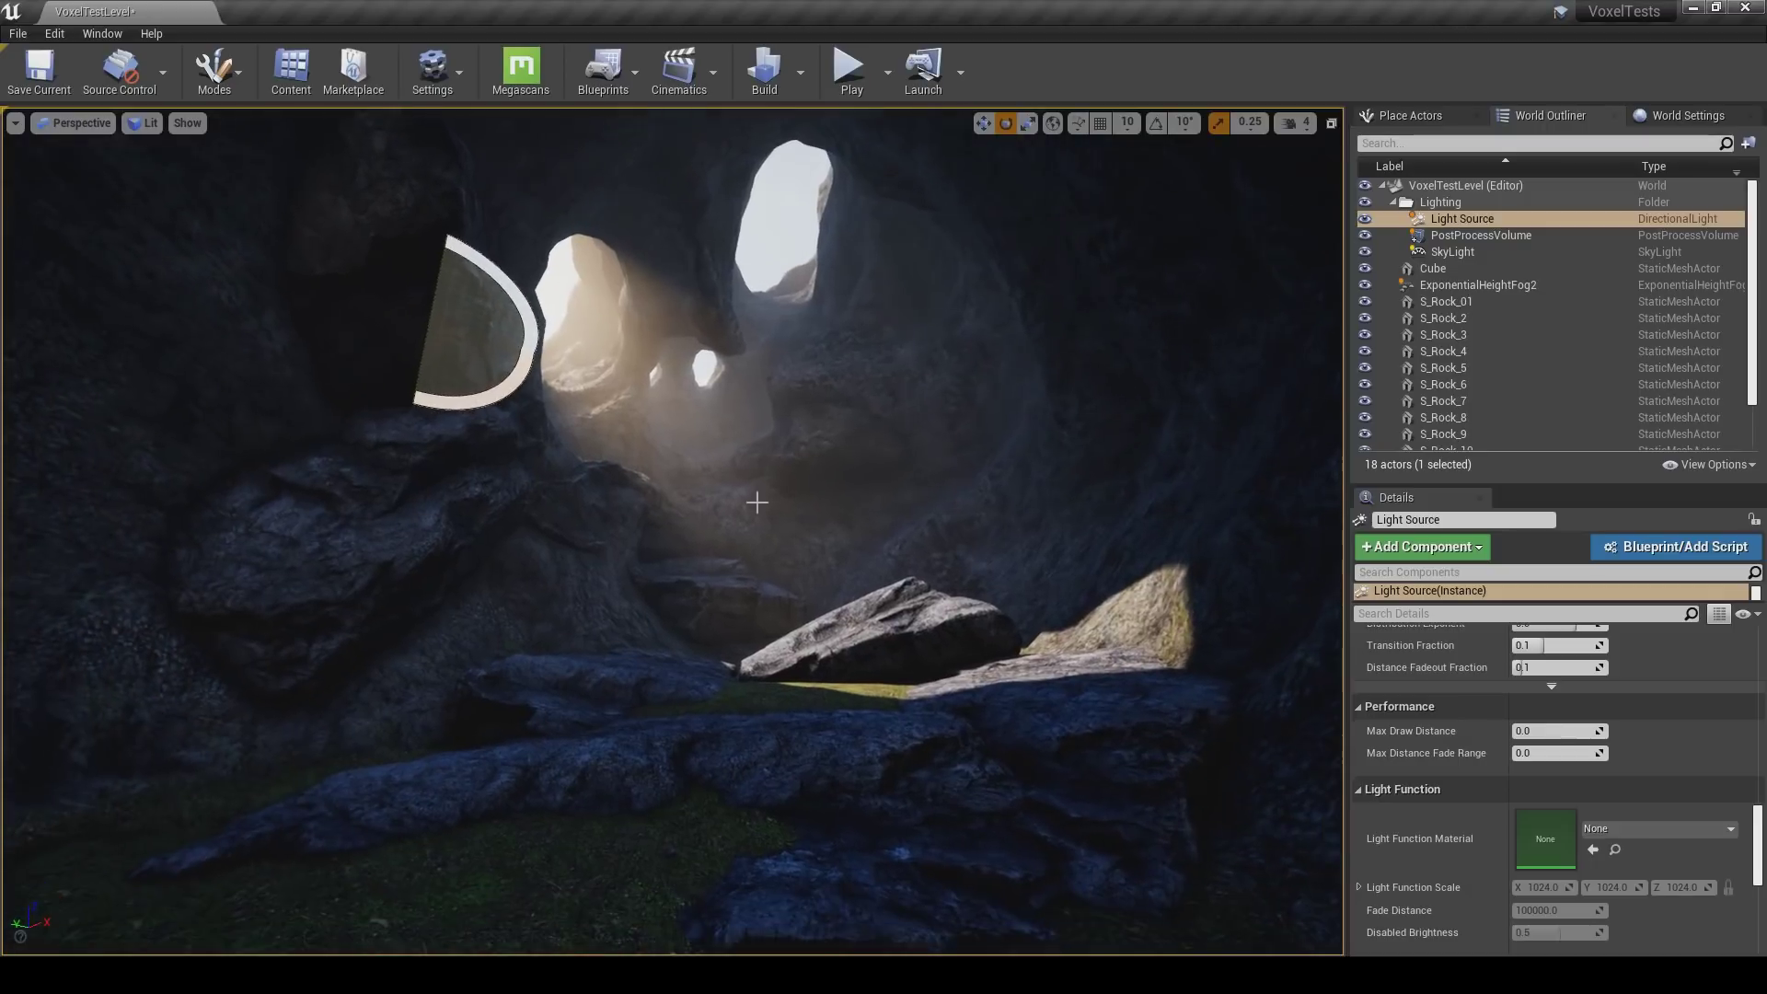
key("Escape")
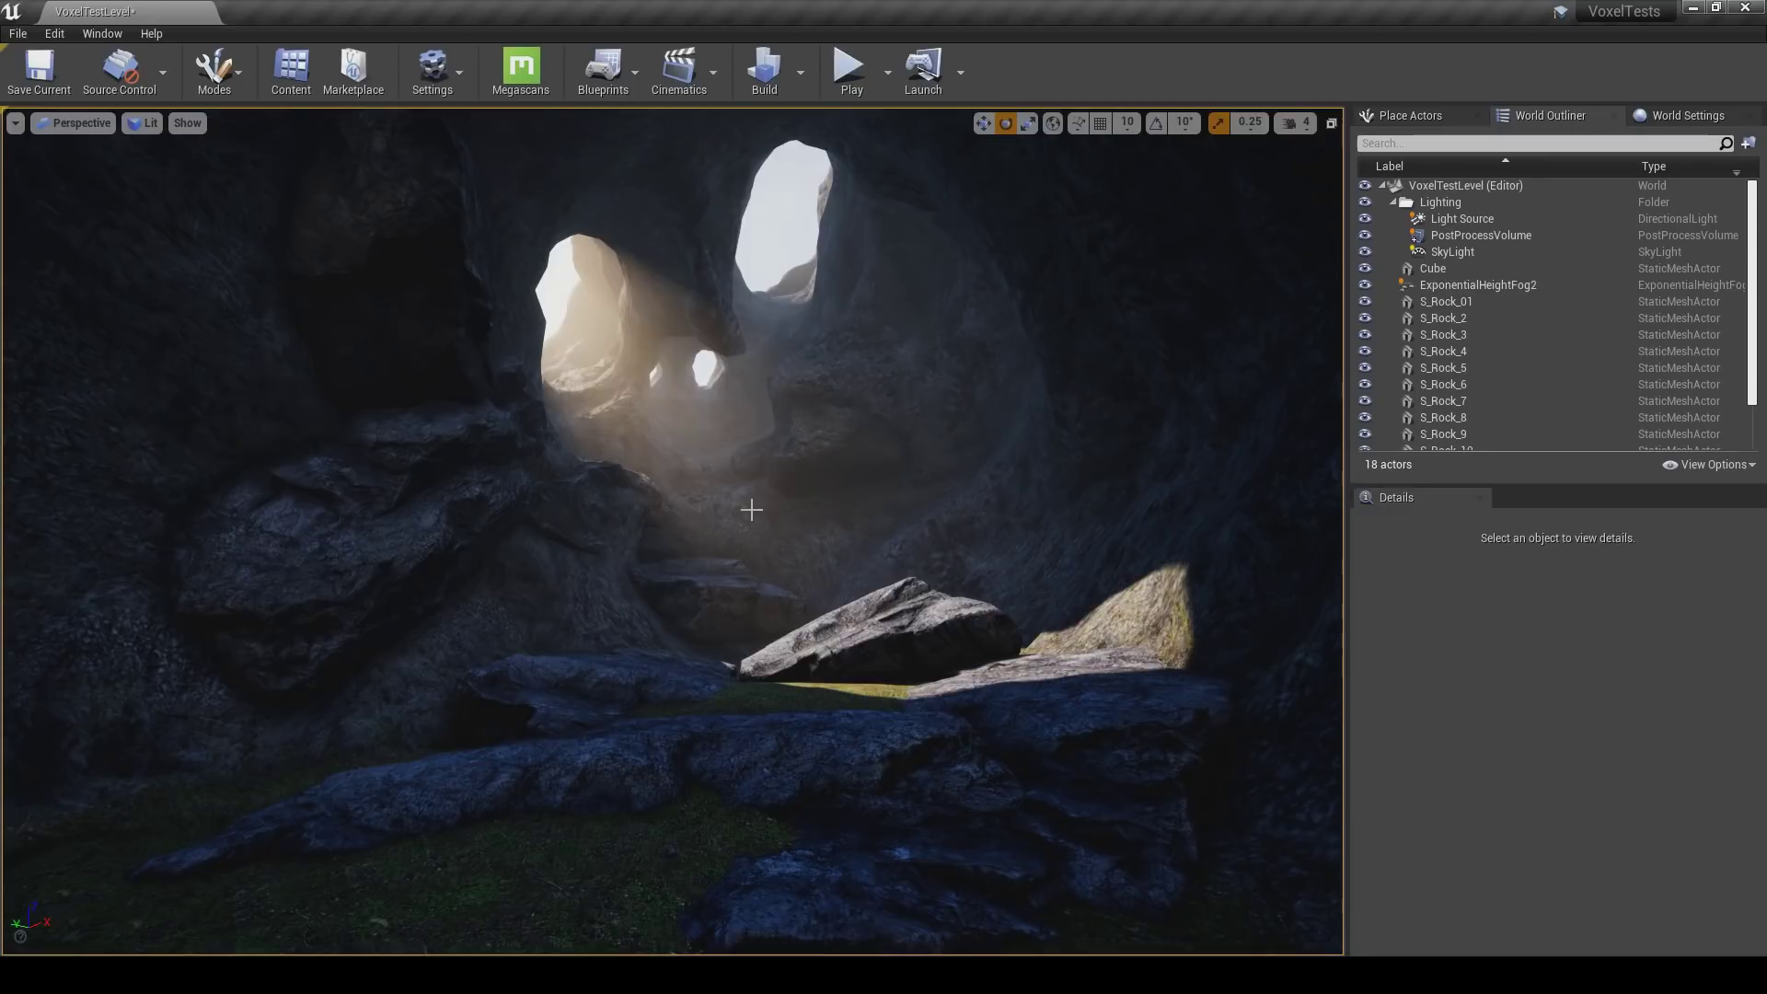
Duplicate the near foreground rock, rotate the copy and lower it into the grassy gap in front of the sunlit rock.
key("w")
mouse_move(746, 508)
right_mouse_down()
mouse_move(749, 451)
mouse_move(746, 507)
right_mouse_up()
key("s")
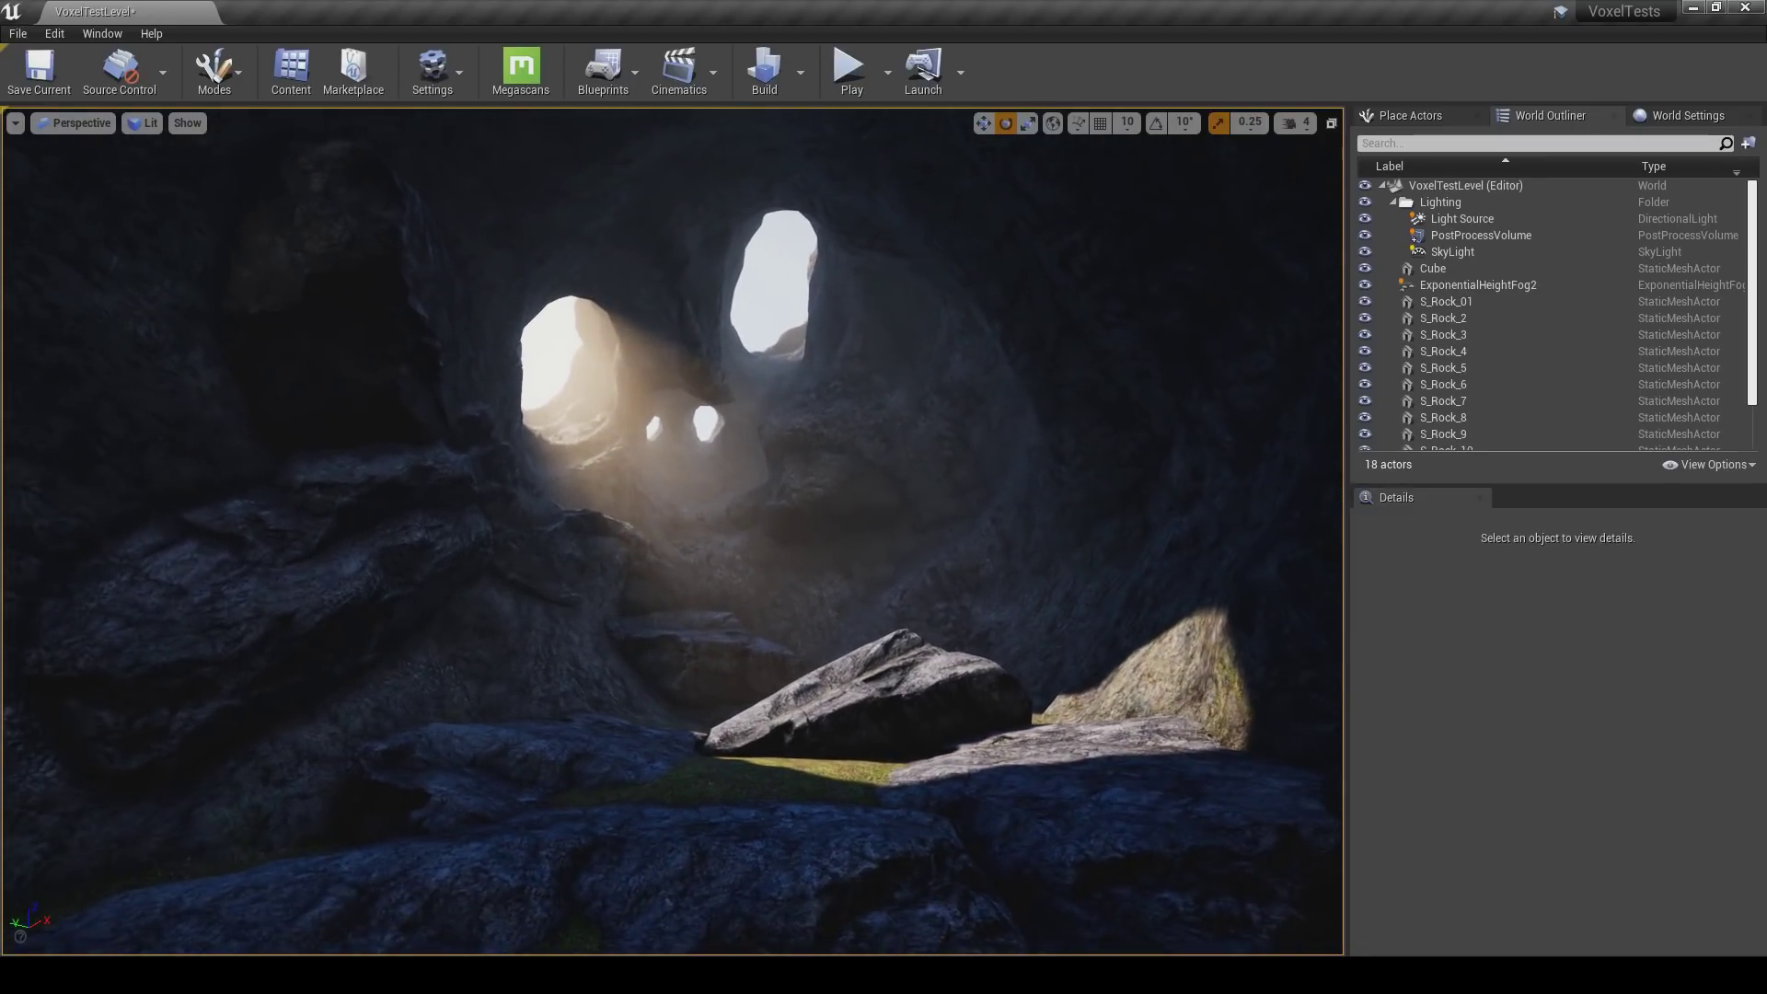
left_click(592, 763)
key("w")
left_click_drag(572, 917, 694, 899, "alt")
key("e")
left_click_drag(655, 836, 827, 924)
key("w")
right_click_drag(816, 853, 816, 866)
left_click_drag(810, 830, 796, 882)
right_click_drag(793, 848, 793, 863)
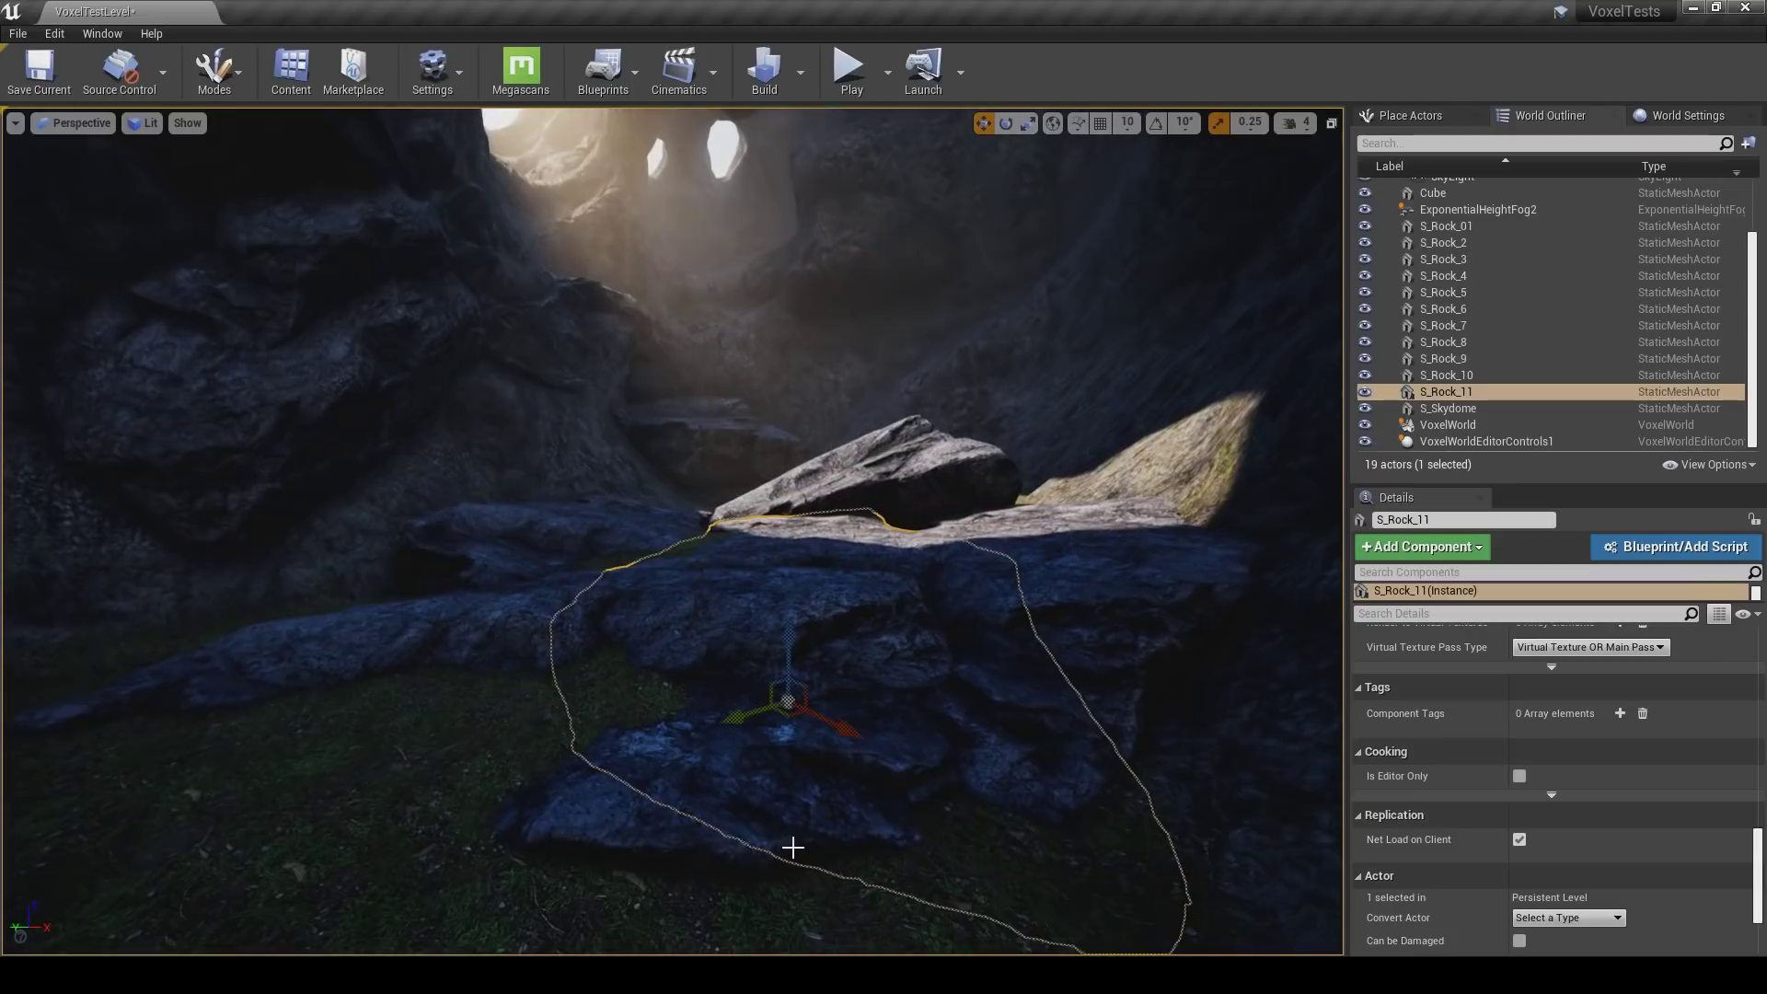
Duplicate another foreground rock toward the near left and rotate the copy to cover the remaining grass.
left_click(768, 755)
left_click_drag(612, 870, 460, 967, "alt")
key("e")
left_click_drag(420, 851, 392, 985)
key("w")
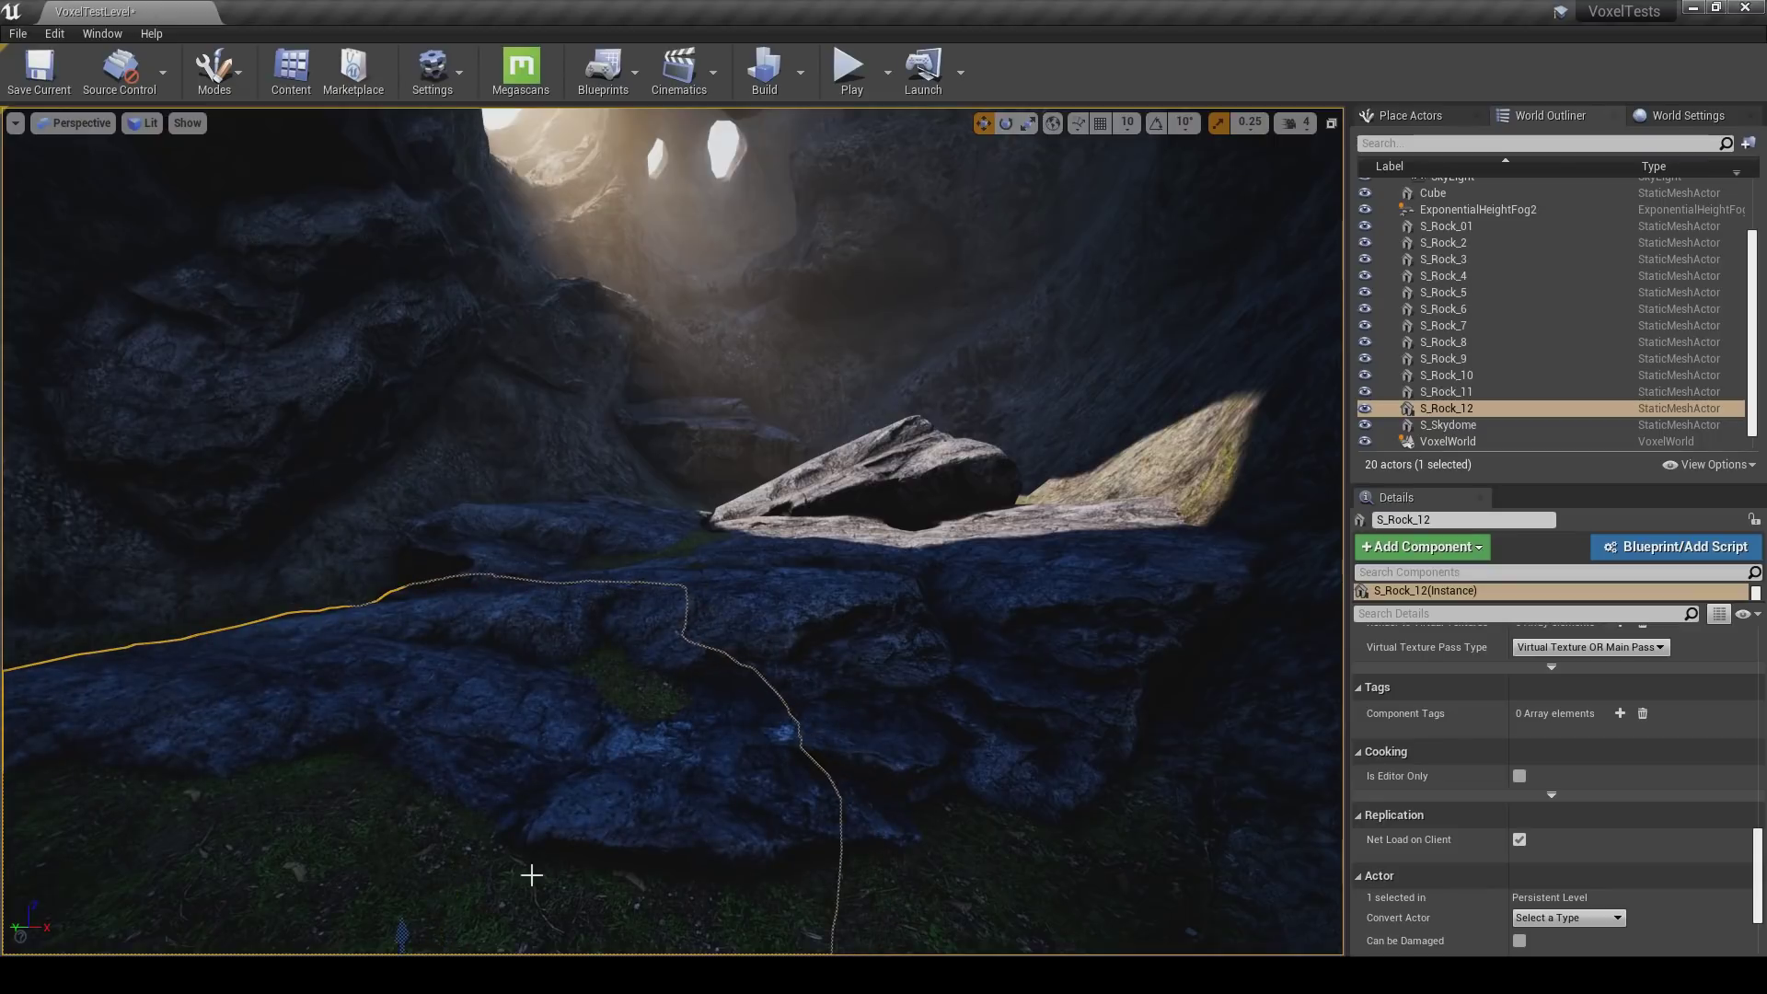
key("Escape")
right_click_drag(593, 793, 682, 723)
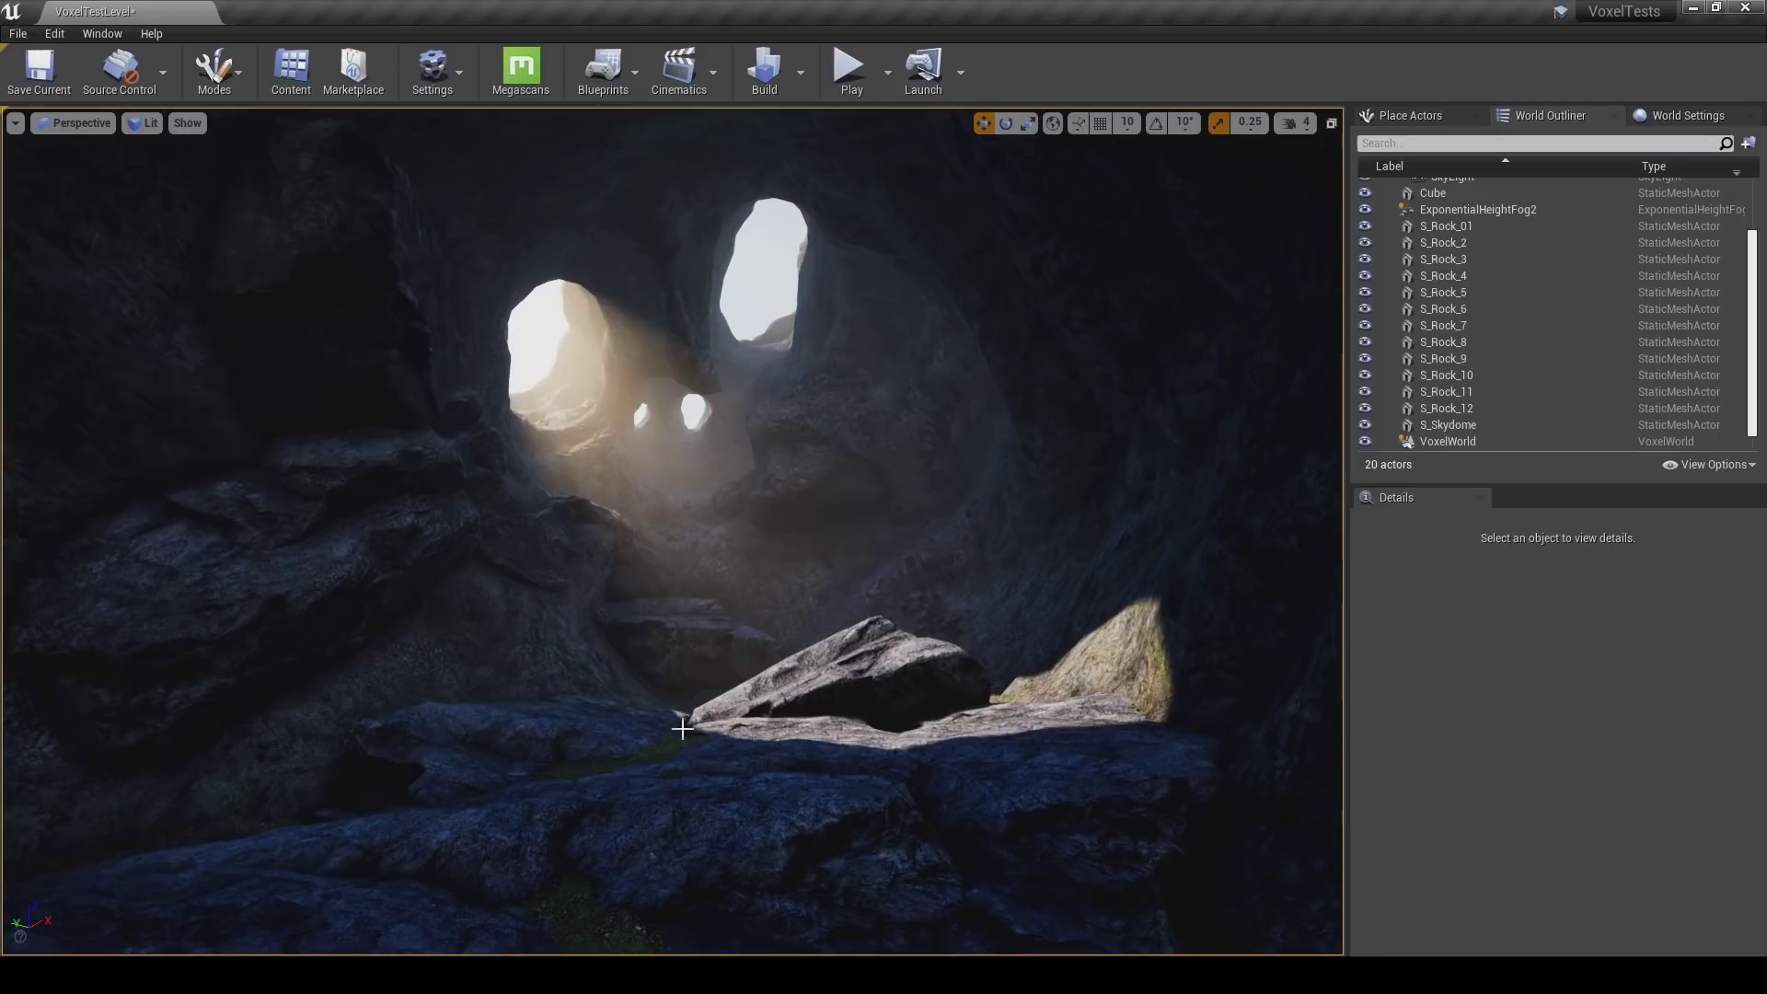
Locate the VoxelWorld's material collection in the project content and open the MI_Landscape material from the same folder.
left_click(655, 752)
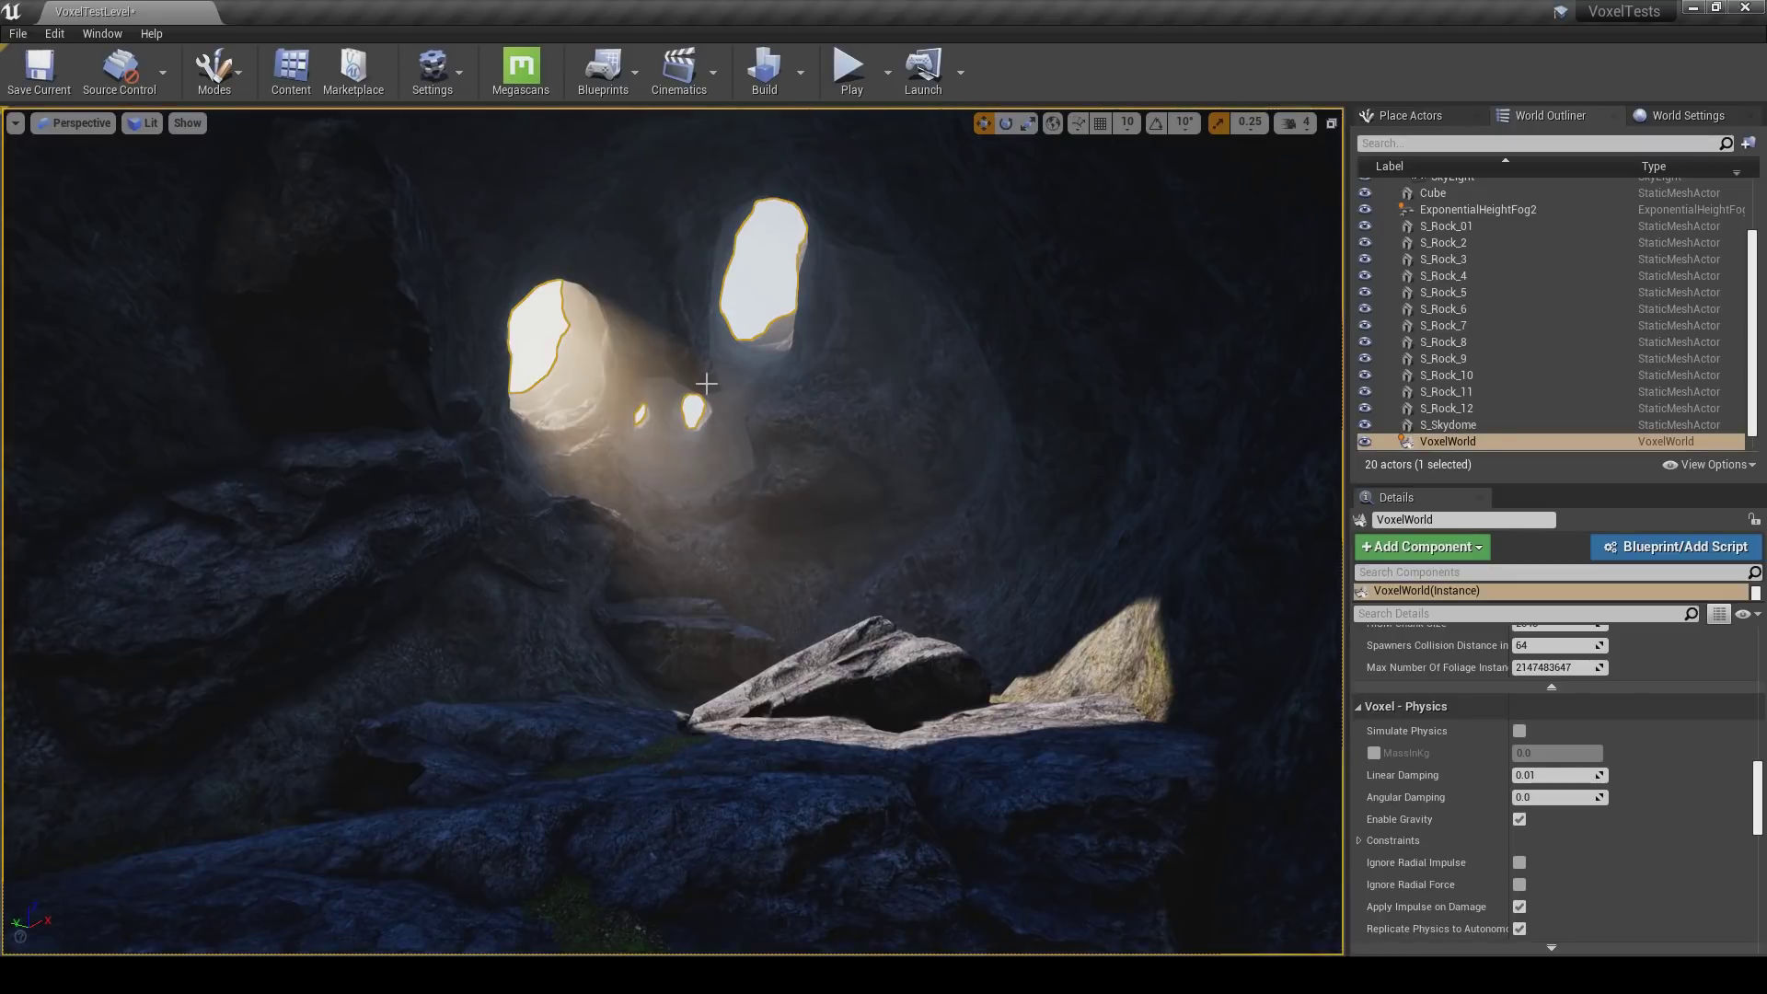
scroll(1449, 742, "up", 3)
scroll(1561, 762, "up", 5)
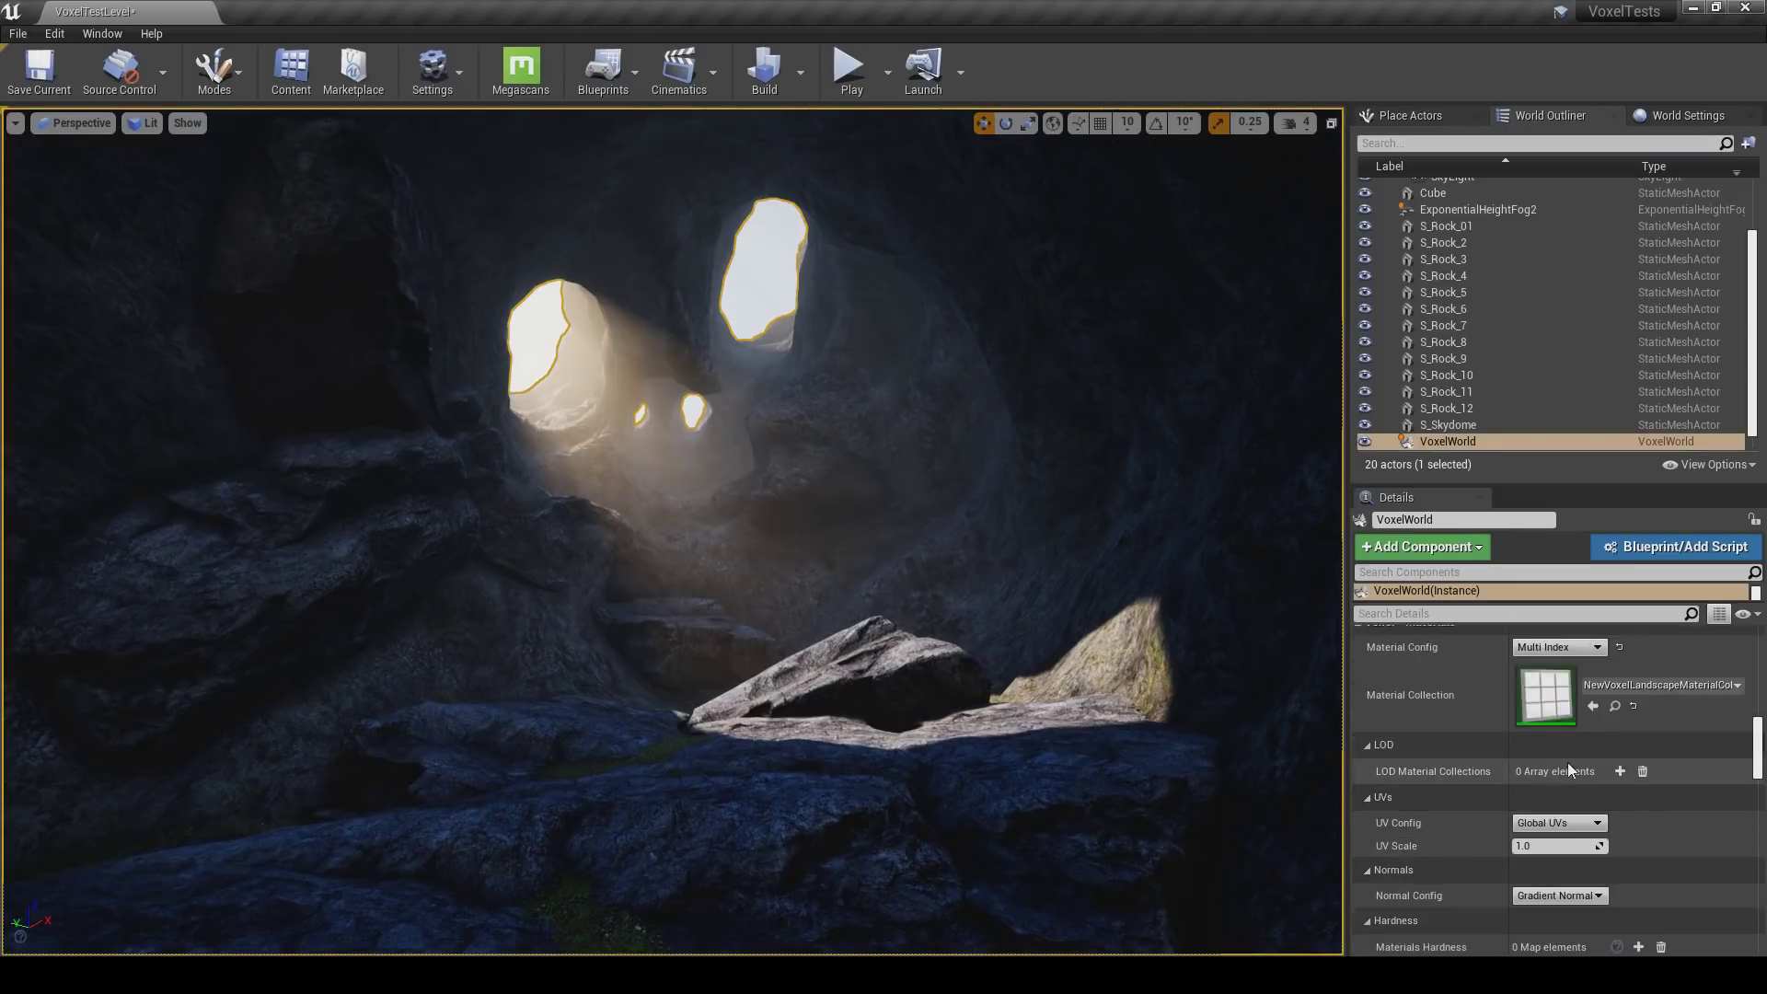
left_click(1606, 797)
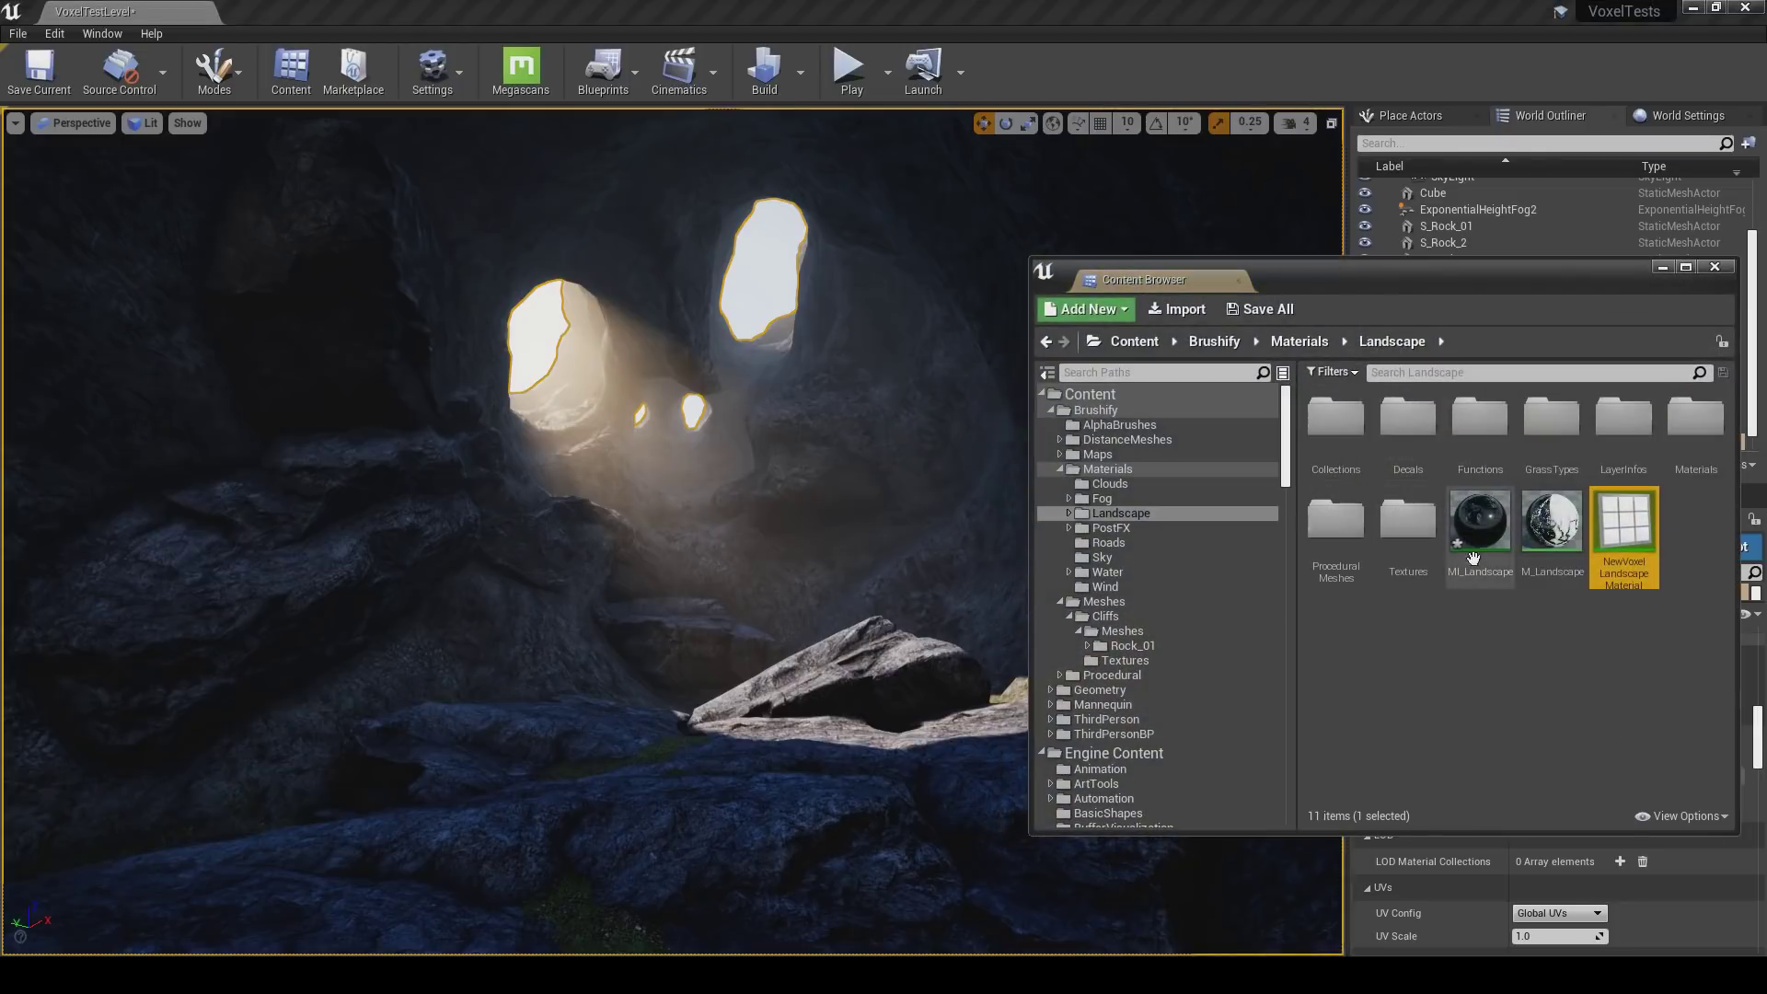
double_click(1479, 525)
left_click(1661, 267)
scroll(1103, 552, "down", 2)
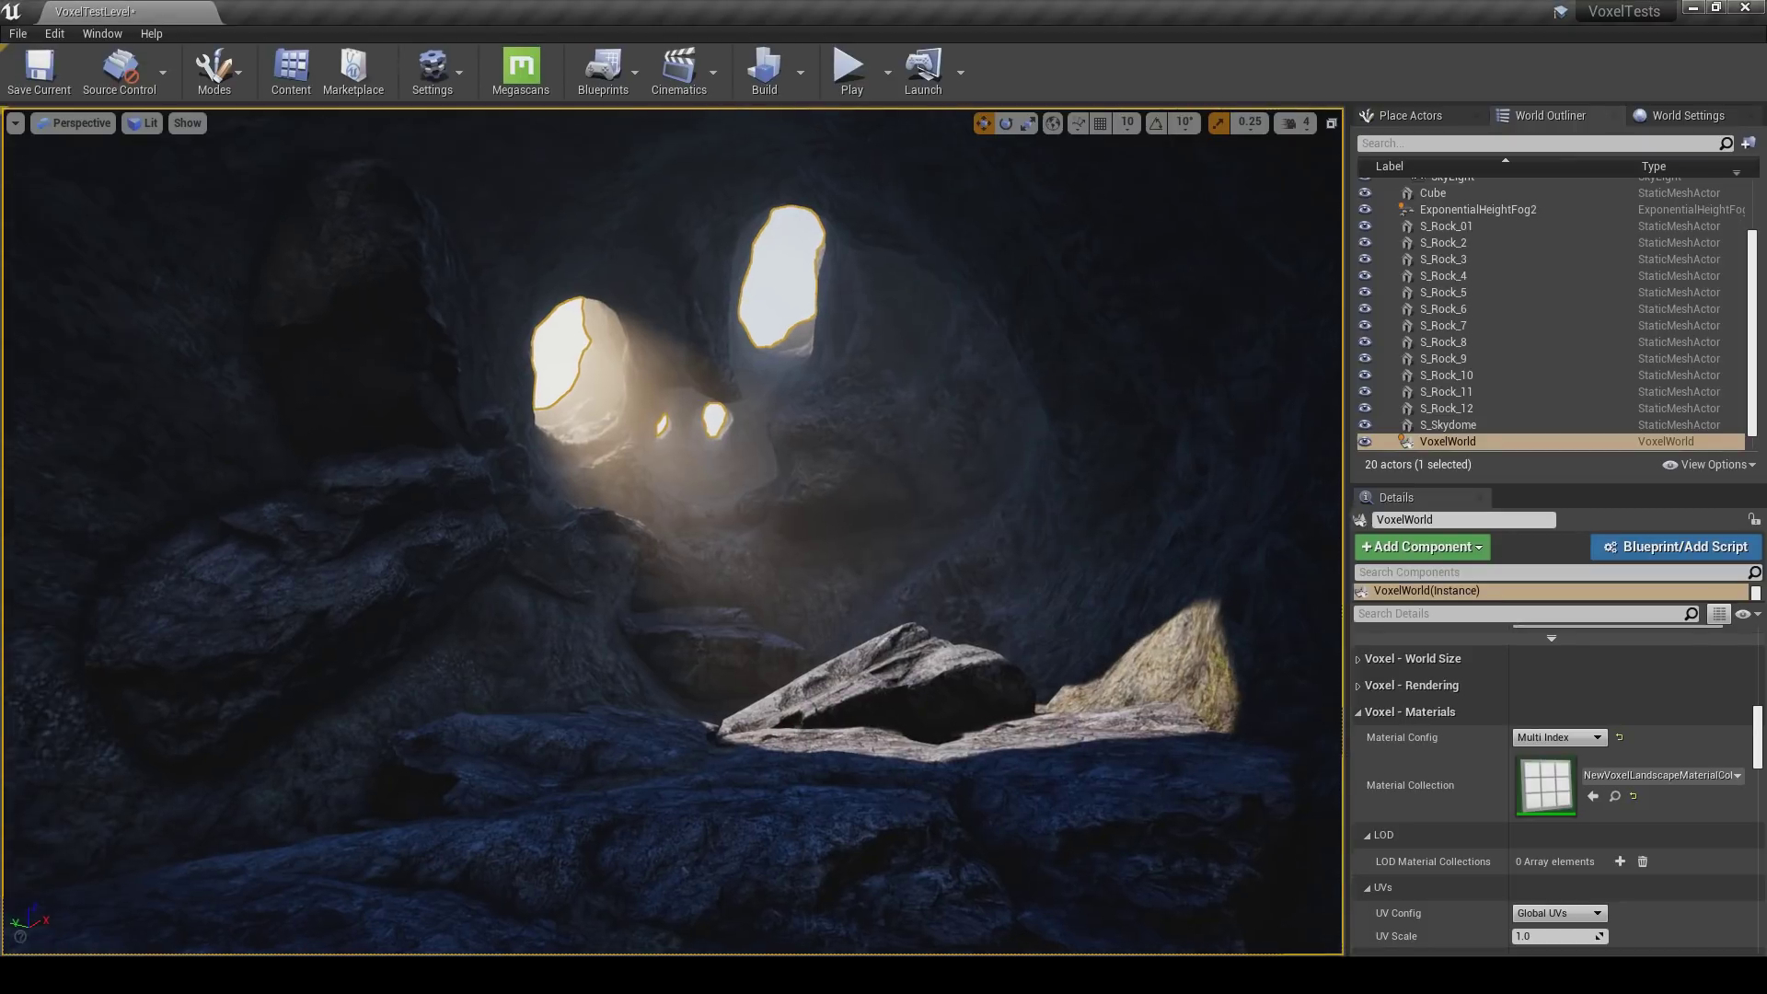
Look through the PostProcessVolume's rendering, color grading and lens settings, collapsing the Ambient Occlusion group.
left_click(1000, 411)
right_click_drag(1000, 411, 1317, 423)
right_click_drag(918, 600, 370, 589)
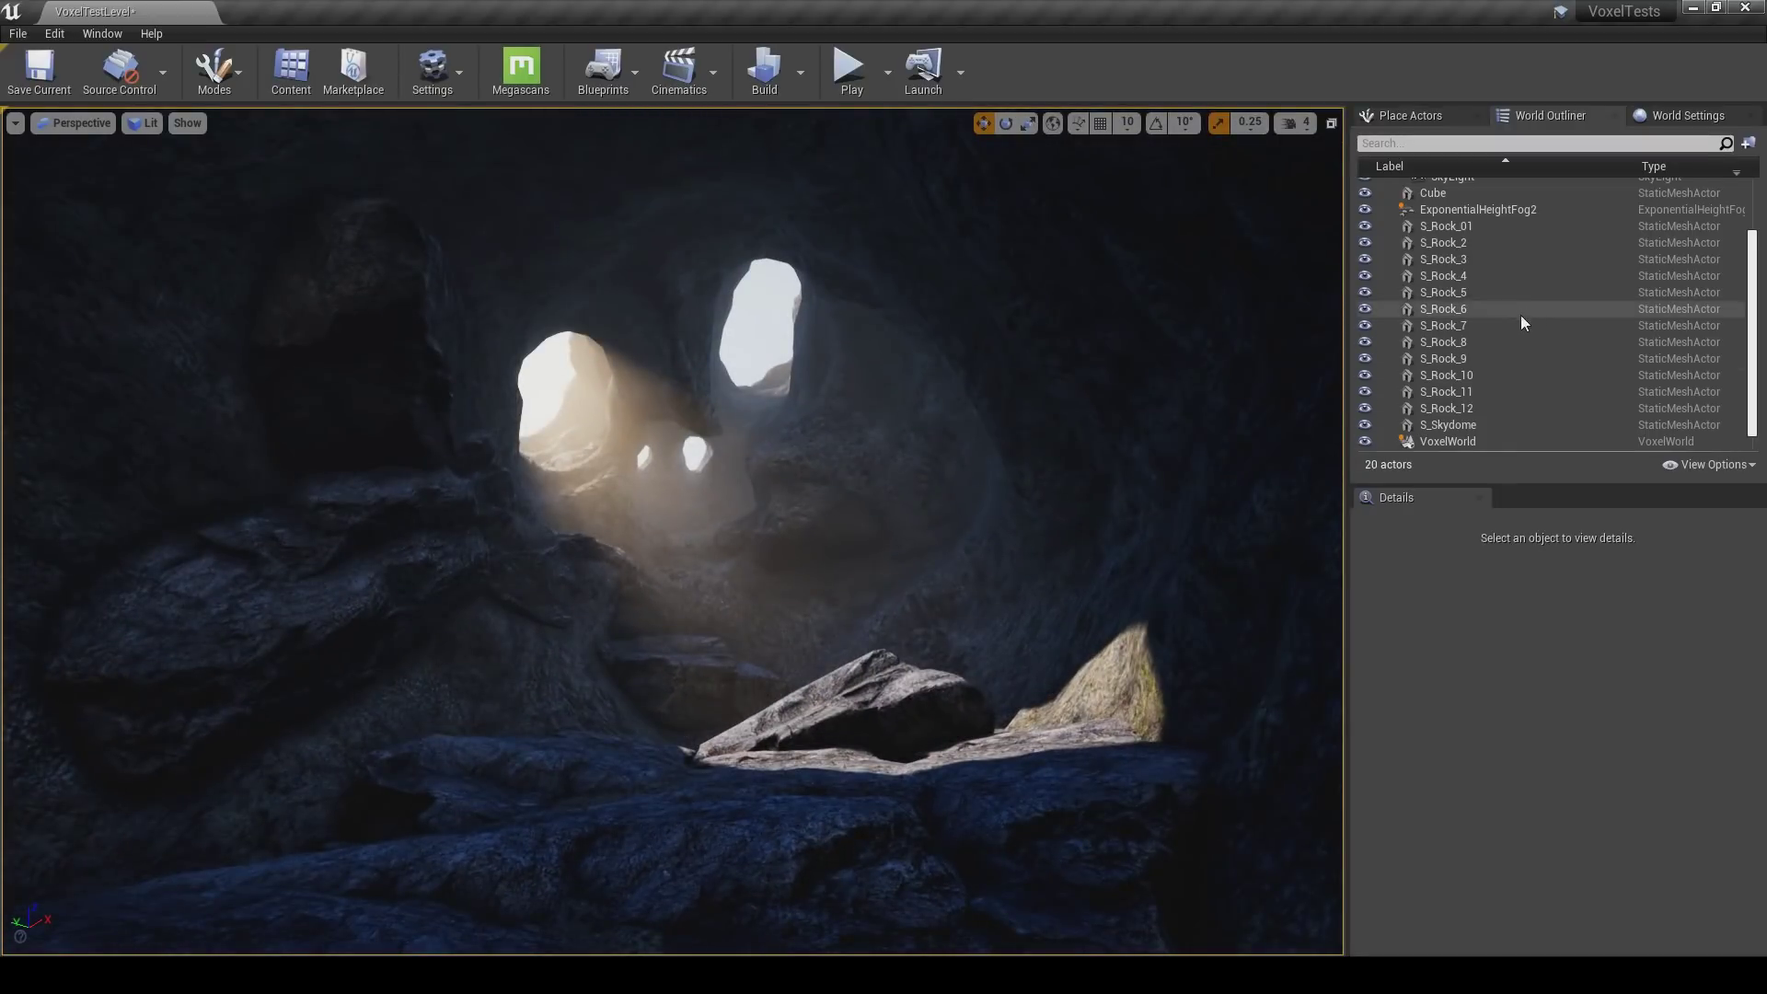
scroll(1521, 322, "up", 3)
left_click(1458, 235)
scroll(1434, 725, "down", 10)
scroll(1428, 736, "down", 5)
scroll(1422, 786, "down", 8)
scroll(1426, 778, "up", 6)
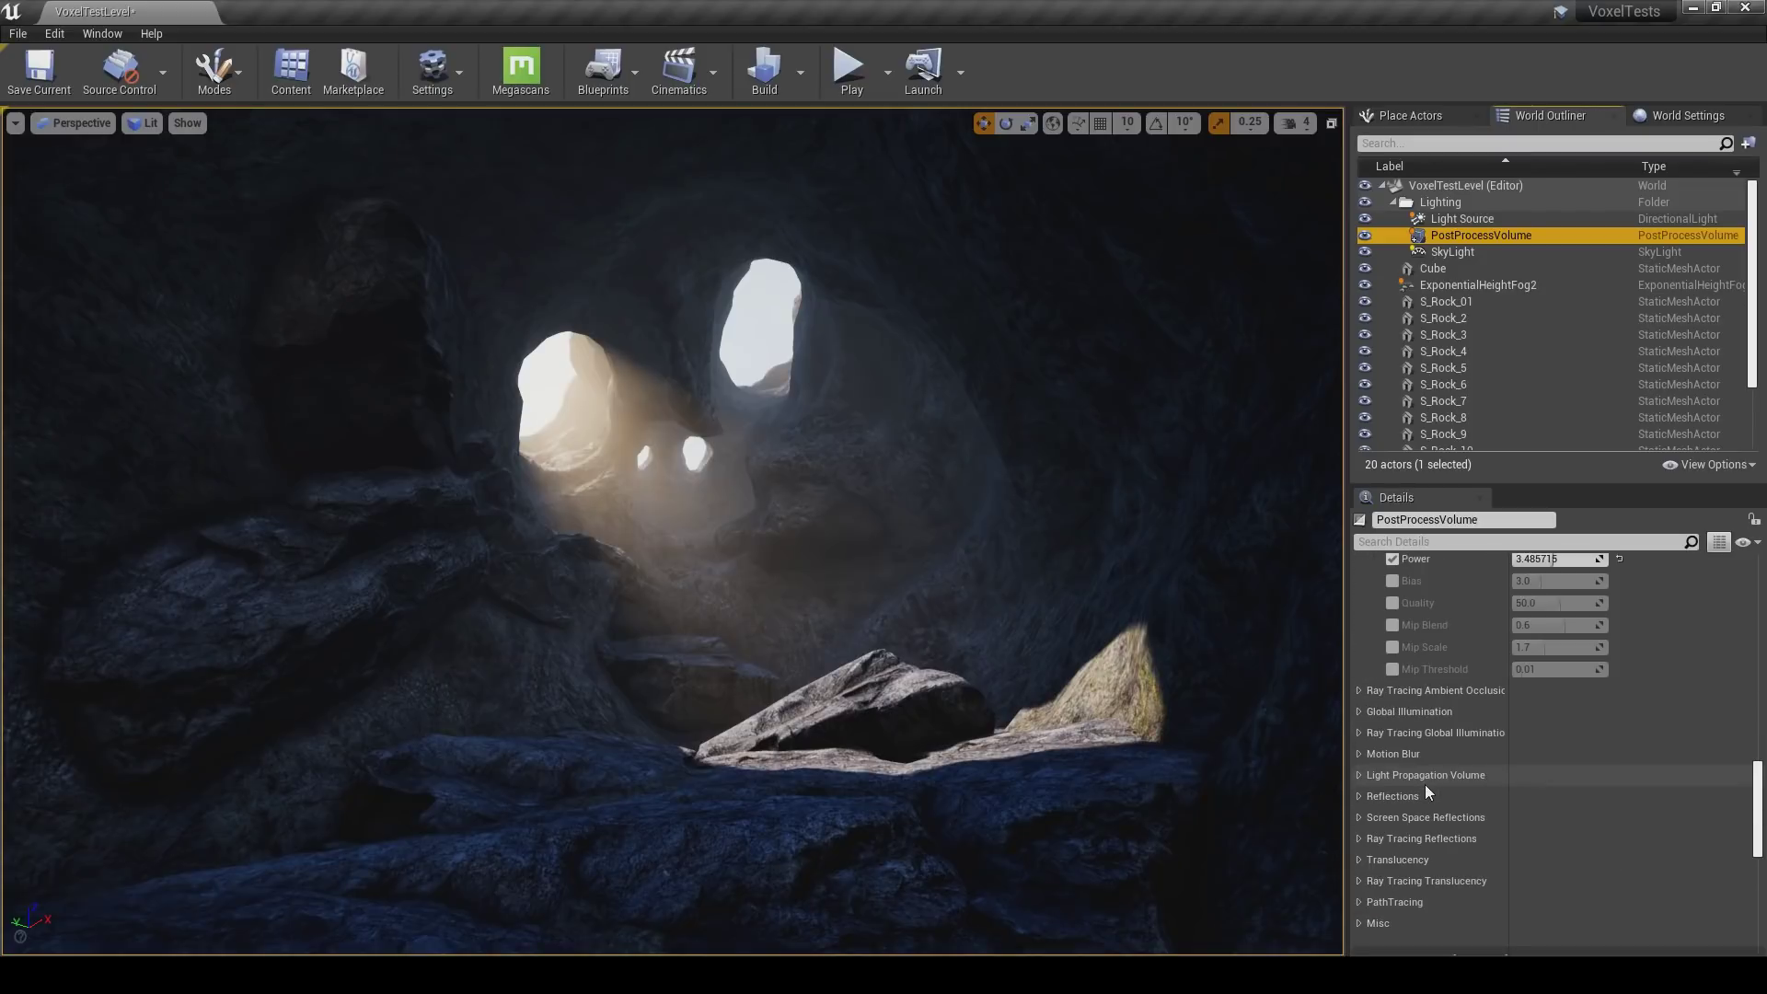
scroll(1426, 786, "up", 8)
scroll(1422, 734, "up", 5)
scroll(1432, 740, "down", 8)
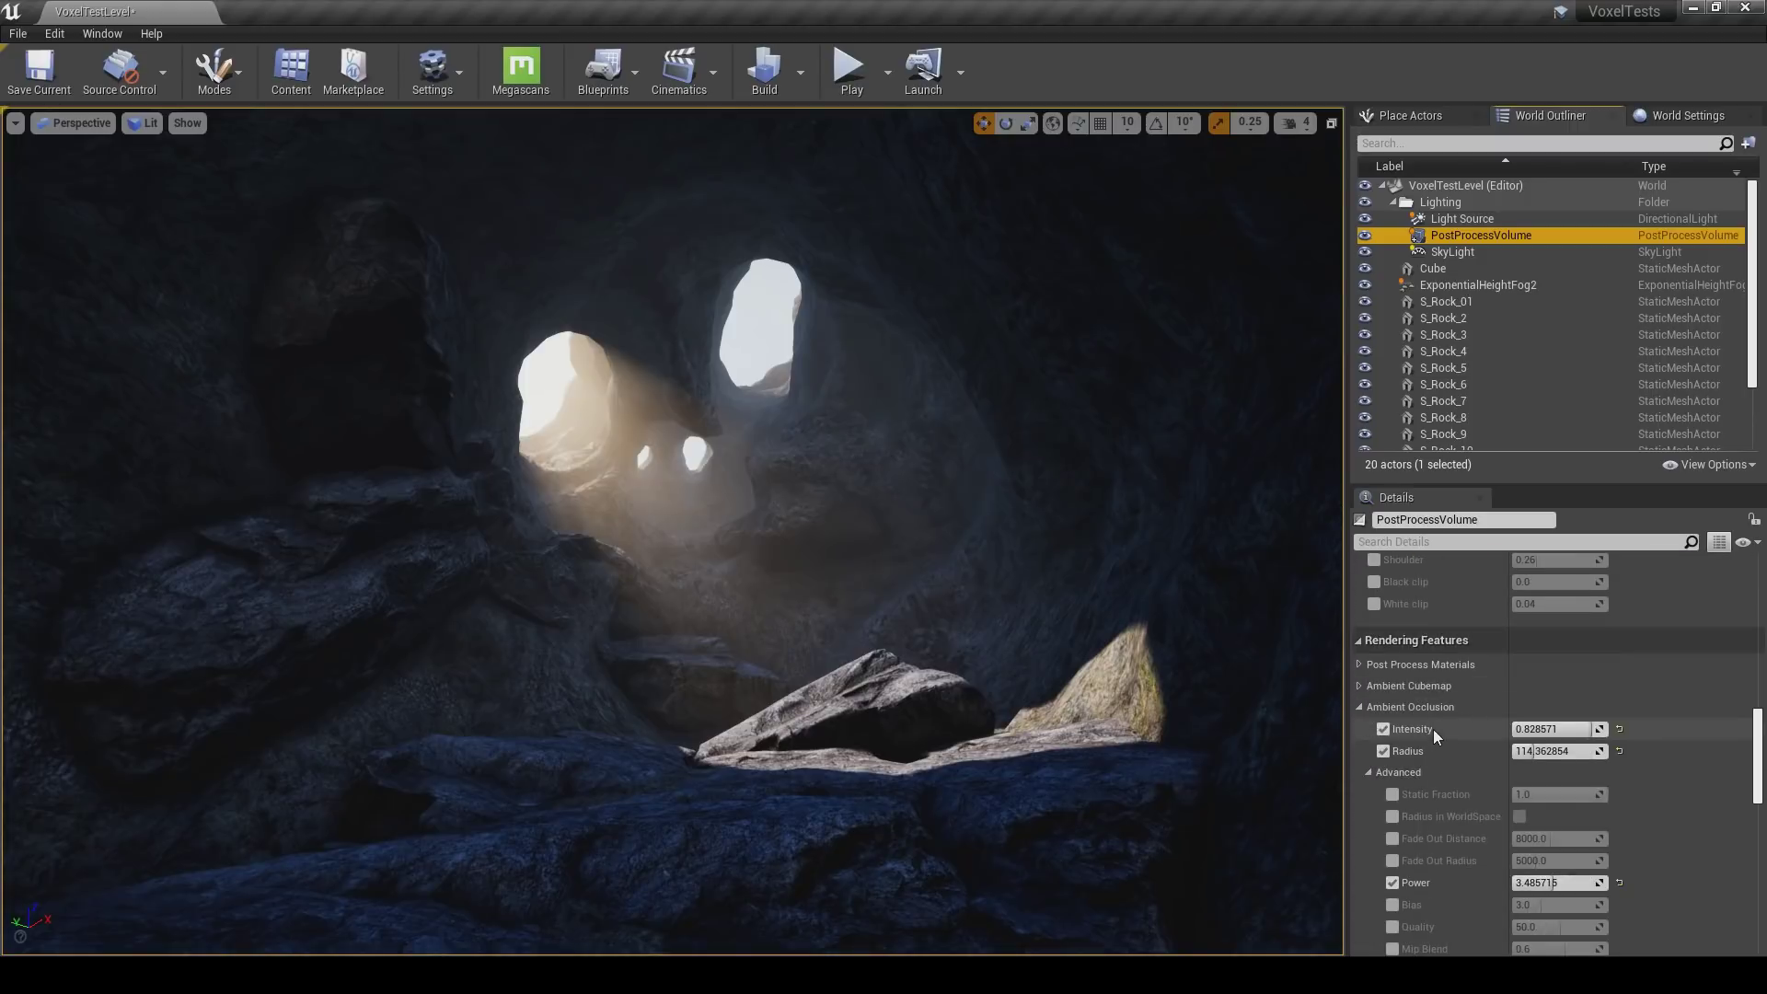
left_click(1417, 708)
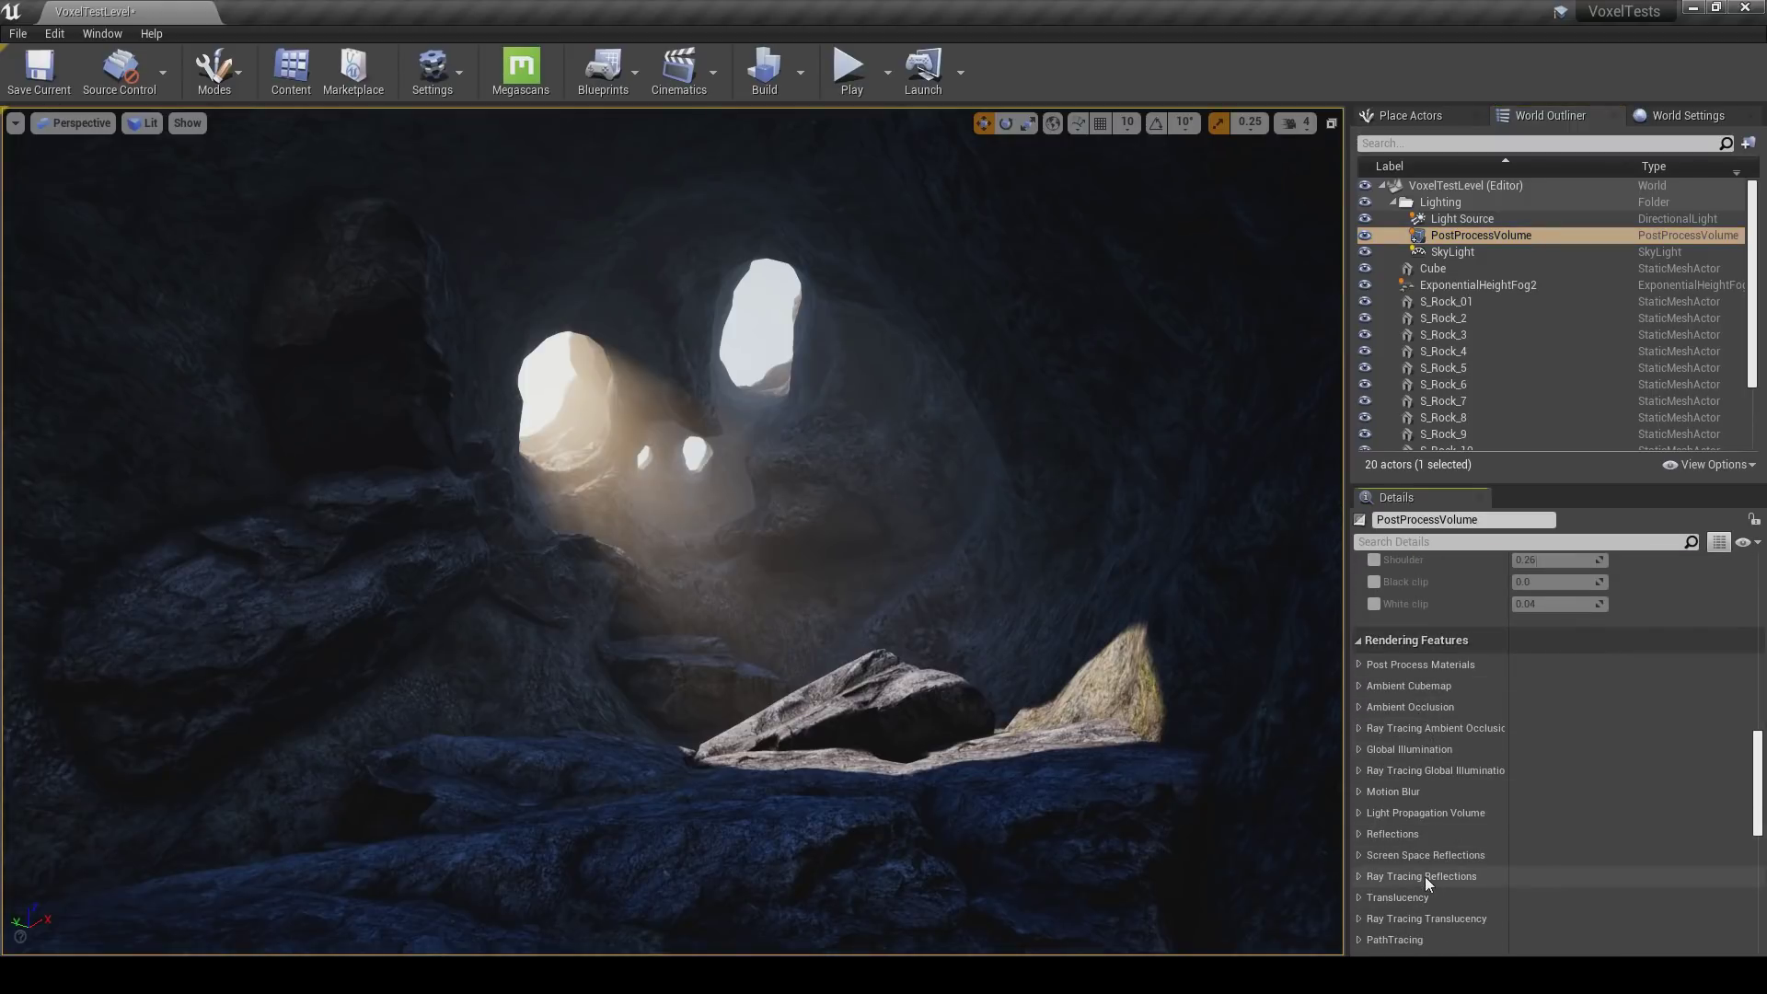
scroll(1432, 810, "down", 4)
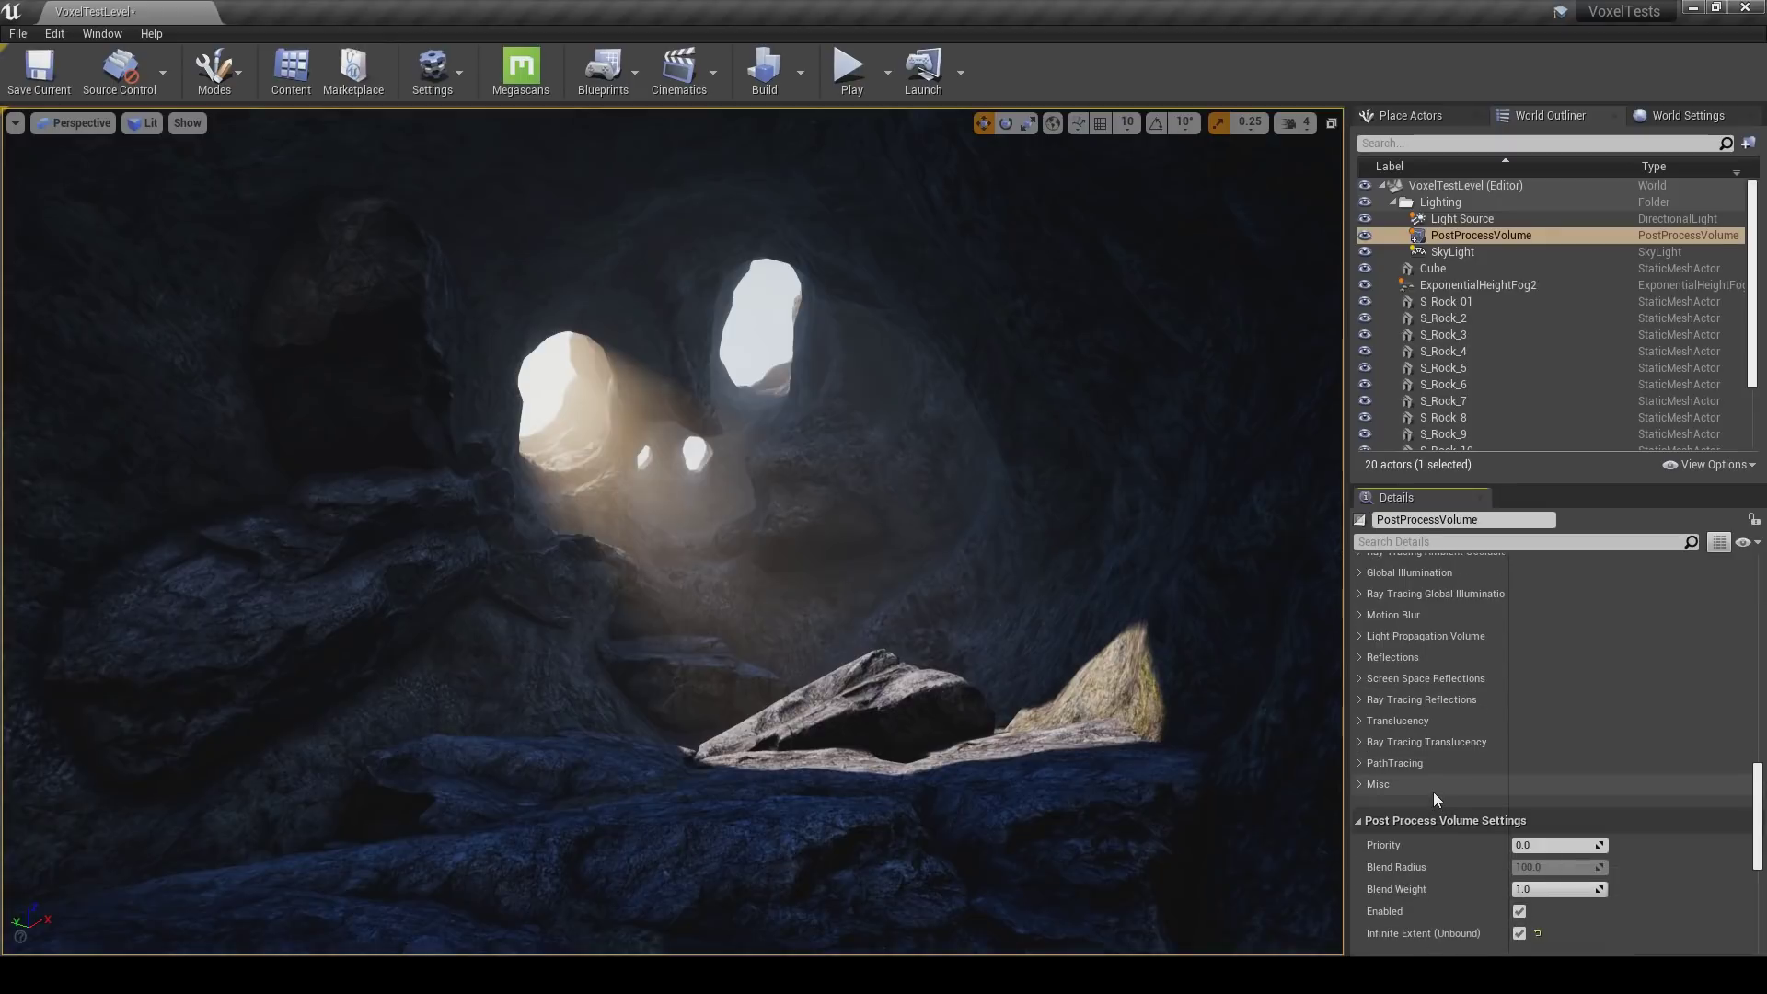
scroll(1433, 791, "up", 10)
scroll(1433, 799, "up", 8)
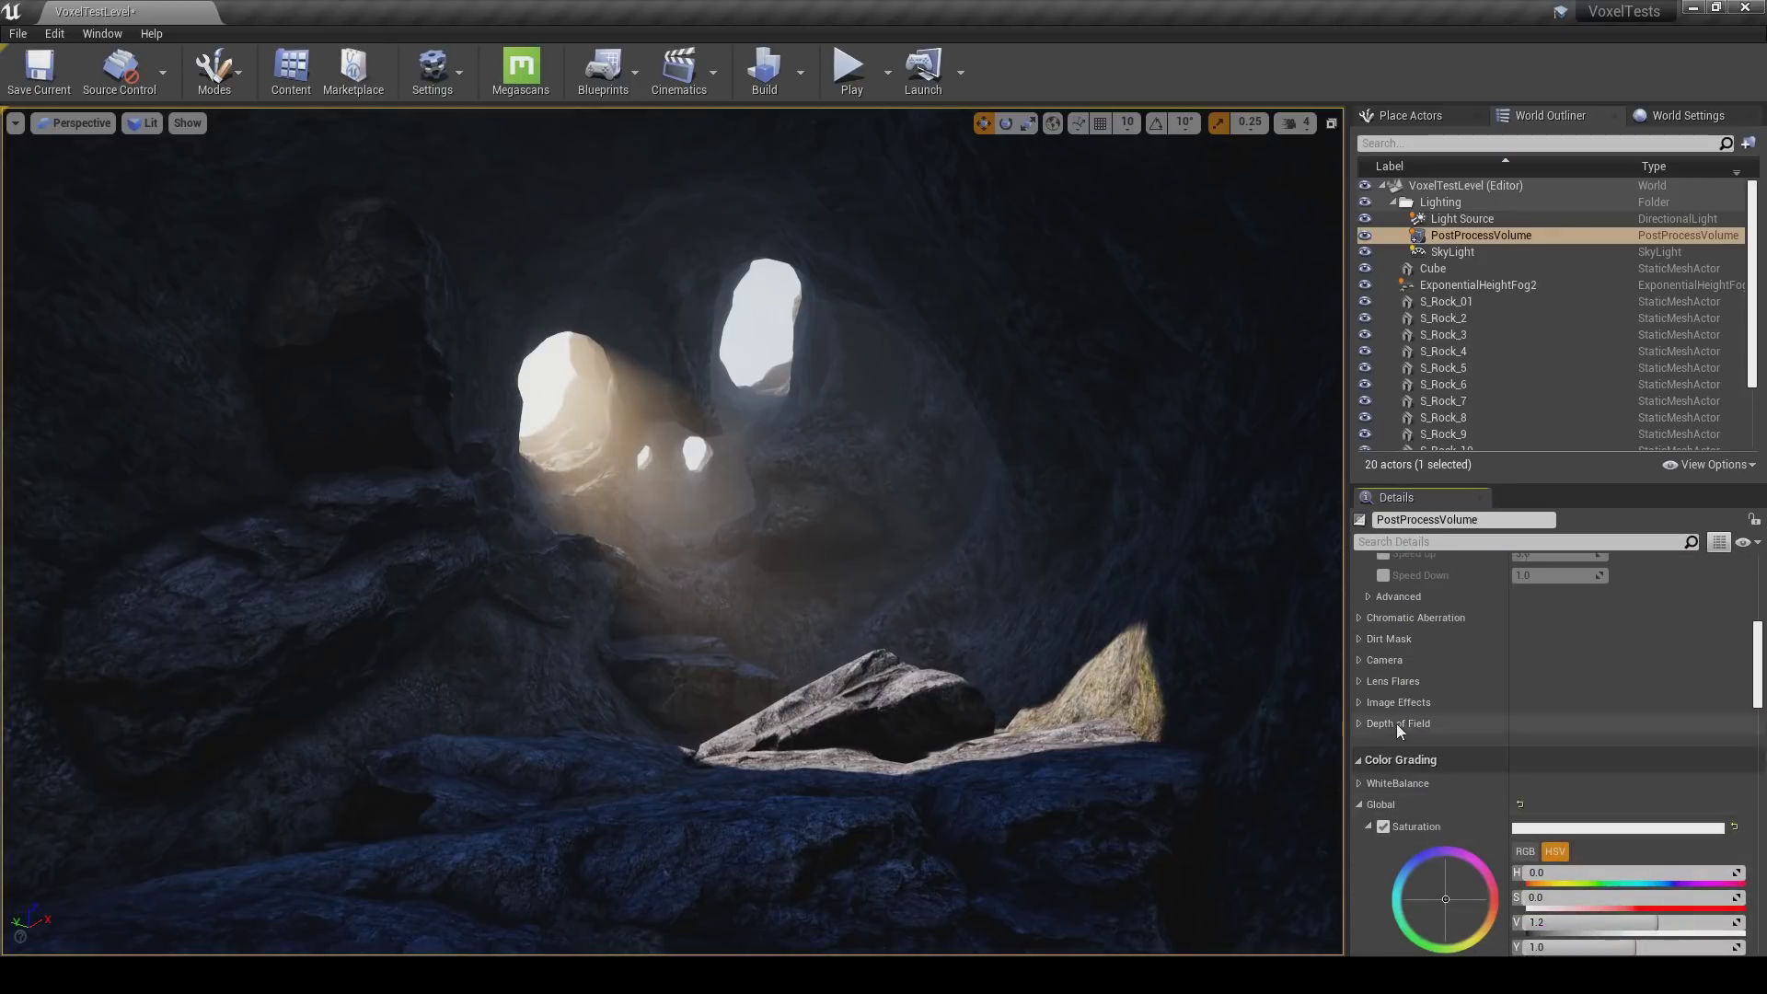
Enable the PostProcessVolume's Vignette Intensity at about 0.495 and its Chromatic Aberration Intensity at 0.1.
left_click(1396, 703)
left_click(1383, 725)
mouse_move(1552, 725)
left_mouse_down()
mouse_move(1604, 724)
mouse_move(1551, 724)
left_mouse_up()
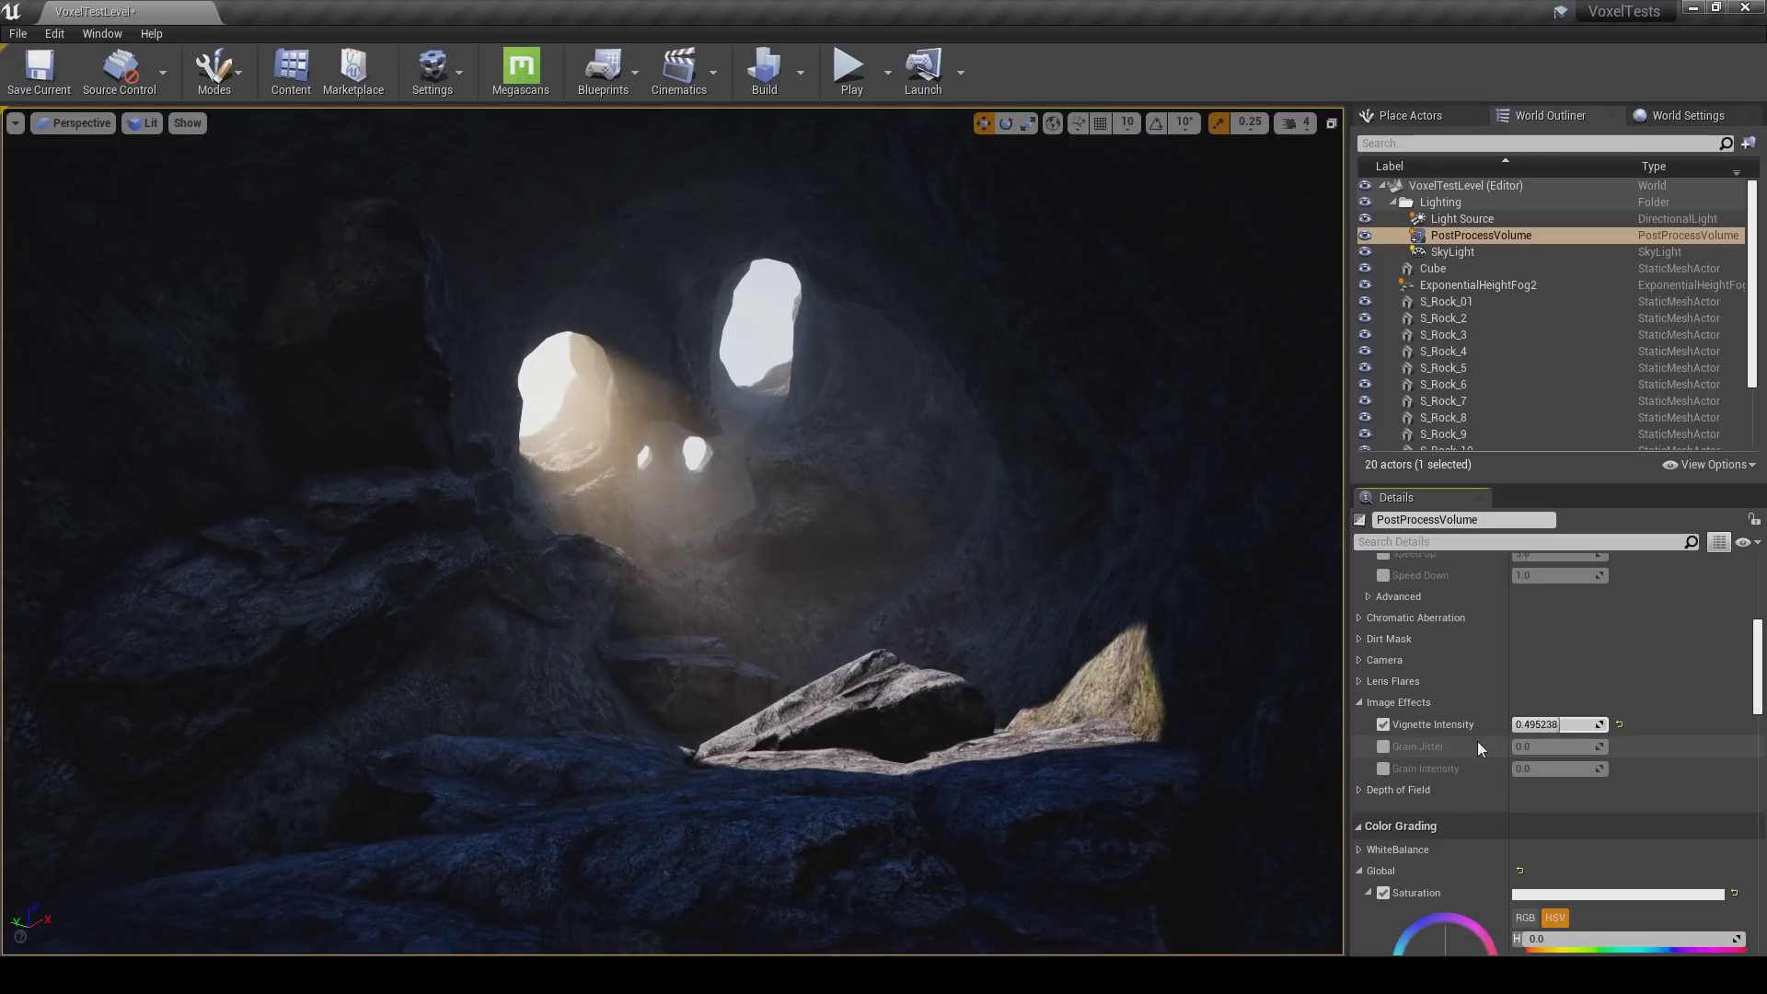
left_click(1377, 621)
left_click(1383, 639)
left_click(1542, 641)
left_click(1527, 642)
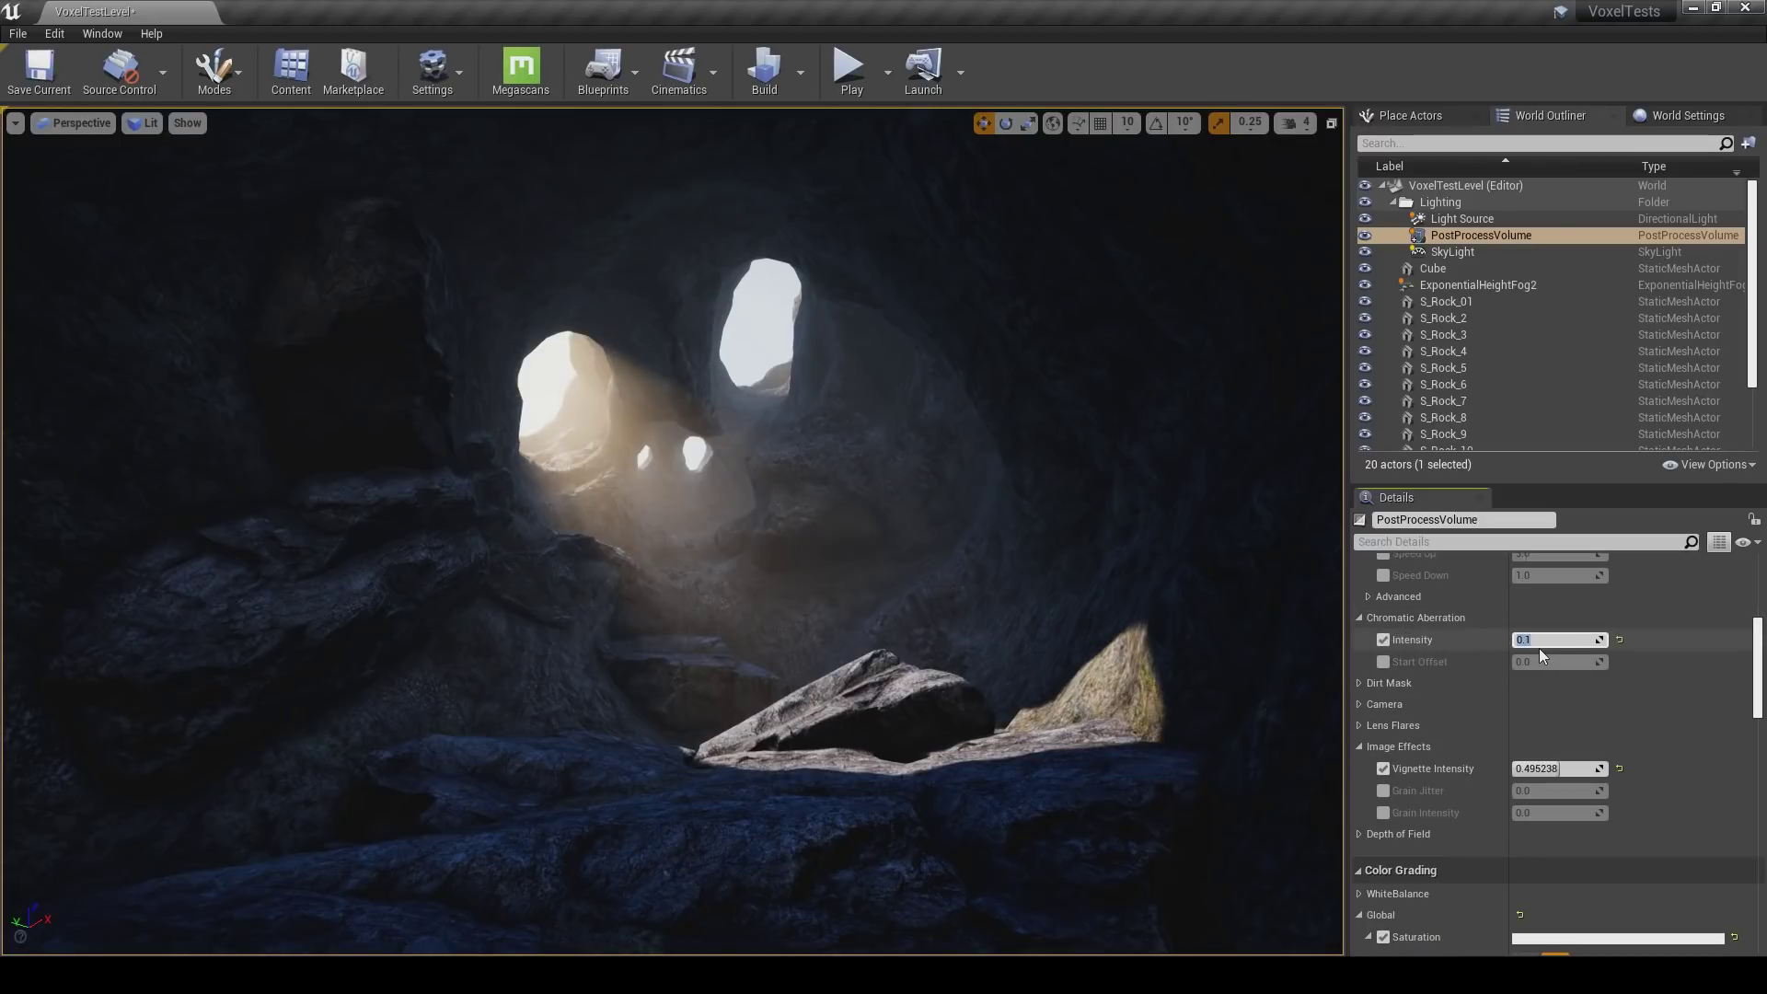
Examine the tunnel composition from slightly different viewpoints and recheck the PostProcessVolume's Image Effects and Color Grading settings.
right_click_drag(1013, 650, 1020, 635)
key("Escape")
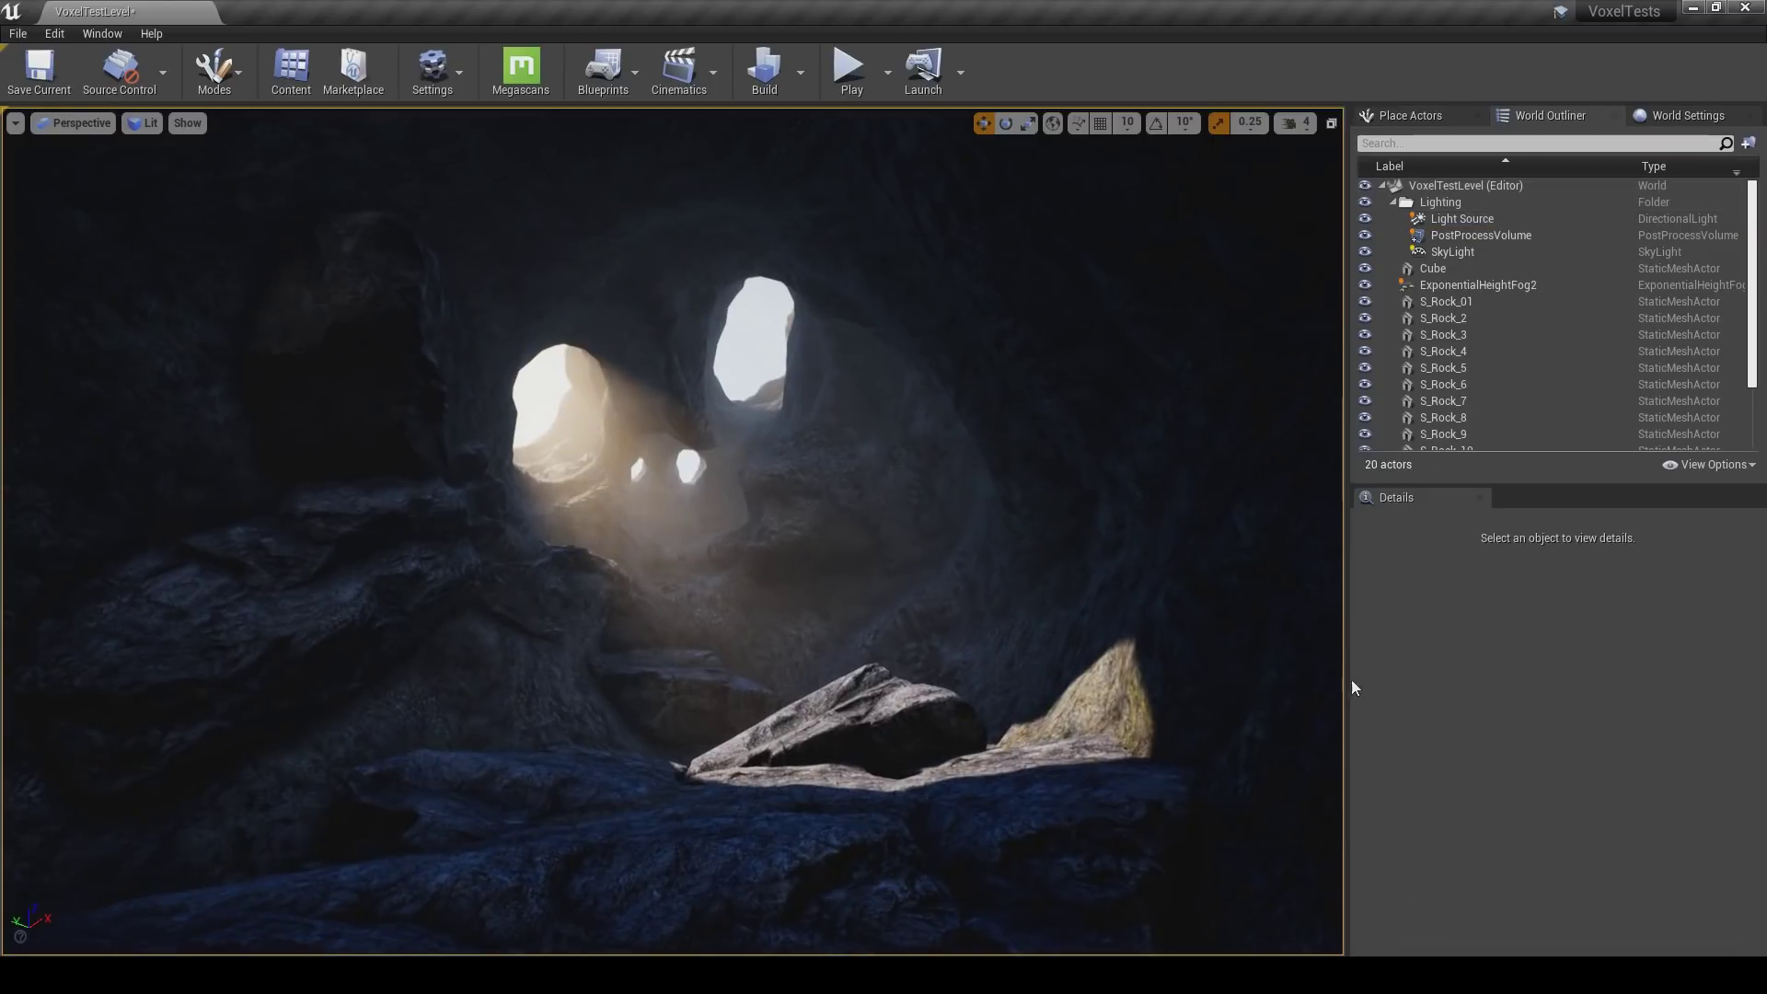
key("ctrl+z")
scroll(1416, 720, "up", 2)
scroll(1472, 704, "down", 5)
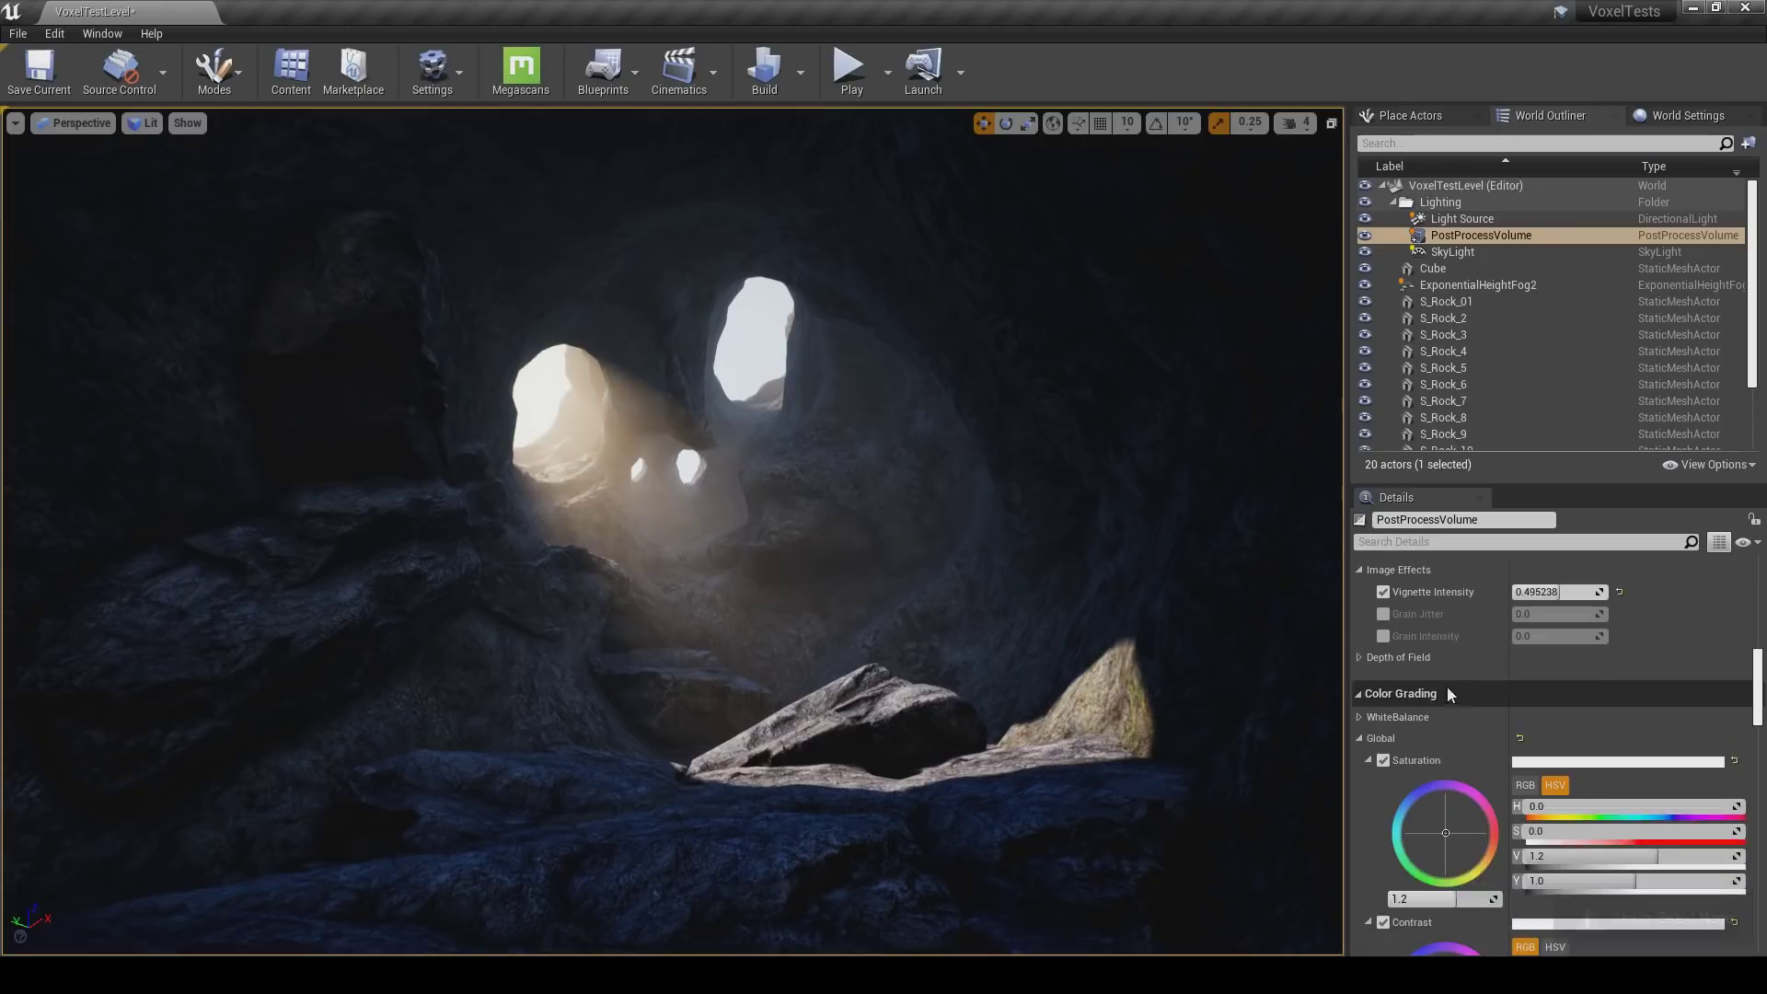
scroll(1454, 718, "up", 3)
key("Escape")
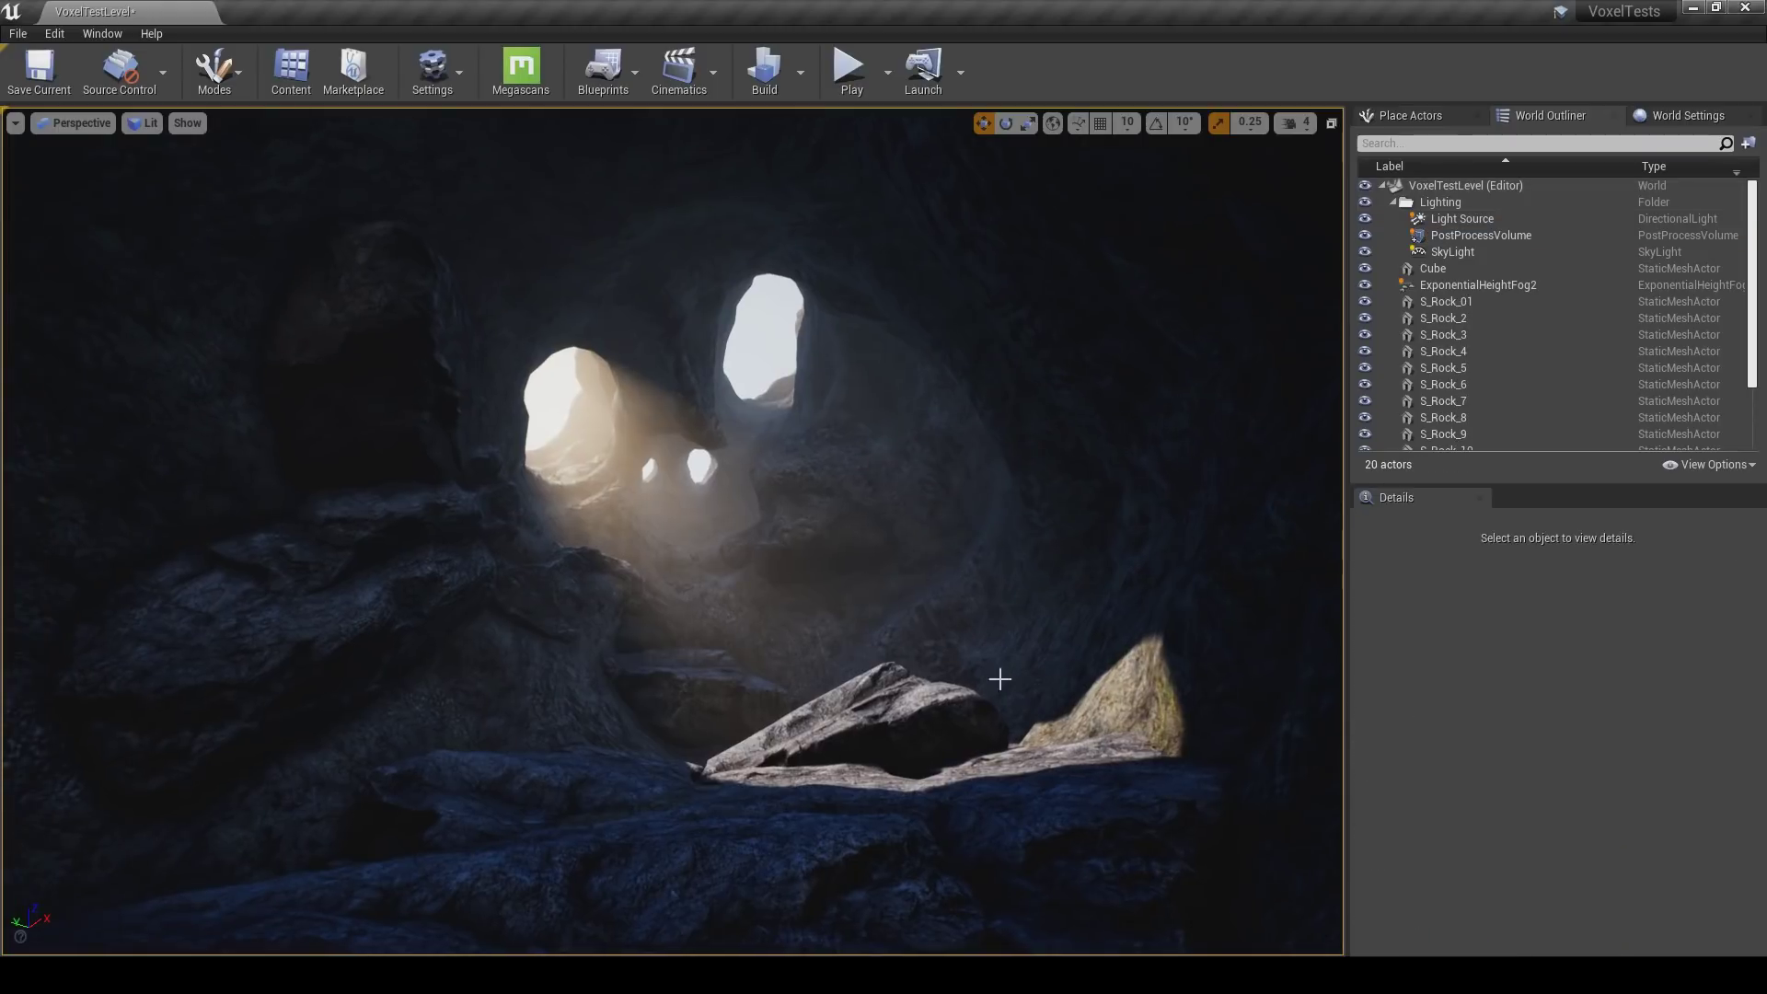
key("a")
right_click_drag(901, 628, 864, 611)
key("d")
key("w")
key("d")
key("a")
key("w")
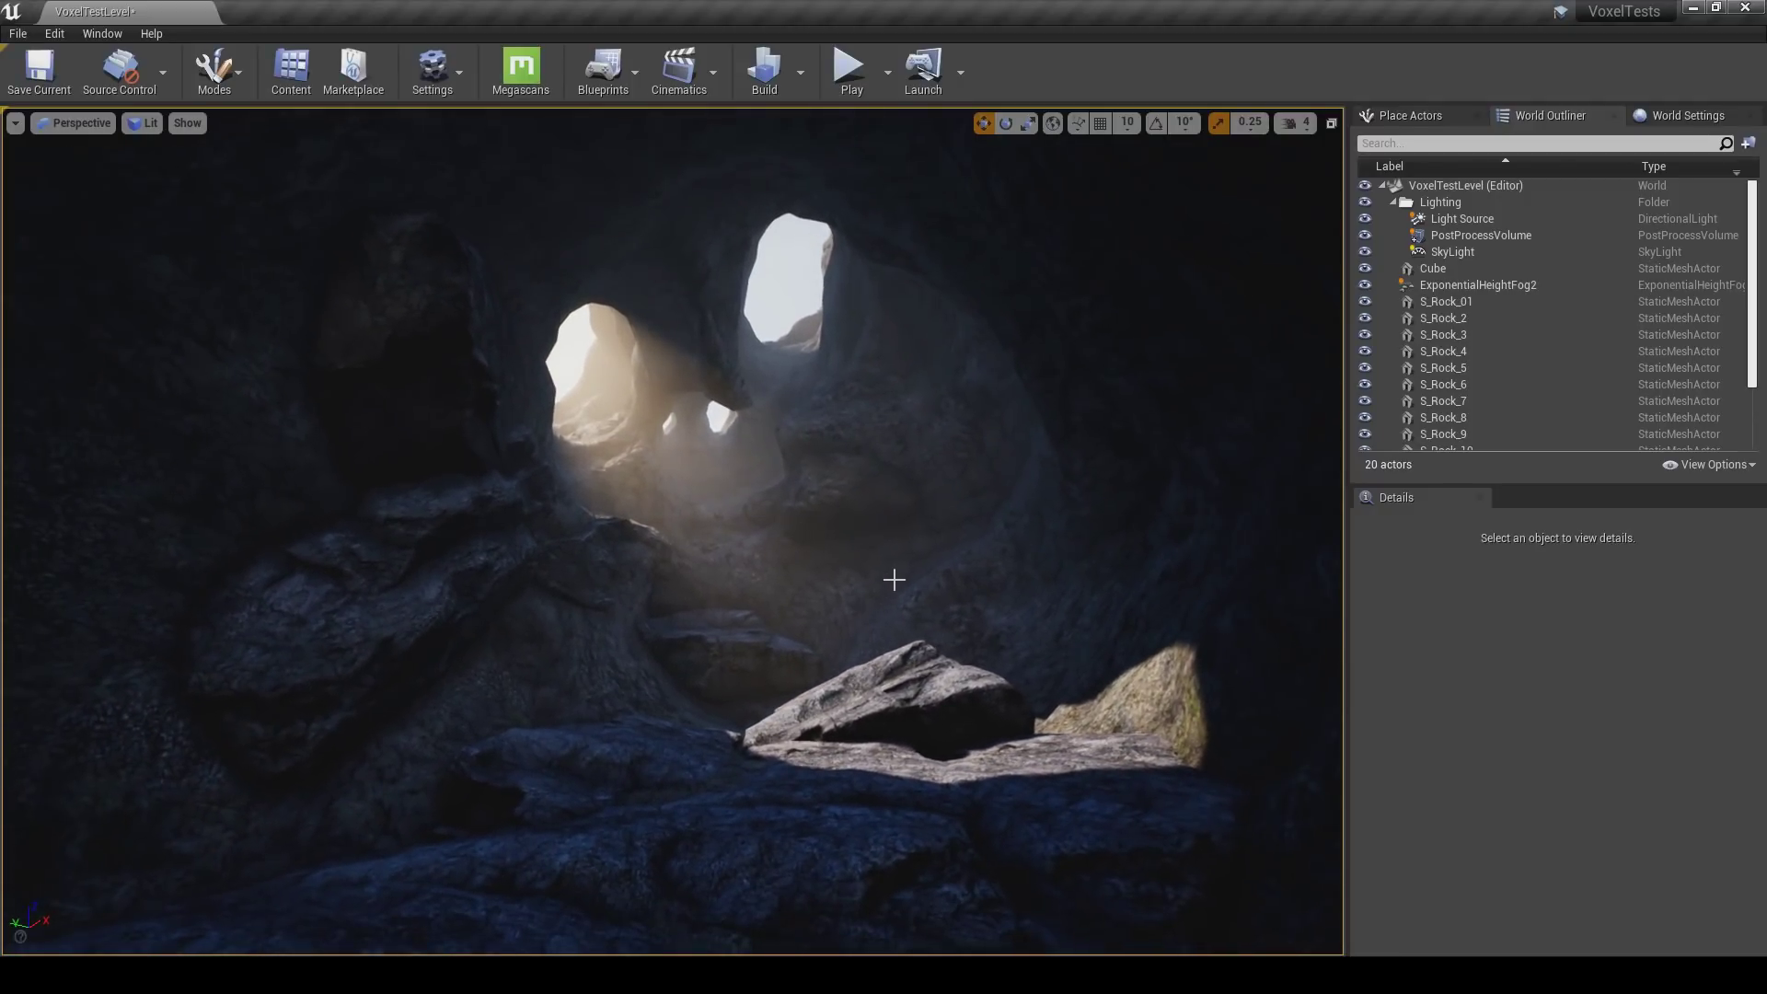